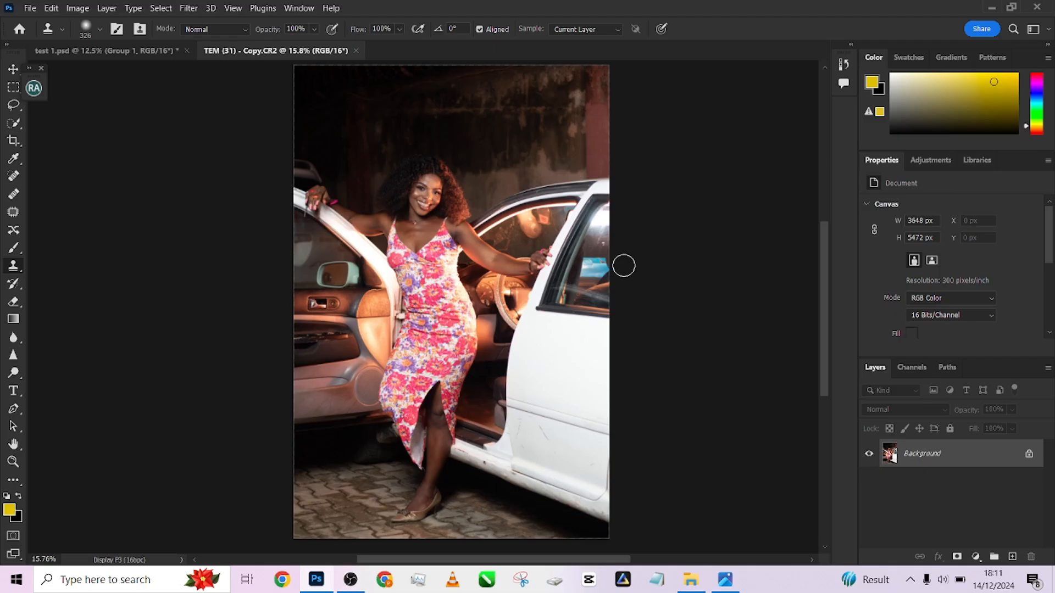
Examine the layer stack of the finished test 1.psd down to its Background layer, then return to the TEM (31) photo.
left_click(89, 52)
scroll(922, 475, "up", 5)
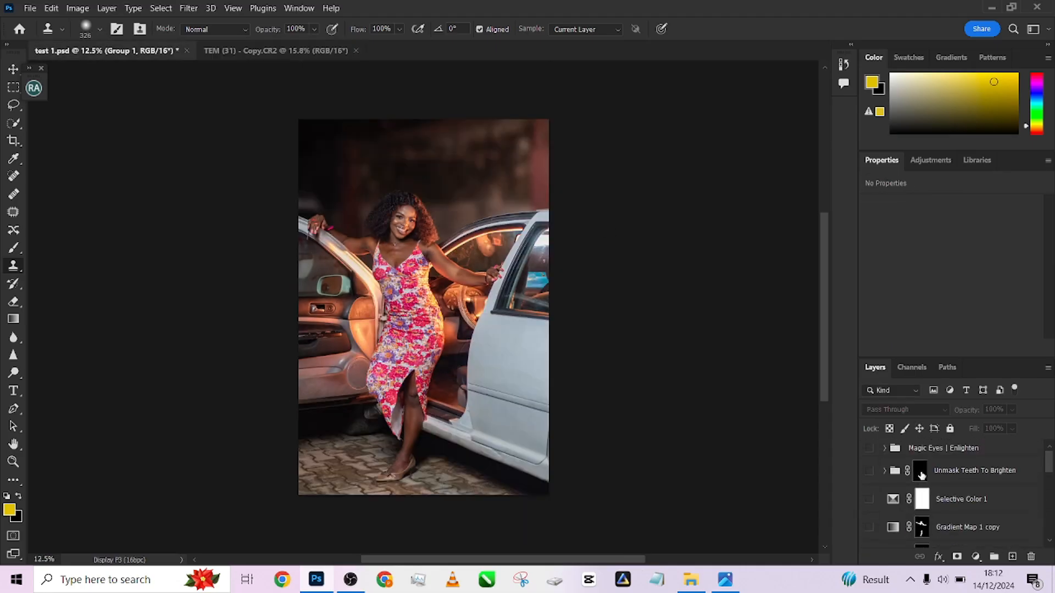
scroll(923, 472, "down", 3)
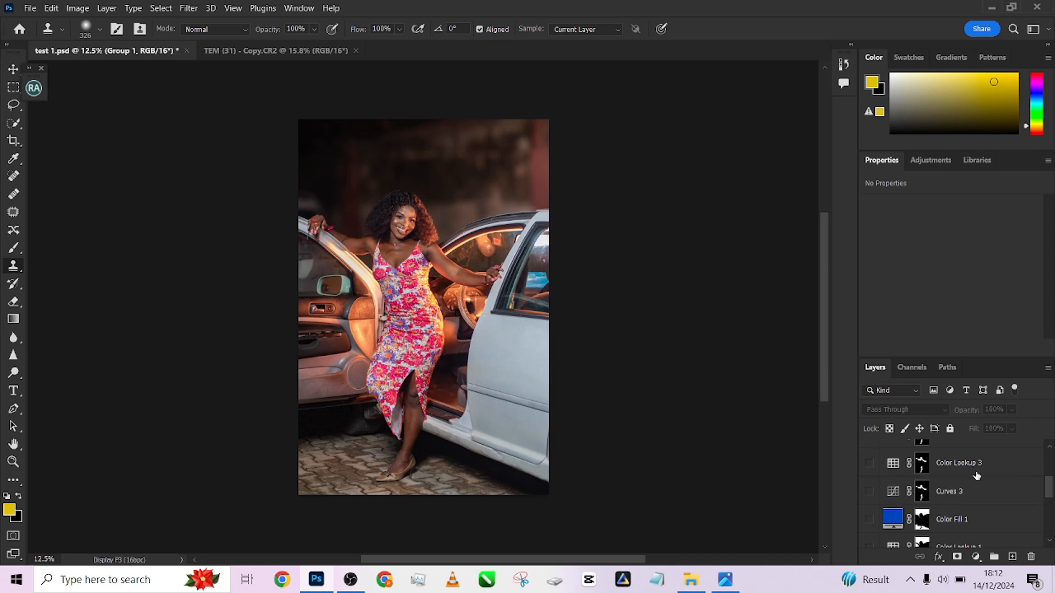
scroll(977, 476, "down", 3)
scroll(929, 501, "down", 2)
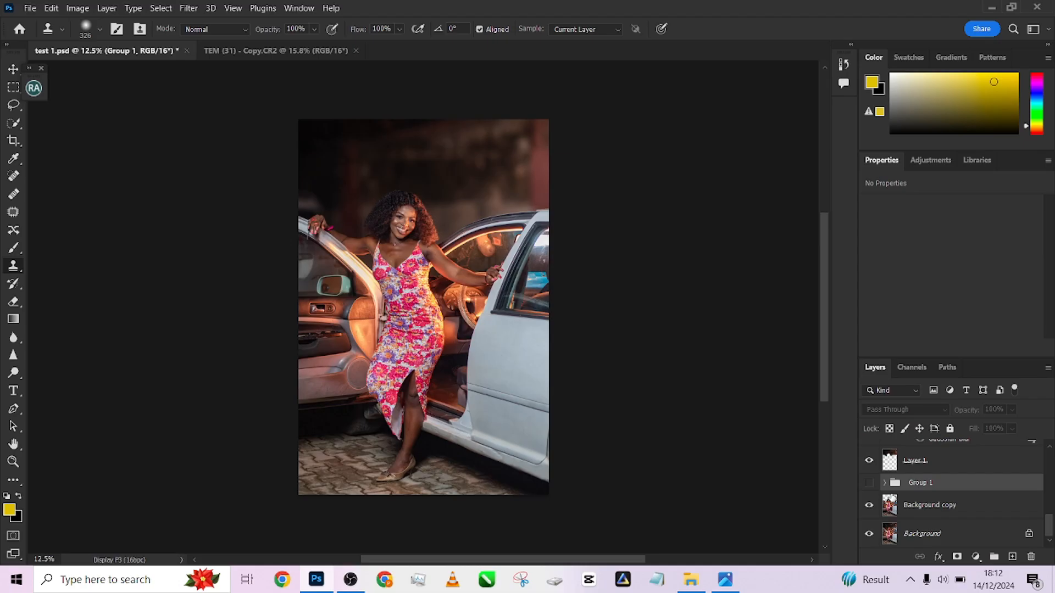
left_click(316, 53)
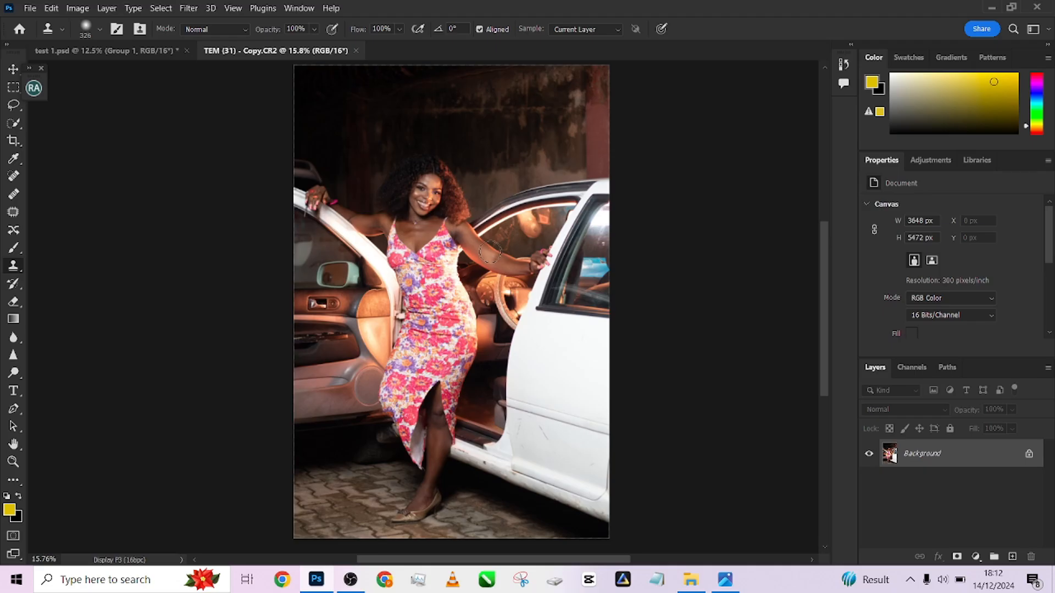
Hide Layer 1 in test 1.psd to compare the background without it, then switch back to the TEM (31) photo.
left_click(118, 51)
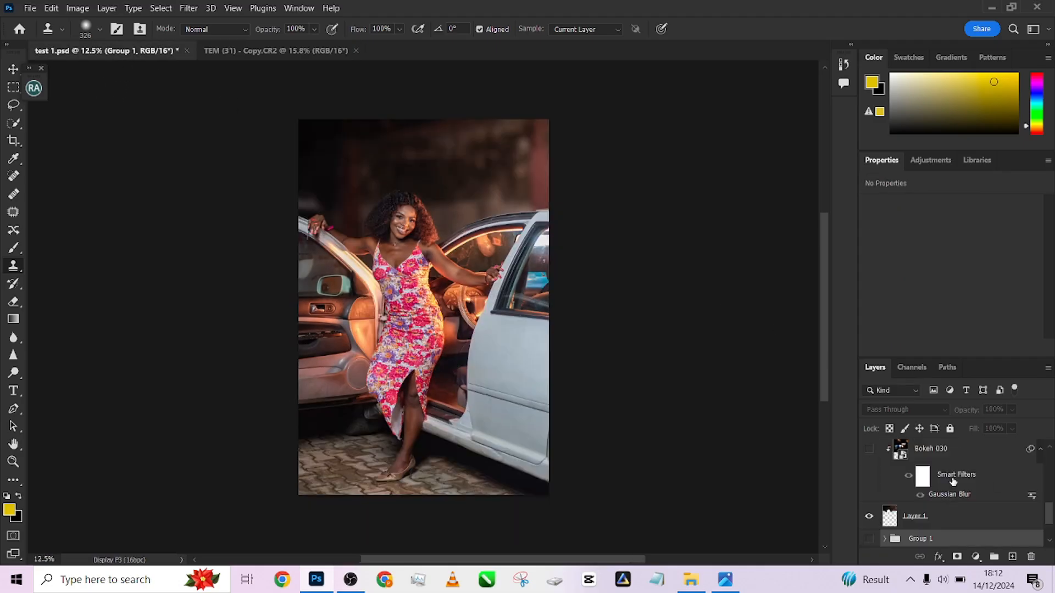
scroll(921, 518, "down", 3)
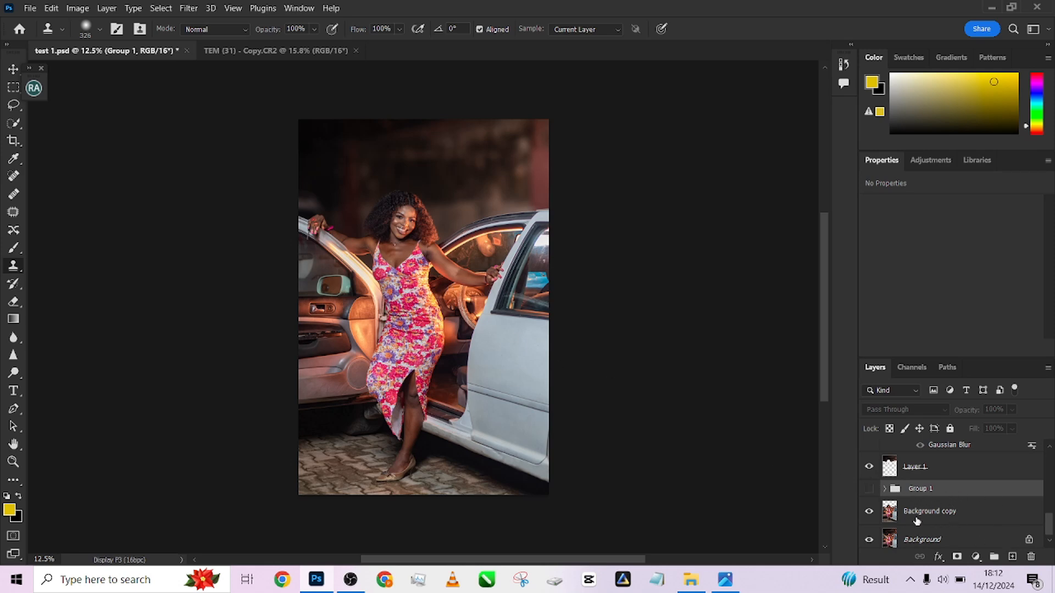
left_click(956, 519)
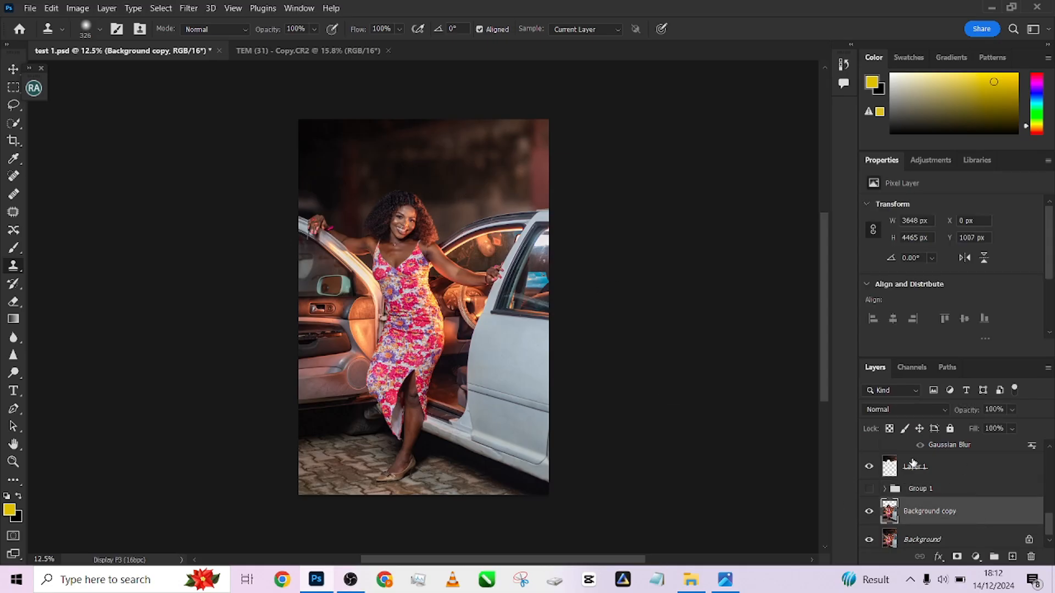
left_click(869, 467)
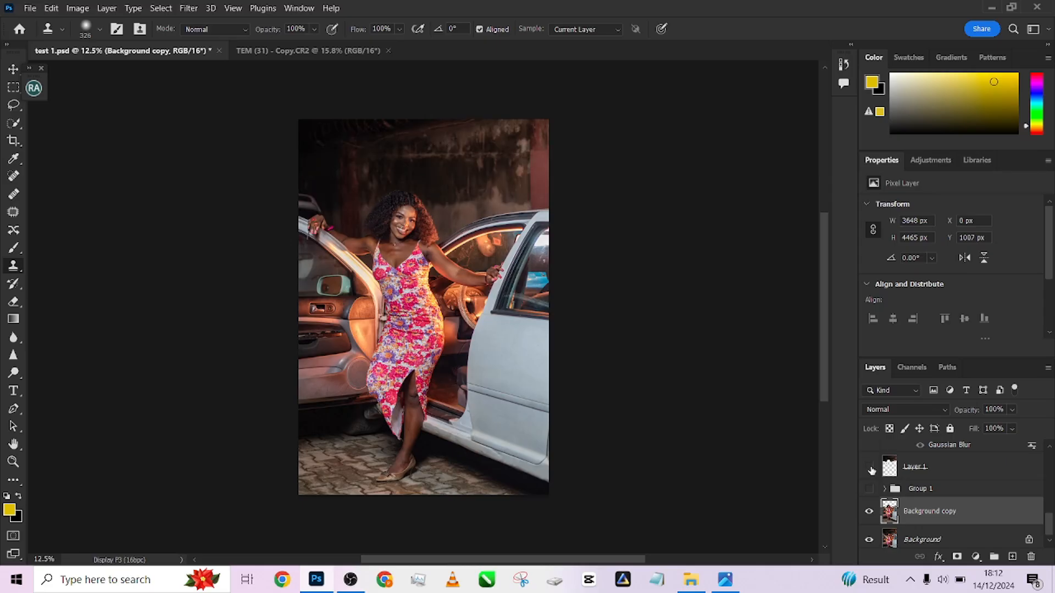
left_click(321, 53)
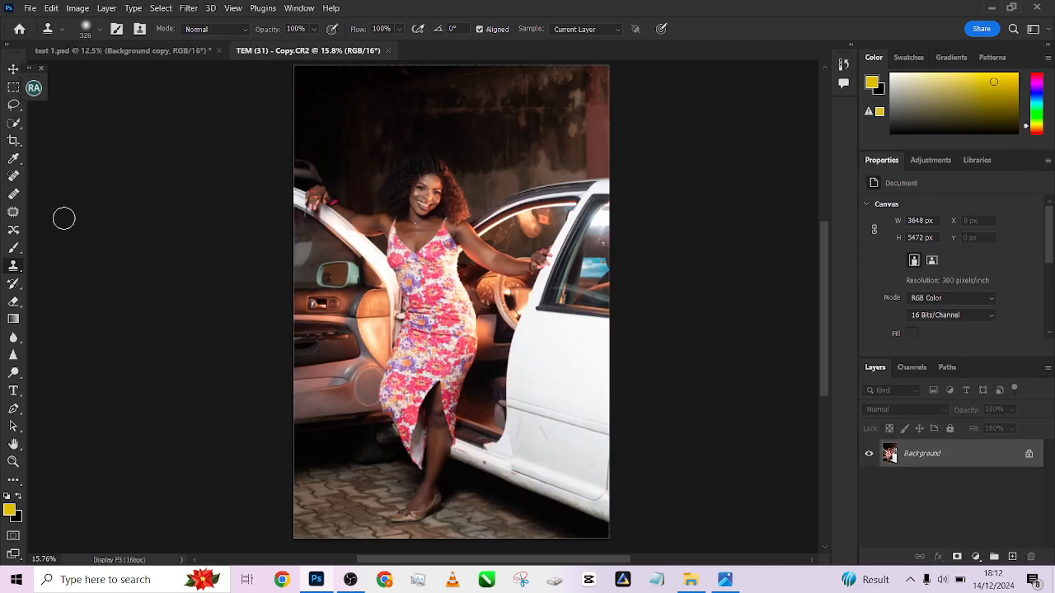
Select the dark wall above the woman and the car with the Quick Selection tool.
key("ctrl+j")
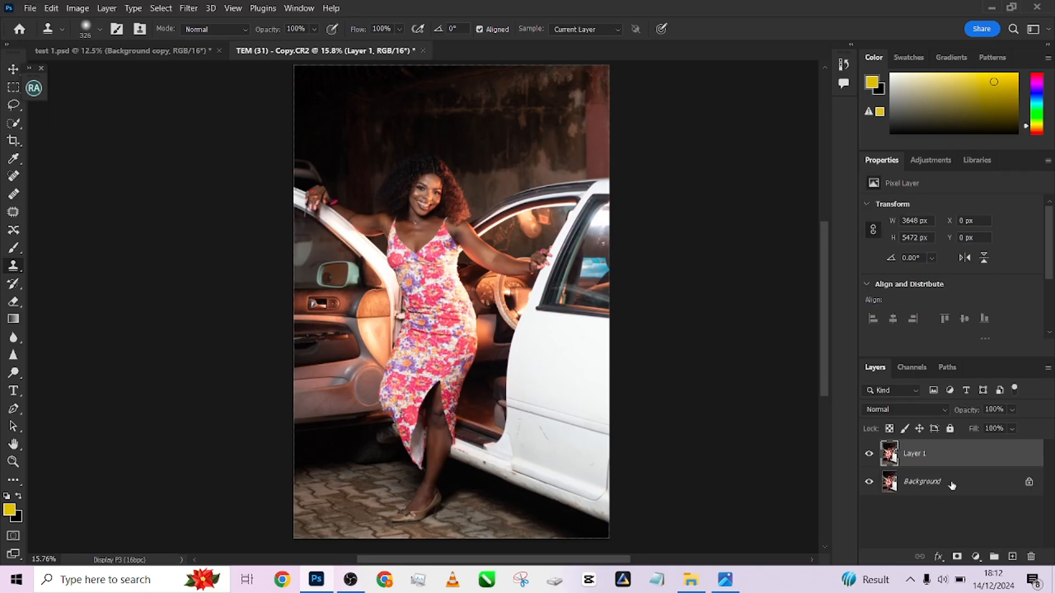
key("ctrl+z")
left_click(14, 124)
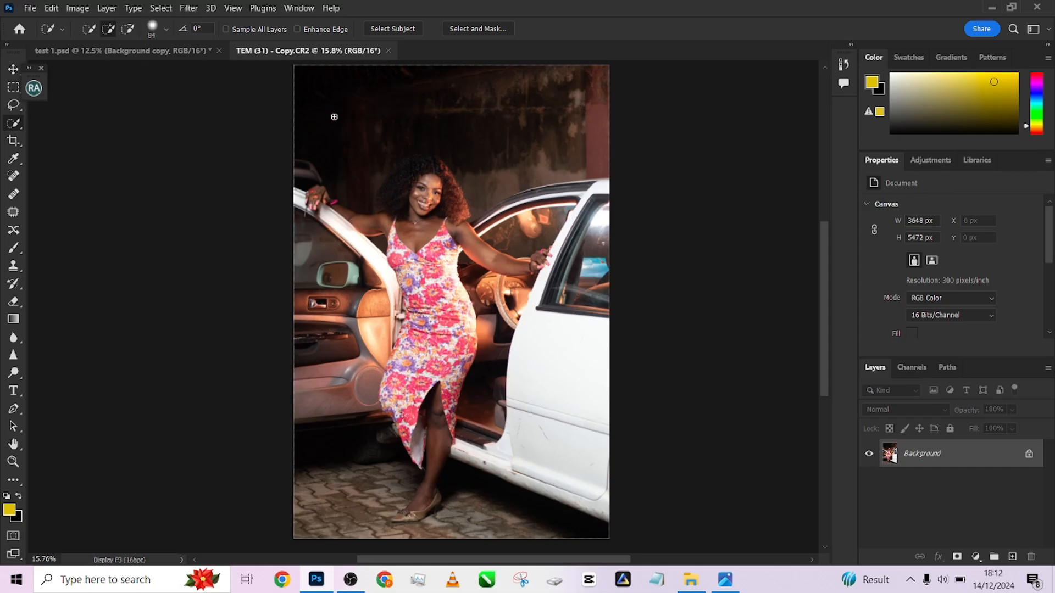
mouse_move(339, 119)
left_mouse_down()
mouse_move(532, 116)
mouse_move(385, 167)
left_mouse_up()
mouse_move(316, 194)
left_mouse_down()
mouse_move(356, 219)
mouse_move(392, 218)
mouse_move(385, 195)
mouse_move(417, 175)
mouse_move(448, 176)
mouse_move(436, 162)
mouse_move(403, 175)
left_mouse_up()
scroll(400, 191, "up", 10)
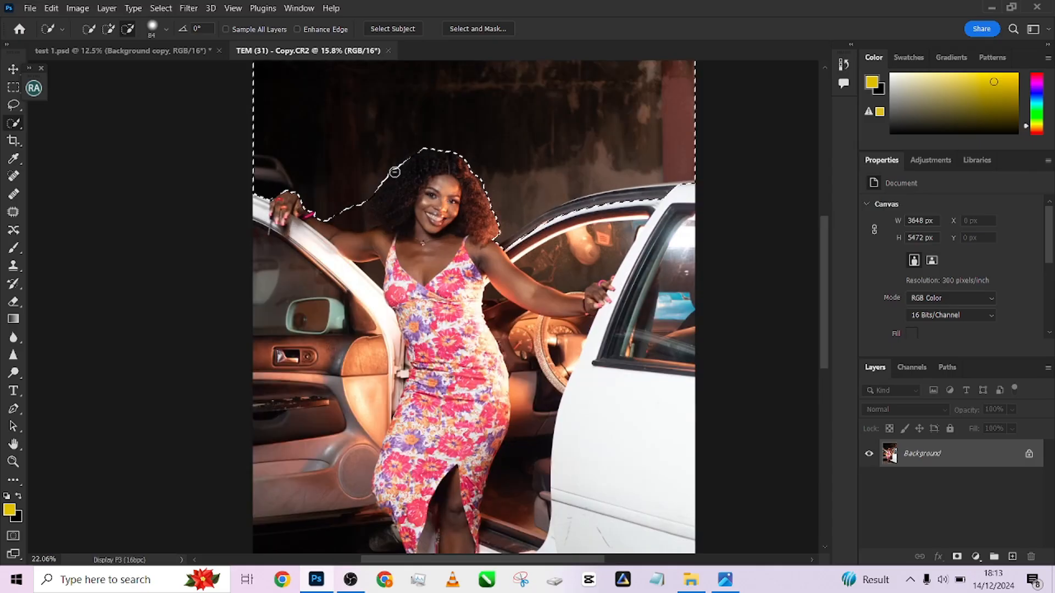
Refine the wall selection along the raised arm and nearby hair, and add the gap between the underarm and the car door.
mouse_move(329, 234)
left_mouse_down()
mouse_move(441, 242)
mouse_move(372, 237)
mouse_move(407, 273)
left_mouse_up()
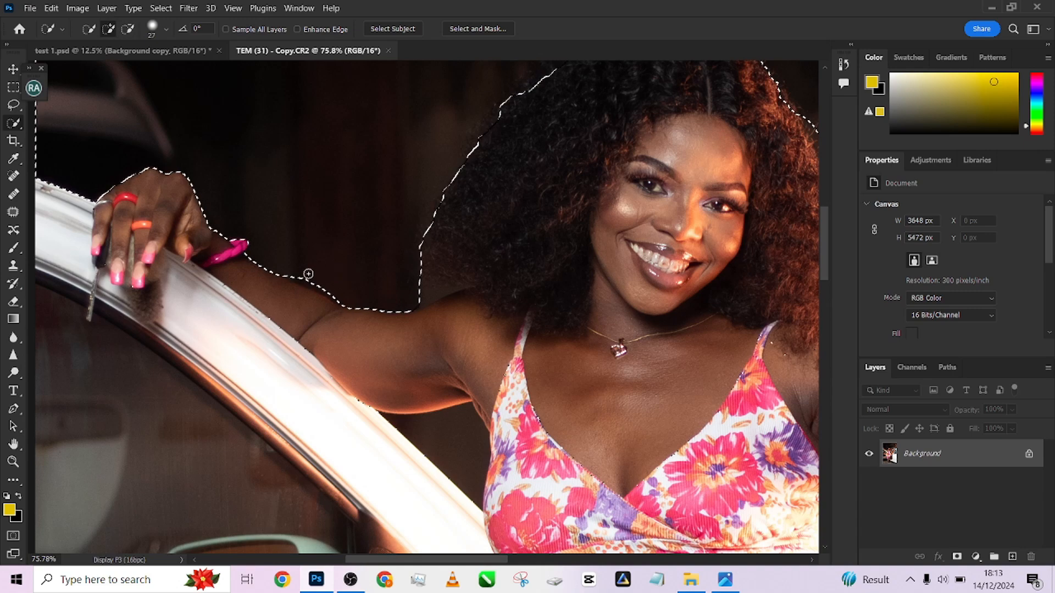
scroll(401, 238, "down", 4)
scroll(401, 238, "down", 3)
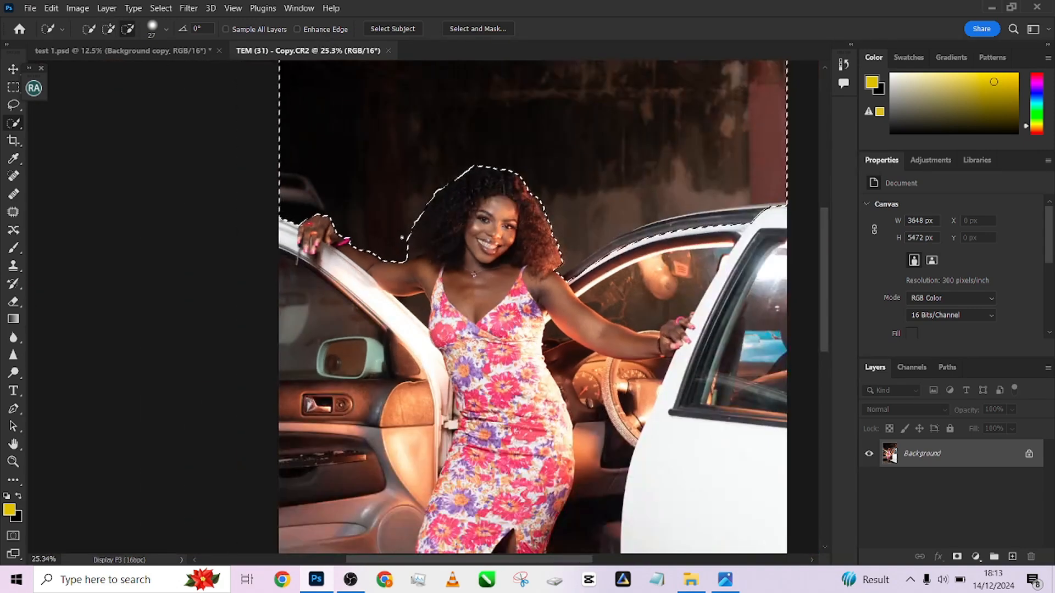
scroll(398, 241, "up", 4)
scroll(397, 241, "up", 1)
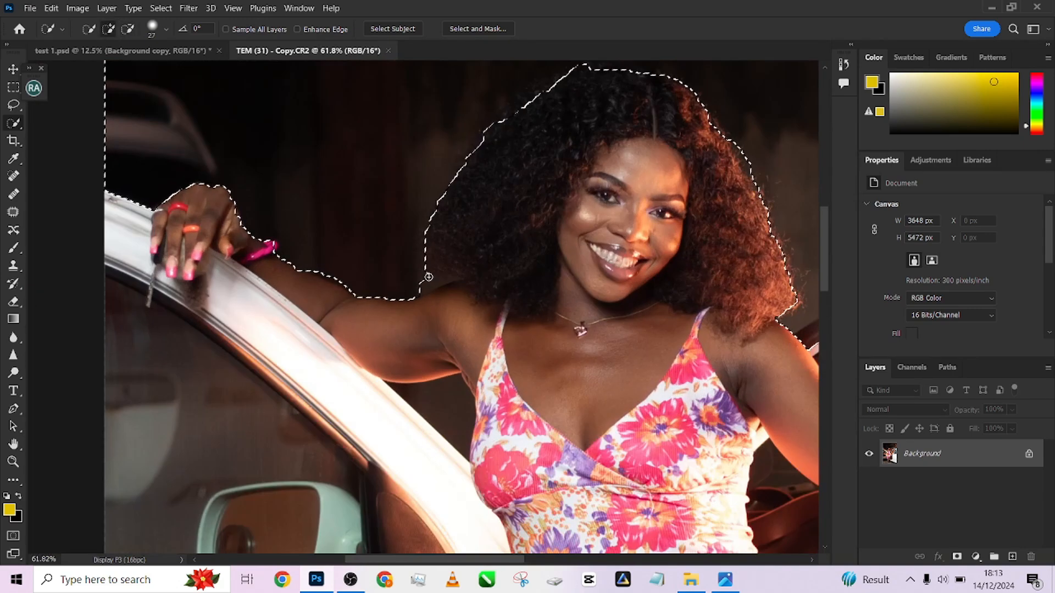
scroll(431, 258, "up", 2)
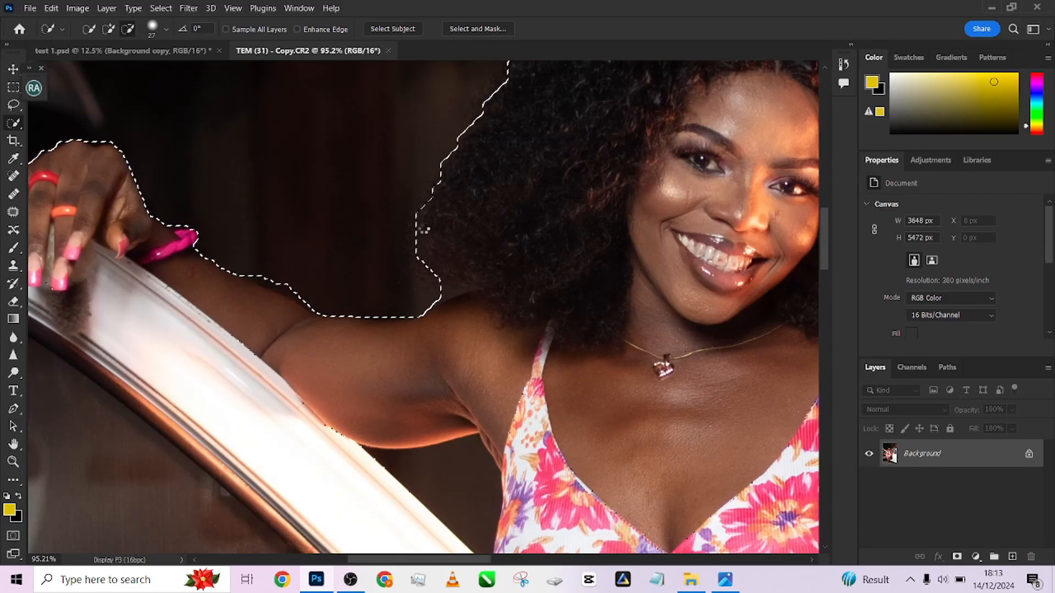
scroll(385, 206, "down", 3)
left_click(417, 360, "shift")
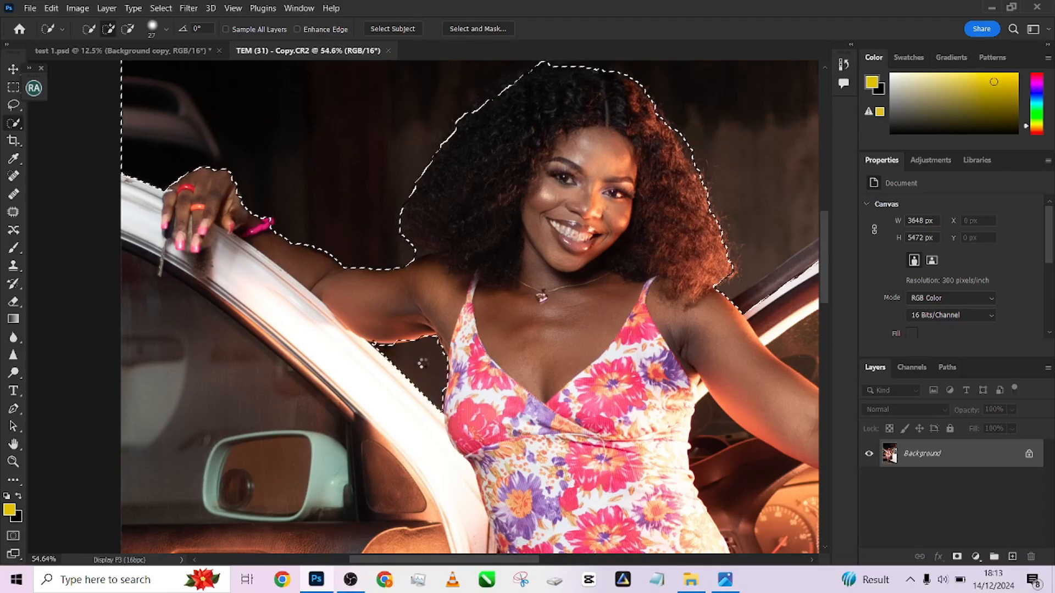
scroll(410, 286, "down", 3)
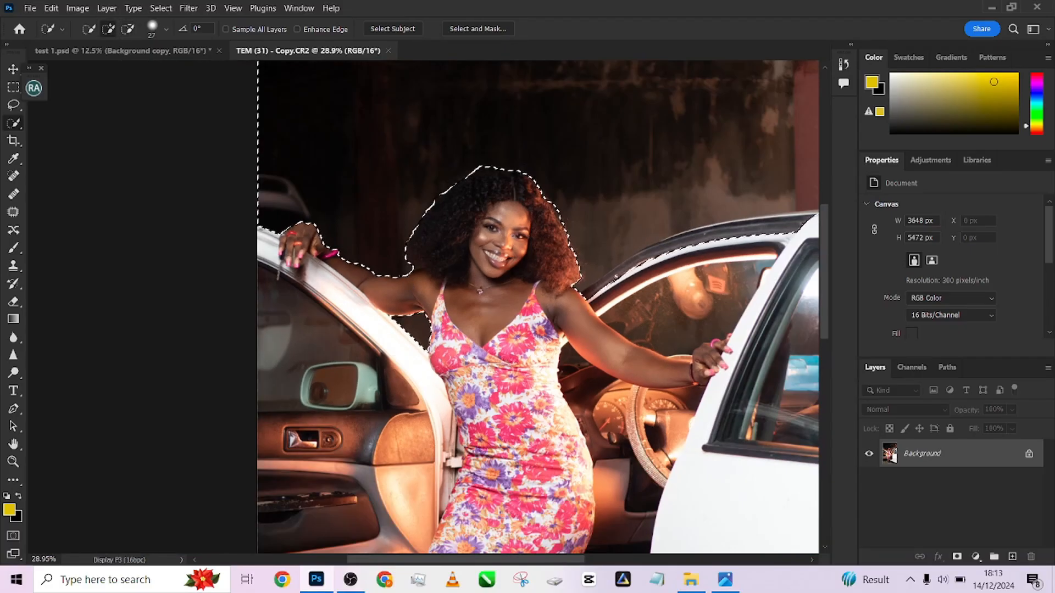
Correct the wall selection along the car's roofline and the side of the hair facing the windscreen.
scroll(619, 266, "up", 4)
mouse_move(551, 318)
left_mouse_down()
mouse_move(589, 287)
mouse_move(711, 228)
mouse_move(534, 310)
left_mouse_up()
mouse_move(489, 352)
left_mouse_down()
mouse_move(433, 348)
mouse_move(556, 284)
mouse_move(704, 260)
left_mouse_up()
left_click_drag(462, 311, 358, 318)
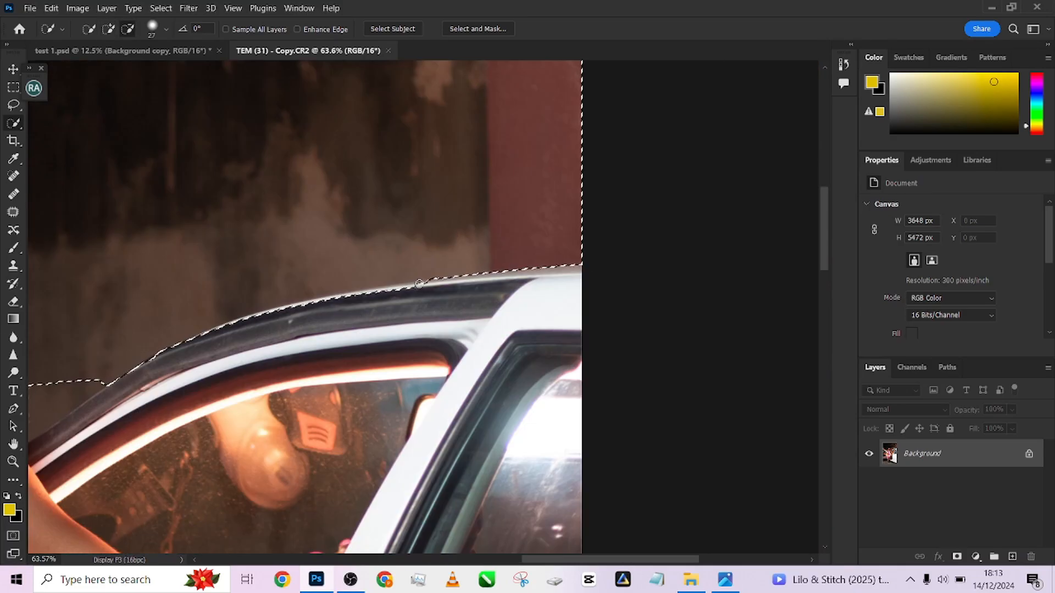
left_click_drag(93, 393, 268, 281)
left_click_drag(241, 279, 206, 328)
left_click_drag(170, 219, 259, 293)
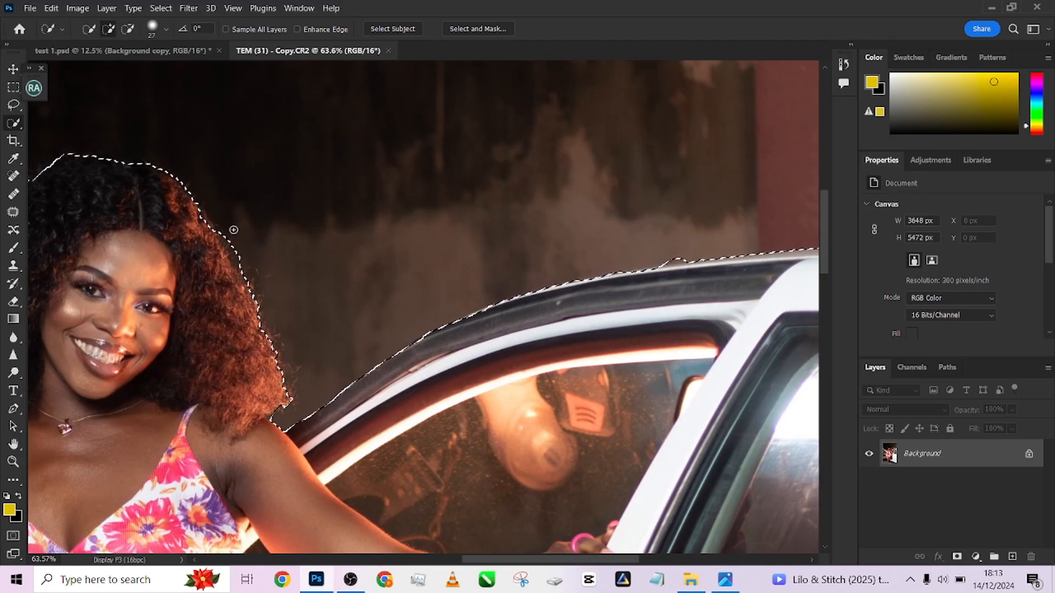
left_click_drag(159, 192, 247, 272)
left_click_drag(191, 296, 589, 172)
Add the missed wall sliver along the upper edge of the raised arm to the selection with the Polygonal Lasso.
scroll(311, 322, "up", 4)
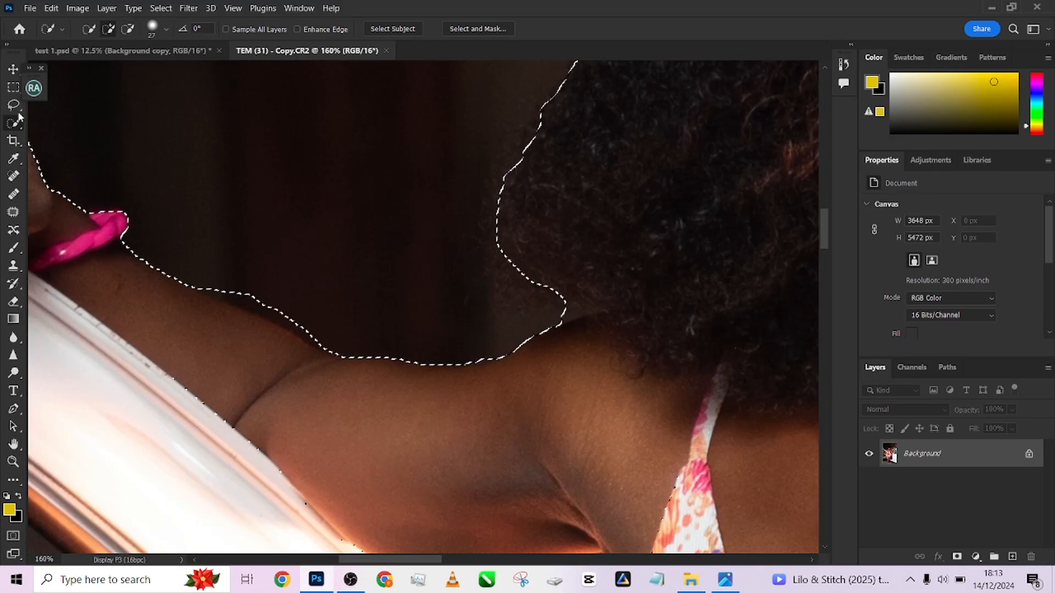
right_click(14, 105)
left_click(72, 117)
left_click(194, 288, "shift")
left_click(342, 357)
double_click(316, 313)
Subtract the lower hair area above the shoulder of the raised arm from the wall selection.
left_click(499, 251)
left_click(526, 289)
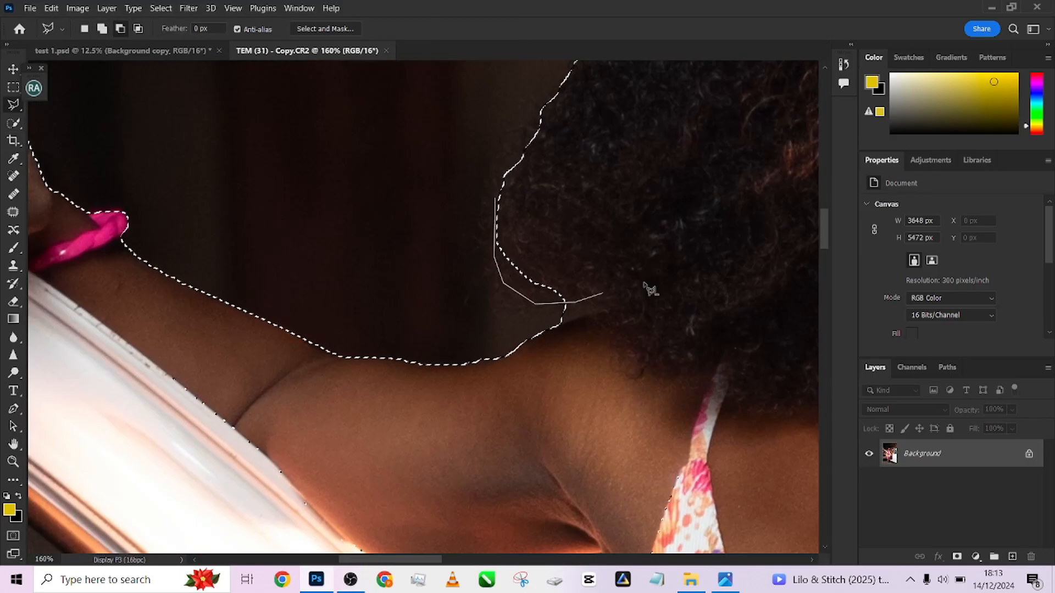
left_click_drag(138, 192, 720, 359)
scroll(349, 280, "down", 4)
left_click_drag(769, 539, 307, 275)
scroll(325, 297, "up", 3)
scroll(326, 298, "down", 4)
Smooth out the bump in the wall selection along the car roof with the Polygonal Lasso.
left_click_drag(714, 302, 399, 269)
left_click_drag(499, 264, 402, 455)
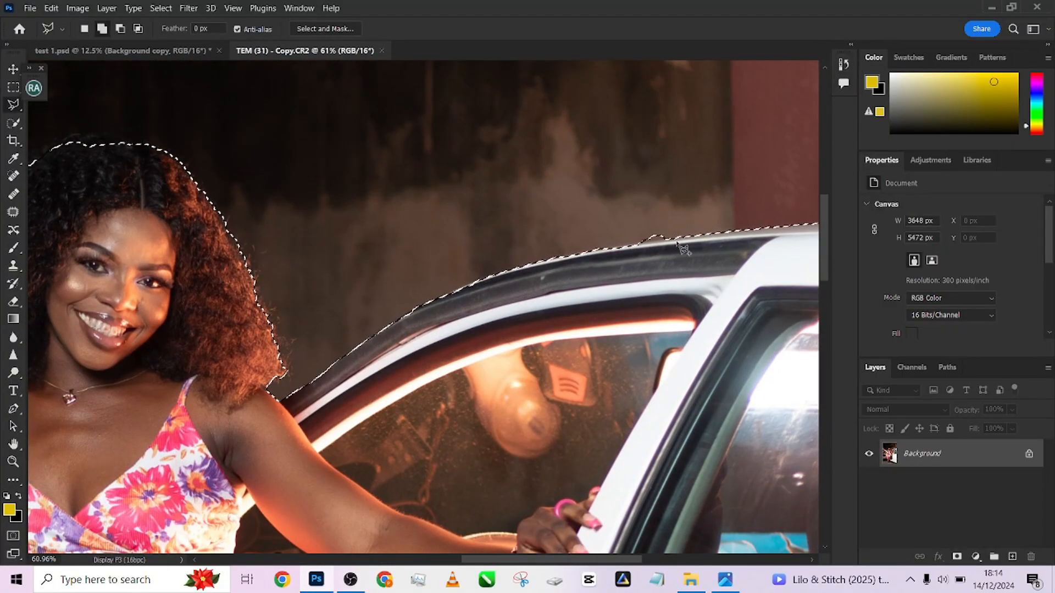
left_click(630, 249)
left_click(612, 204)
double_click(719, 188)
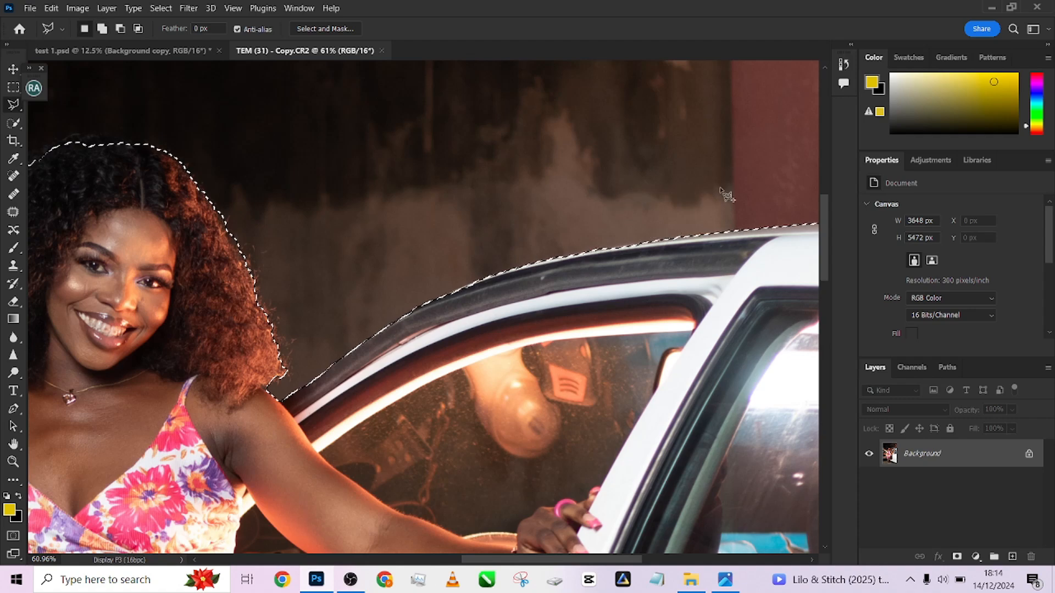
Subtract the stray hair along the crown and side of the head from the wall selection with the Polygonal Lasso.
left_click_drag(229, 211, 450, 279)
scroll(450, 280, "up", 8)
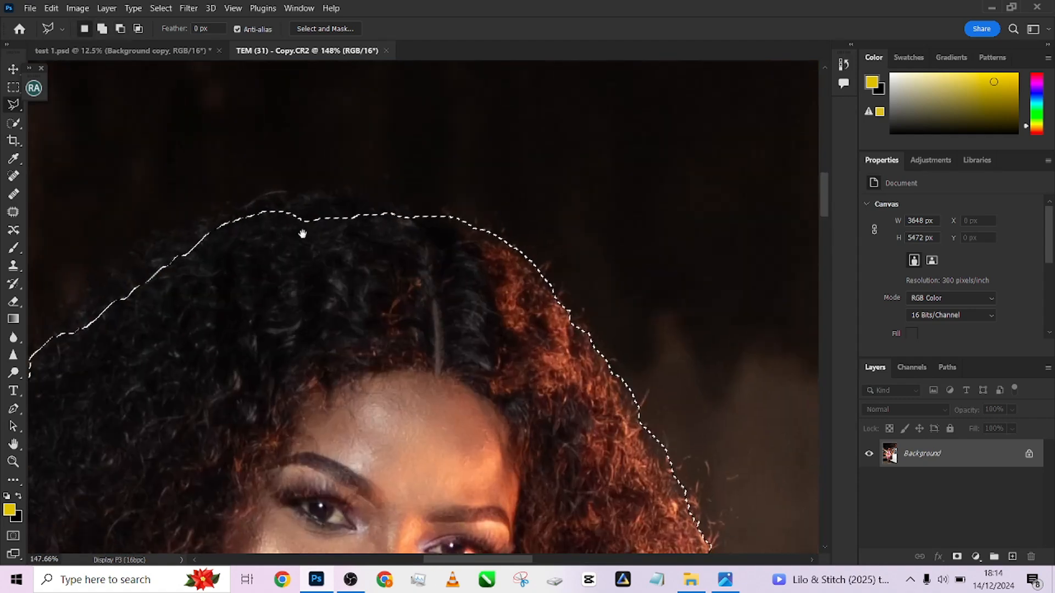
left_click(156, 362)
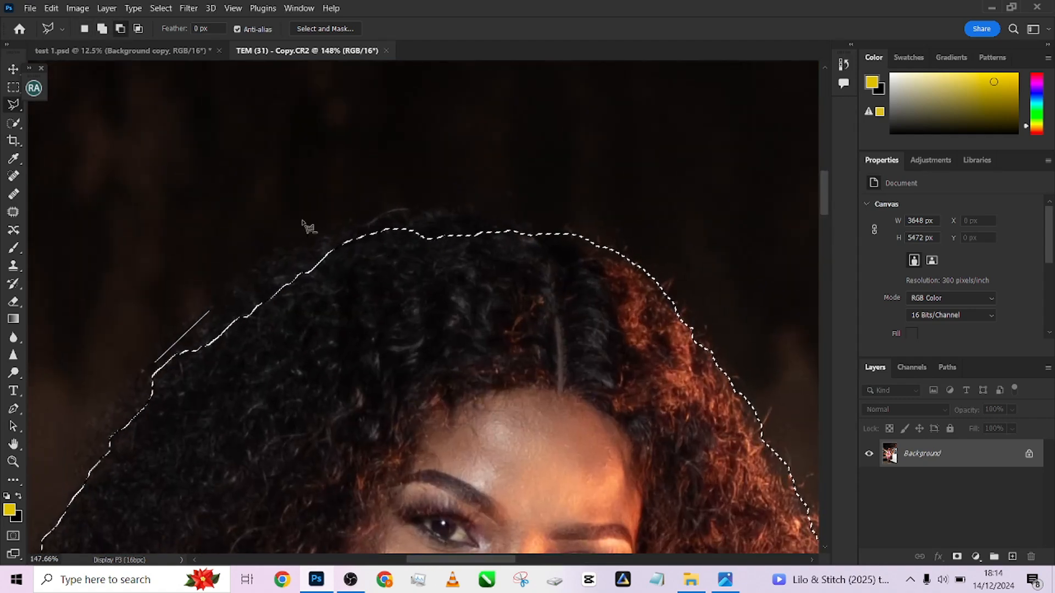
left_click(272, 261)
left_click(361, 223)
left_click(413, 212)
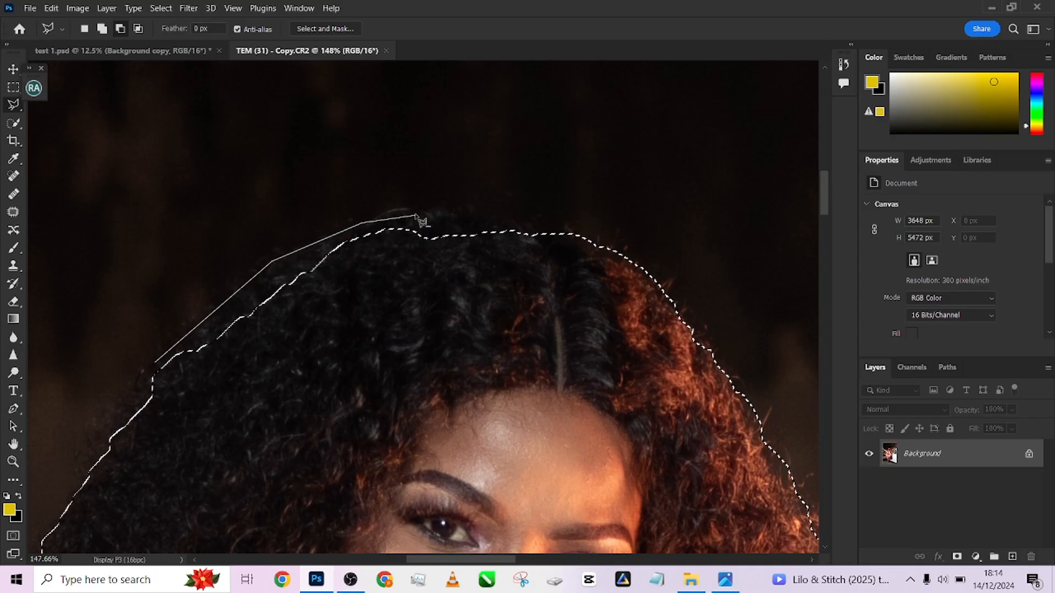
left_click(445, 212)
left_click(543, 225)
left_click(600, 241)
left_click(599, 318)
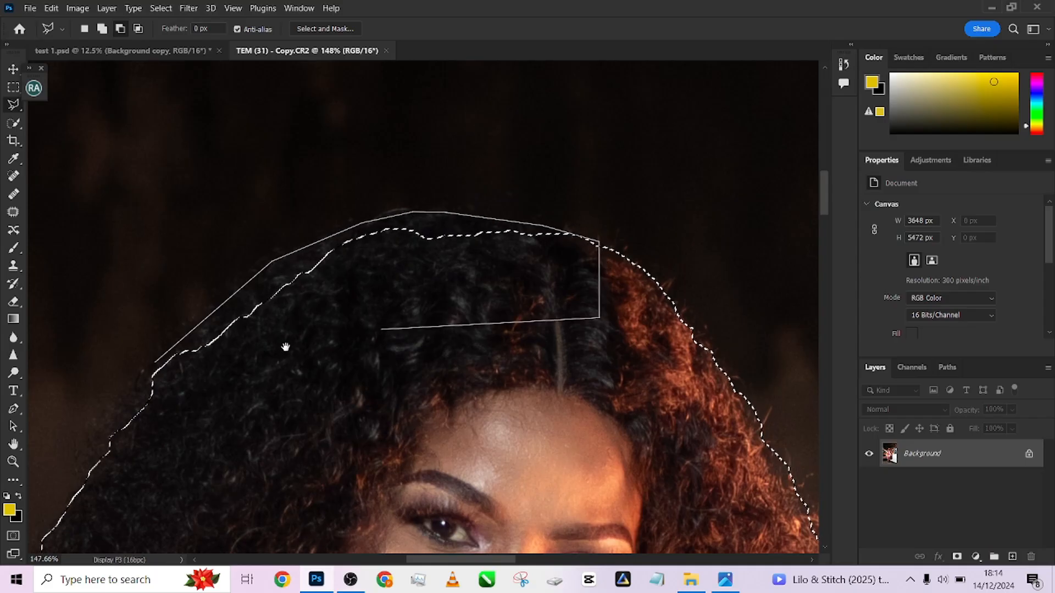
left_click_drag(285, 347, 609, 227)
left_click(431, 343)
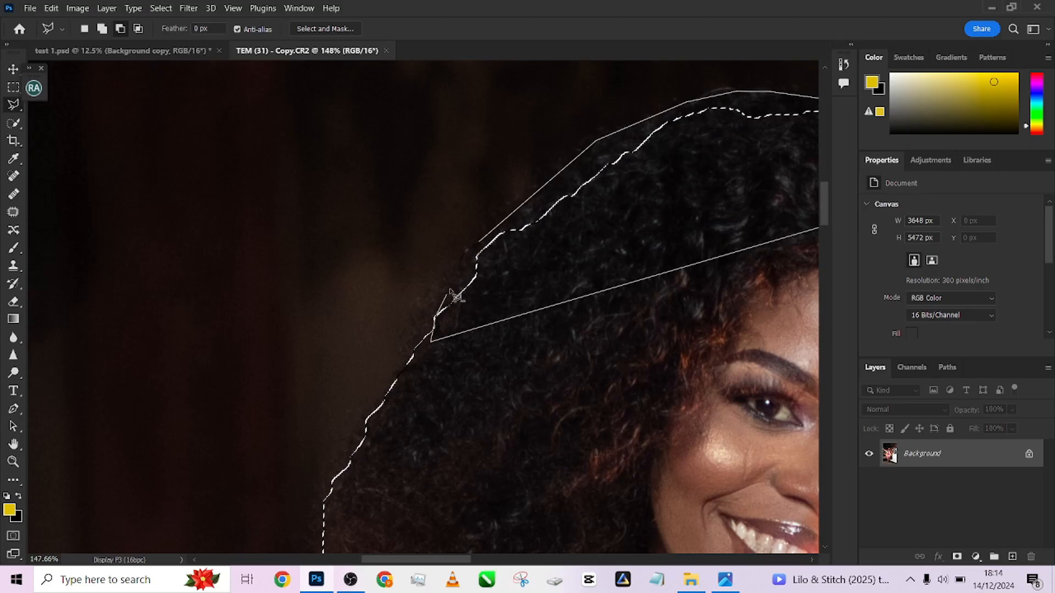
double_click(452, 274)
scroll(517, 297, "down", 3)
scroll(520, 300, "down", 10)
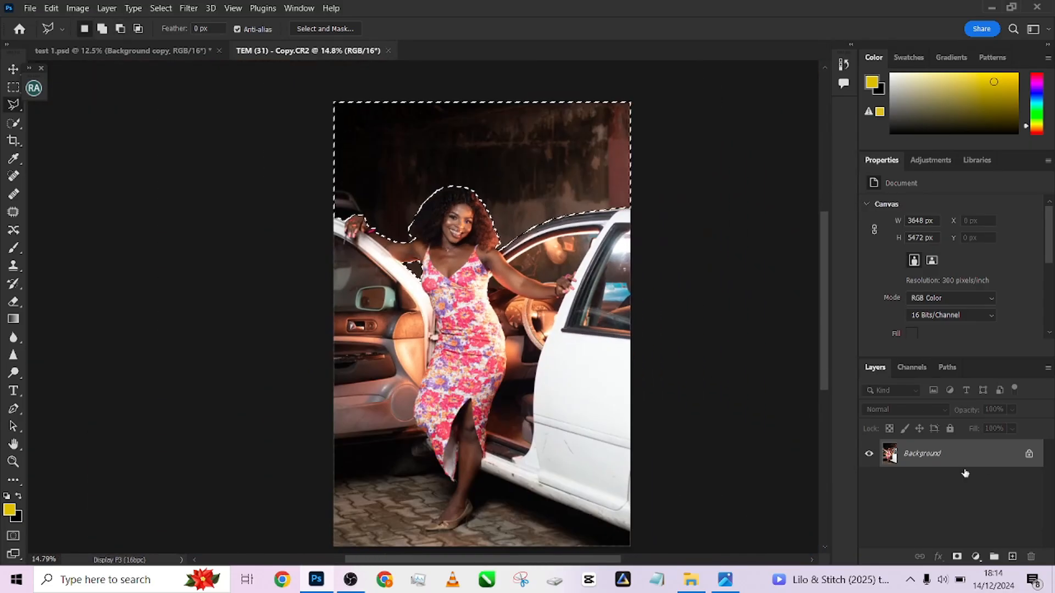
Duplicate the Background layer and place the selected wall area from the duplicate on its own new layer.
left_click_drag(978, 456, 1011, 553)
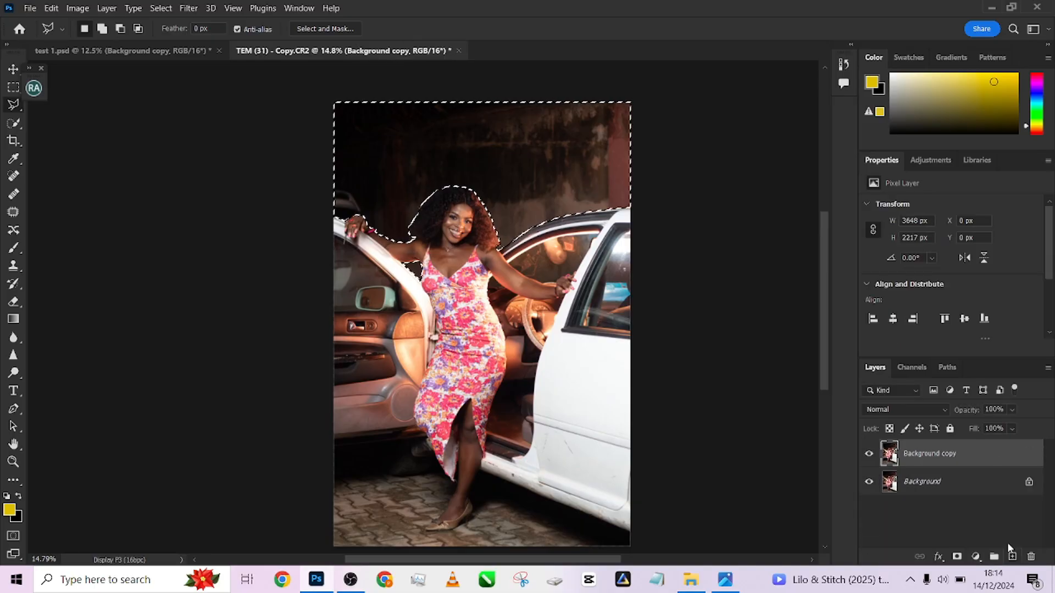
right_click(522, 204)
left_click(560, 306)
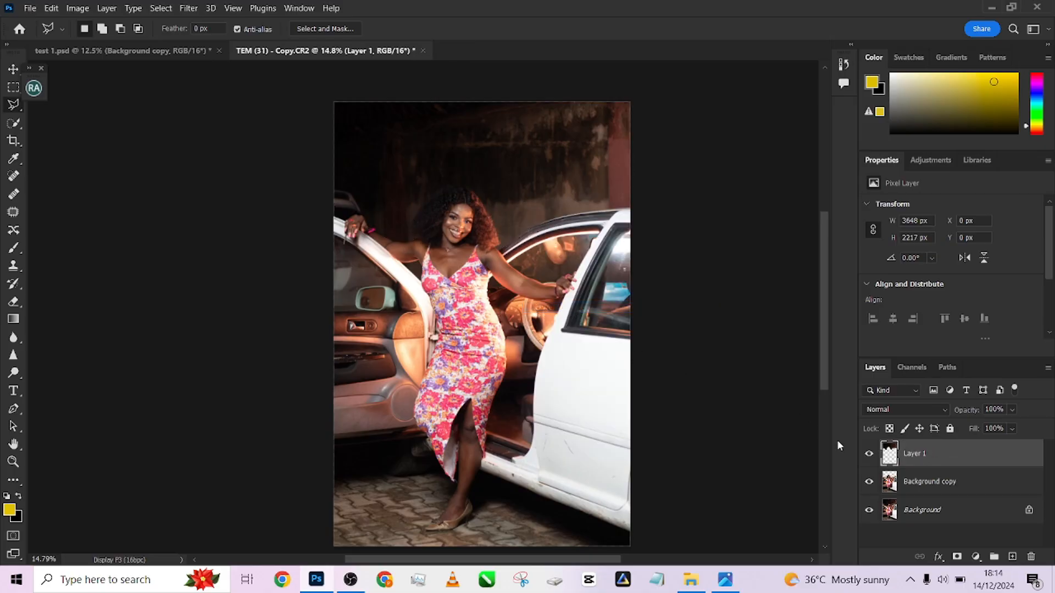
Apply a 95 px Field Blur to the wall area of Layer 1, using the layer's outline as the selection, and deselect.
left_click(887, 452, "ctrl")
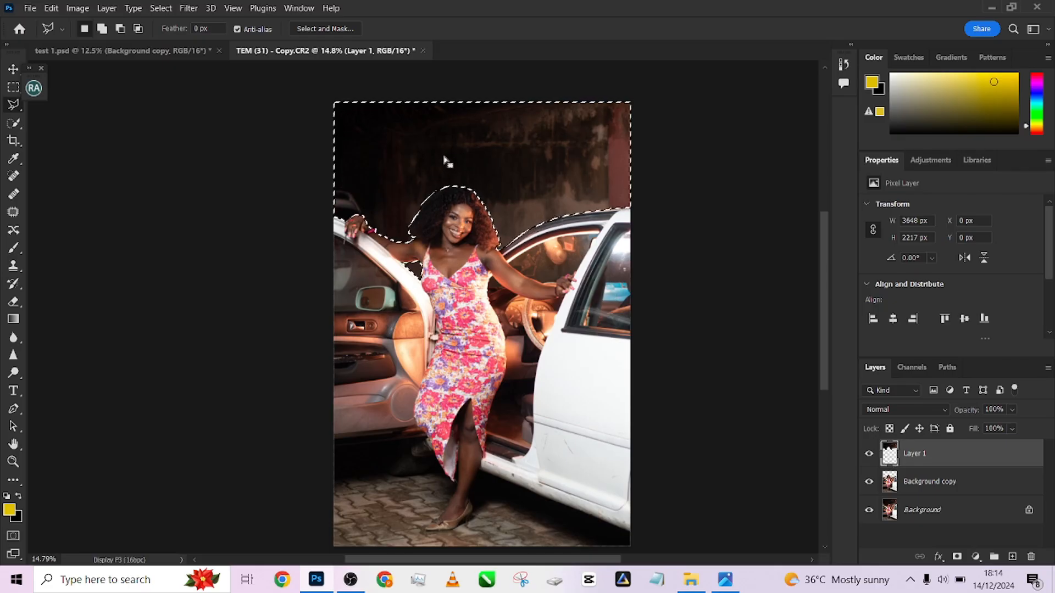
left_click(189, 9)
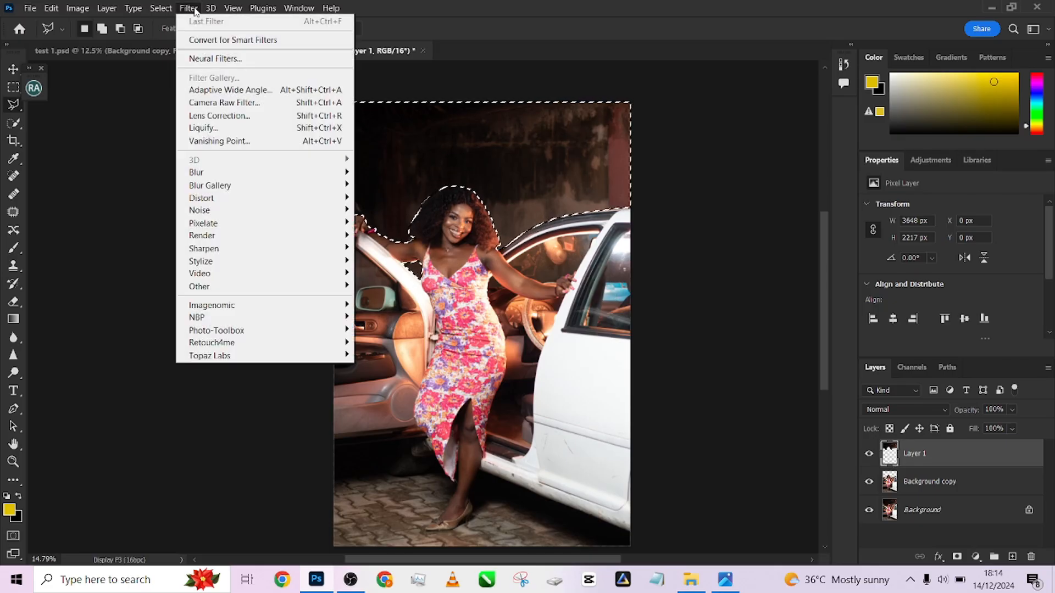
mouse_move(235, 186)
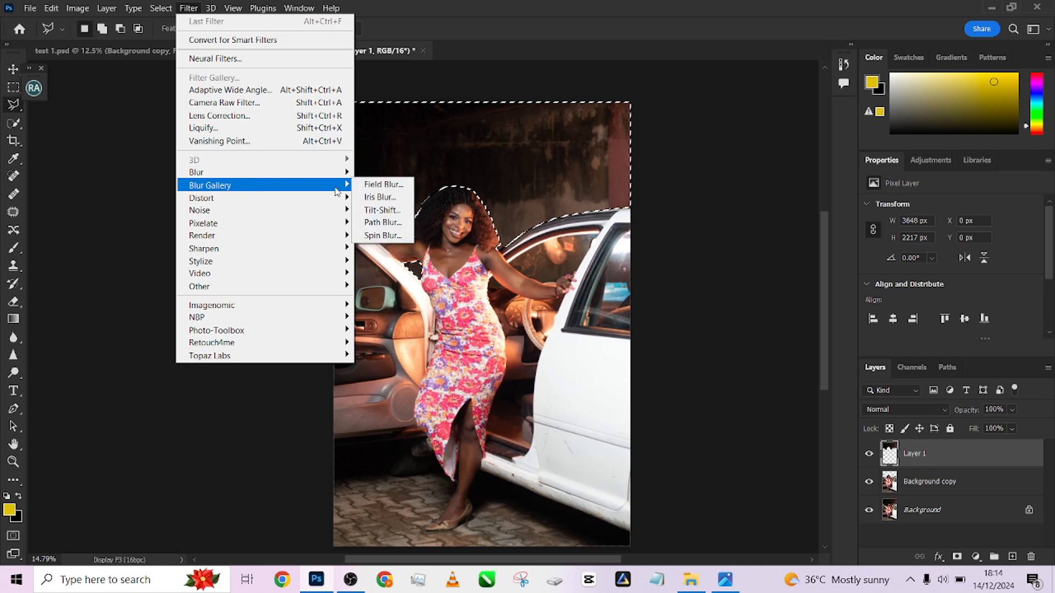
left_click(373, 189)
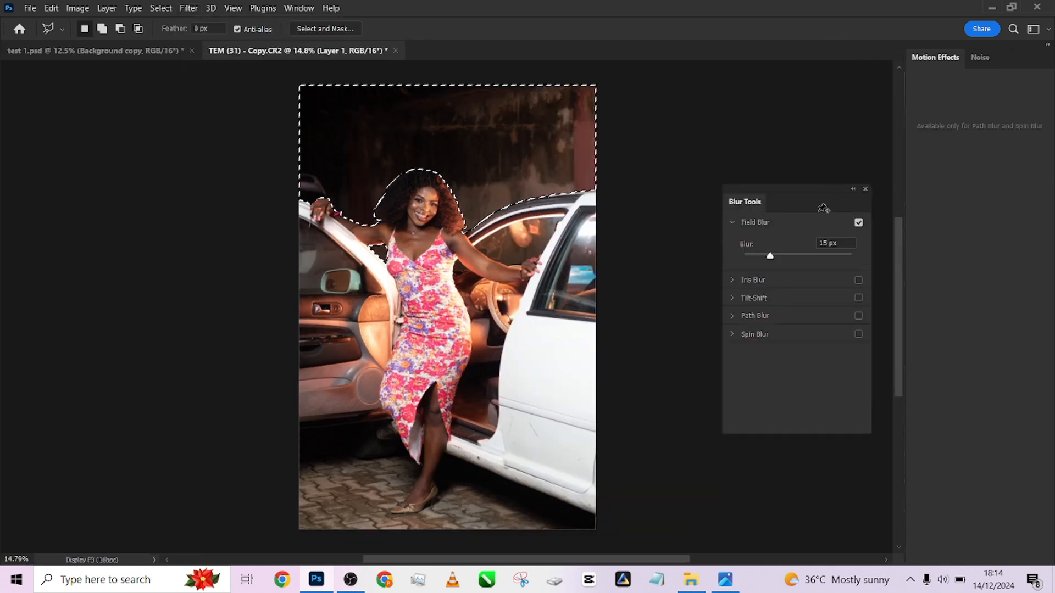
left_click_drag(768, 257, 792, 260)
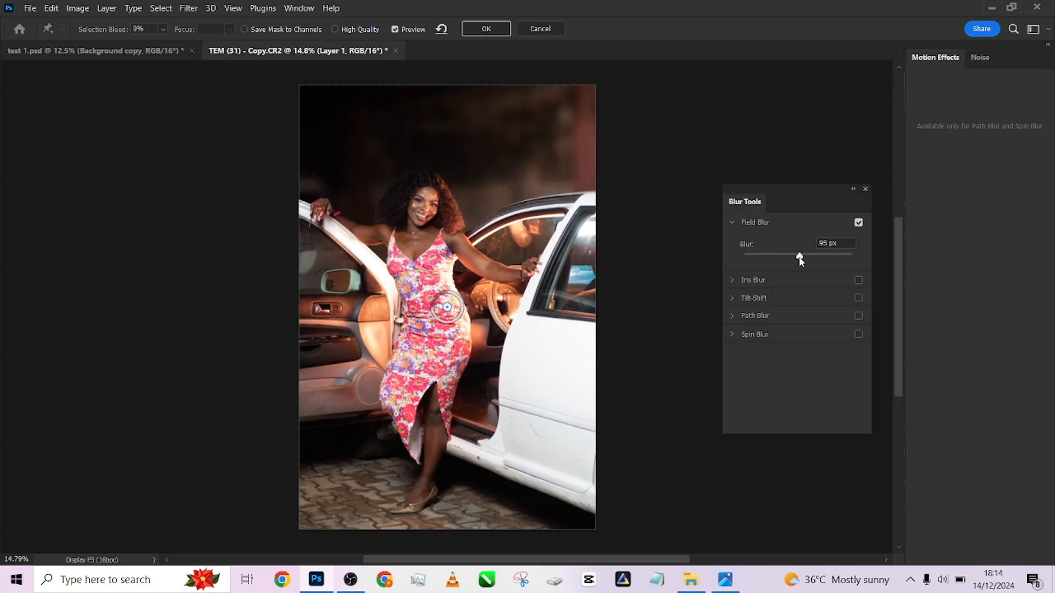
left_click(487, 30)
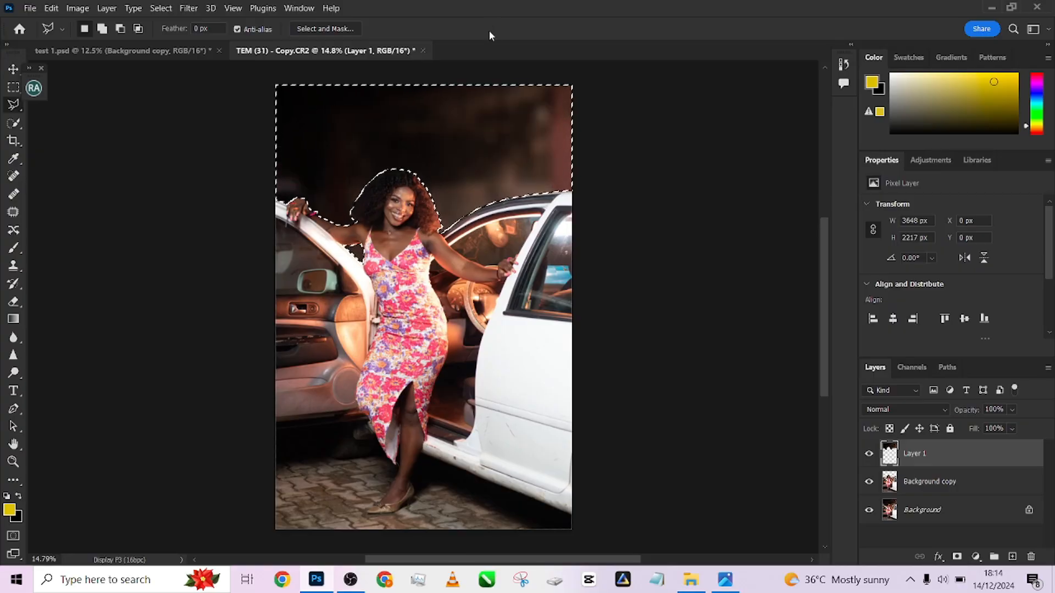
key("ctrl+d")
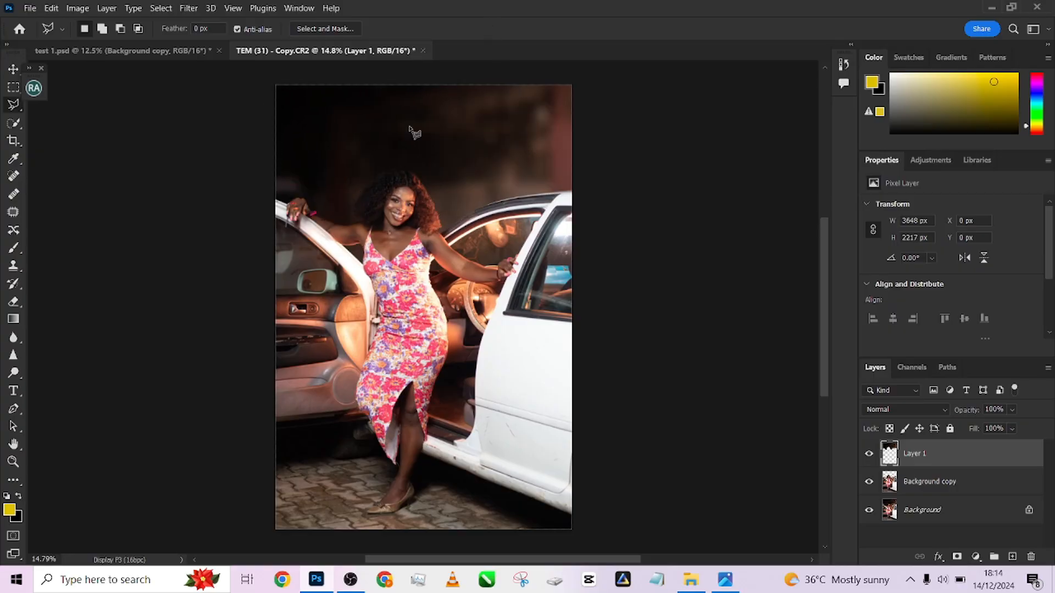
In test 1.psd, show the blurred wall on Layer 1 and the Bokeh 030 layer above it.
left_click(190, 53)
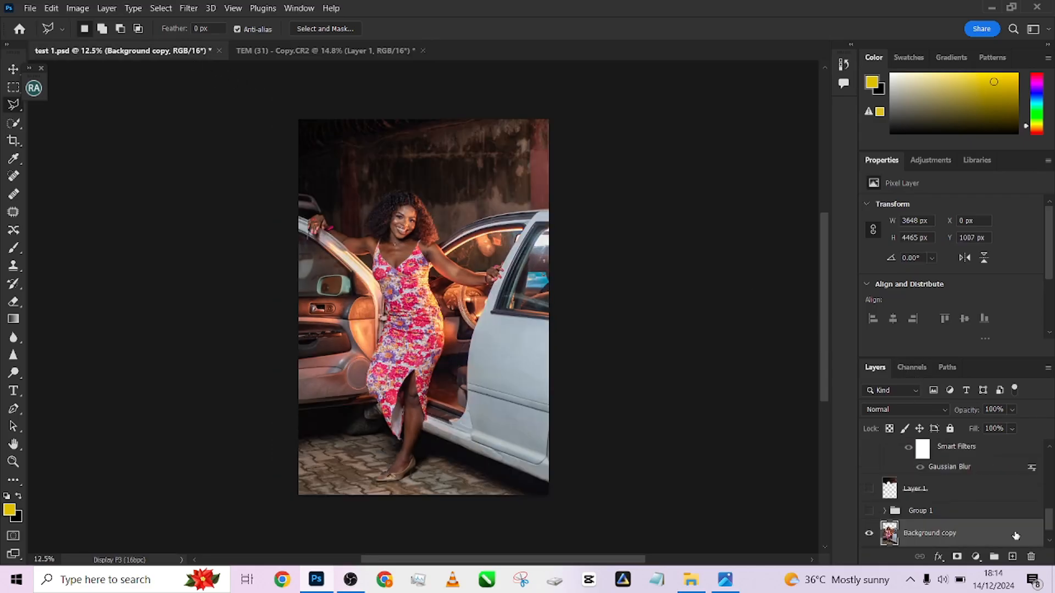
left_click(869, 490)
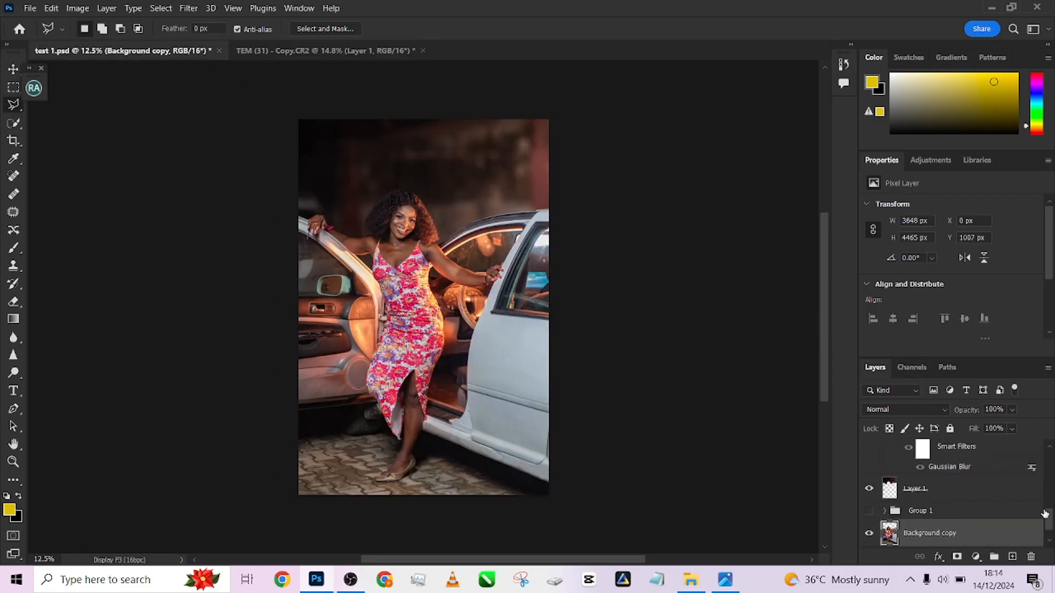
scroll(887, 496, "up", 3)
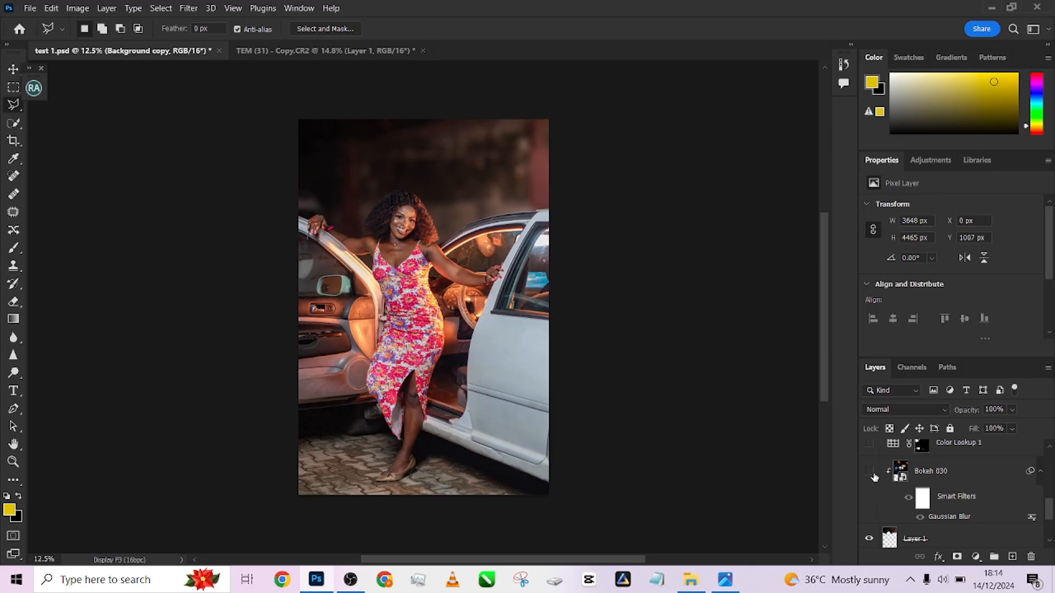
left_click(869, 472)
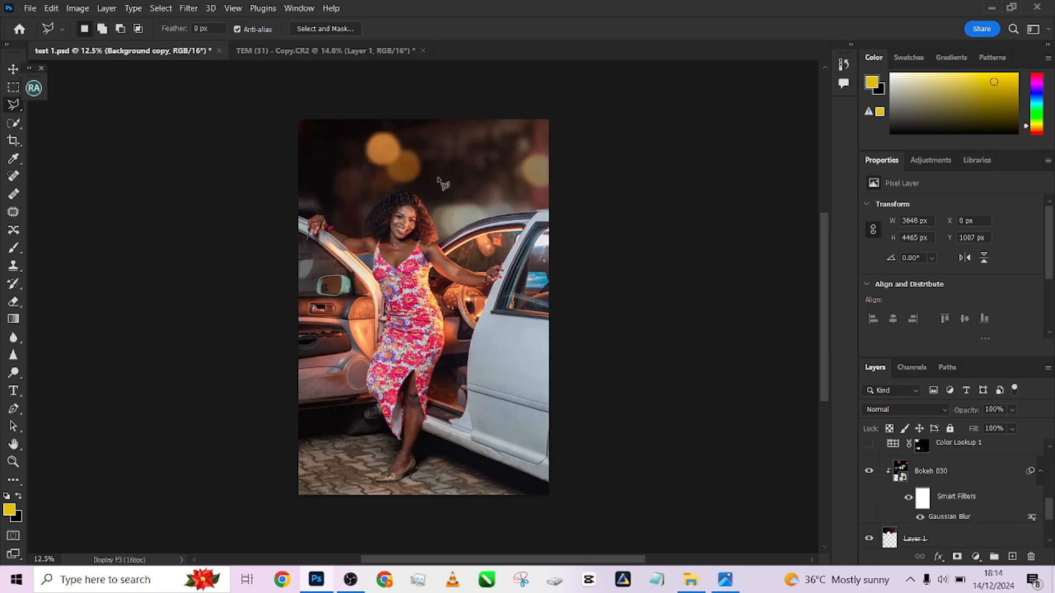
Copy the Bokeh 030 layer from test 1.psd into the TEM (31) - Copy.CR2 document with the Move tool.
left_click(958, 471)
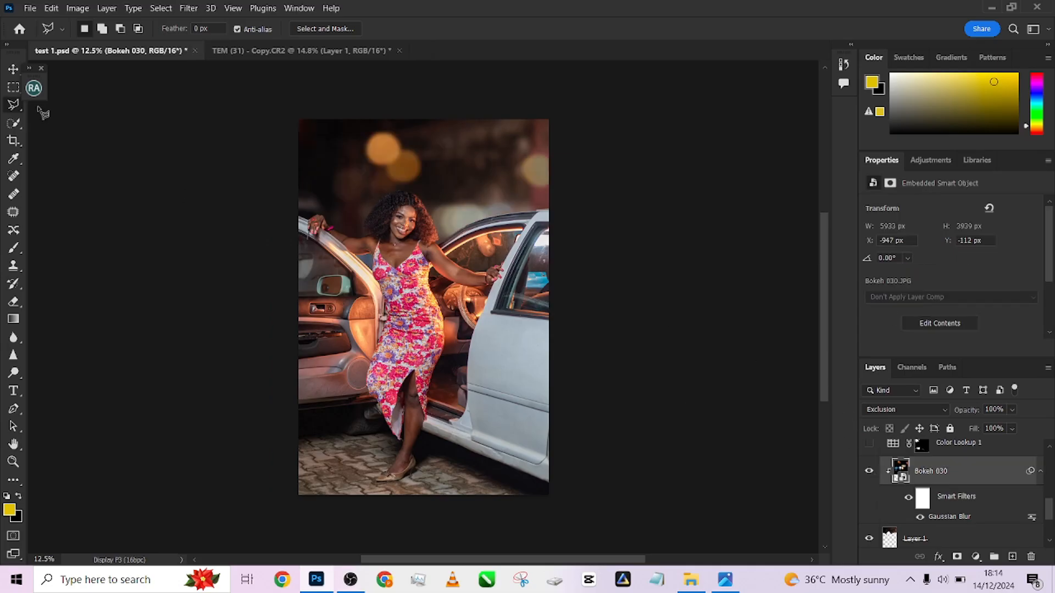
left_click(13, 69)
left_click_drag(476, 189, 434, 197)
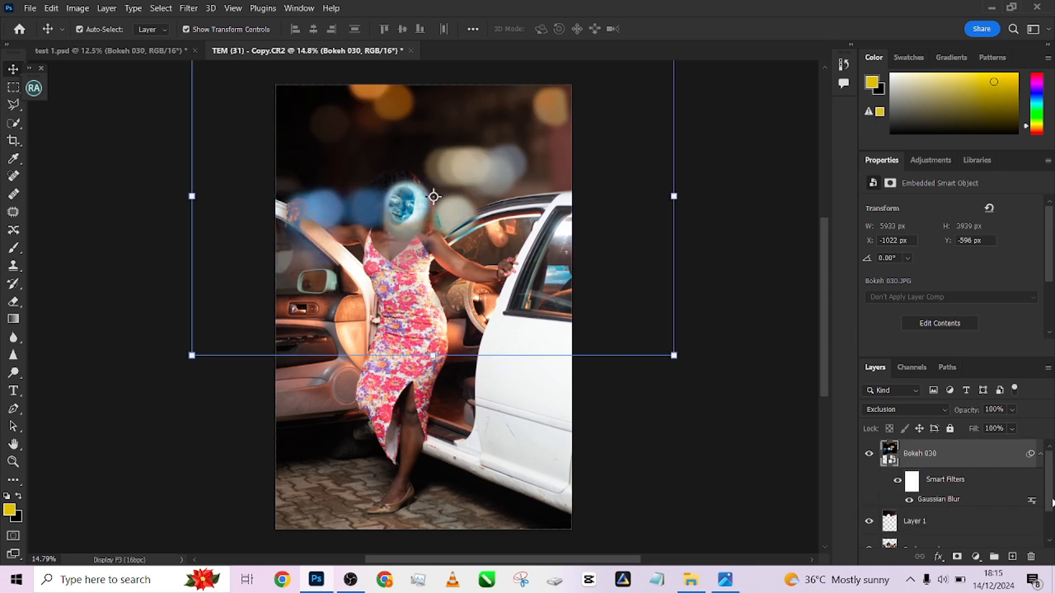
Clip the Bokeh 030 layer to Layer 1 and move it down over the wall to about X -1009 px, Y -163 px.
scroll(1033, 506, "down", 1)
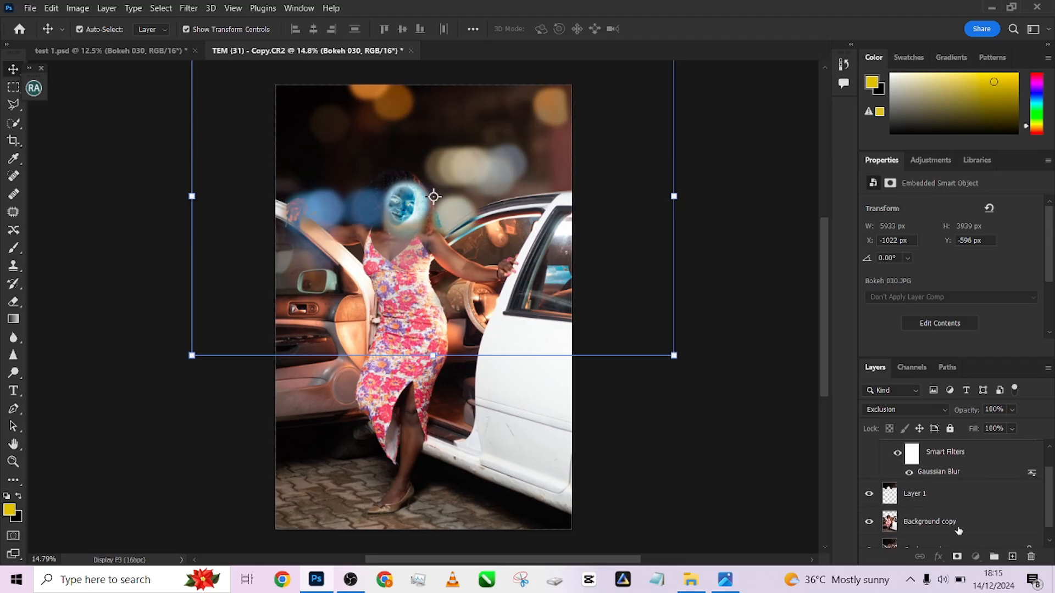
left_click_drag(958, 531, 959, 527)
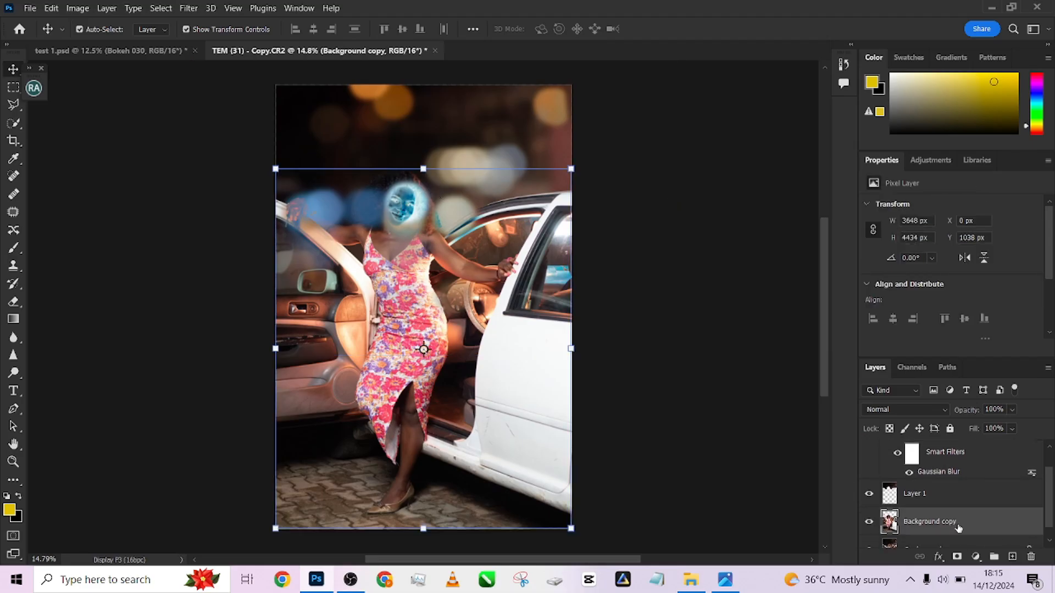
left_click_drag(1050, 497, 1051, 479)
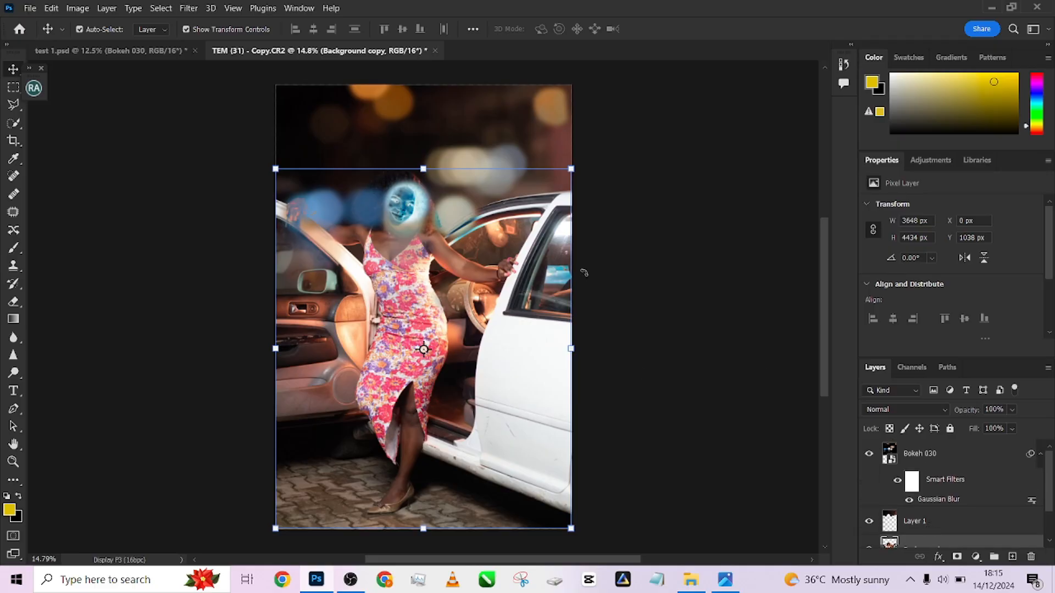
left_click(944, 455)
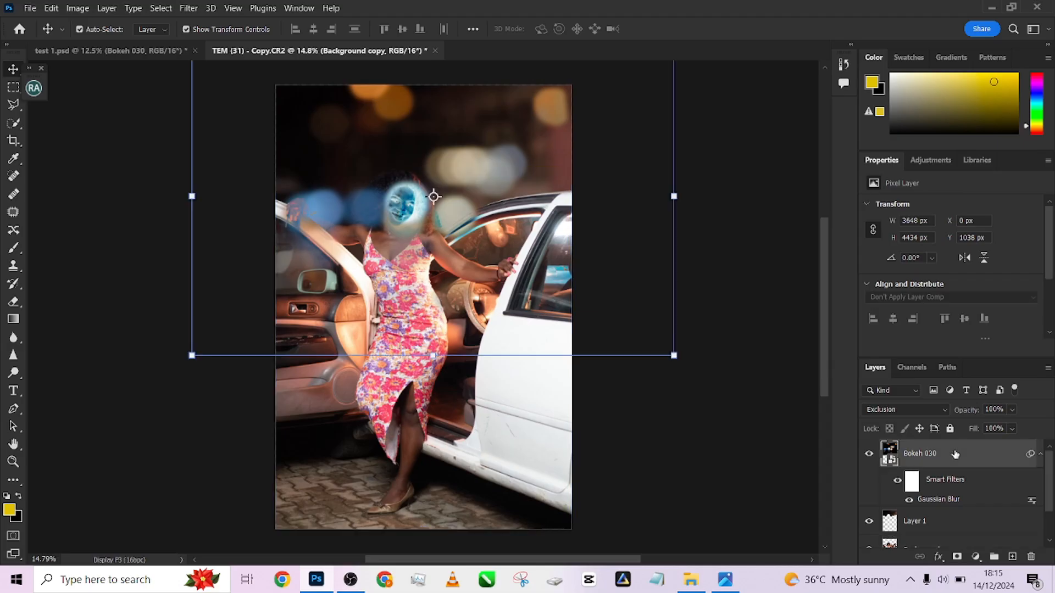
left_click(932, 506, "alt")
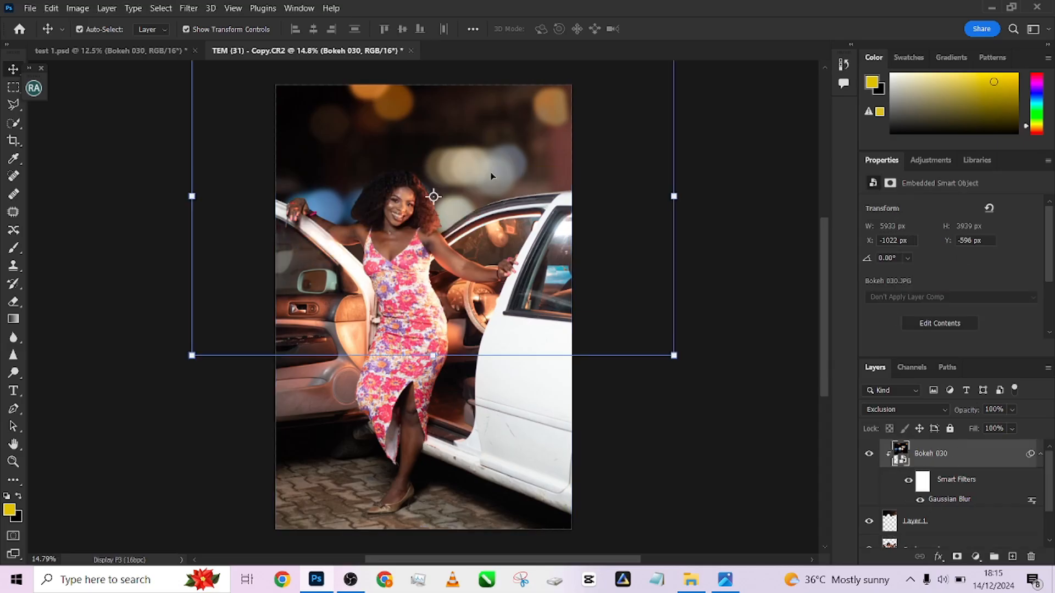
left_click_drag(491, 176, 485, 201)
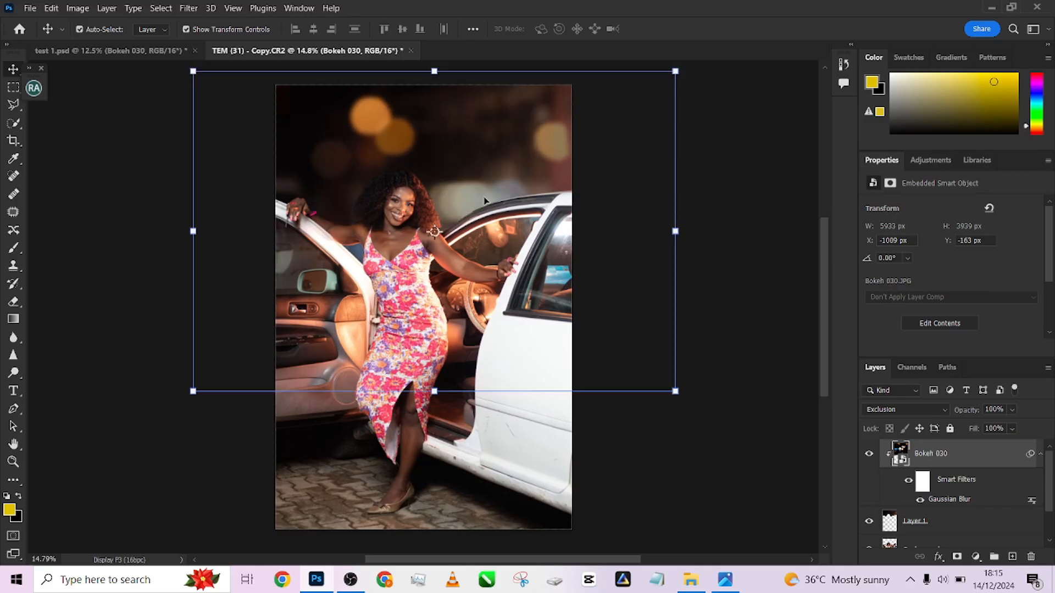
In test 1.psd, compare the image with and without Color Lookup 1 and inspect that layer's 3DLUT settings.
left_click(146, 53)
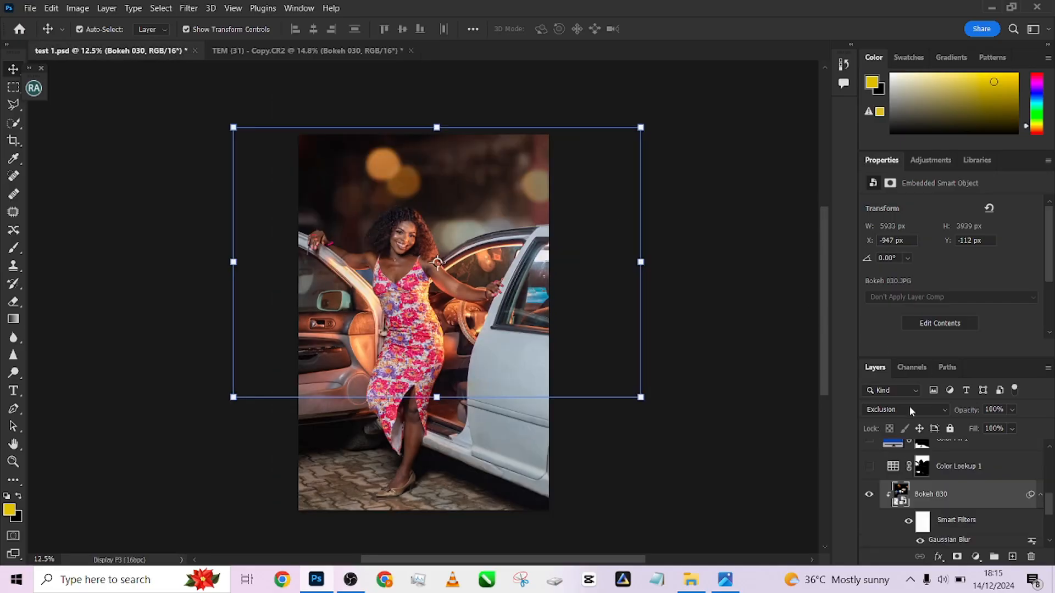
left_click(870, 467)
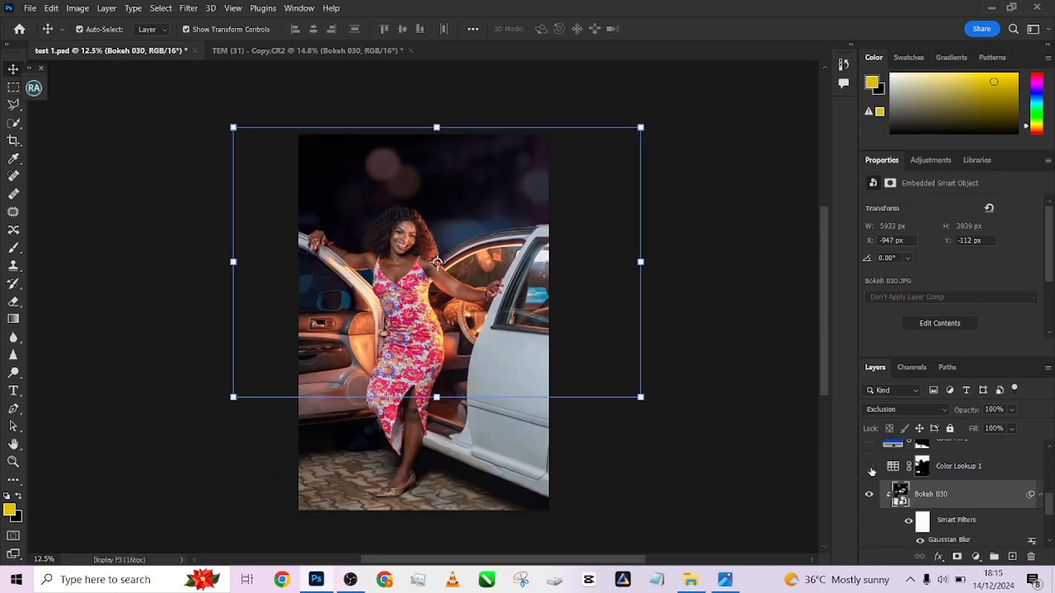
left_click(870, 467)
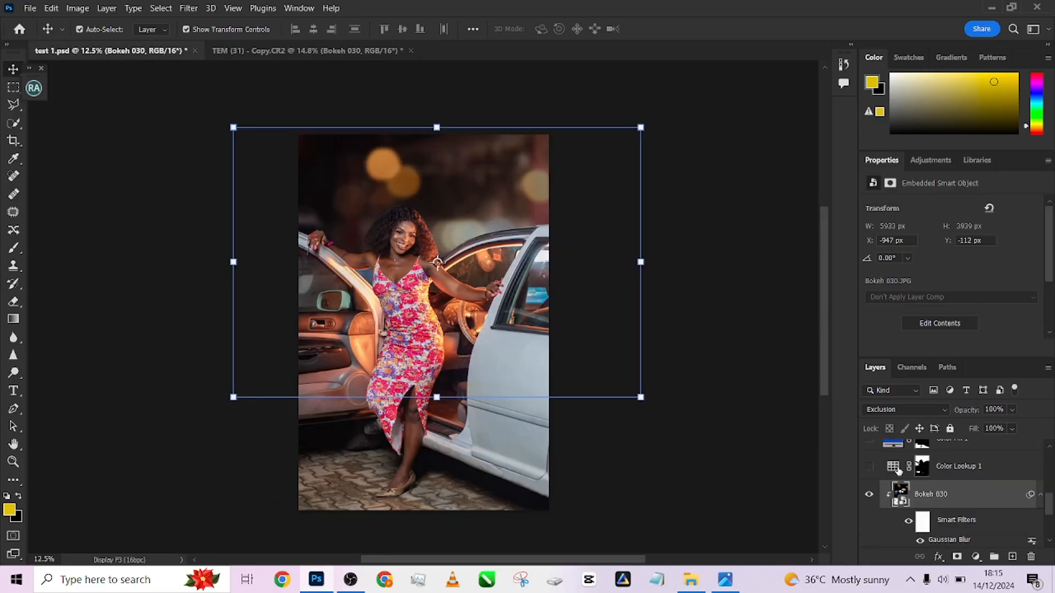
left_click(893, 468)
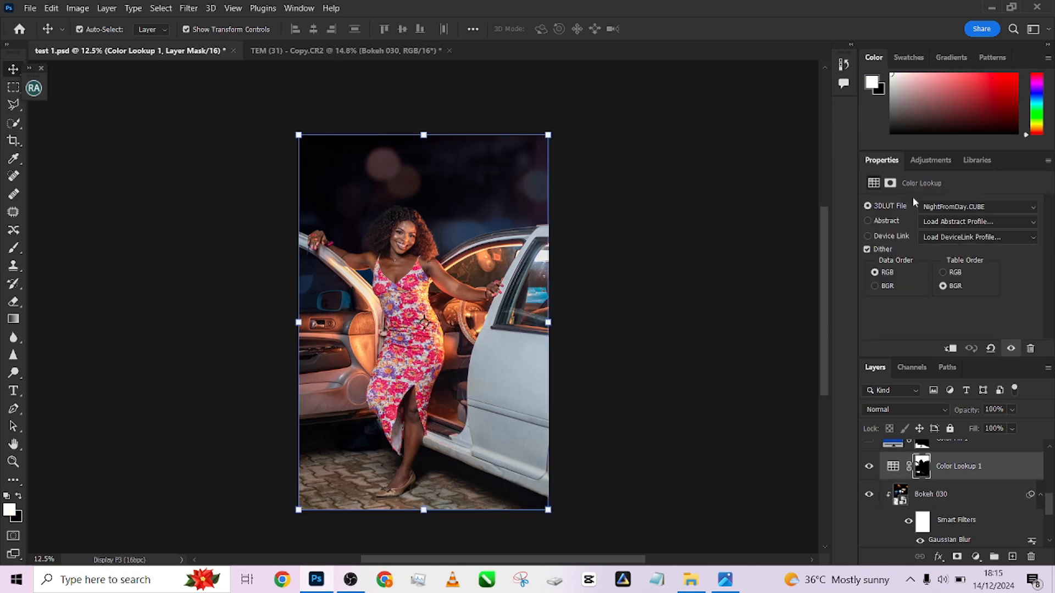
left_click(402, 51)
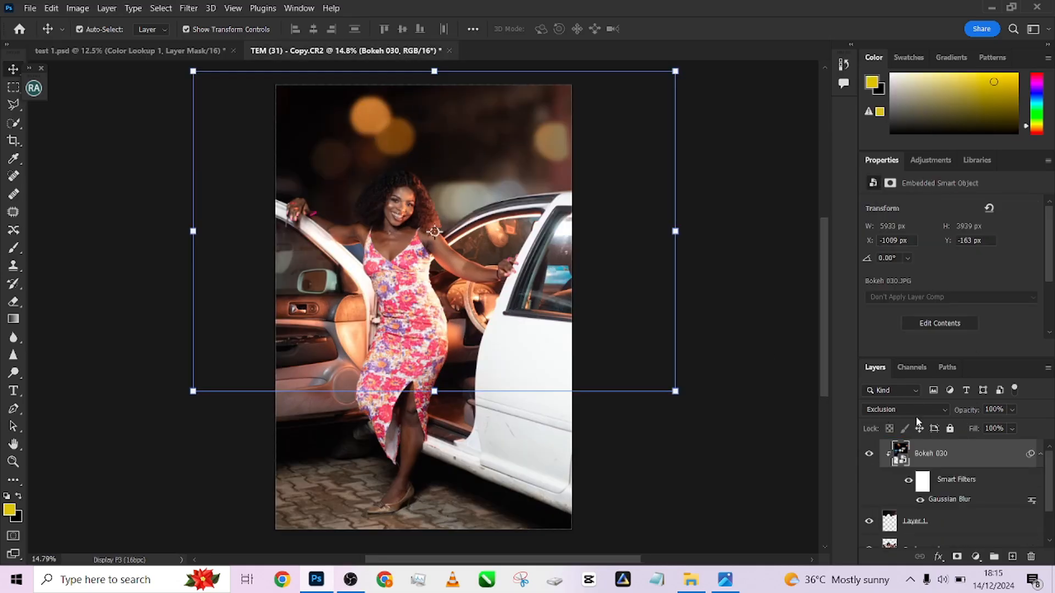
Preview the Normal blend mode on the Bokeh 030 layer and return it to Exclusion.
left_click(885, 411)
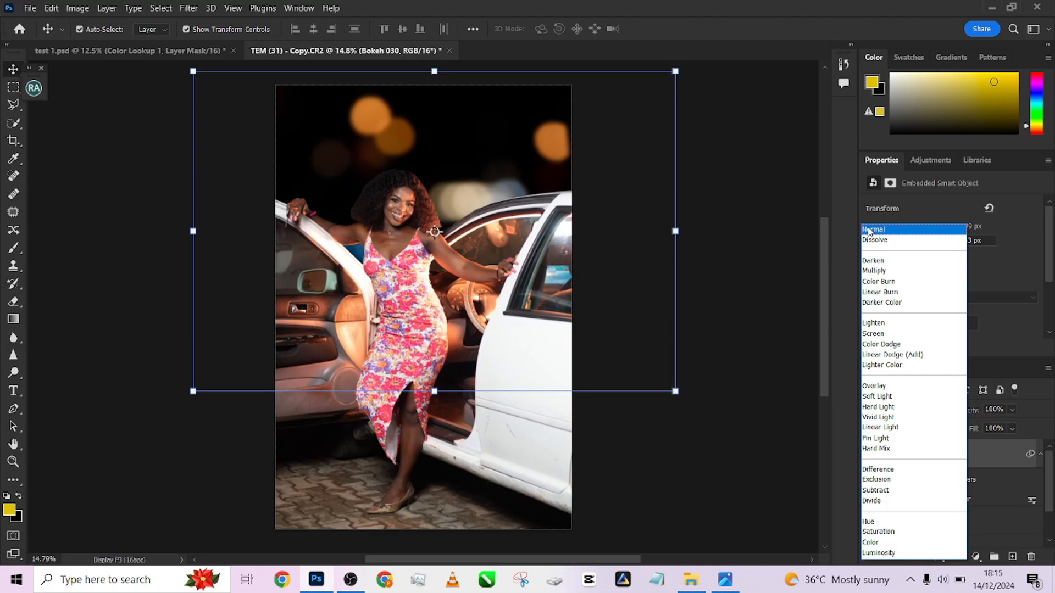
key("e")
key("Return")
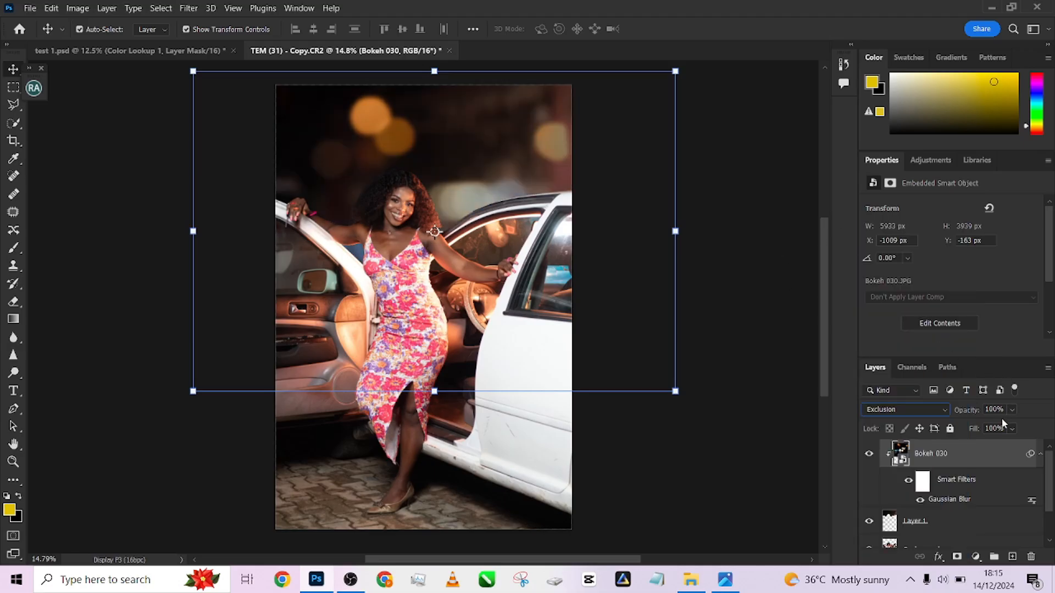
Add a Color Lookup adjustment layer above the Bokeh 030 layer and set its 3DLUT file to FoggyNight.3DL.
left_click(975, 552)
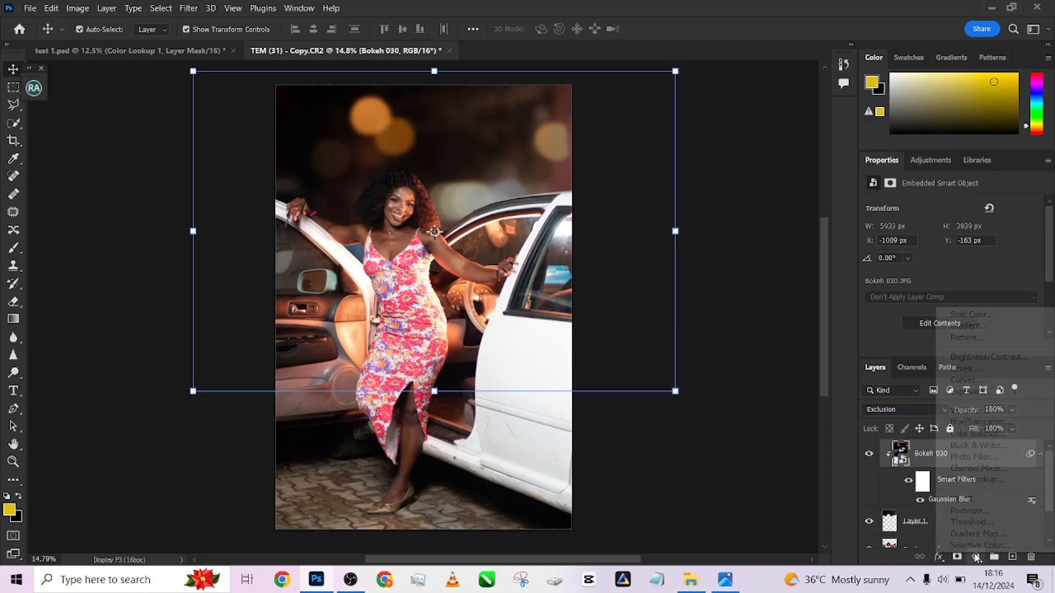
left_click(971, 480)
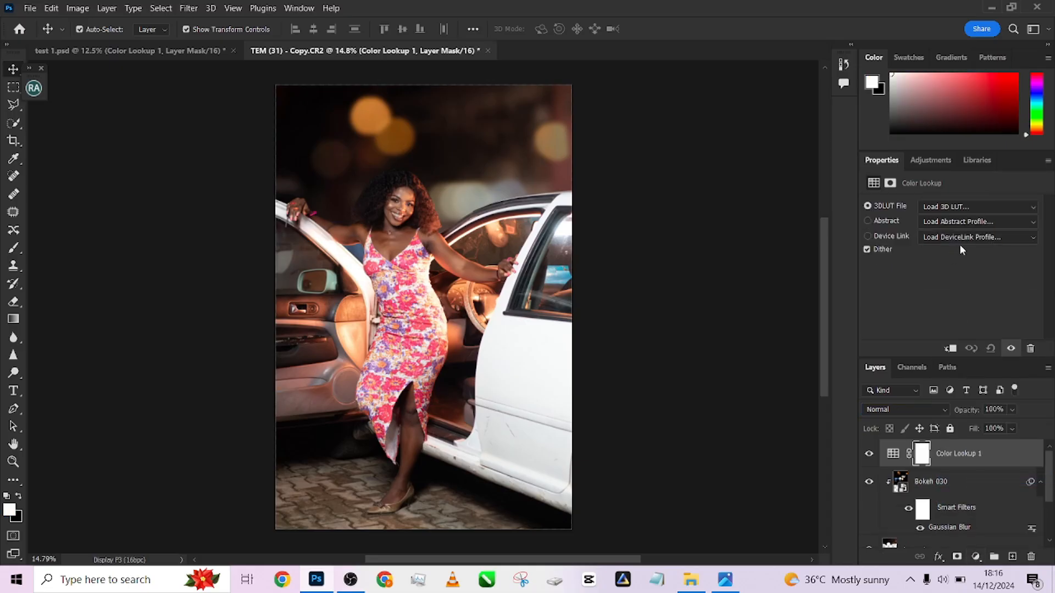
left_click(947, 206)
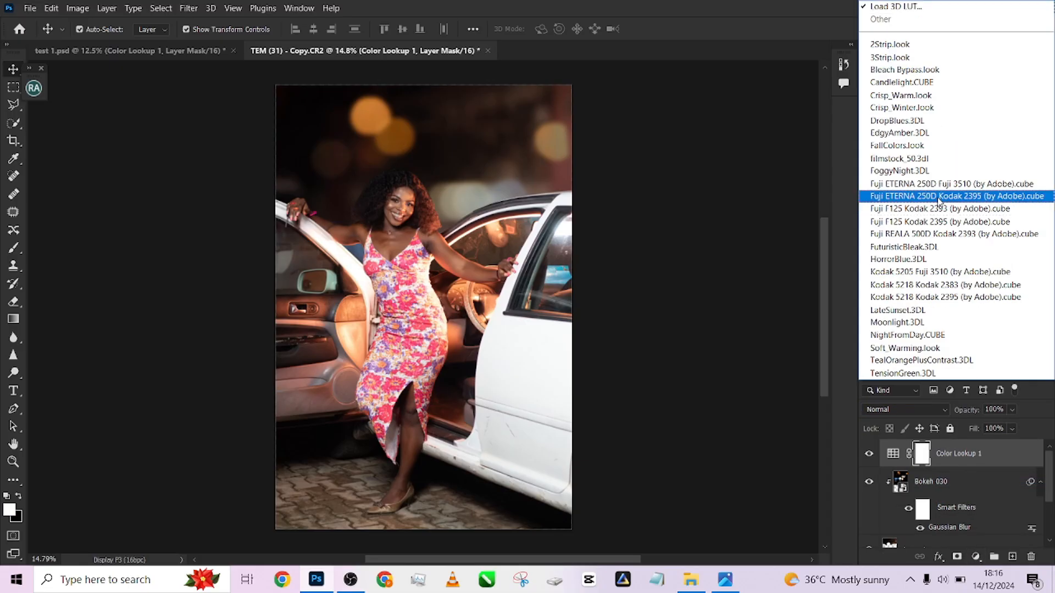
left_click(913, 171)
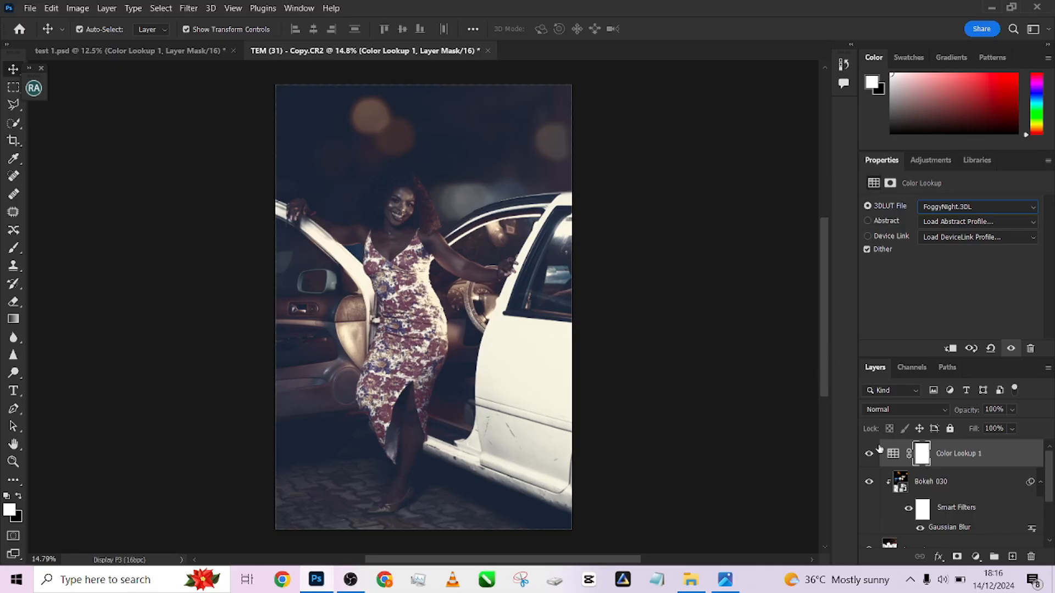
In TEM (31) - Copy.CR2, replace Color Lookup 1's mask with one made from Layer 1's outline, limiting the effect to the wall.
left_click(104, 51)
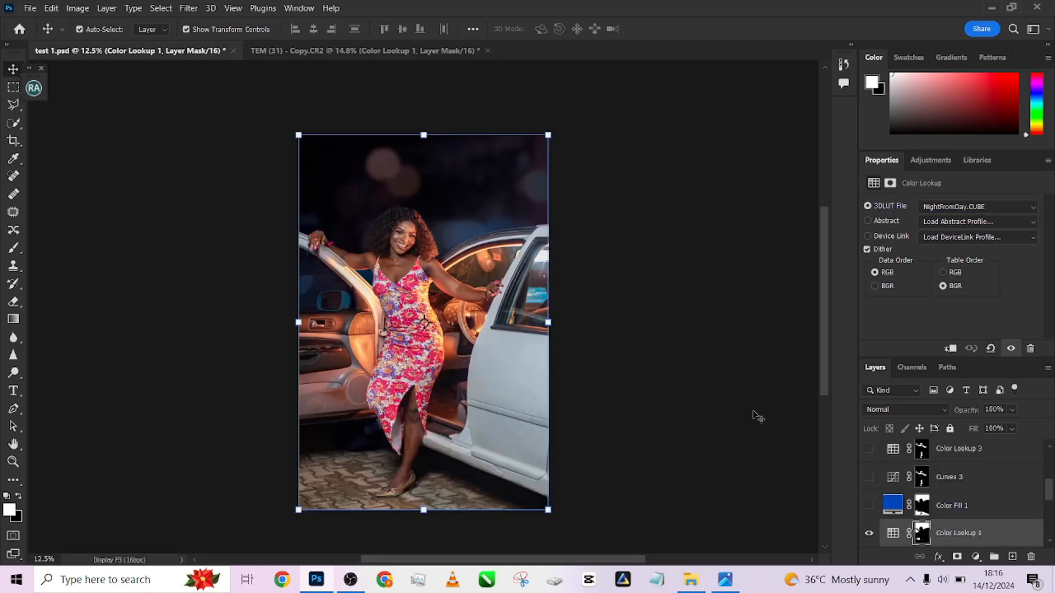
left_click(343, 55)
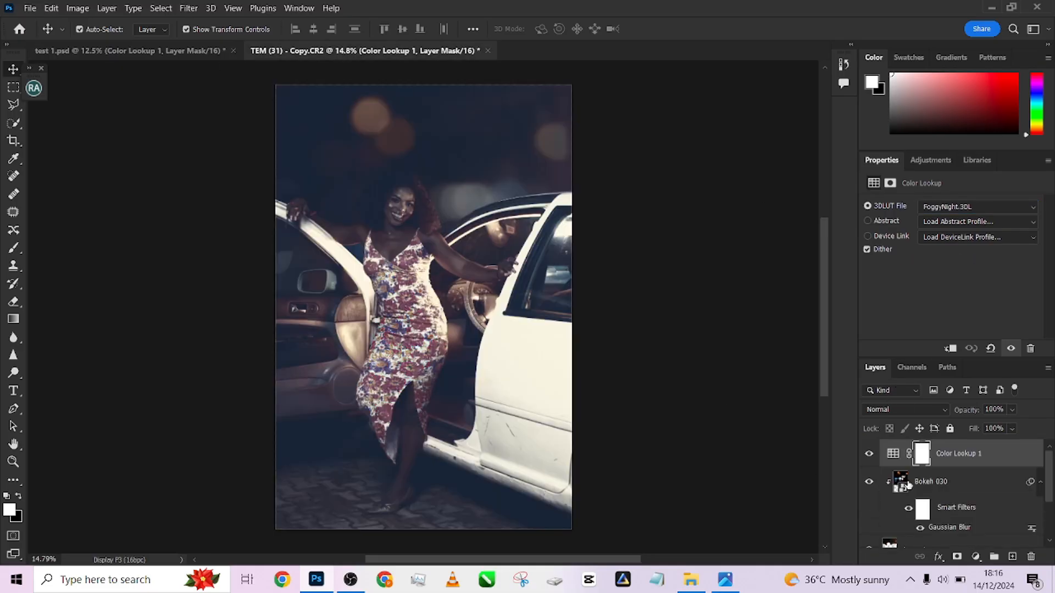
scroll(904, 492, "down", 3)
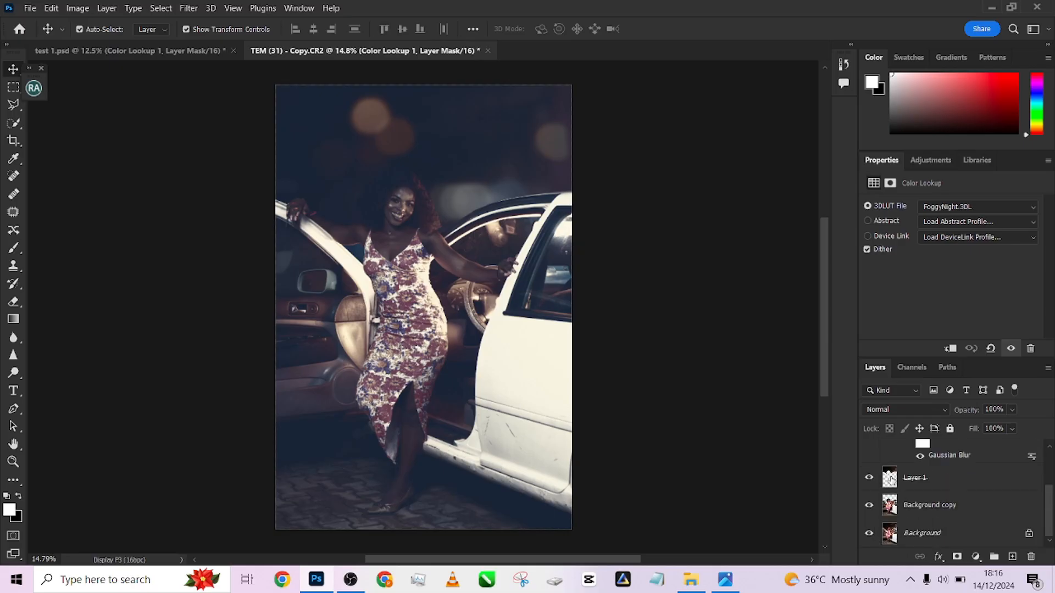
left_click(889, 477, "ctrl")
scroll(926, 483, "up", 3)
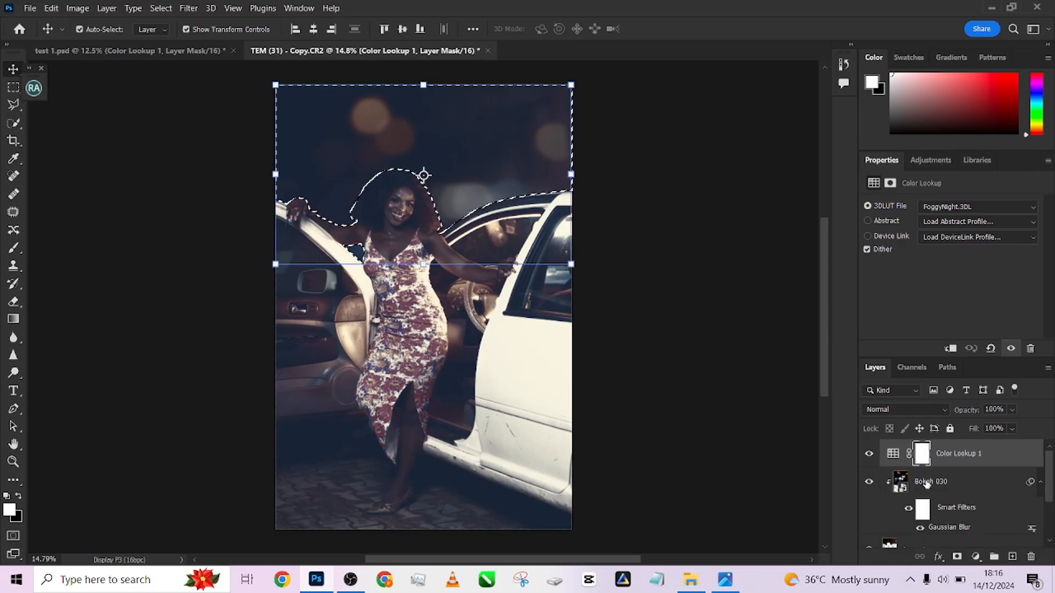
left_click_drag(921, 453, 1031, 556)
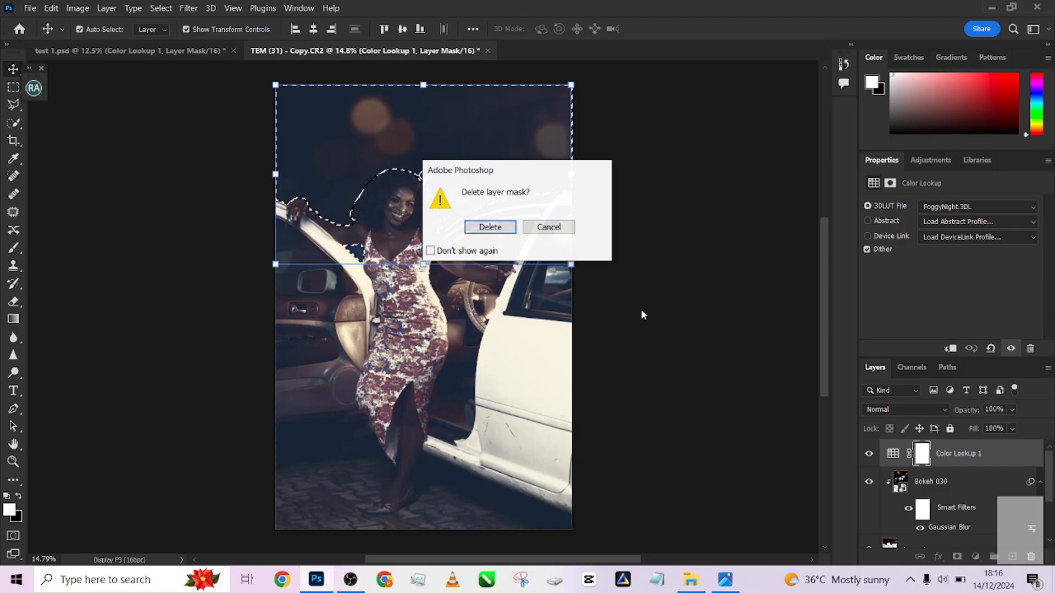
left_click(490, 227)
key("ctrl+d")
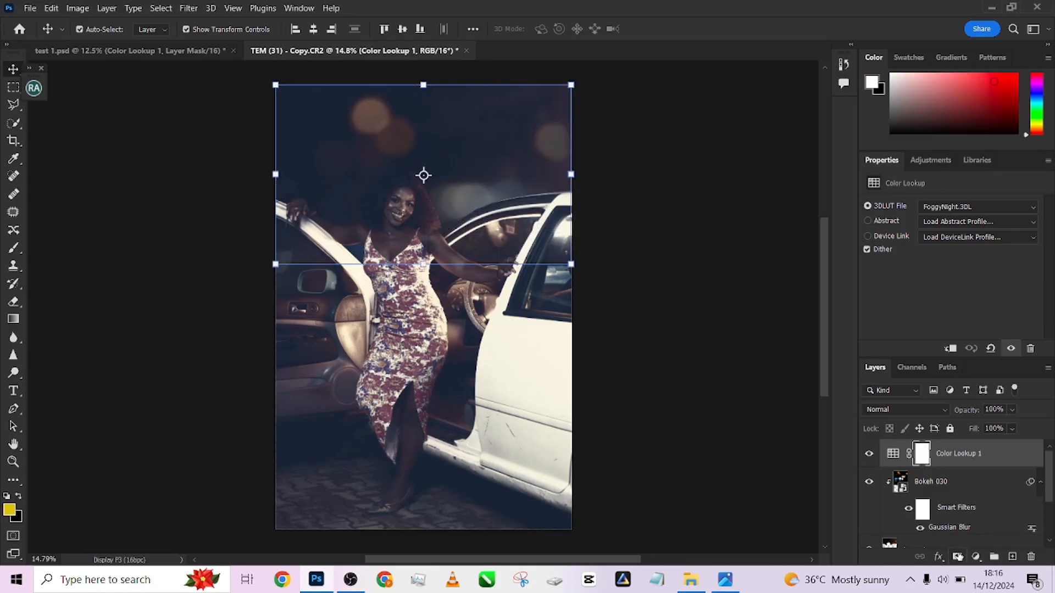
left_click(957, 556)
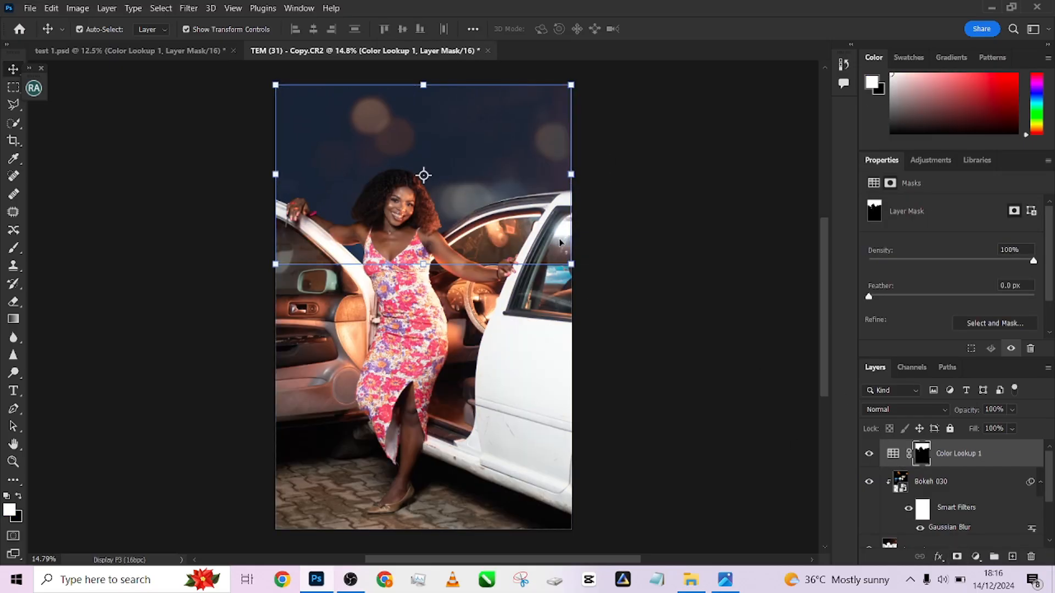
In test 1.psd, compare the background with Color Lookup 1 hidden and shown, and check which 3DLUT file it uses.
left_click(163, 50)
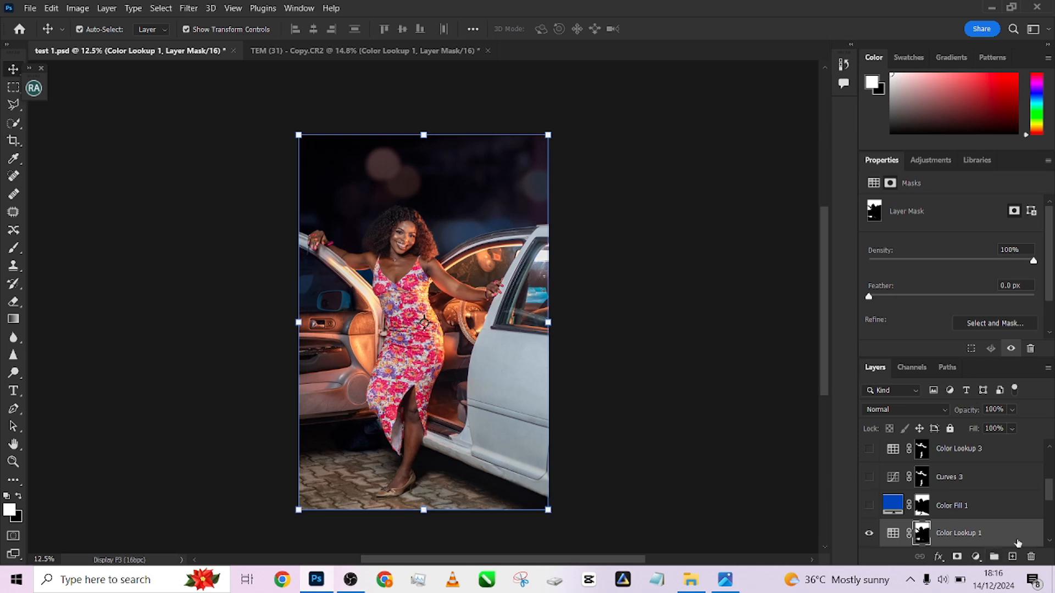
left_click_drag(1050, 496, 1050, 506)
left_click(869, 488)
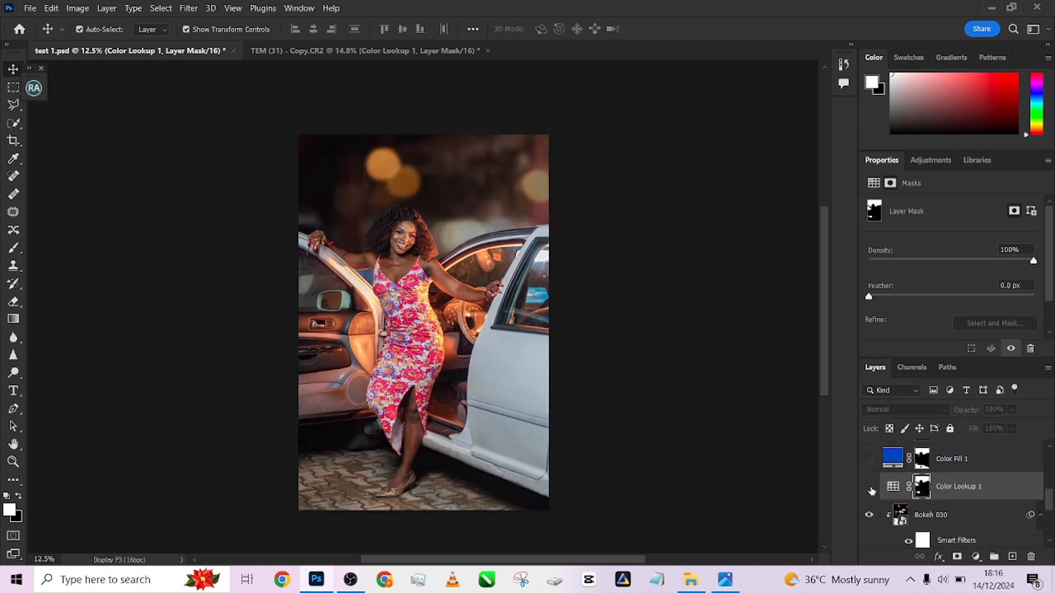
left_click(870, 488)
left_click(869, 487)
left_click(869, 488)
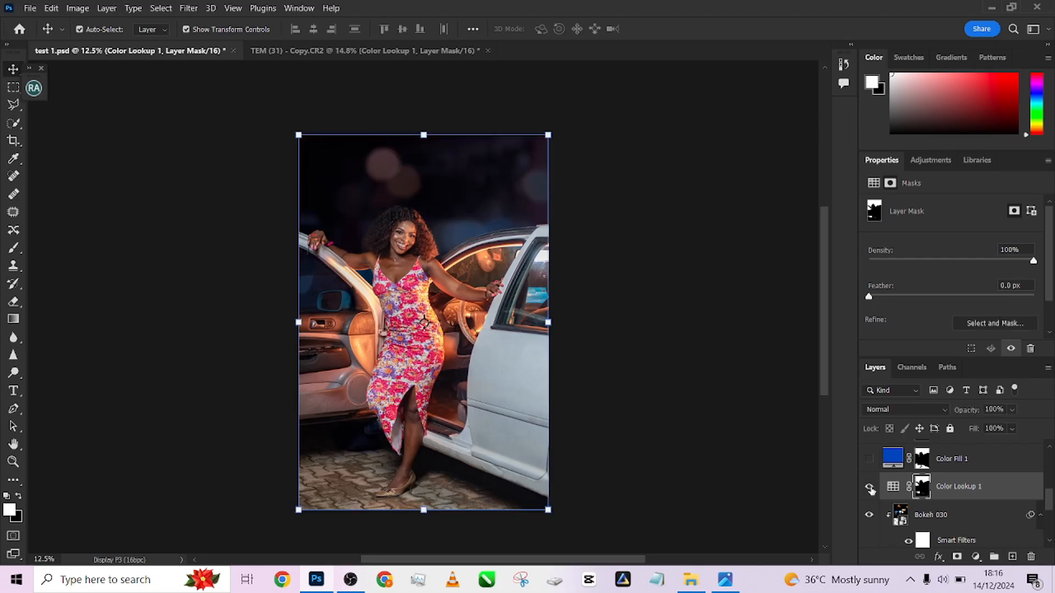
left_click(893, 487)
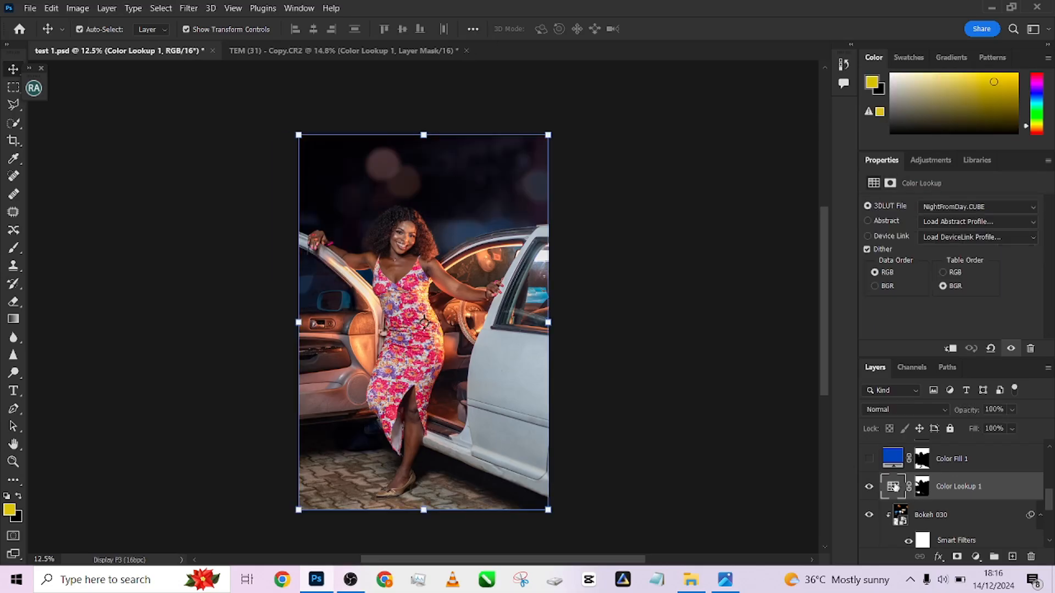
In TEM (31) - Copy.CR2, set Color Lookup 1's 3DLUT file to NightFromDay.CUBE and compare the image with and without it.
left_click(300, 53)
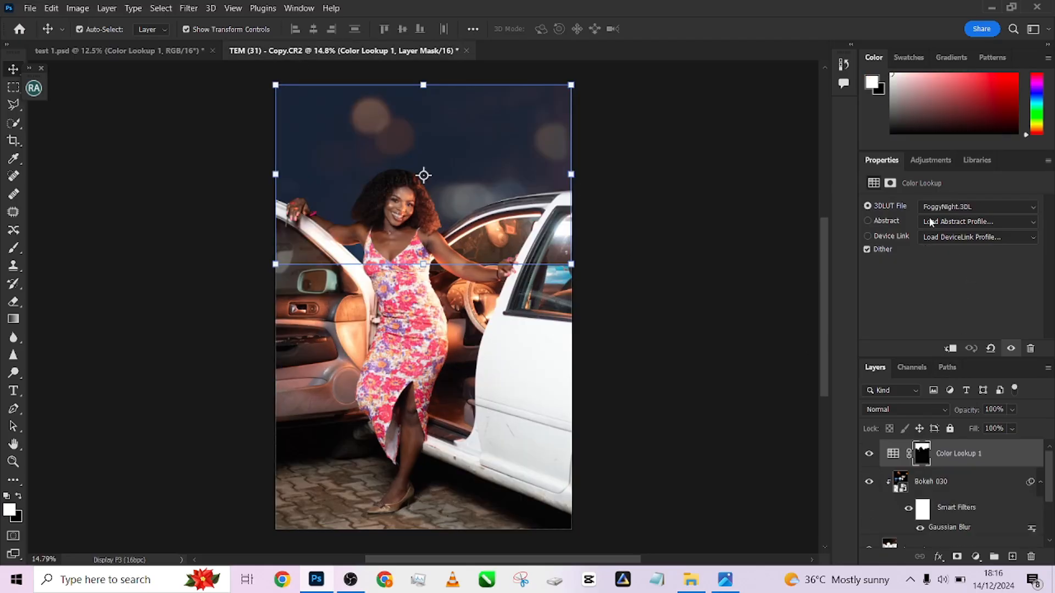
left_click(932, 208)
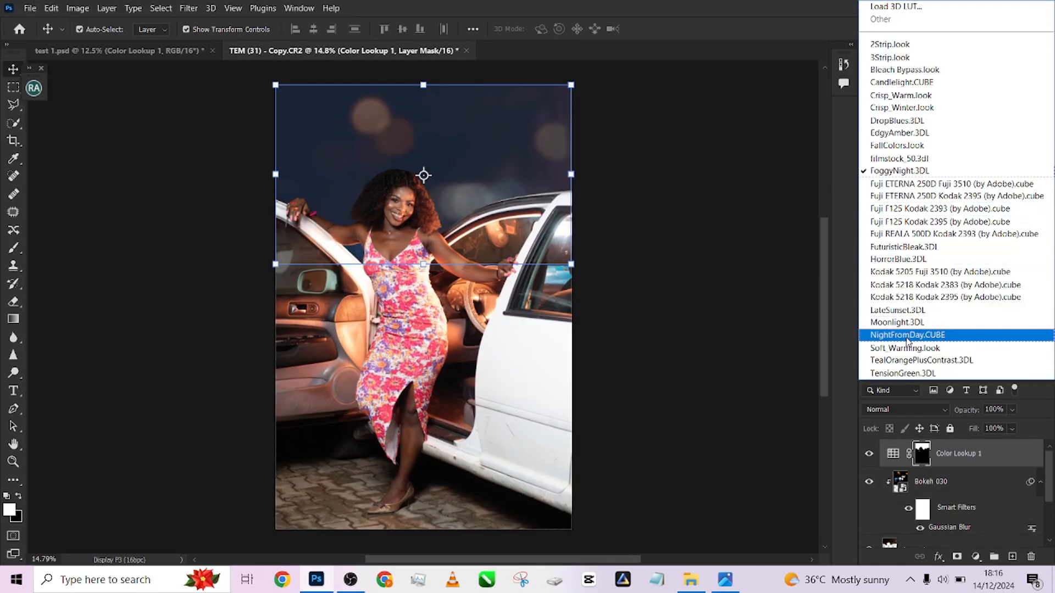
left_click(906, 336)
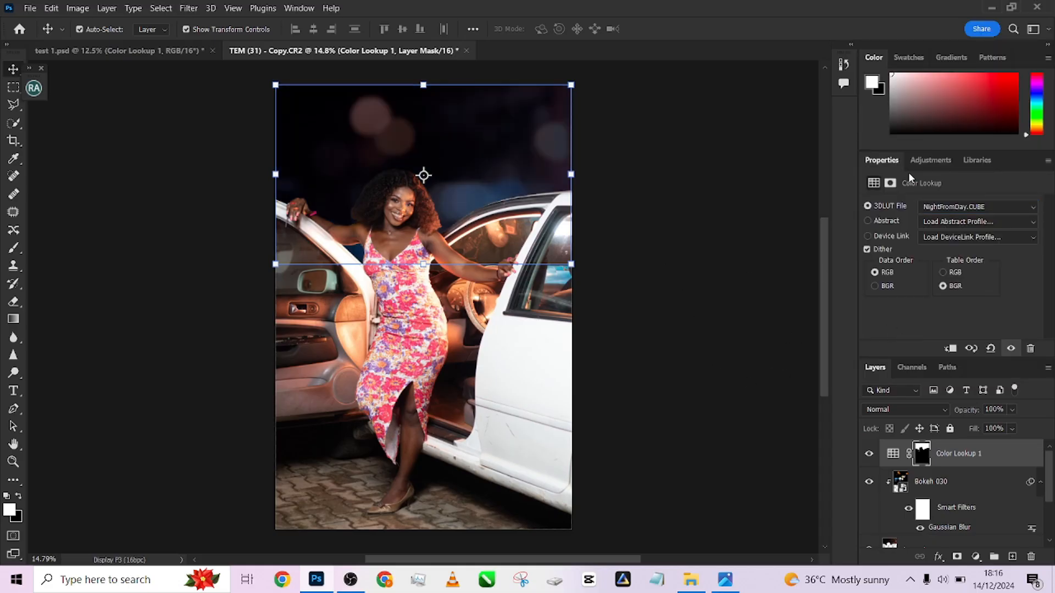
left_click(868, 455)
left_click(869, 455)
left_click(869, 455)
left_click(869, 456)
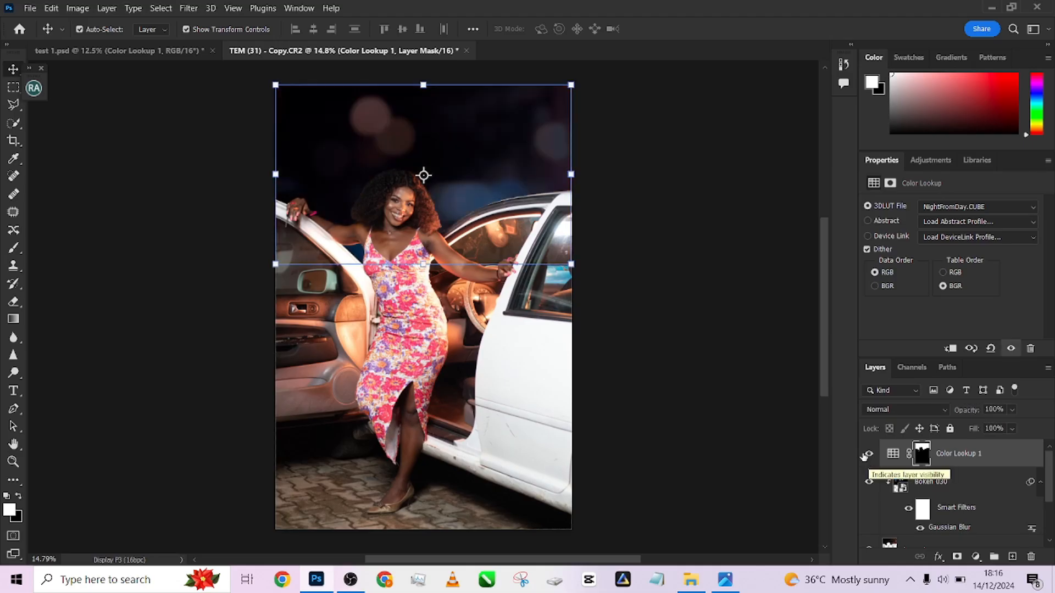
Paint white with a soft brush on Color Lookup 1's mask over the open front door's window and side mirror.
left_click(10, 91)
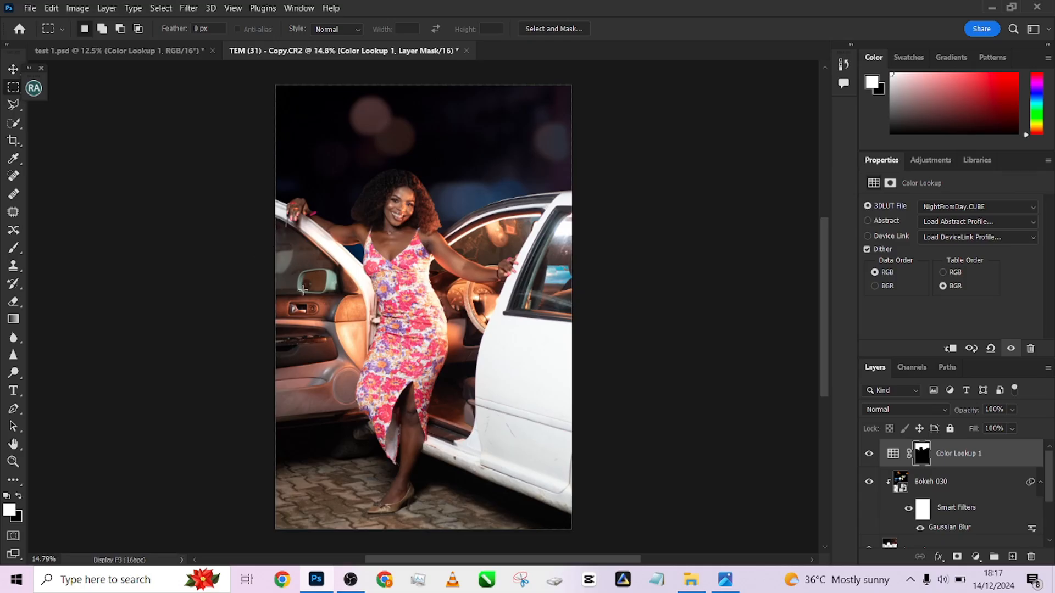
scroll(299, 288, "up", 5)
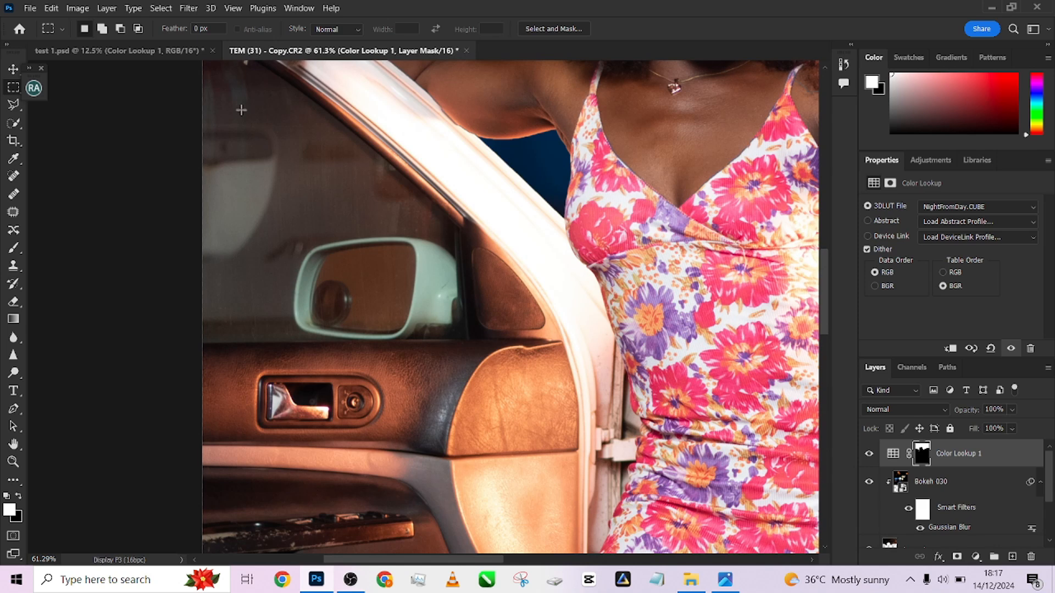
scroll(250, 179, "up", 2)
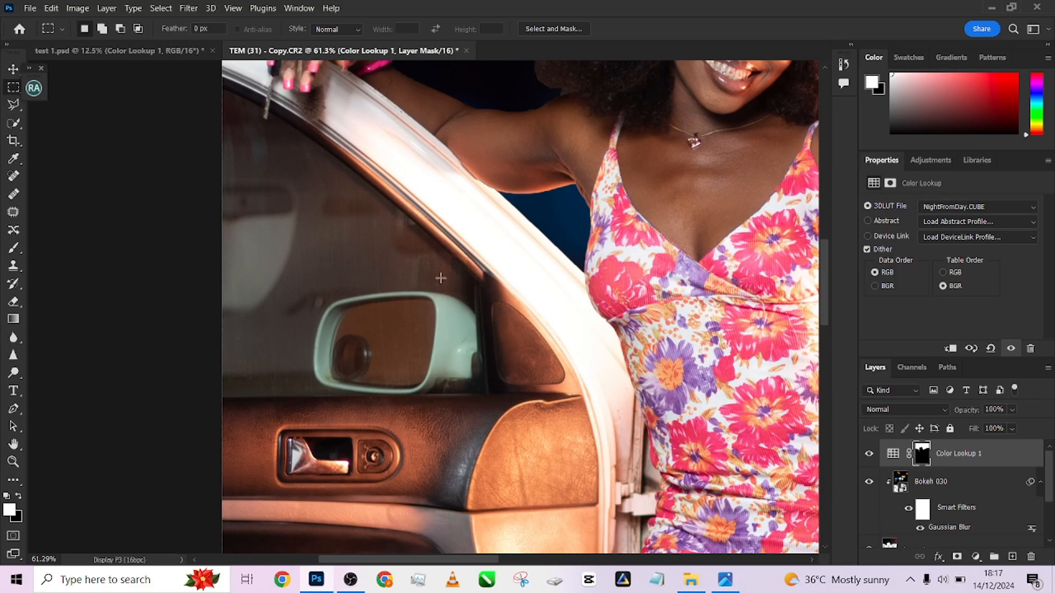
key("b")
mouse_move(295, 219)
left_mouse_down()
mouse_move(273, 201)
mouse_move(382, 286)
mouse_move(310, 198)
mouse_move(255, 155)
mouse_move(332, 198)
mouse_move(363, 230)
mouse_move(361, 215)
mouse_move(454, 310)
mouse_move(324, 308)
mouse_move(368, 327)
mouse_move(376, 363)
mouse_move(328, 373)
mouse_move(184, 368)
left_mouse_up()
key("bracketleft")
key("bracketleft")
key("bracketleft")
mouse_move(269, 367)
left_mouse_down()
mouse_move(430, 368)
mouse_move(448, 327)
left_mouse_up()
mouse_move(361, 241)
left_mouse_down()
mouse_move(318, 197)
mouse_move(261, 182)
mouse_move(398, 223)
mouse_move(275, 129)
mouse_move(217, 104)
mouse_move(249, 280)
mouse_move(296, 241)
mouse_move(306, 258)
mouse_move(249, 225)
left_mouse_up()
key("bracketright")
key("bracketright")
mouse_move(236, 292)
left_mouse_down()
mouse_move(266, 317)
mouse_move(341, 332)
mouse_move(292, 325)
mouse_move(467, 345)
mouse_move(441, 317)
mouse_move(432, 269)
mouse_move(241, 154)
mouse_move(243, 126)
mouse_move(257, 143)
mouse_move(243, 189)
mouse_move(252, 315)
mouse_move(228, 365)
mouse_move(445, 362)
mouse_move(422, 307)
left_mouse_up()
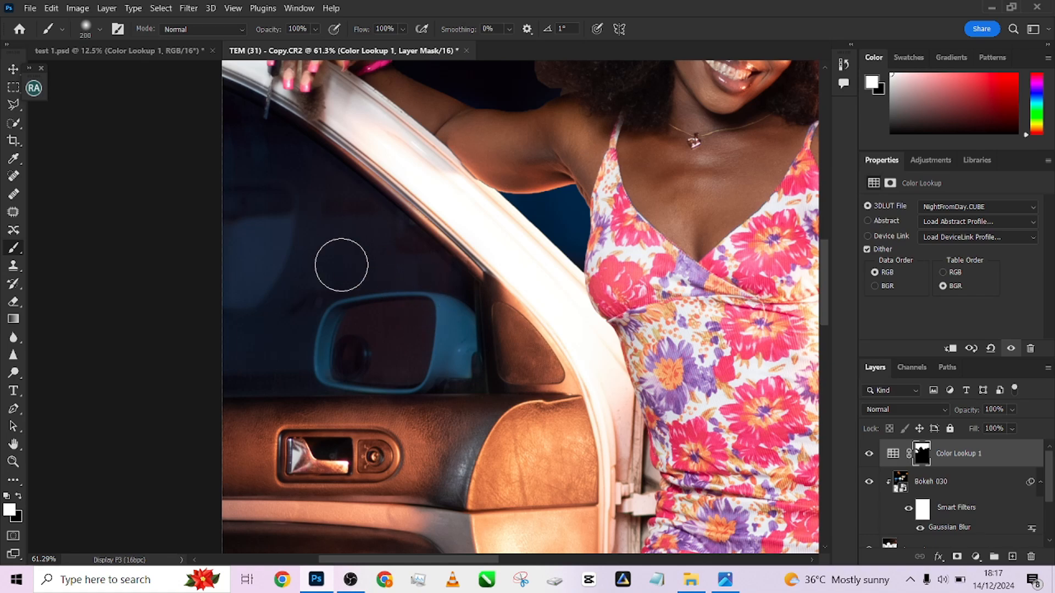
View the whole photo and compare the door window and background with Color Lookup 1 hidden and shown.
scroll(388, 313, "down", 5)
scroll(433, 324, "down", 1)
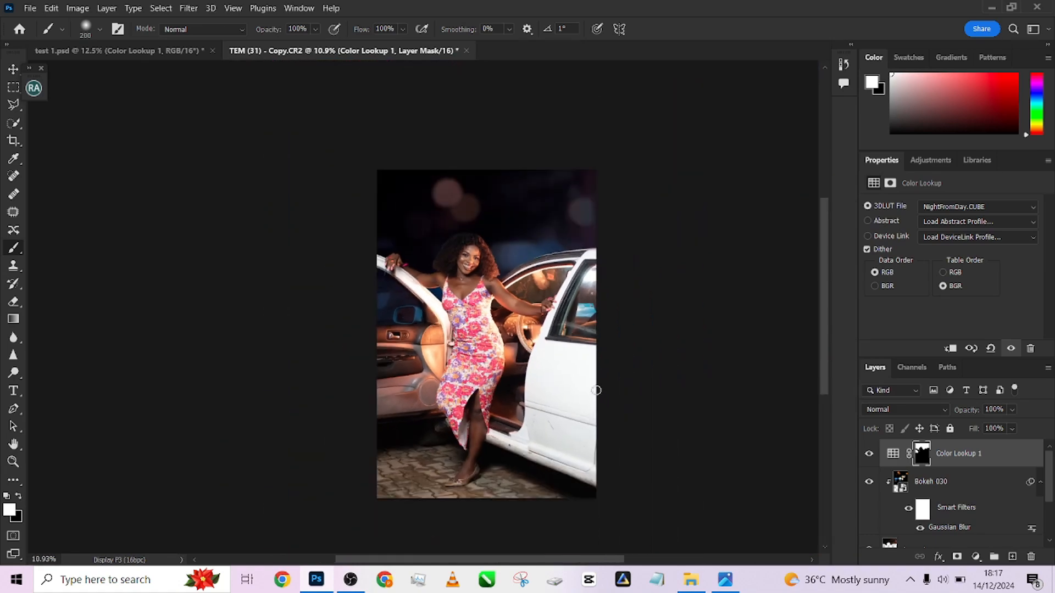
left_click(868, 456)
left_click(869, 456)
left_click(869, 456)
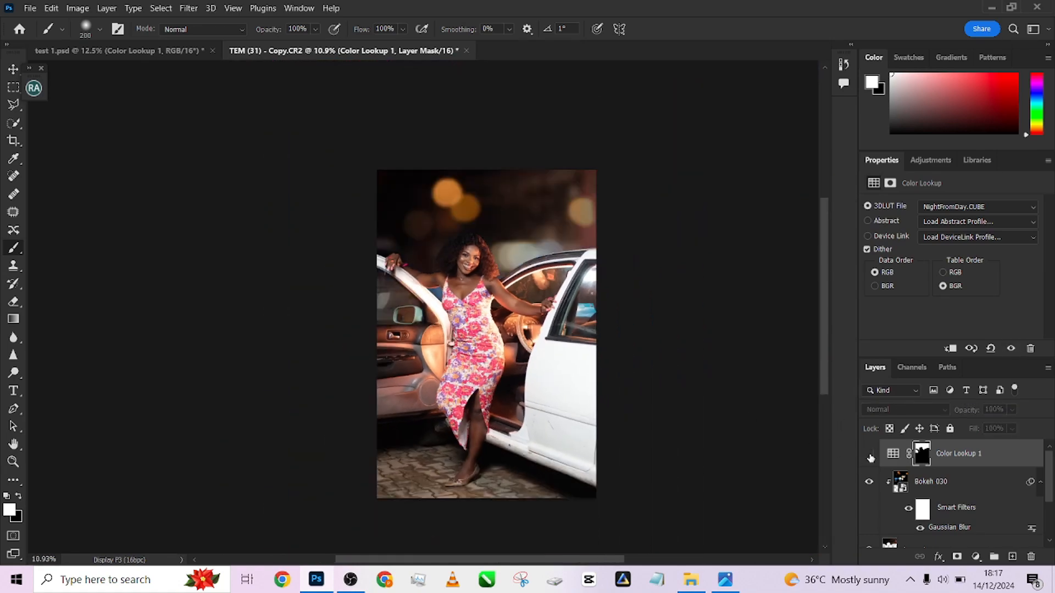
left_click(869, 456)
left_click(871, 456)
left_click(870, 456)
Paint white on Color Lookup 1's mask over the dark area beneath the open car door, beside the dress hem.
scroll(423, 410, "up", 5)
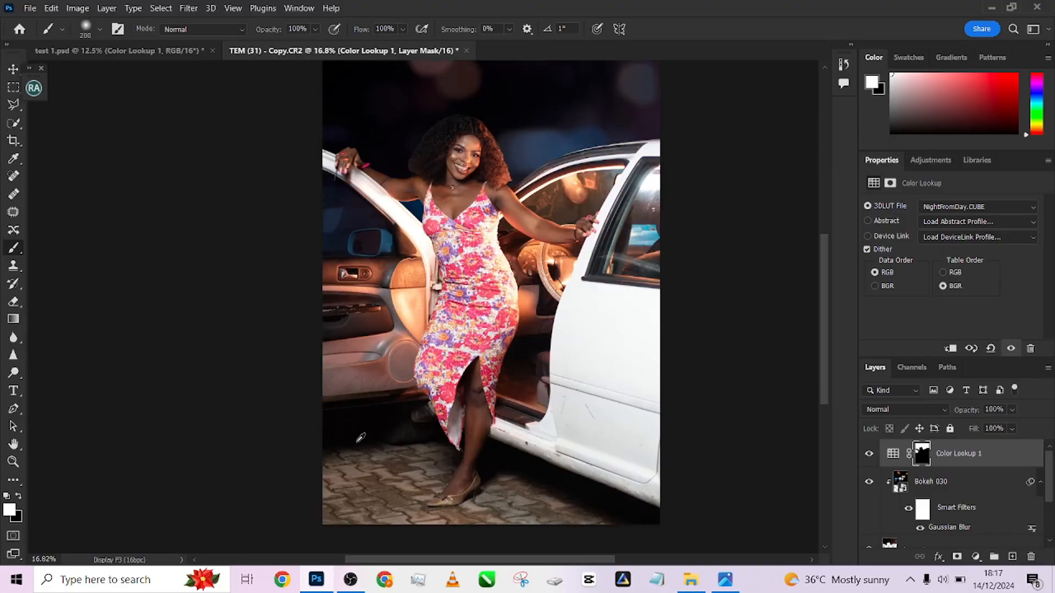
mouse_move(494, 400)
left_mouse_down()
mouse_move(452, 414)
mouse_move(492, 415)
mouse_move(450, 424)
mouse_move(509, 402)
mouse_move(479, 370)
mouse_move(492, 346)
mouse_move(439, 372)
mouse_move(430, 411)
mouse_move(506, 419)
mouse_move(528, 349)
mouse_move(548, 395)
left_mouse_up()
scroll(443, 407, "down", 5)
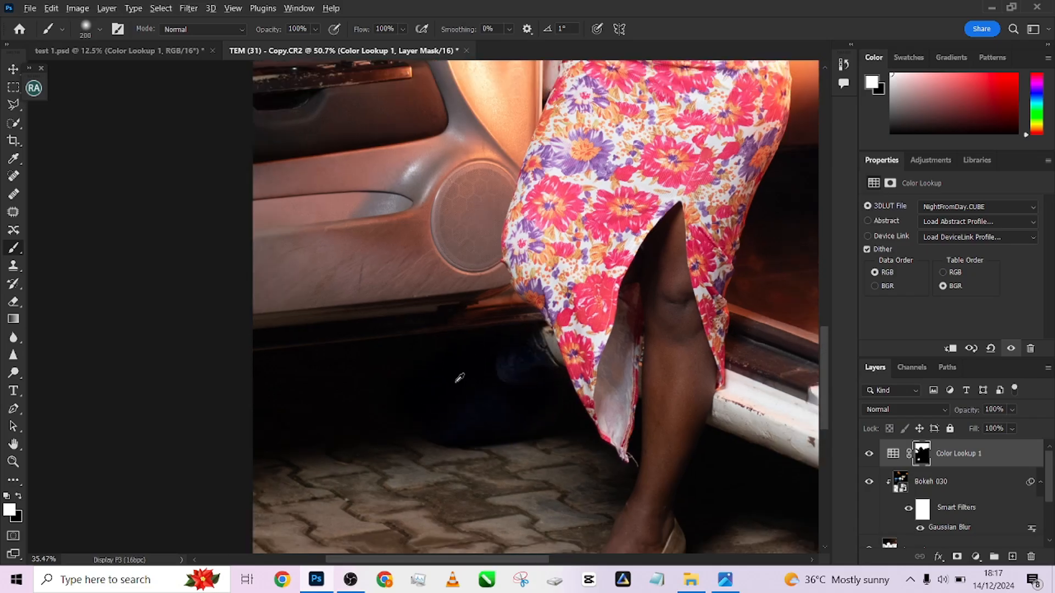
scroll(330, 160, "down", 1)
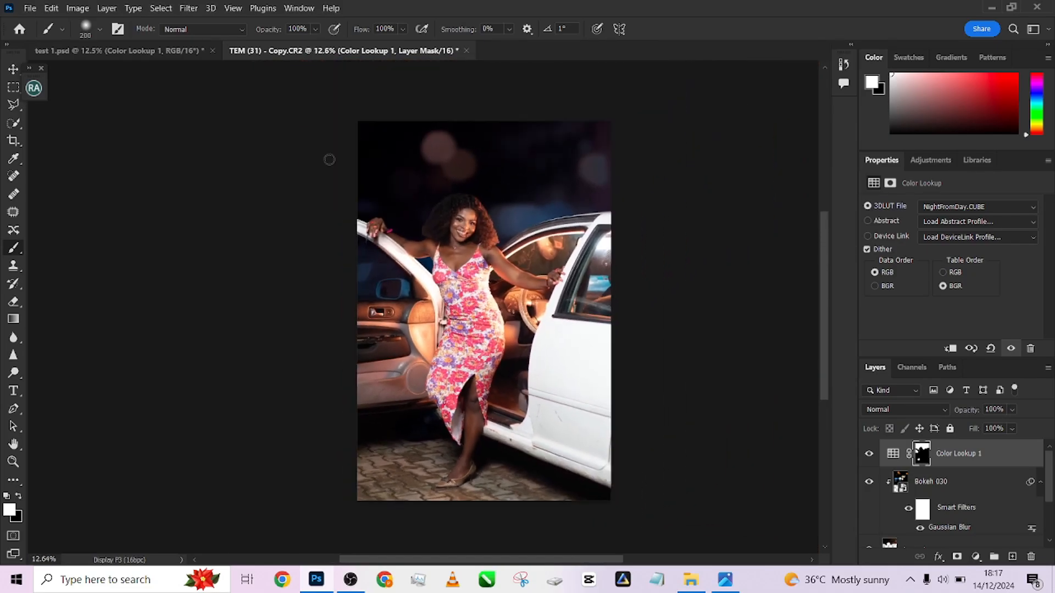
In test 1.psd, compare the image with and without Color Fill 1 and inspect its fill color, blend mode and opacity.
left_click(135, 50)
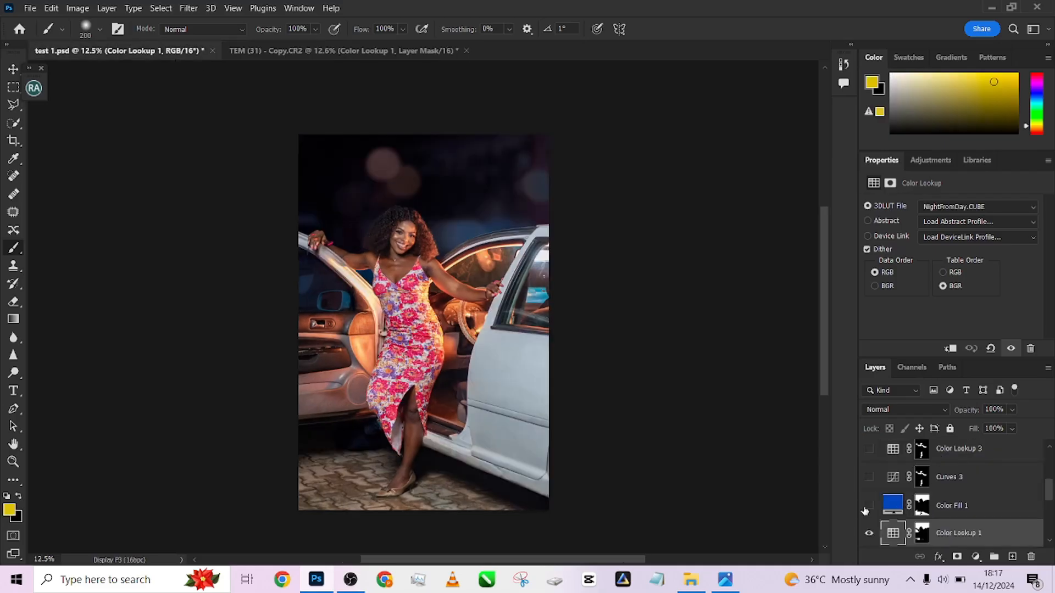
left_click(868, 506)
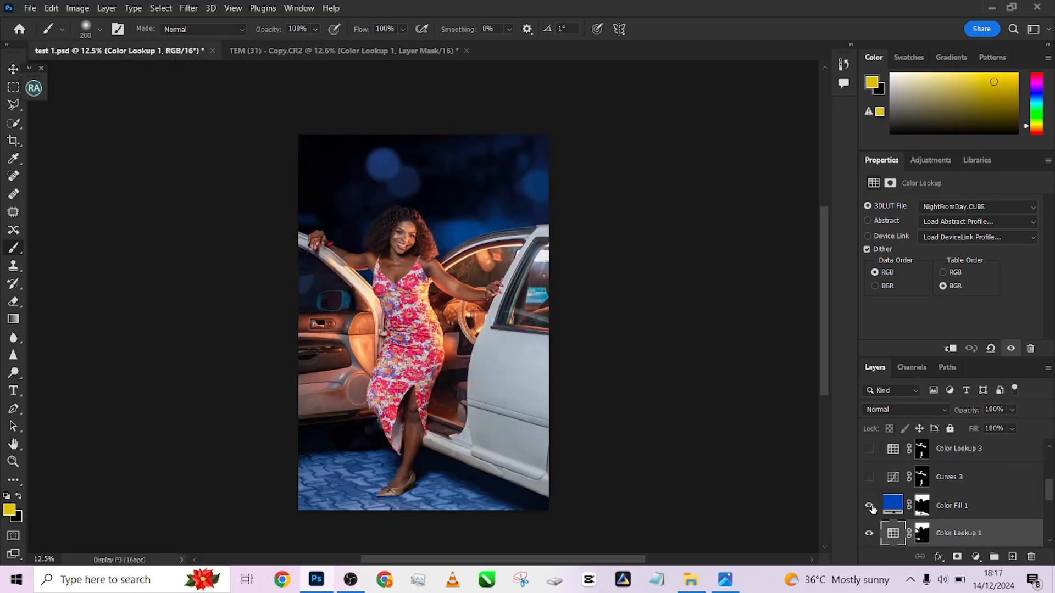
left_click(993, 509)
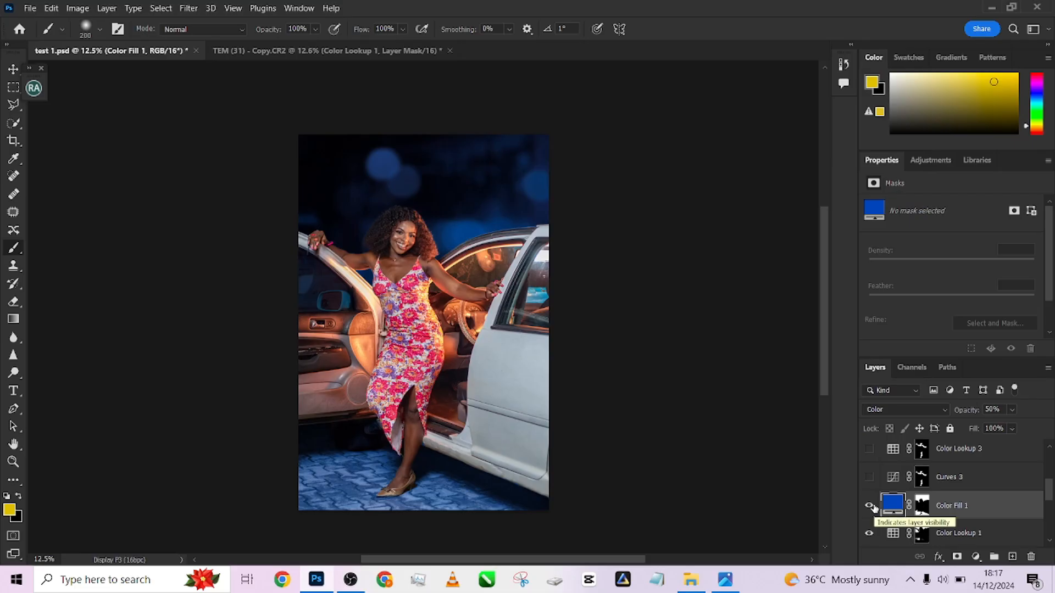
left_click(870, 506)
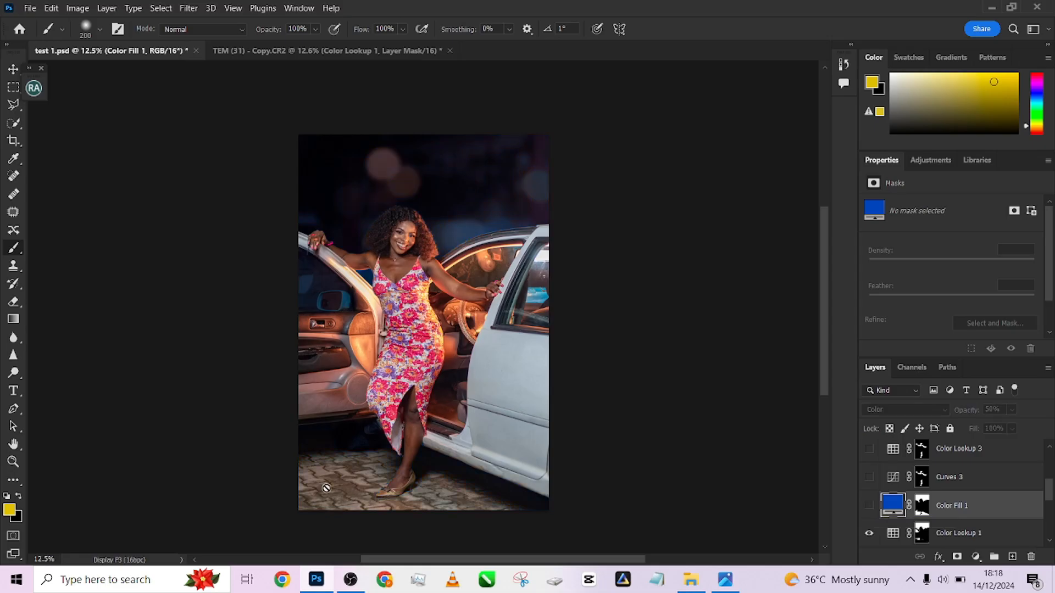
left_click(869, 507)
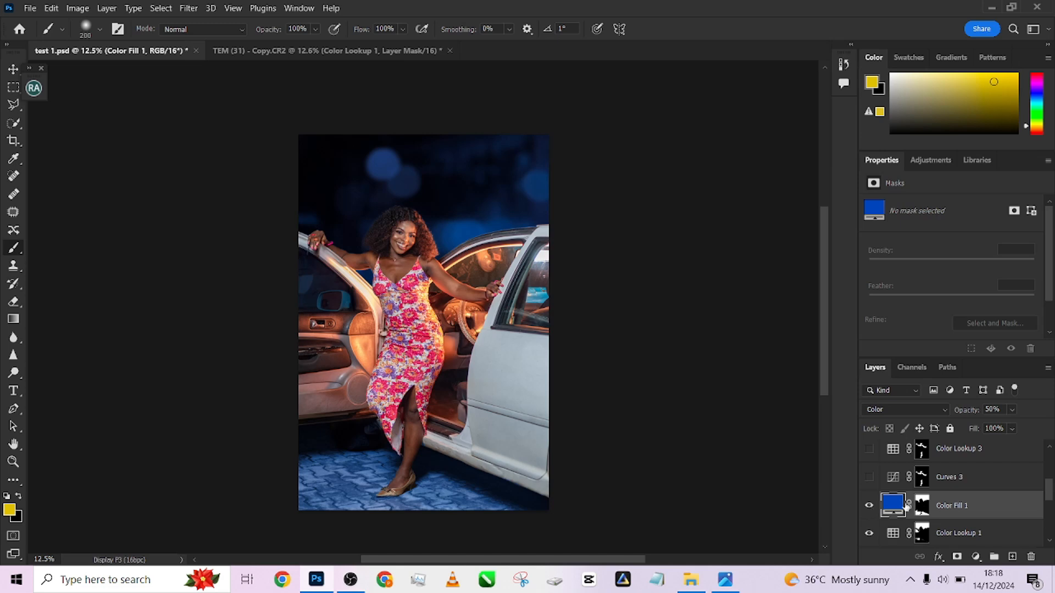
double_click(894, 506)
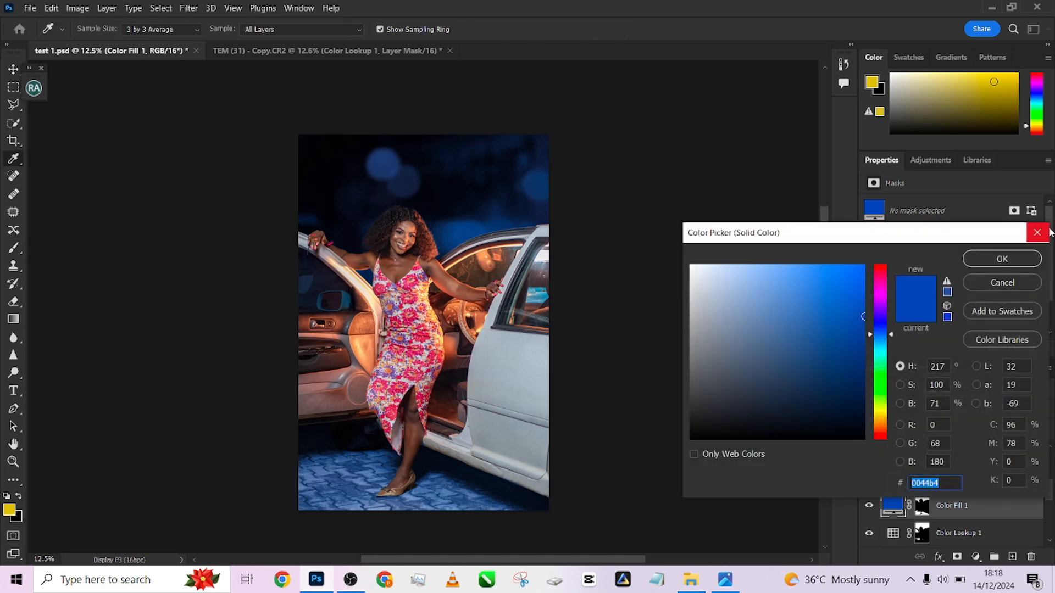
left_click(1002, 259)
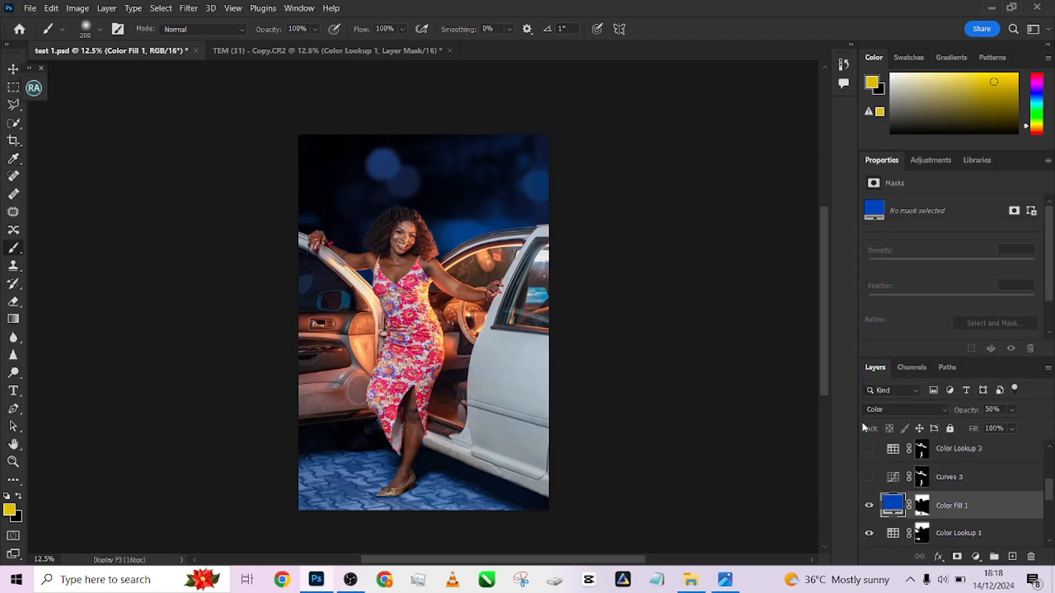
In TEM (31) - Copy.CR2, add a solid color fill layer in 0044b4 above Color Lookup 1 and hide it.
left_click(317, 50)
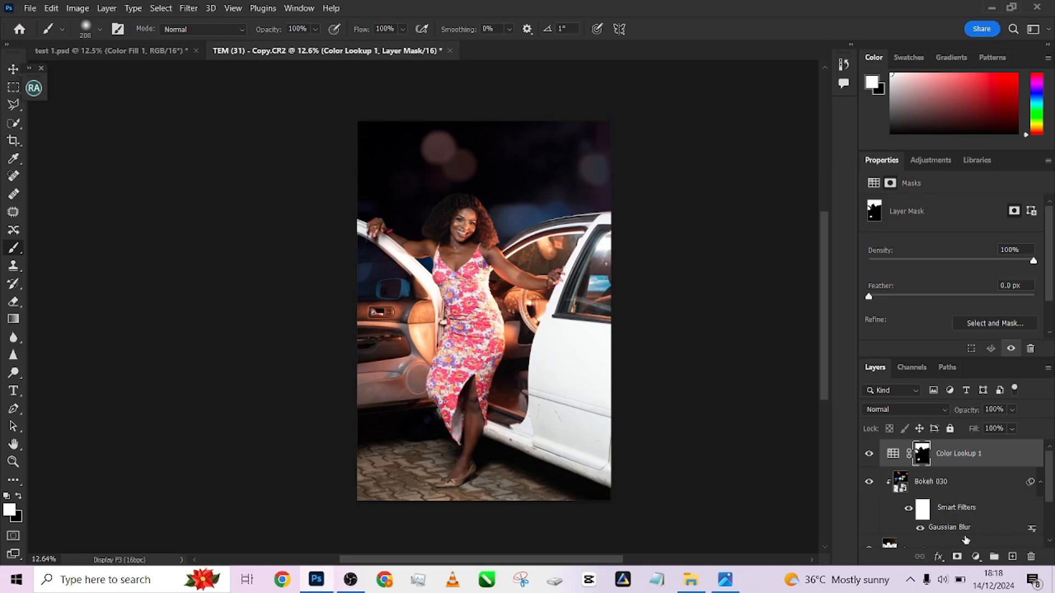
left_click(976, 557)
left_click(991, 316)
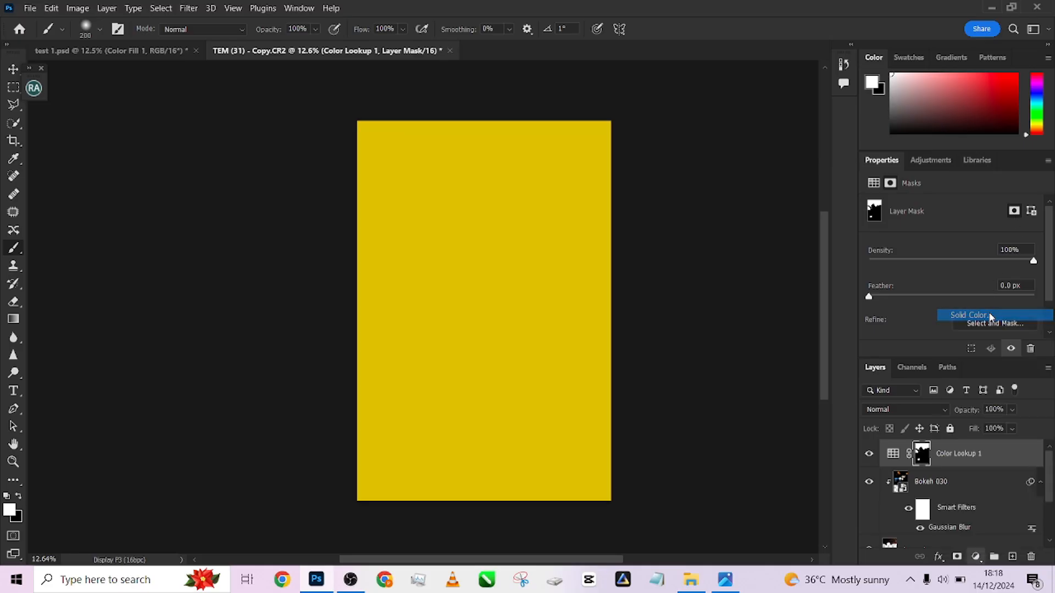
type("0044b4")
left_click(1004, 265)
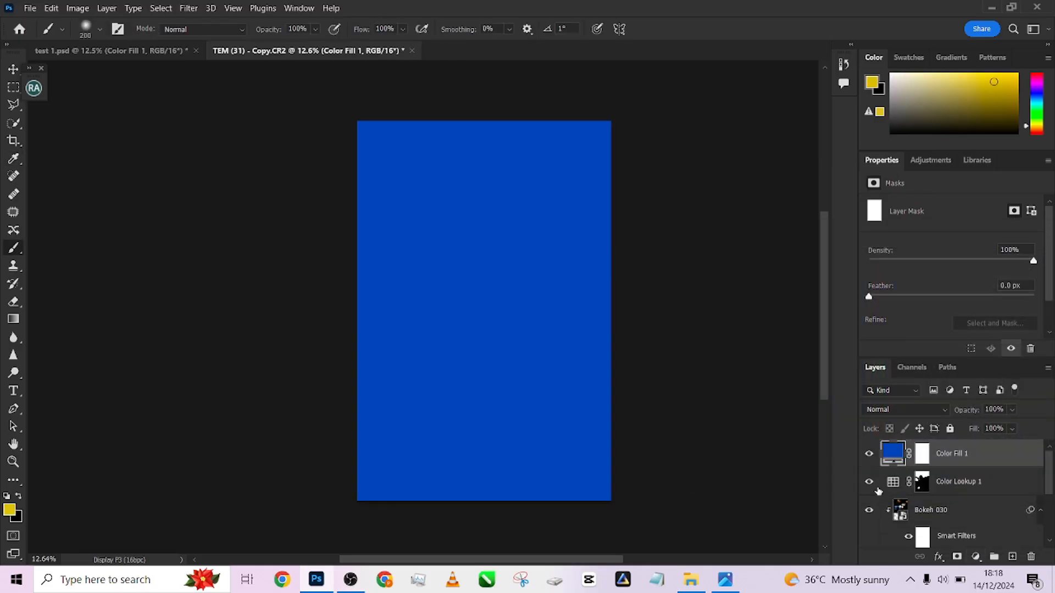
left_click(867, 454)
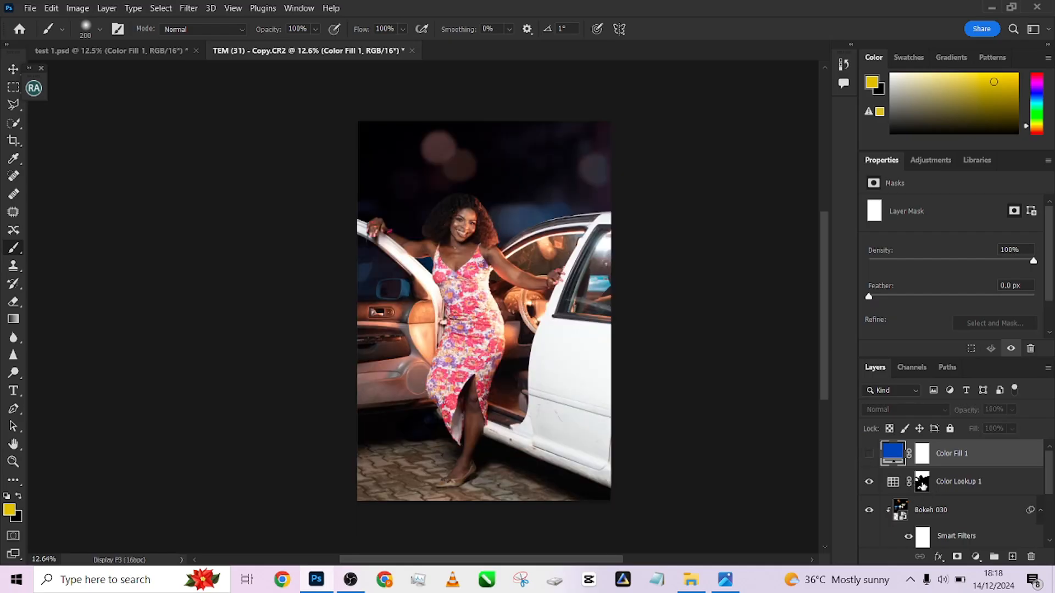
Load Color Lookup 1's mask as a selection, deselect it, and load Layer 1's pixels as a selection instead.
left_click(923, 483, "ctrl")
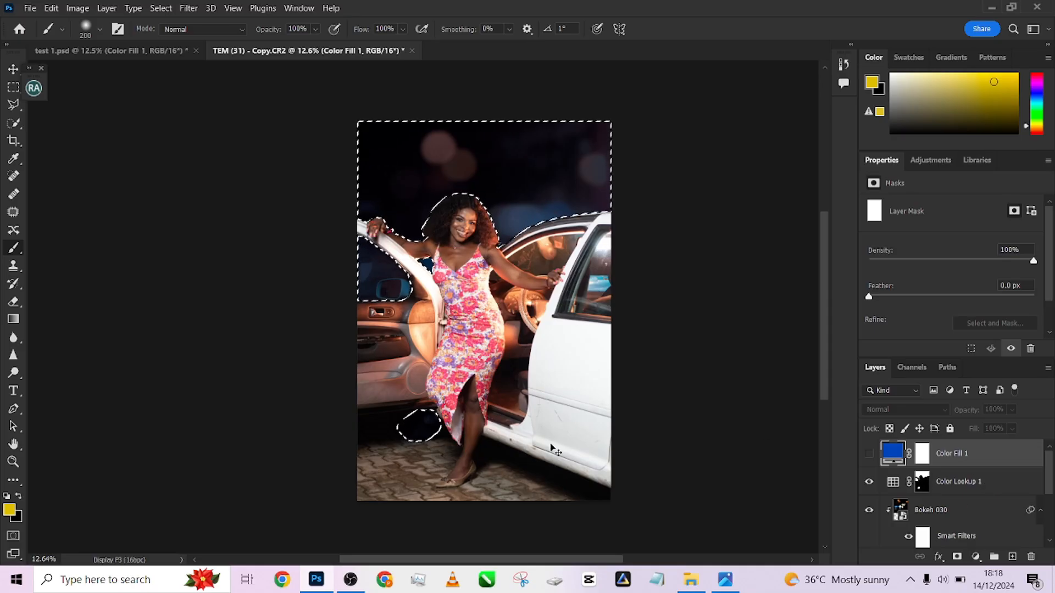
key("ctrl+d")
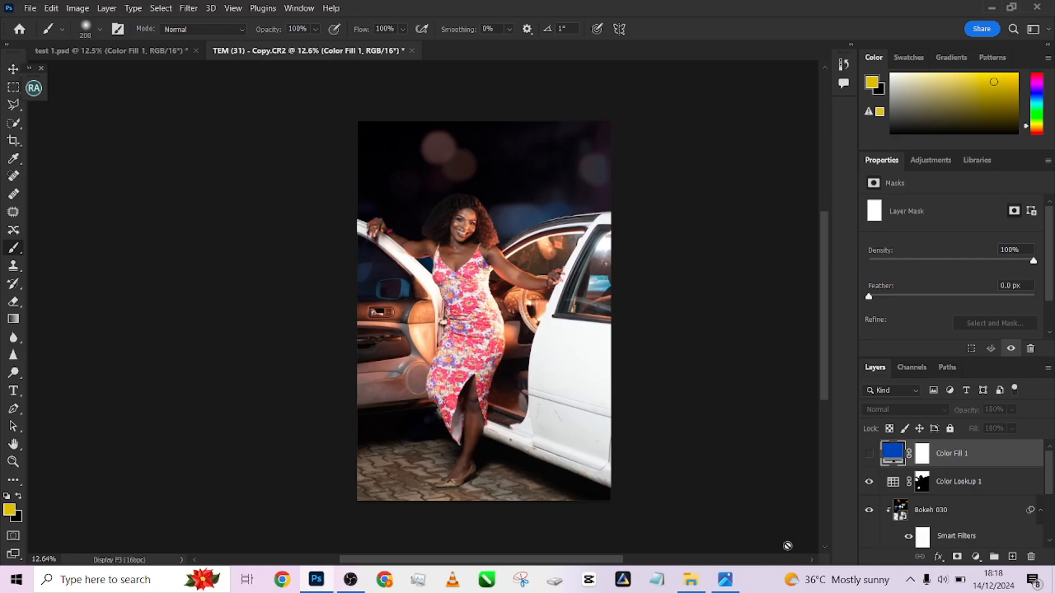
scroll(910, 471, "down", 2)
scroll(910, 472, "down", 1)
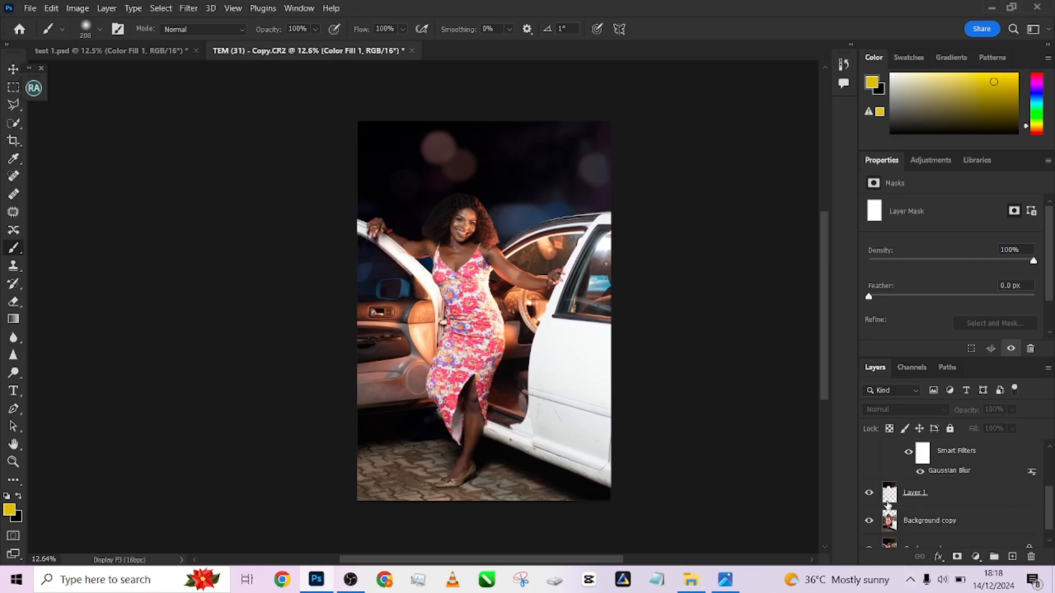
scroll(915, 478, "up", 3)
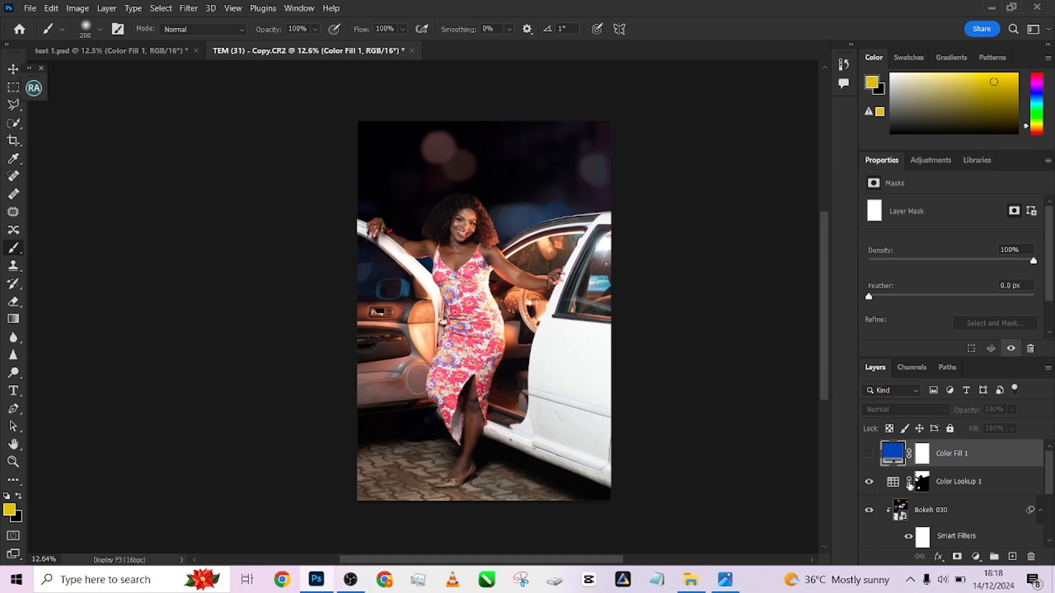
scroll(917, 492, "down", 3)
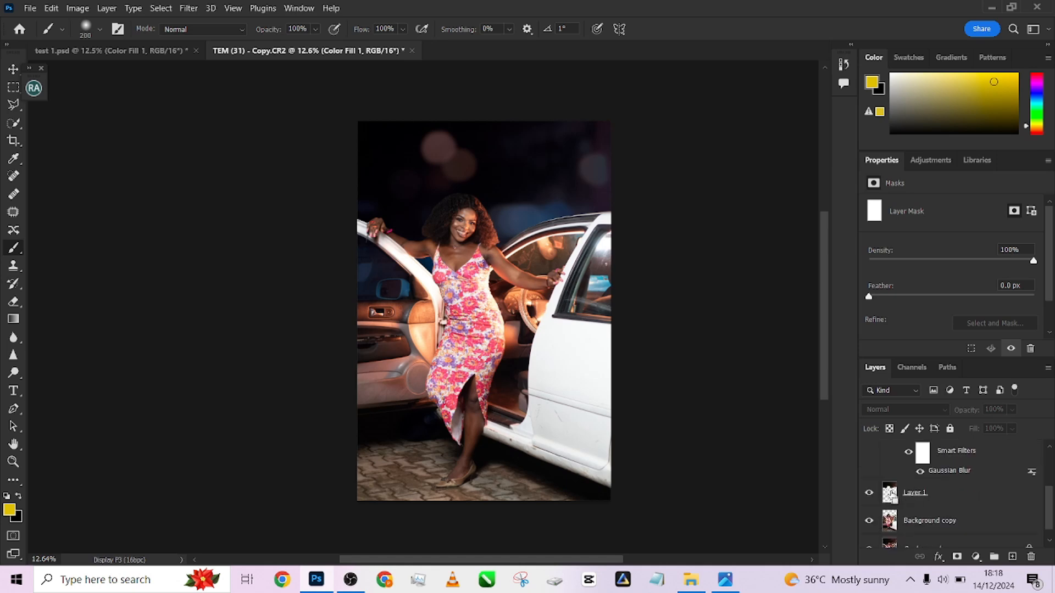
scroll(916, 495, "up", 3)
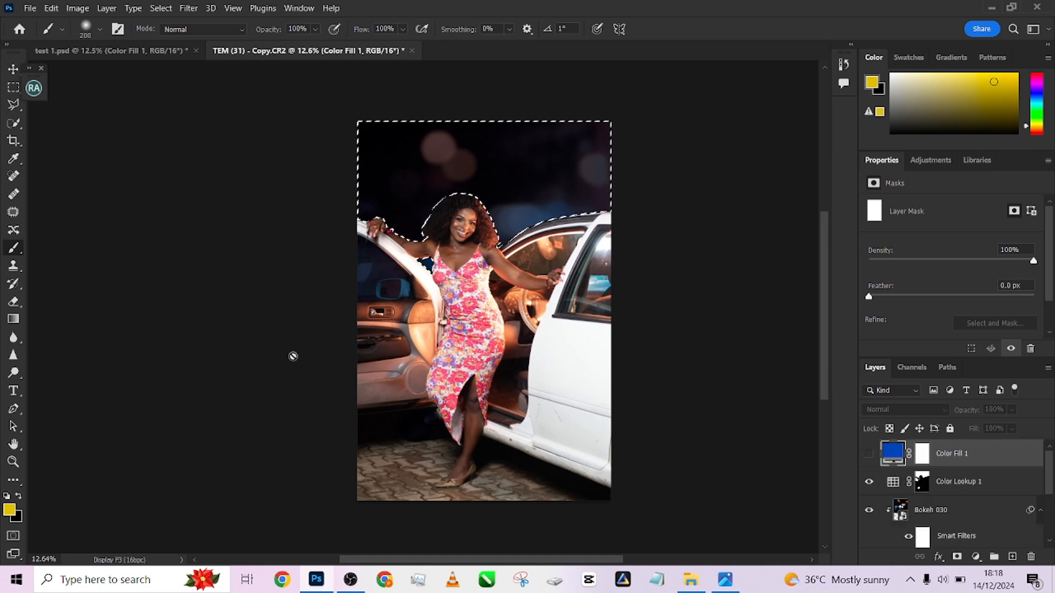
Make Background copy the active layer and add the whole paved floor beneath the car with Quick Selection.
left_click(13, 123)
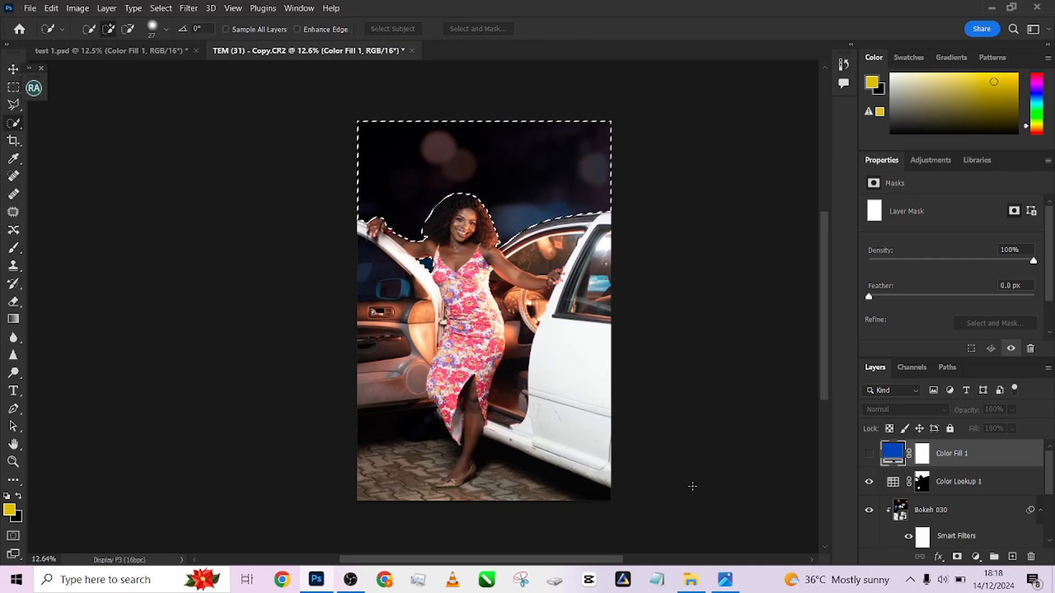
scroll(912, 505, "down", 3)
left_click(916, 493)
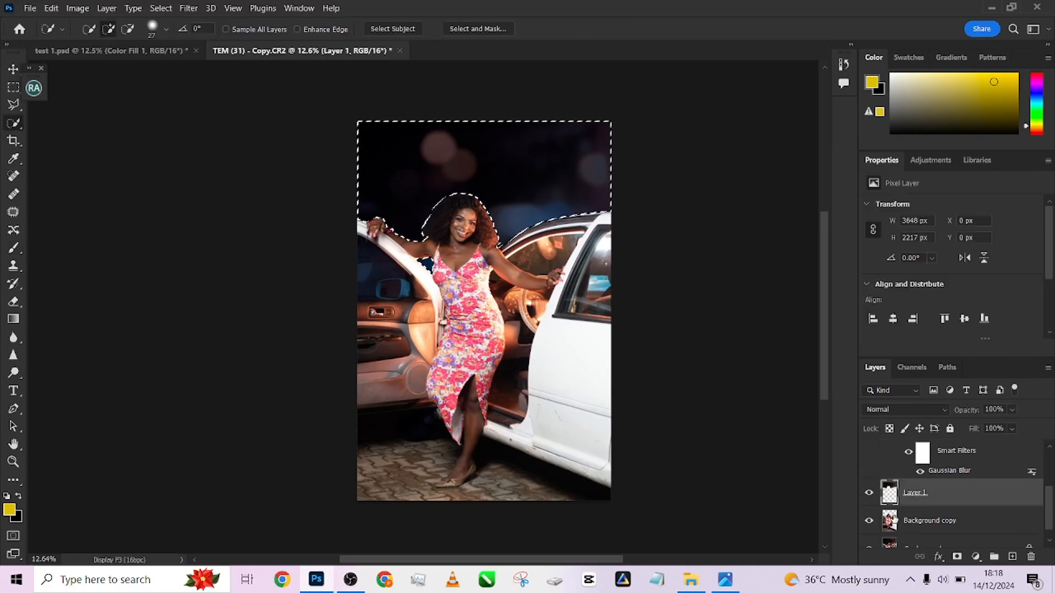
left_click(909, 526)
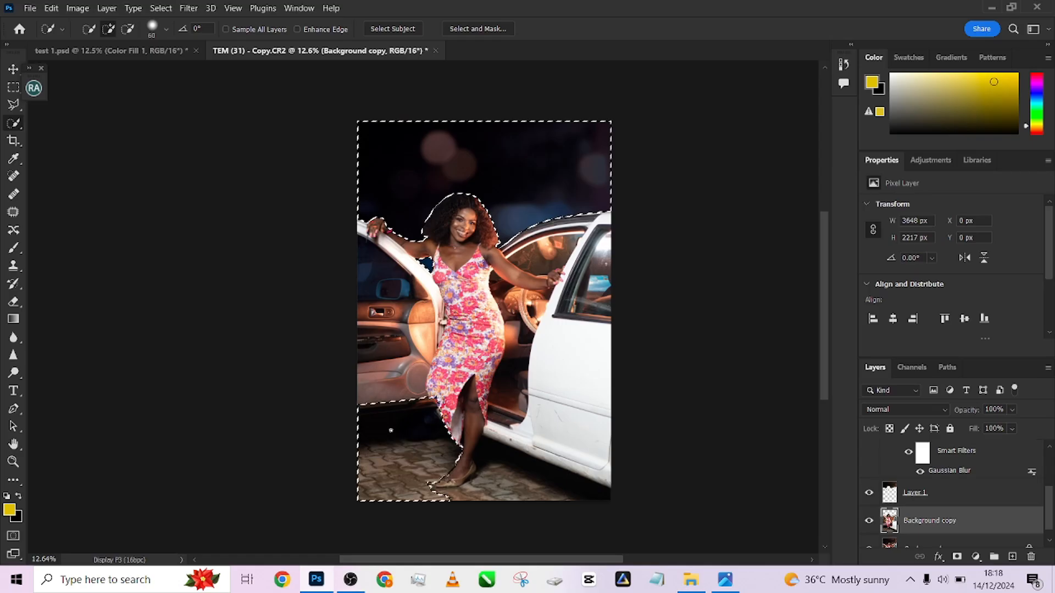
mouse_move(391, 430)
left_mouse_down()
mouse_move(437, 492)
mouse_move(505, 489)
mouse_move(555, 464)
mouse_move(495, 475)
left_mouse_up()
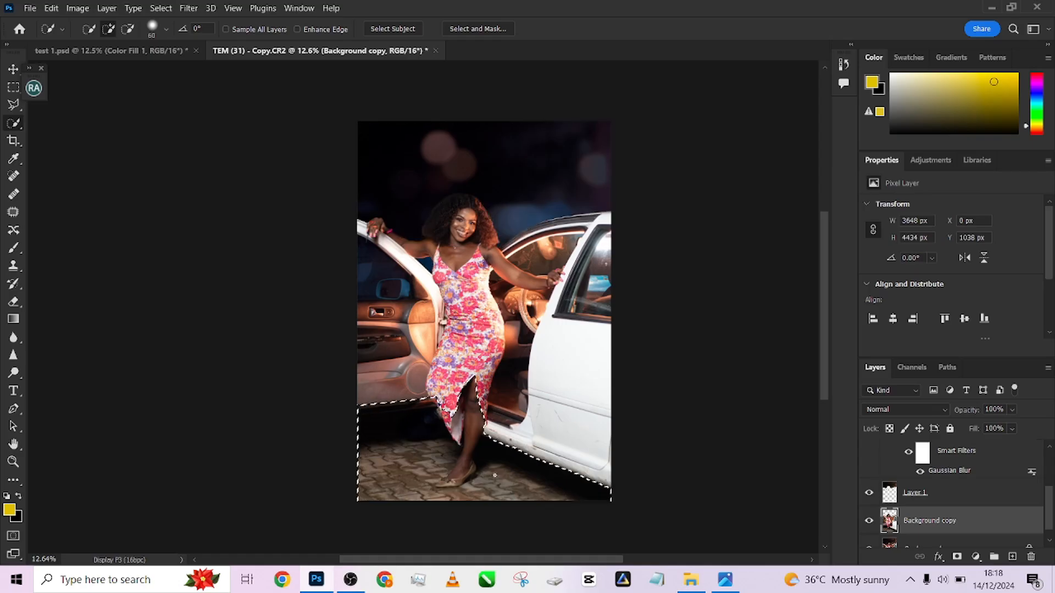
Subtract the dark area beneath the open car door and beside the dress hem from the floor selection.
left_click_drag(433, 405, 458, 427, "alt")
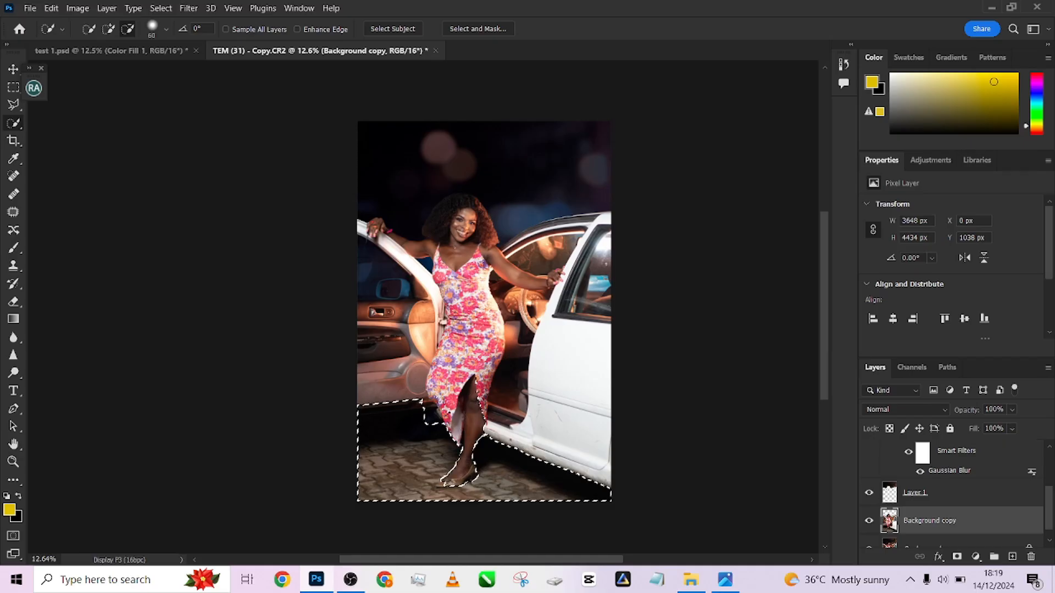
scroll(431, 435, "up", 3)
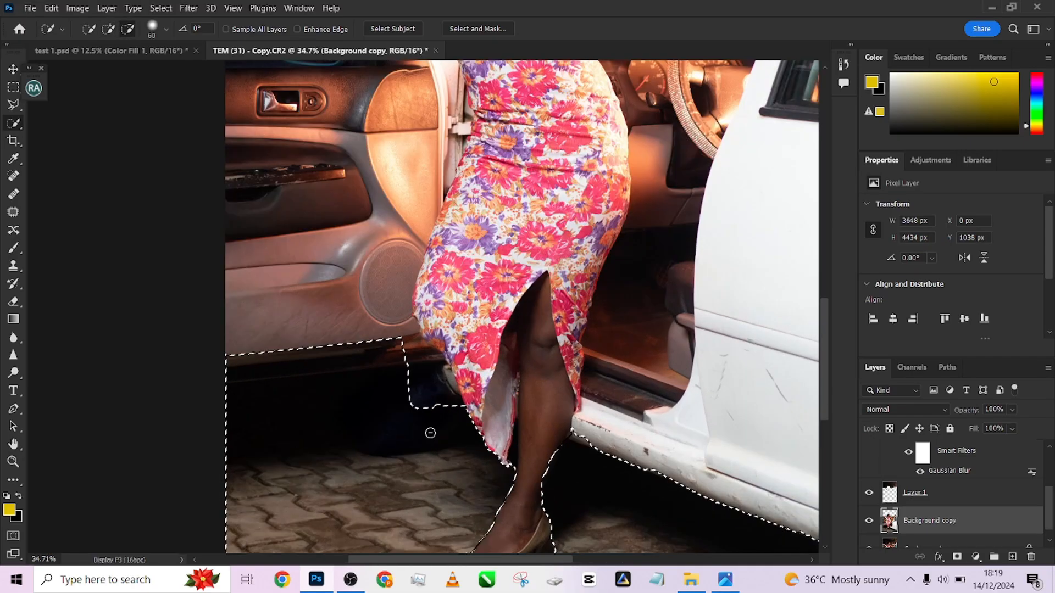
scroll(431, 433, "left", 5)
scroll(430, 433, "up", 1)
left_click_drag(474, 419, 534, 377, "alt")
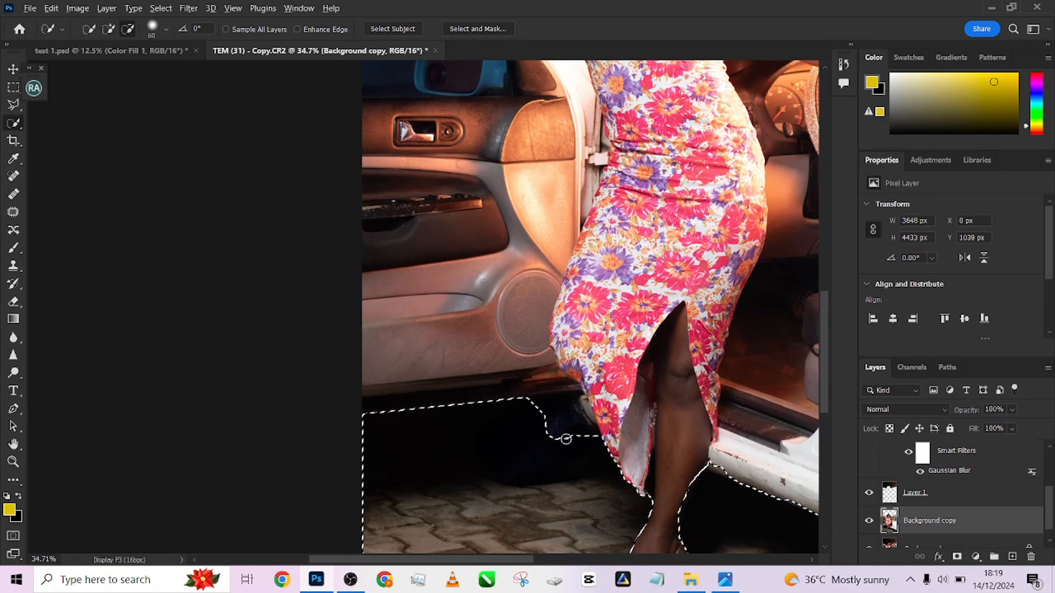
mouse_move(566, 438)
left_mouse_down("alt")
mouse_move(547, 460)
mouse_move(390, 437)
mouse_move(454, 447)
left_mouse_up("alt")
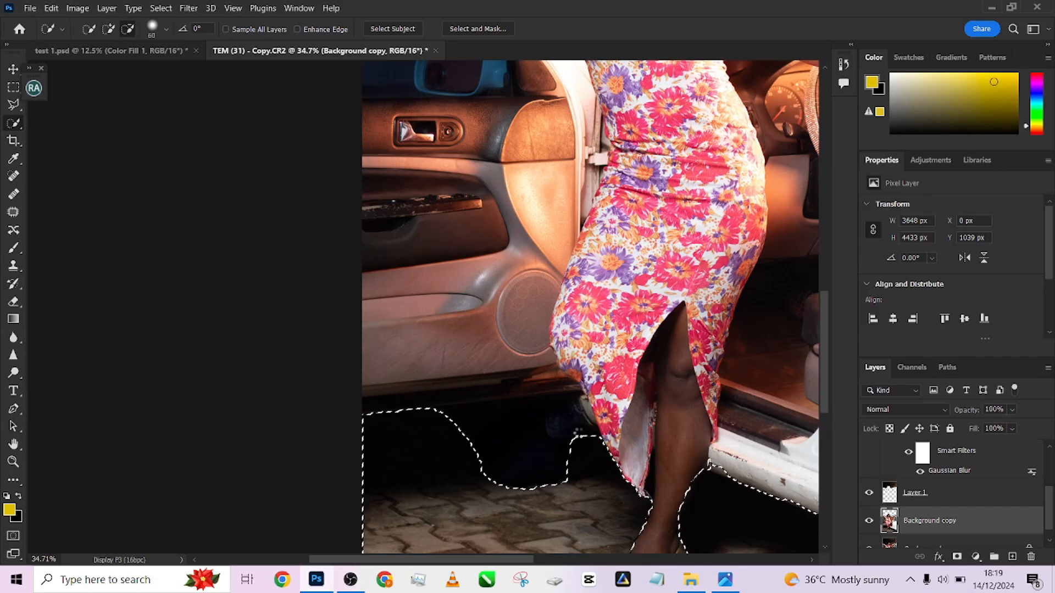
Refine the floor selection around the pointed shoe and its heel with Quick Selection, using a brush size of 8.
scroll(578, 433, "down", 5)
left_click_drag(428, 385, 495, 352, "alt")
scroll(477, 392, "up", 3, "alt")
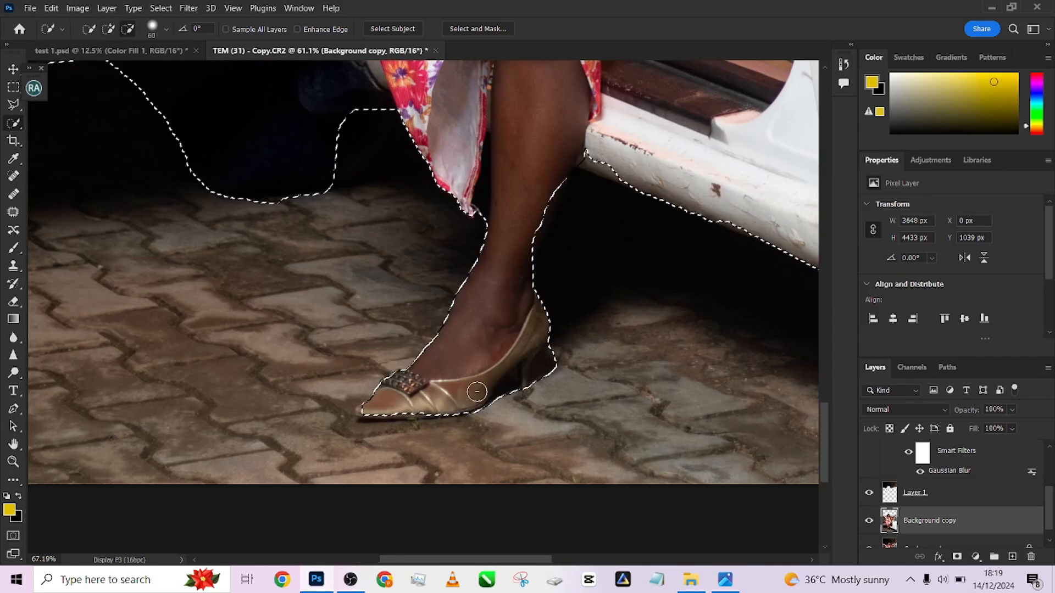
scroll(477, 392, "up", 2, "alt")
right_click(477, 392, "alt")
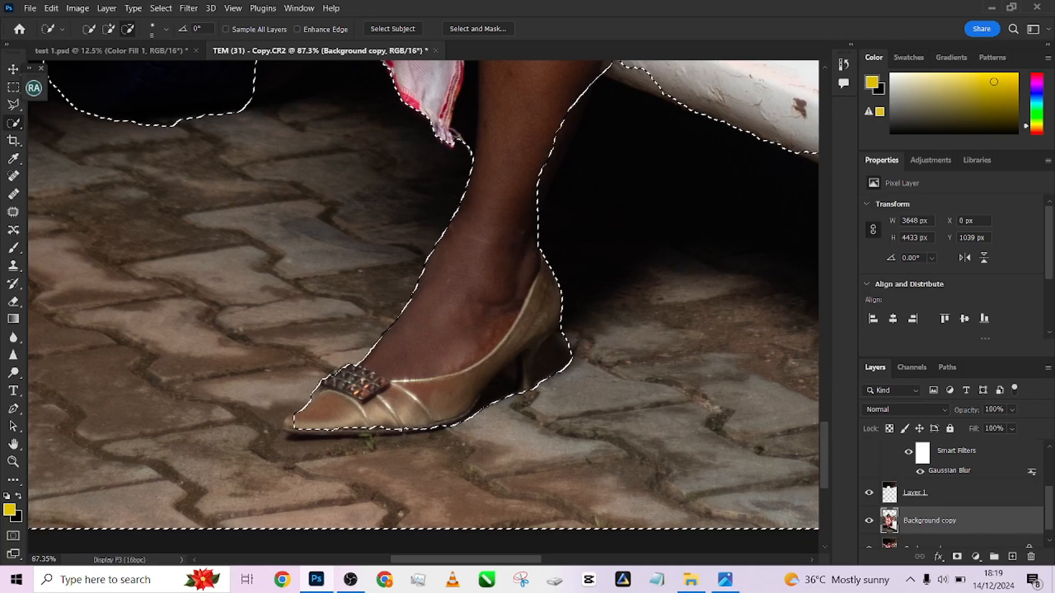
mouse_move(297, 423)
left_mouse_down()
mouse_move(287, 426)
mouse_move(415, 427)
left_mouse_up()
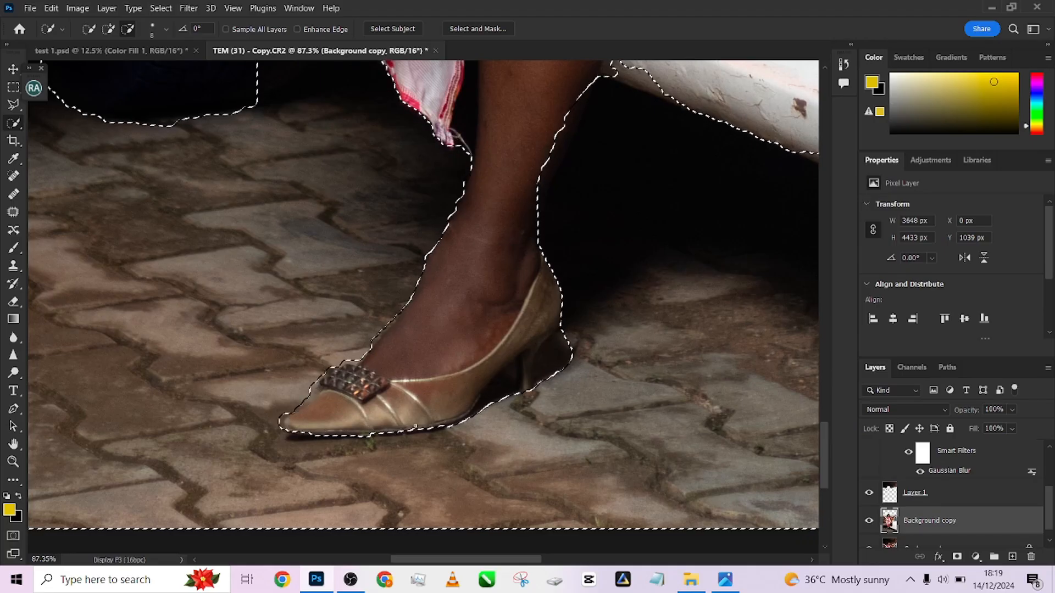
mouse_move(532, 378)
left_mouse_down()
mouse_move(558, 373)
mouse_move(524, 394)
mouse_move(505, 380)
left_mouse_up()
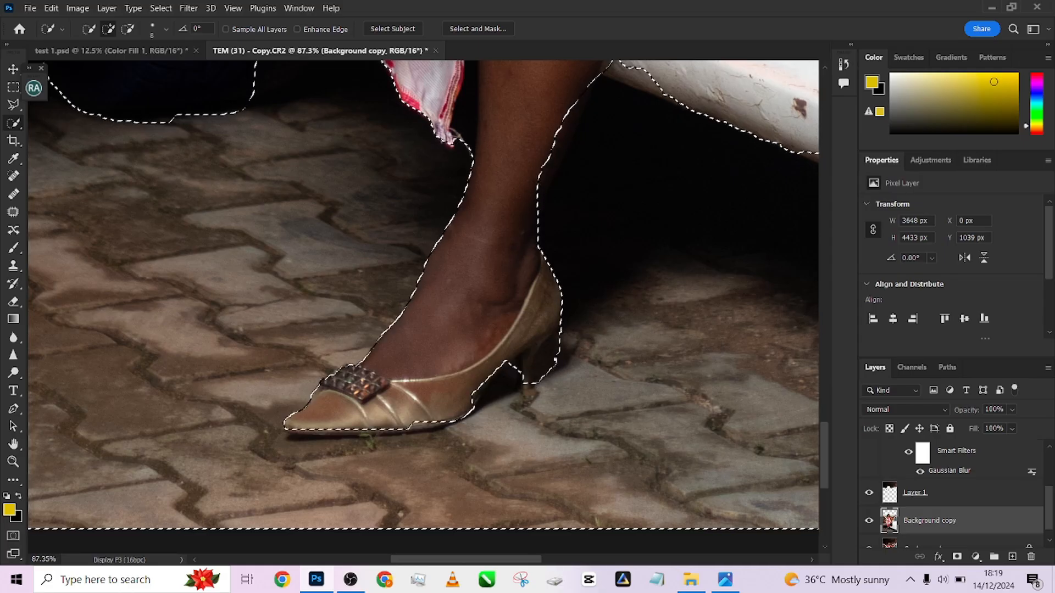
mouse_move(554, 361)
left_mouse_down()
mouse_move(528, 393)
mouse_move(538, 379)
left_mouse_up()
left_click(548, 355)
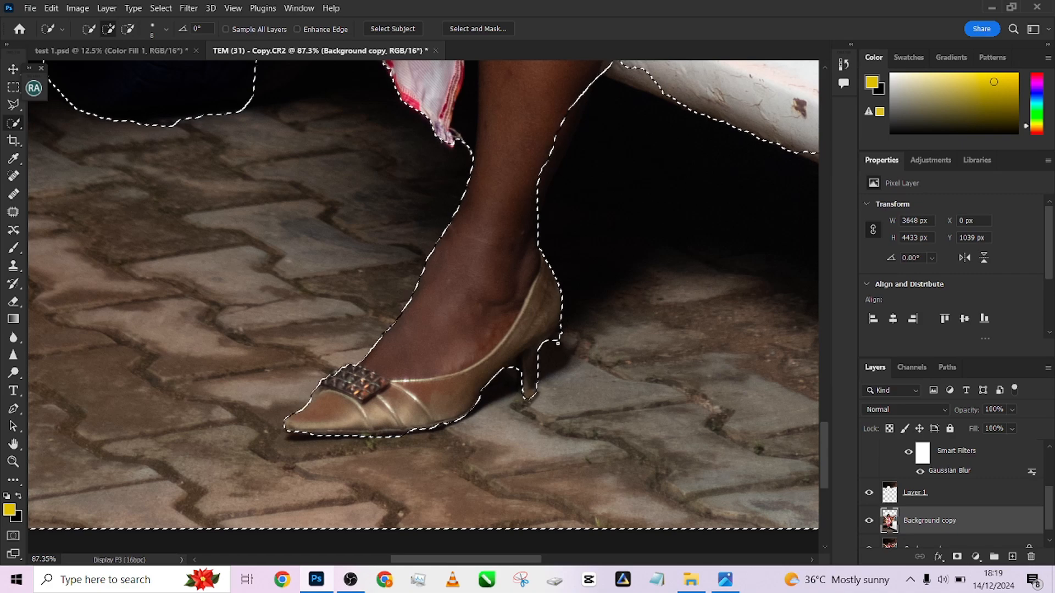
Trim the car sill from the floor selection beside the leg and straighten the edge along the sill with the Polygonal Lasso.
scroll(568, 336, "up", 5)
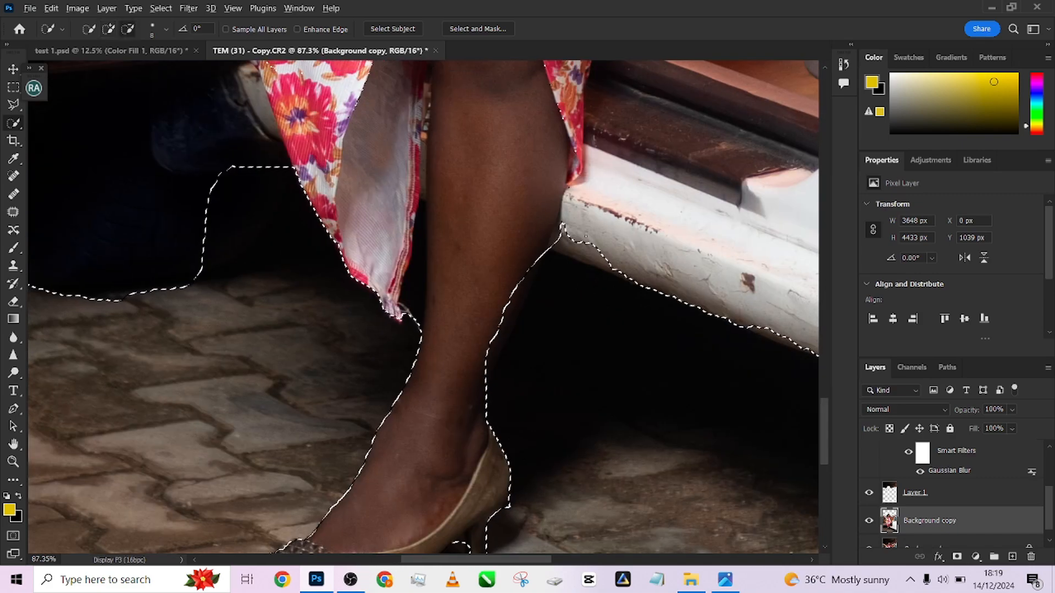
left_click_drag(561, 241, 595, 255)
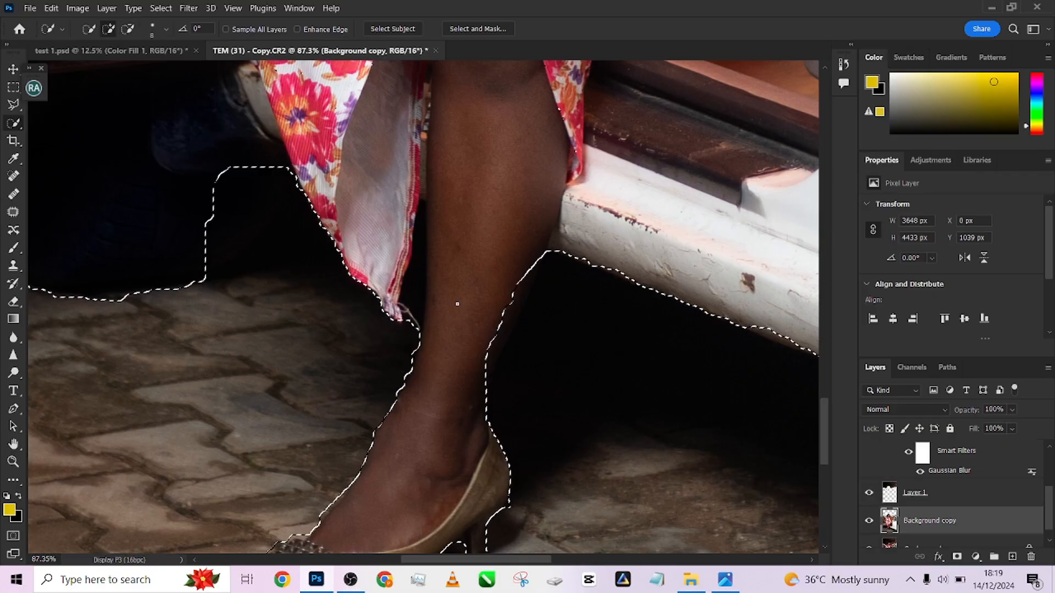
left_click_drag(624, 354, 412, 344)
key("l")
left_click_drag(529, 306, 397, 215)
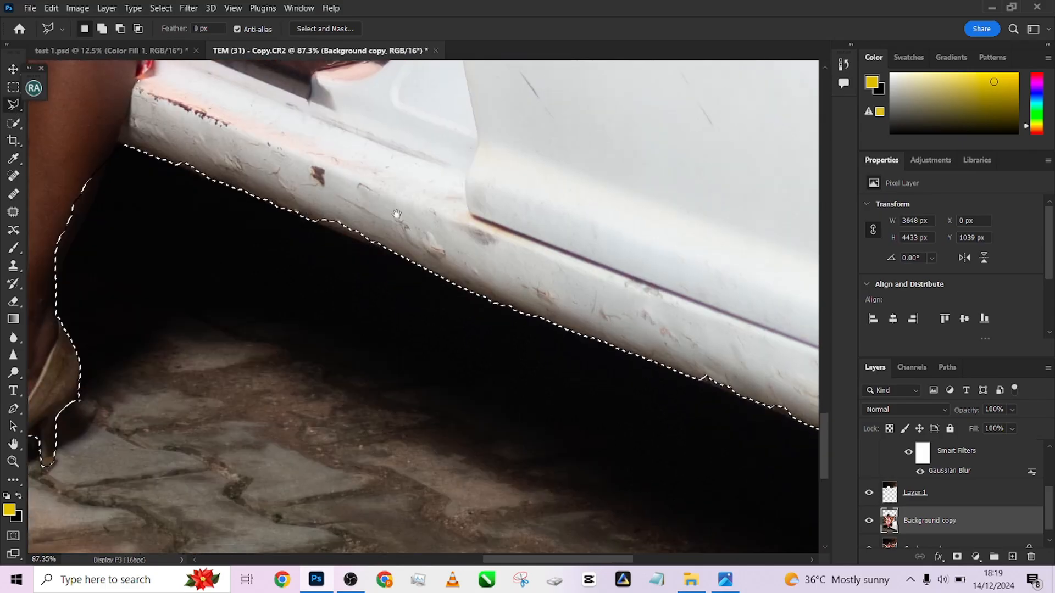
scroll(423, 299, "down", 3)
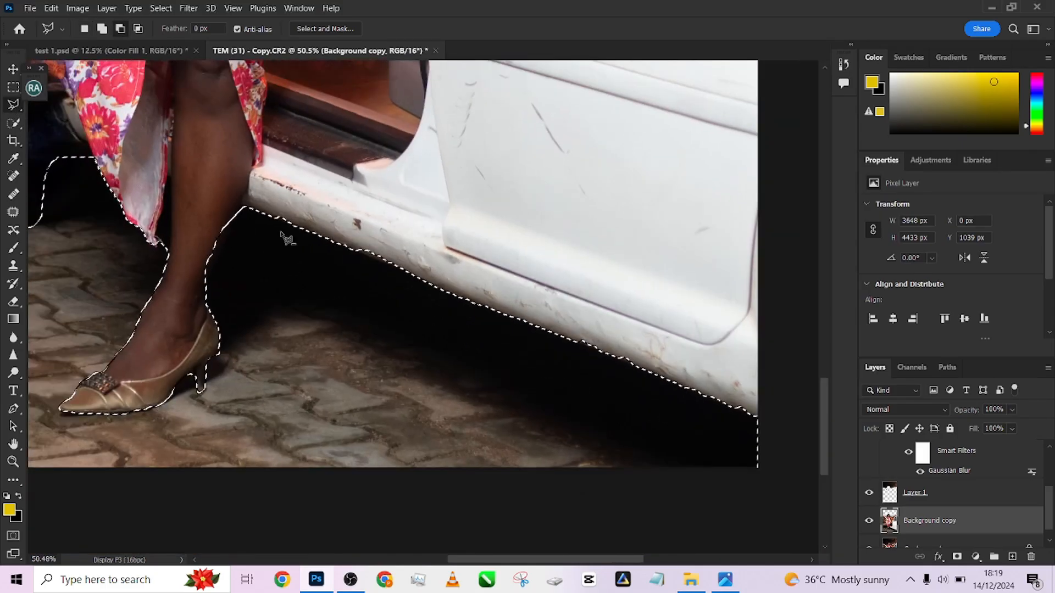
left_click(255, 212)
left_click(712, 400)
left_click_drag(752, 407, 547, 349)
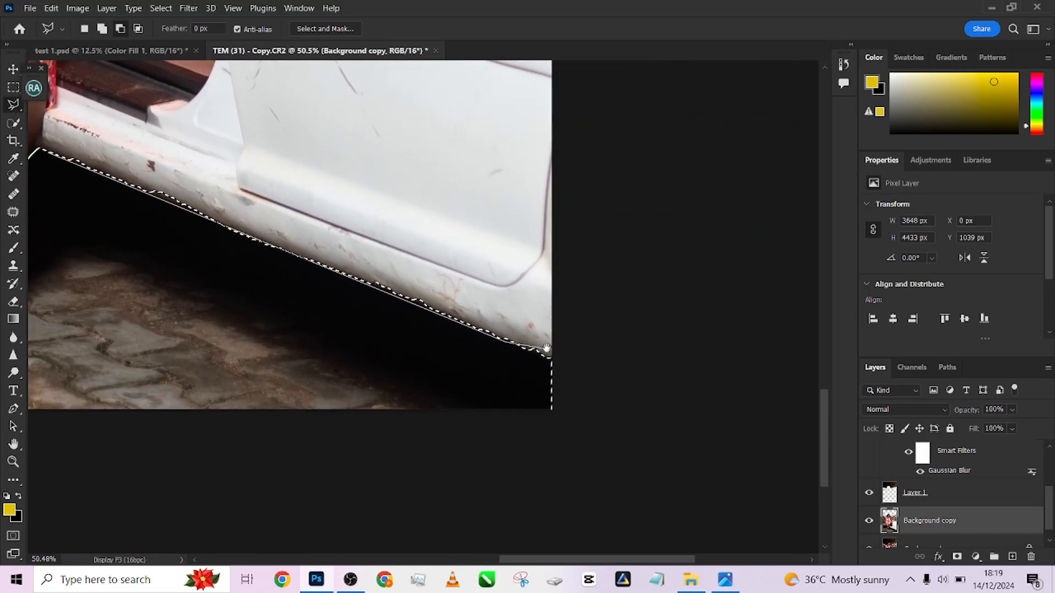
left_click(584, 377)
left_click(572, 229)
left_click_drag(390, 160, 756, 377)
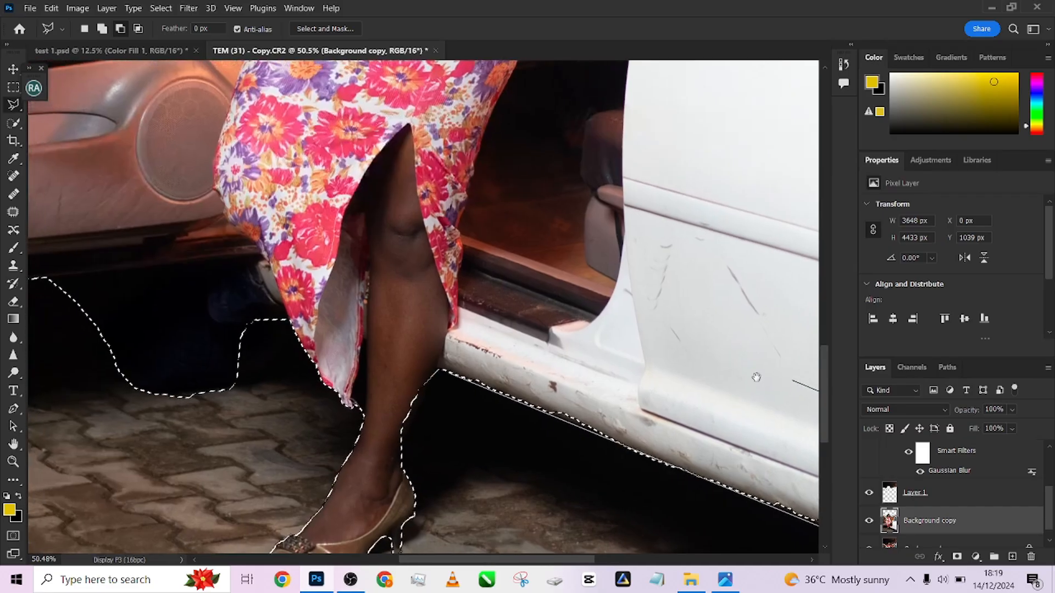
scroll(573, 336, "down", 5)
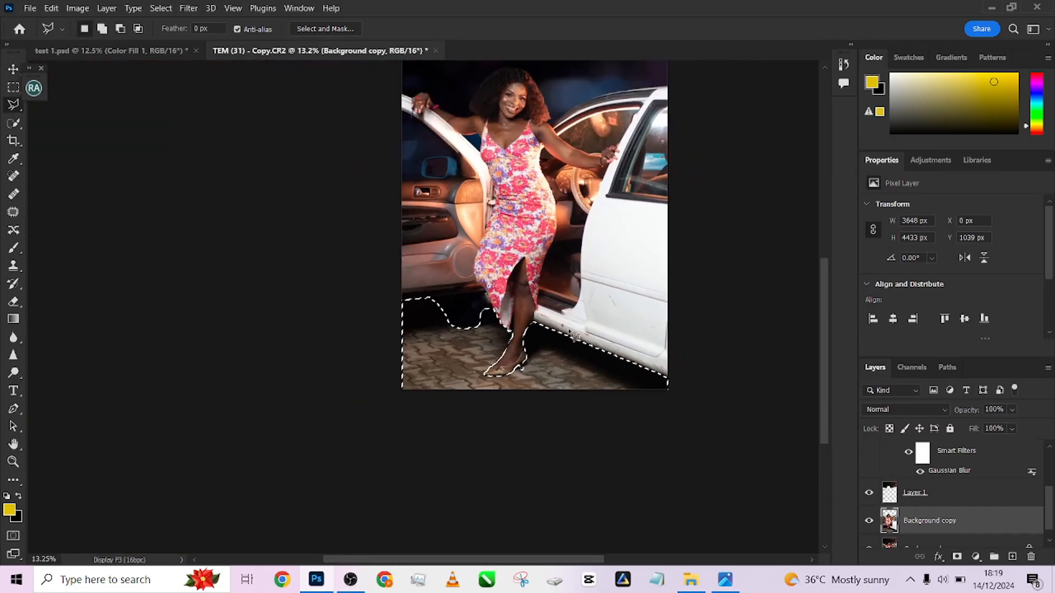
mouse_move(573, 336)
left_mouse_down()
mouse_move(562, 406)
mouse_move(533, 419)
left_mouse_up()
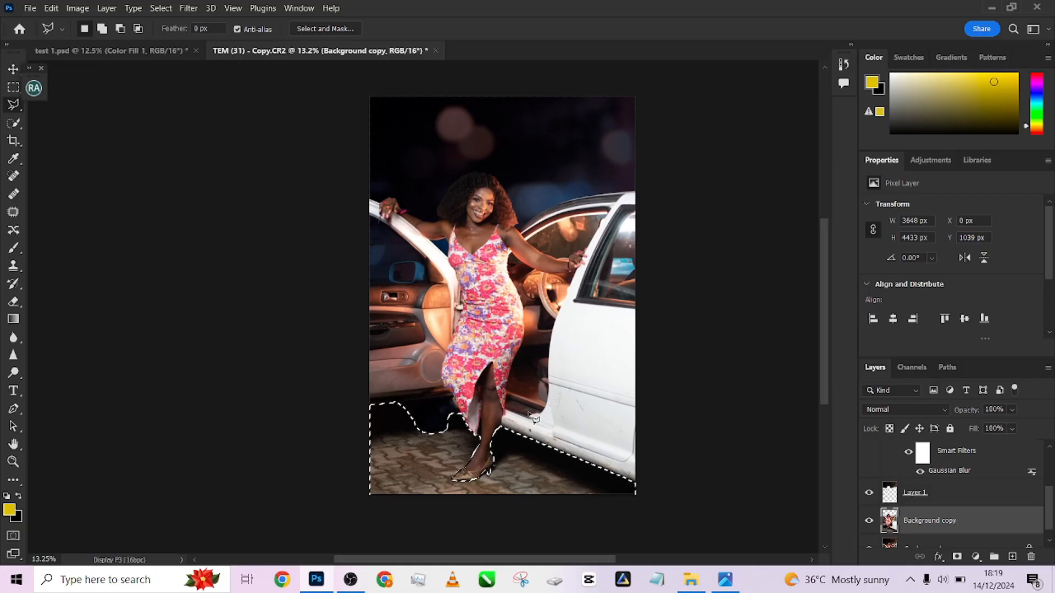
Replace the floor selection with one loaded from Layer 1's pixels.
left_click(890, 494, "ctrl")
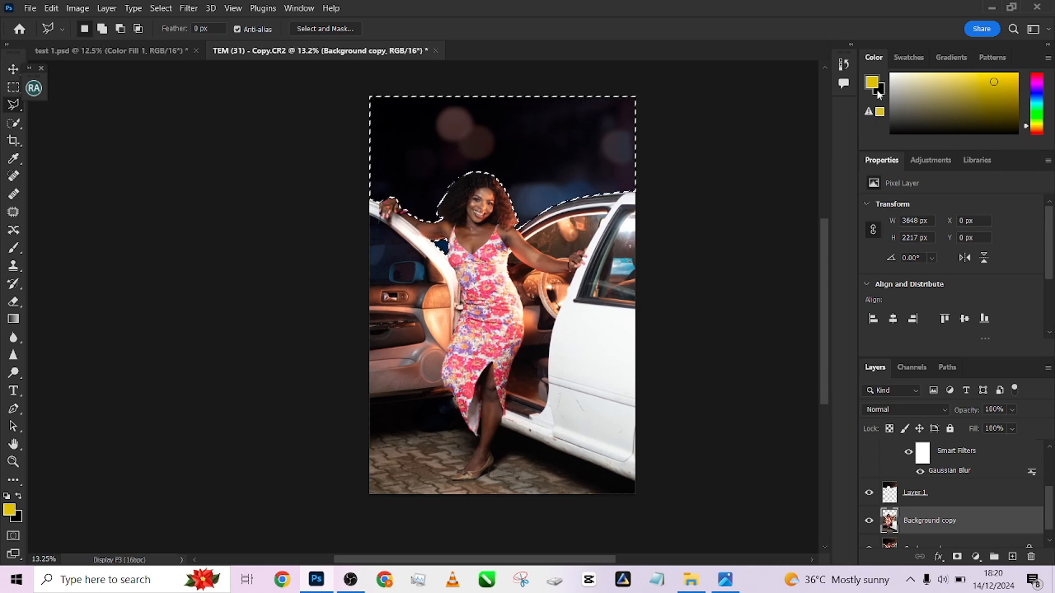
Step back through the earlier selection states in the history and return to the latest Load Selection state.
left_click(844, 65)
left_click(758, 105)
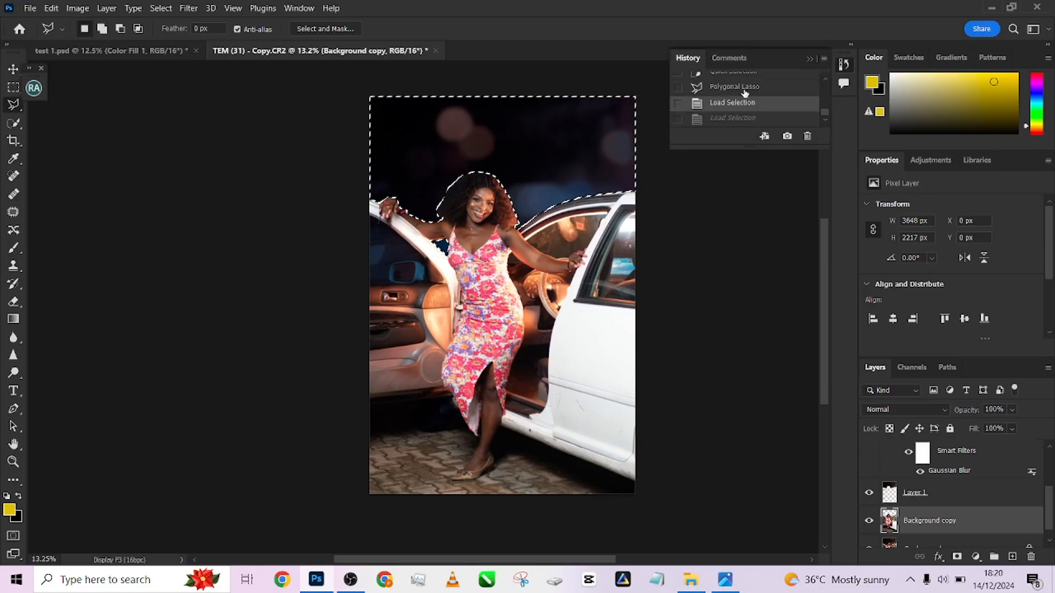
left_click(744, 91)
scroll(745, 100, "up", 1)
left_click(746, 101)
scroll(745, 102, "up", 2)
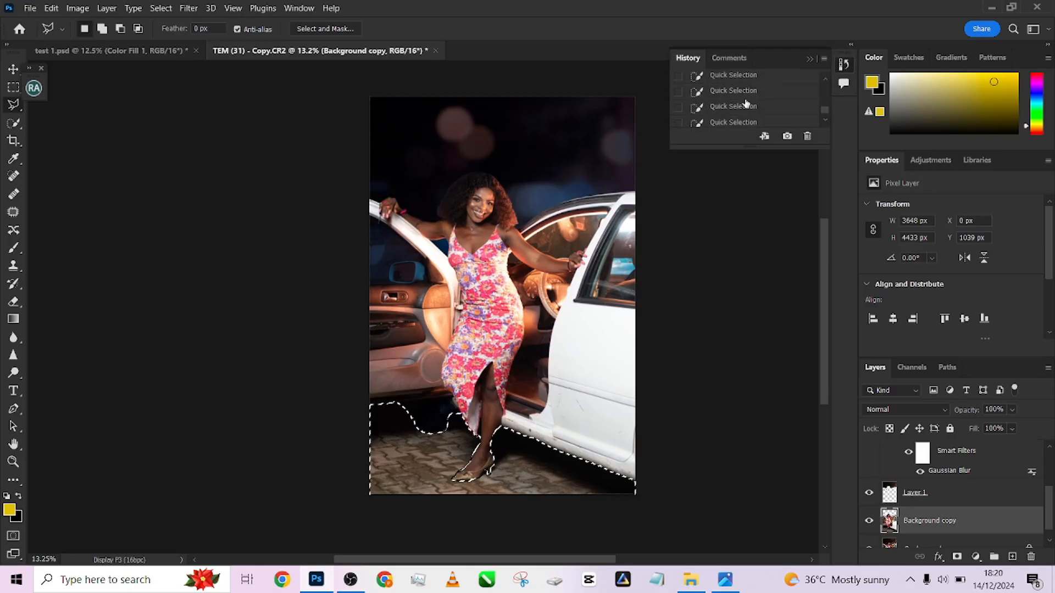
left_click(746, 96)
scroll(746, 96, "up", 1)
scroll(746, 97, "down", 3)
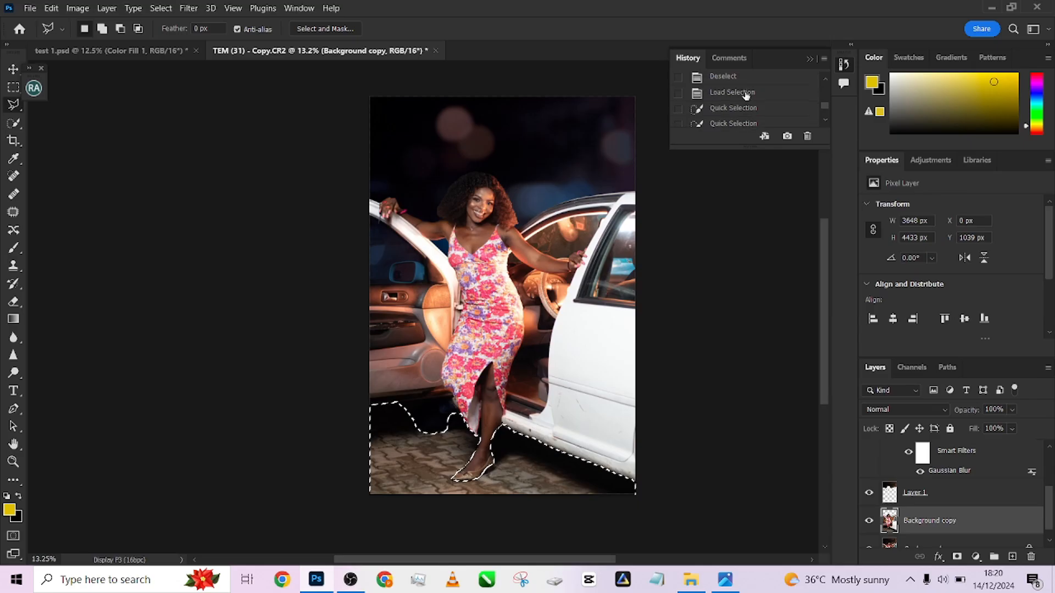
left_click(746, 93)
left_click(746, 108)
scroll(746, 107, "down", 2)
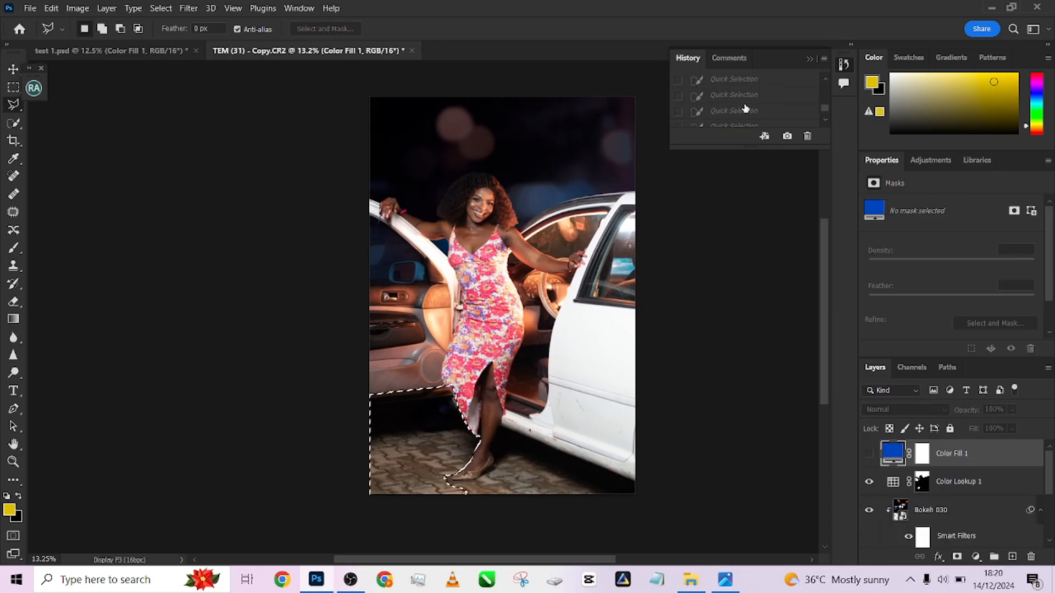
left_click(739, 124)
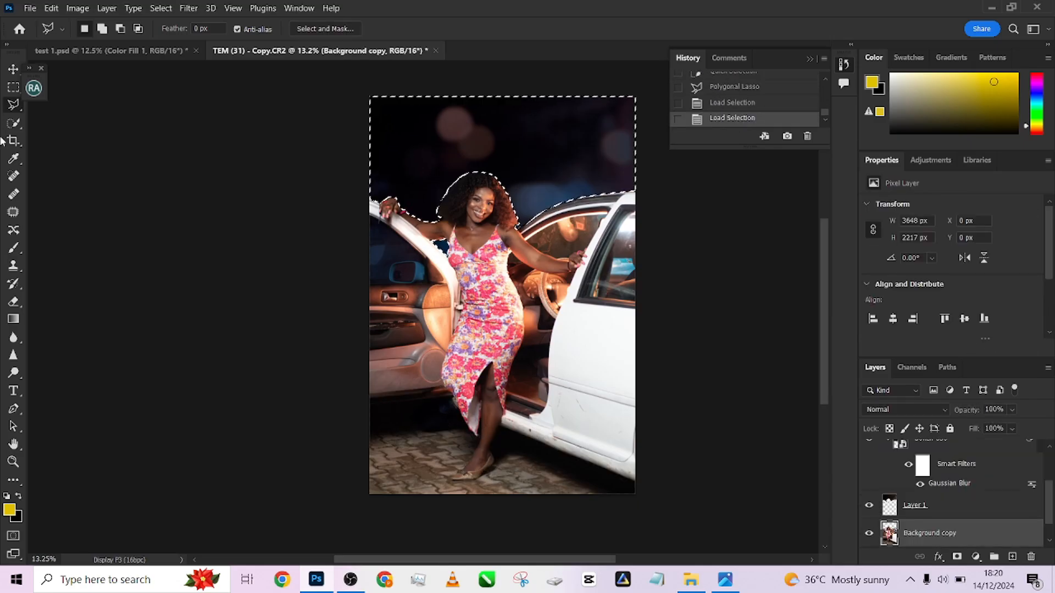
Select the paved floor around the foot and under the car on Background copy with an 81-size Quick Selection brush.
left_click(12, 124)
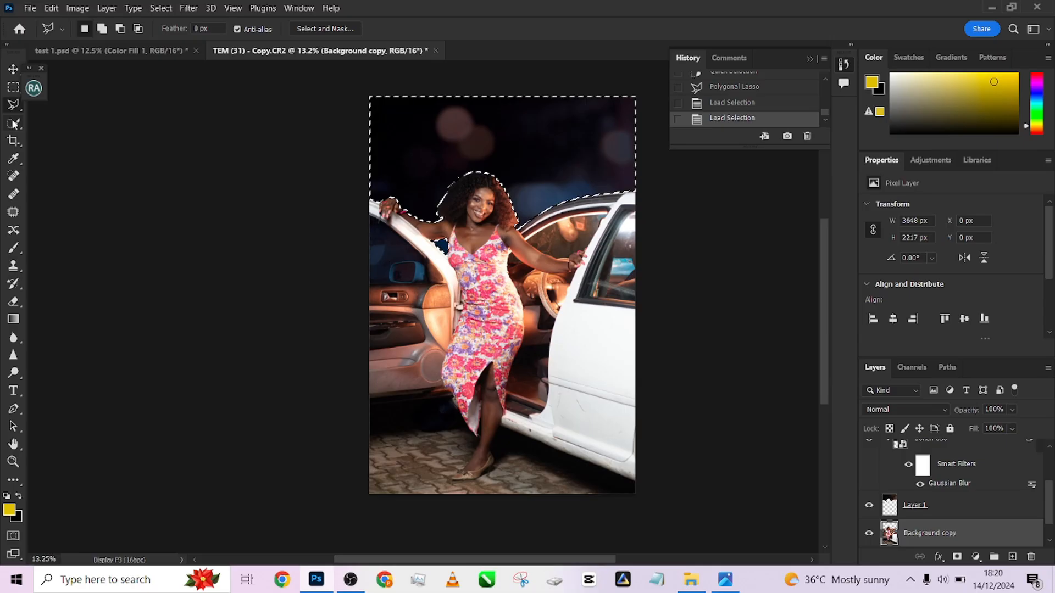
right_click(423, 457, "alt")
mouse_move(424, 457)
left_mouse_down()
mouse_move(410, 476)
mouse_move(440, 435)
left_mouse_up()
mouse_move(470, 485)
left_mouse_down()
mouse_move(533, 472)
mouse_move(520, 461)
mouse_move(585, 489)
left_mouse_up()
left_click_drag(528, 460, 509, 446)
left_click(499, 446)
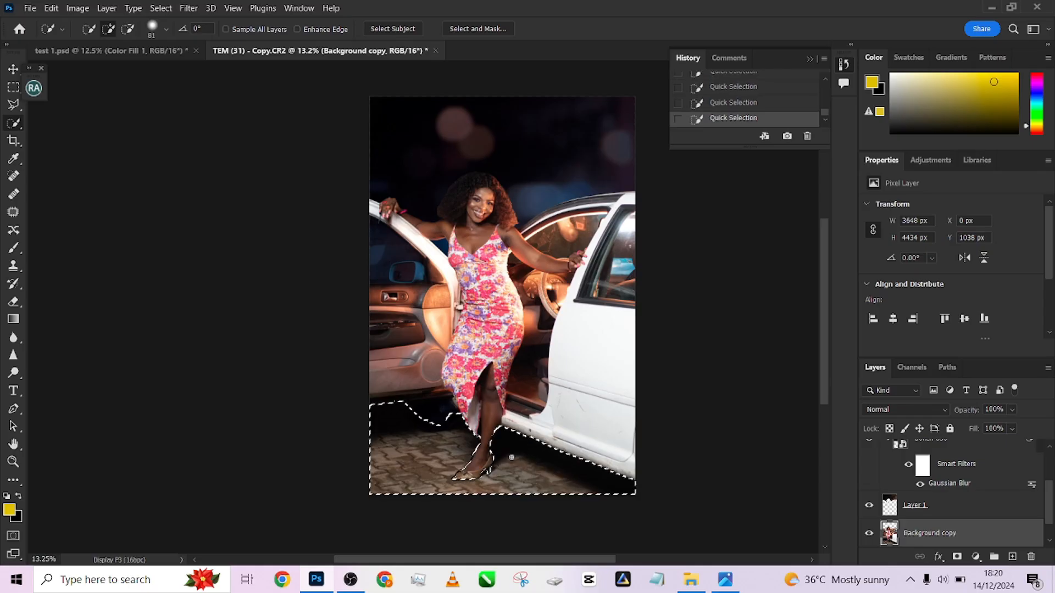
Undo the Quick Selection strokes on the floor and return to the selection loaded from Layer 1.
scroll(476, 457, "up", 3)
scroll(475, 457, "down", 3)
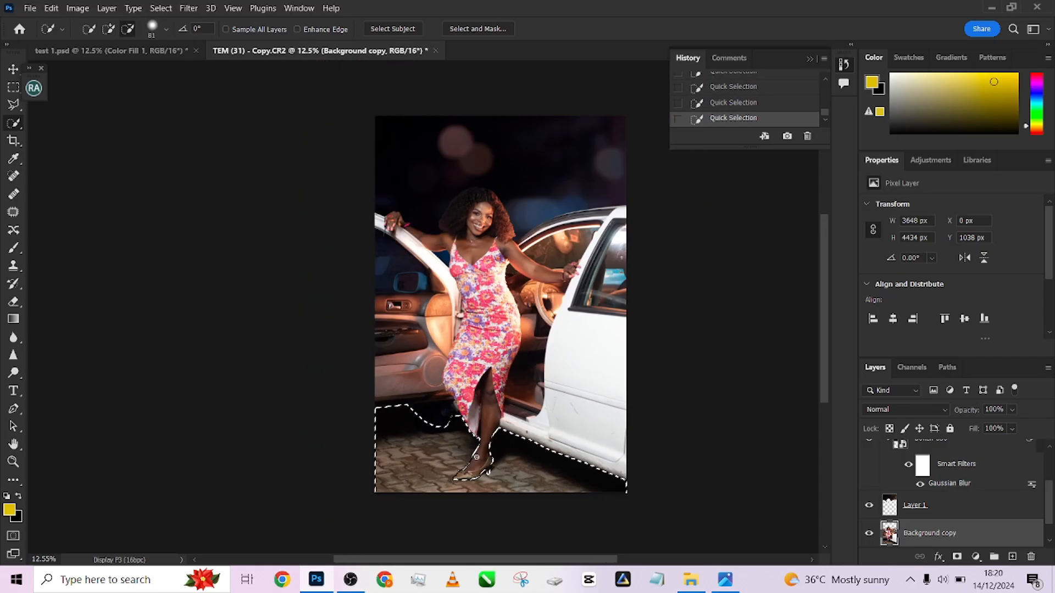
key("ctrl+z")
key("ctrl+z")
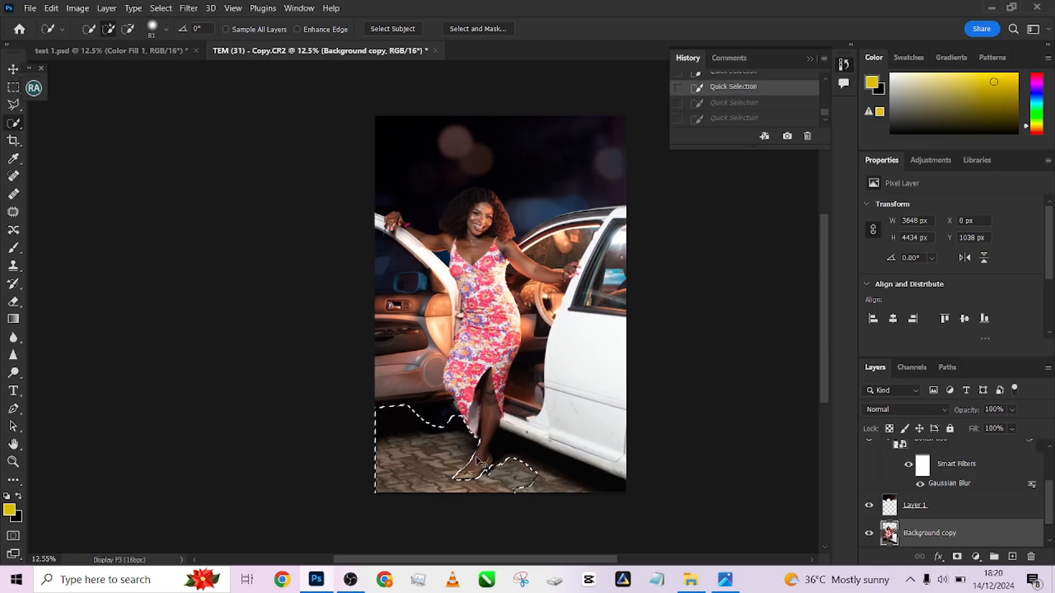
key("ctrl+z")
key("ctrl+z")
key("ctrl+z")
key("ctrl+z")
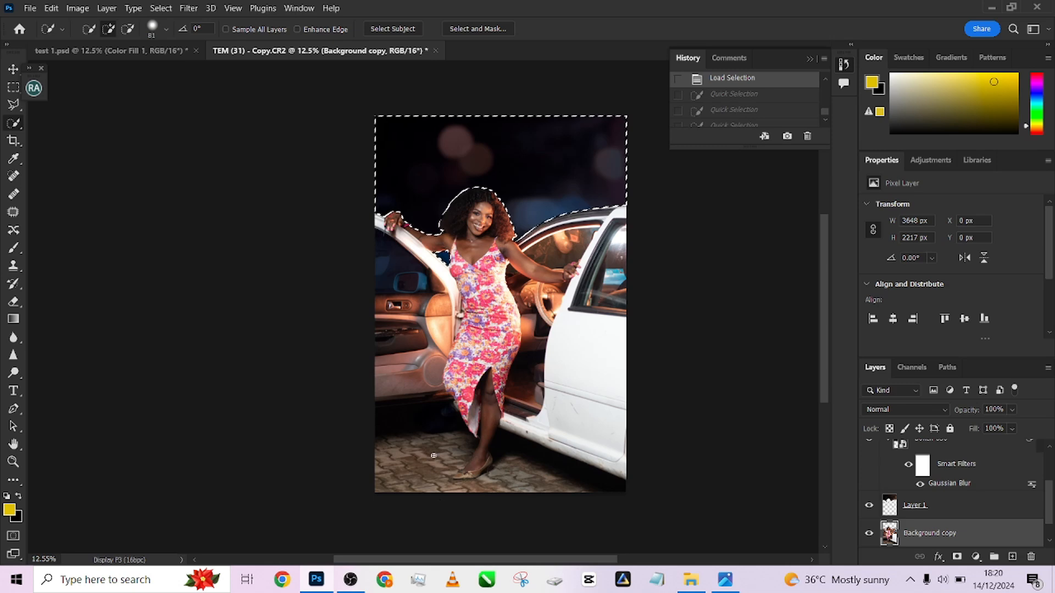
mouse_move(477, 462)
left_mouse_down()
mouse_move(406, 460)
mouse_move(416, 457)
left_mouse_up()
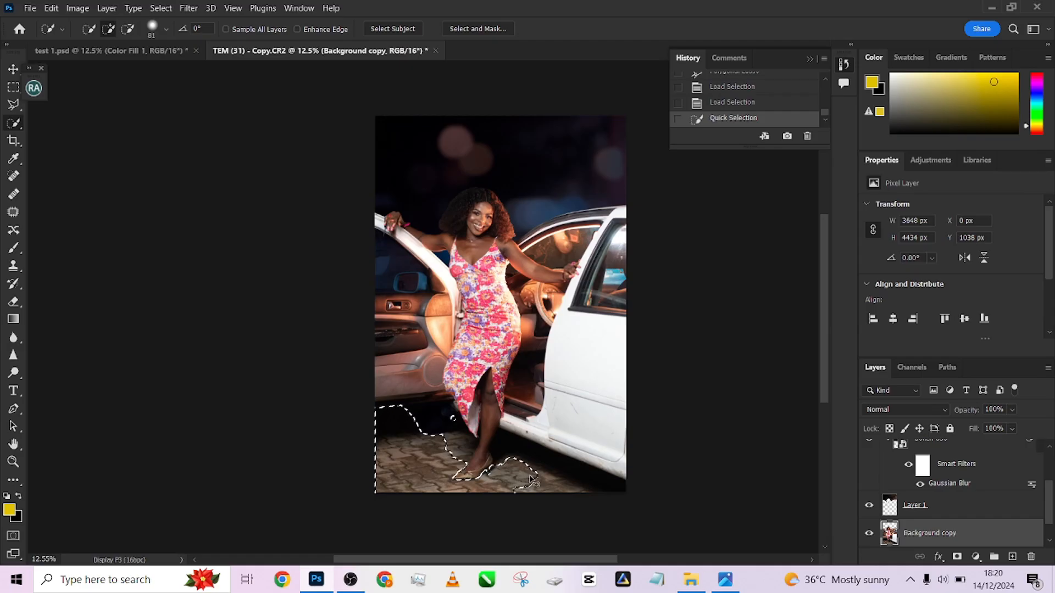
key("ctrl+z")
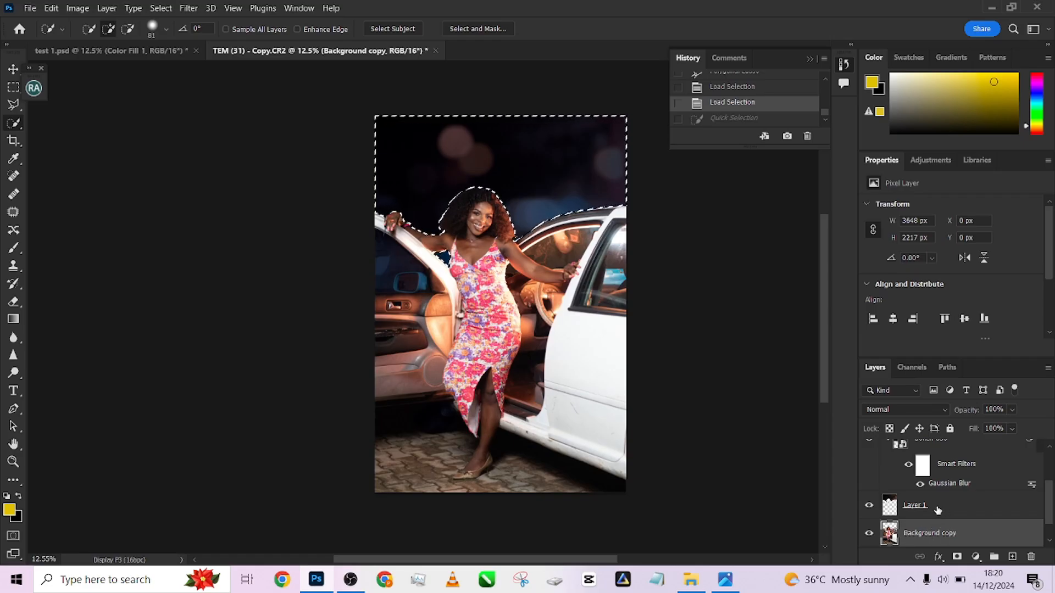
Replace Color Fill 1's white layer mask with a new mask made from the loaded background selection.
scroll(937, 510, "up", 3)
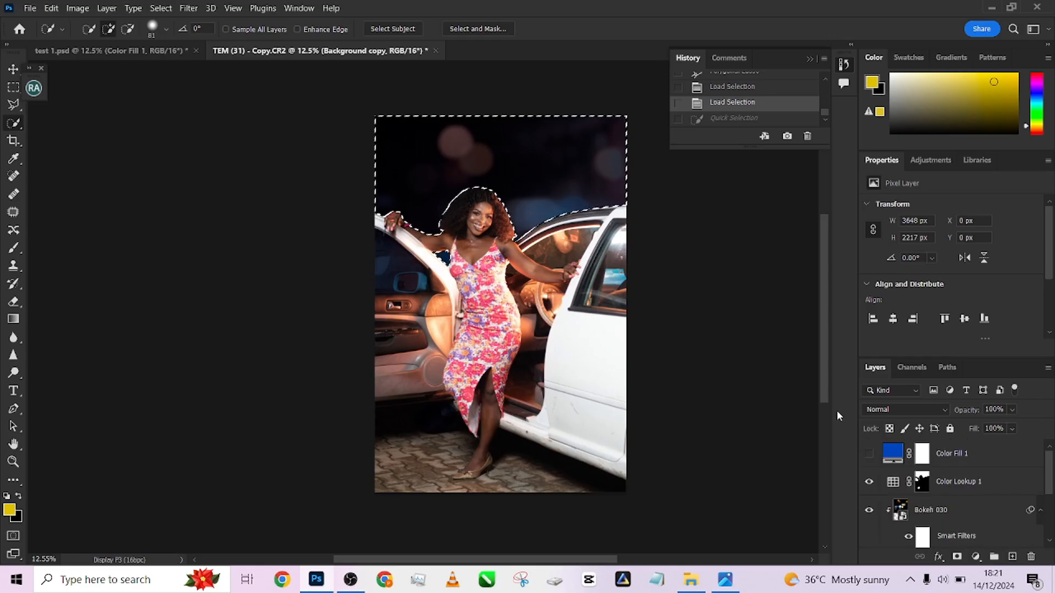
left_click(921, 452)
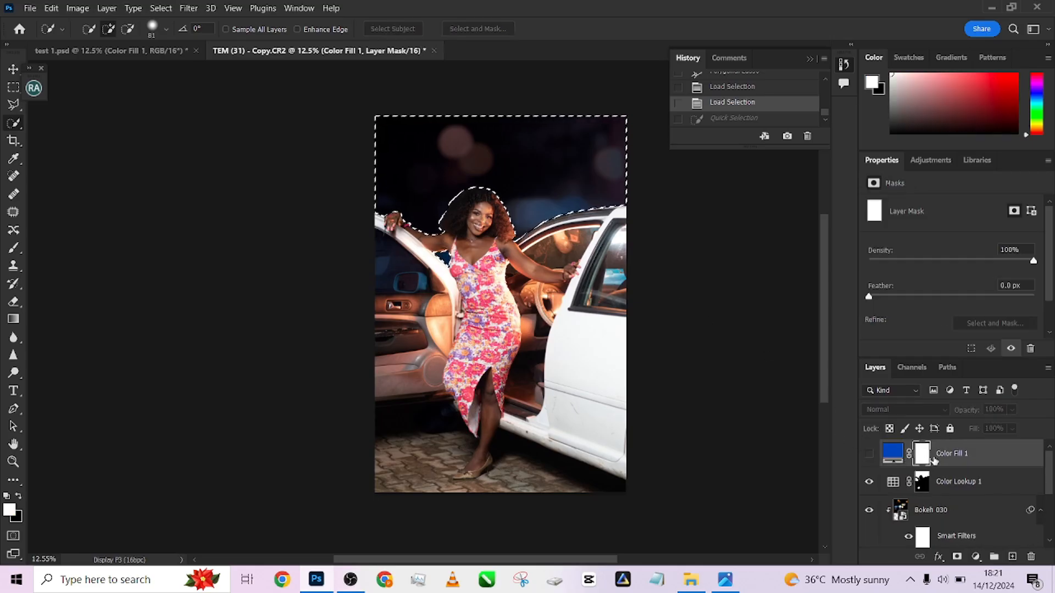
left_click_drag(916, 457, 1025, 556)
left_click(510, 227)
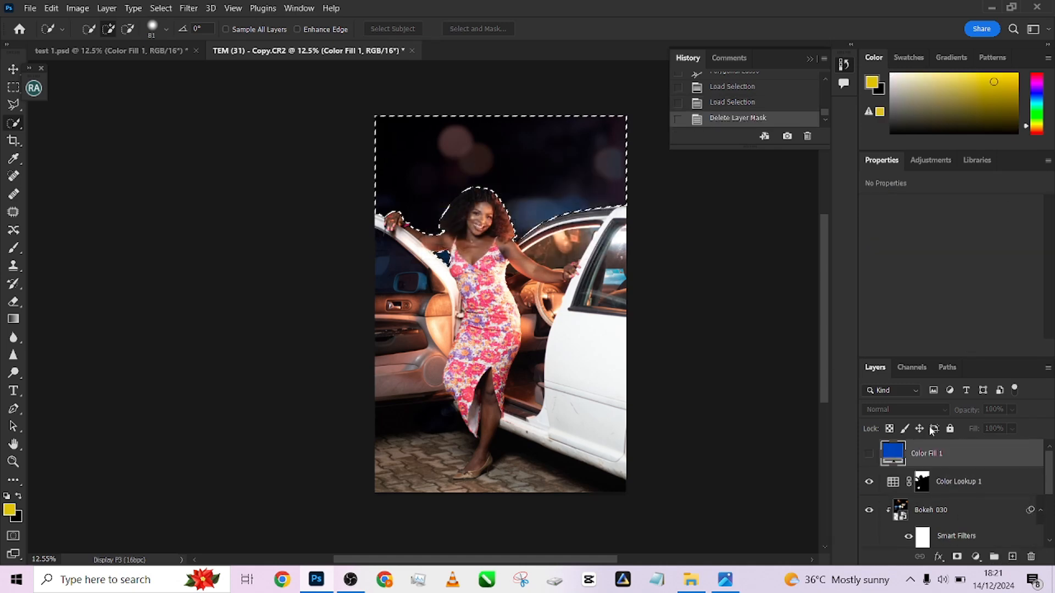
left_click(960, 556)
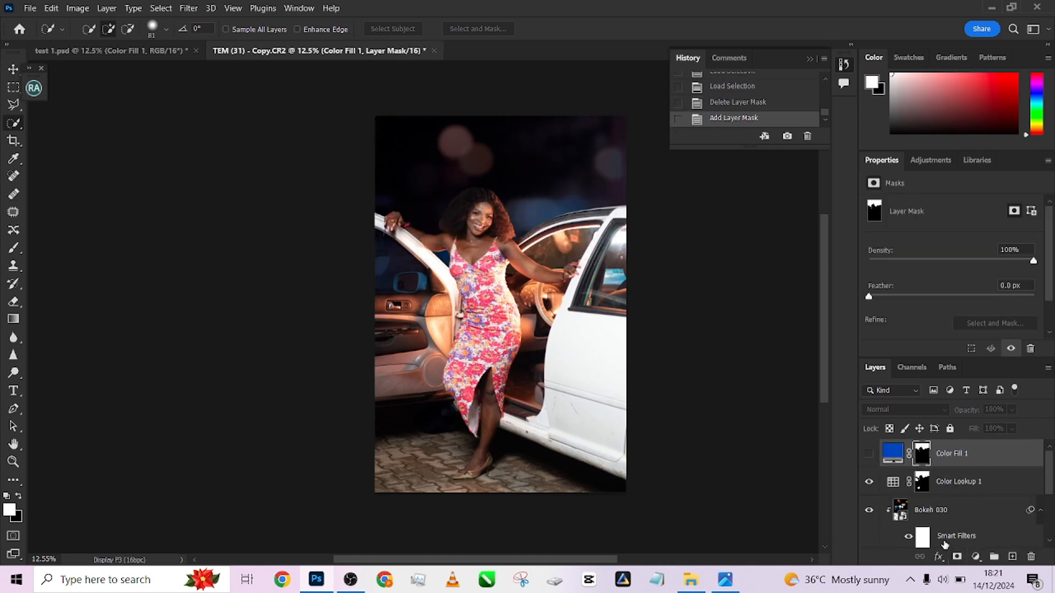
Select the floor on the Background layer with Quick Selection, excluding the dress hem, leg and foot.
scroll(929, 517, "down", 3)
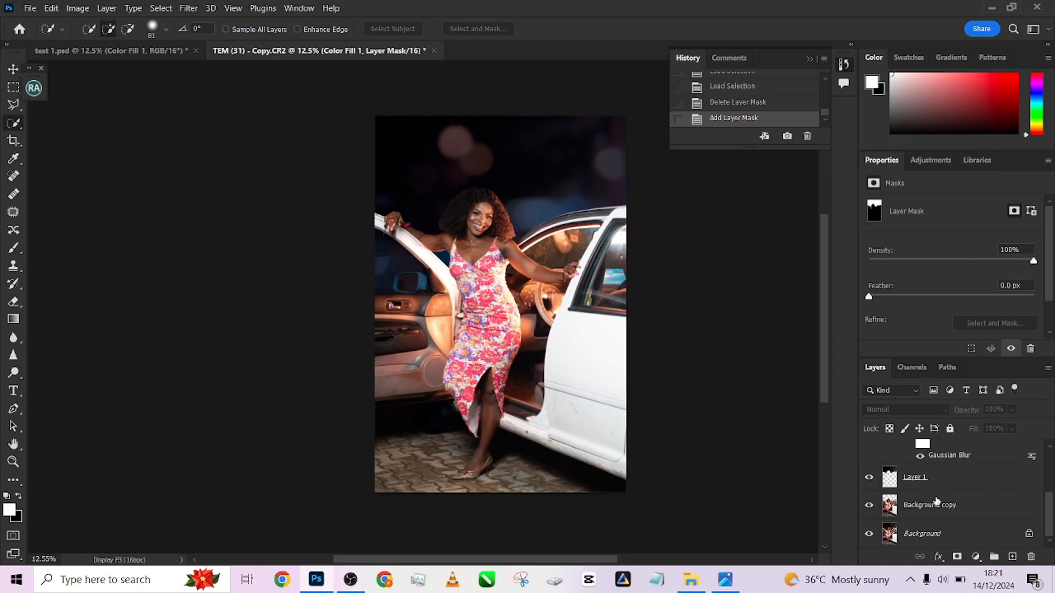
left_click(917, 534)
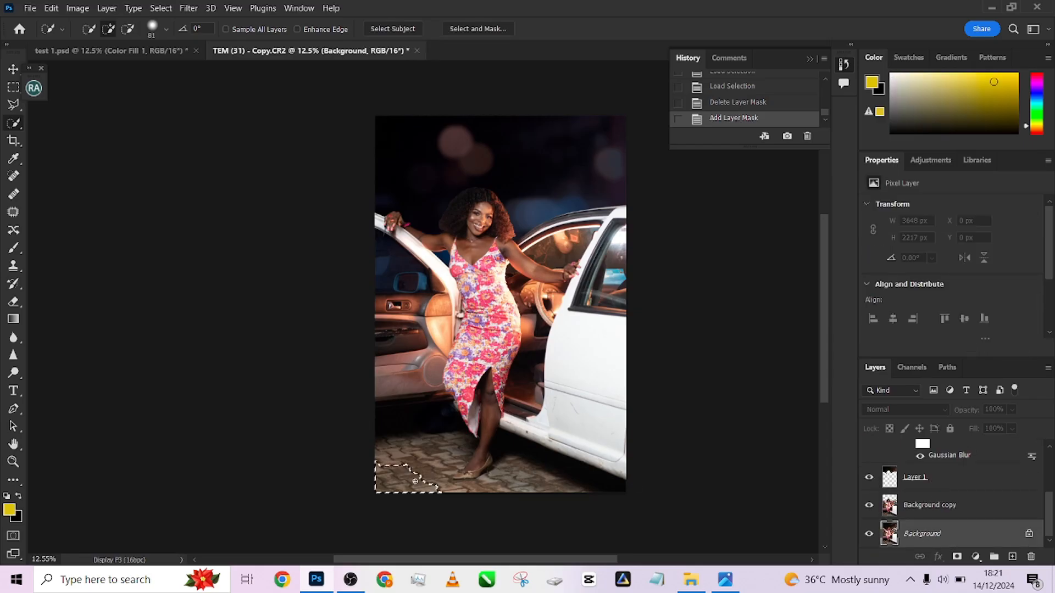
mouse_move(414, 481)
left_mouse_down()
mouse_move(427, 465)
mouse_move(394, 429)
mouse_move(418, 426)
left_mouse_up()
left_click_drag(473, 485, 554, 487)
key("alt")
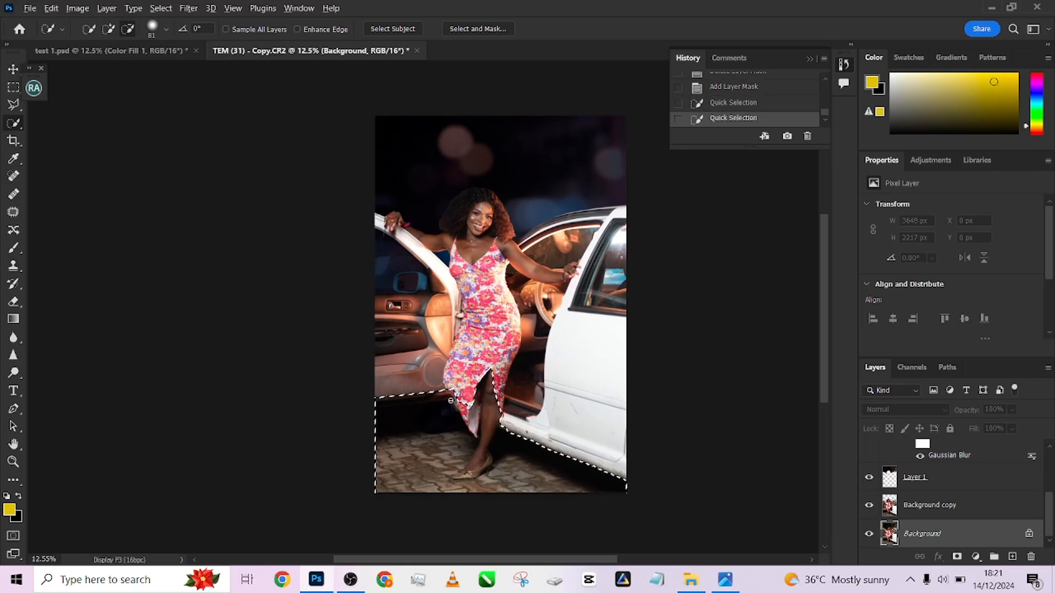
mouse_move(450, 400)
left_mouse_down()
mouse_move(473, 423)
mouse_move(485, 407)
left_mouse_up()
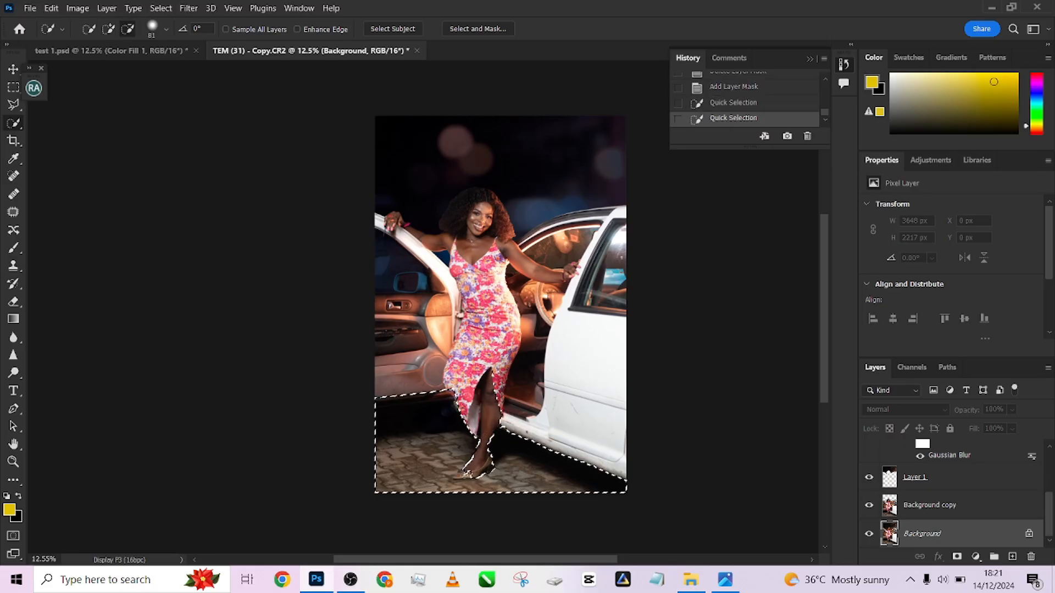
left_click(473, 469)
Refine the floor selection along the shoe's toe, sole and heel with Quick Selection brush sizes 26 and 8.
scroll(473, 468, "up", 5)
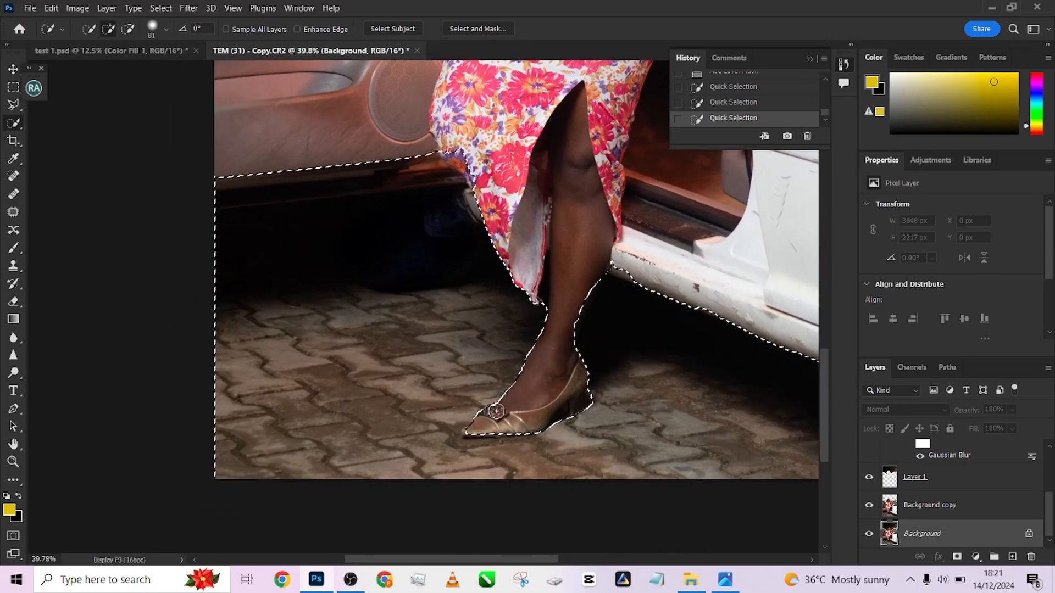
scroll(496, 411, "up", 4)
right_click(483, 428, "alt")
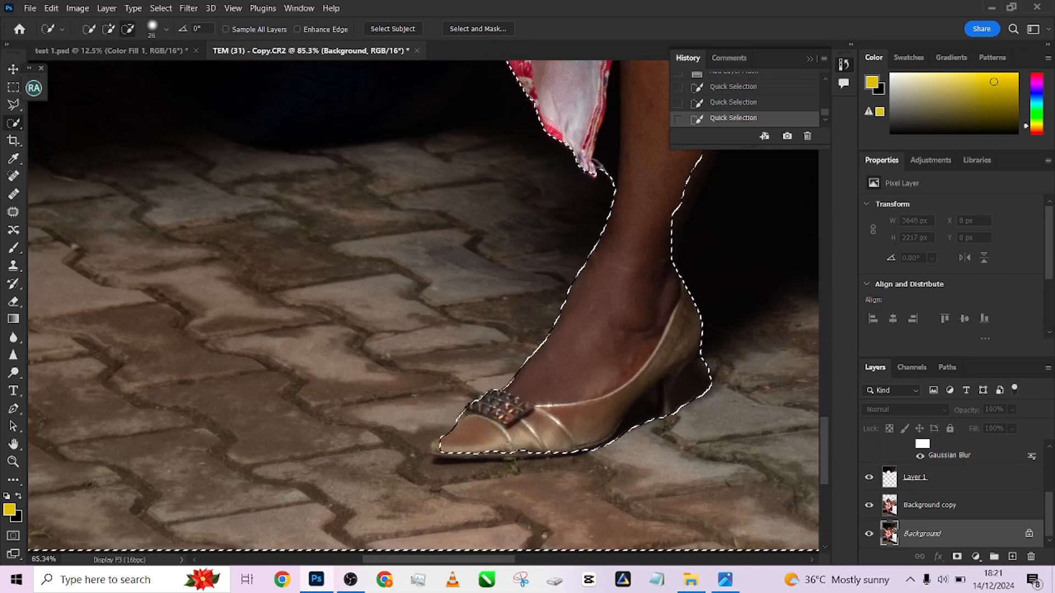
left_click_drag(507, 446, 459, 448)
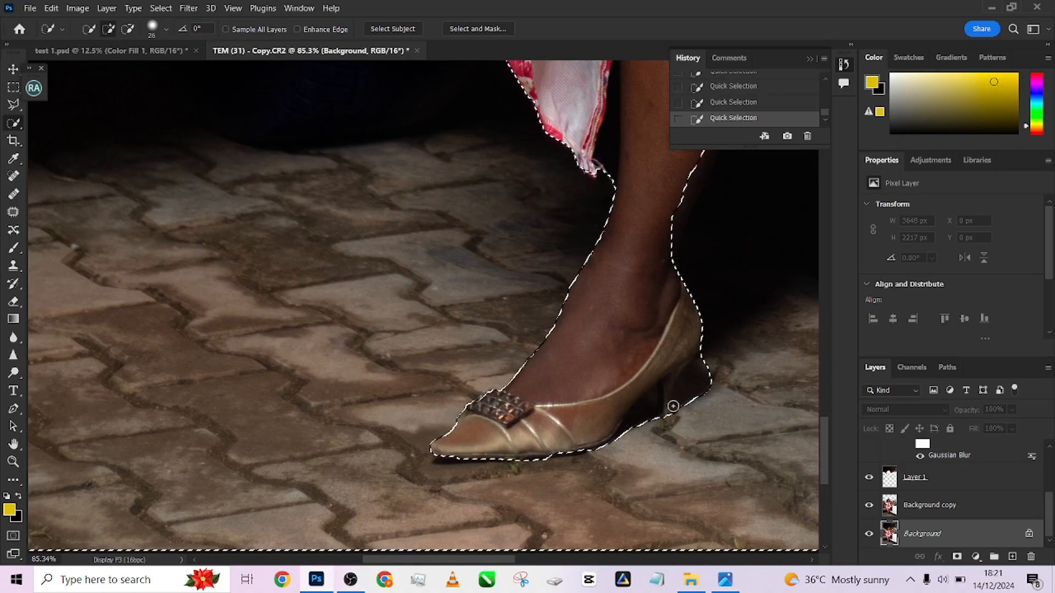
mouse_move(671, 405)
left_mouse_down()
mouse_move(691, 397)
mouse_move(689, 412)
mouse_move(710, 365)
mouse_move(690, 382)
mouse_move(676, 348)
mouse_move(667, 424)
mouse_move(650, 404)
mouse_move(662, 408)
mouse_move(623, 434)
left_mouse_up()
right_click(668, 367, "alt")
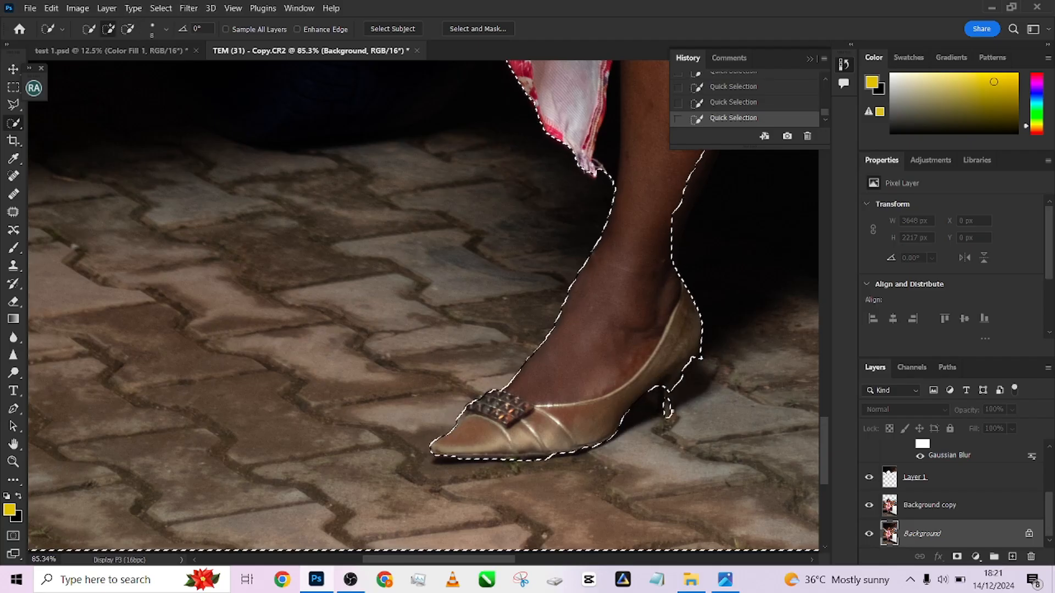
left_click_drag(668, 384, 668, 418)
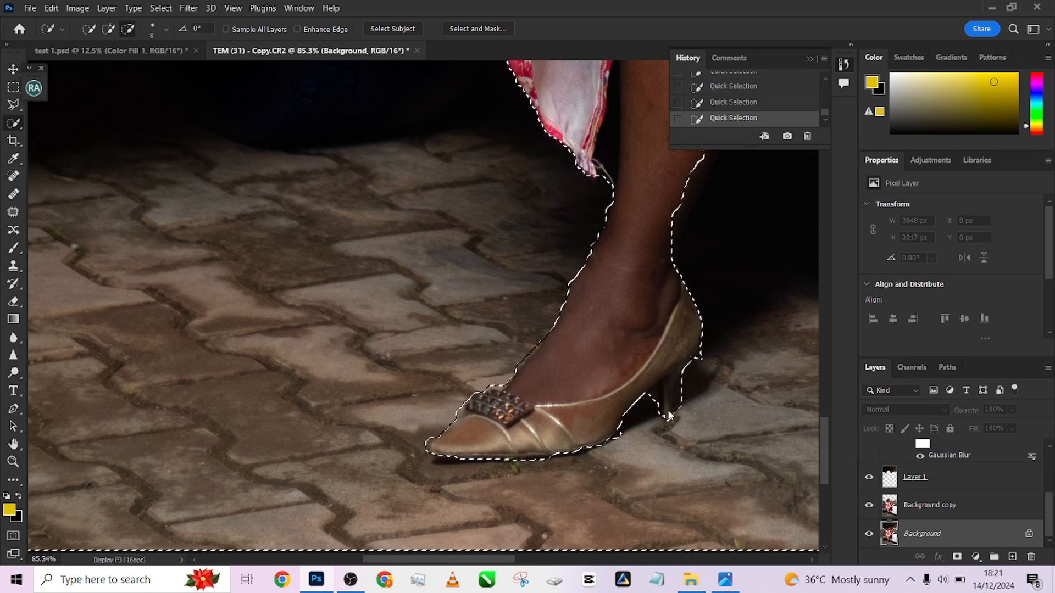
left_click_drag(669, 416, 669, 420)
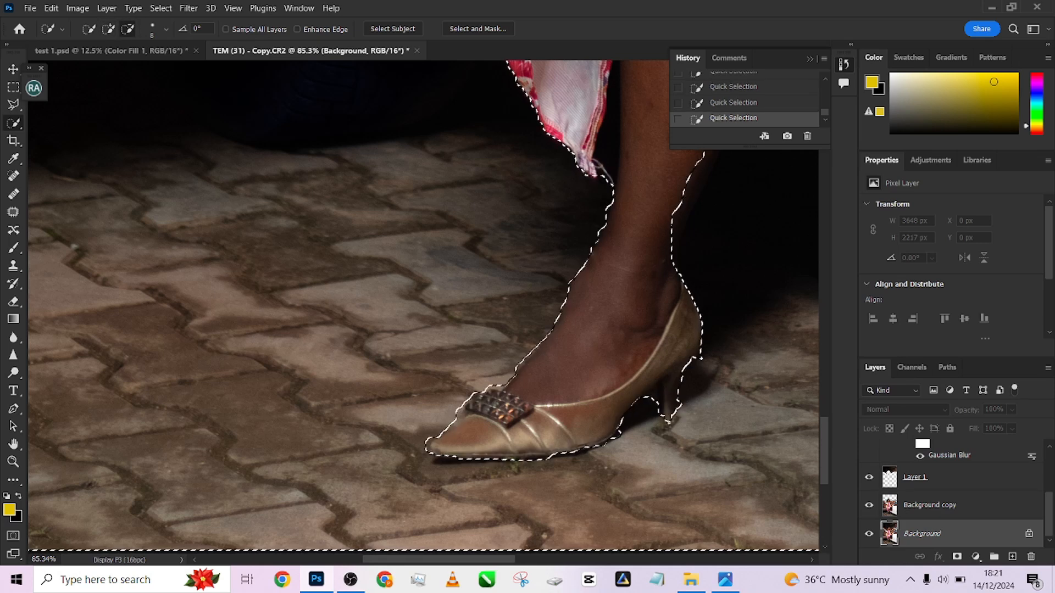
Add the gap under the shoe's arch, in front of the heel, to the floor selection with the Polygonal Lasso.
scroll(598, 411, "up", 5)
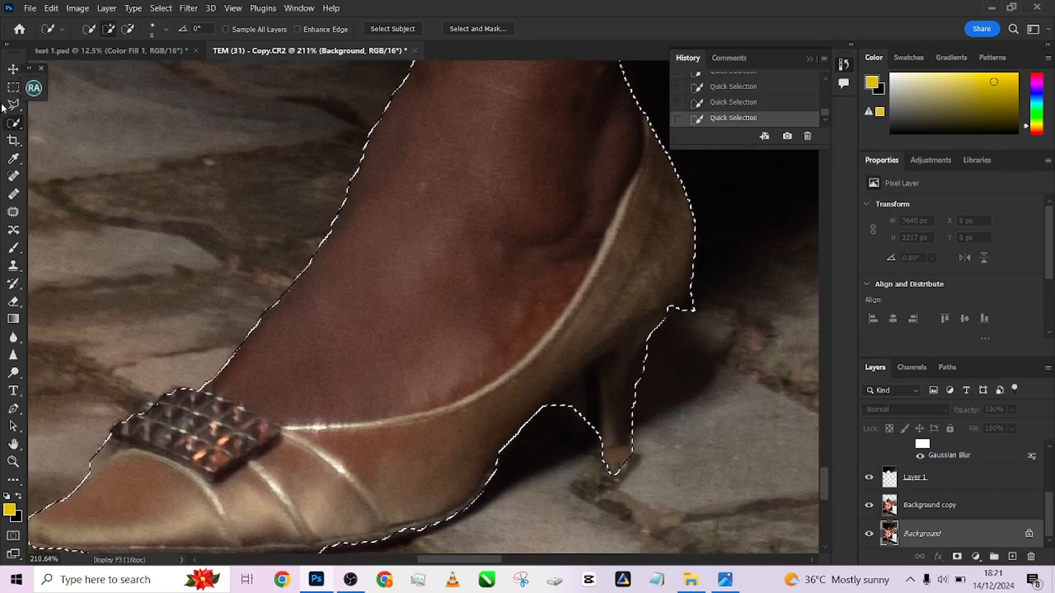
left_click(12, 104)
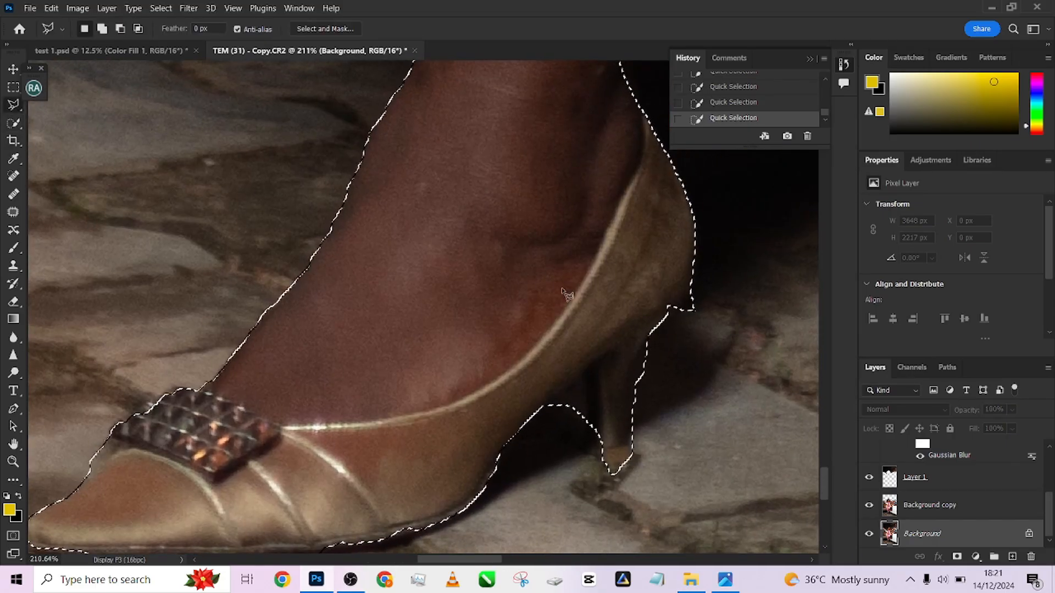
left_click(539, 411)
left_click(584, 372)
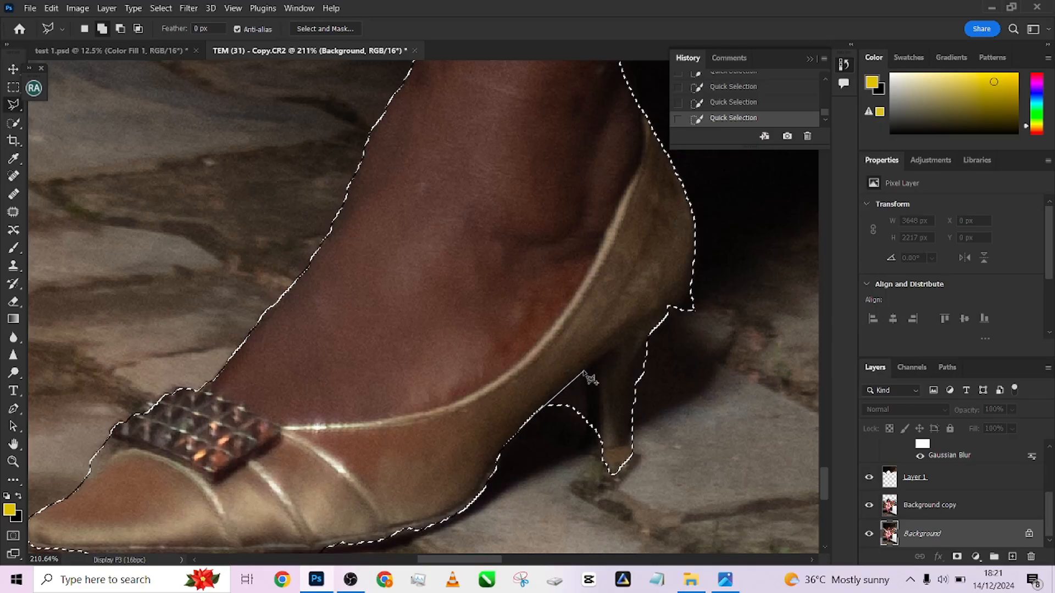
left_click(603, 469)
double_click(513, 483)
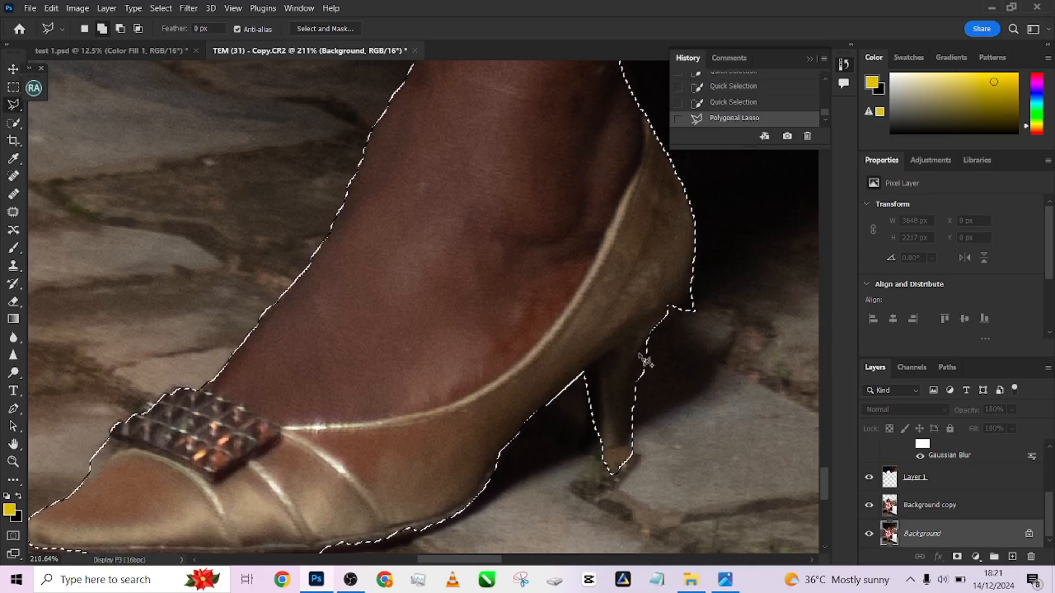
Add the floor behind the heel, below its tip and at the shoe's back corner to the selection with the Polygonal Lasso.
left_click(619, 463)
left_click(730, 377)
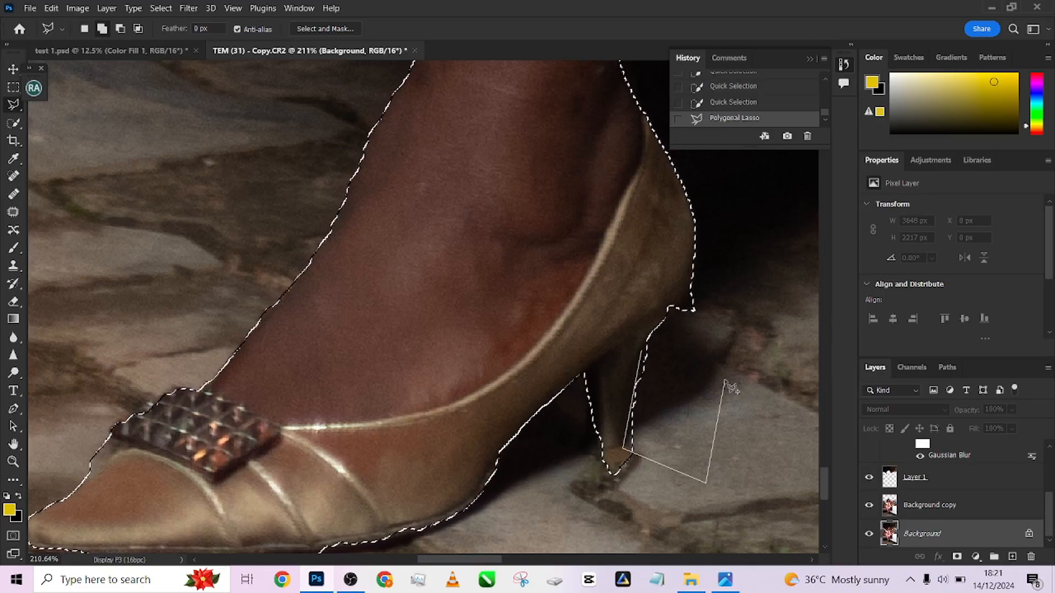
double_click(610, 461)
left_click(599, 446)
left_click(677, 447)
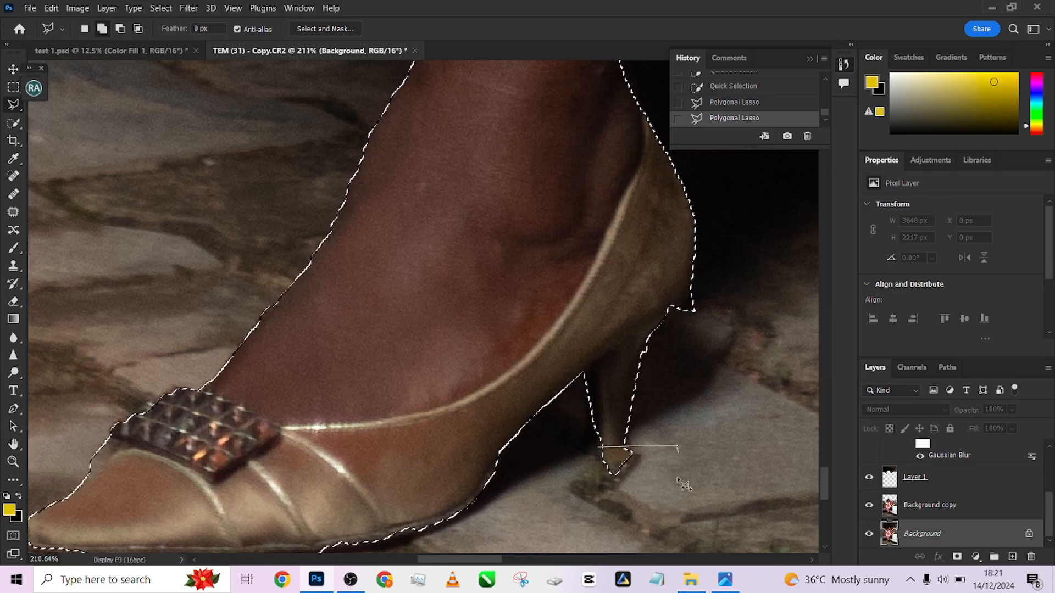
double_click(573, 509)
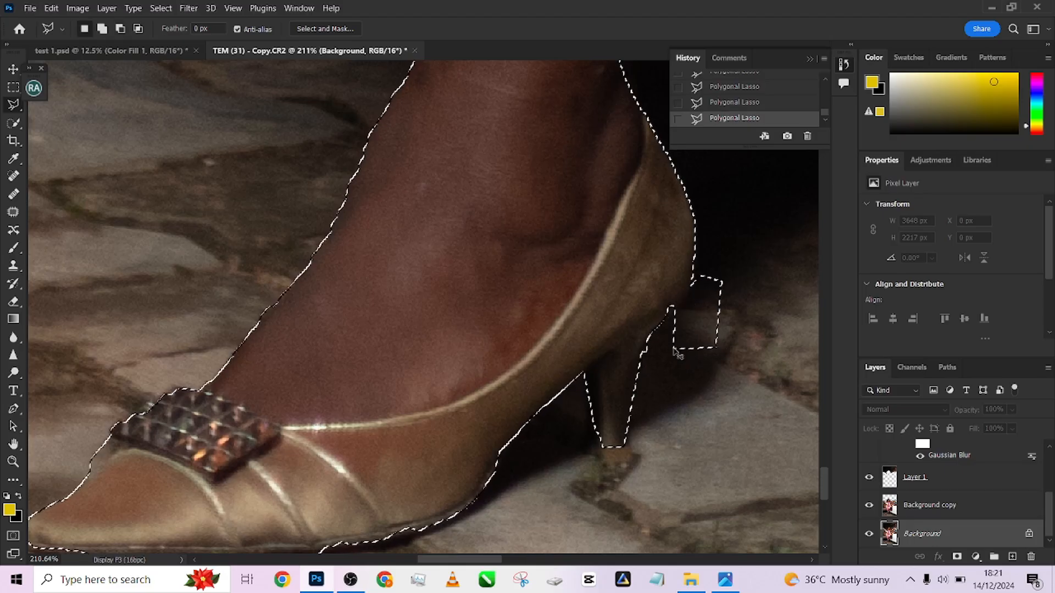
key("ctrl+z")
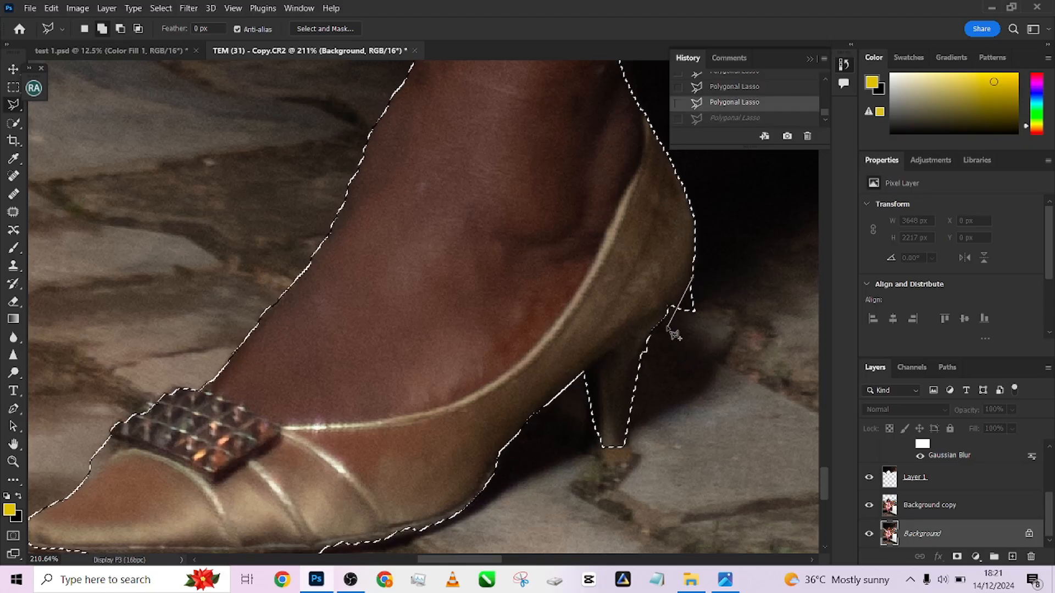
double_click(768, 346)
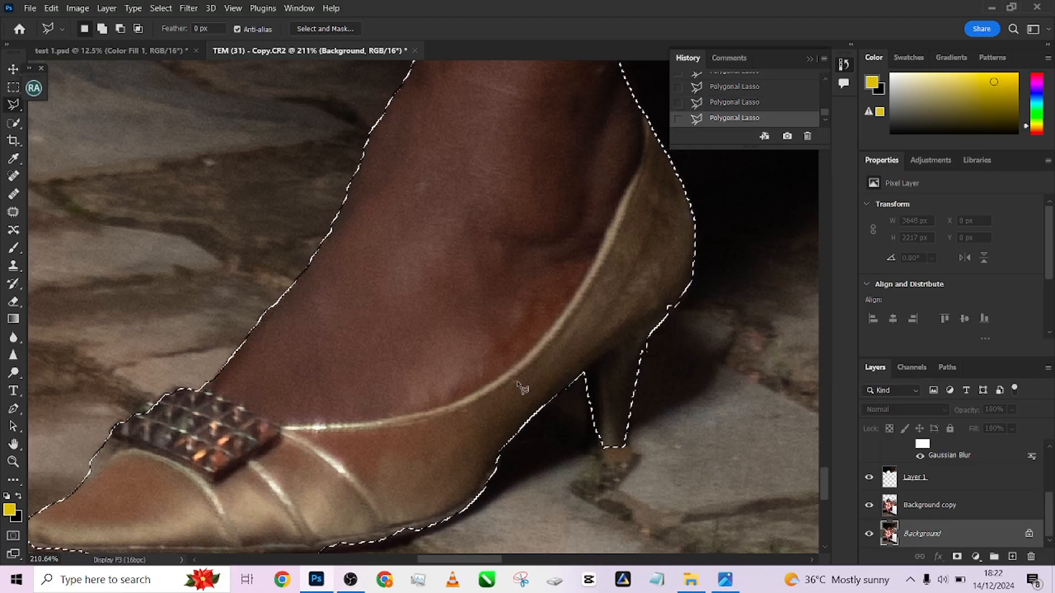
Subtract the back of the calf and ankle from the floor selection with a straight Polygonal Lasso edge.
scroll(405, 454, "down", 4)
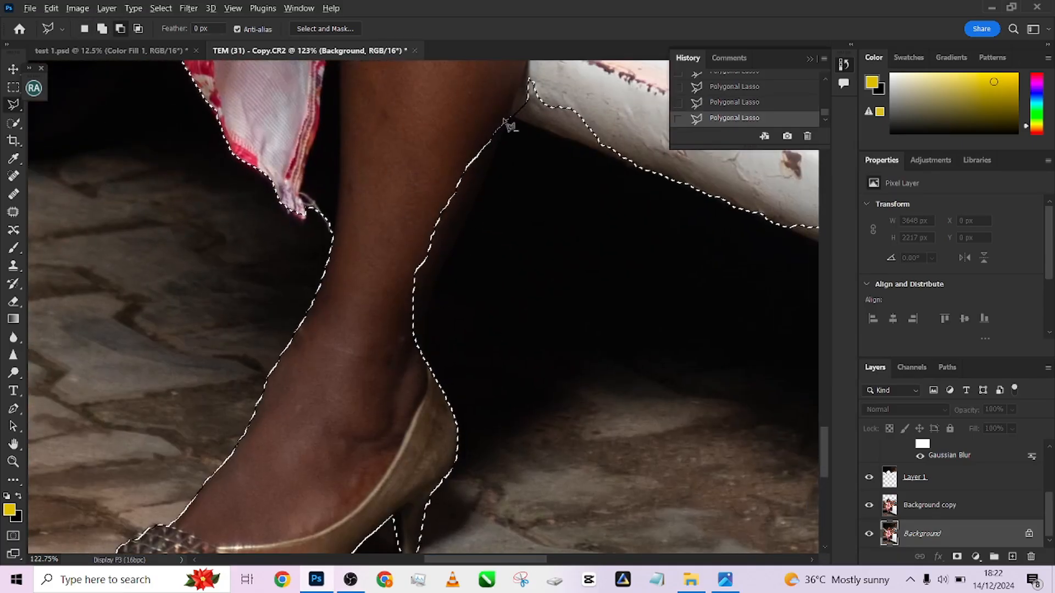
left_click(505, 121)
left_click(432, 310)
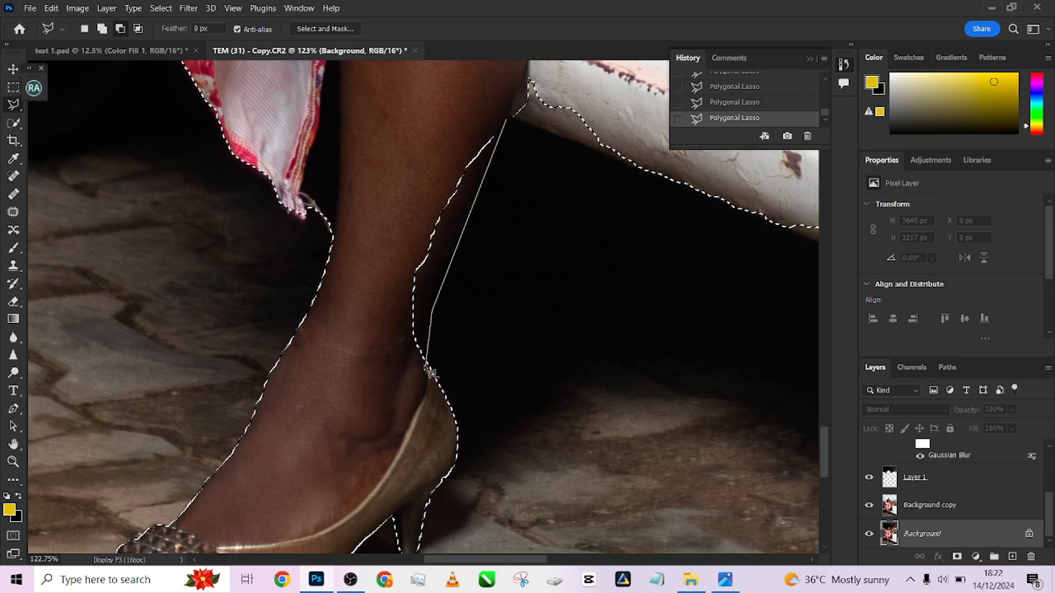
left_click(429, 375)
double_click(470, 117)
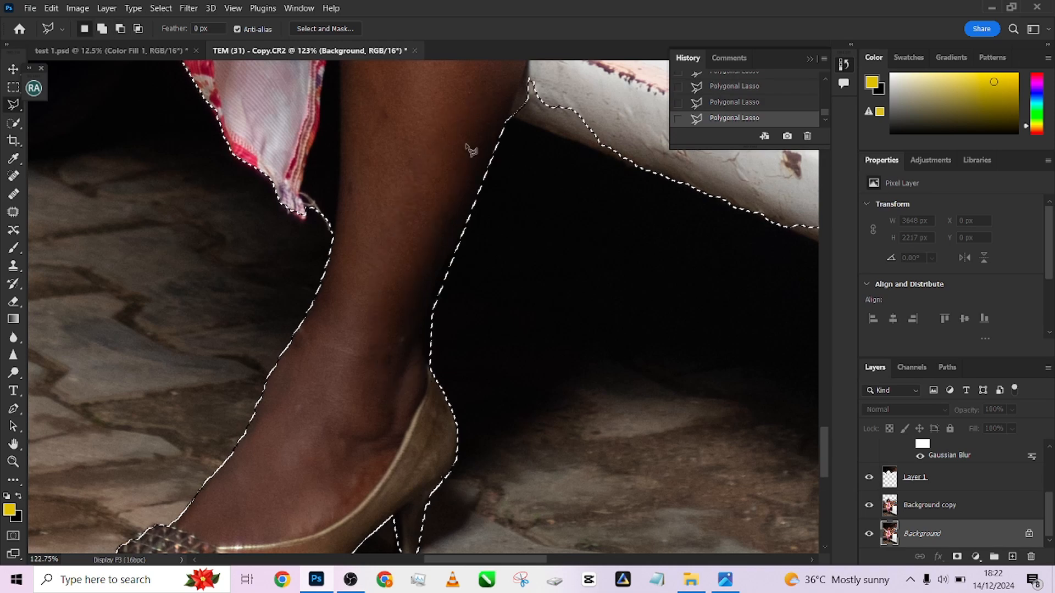
Subtract the strip of car sill from the floor selection with a straight Polygonal Lasso edge running from the calf to the image edge.
left_click_drag(403, 172, 622, 298)
scroll(623, 299, "down", 5)
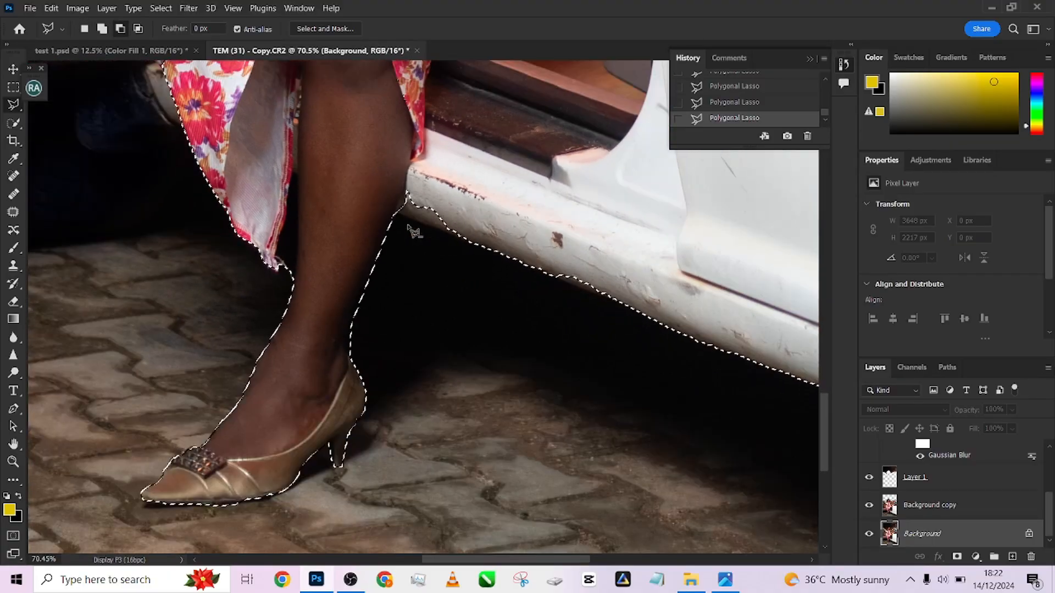
left_click(393, 215)
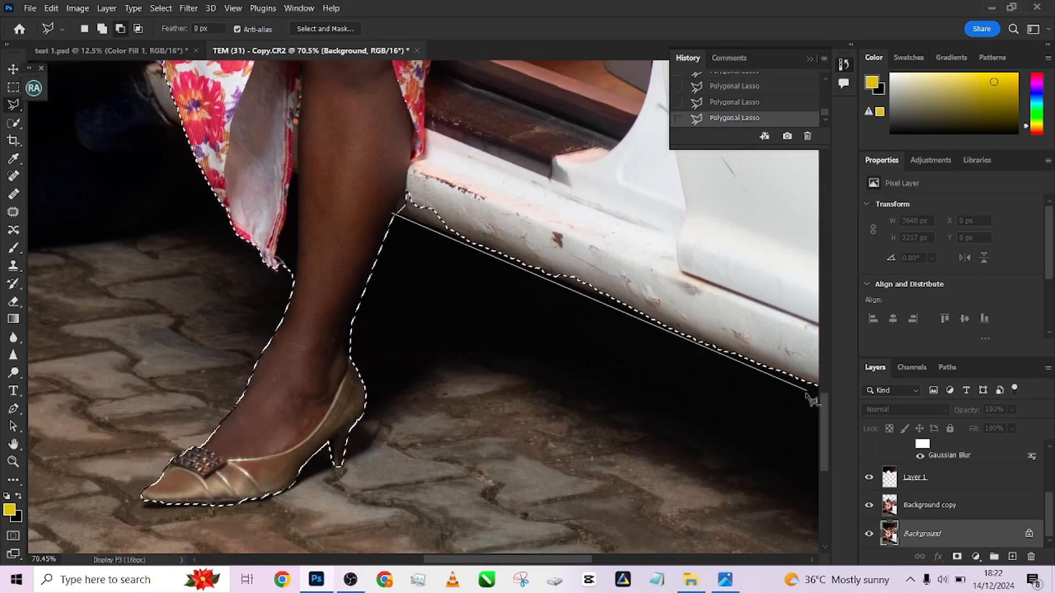
left_click_drag(724, 356, 343, 303)
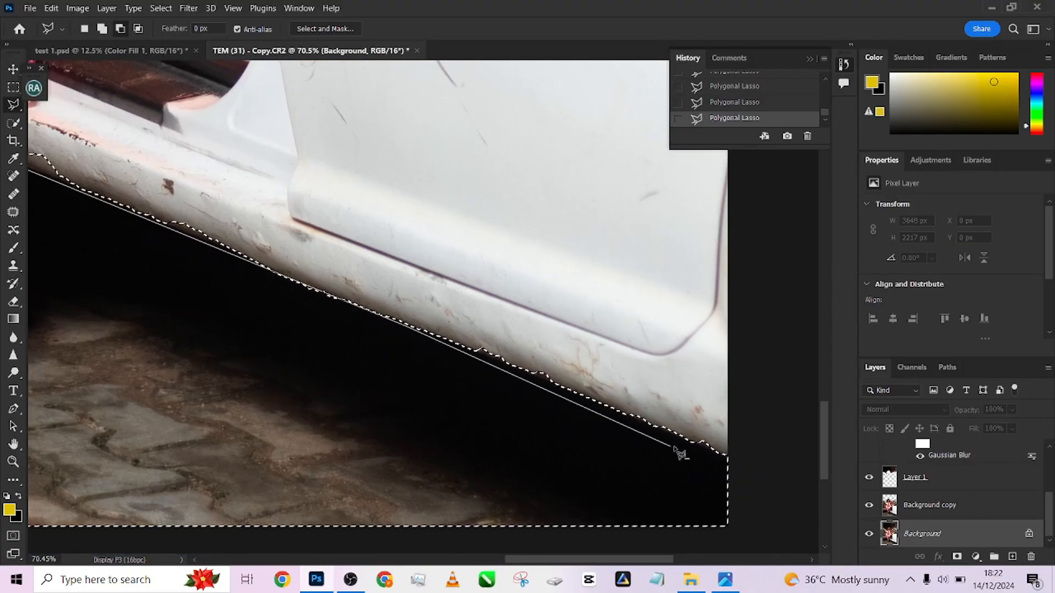
left_click(737, 464)
left_click_drag(511, 245, 765, 407)
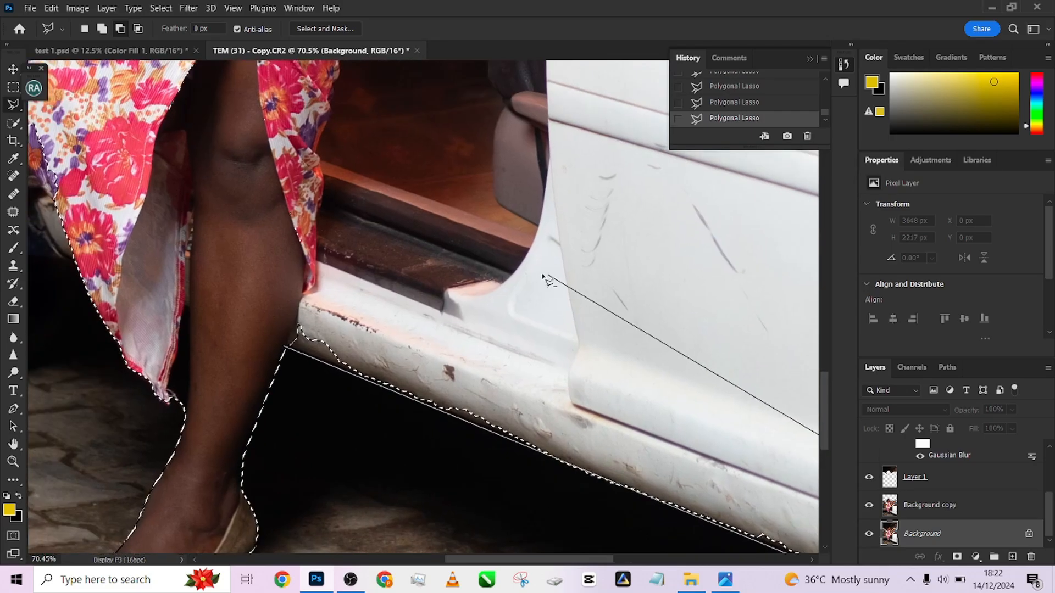
double_click(379, 246)
Subtract the leftover patch where the car sill meets the back of the calf from the floor selection with the Polygonal Lasso.
left_click(298, 283, "alt")
left_click(355, 332)
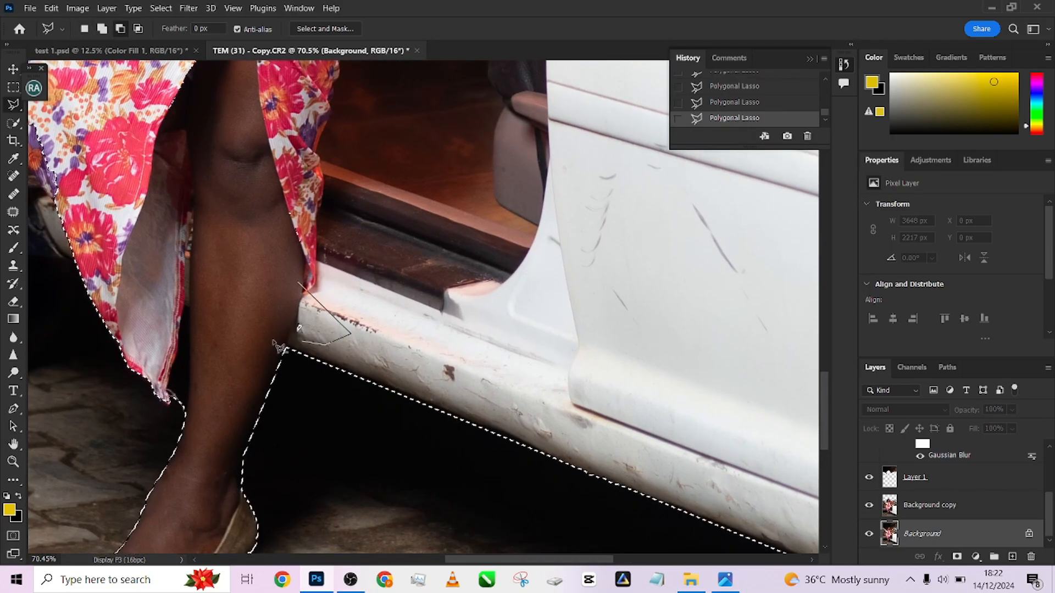
left_click(264, 341)
double_click(265, 279)
Subtract the lower edge of the open door, from the image edge to the dress, from the floor selection with a straight Polygonal Lasso edge.
left_click_drag(263, 318, 575, 388)
left_click_drag(312, 301, 572, 368)
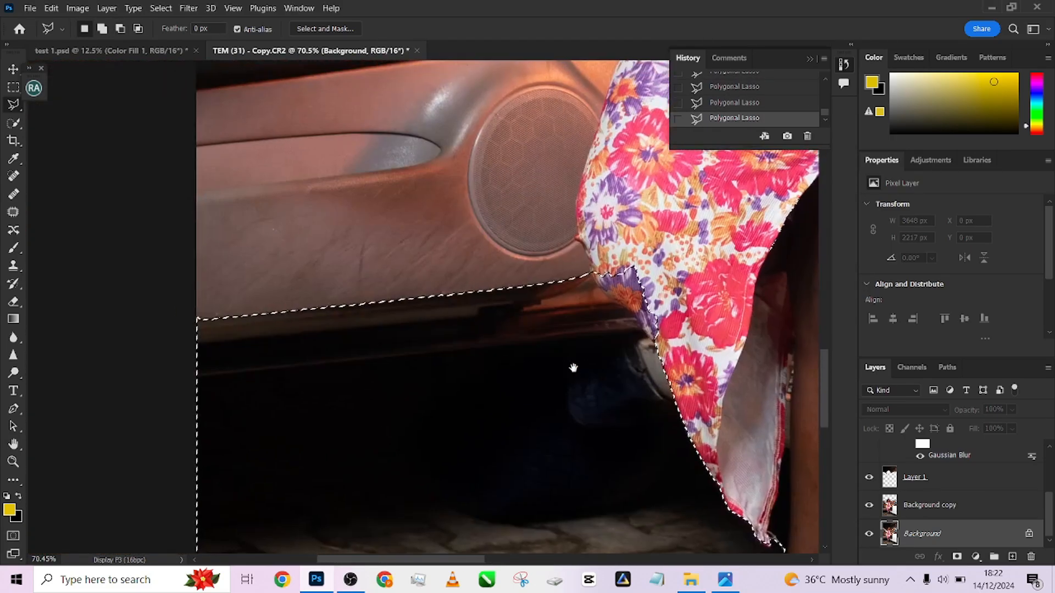
scroll(352, 295, "down", 2)
left_click(224, 363)
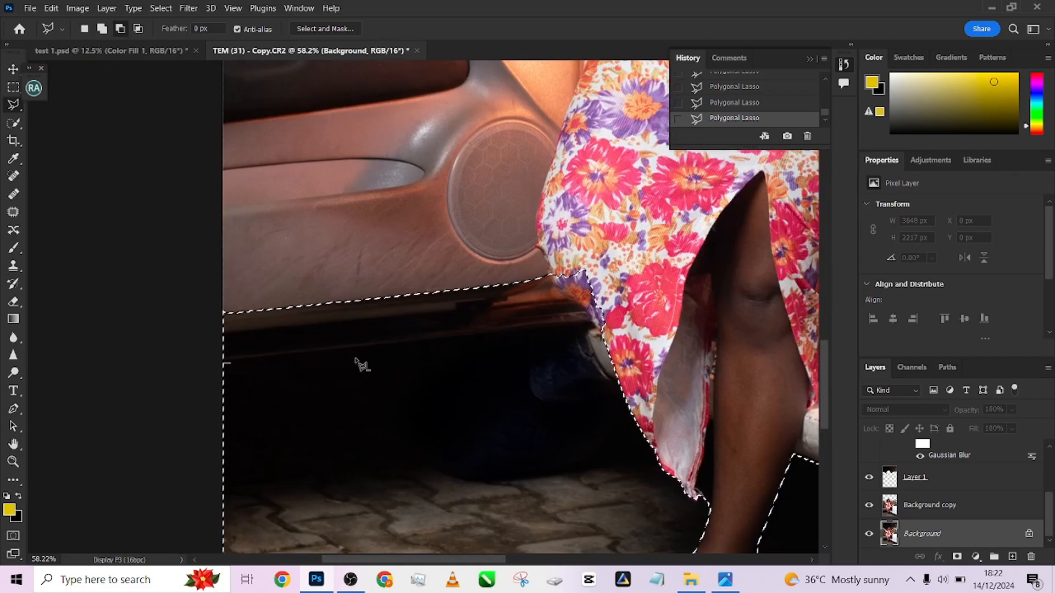
left_click(589, 323)
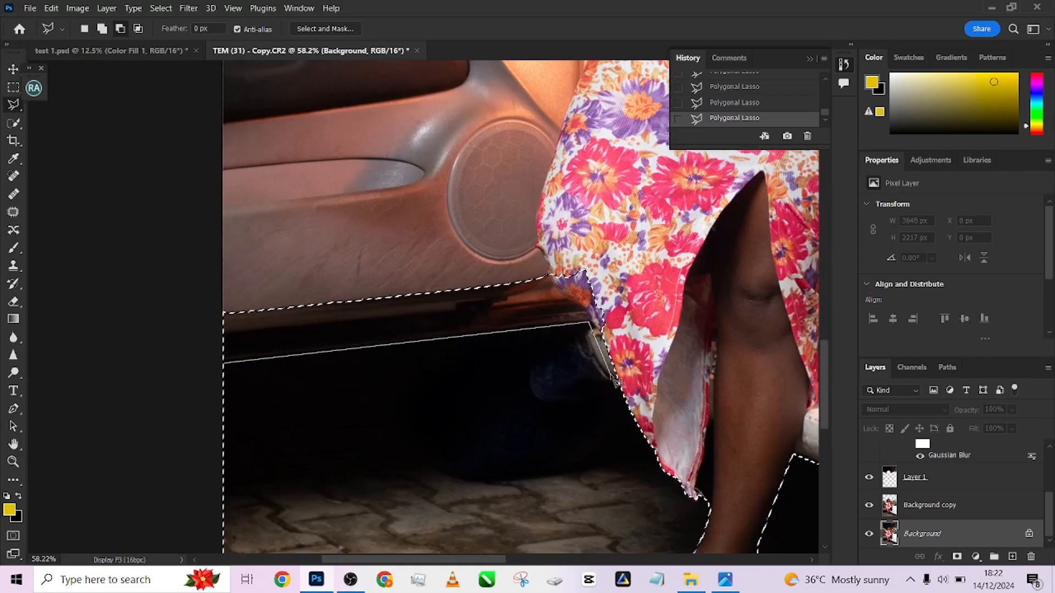
key("Escape")
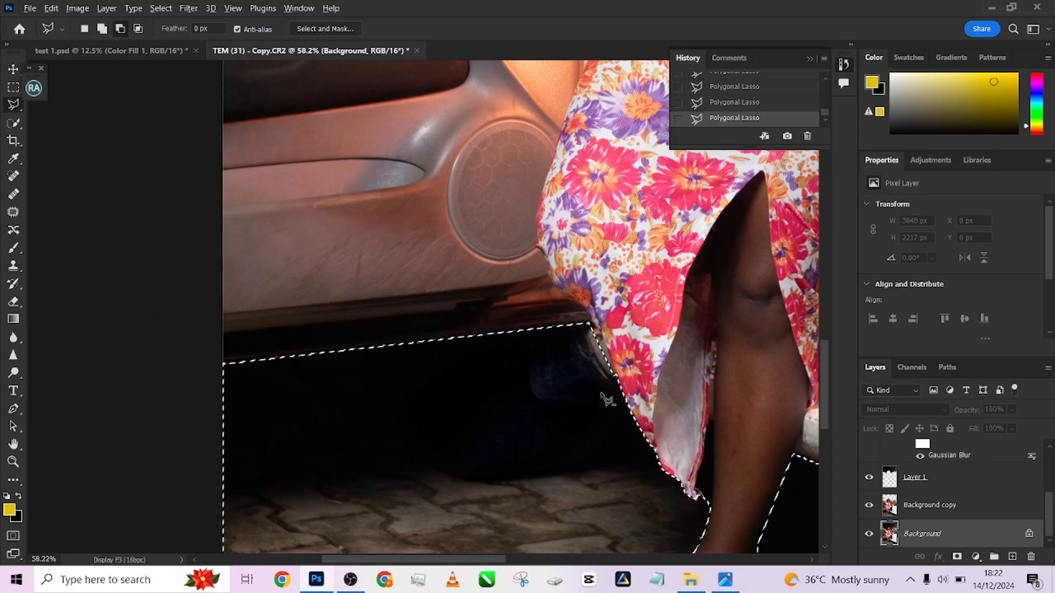
Subtract the pale object beside the dress beneath the door from the floor selection with Quick Selection at brush size 24.
left_click(13, 123)
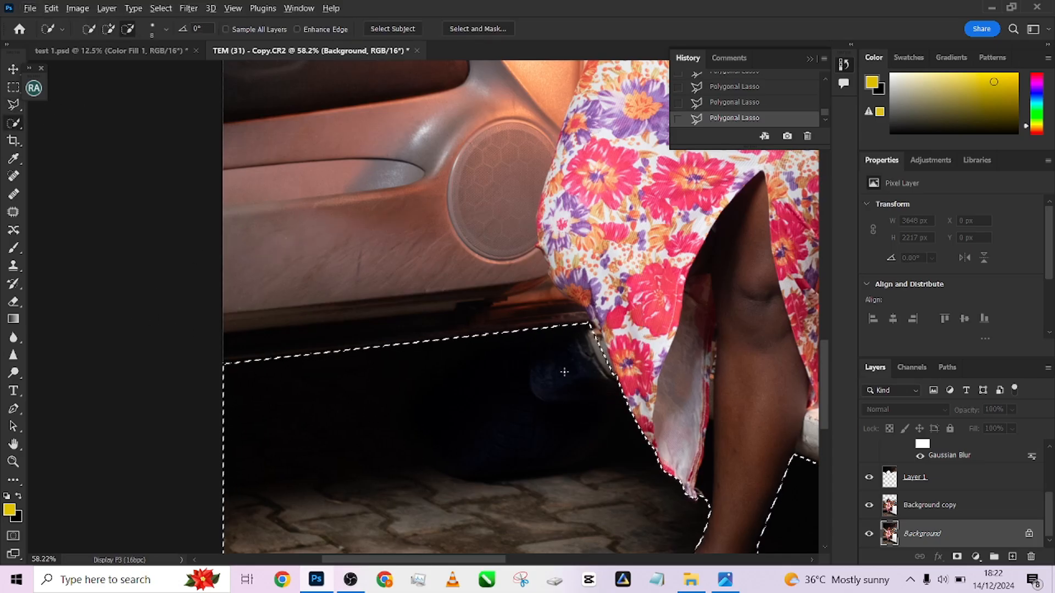
mouse_move(564, 365)
left_mouse_down()
mouse_move(514, 433)
mouse_move(473, 419)
mouse_move(478, 426)
left_mouse_up()
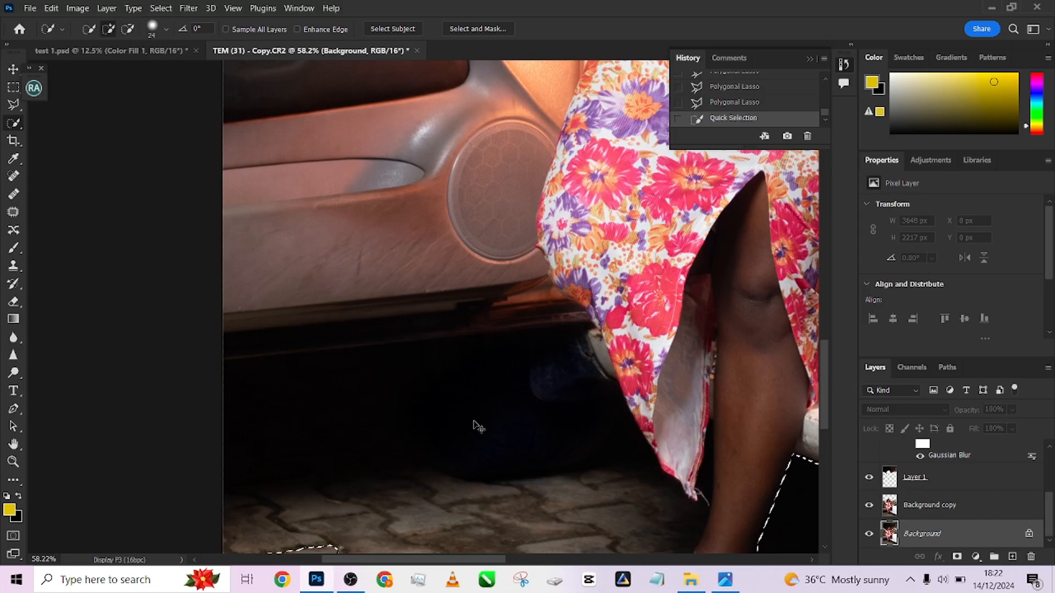
key("ctrl+z")
key("alt")
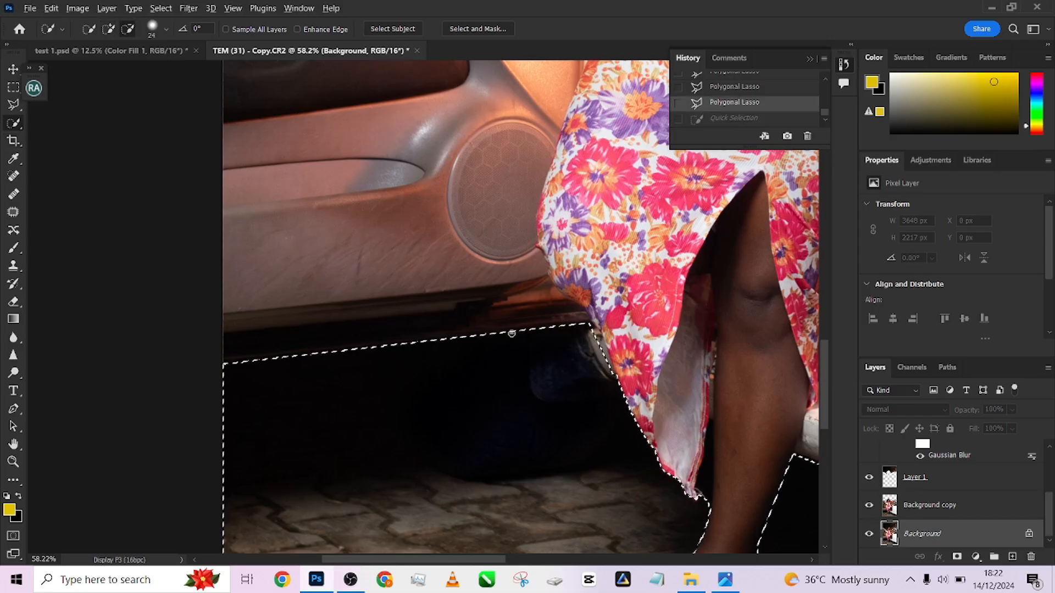
left_click_drag(586, 348, 613, 368)
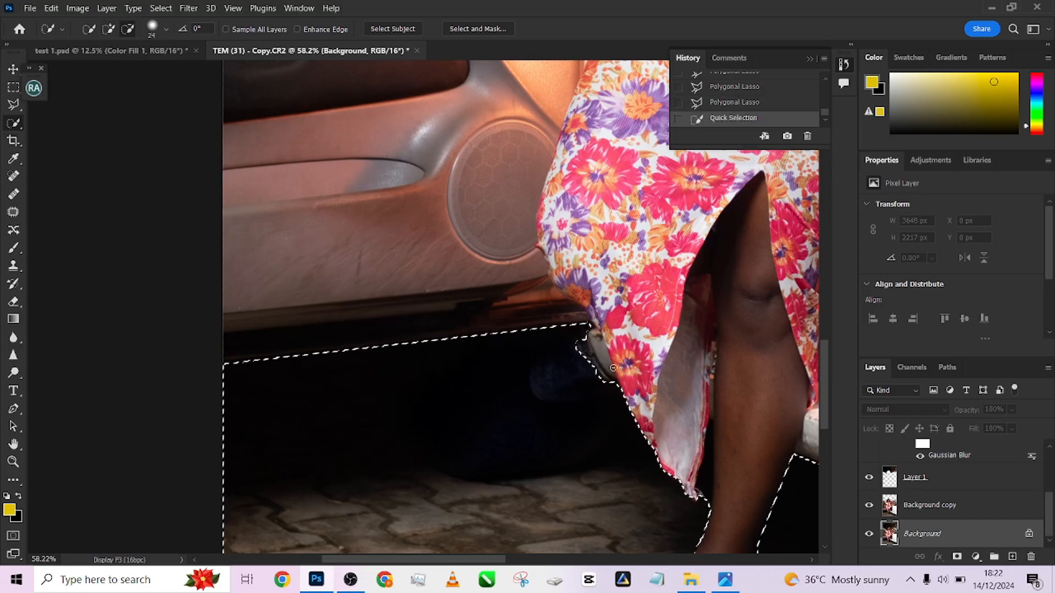
Try to subtract the dark blue object beneath the door from the floor selection with the Polygonal Lasso.
left_click(13, 104)
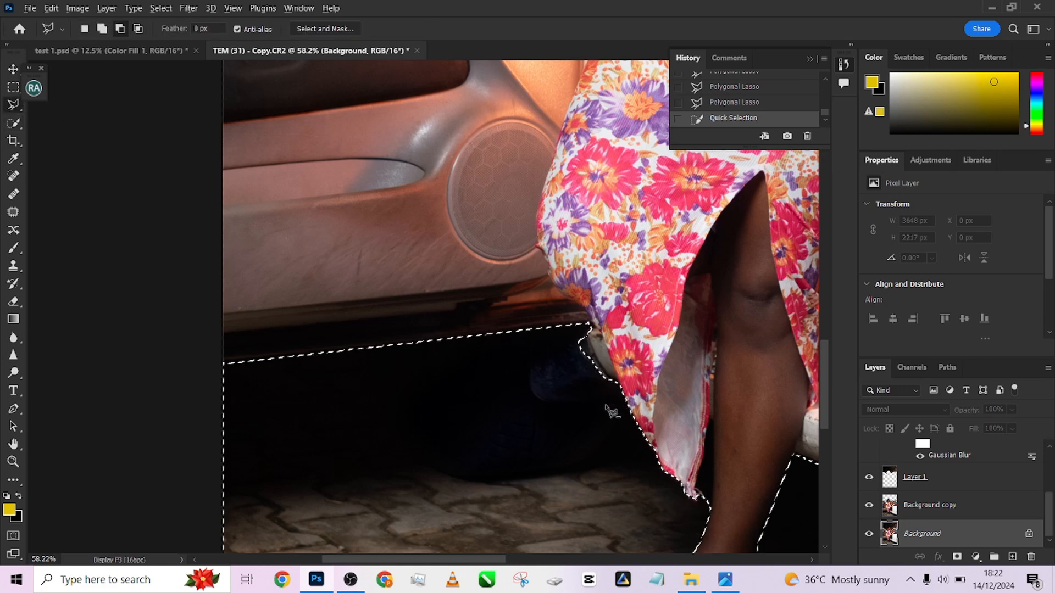
left_click(445, 475)
left_click(519, 476)
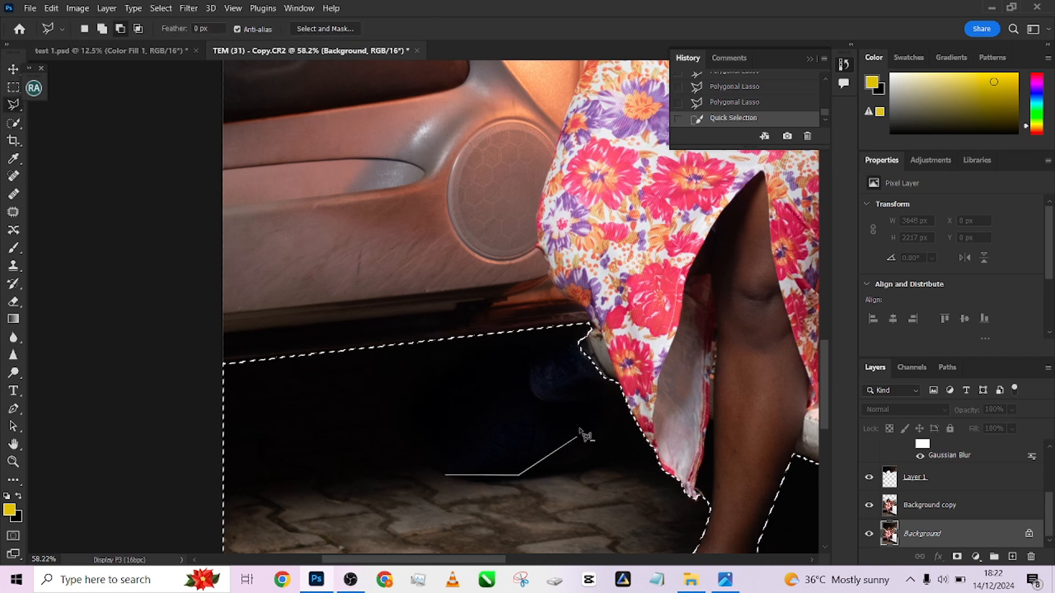
left_click(580, 427)
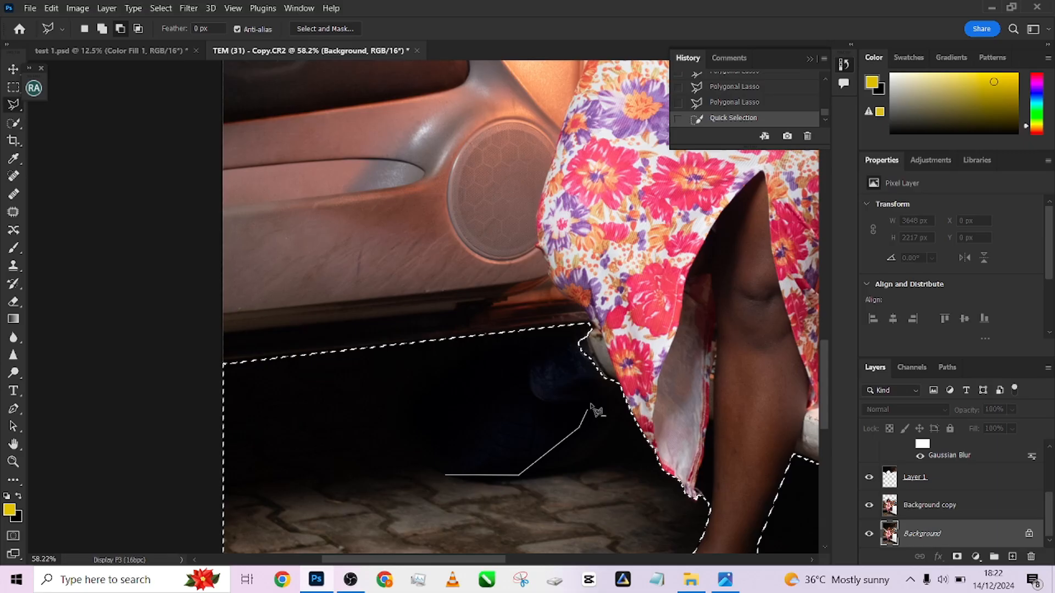
double_click(449, 423)
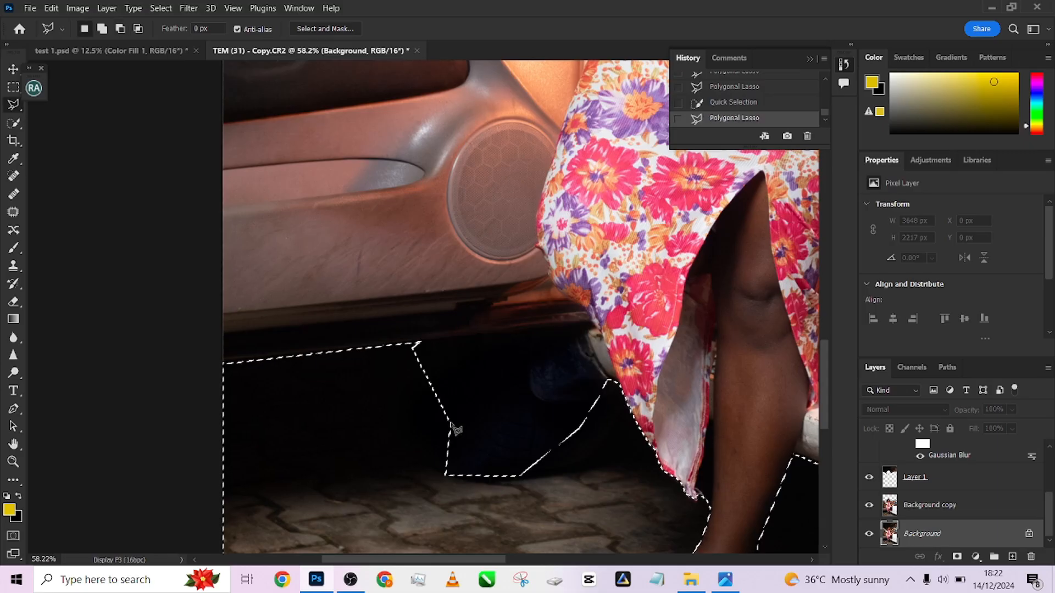
Try to add part of the dark area beneath the door back to the selection, and undo both Polygonal Lasso edits.
left_click(435, 353)
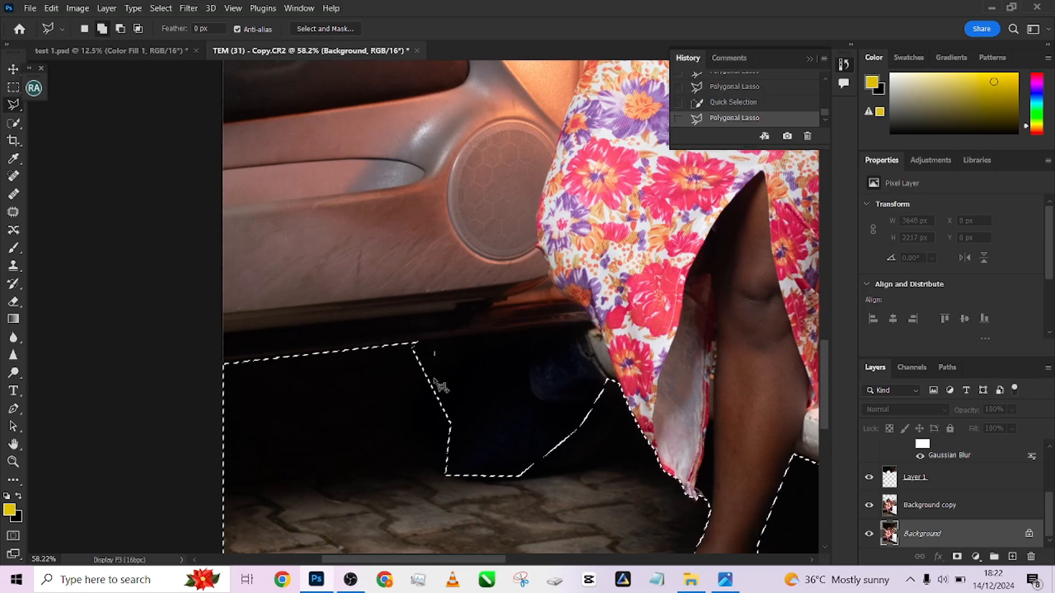
left_click(446, 471)
left_click(470, 472)
left_click(520, 434)
double_click(501, 331)
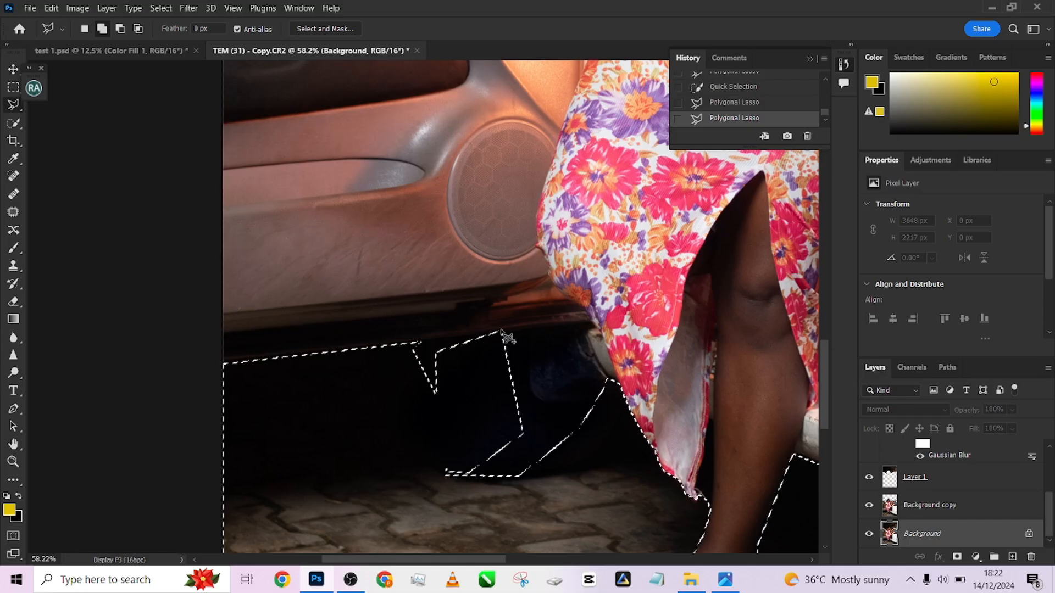
key("ctrl+z")
scroll(501, 340, "down", 3)
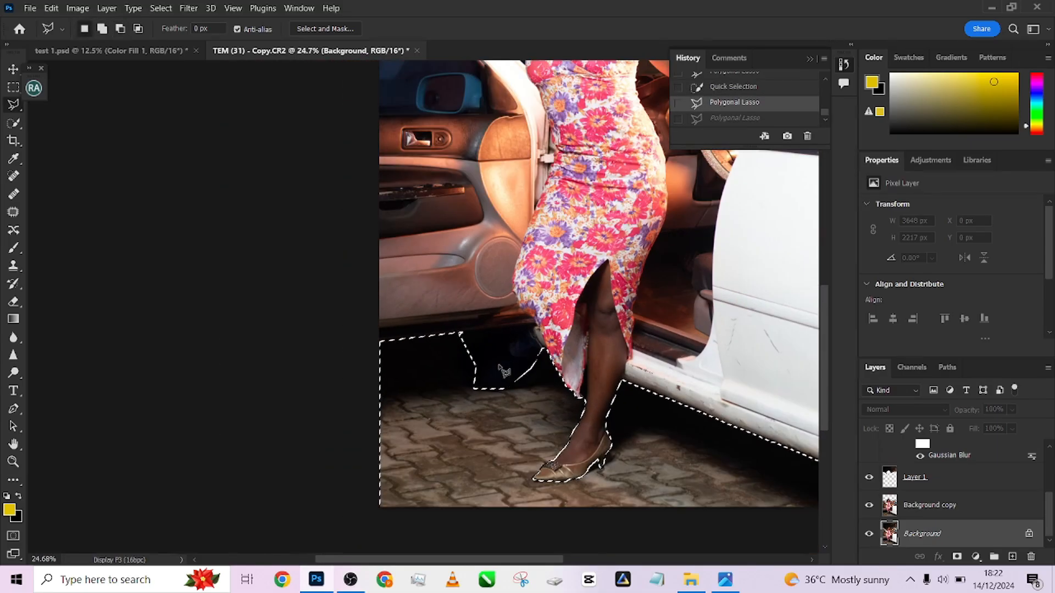
key("ctrl+z")
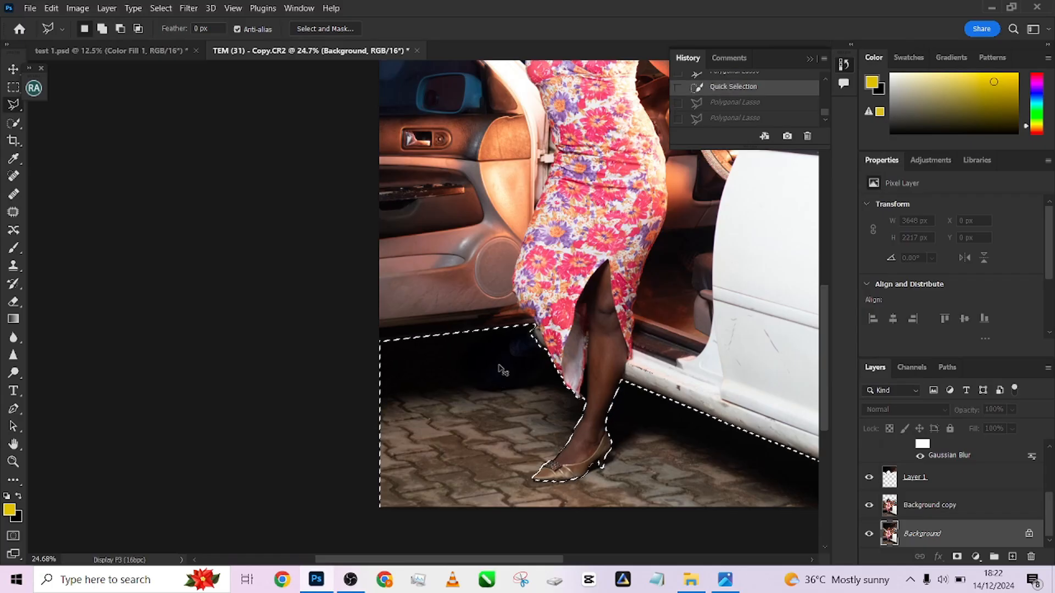
Show the Color Fill 1 layer and paint white on its mask over the selected floor with a large soft brush.
scroll(502, 369, "down", 3)
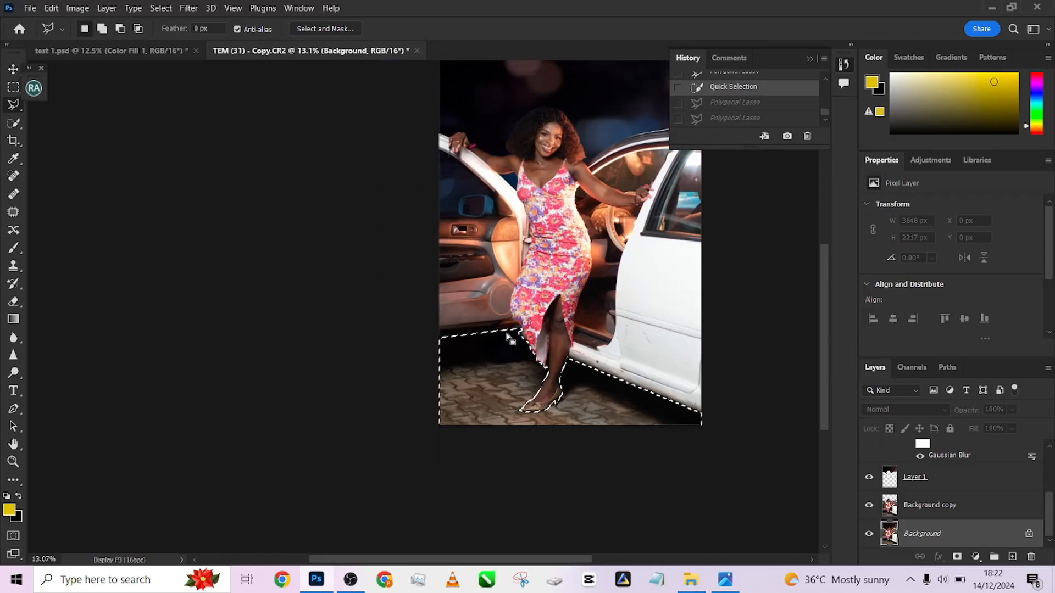
scroll(566, 417, "down", 2)
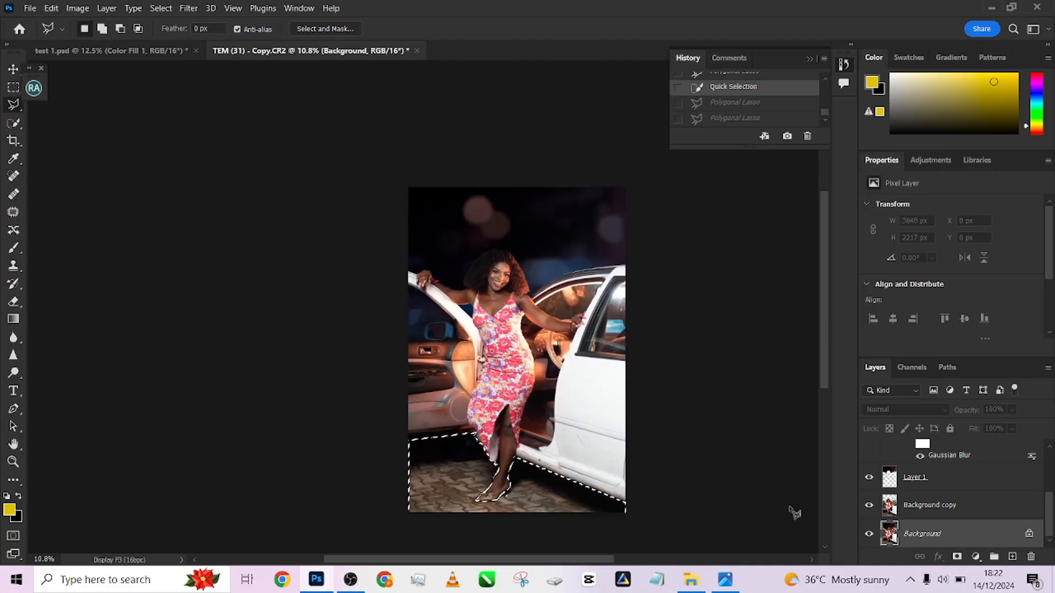
scroll(928, 518, "up", 3)
left_click(922, 459)
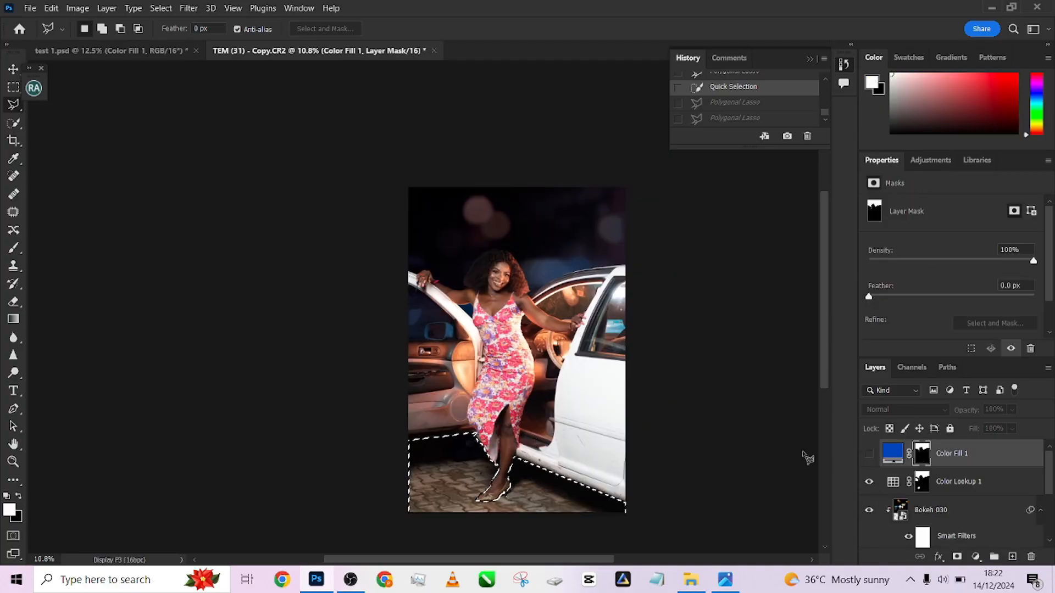
key("b")
left_click(869, 455)
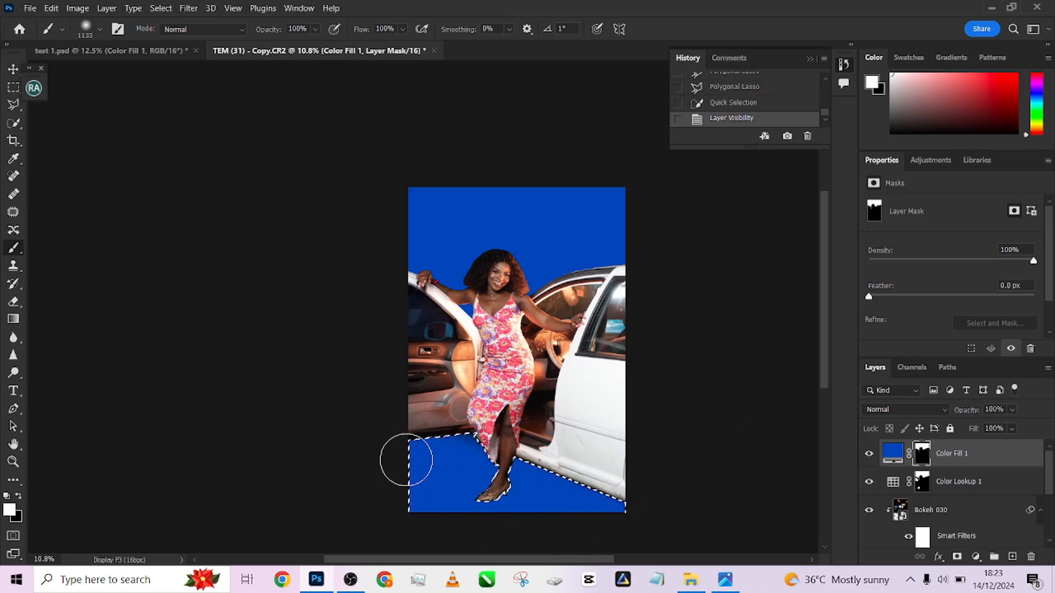
left_click_drag(384, 454, 384, 459)
Paint black on the Color Fill 1 mask along the floor beneath the car and door with the soft brush, and deselect.
key("x")
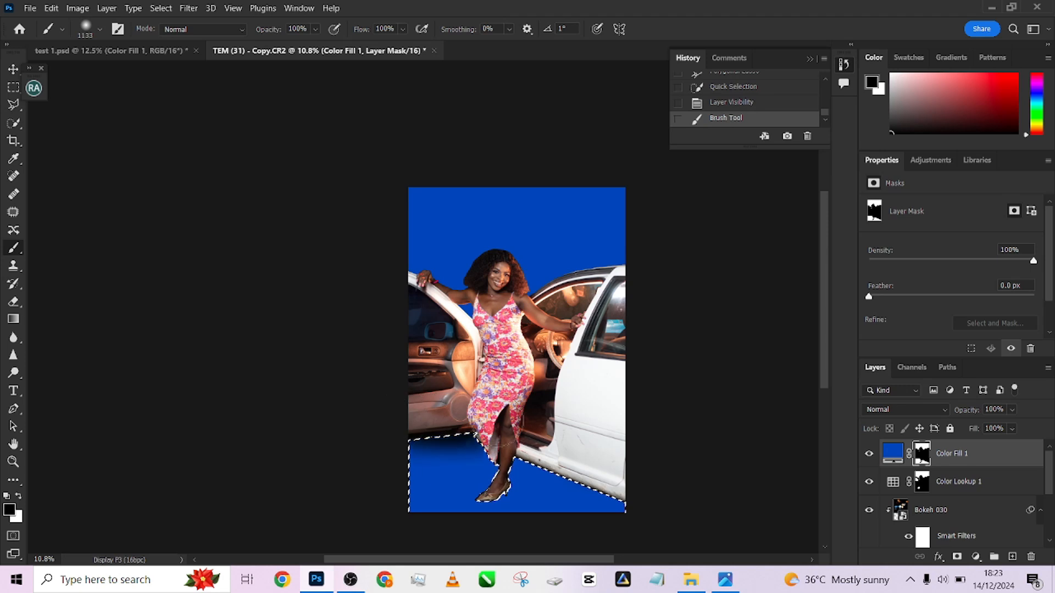
left_click(517, 437)
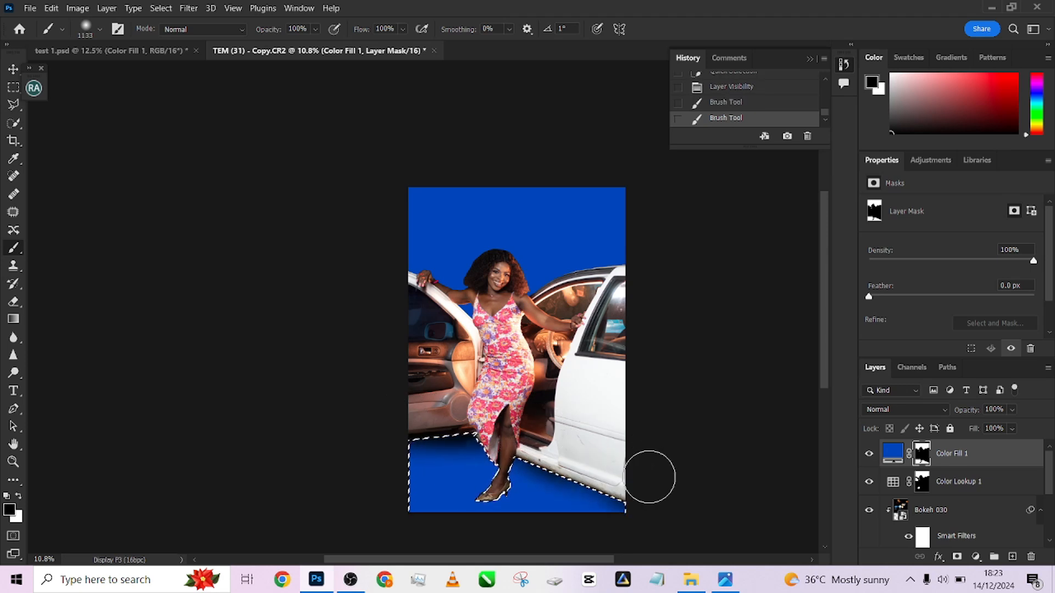
left_click(592, 457)
left_click(475, 407)
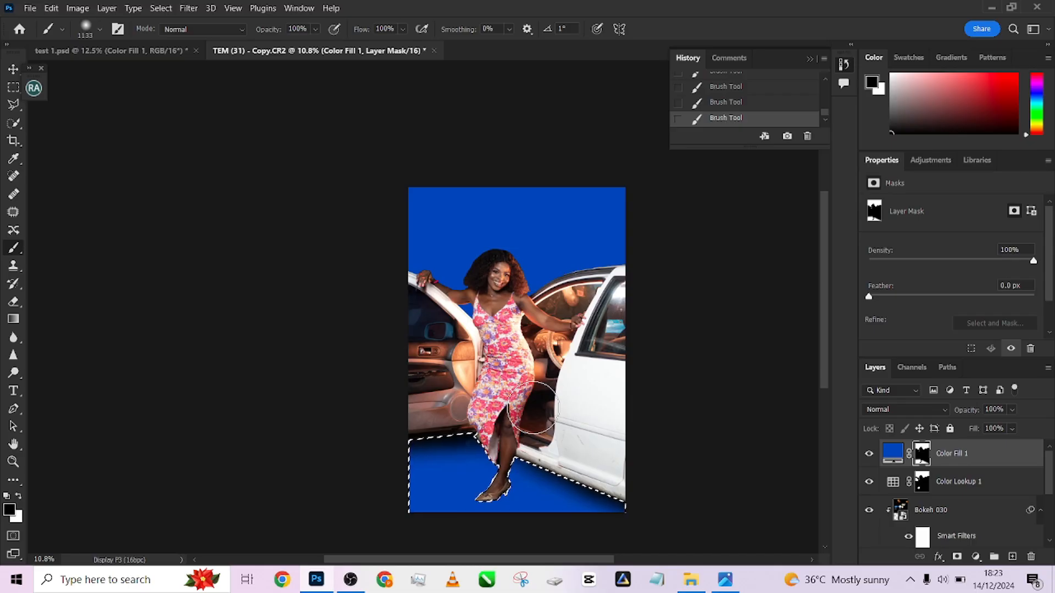
key("ctrl+d")
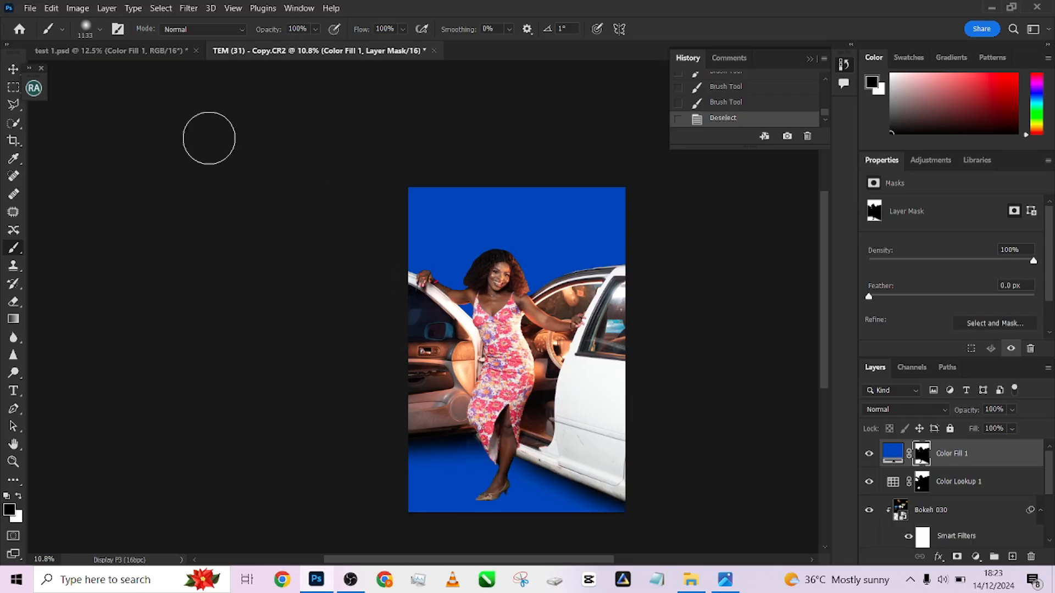
Check the blue fill's settings in test 1.psd, and set Color Fill 1 in TEM (31) - Copy.CR2 to Color blending with adjusted opacity.
left_click(108, 52)
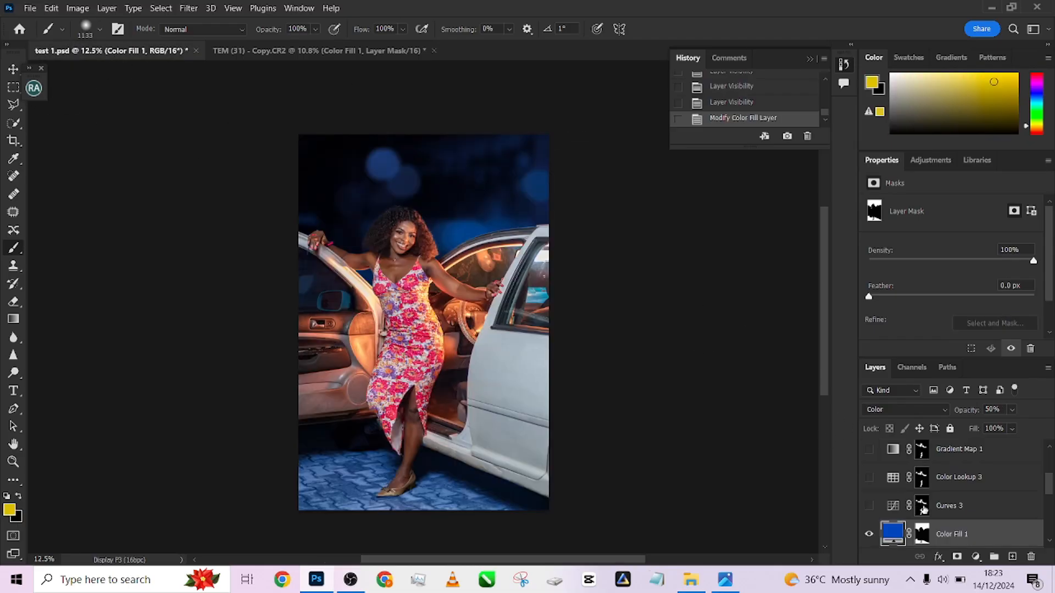
left_click(281, 50)
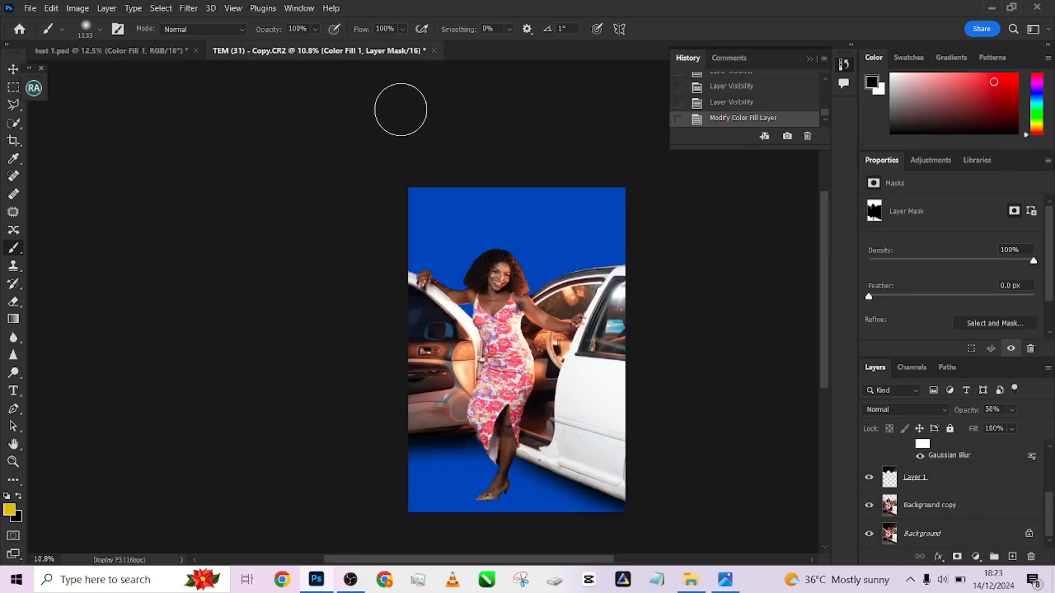
left_click(894, 409)
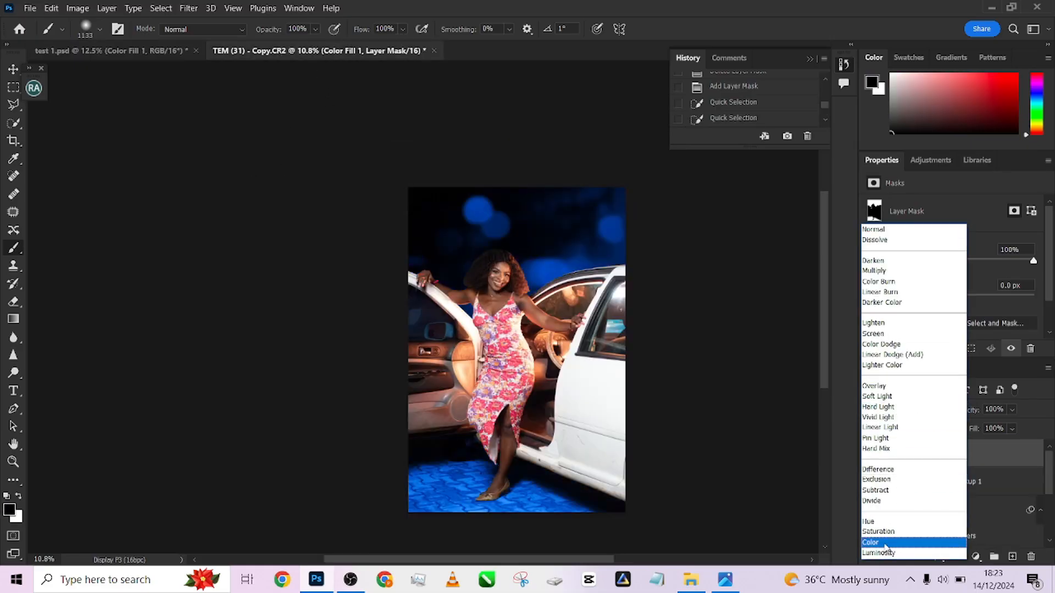
left_click(885, 545)
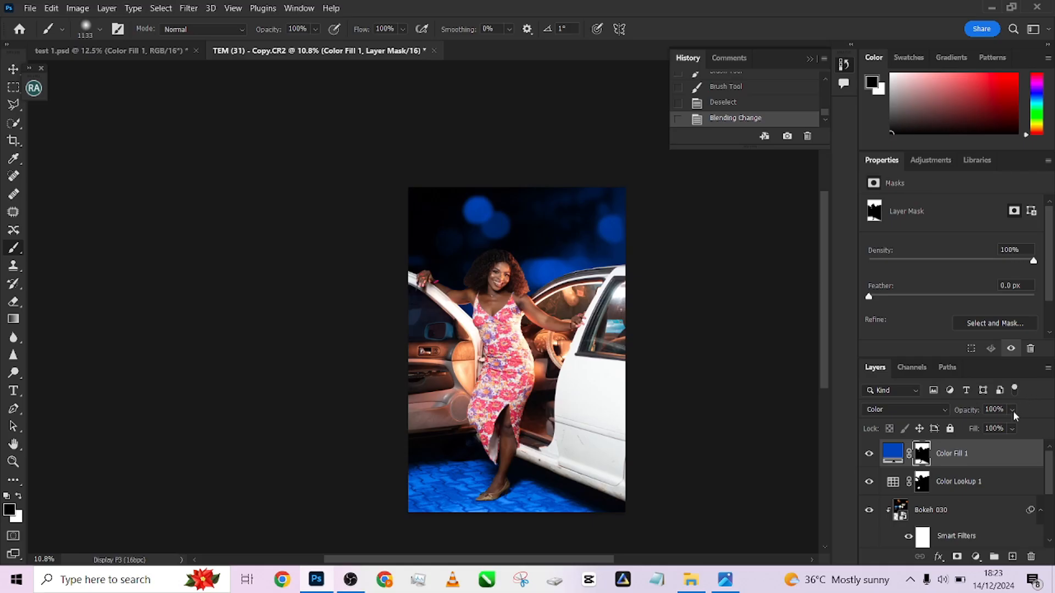
left_click_drag(1004, 429, 1000, 431)
Compare test 1.psd with and without its Color Fill 1 layer by toggling the layer's visibility.
left_click(133, 52)
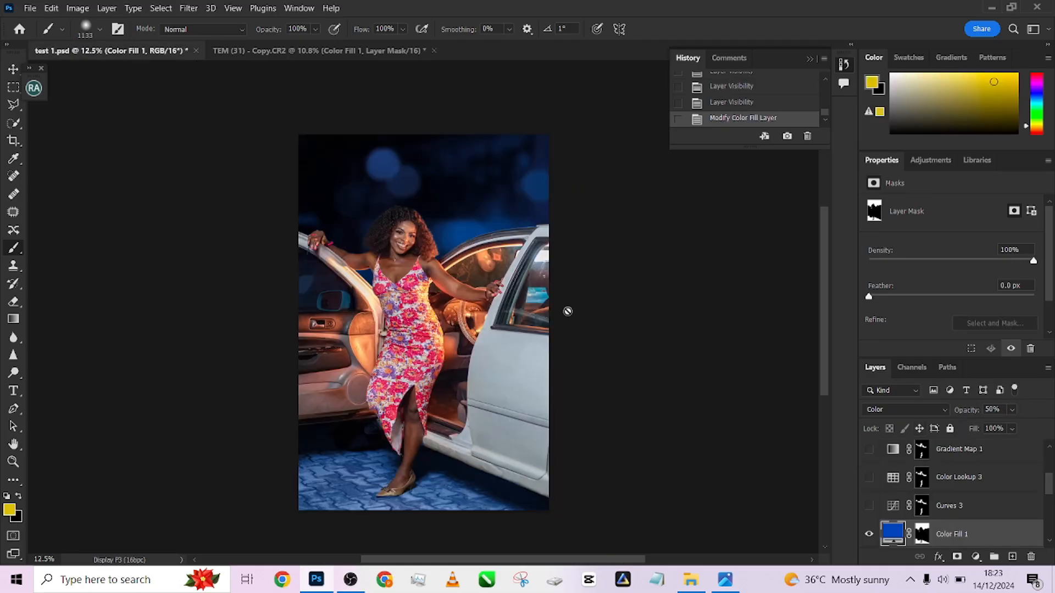
left_click(871, 537)
left_click(871, 538)
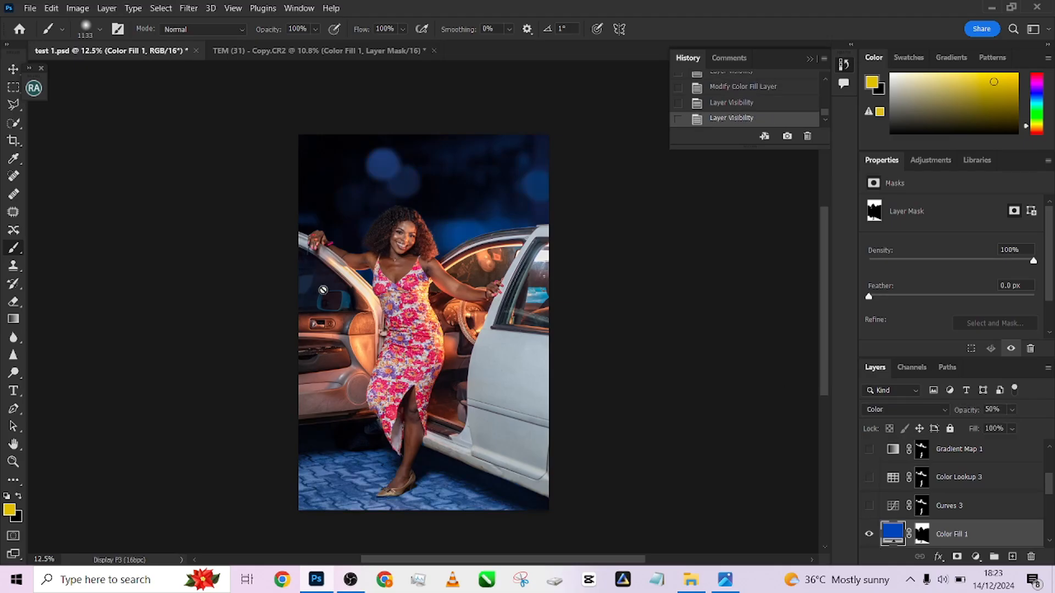
In TEM (31) - Copy.CR2, compare the image with and without Color Fill 1, and set that layer's opacity to 47%.
left_click(266, 51)
left_click(867, 454)
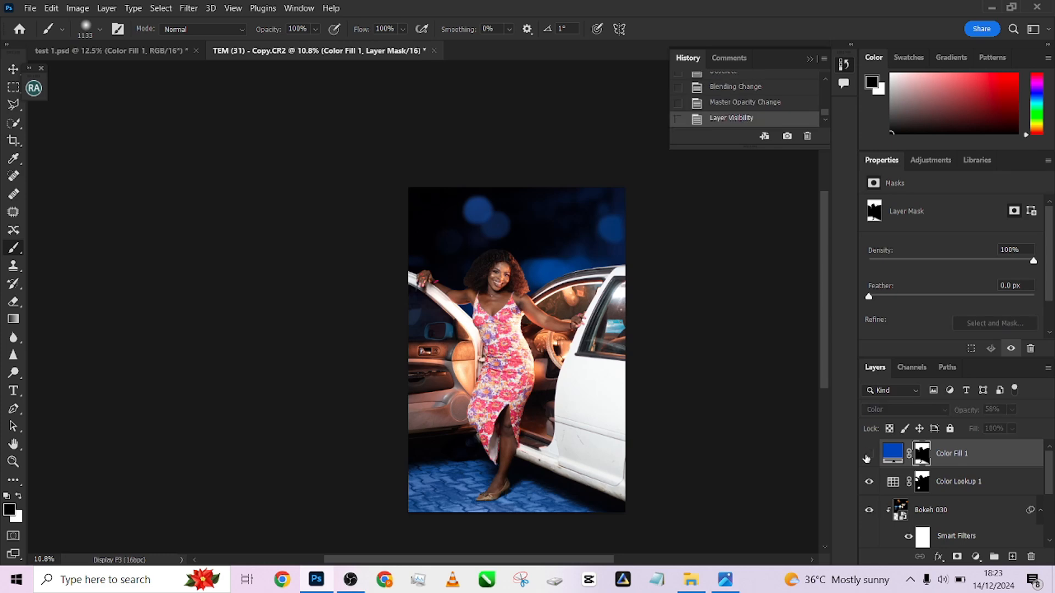
left_click(867, 454)
left_click_drag(1012, 410, 1010, 426)
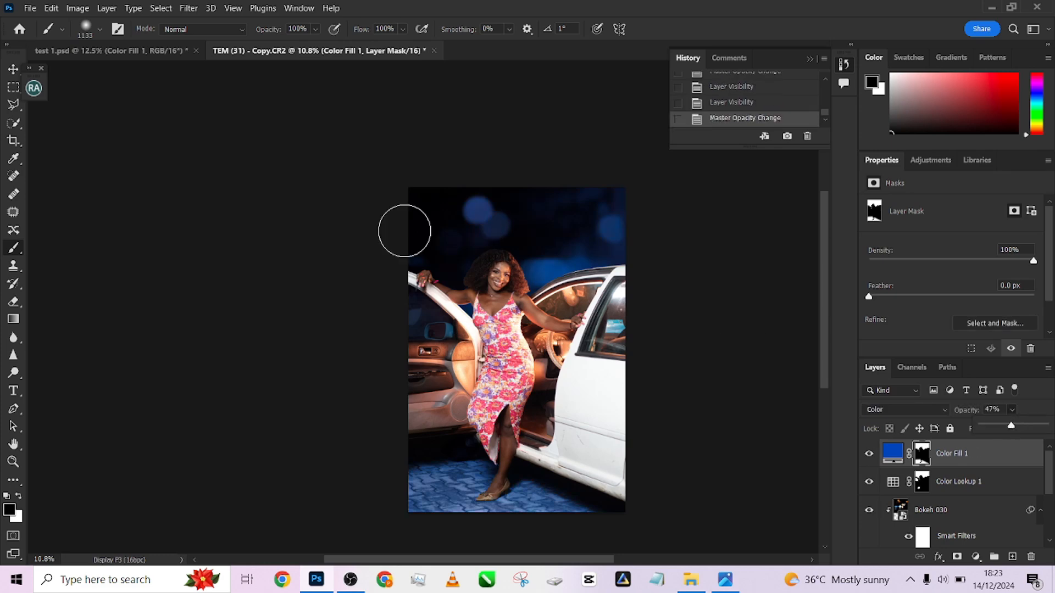
In test 1.psd, compare the image with and without the Curves 3 layer by toggling its visibility.
left_click(121, 51)
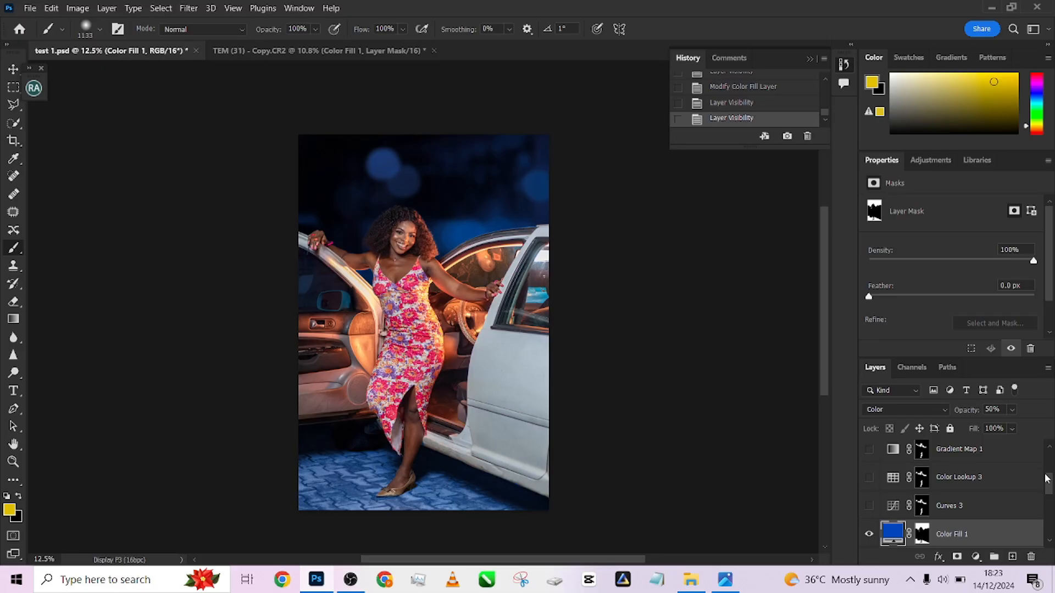
left_click(869, 506)
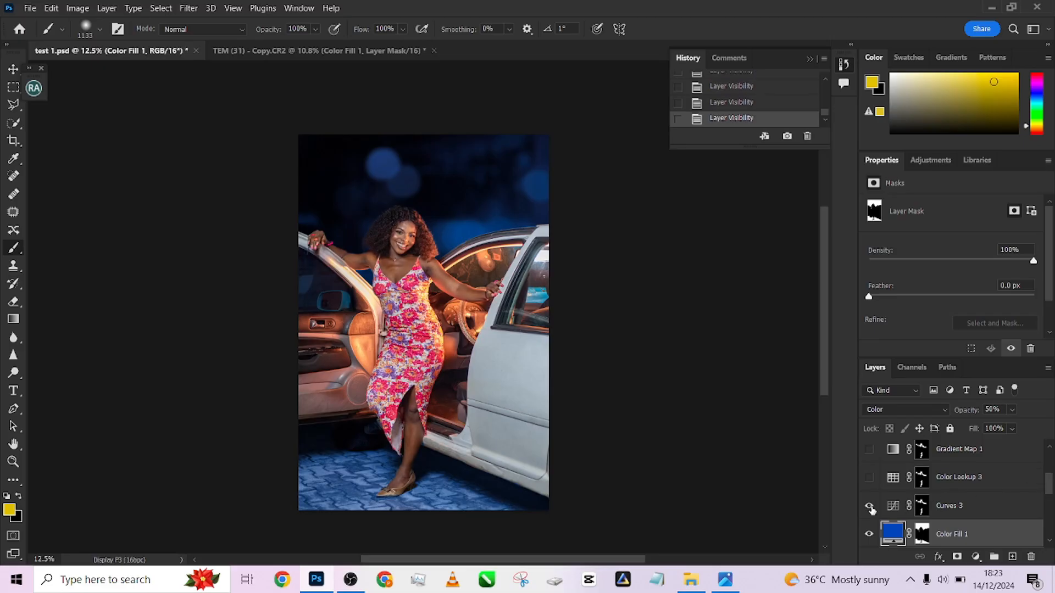
mouse_move(1049, 487)
left_mouse_down()
mouse_move(1049, 473)
mouse_move(1050, 488)
left_mouse_up()
left_click(871, 508)
left_click(871, 508)
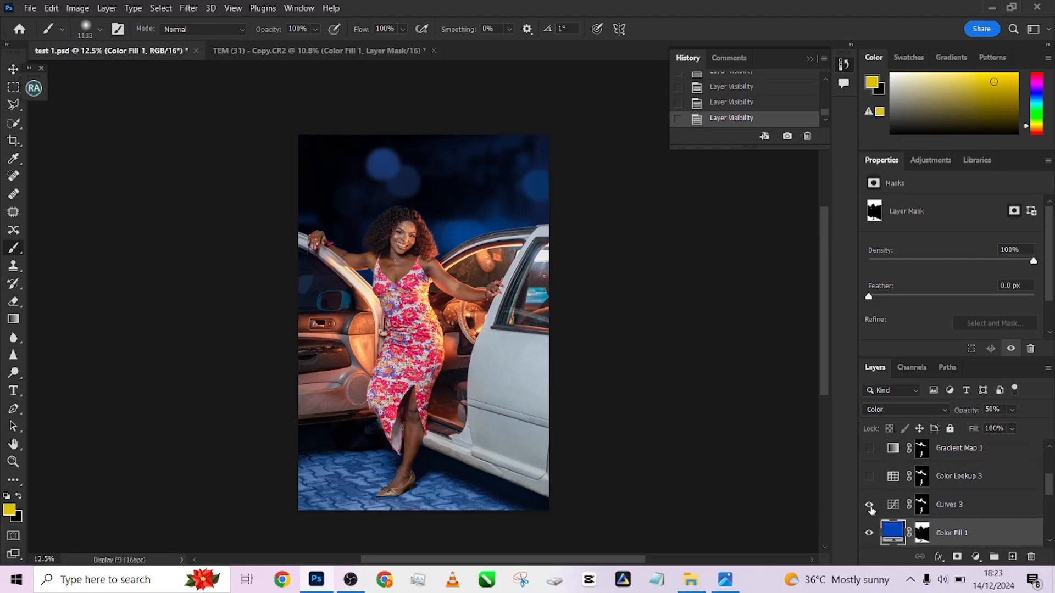
left_click(870, 508)
left_click(870, 508)
left_click(869, 506)
In TEM (31) - Copy.CR2, select the woman's face, neck and chest skin on Background copy with the Quick Selection tool.
left_click(269, 53)
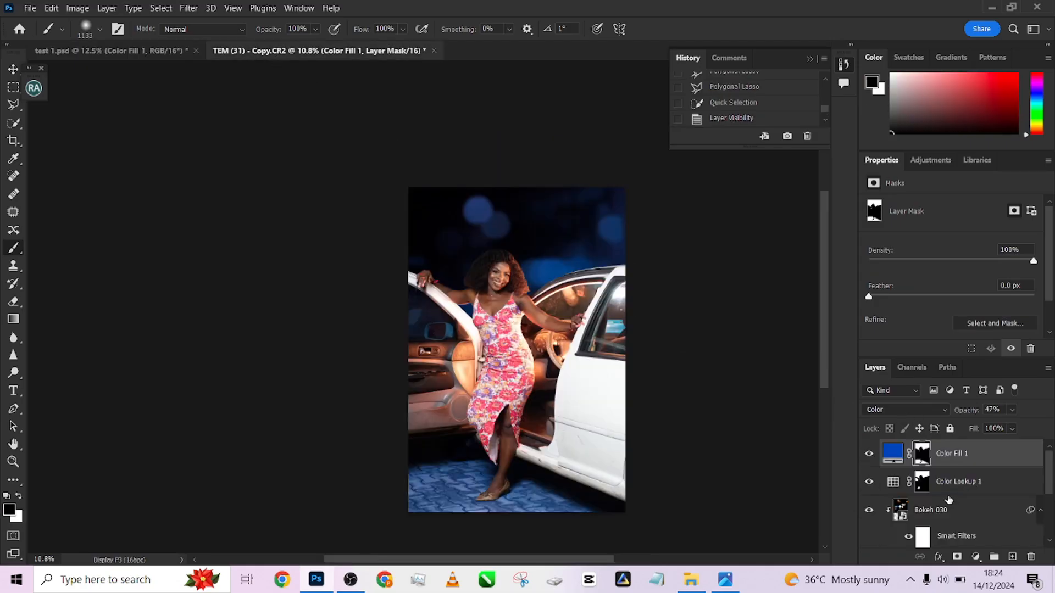
scroll(948, 500, "down", 3)
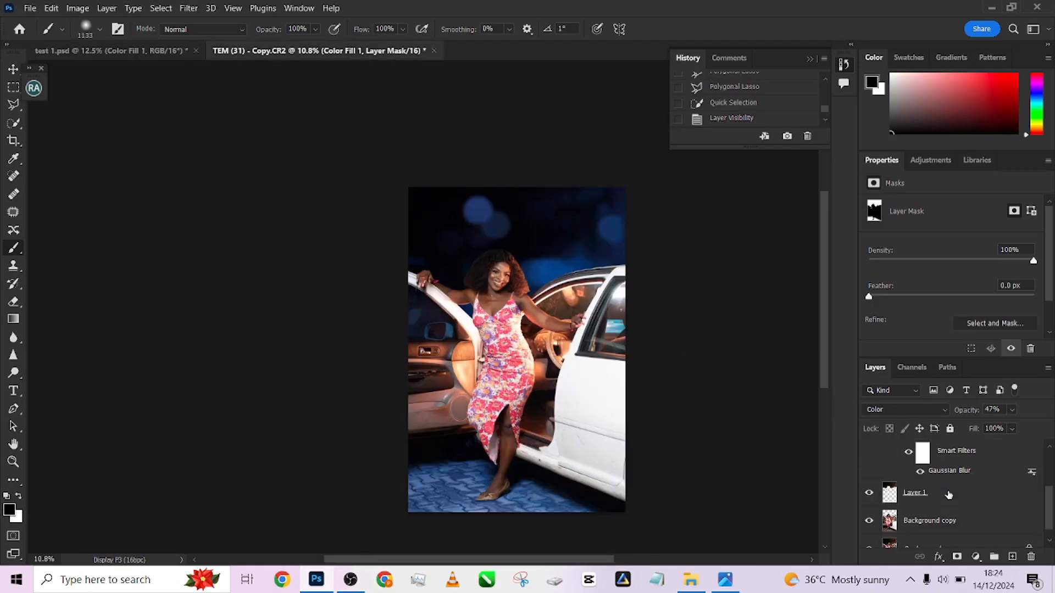
scroll(930, 516, "down", 1)
left_click(933, 509)
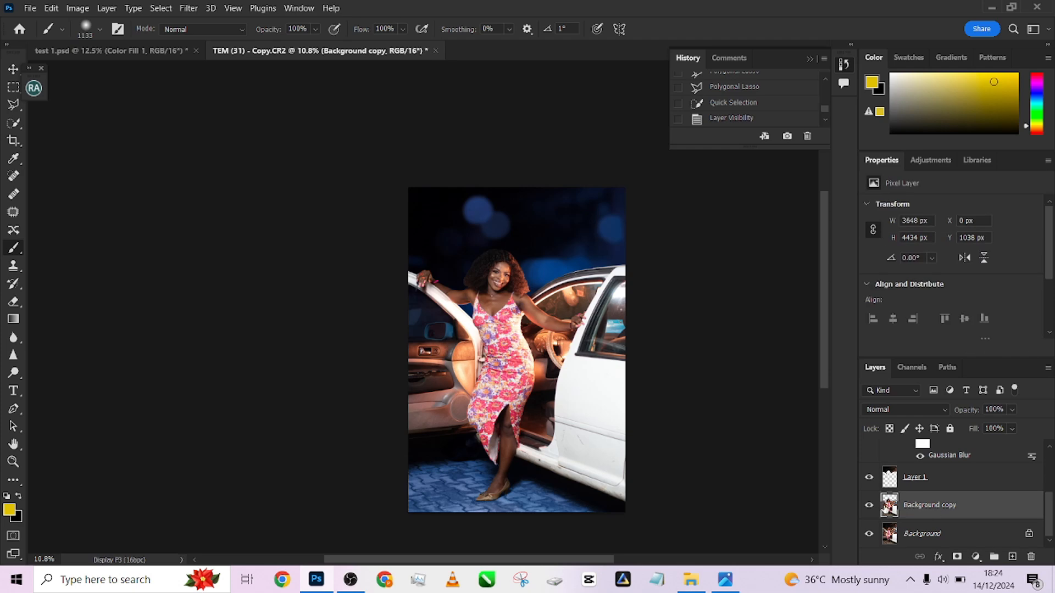
left_click(13, 124)
scroll(516, 249, "up", 5)
left_click_drag(456, 307, 456, 404)
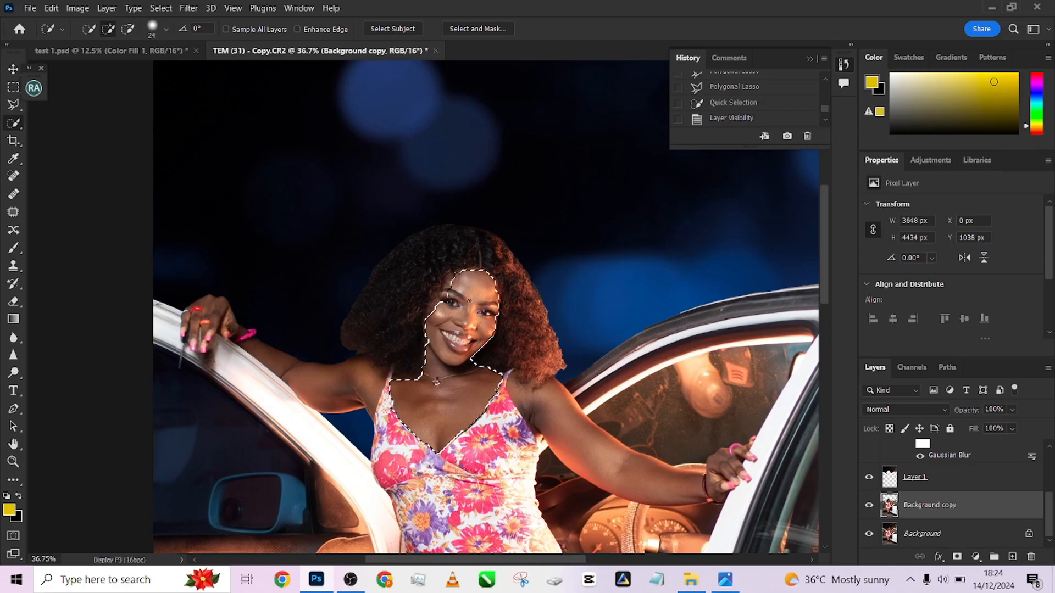
mouse_move(461, 287)
left_mouse_down()
mouse_move(353, 346)
mouse_move(369, 345)
mouse_move(407, 277)
mouse_move(472, 245)
mouse_move(534, 301)
mouse_move(526, 358)
mouse_move(409, 365)
left_mouse_up()
left_click_drag(436, 320, 435, 312)
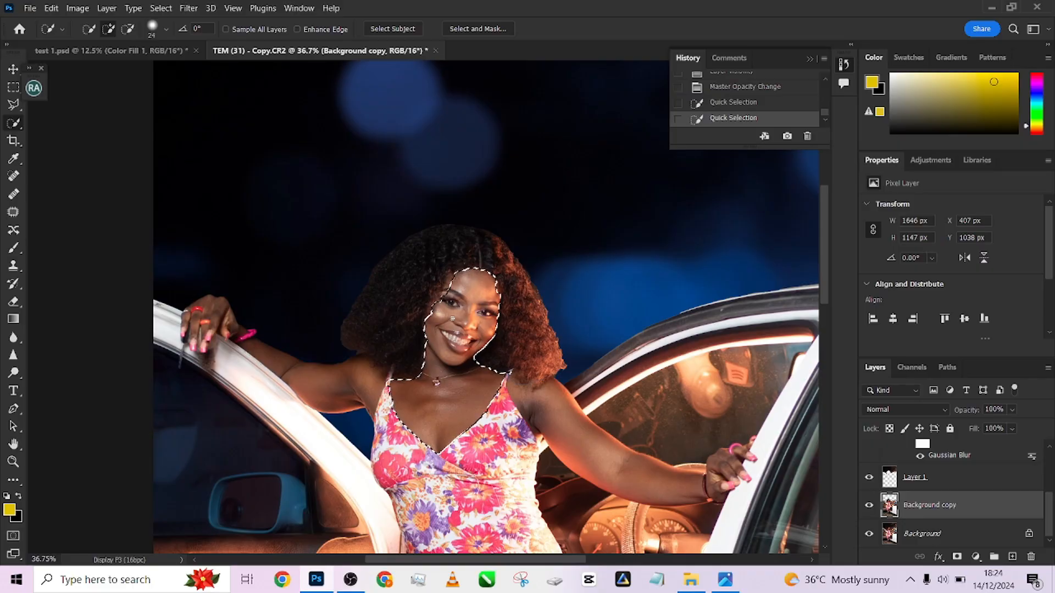
left_click_drag(420, 369, 405, 381)
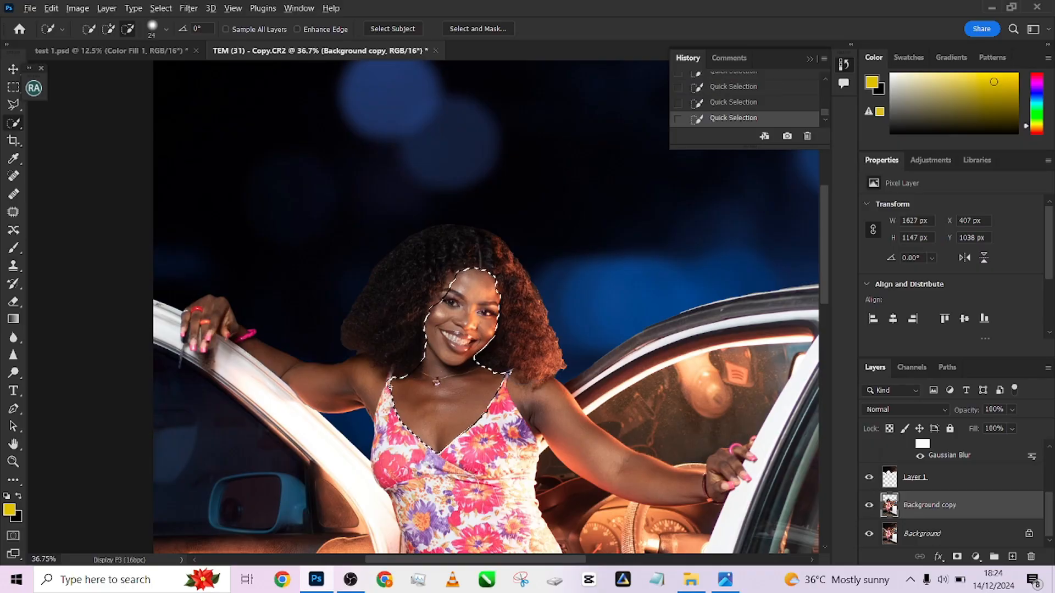
Add both of the woman's arms and hands to the skin selection.
mouse_move(351, 403)
left_mouse_down()
mouse_move(301, 378)
mouse_move(211, 316)
left_mouse_up()
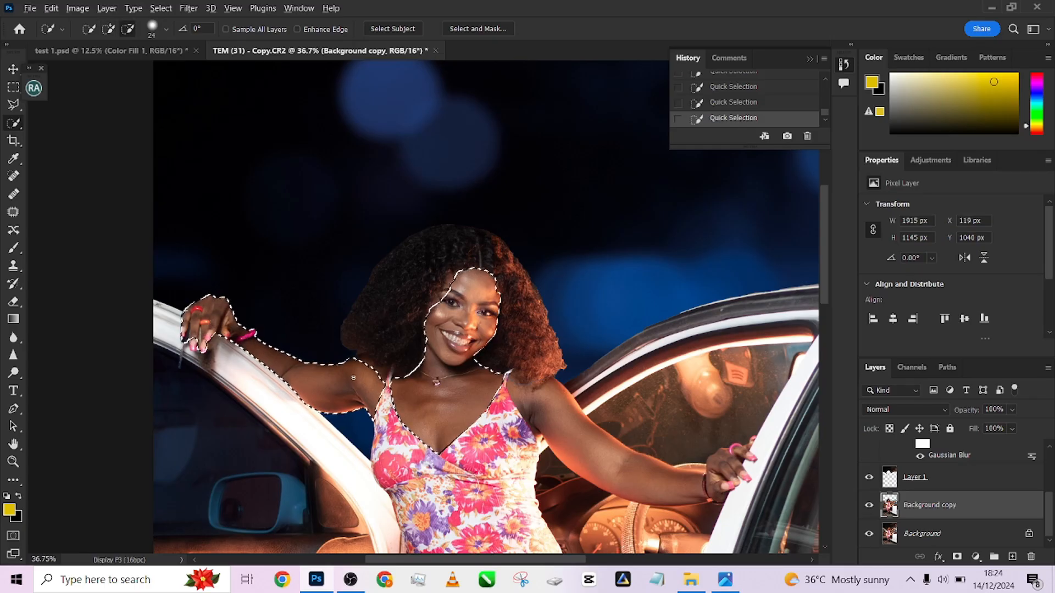
mouse_move(564, 404)
left_mouse_down()
mouse_move(495, 330)
mouse_move(644, 410)
mouse_move(634, 441)
left_mouse_up()
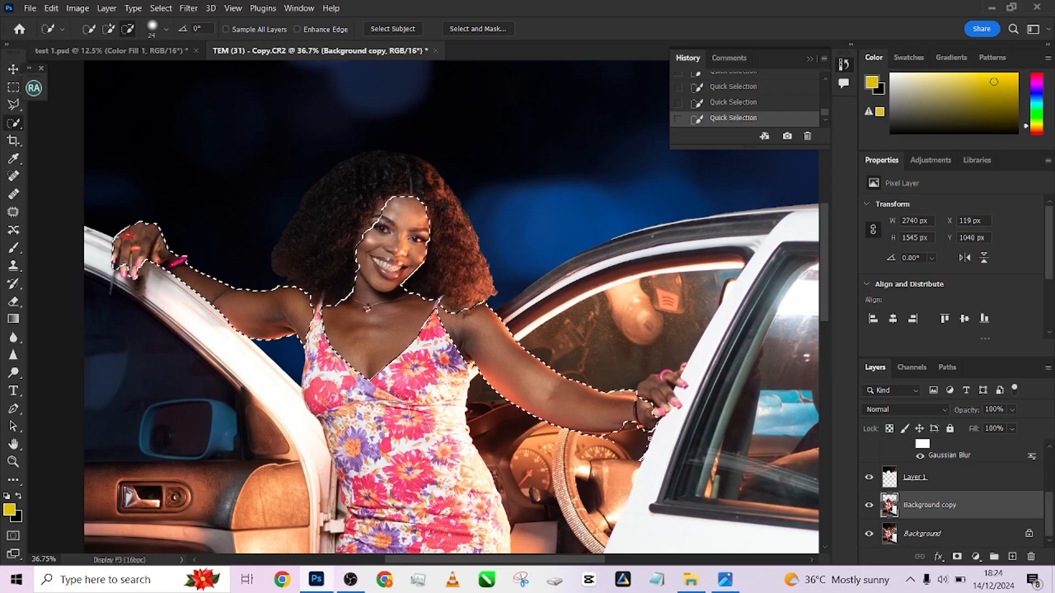
left_click_drag(657, 398, 677, 376)
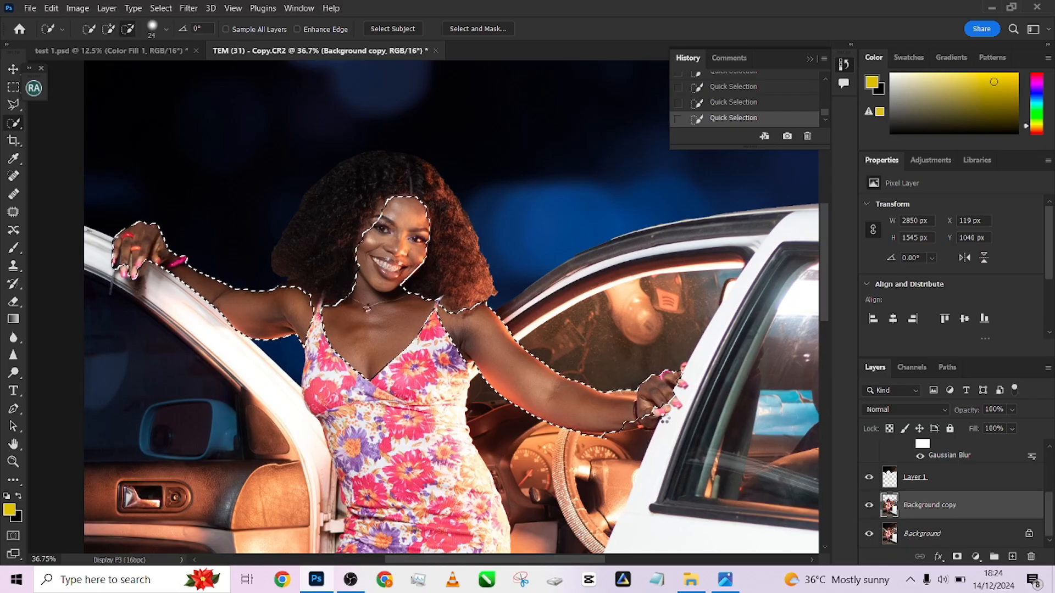
Refine the skin selection around the wrist resting on the car and along the shoulder, excluding the dress strap.
scroll(662, 420, "up", 3)
scroll(675, 400, "up", 2)
scroll(503, 471, "down", 2)
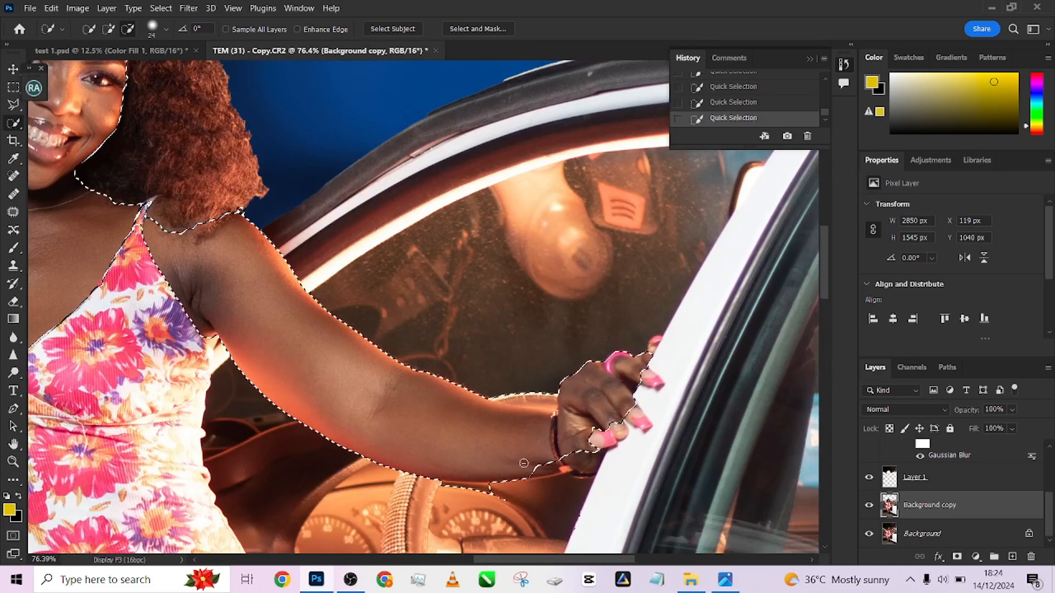
mouse_move(491, 496)
left_mouse_down()
mouse_move(430, 494)
mouse_move(470, 494)
left_mouse_up()
left_click_drag(535, 465, 565, 462)
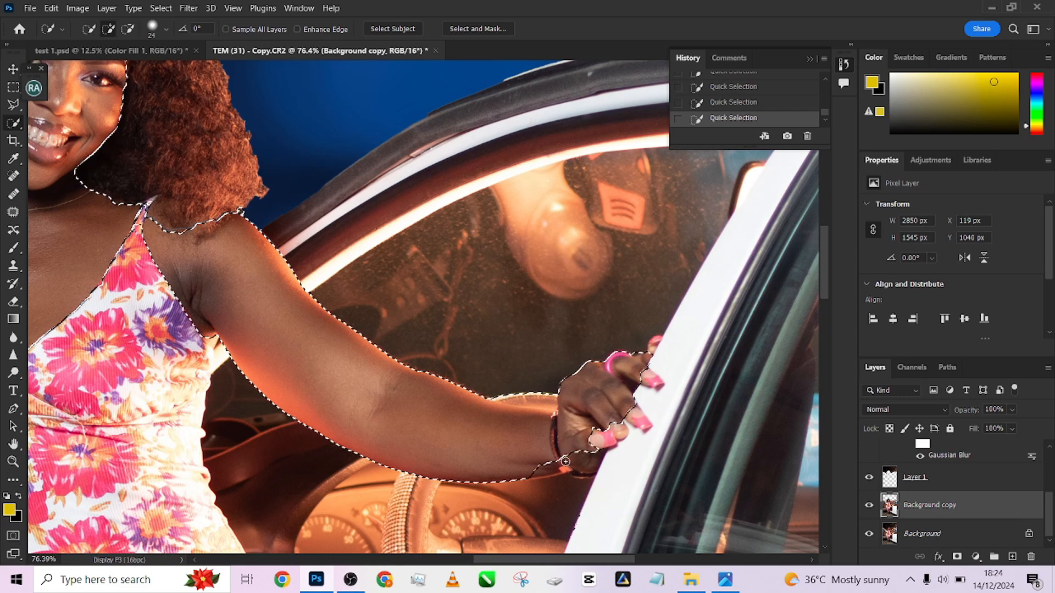
left_click(566, 462)
left_click(546, 489, "alt")
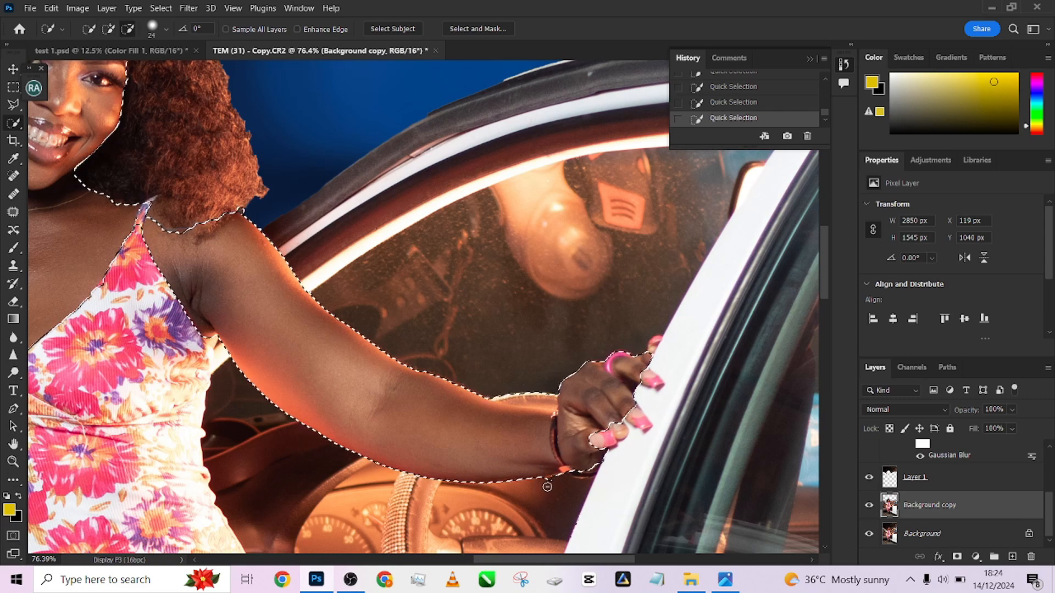
scroll(490, 358, "down", 2)
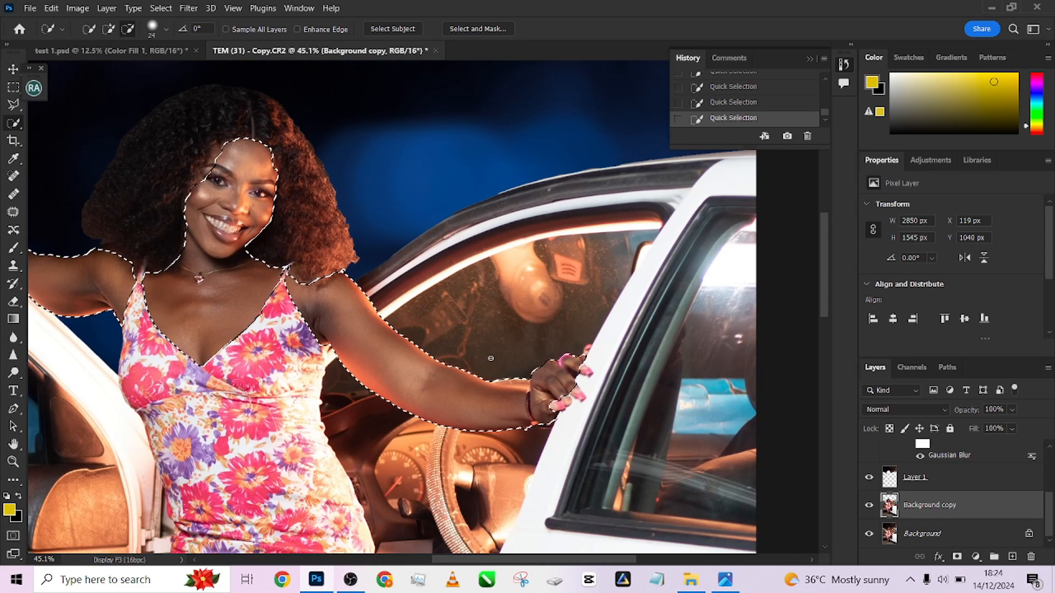
scroll(297, 281, "up", 4)
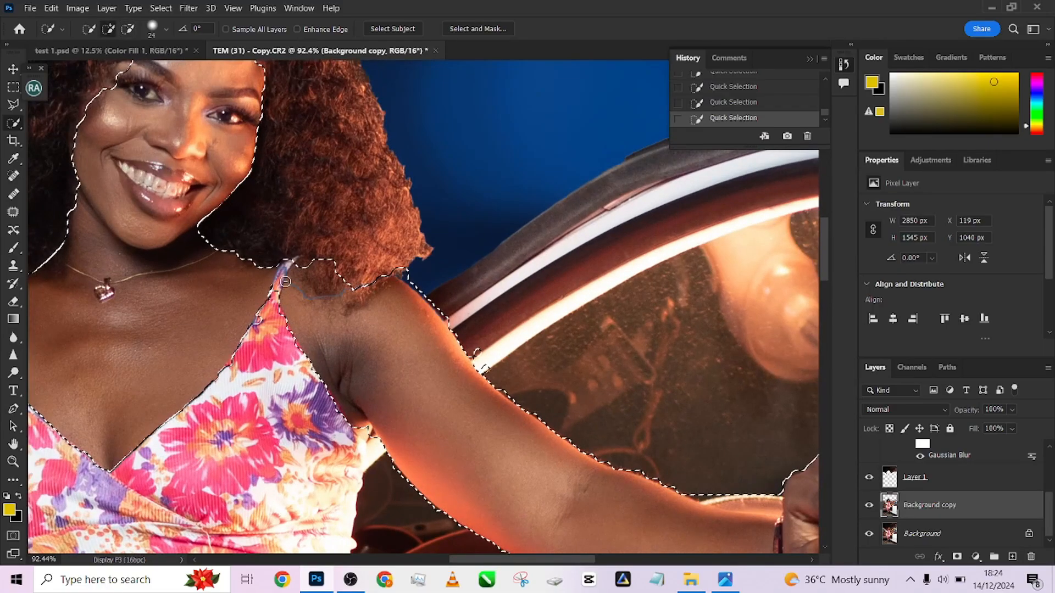
left_click_drag(283, 281, 274, 281)
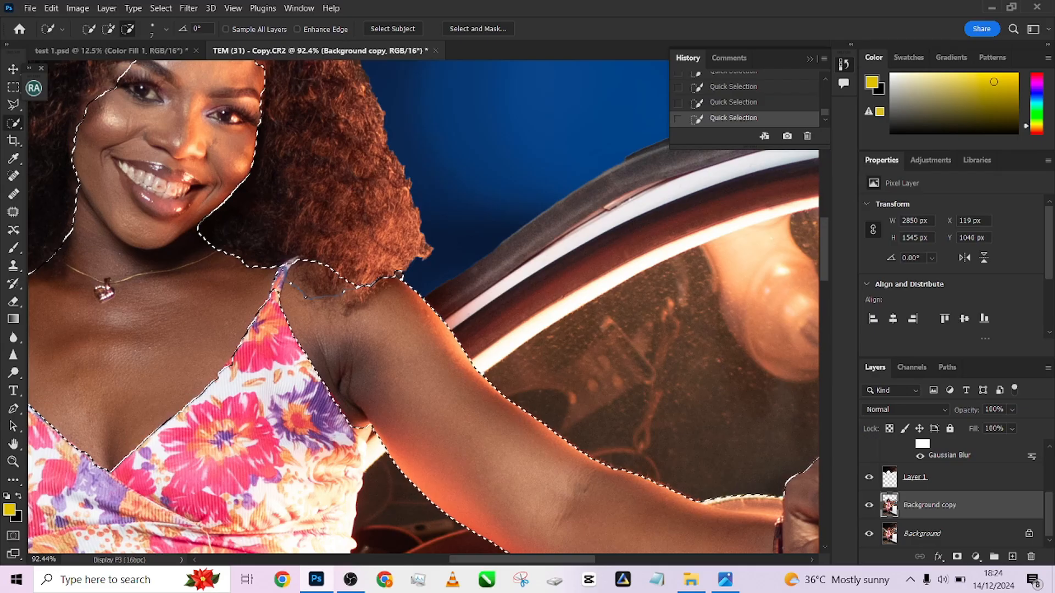
Add the exposed leg and foot to the skin selection, subtracting the dress lining.
scroll(311, 299, "up", 4)
scroll(492, 276, "down", 8)
scroll(304, 271, "up", 2)
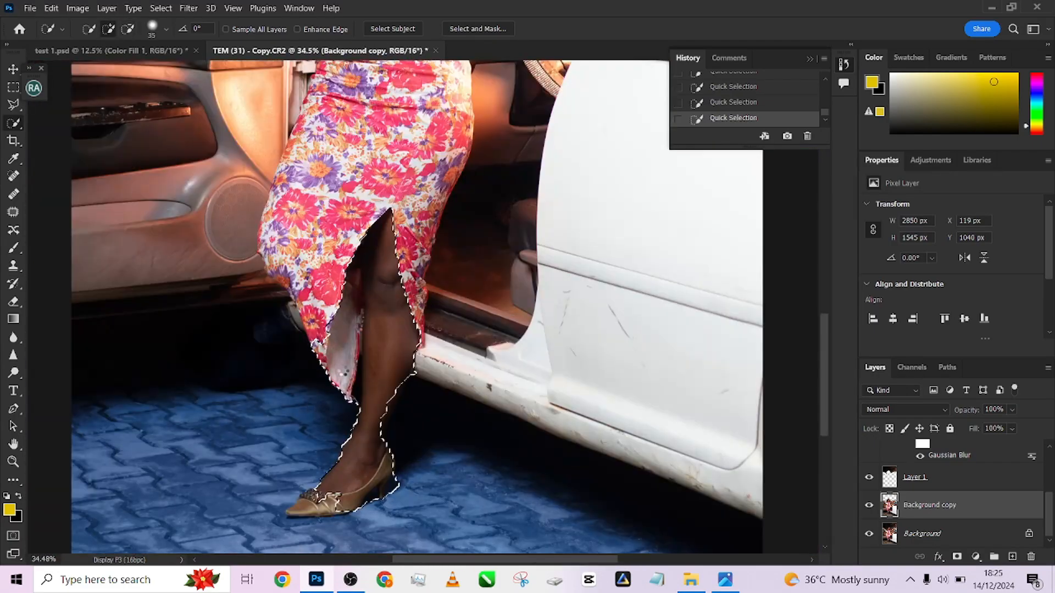
scroll(403, 395, "down", 3)
scroll(403, 396, "up", 5)
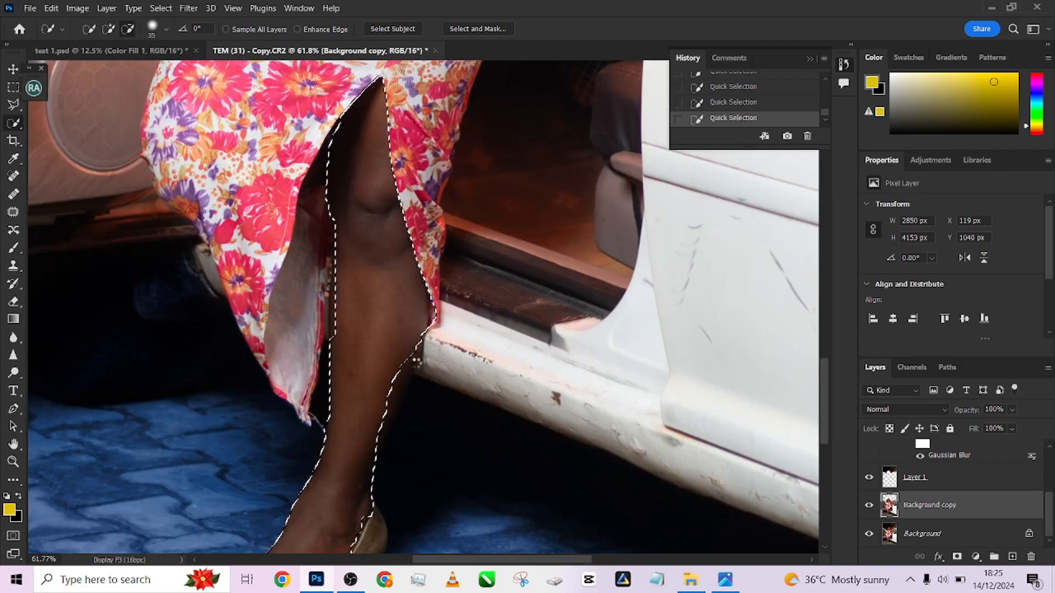
scroll(352, 258, "down", 2)
scroll(373, 297, "up", 2)
scroll(392, 332, "down", 2)
scroll(391, 332, "down", 3)
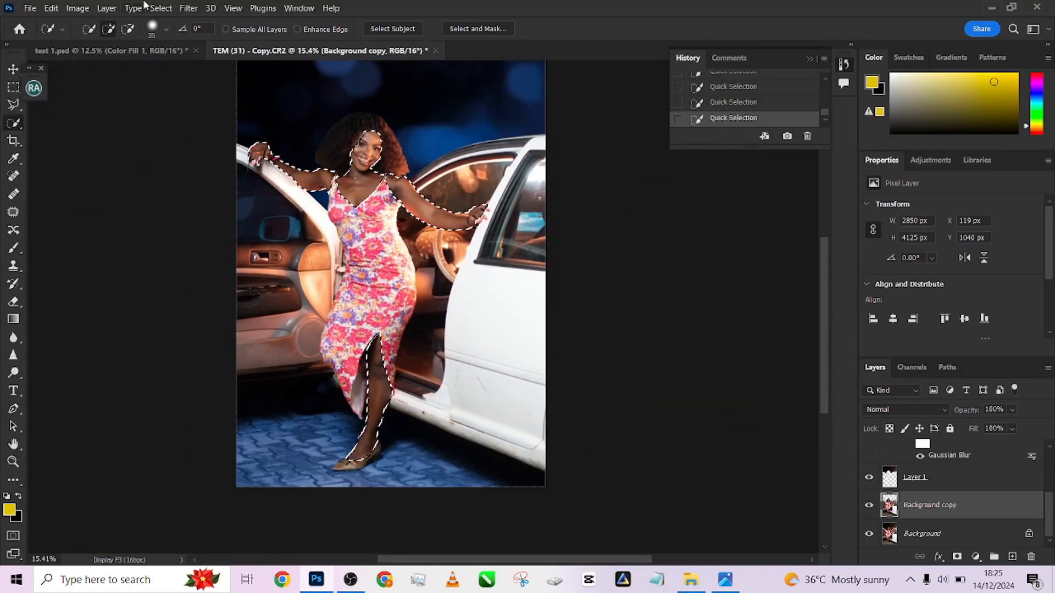
Check the curve settings and effect of the Curves 3 layer in test 1.psd, and return to TEM (31) - Copy.CR2.
key("ctrl+Tab")
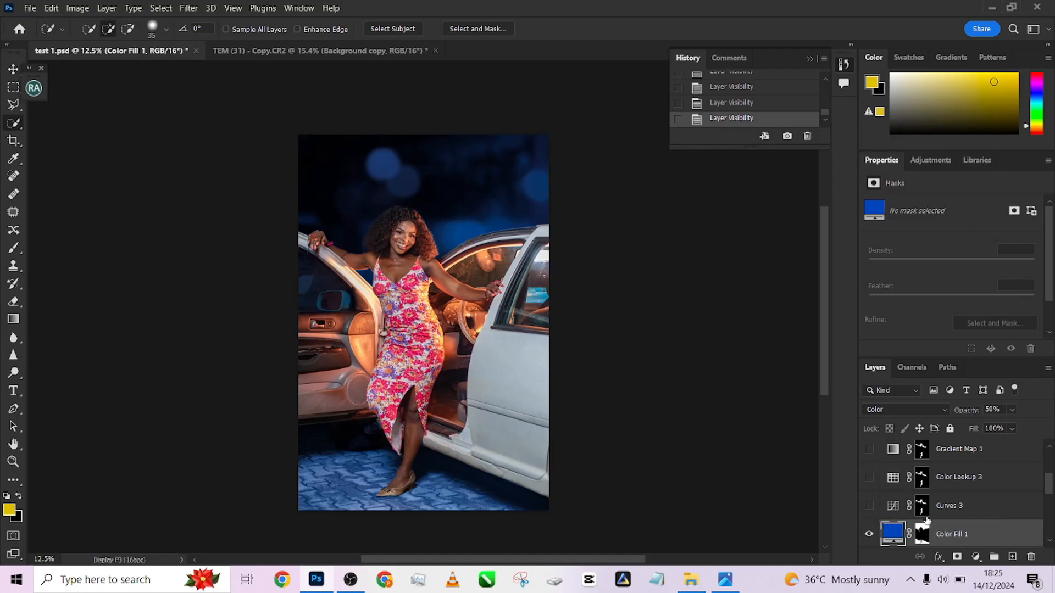
left_click(927, 511)
left_click(870, 506)
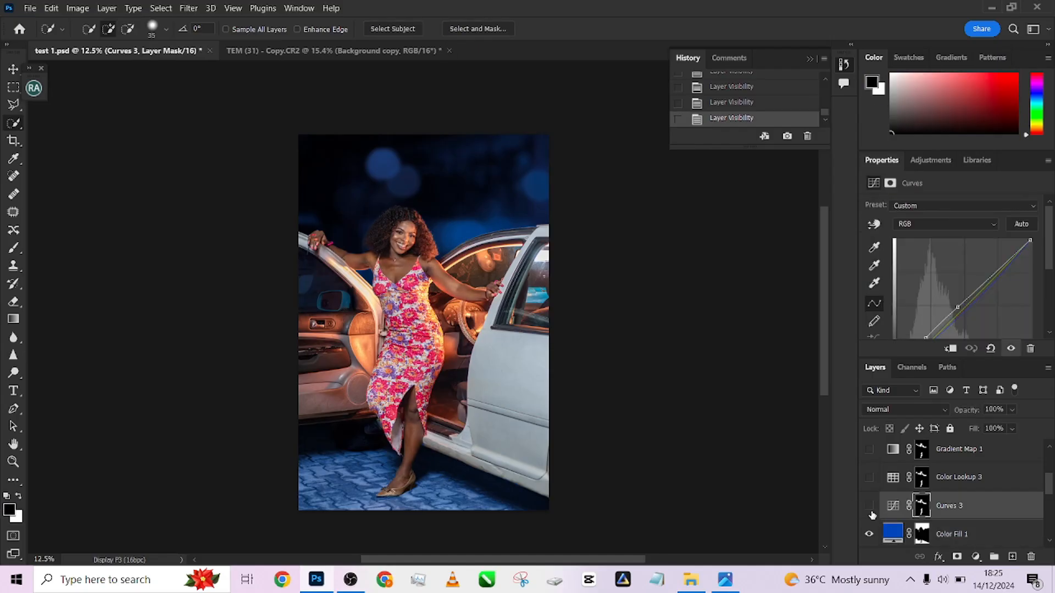
left_click(869, 507)
left_click(308, 51)
Add a Curves adjustment layer above Color Fill 1, masked by the skin selection.
scroll(956, 510, "up", 5)
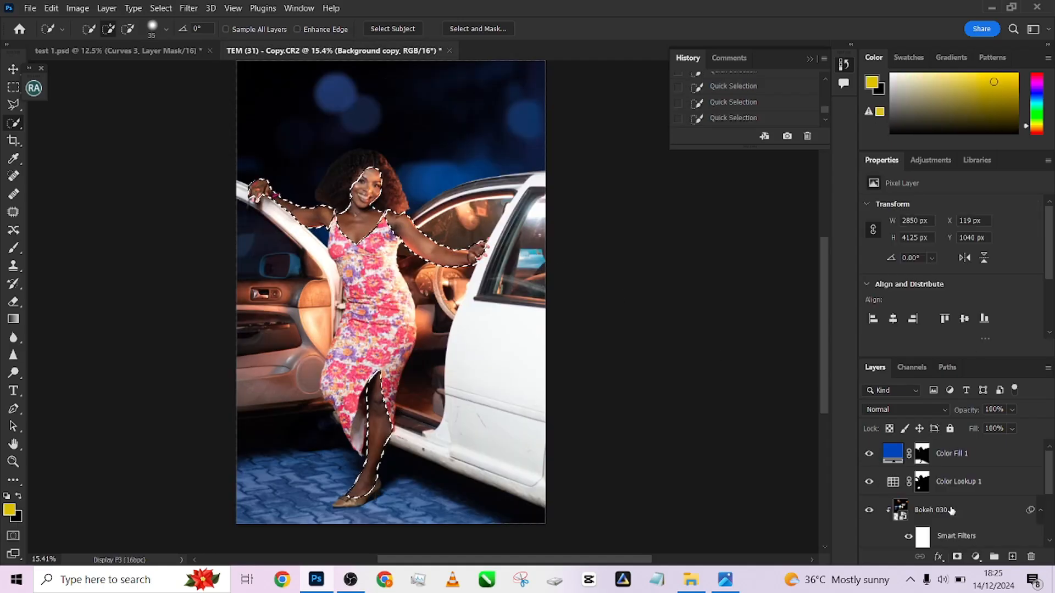
left_click(956, 453)
left_click(976, 556)
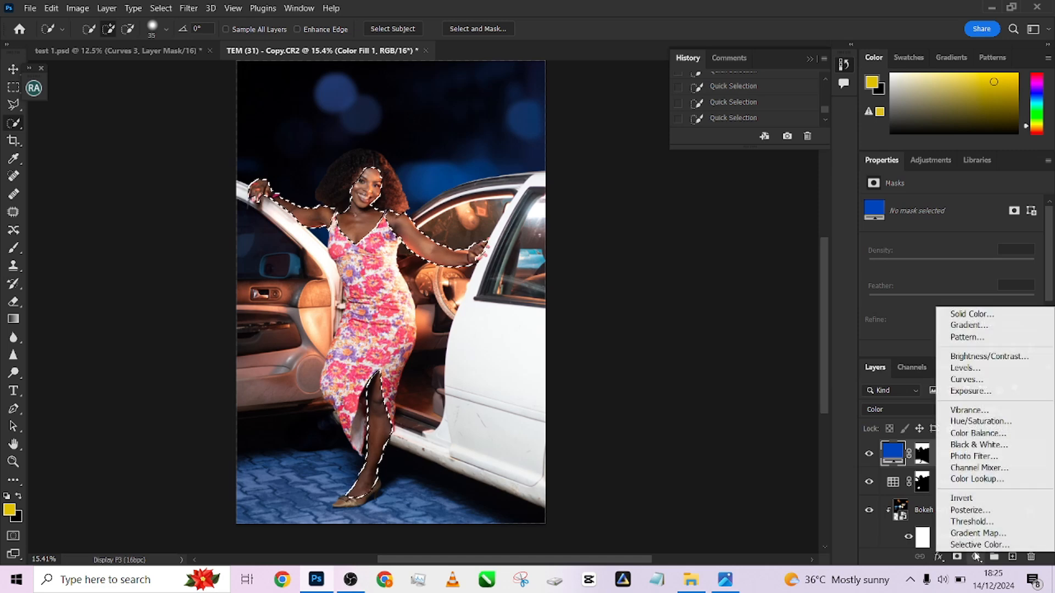
left_click(986, 381)
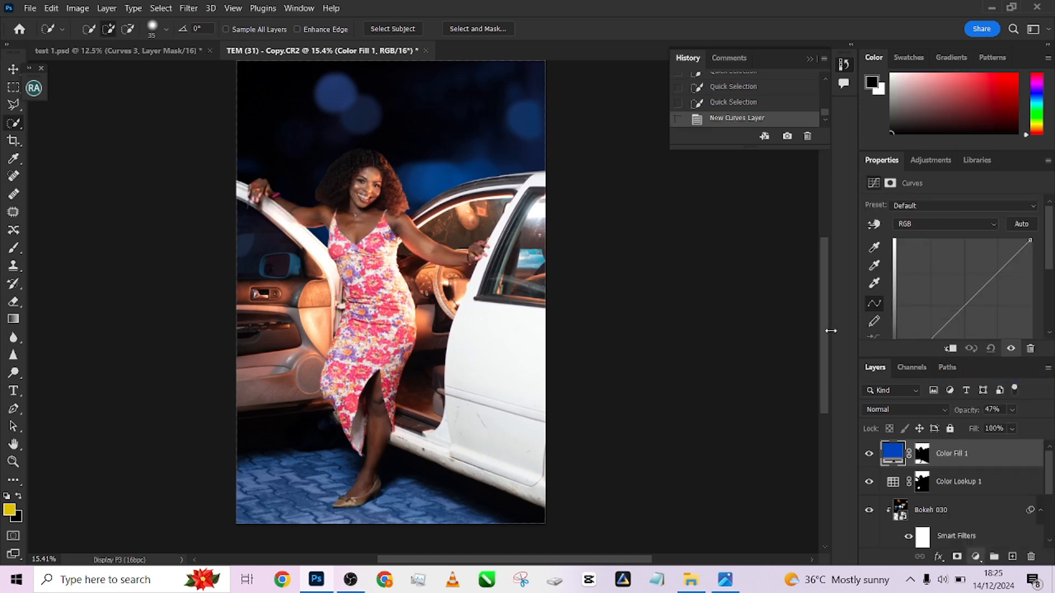
Add a shadow point to the skin curve and raise it slightly to brighten the skin, comparing with the layer hidden.
left_click(934, 333)
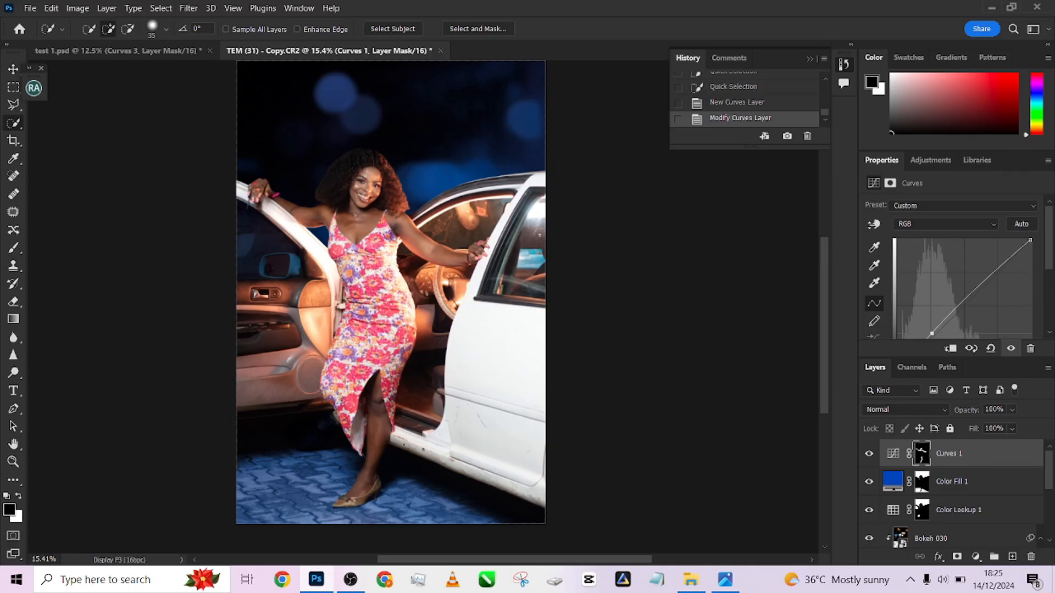
scroll(430, 339, "down", 3)
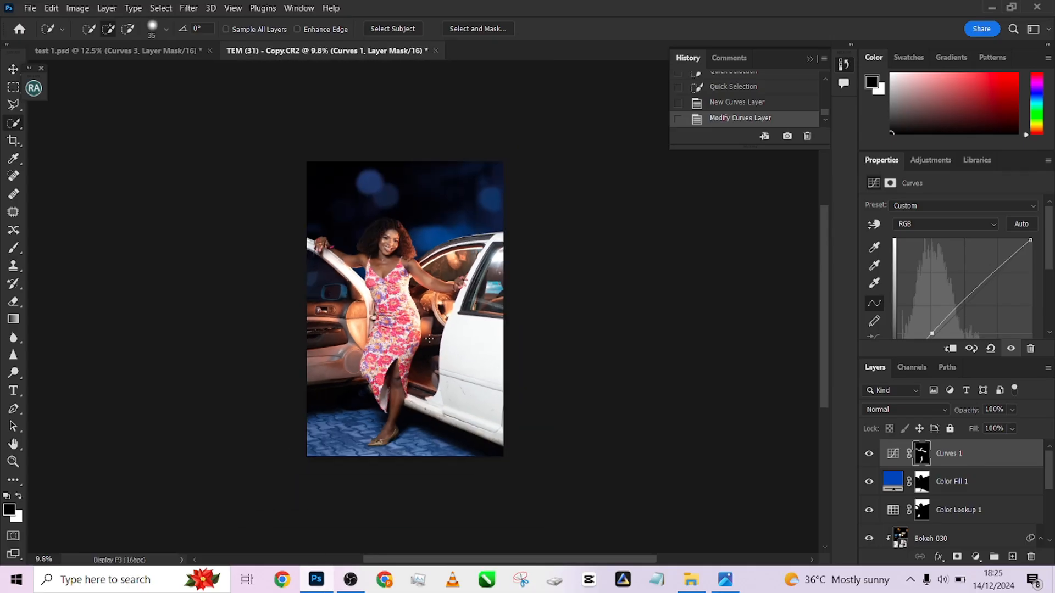
scroll(419, 317, "up", 2)
scroll(935, 320, "down", 2)
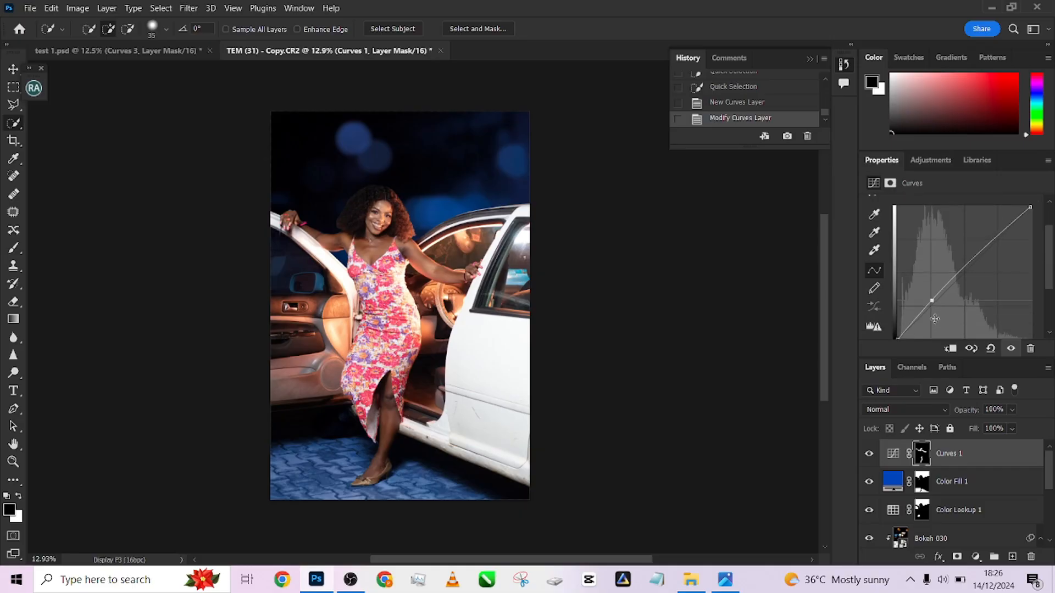
left_click_drag(931, 291, 919, 302)
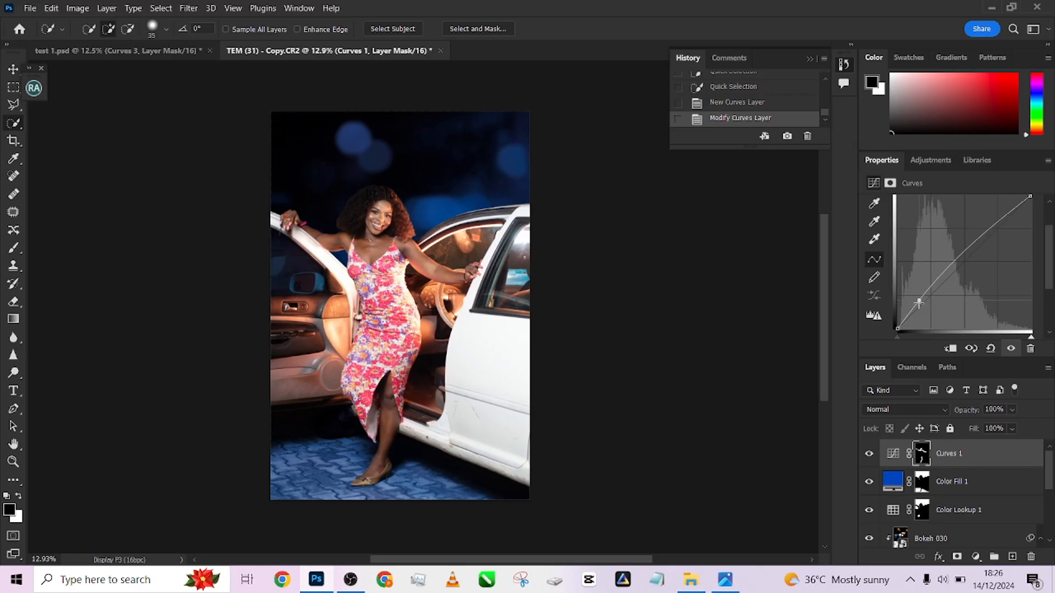
left_click(870, 455)
left_click(870, 455)
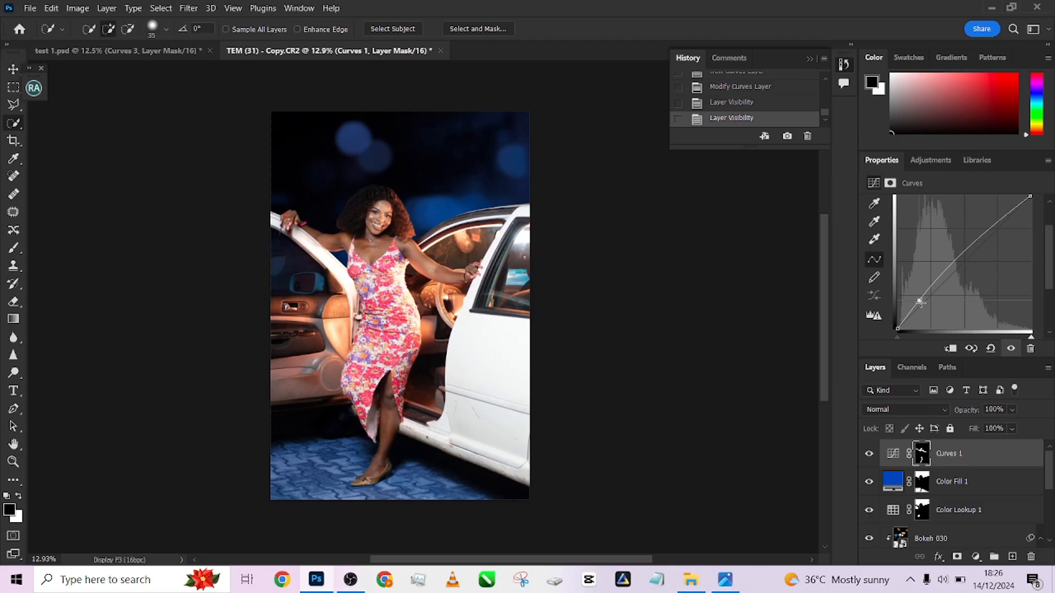
left_click_drag(920, 301, 919, 303)
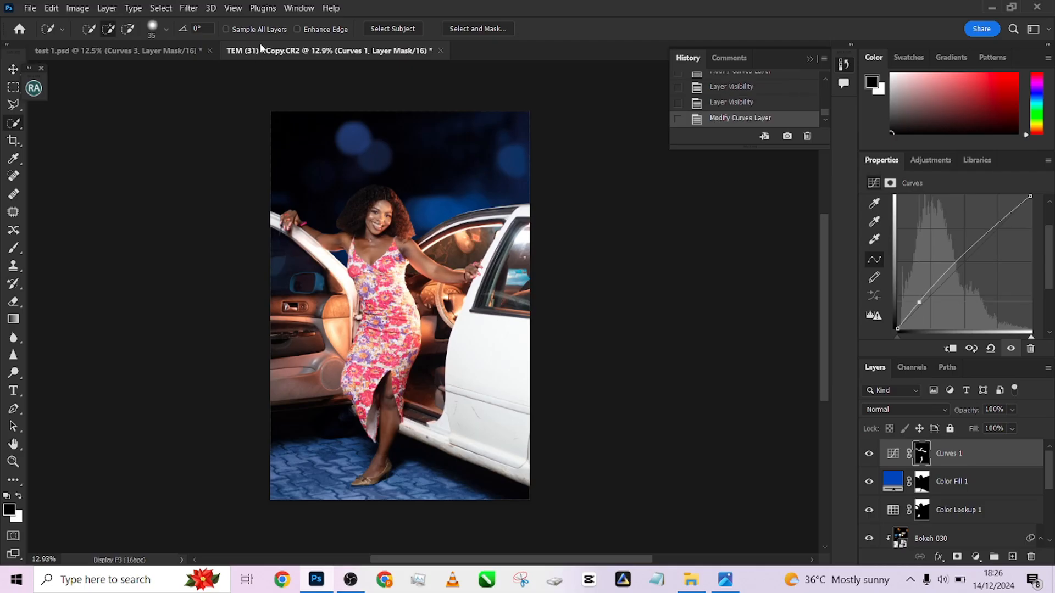
Show the Color Lookup 3 layer in test 1.psd, check its lookup file and opacity, and return to TEM (31) - Copy.CR2.
left_click(174, 54)
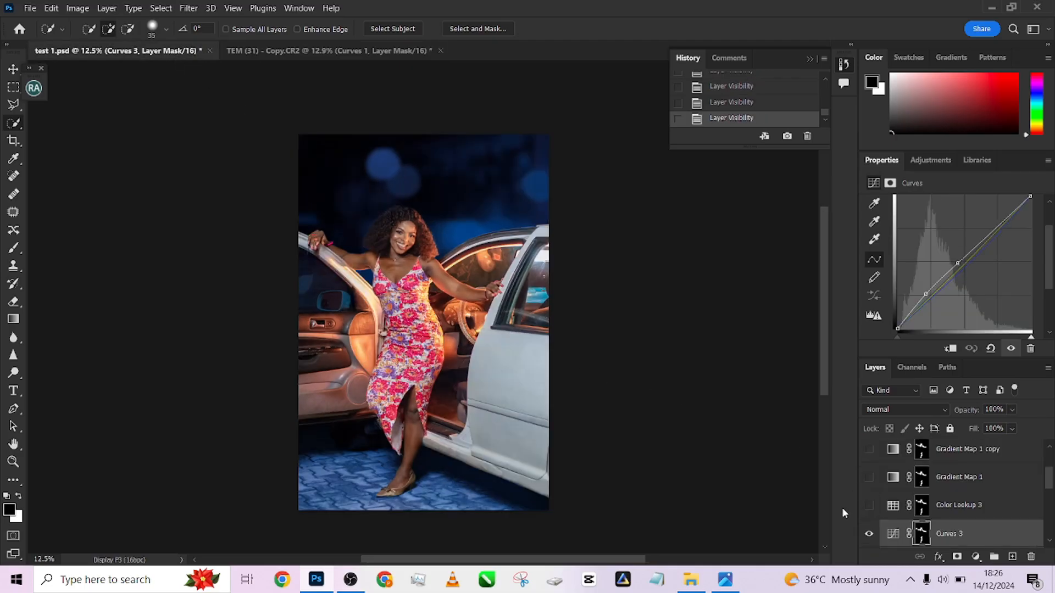
left_click(869, 508)
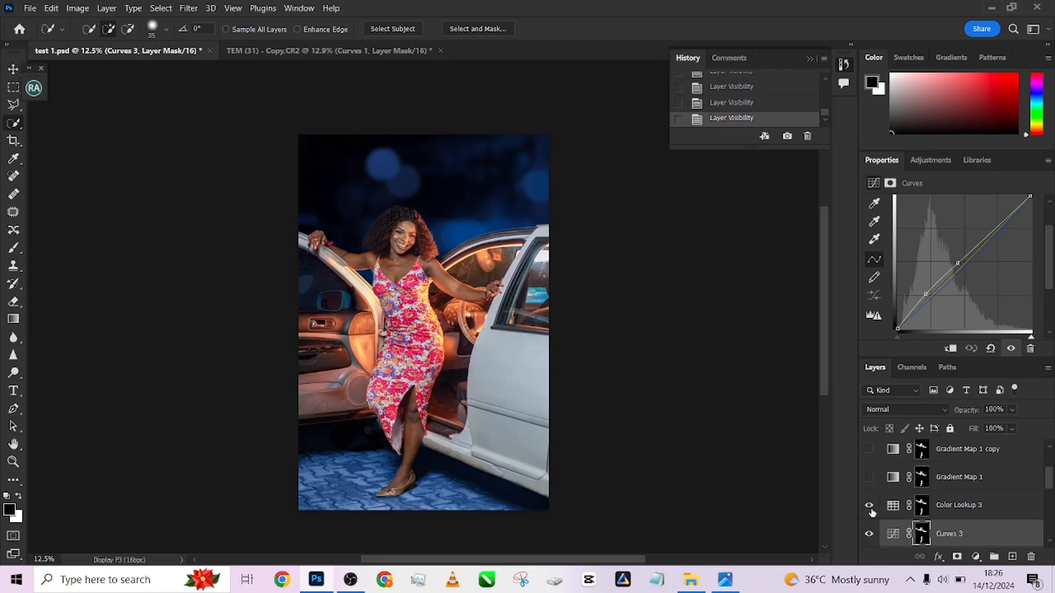
left_click(987, 513)
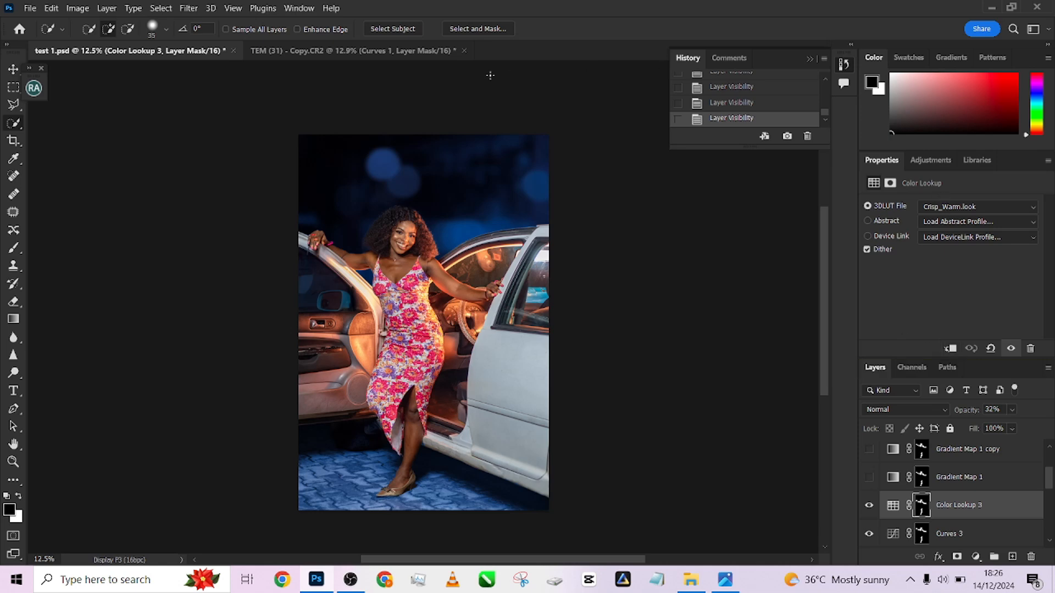
left_click(323, 51)
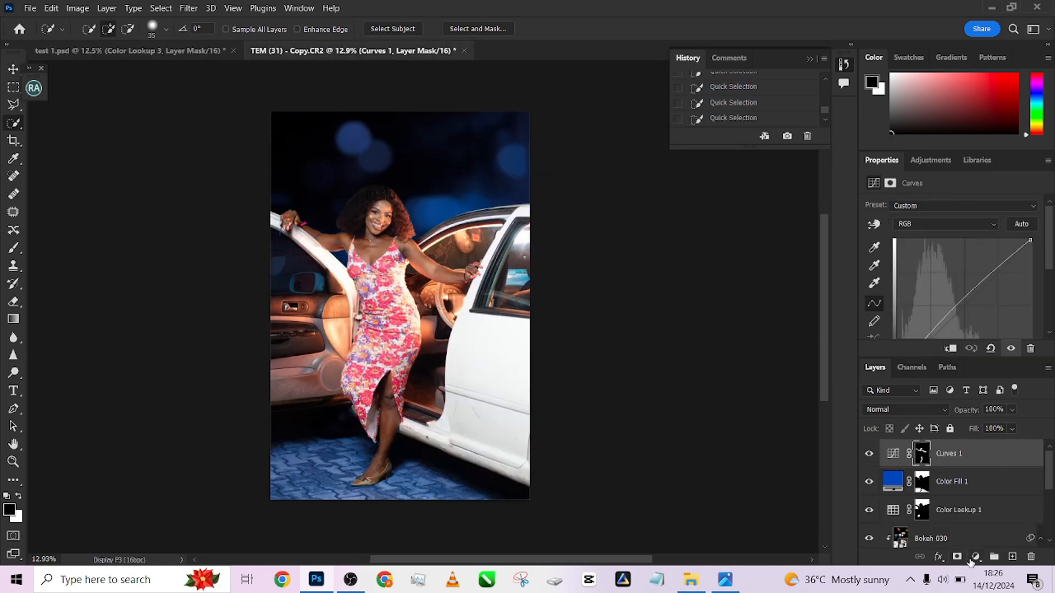
Add a Color Lookup adjustment layer using Crisp_Warm.look above Curves 1, masked with a copy of the Curves 1 skin mask.
left_click(976, 556)
left_click(967, 490)
left_click(932, 210)
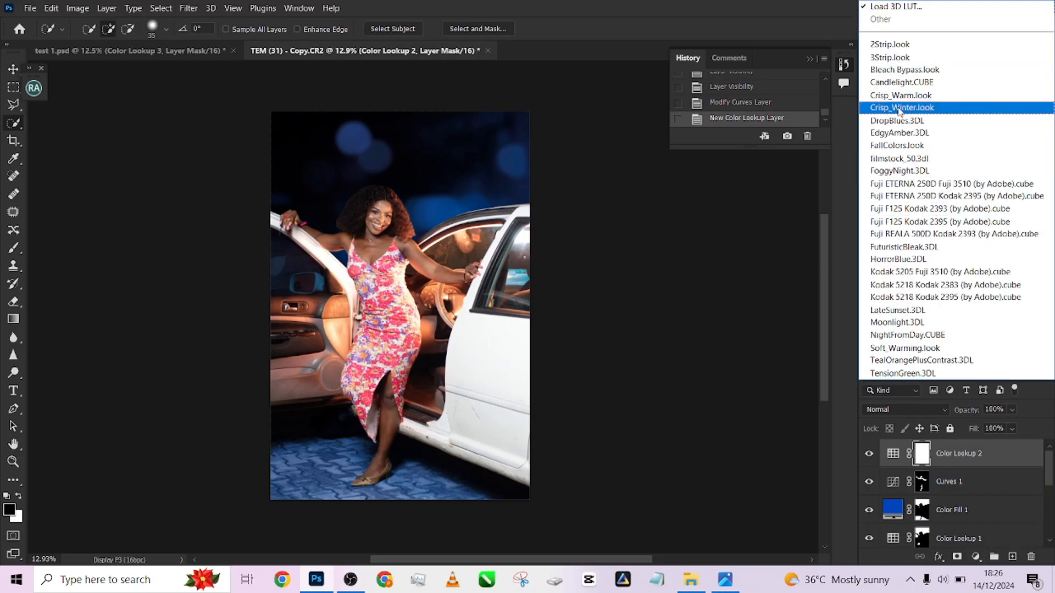
left_click(901, 96)
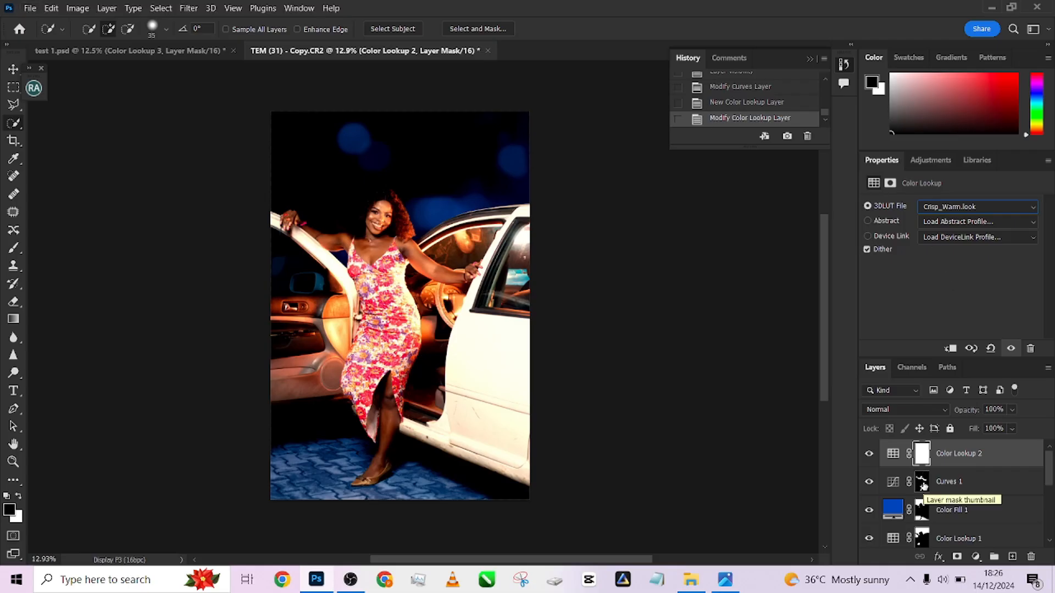
left_click_drag(922, 482, 923, 462)
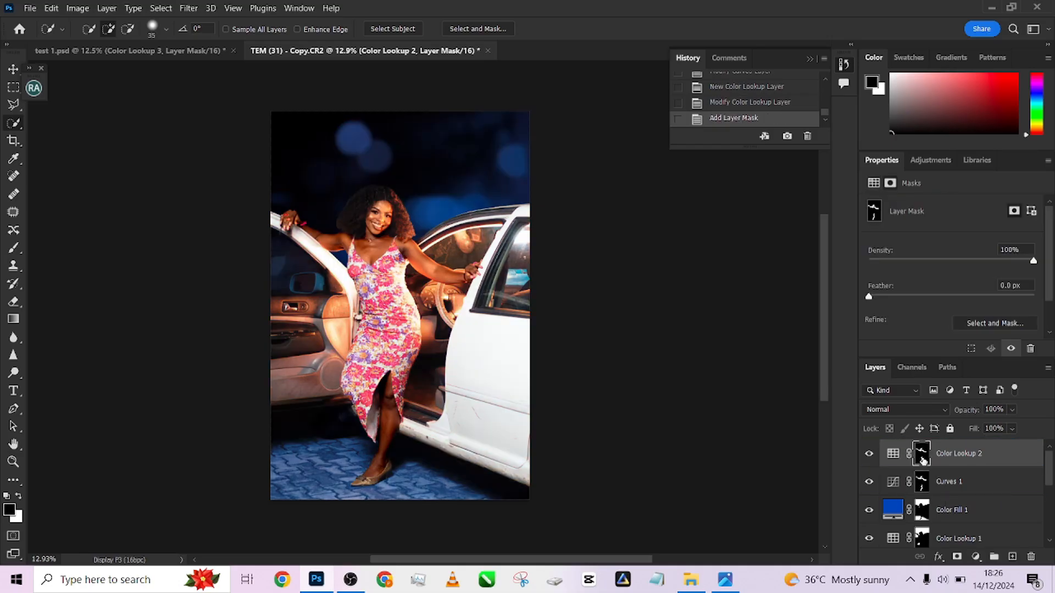
Set the warm skin lookup layer's opacity to 30%, comparing the image with the layer hidden and shown.
left_click(868, 454)
left_click(868, 454)
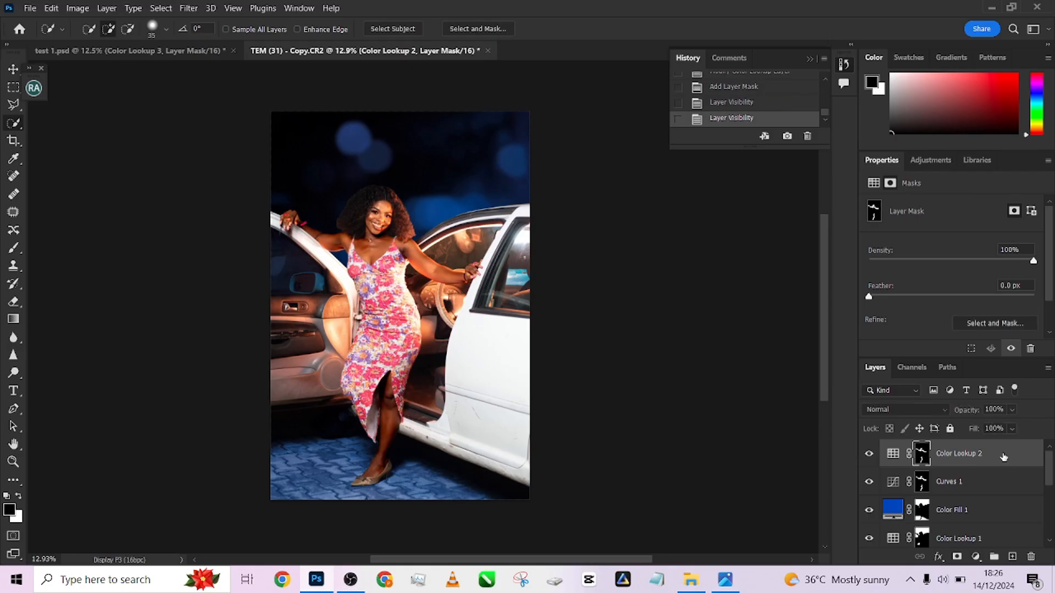
left_click(998, 411)
left_click(995, 409)
type("30")
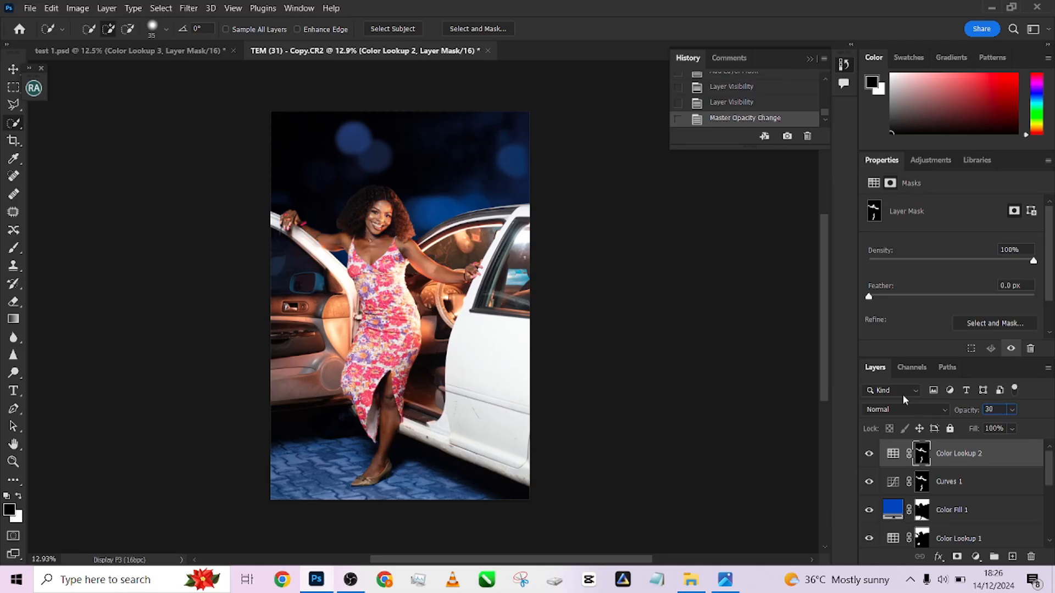
left_click(869, 454)
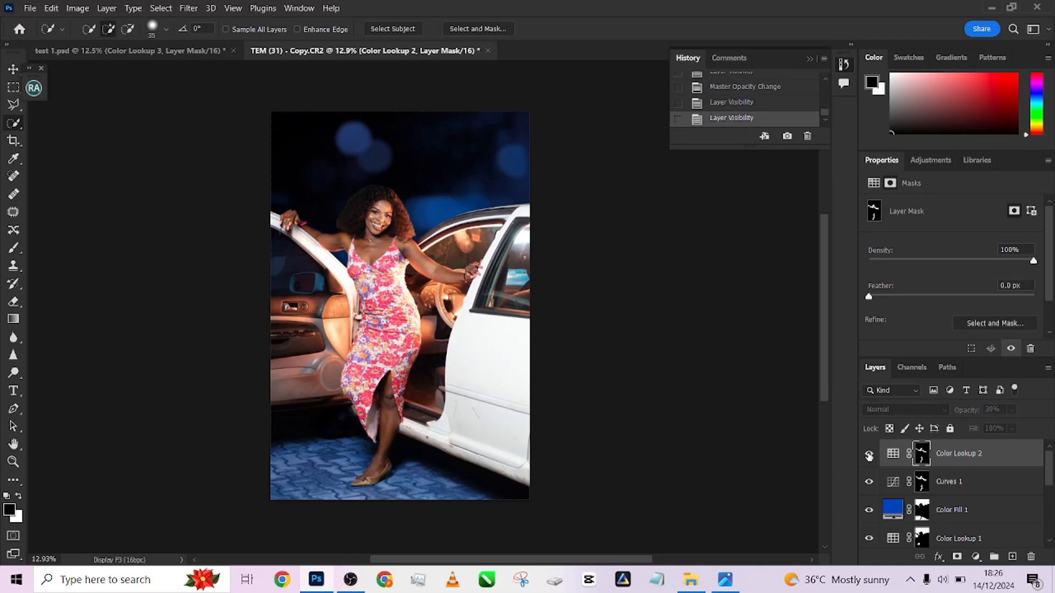
Show the Gradient Map 1 layer in test 1.psd and check its gradient, blend mode, opacity and fill.
left_click(124, 52)
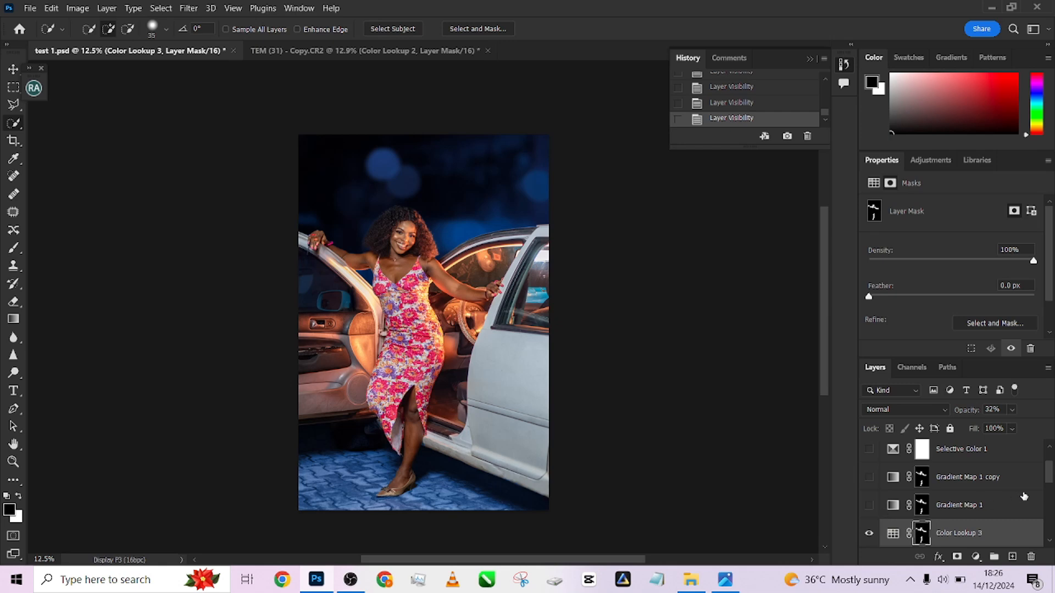
scroll(1049, 472, "up", 1)
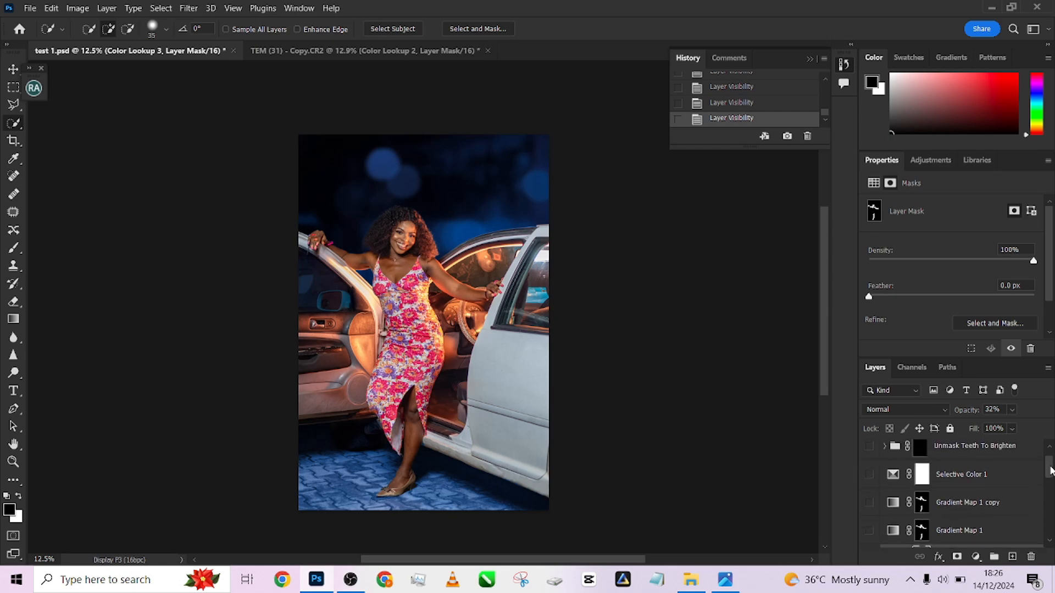
scroll(1050, 471, "down", 1)
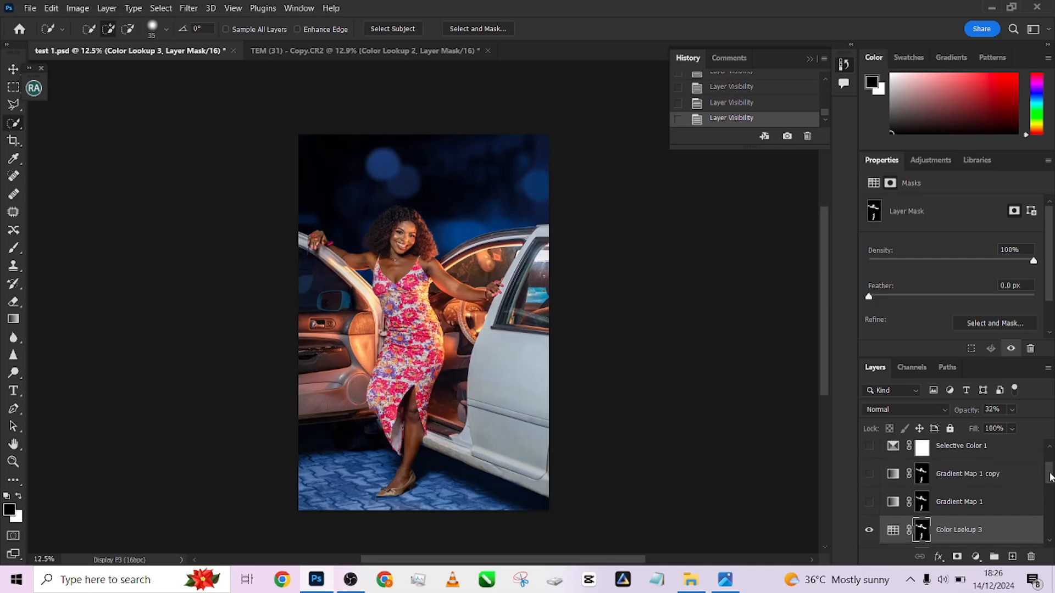
left_click(871, 497)
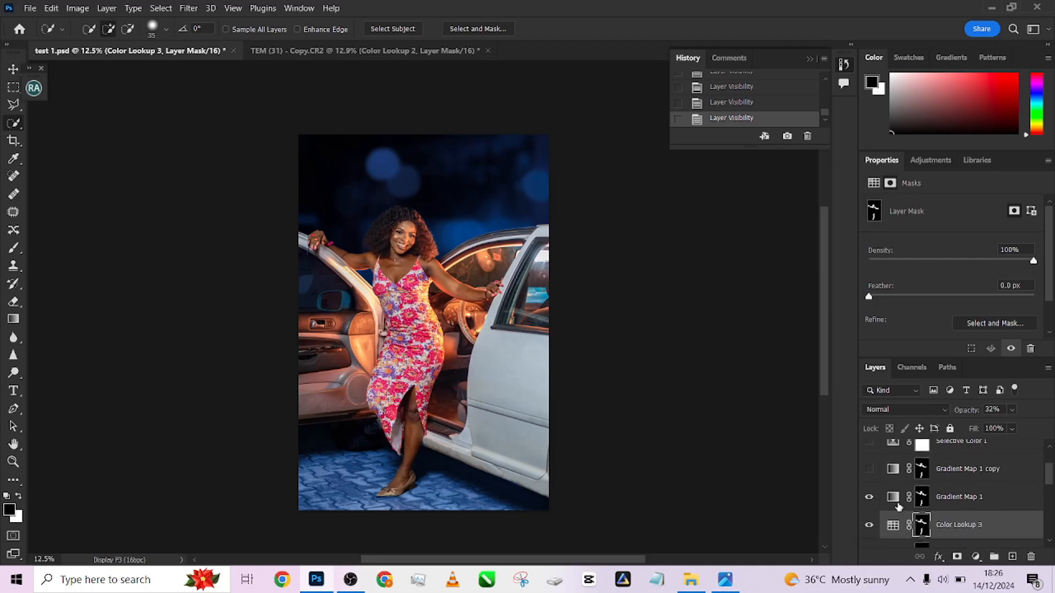
left_click(1008, 502)
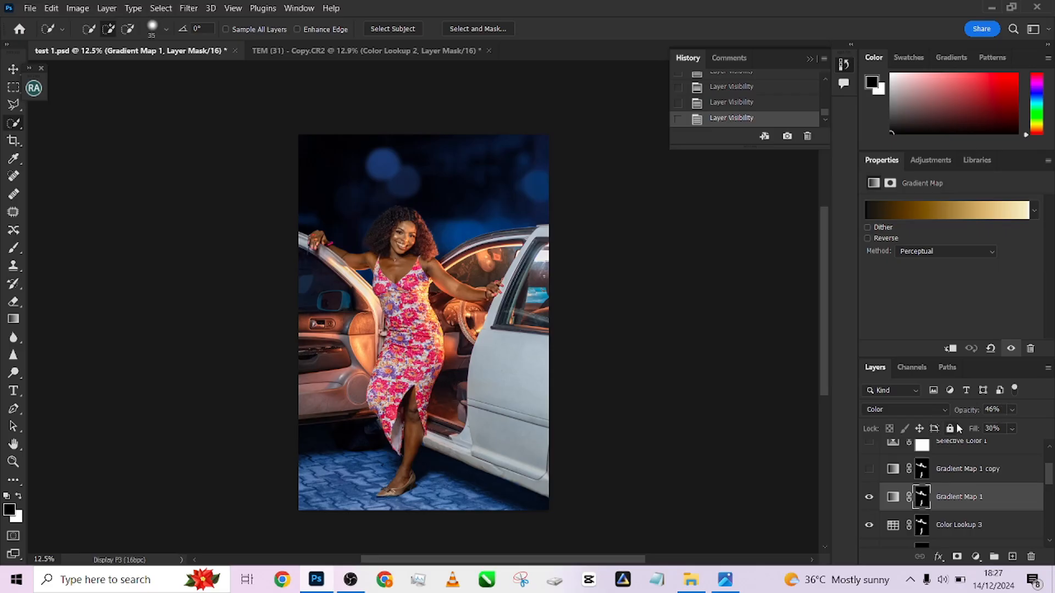
Examine the Gradient Map 1 gradient and the Photographic Toning presets within Legacy Gradients, leaving the editor without changes.
left_click(899, 212)
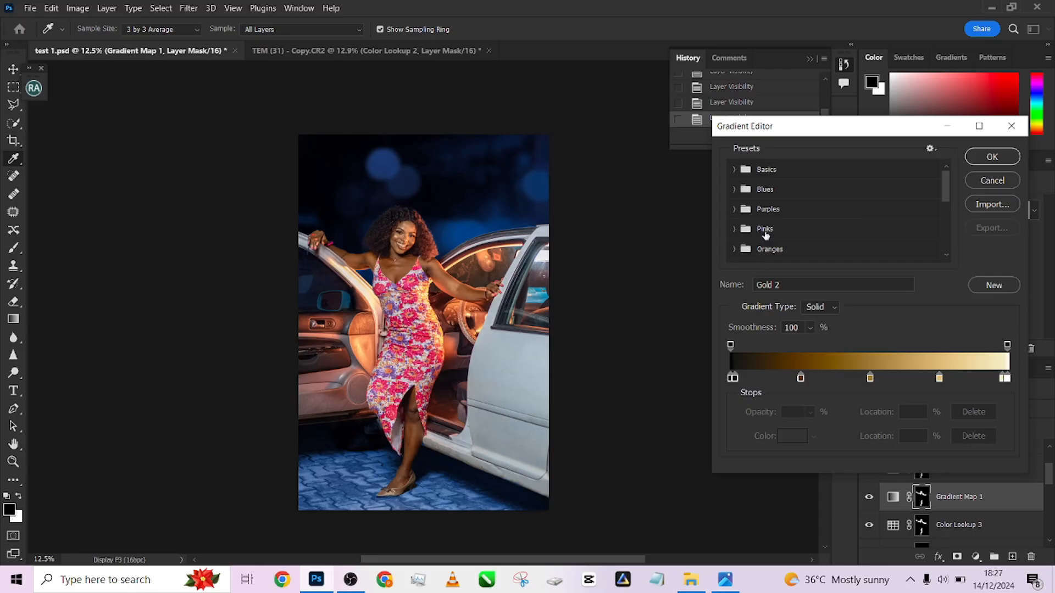
scroll(769, 222, "down", 5)
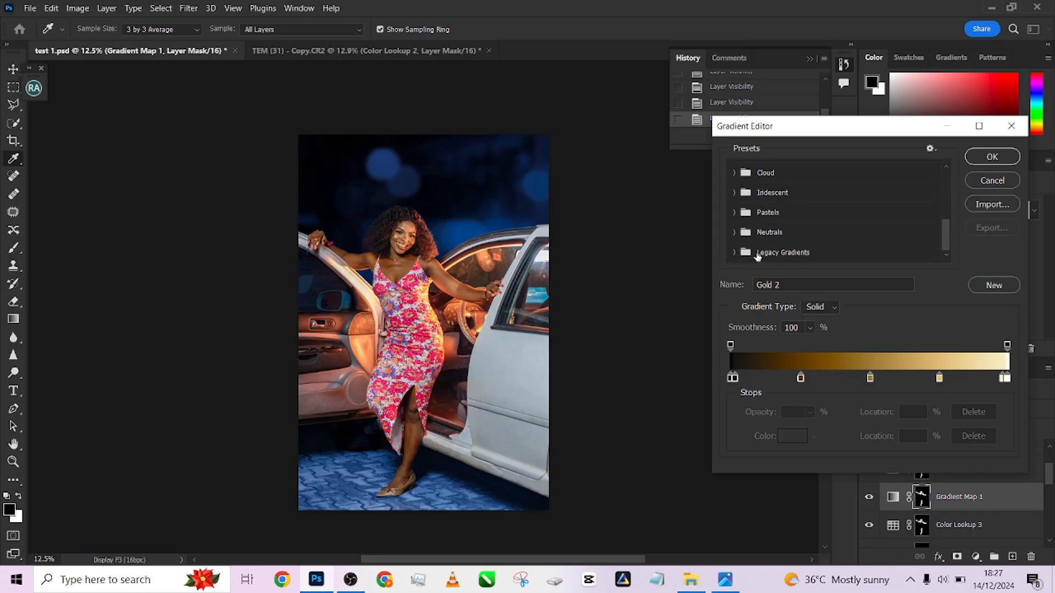
left_click(734, 252)
scroll(822, 215, "down", 8)
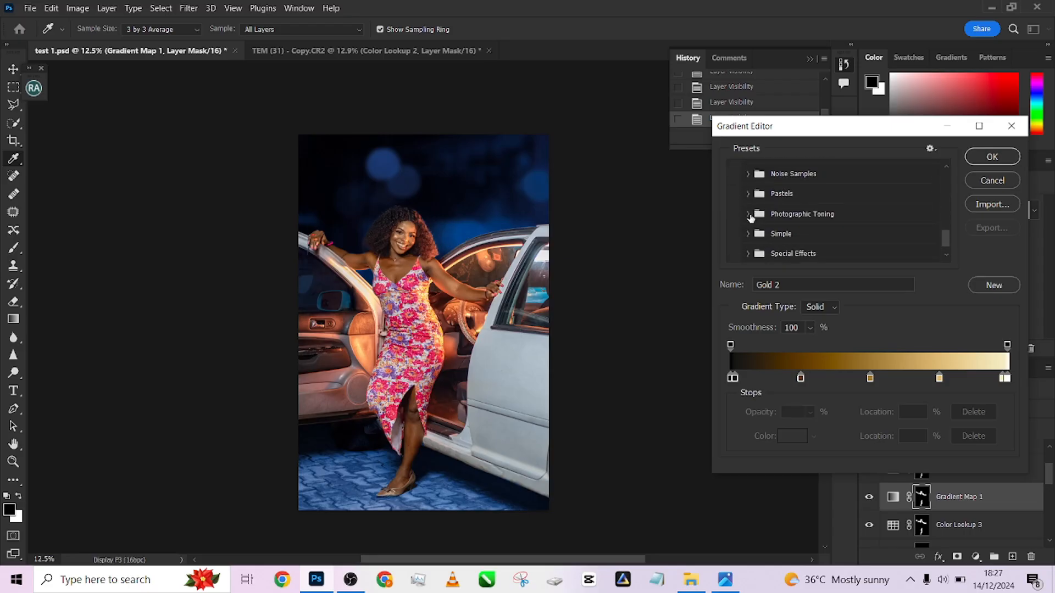
left_click(749, 215)
scroll(809, 224, "down", 2)
scroll(809, 224, "down", 1)
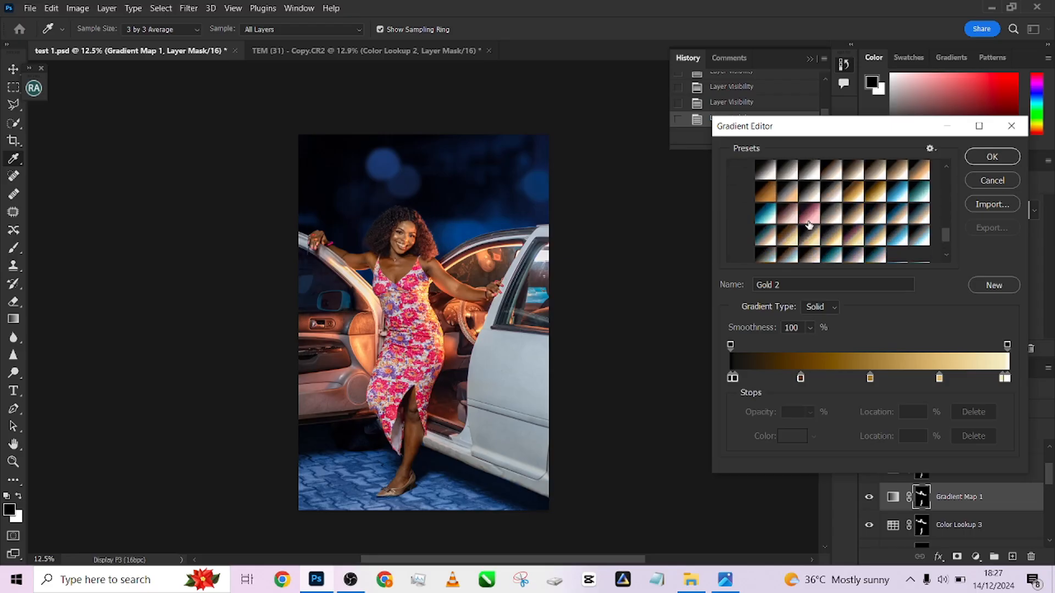
scroll(838, 236, "down", 1)
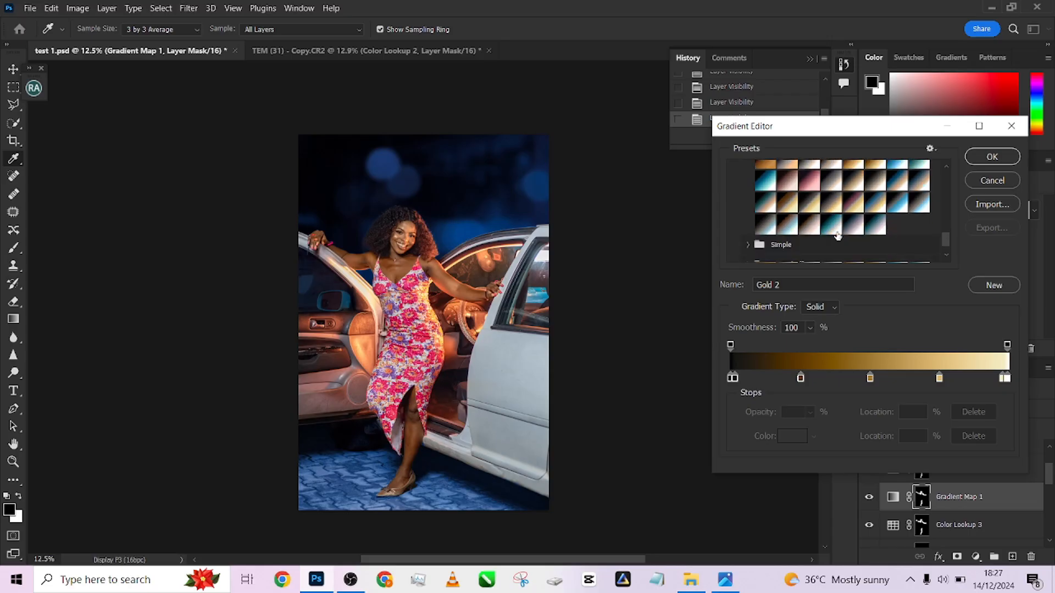
scroll(838, 236, "up", 2)
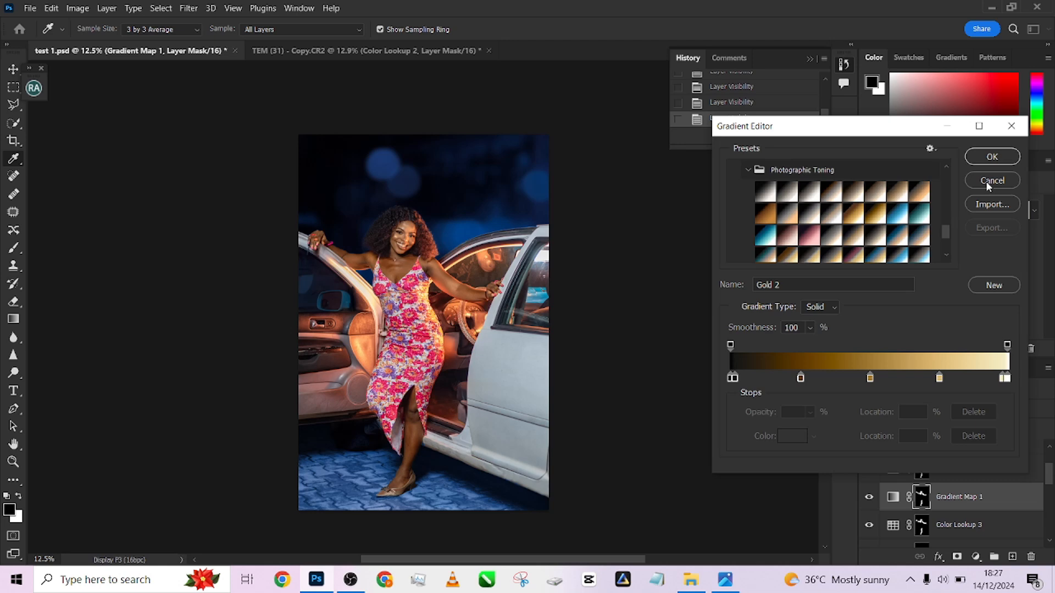
scroll(802, 208, "down", 2)
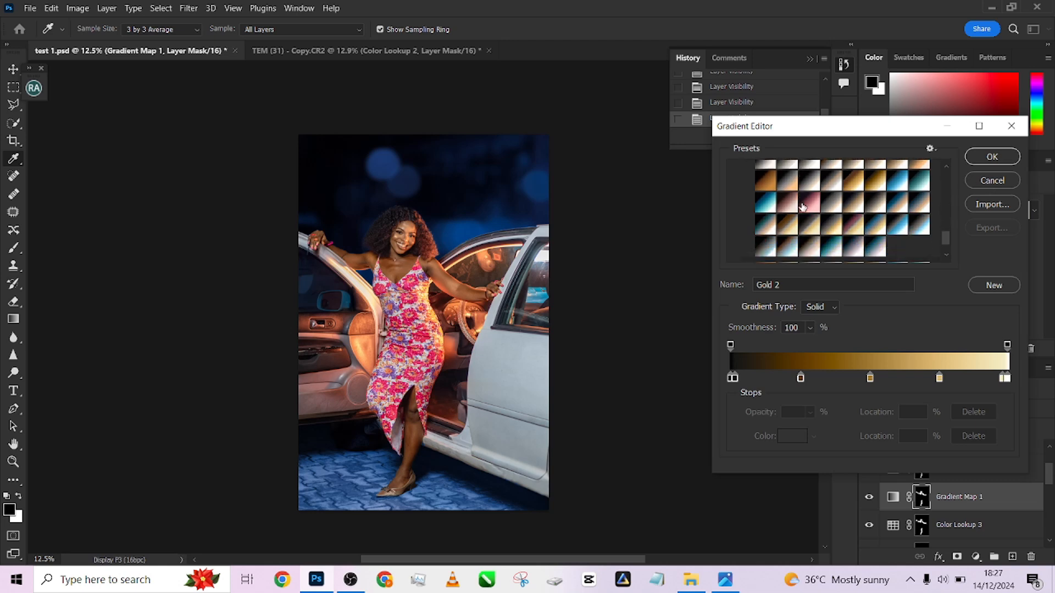
scroll(803, 207, "down", 2)
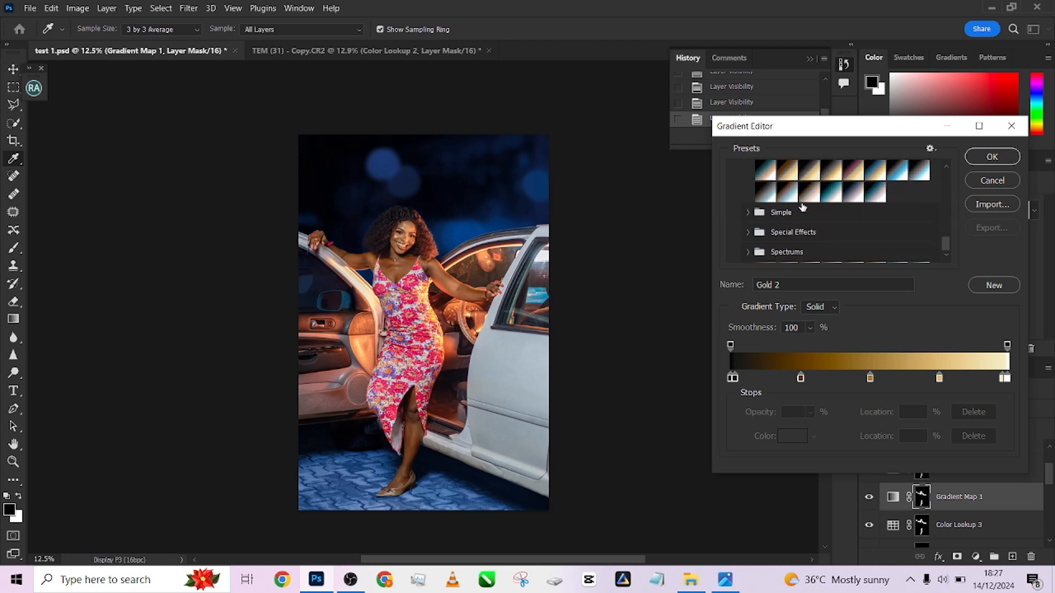
left_click(991, 181)
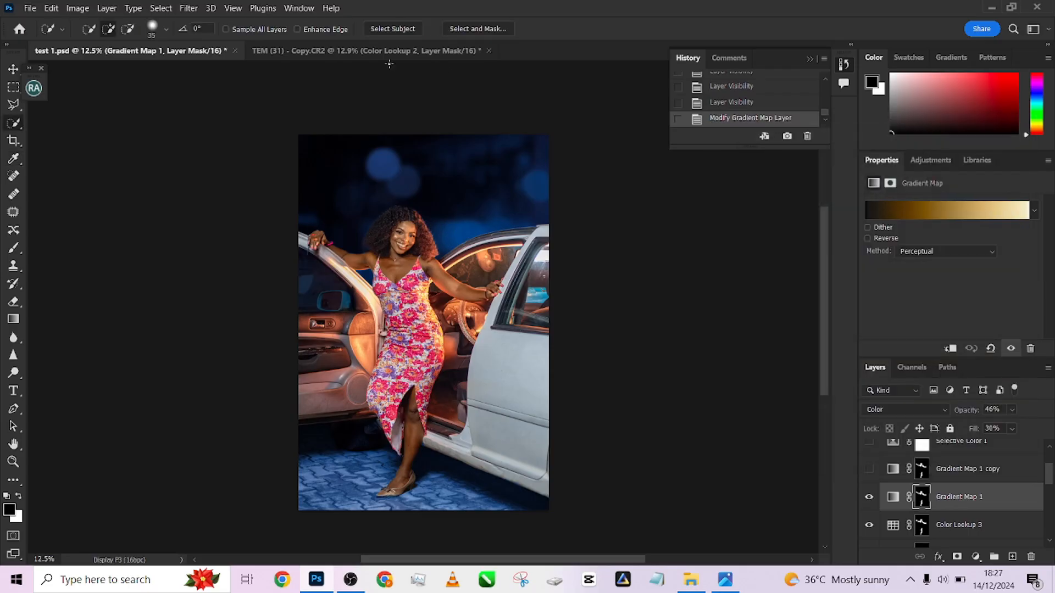
Return to TEM (31) - Copy.CR2 and add a Gradient Map adjustment layer above Color Lookup 2.
left_click(389, 55)
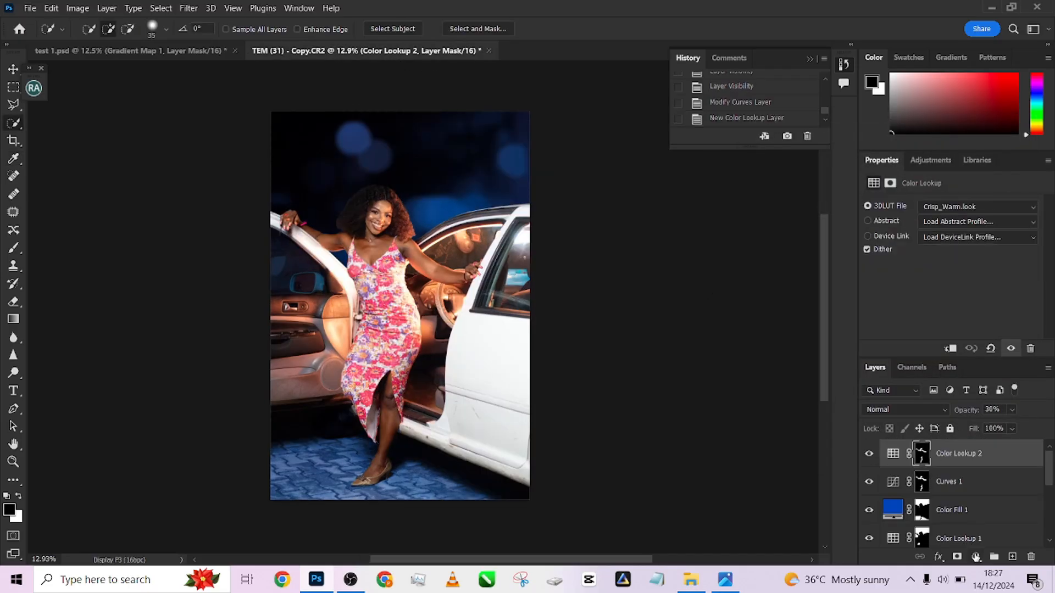
left_click(976, 557)
left_click(977, 535)
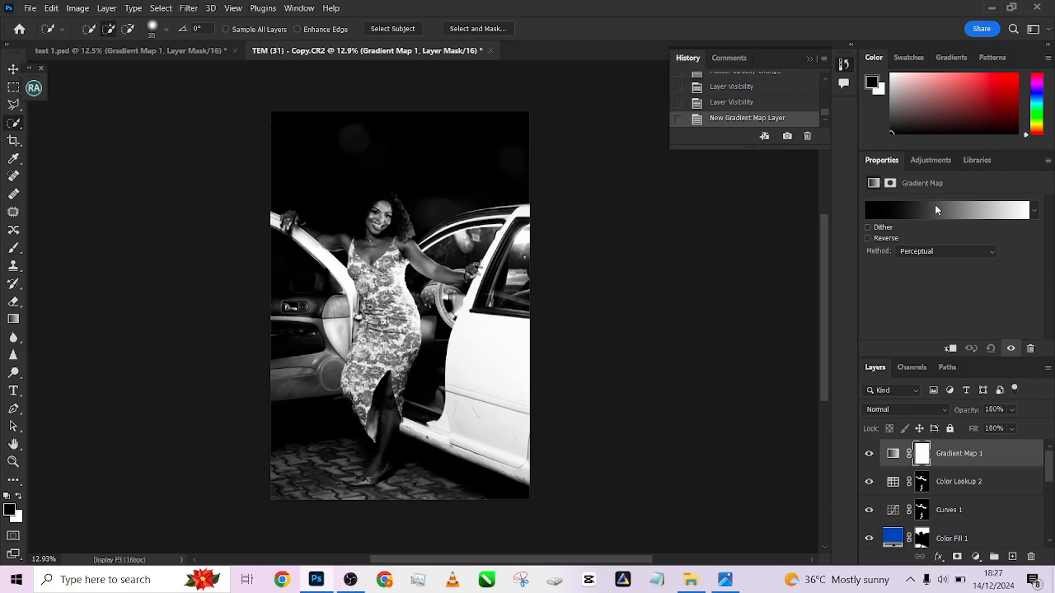
Browse the Photographic Toning legacy presets for the new gradient map, and cancel without choosing one.
left_click(935, 206)
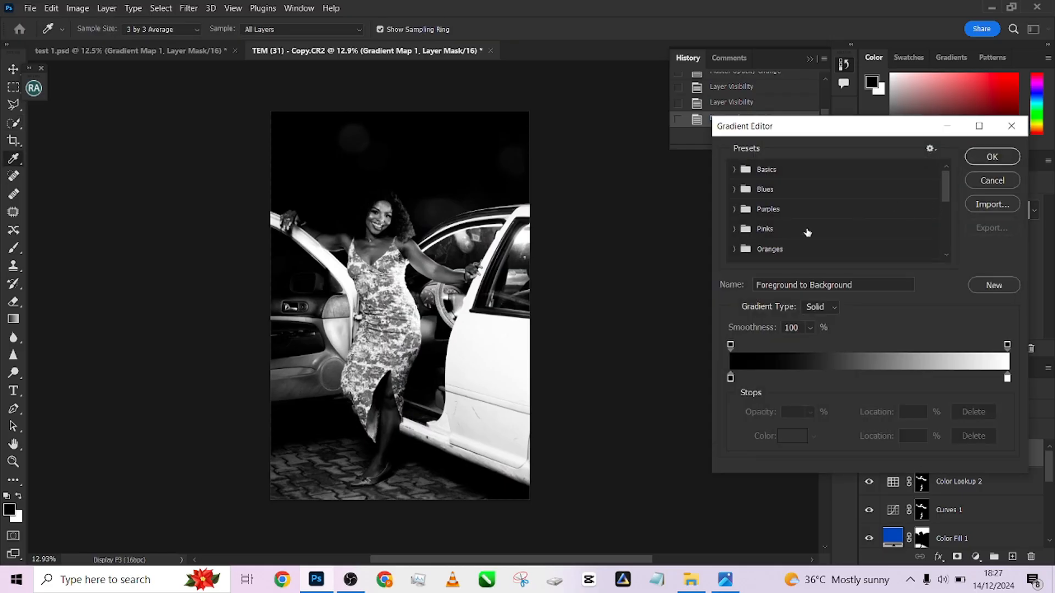
scroll(802, 223, "down", 3)
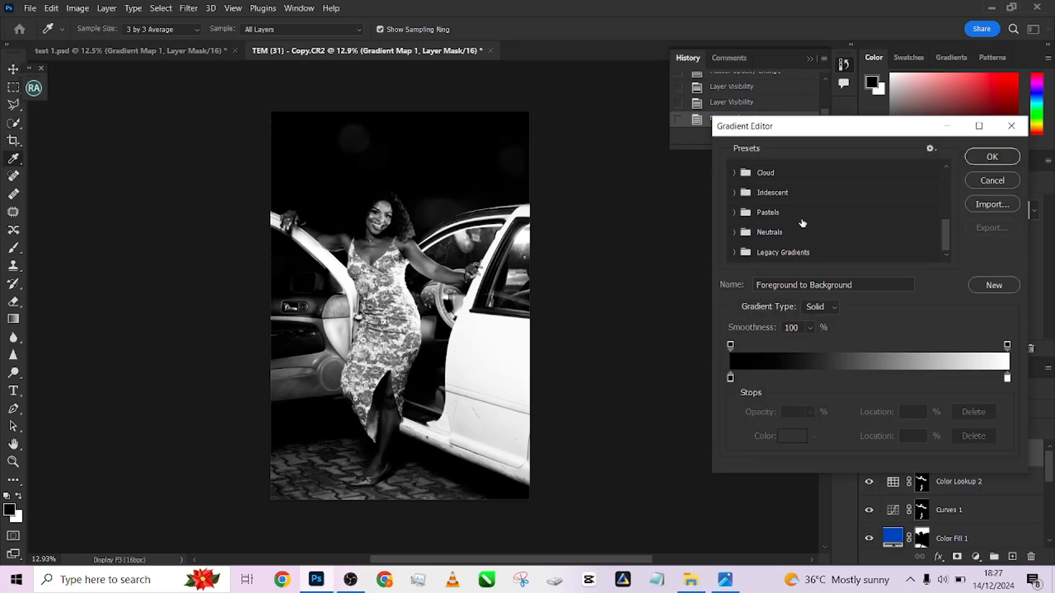
left_click(734, 253)
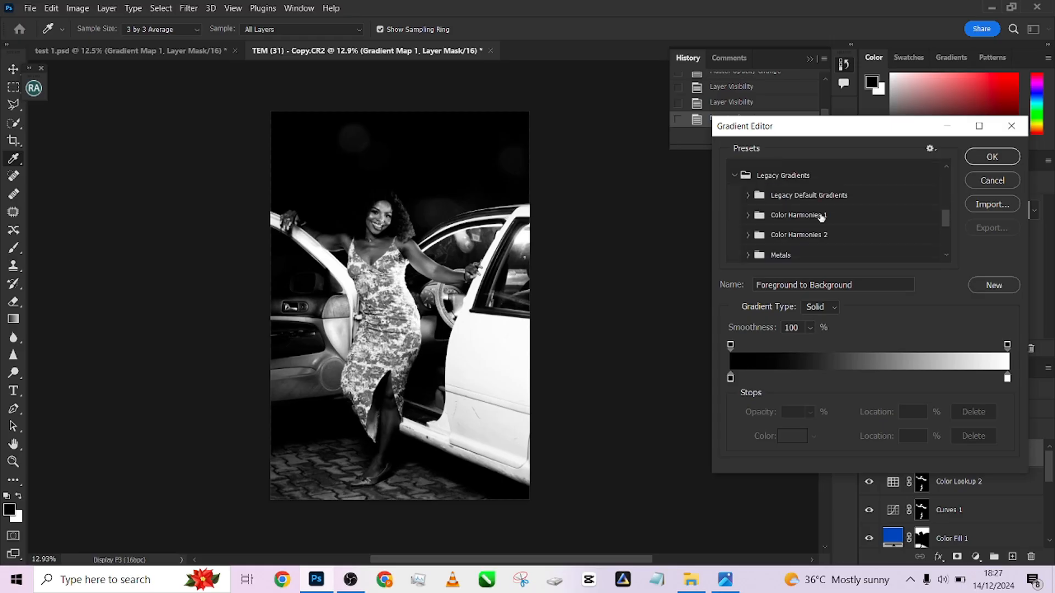
scroll(821, 218, "down", 2)
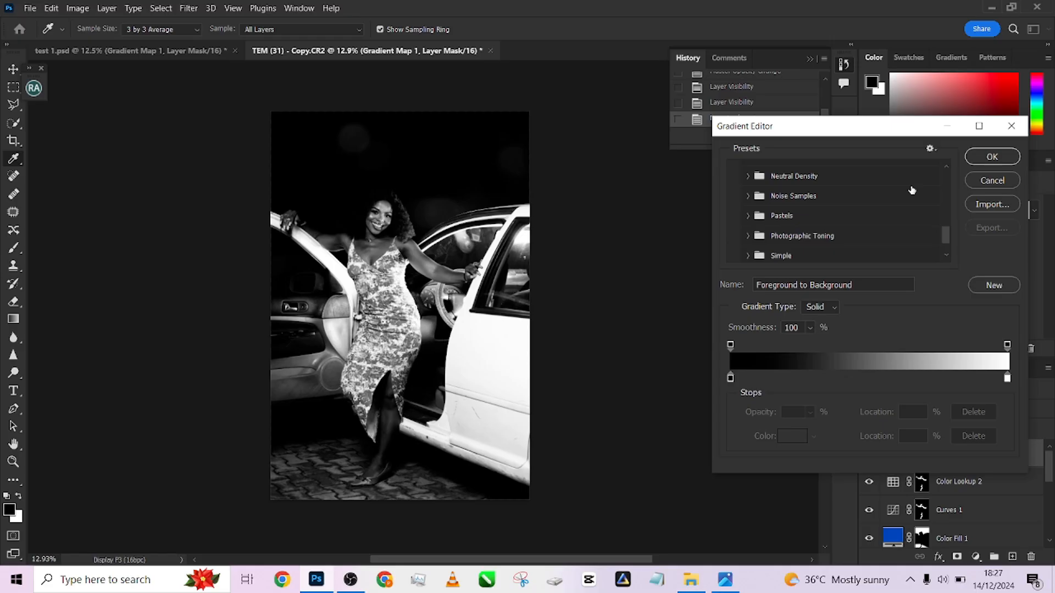
left_click(754, 237)
scroll(797, 238, "down", 1)
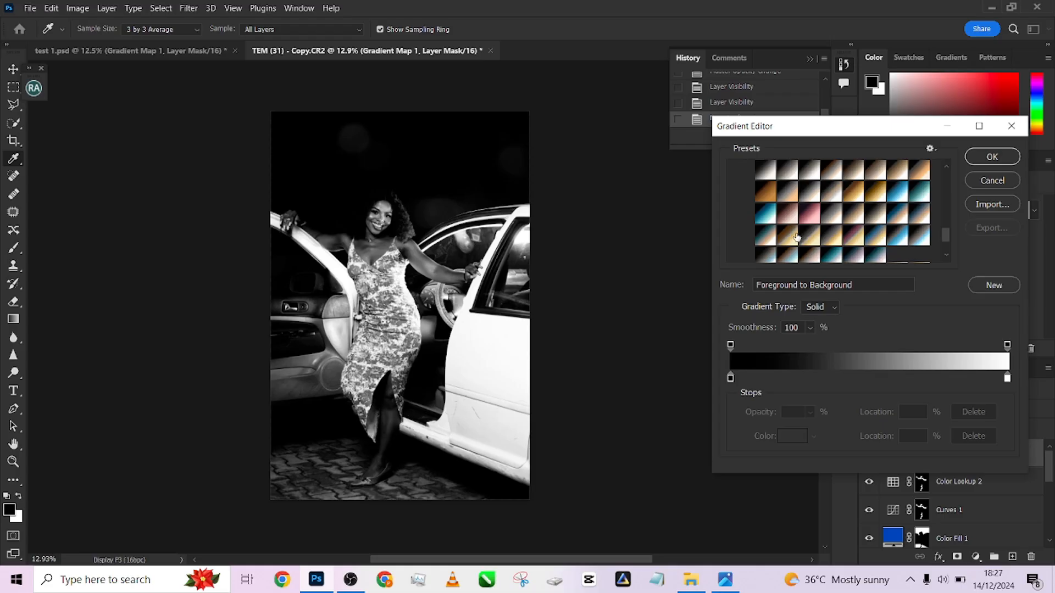
left_click(981, 181)
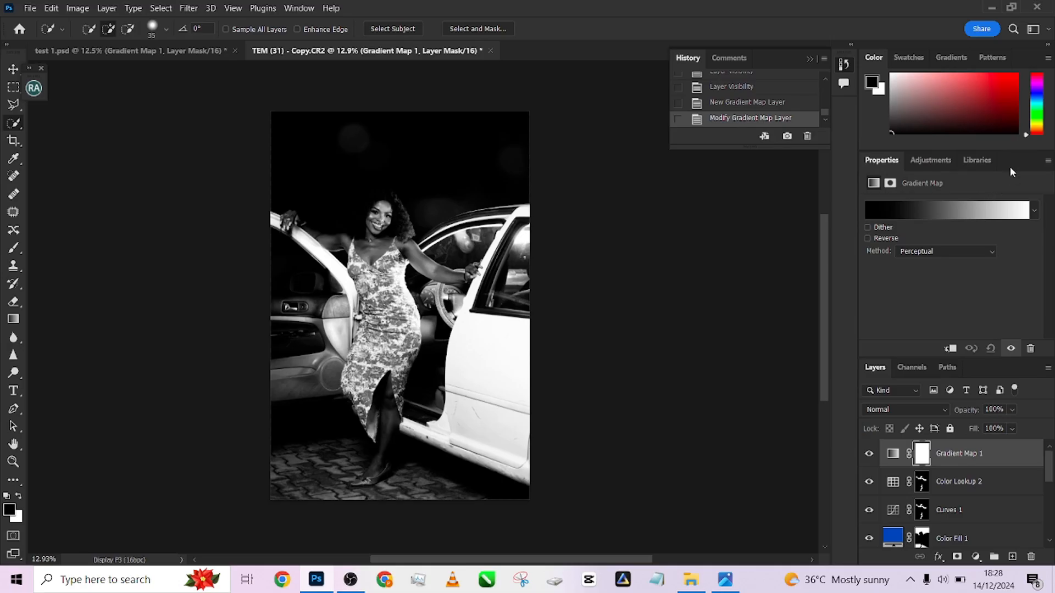
Display the gradient presets and load the Legacy Gradients set.
left_click(299, 8)
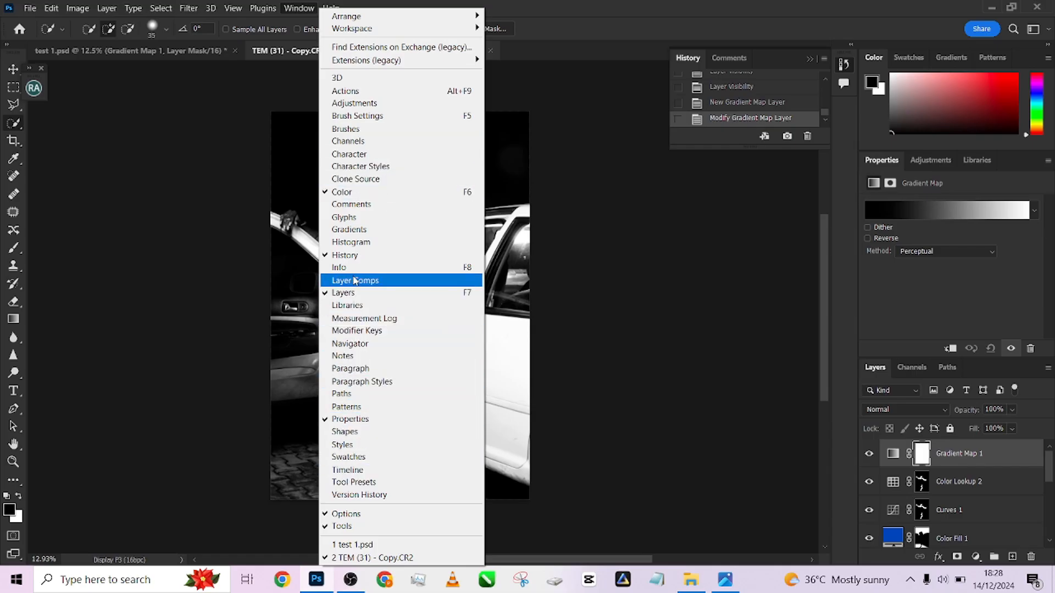
left_click(346, 230)
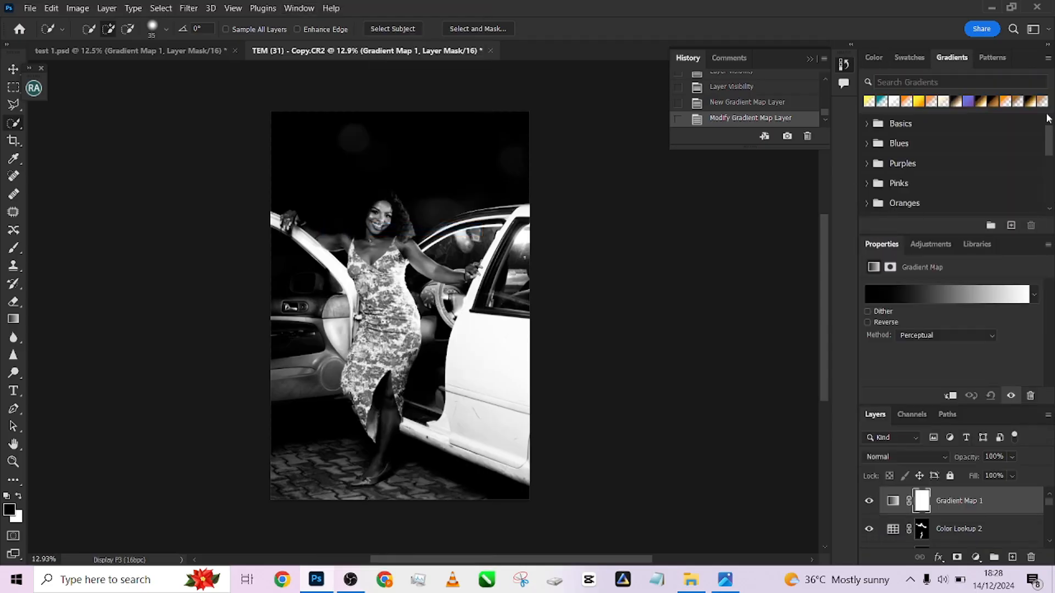
left_click(1048, 59)
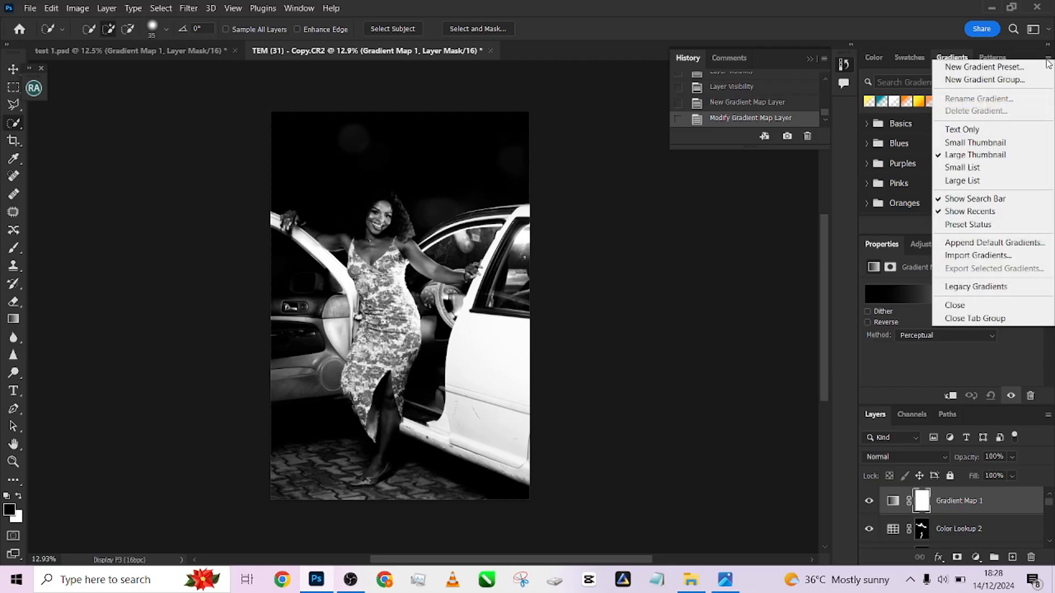
left_click(986, 287)
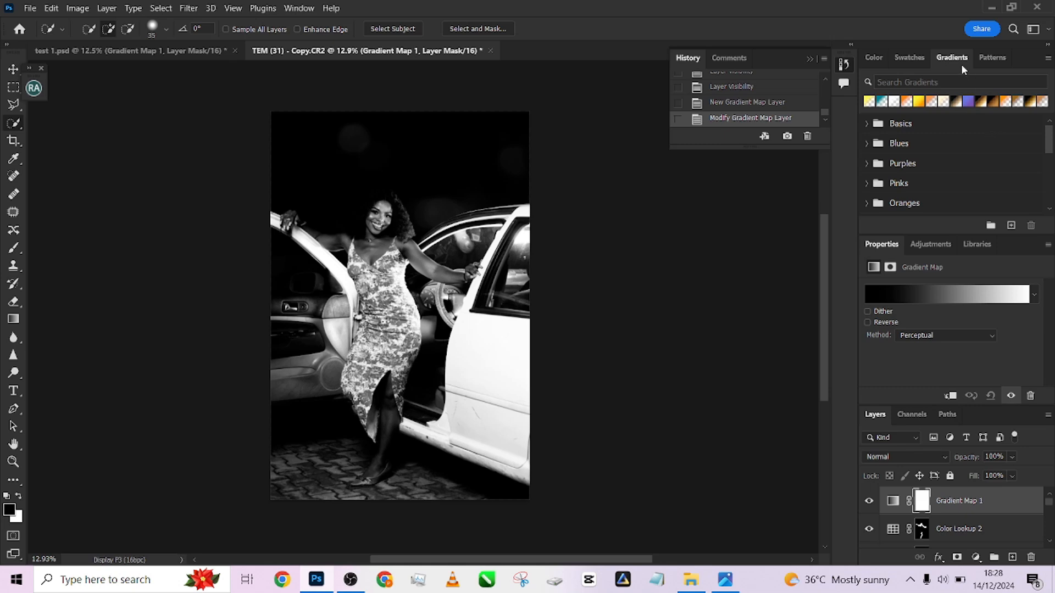
Apply the Sepia Antique preset from the legacy Photographic Toning gradients to the Gradient Map 1 layer.
left_click(944, 299)
scroll(806, 208, "down", 5)
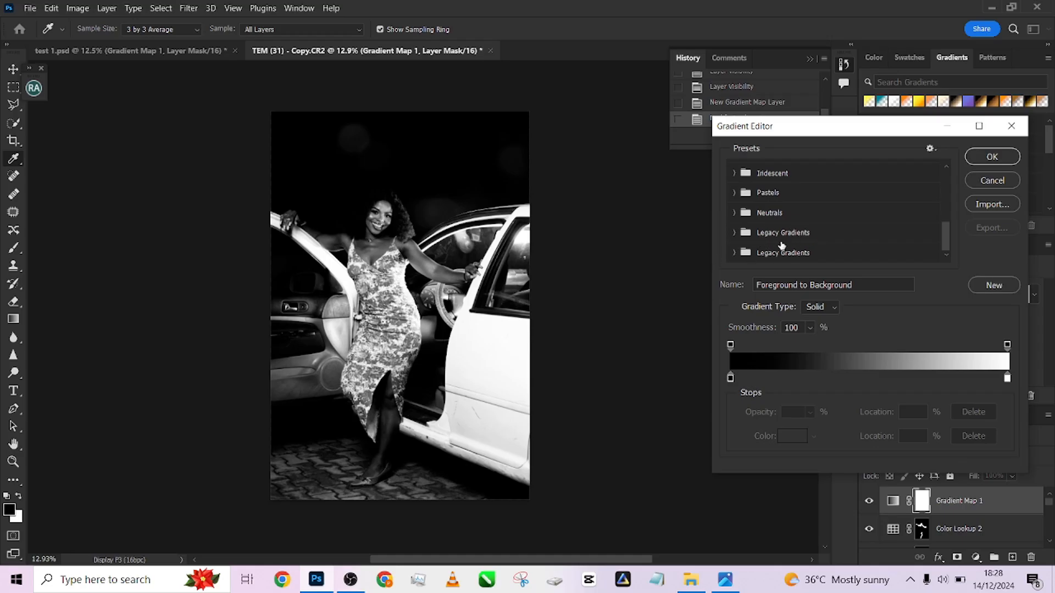
left_click(735, 233)
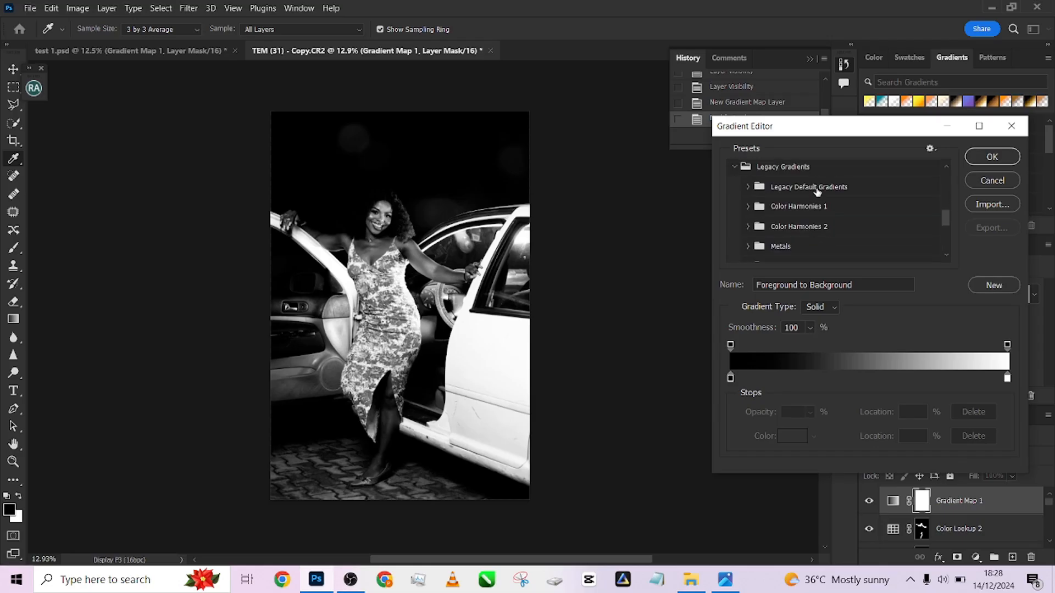
scroll(817, 191, "down", 3)
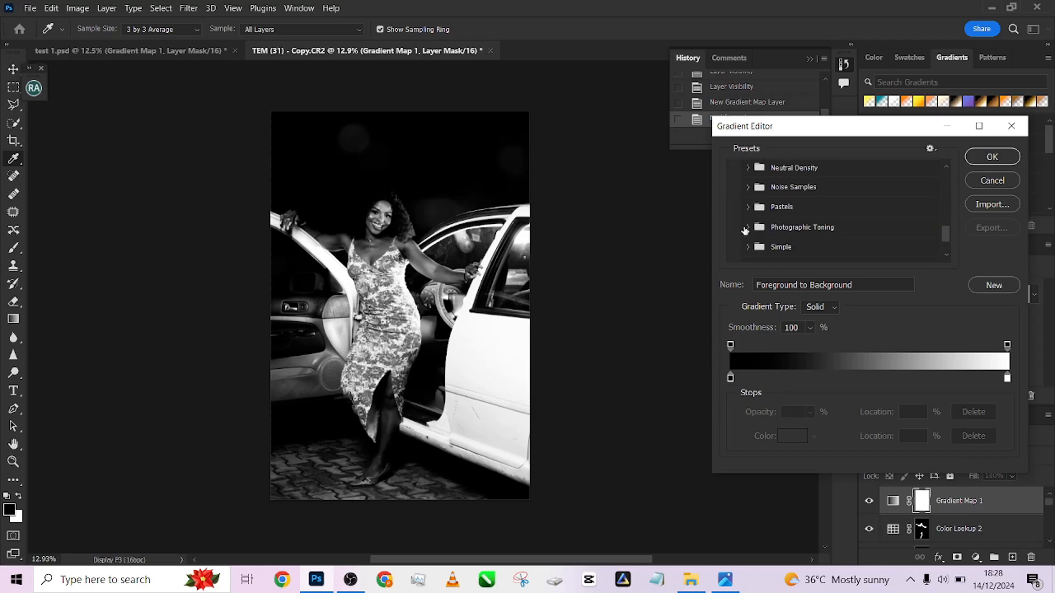
left_click(747, 228)
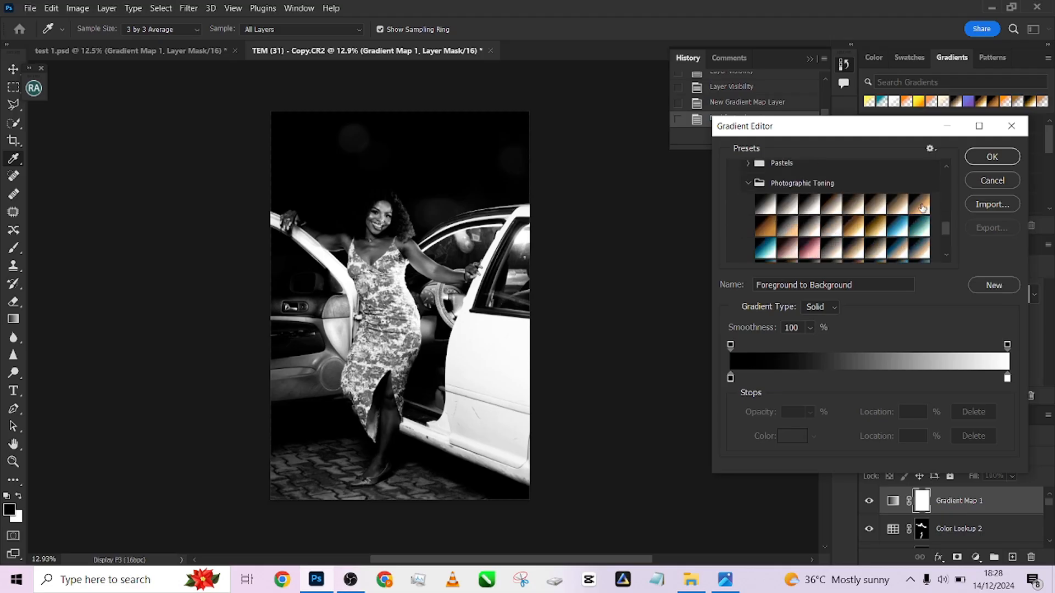
left_click(765, 225)
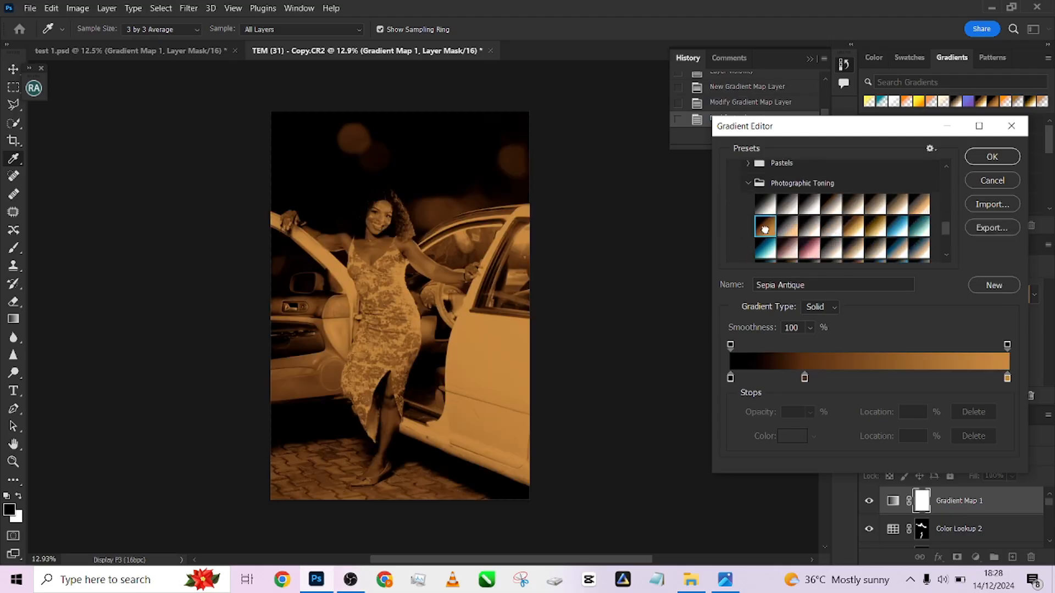
left_click(992, 156)
Check the layer settings in test 1.psd, and set Gradient Map 1 in TEM (31) - Copy.CR2 to Color blending at 46% opacity.
left_click(146, 55)
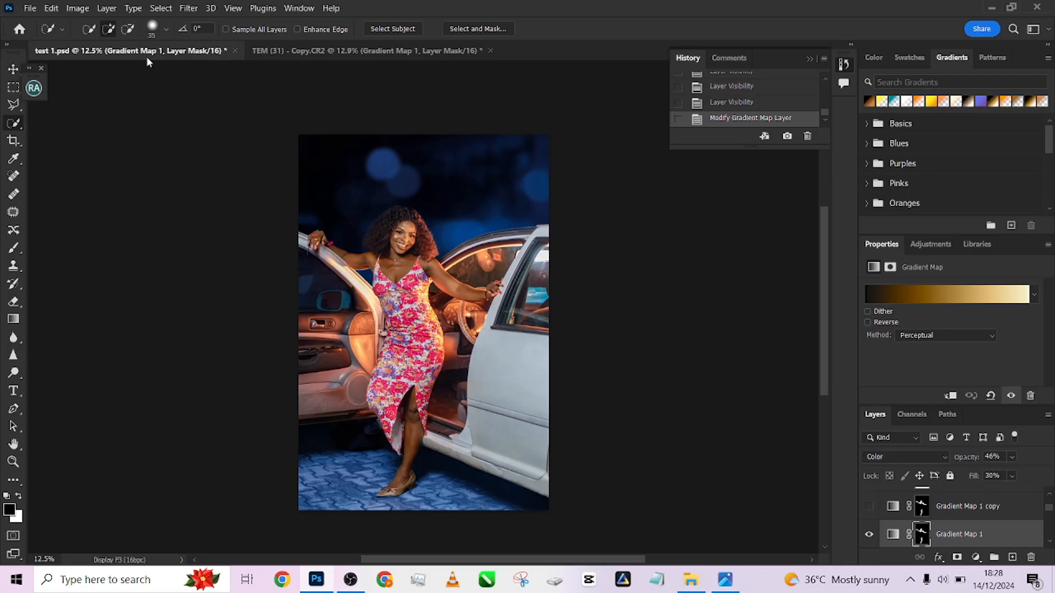
left_click(394, 53)
left_click(890, 456)
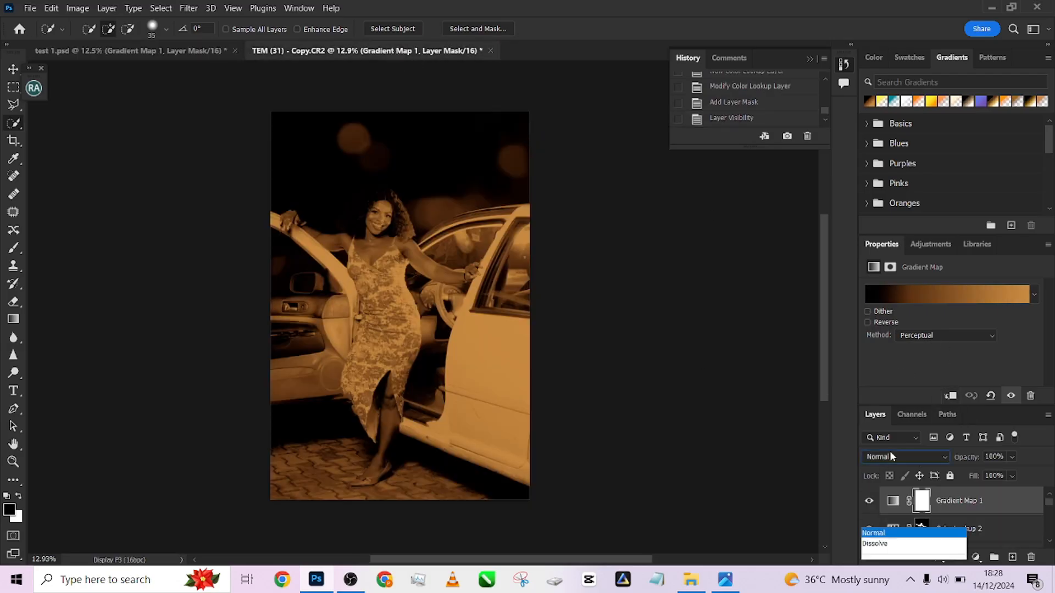
left_click(878, 540)
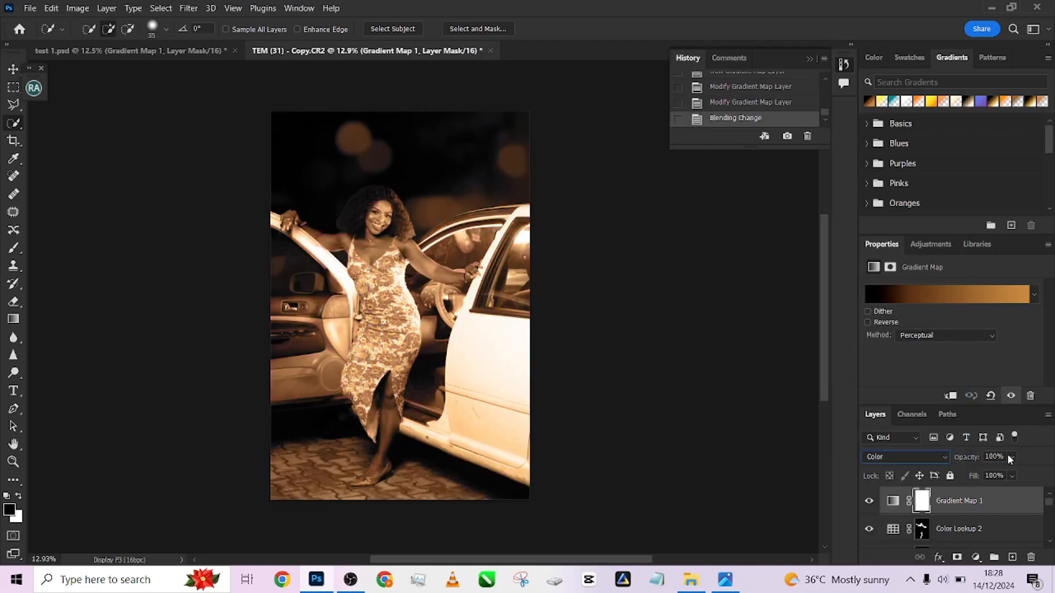
left_click(984, 457)
type("46")
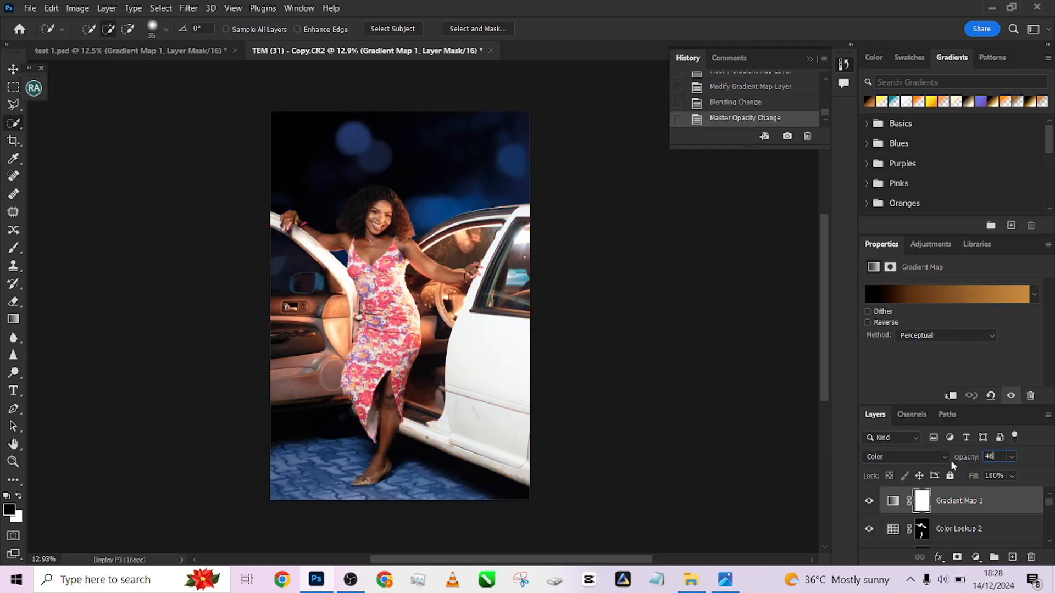
Set the Gradient Map 1 layer's fill to 30%.
left_click(996, 475)
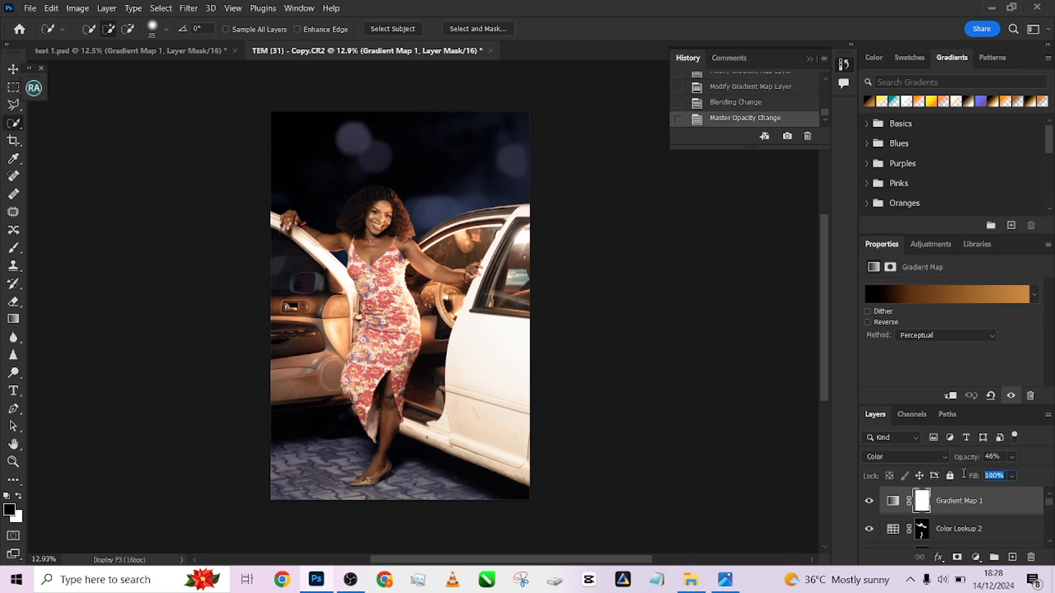
type("390")
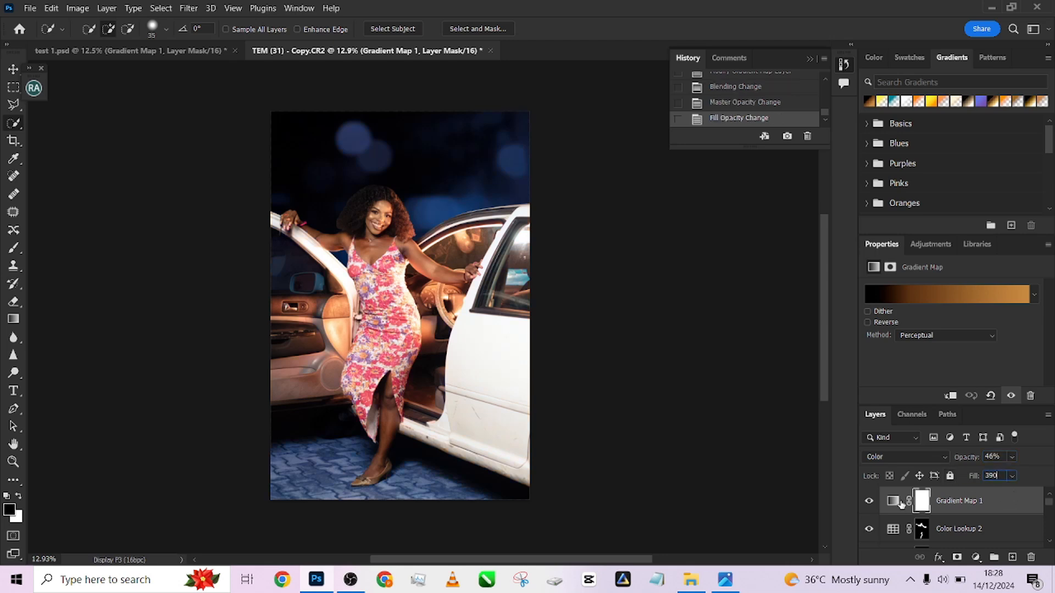
key("Return")
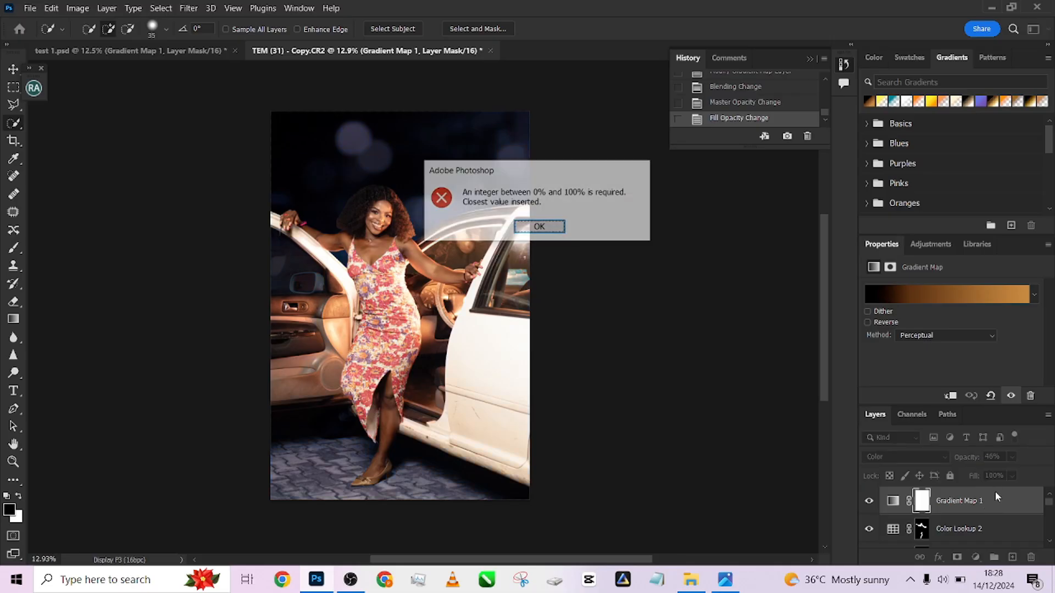
left_click(540, 230)
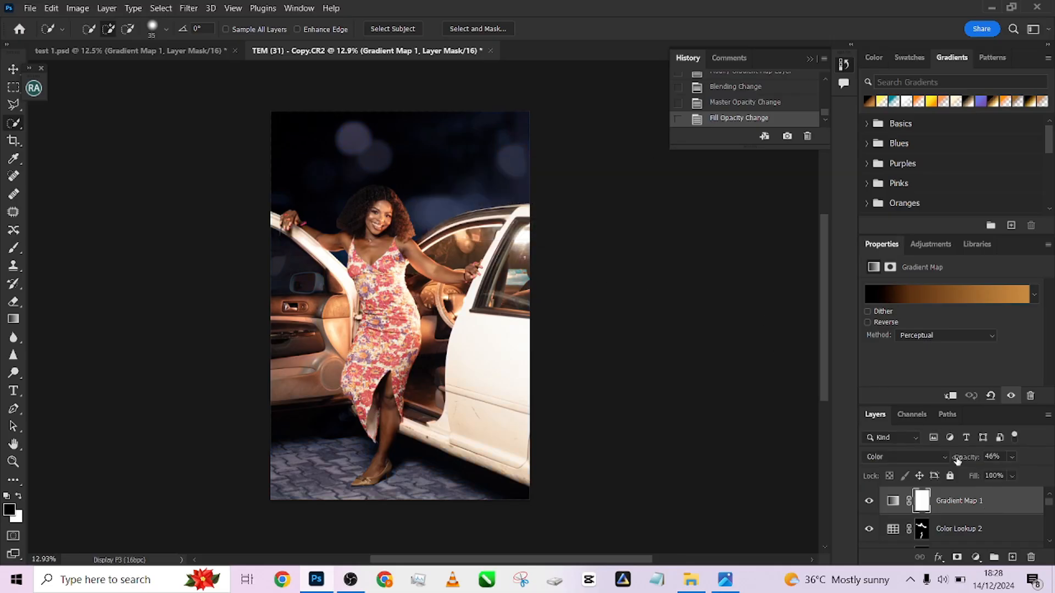
left_click(1006, 476)
type("30")
key("Return")
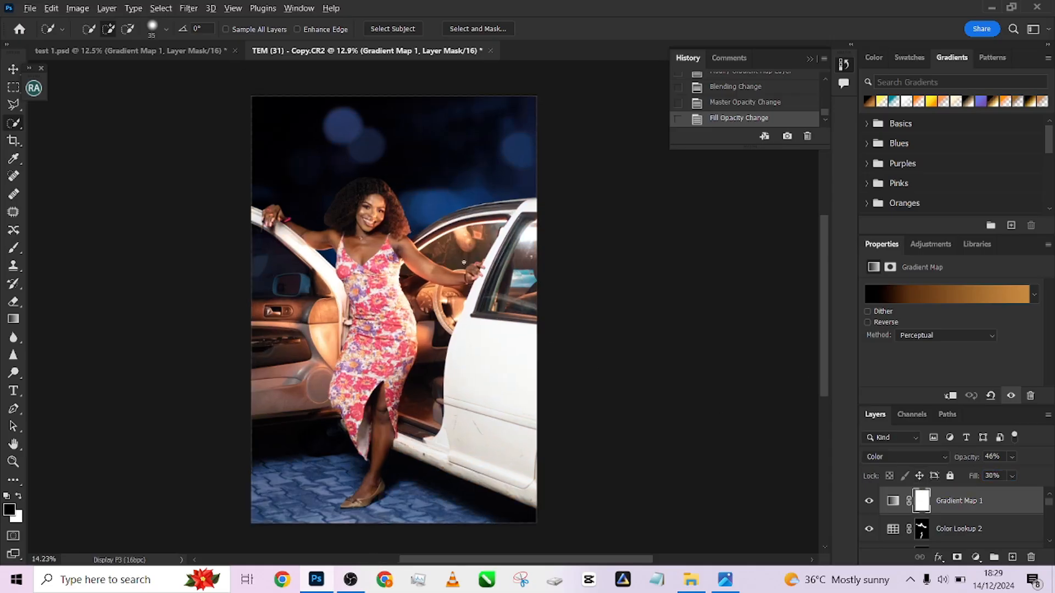
Inspect the skin, dress and legs up close, and compare the image with Gradient Map 1 hidden and shown.
scroll(393, 219, "up", 8)
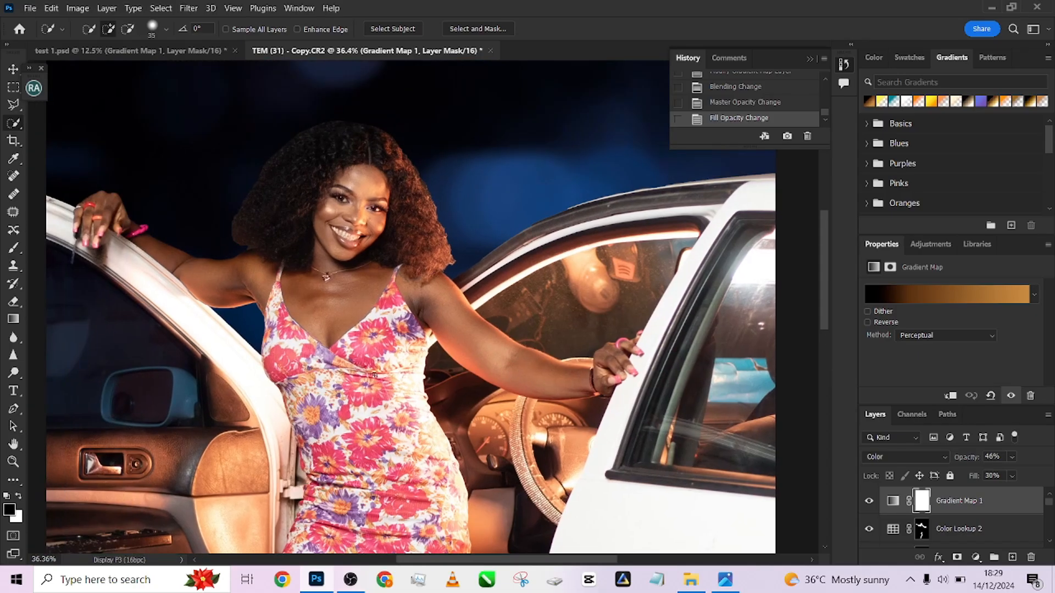
scroll(364, 266, "up", 3)
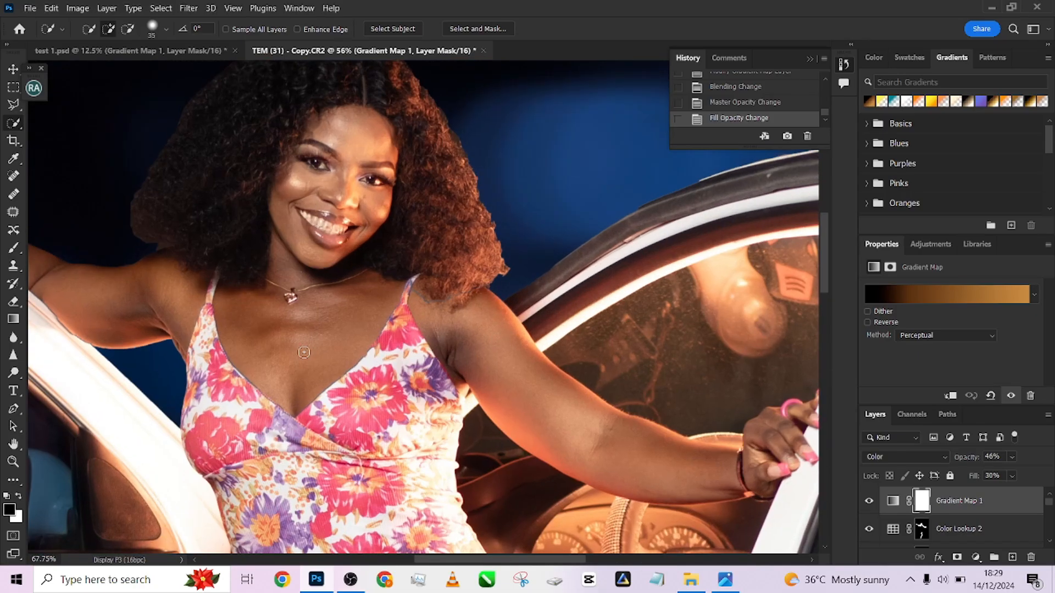
scroll(304, 353, "down", 4)
scroll(417, 258, "down", 5)
scroll(417, 258, "up", 7)
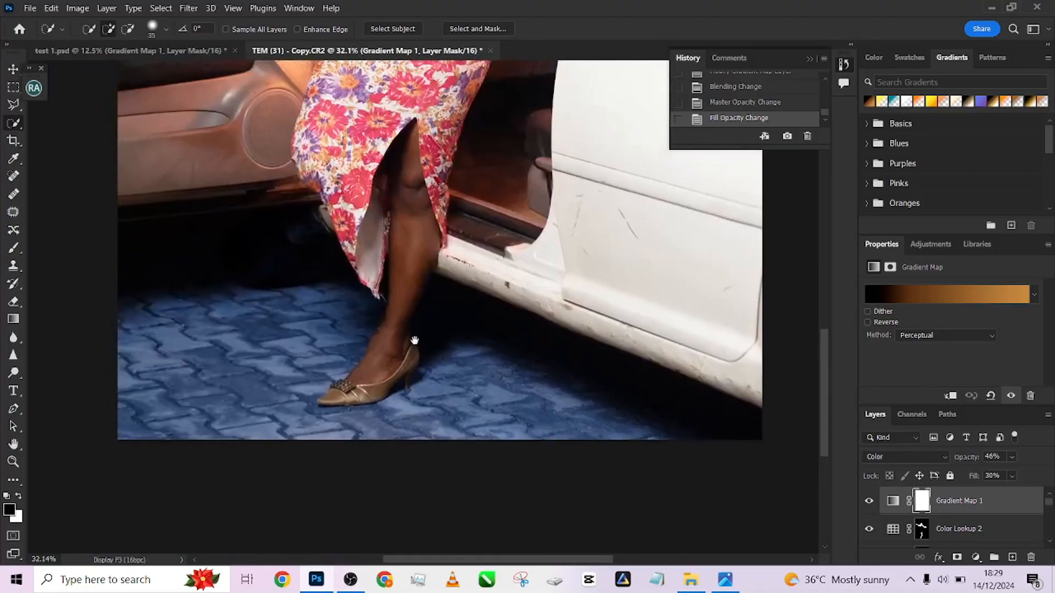
scroll(414, 217, "down", 2)
scroll(414, 217, "up", 4)
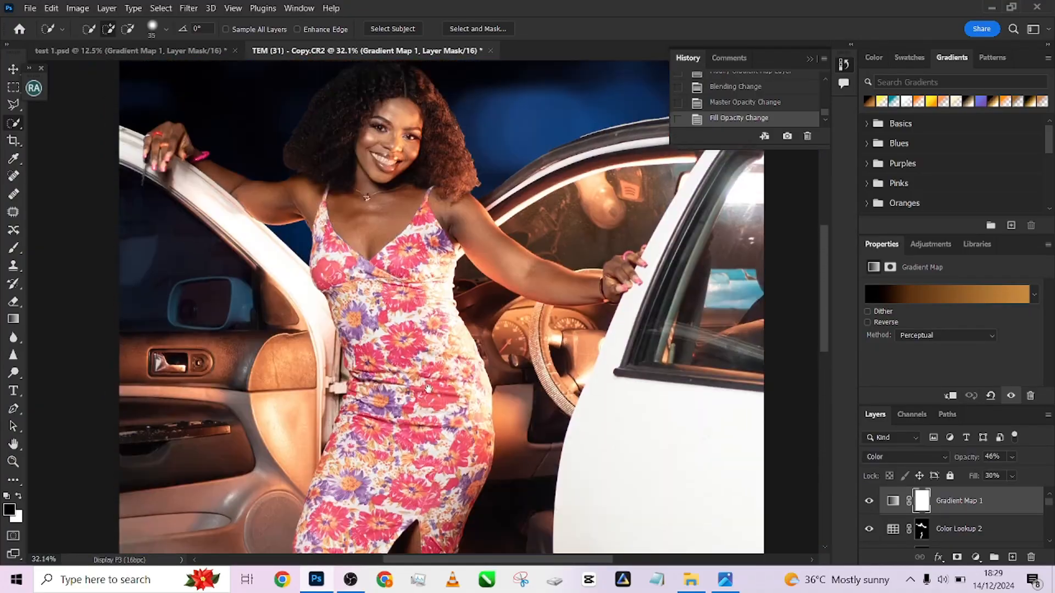
left_click(869, 500)
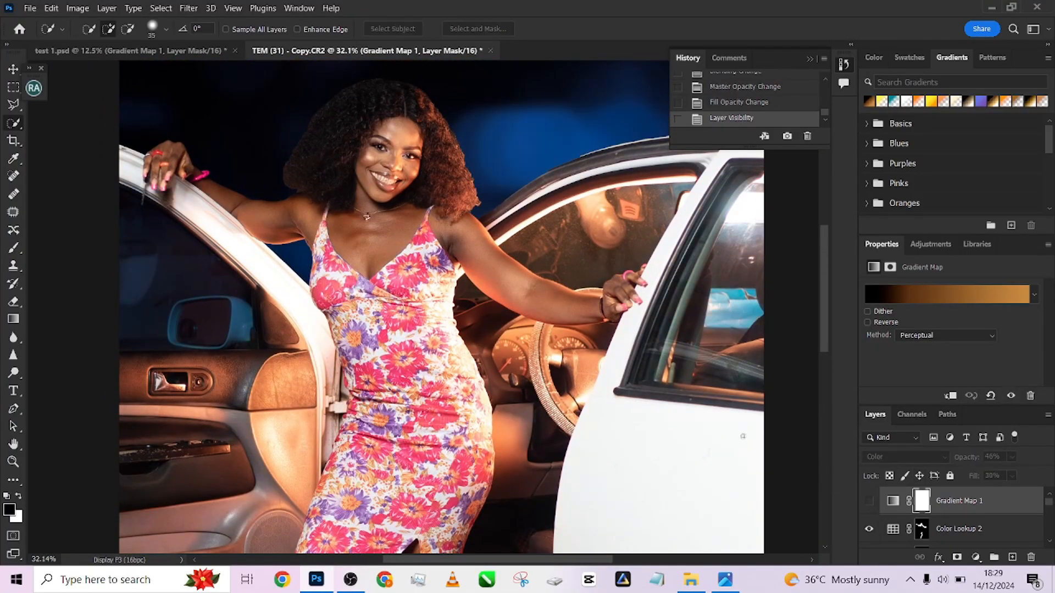
scroll(476, 358, "down", 5)
scroll(482, 272, "down", 4)
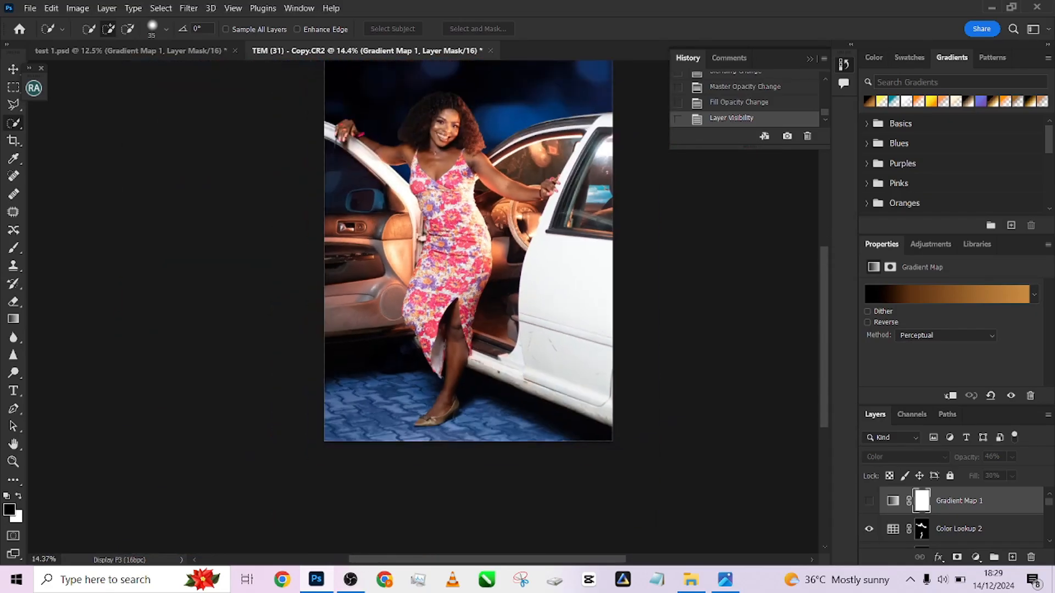
scroll(455, 389, "up", 1)
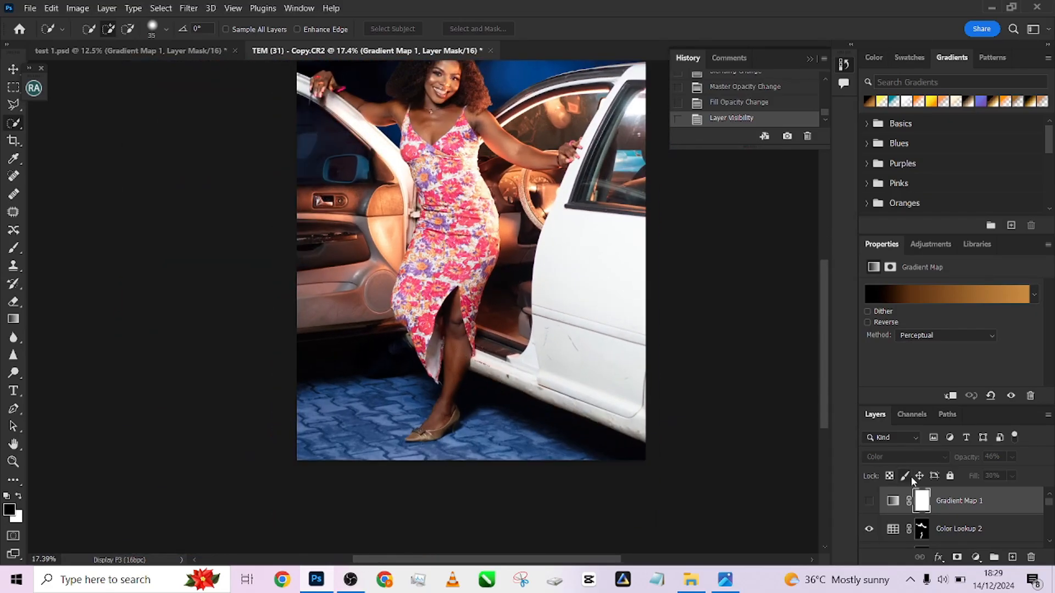
left_click_drag(530, 306, 502, 373)
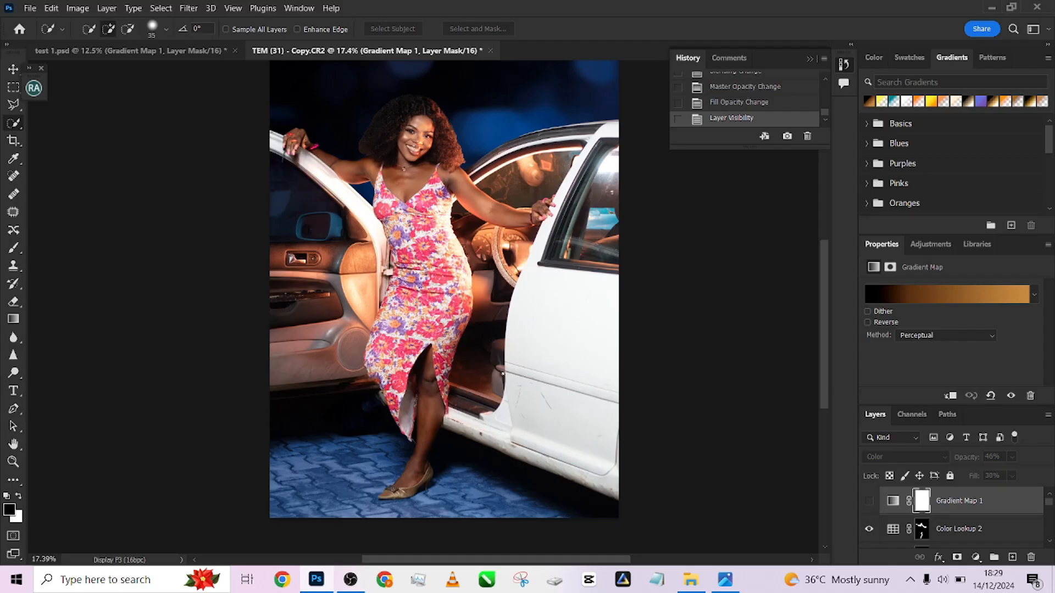
left_click(869, 501)
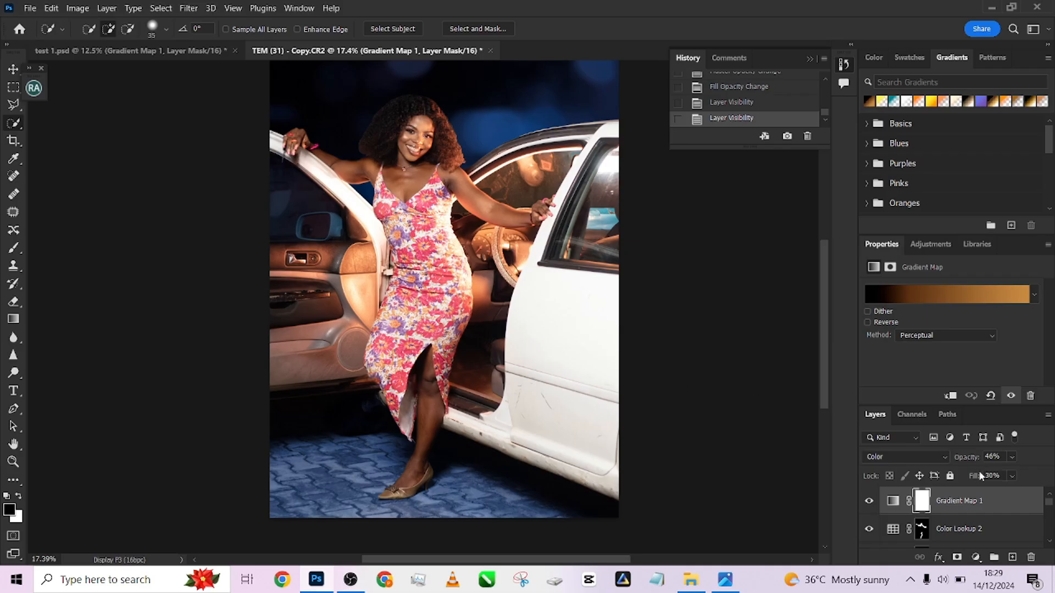
Raise the Gradient Map 1 layer's fill to 40%.
left_click_drag(975, 479, 976, 477)
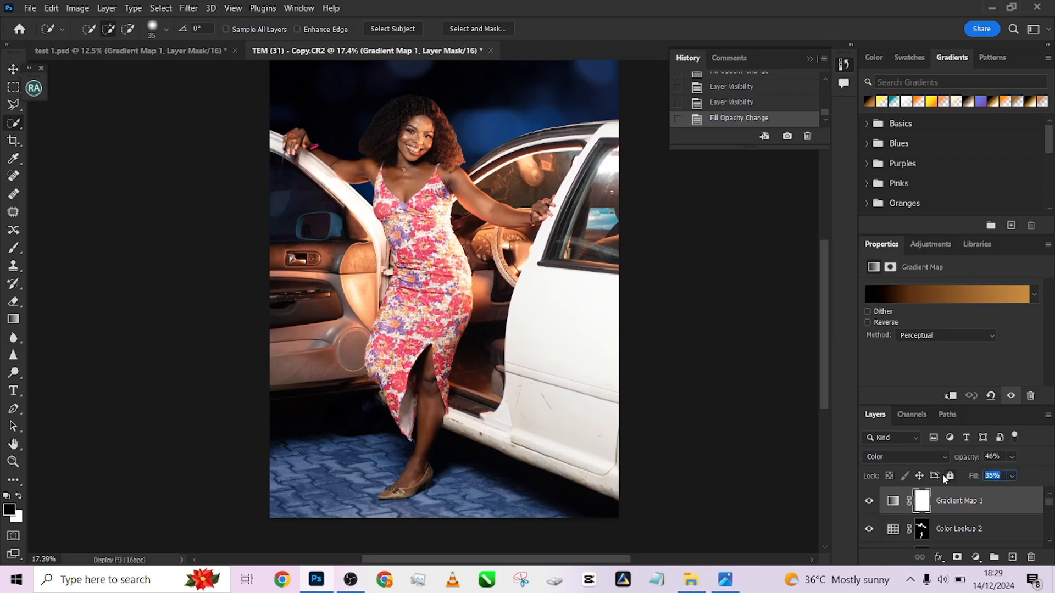
type("40")
key("Return")
Show the Gradient Map 1 copy layer in test 1.psd, check its settings, and compare the result with TEM (31) - Copy.CR2.
left_click(179, 51)
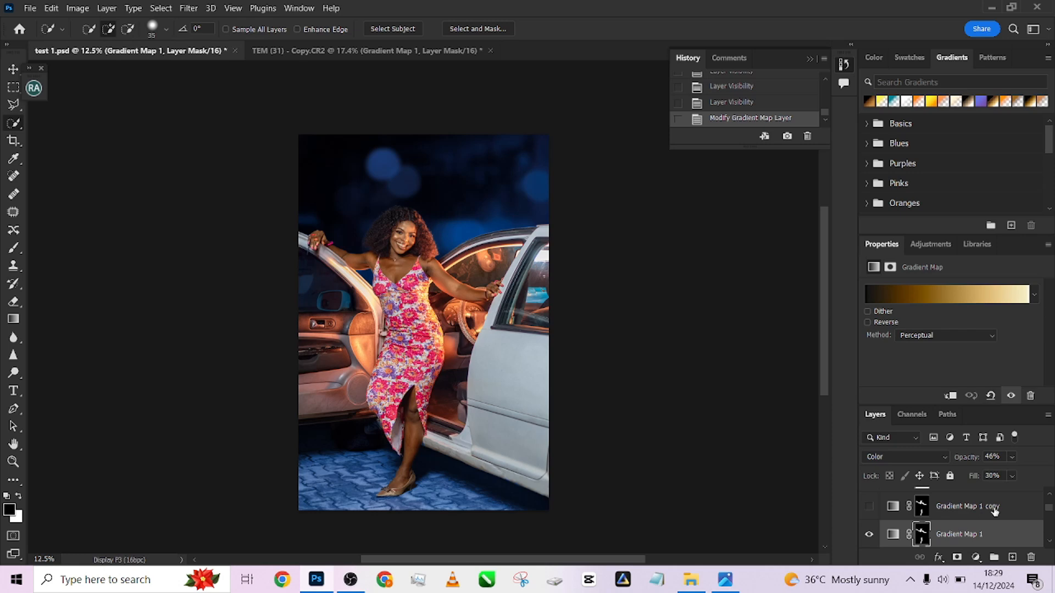
left_click(923, 511)
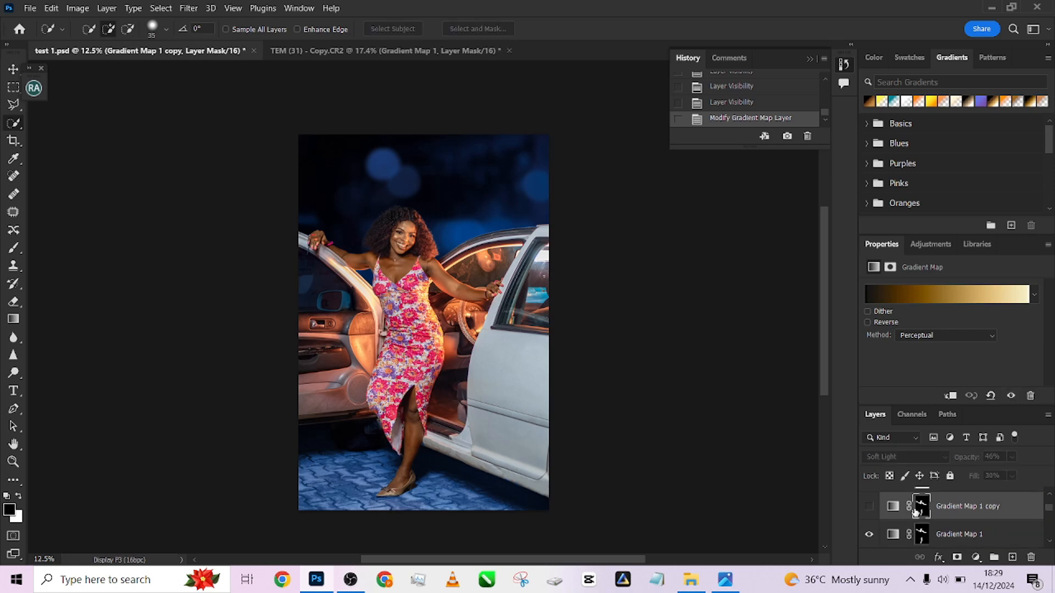
left_click(870, 508)
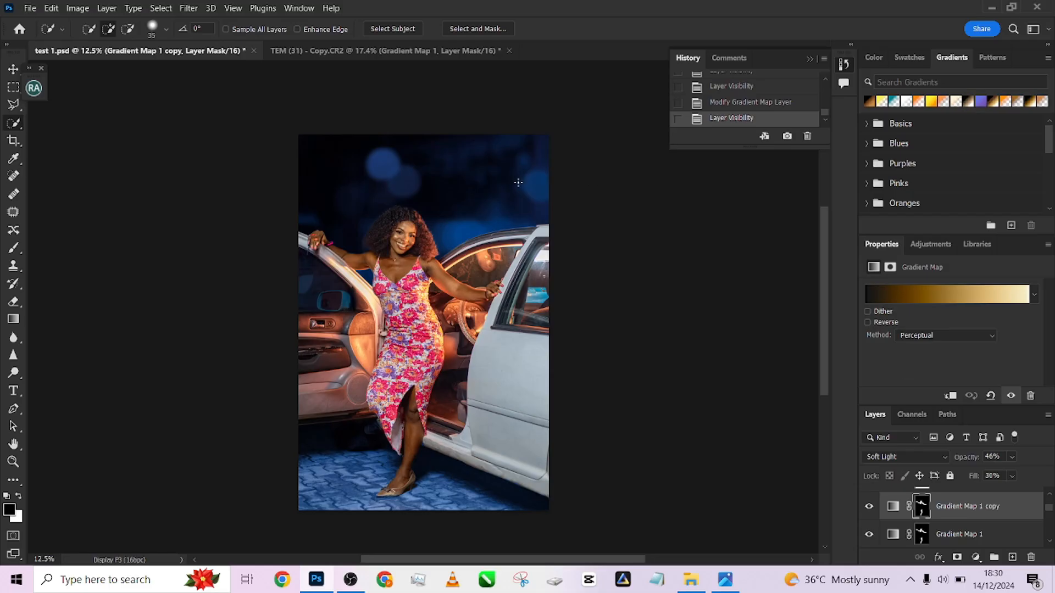
left_click(344, 51)
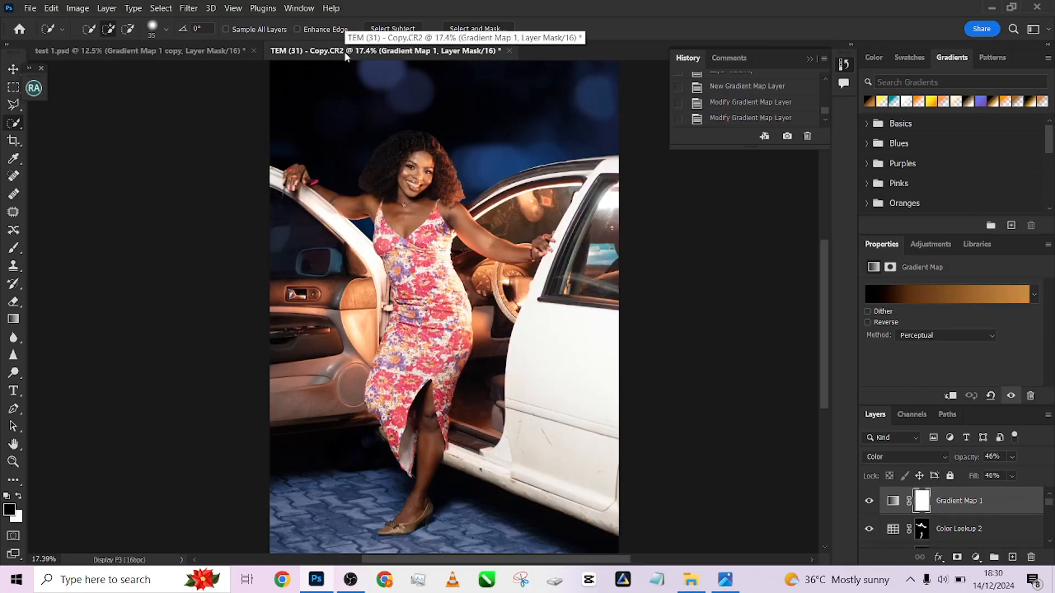
left_click(203, 51)
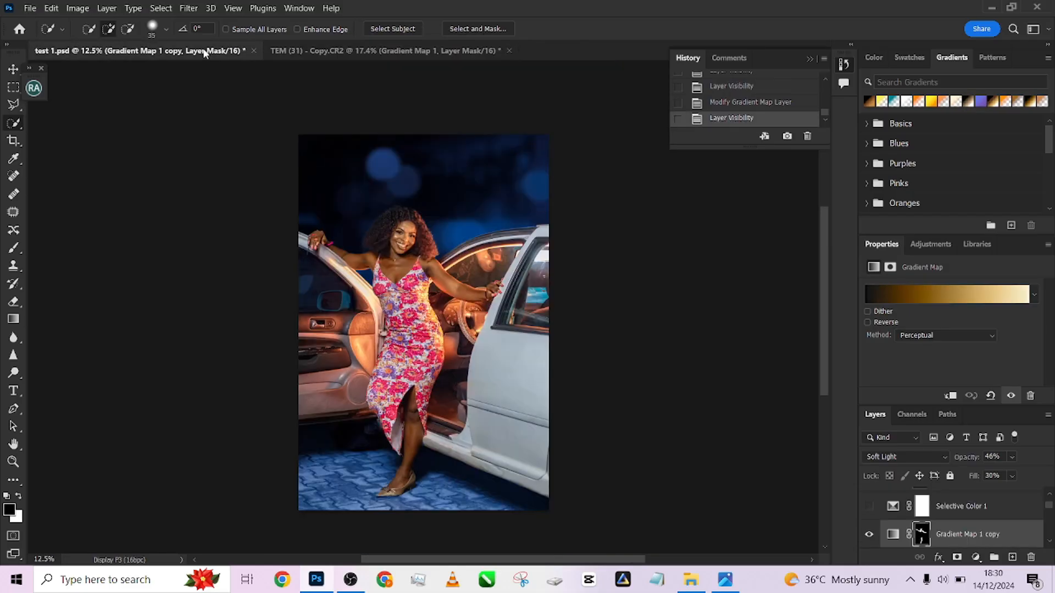
left_click(344, 50)
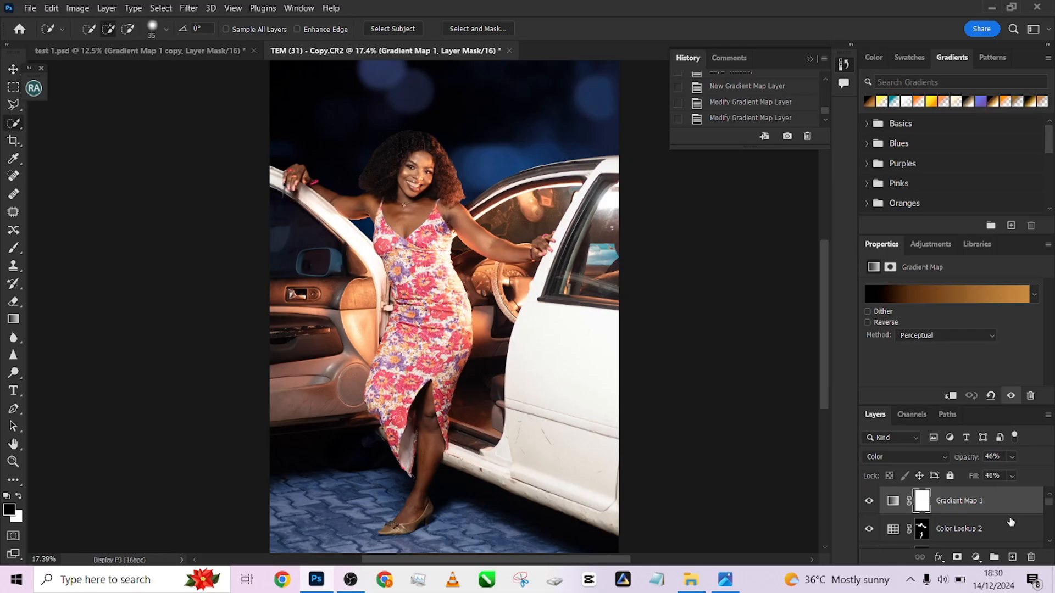
Duplicate the Gradient Map 1 layer and set the copy's blend mode to Soft Light.
key("ctrl+j")
left_click(889, 454)
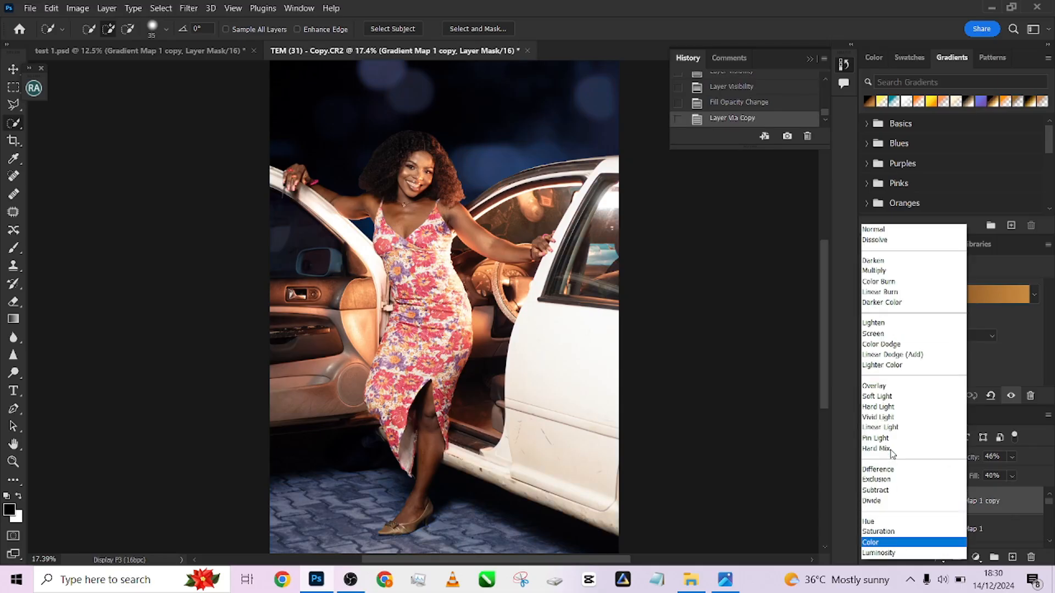
left_click(877, 396)
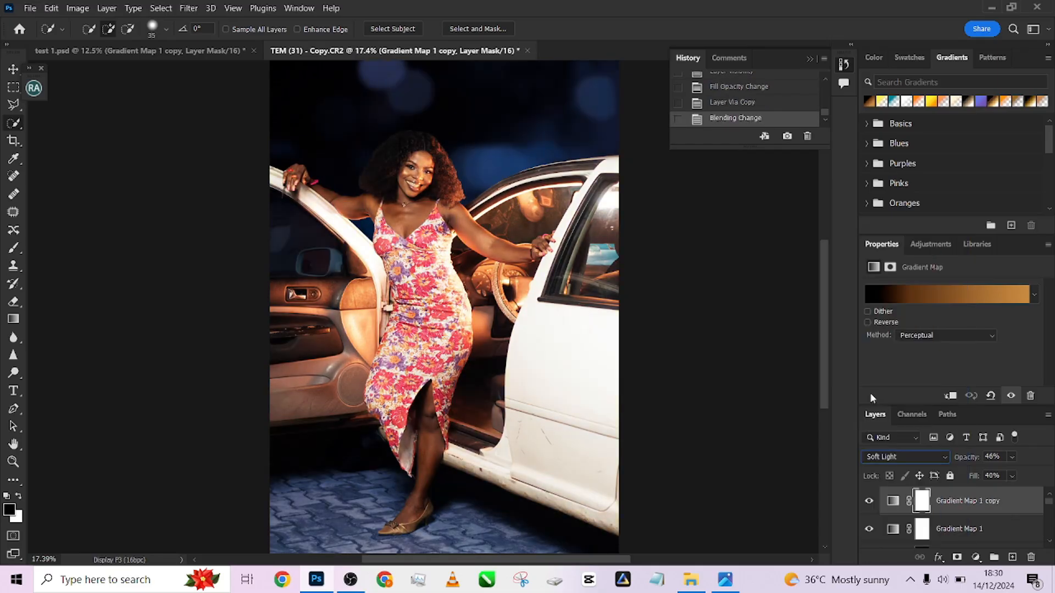
Try several Photographic Toning presets from Legacy Gradients on the Gradient Map 1 copy and apply Gold 2.
left_click(936, 290)
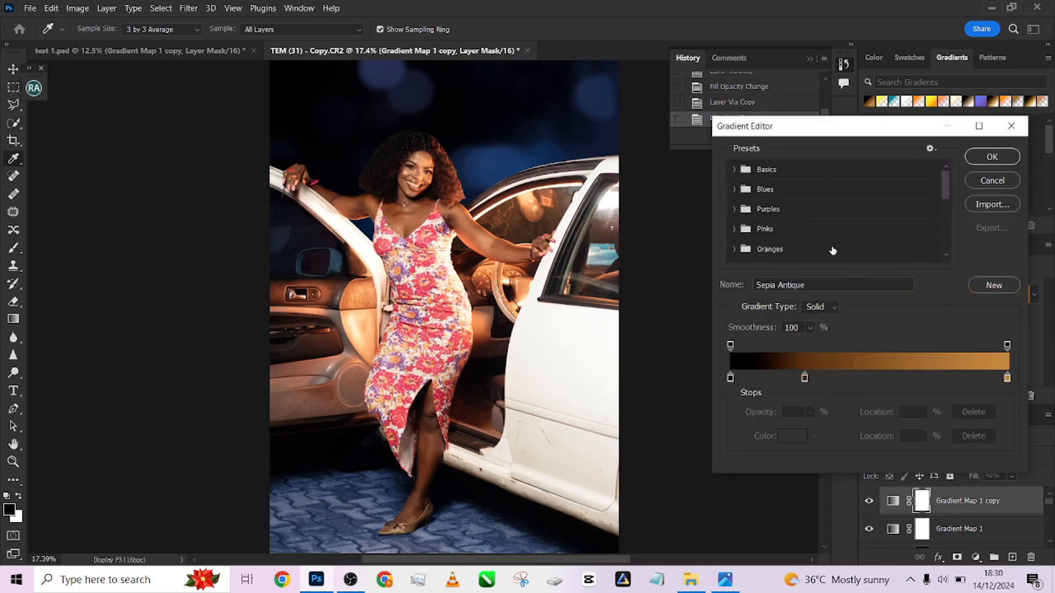
scroll(775, 242, "down", 5)
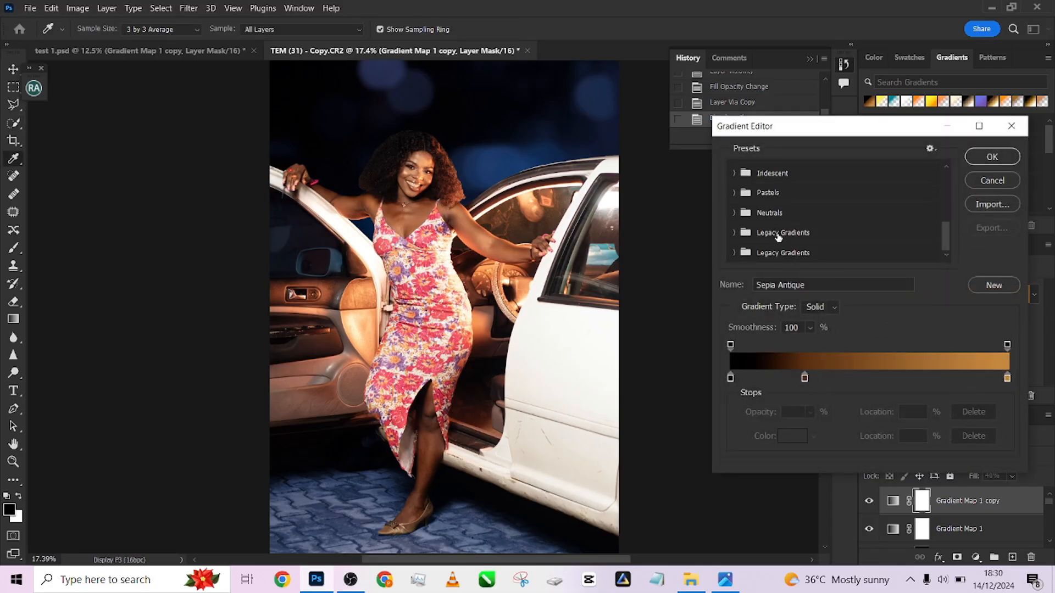
left_click(745, 254)
scroll(764, 243, "down", 5)
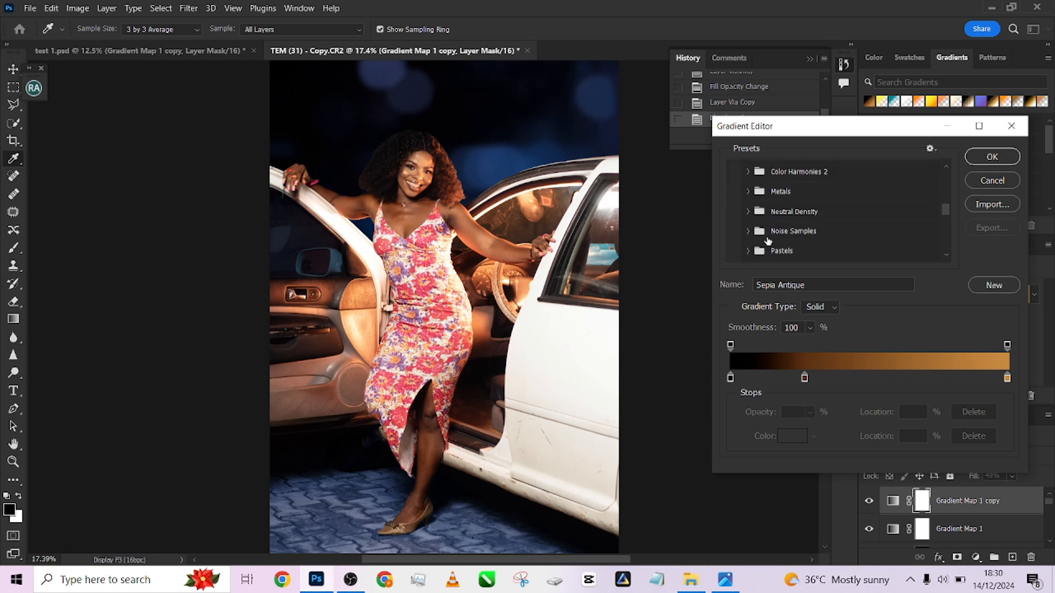
scroll(768, 241, "down", 3)
left_click(747, 213)
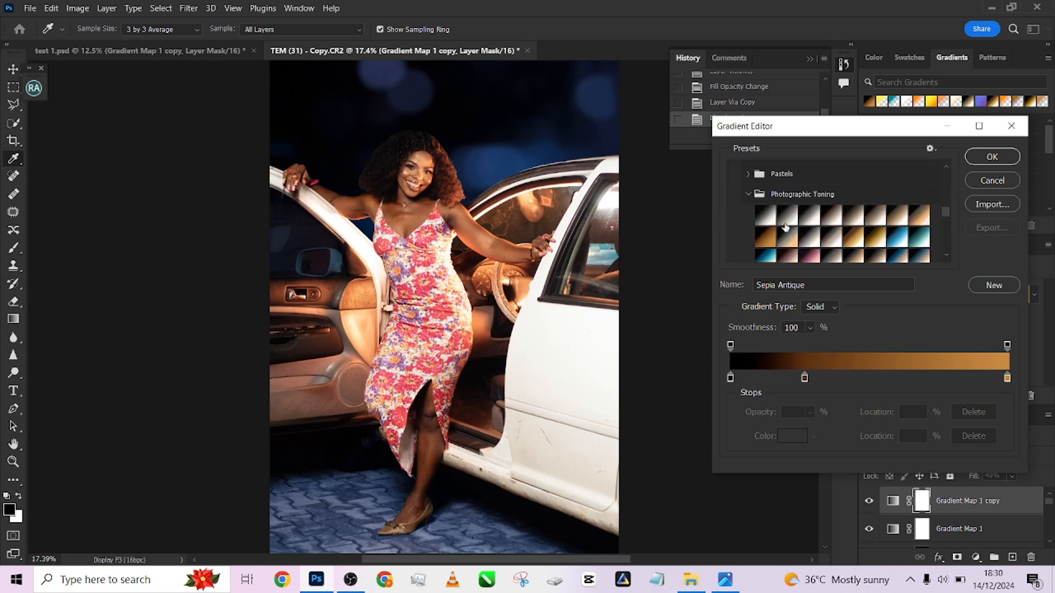
left_click(769, 239)
left_click(786, 242)
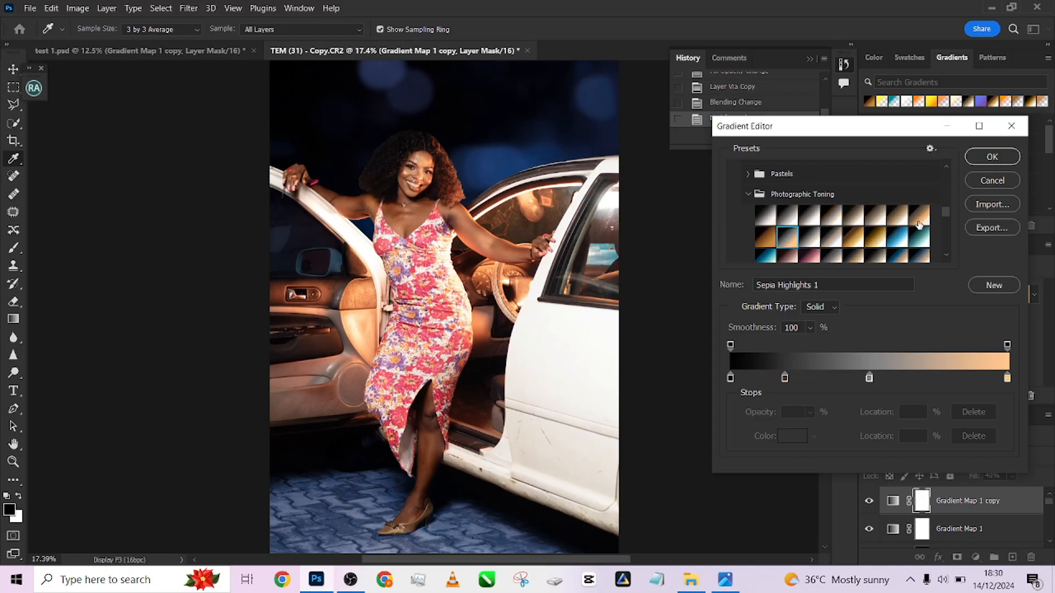
left_click(919, 217)
left_click(897, 216)
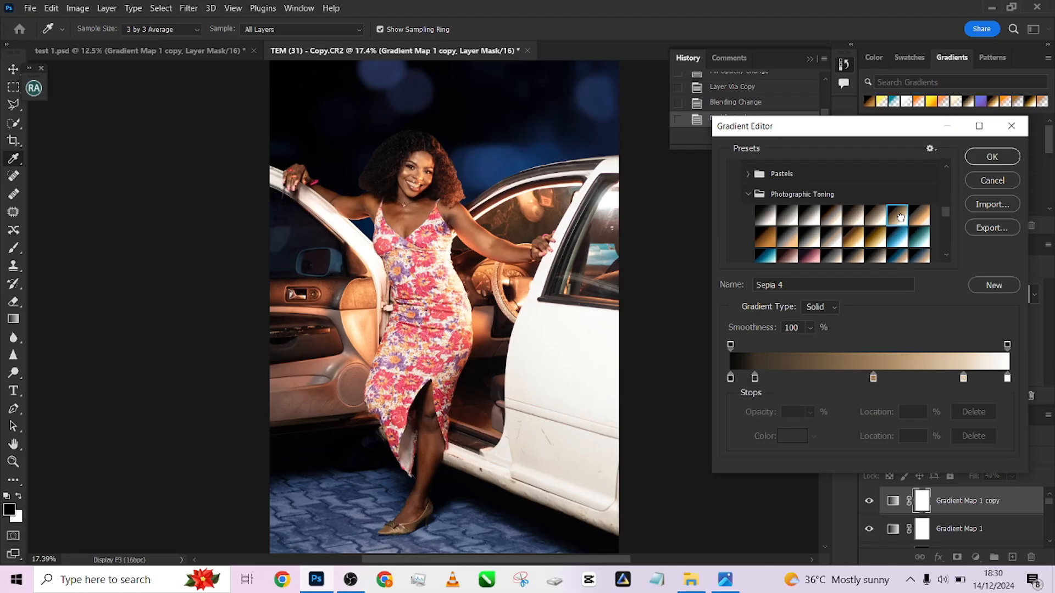
left_click(853, 216)
left_click(853, 242)
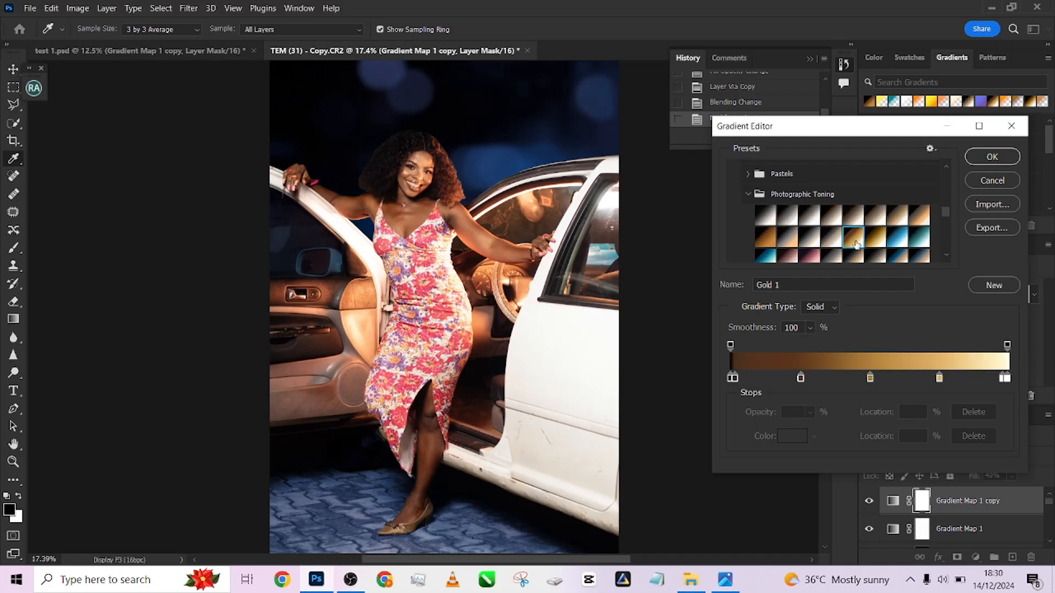
left_click(875, 239)
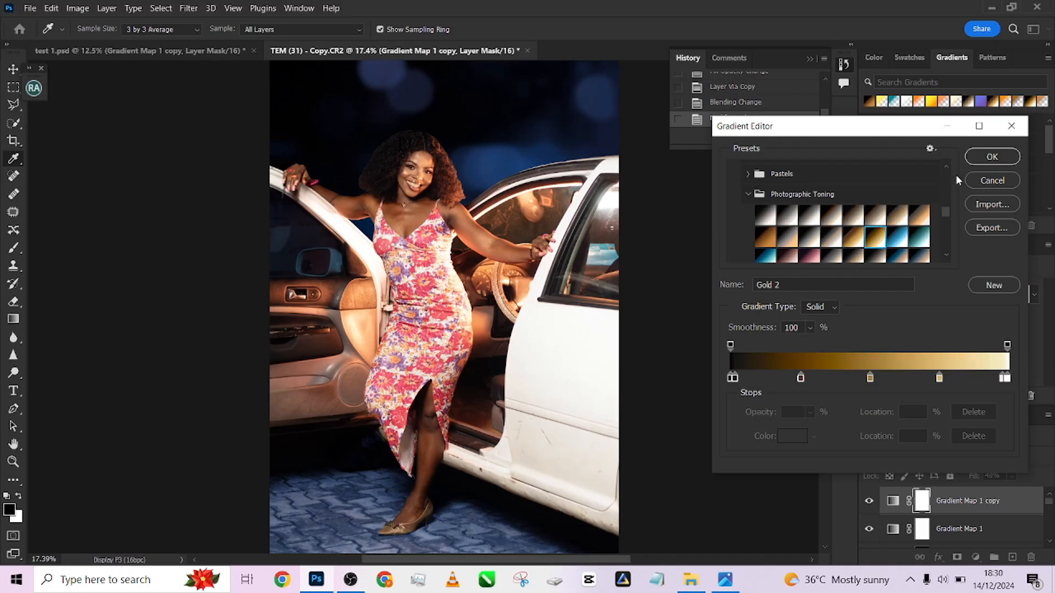
left_click(992, 157)
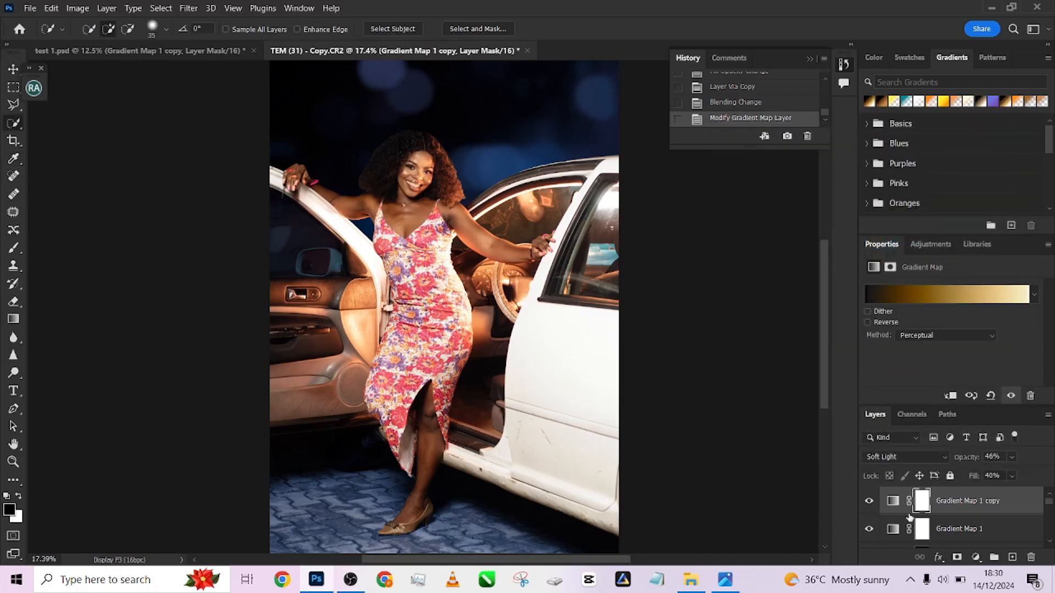
Delete the original Gradient Map 1 layer and duplicate the remaining gold Soft Light gradient map.
left_click(1030, 557)
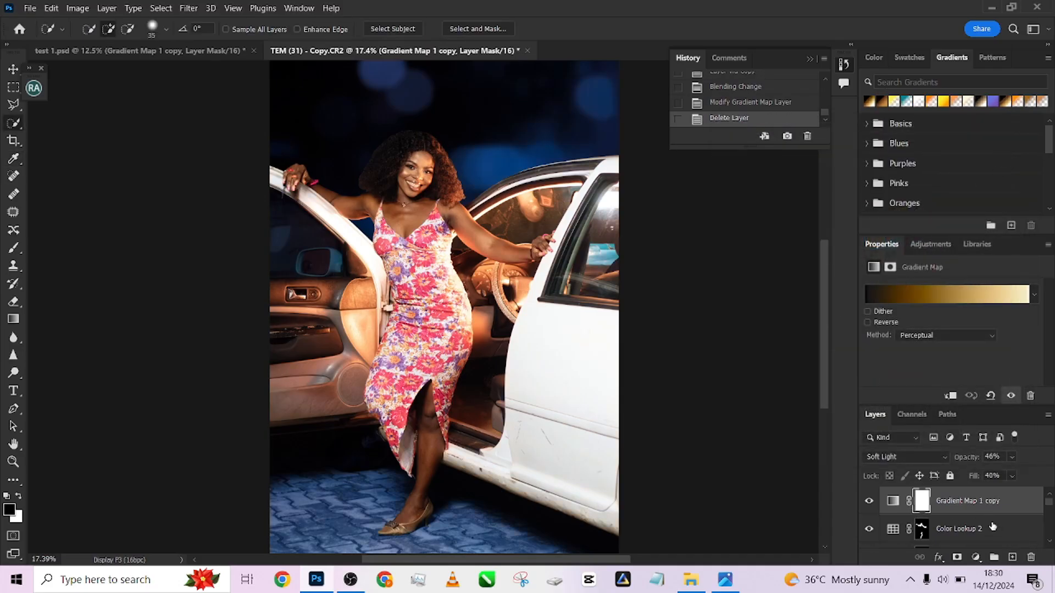
key("ctrl+j")
Set the blend mode of the lower gradient map, Gradient Map 1 copy, to Color.
left_click(989, 528)
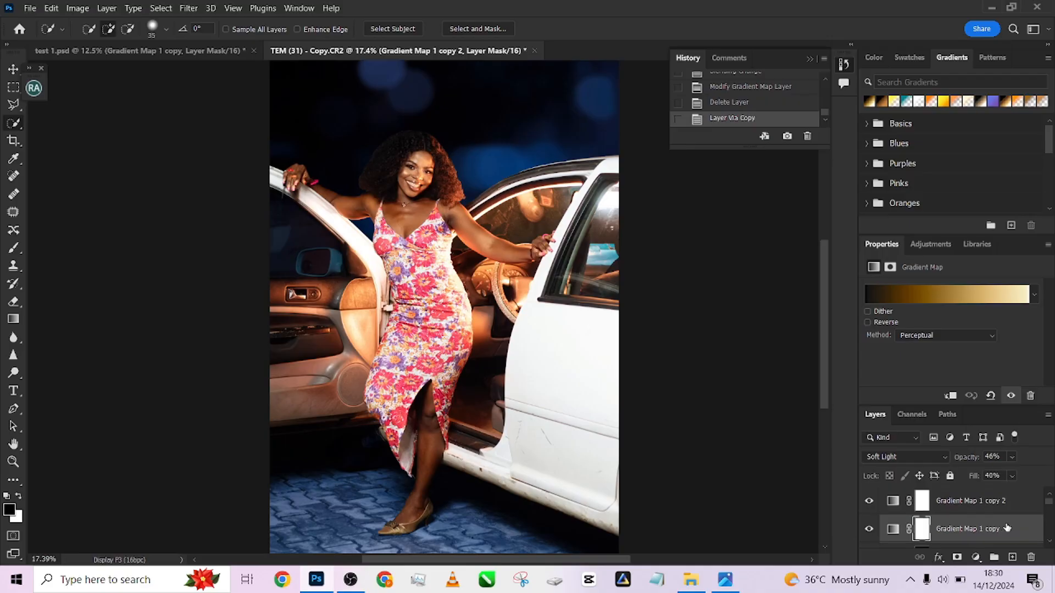
left_click(890, 456)
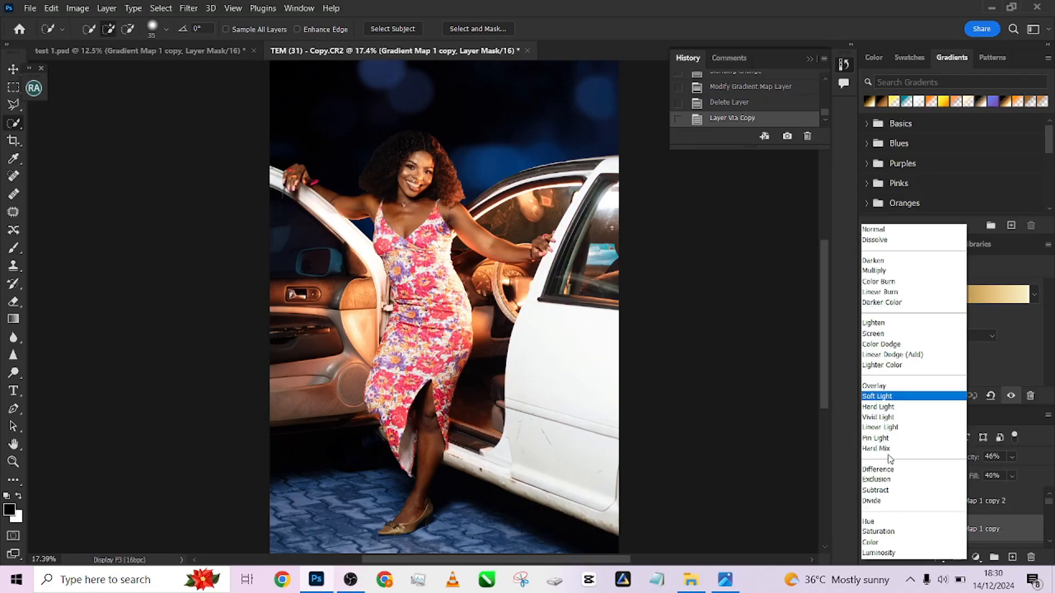
left_click(877, 543)
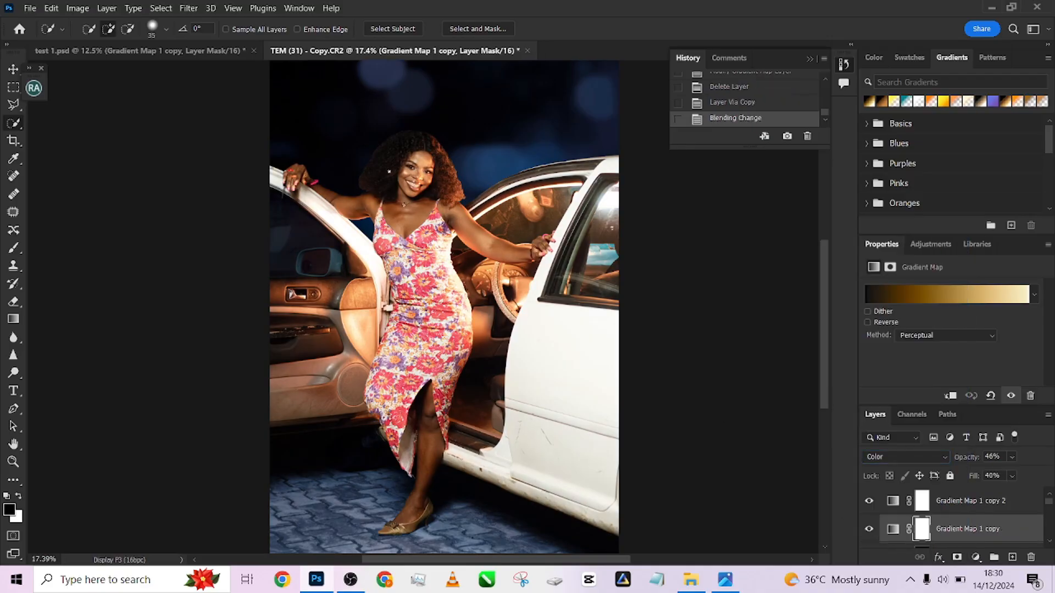
Compare the photo with test 1.psd and toggle Gradient Map 1 copy 2 off and on to check its effect.
left_click(196, 51)
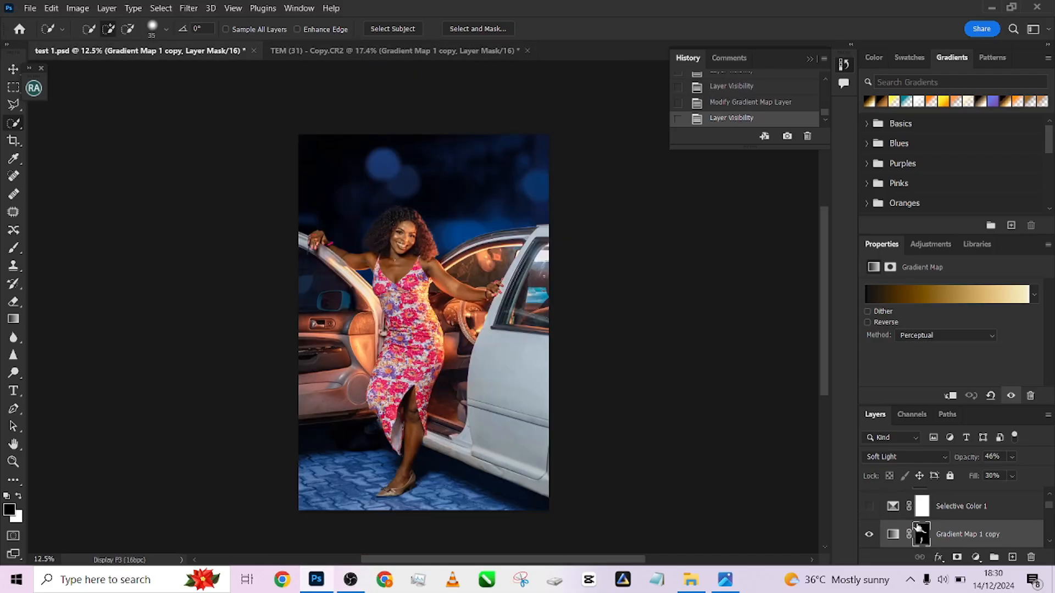
left_click(379, 51)
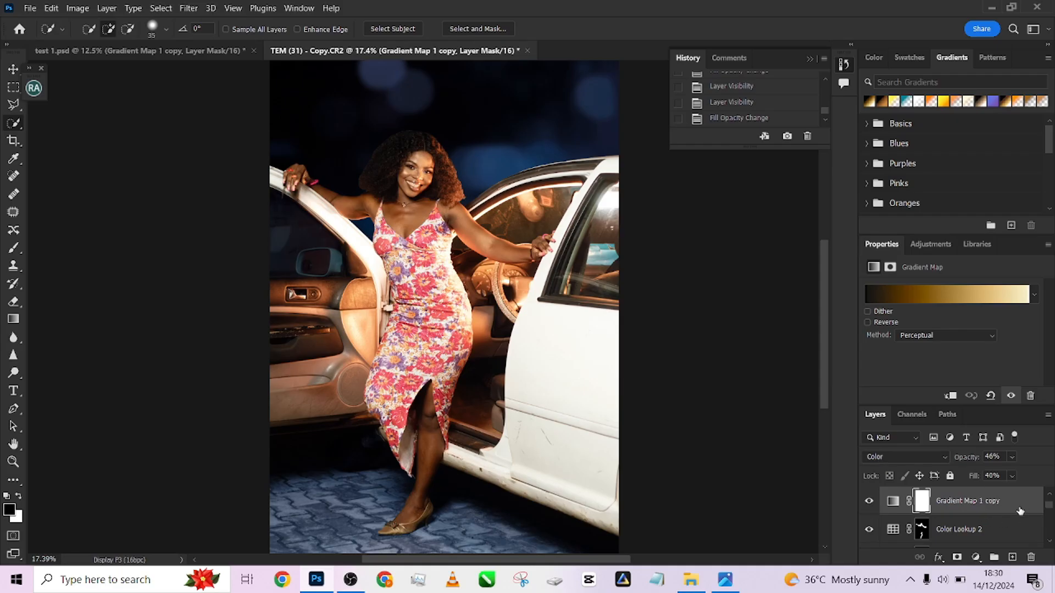
scroll(996, 516, "up", 1)
left_click(999, 507)
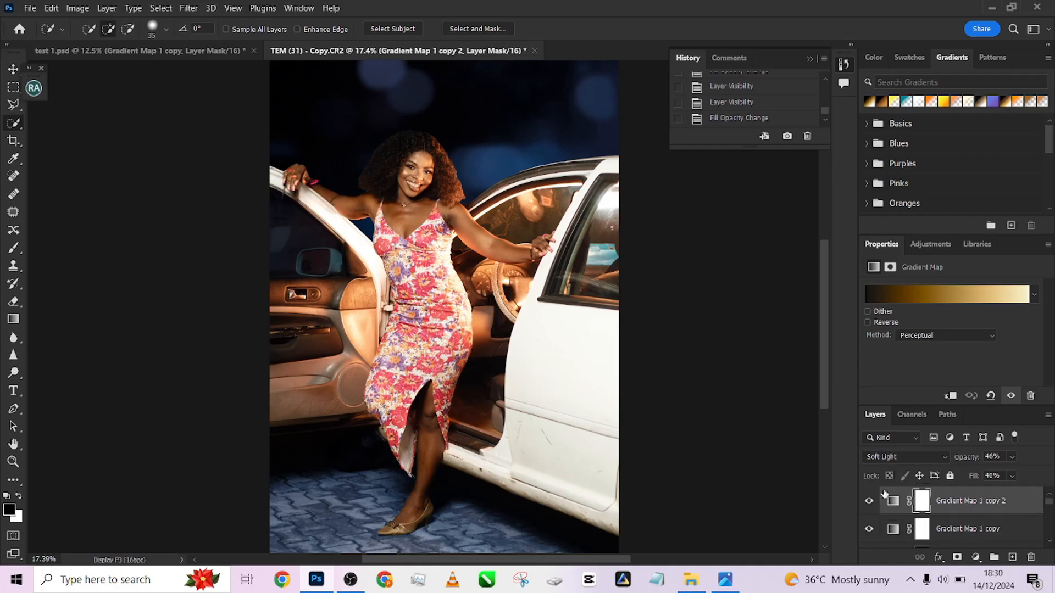
left_click(869, 501)
left_click(869, 501)
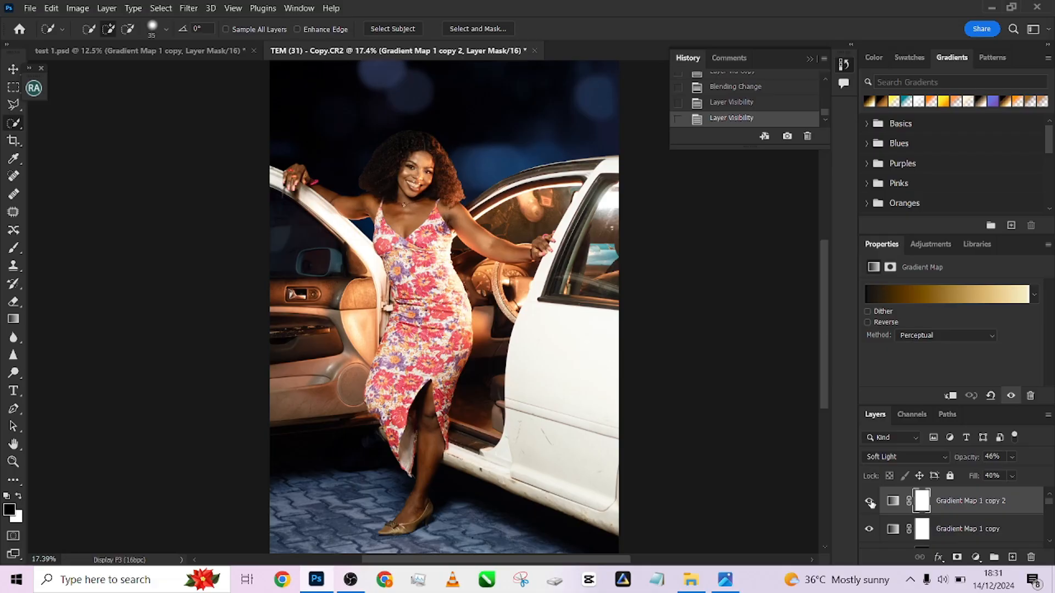
left_click(869, 502)
Copy the Color Lookup 2 layer mask onto both Gradient Map 1 copy layers, replacing their white masks.
scroll(918, 516, "down", 1)
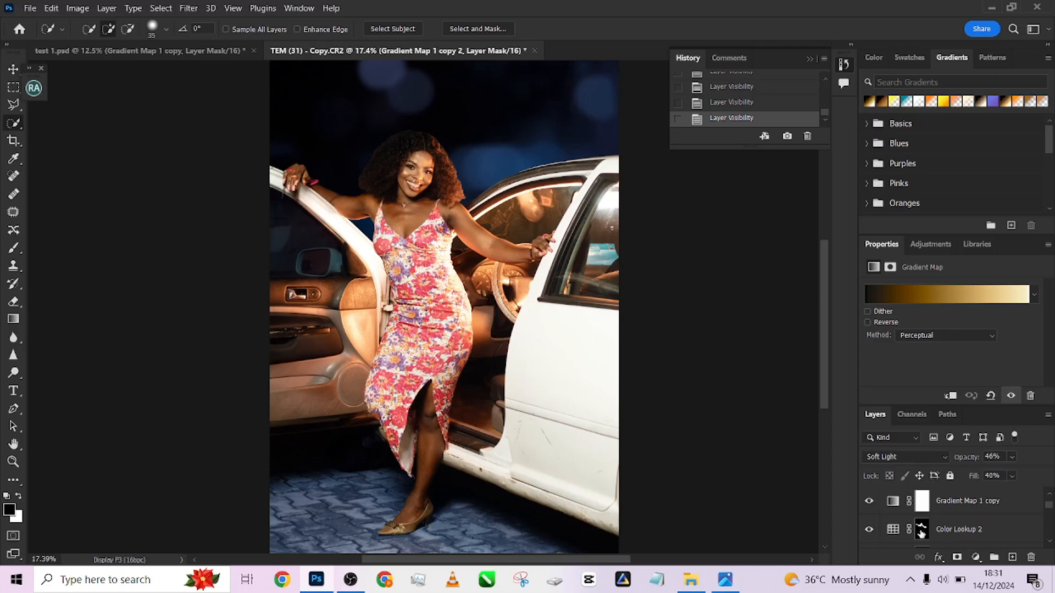
left_click_drag(922, 536, 923, 509)
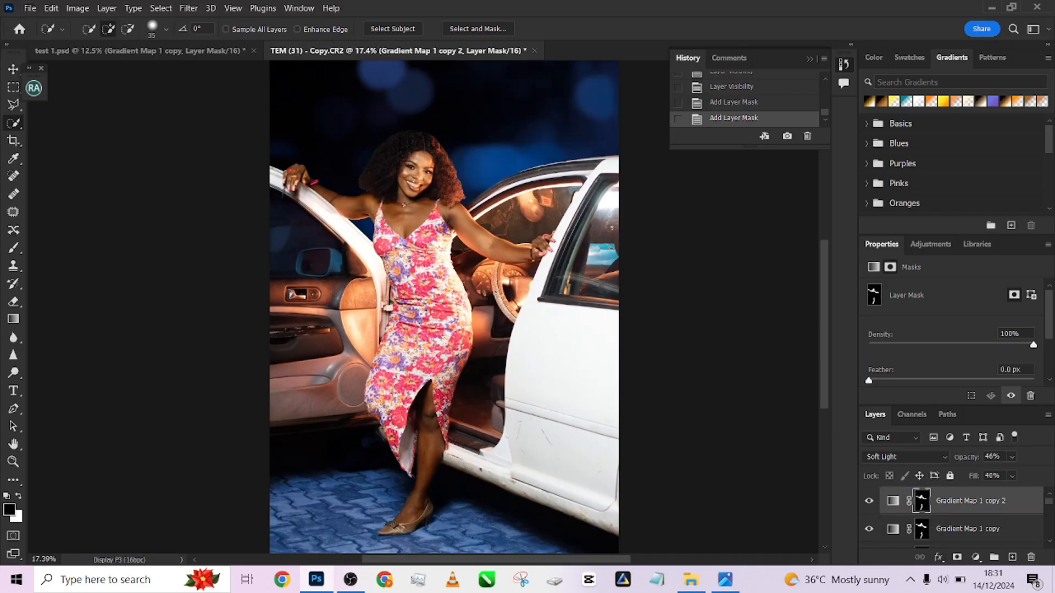
scroll(496, 294, "down", 2)
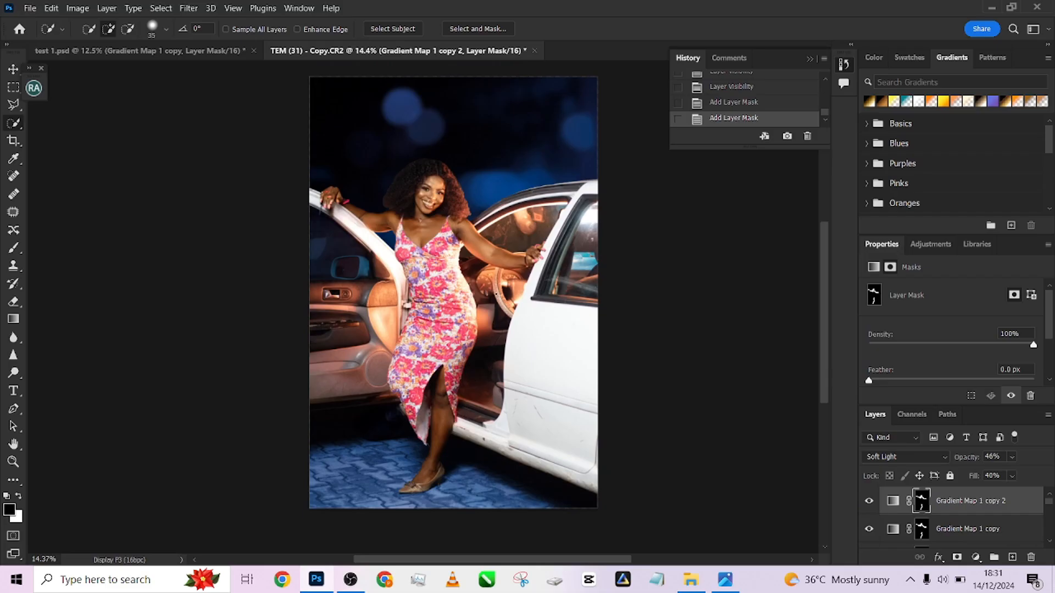
Switch to test 1.psd, then show and select its Selective Color 1 layer.
left_click(187, 49)
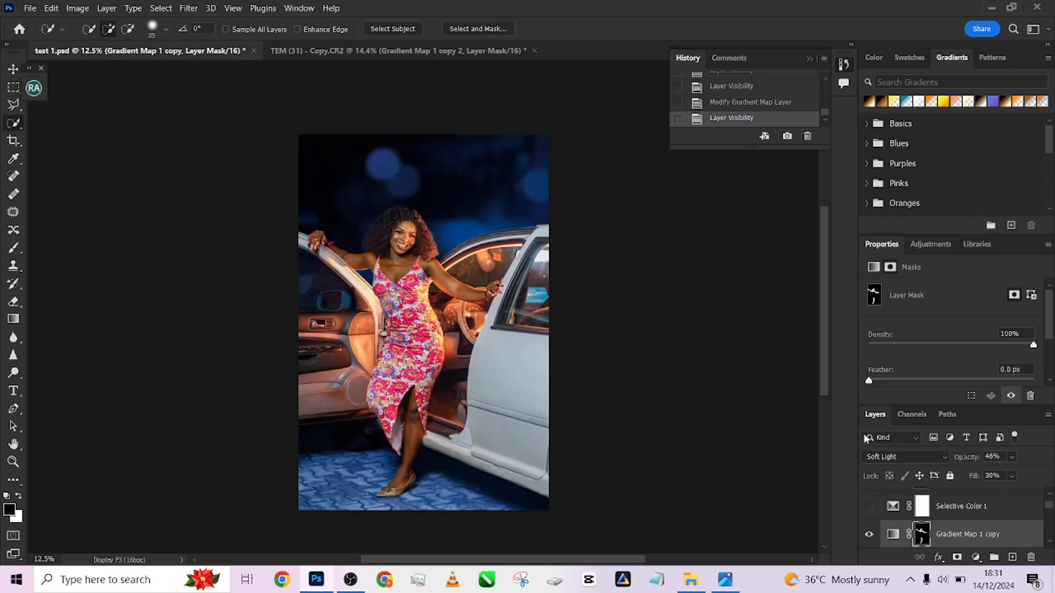
left_click(869, 506)
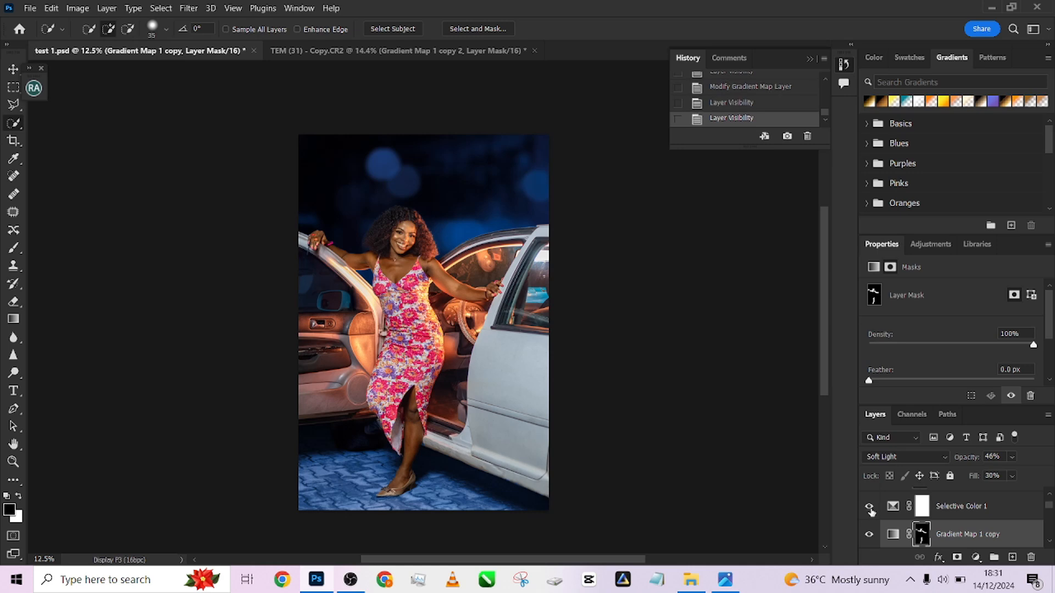
left_click(1017, 507)
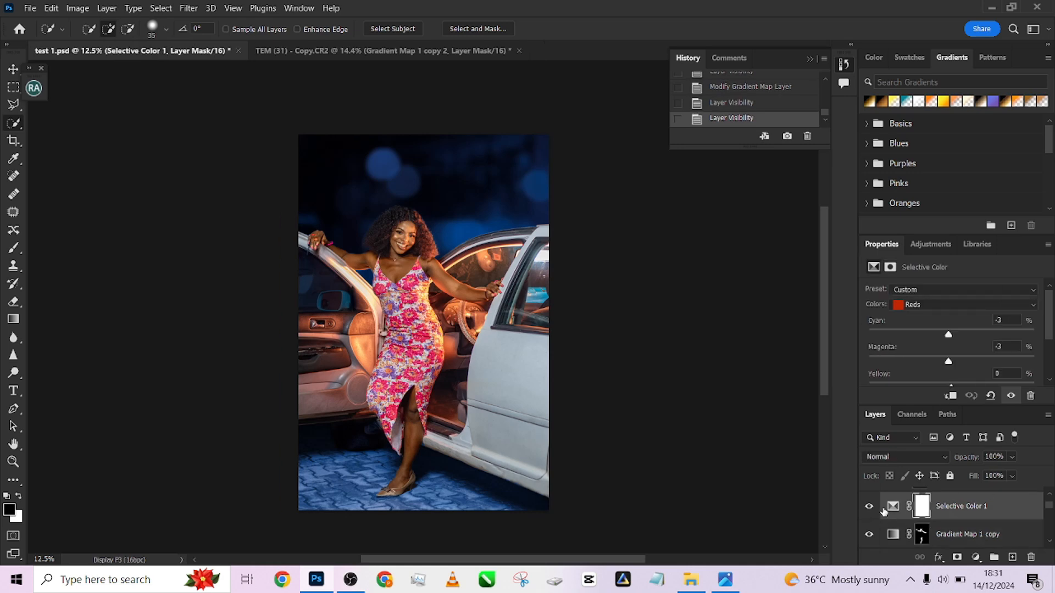
Inspect the woman's skin and dress up close with the Selective Color 1 layer toggled off and on.
scroll(434, 263, "up", 2)
scroll(434, 262, "up", 3)
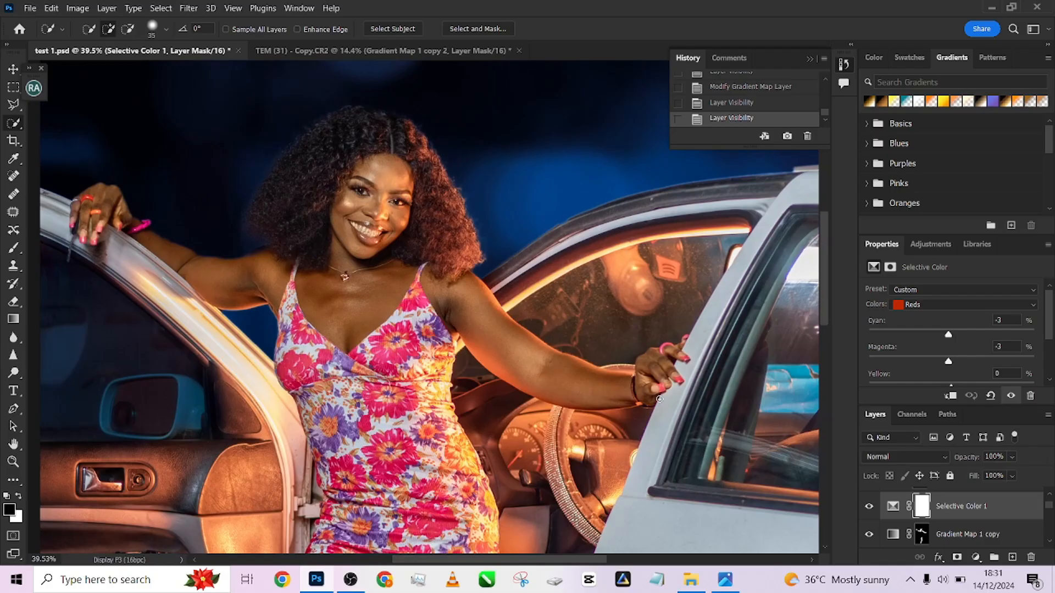
left_click(870, 507)
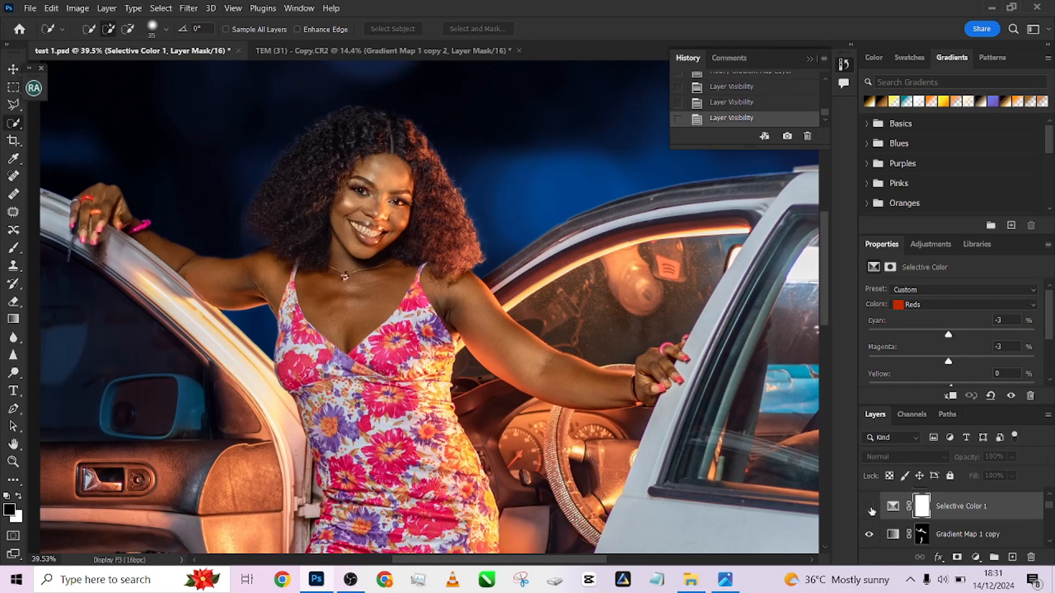
left_click(870, 508)
left_click(871, 510)
left_click(870, 508)
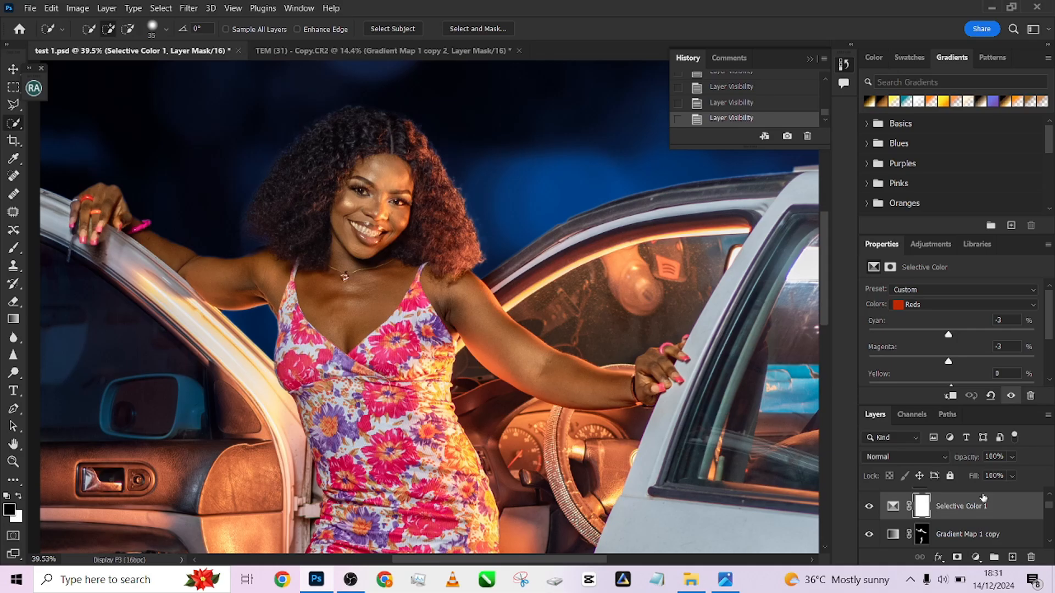
Copy the Selective Color 1 layer into TEM (31) - Copy.CR2 above the gradient maps and toggle it to check its effect.
left_click_drag(1019, 508, 521, 310)
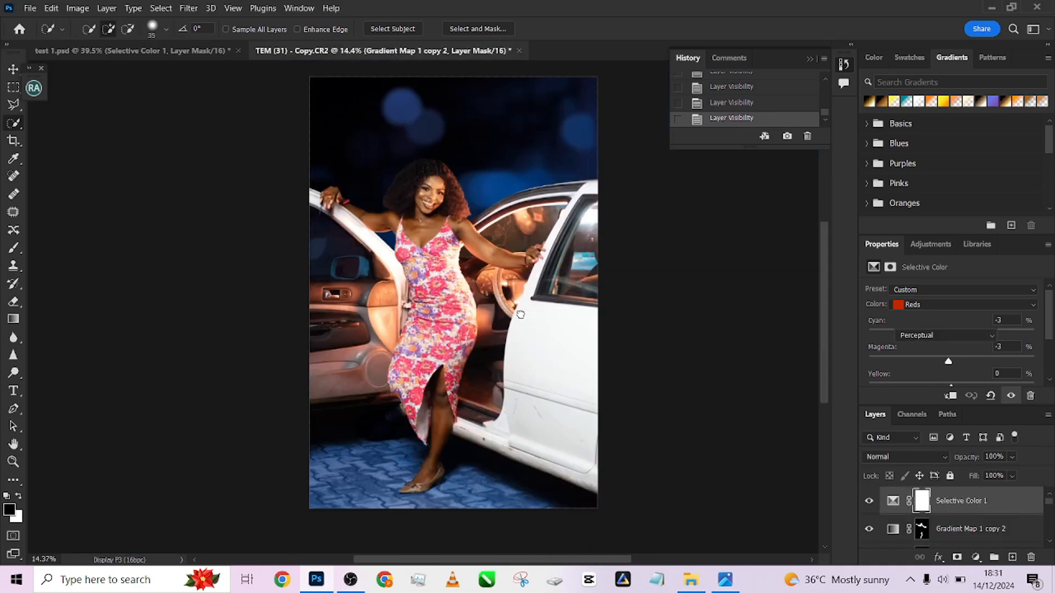
scroll(993, 520, "down", 1)
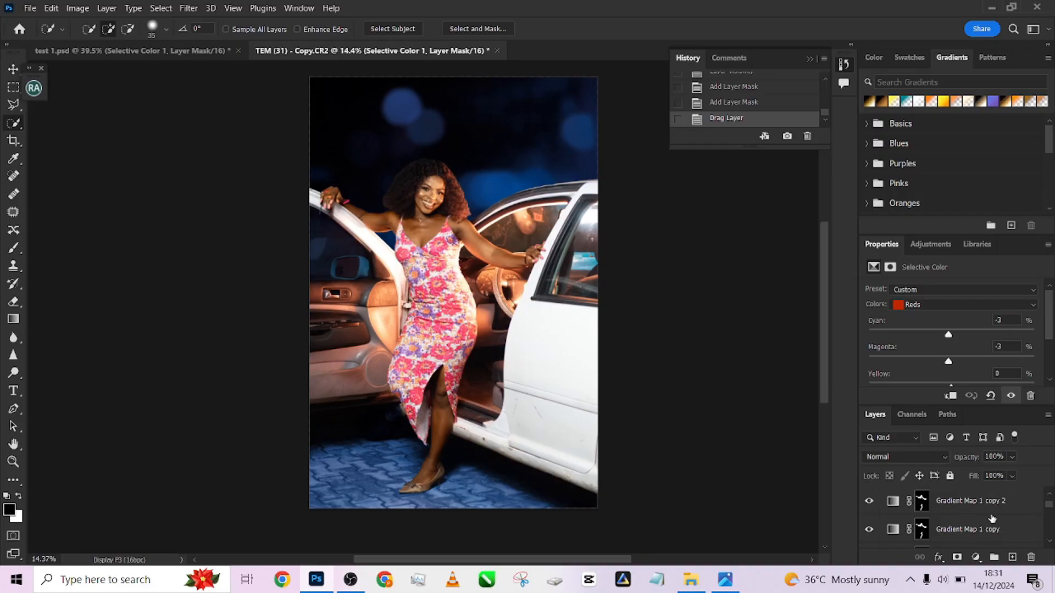
scroll(991, 521, "up", 1)
left_click(869, 501)
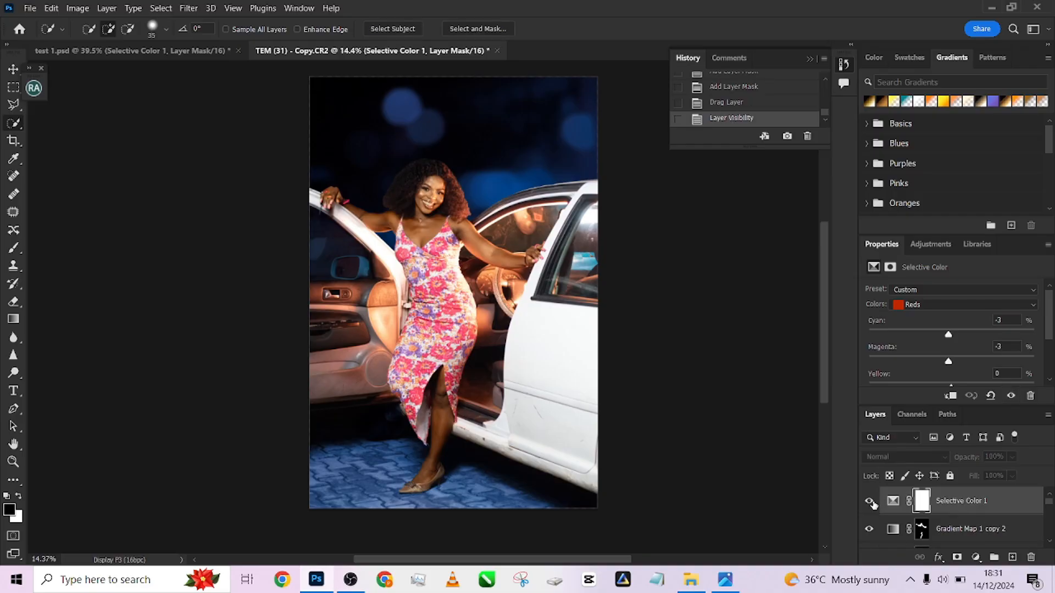
left_click(869, 501)
Examine test 1.psd with its Unmask Teeth To Brighten group selected, then return to the TEM (31) - Copy.CR2 document.
left_click(193, 51)
scroll(1010, 525, "up", 1)
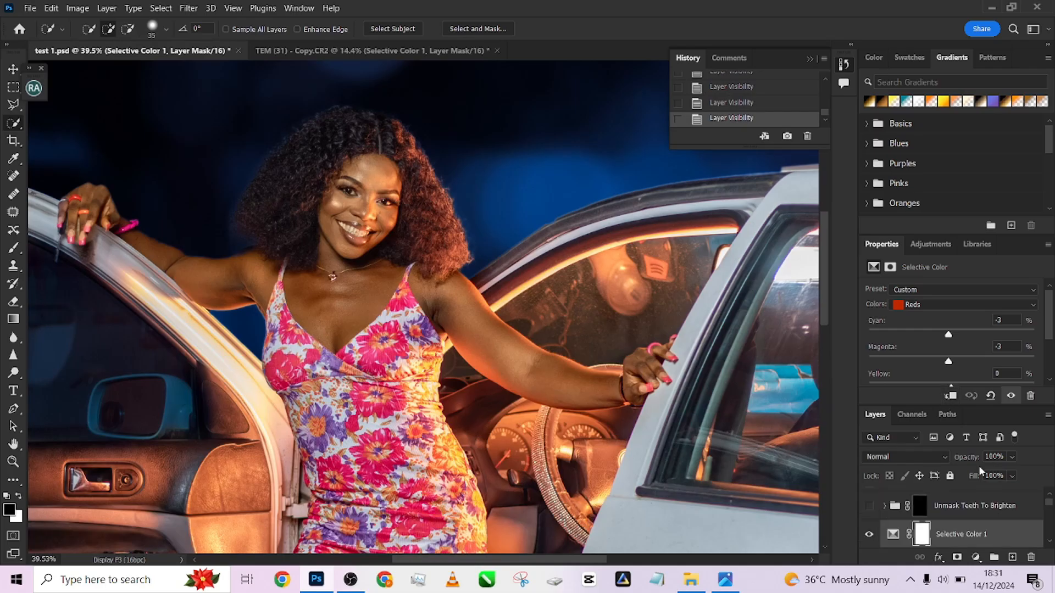
left_click(1001, 506)
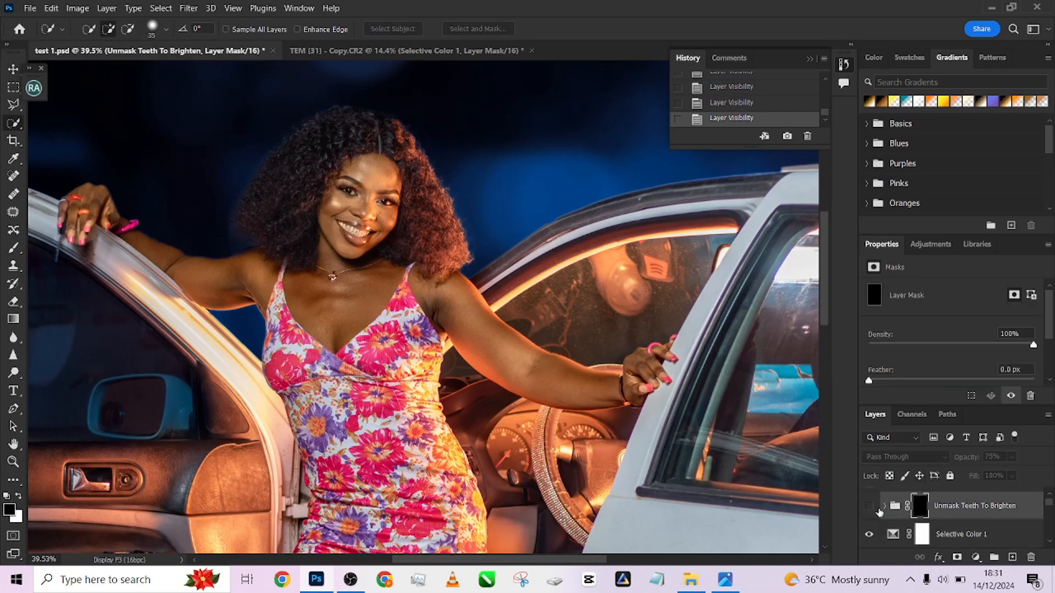
scroll(438, 277, "down", 5)
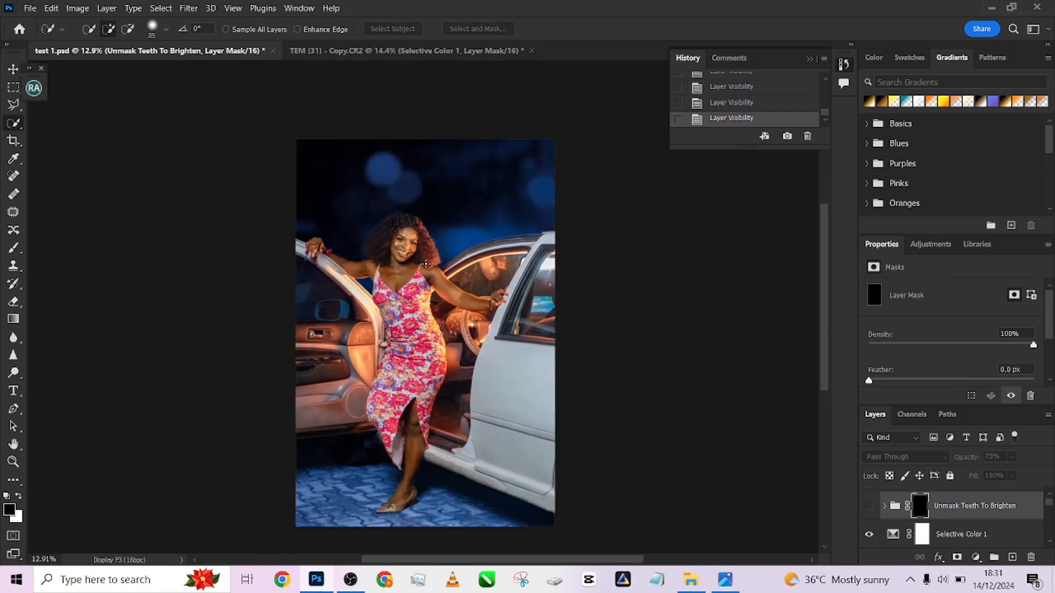
left_click(341, 58)
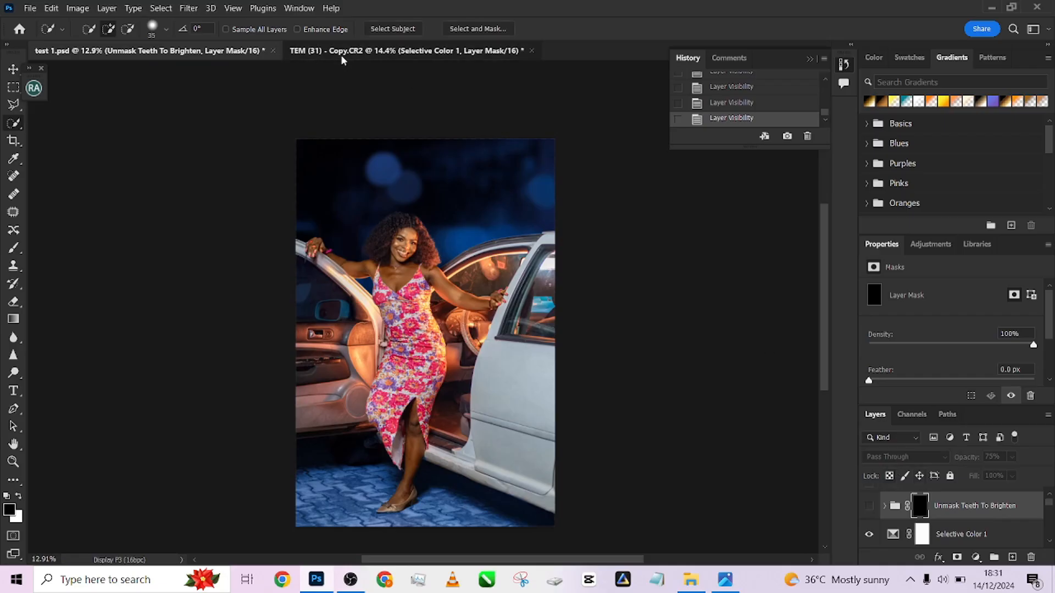
Switch to test 1.psd and toggle Group 1 off and on to compare its effect on the car, leaving it shown.
scroll(479, 295, "down", 1)
left_click(191, 52)
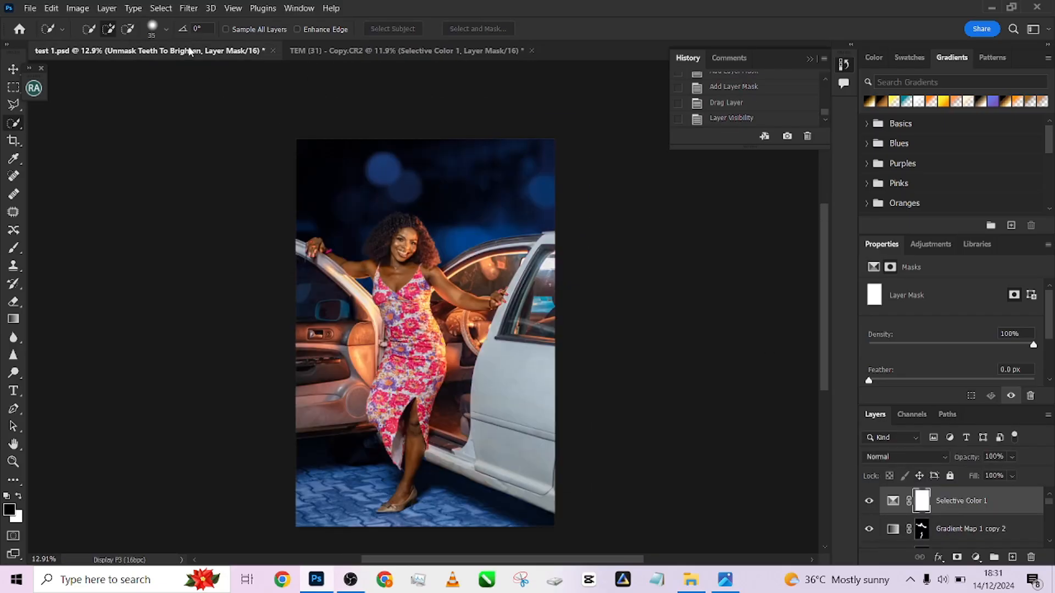
left_click(304, 54)
left_click(217, 53)
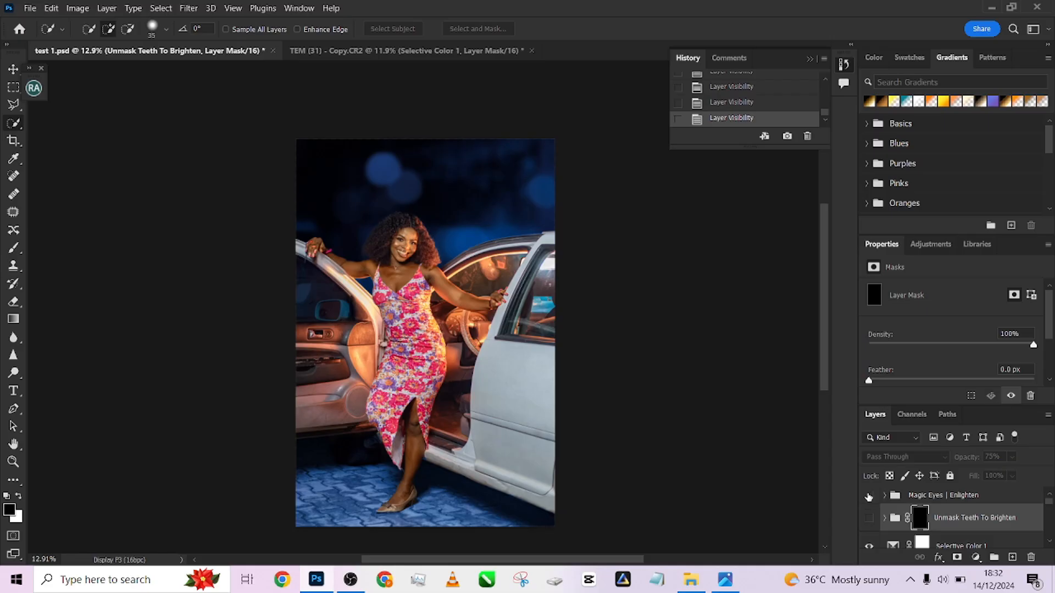
scroll(895, 514, "down", 3)
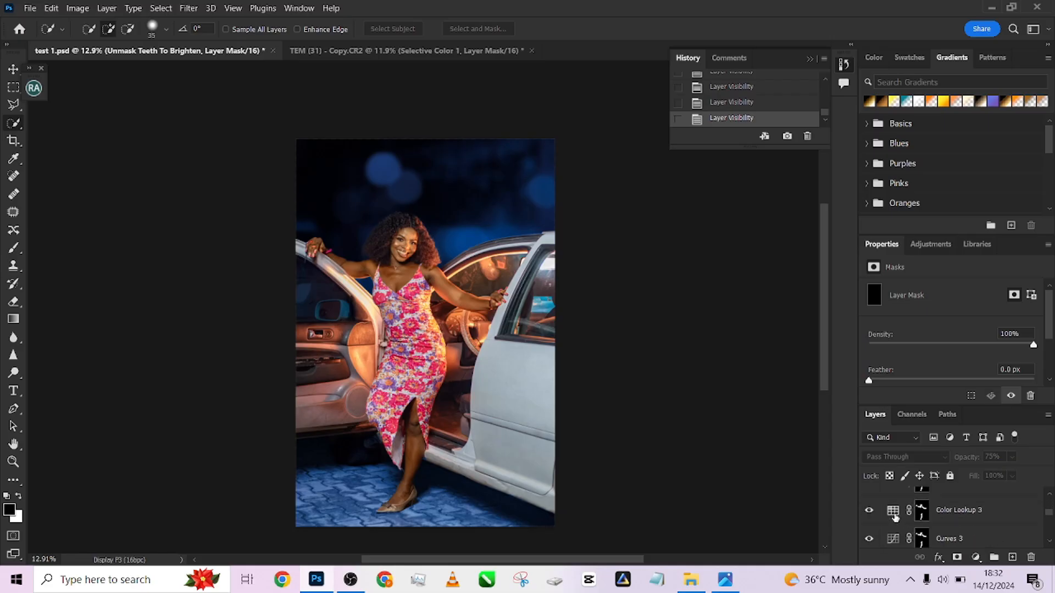
scroll(895, 516, "down", 5)
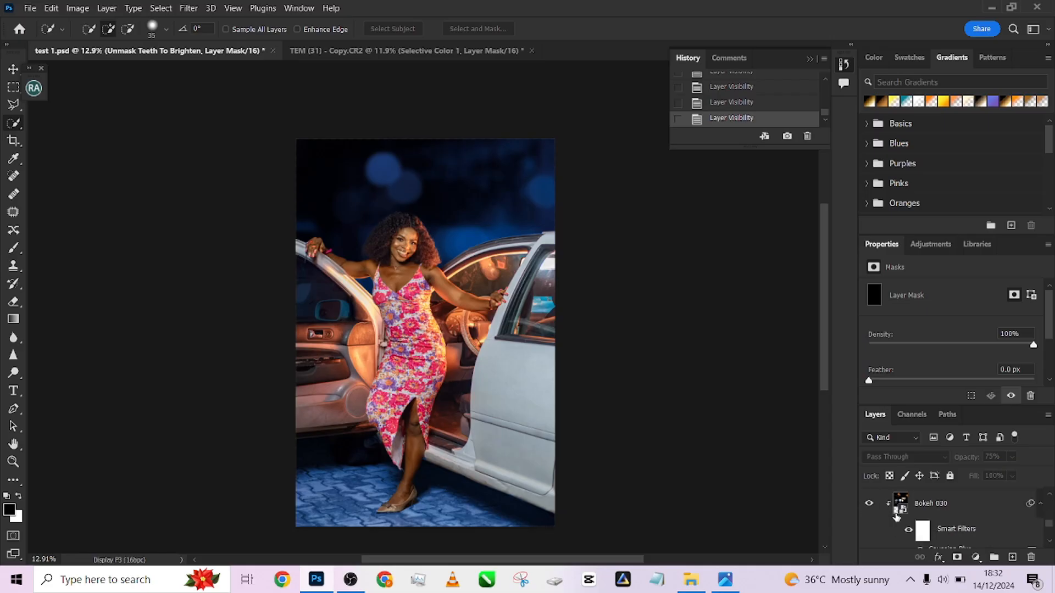
scroll(897, 515, "down", 5)
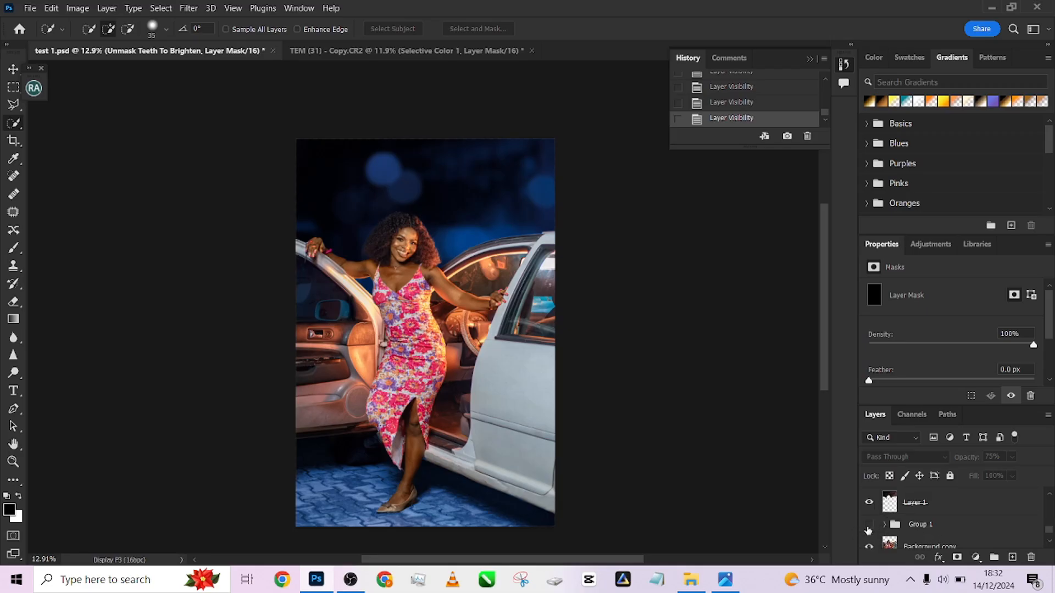
left_click(869, 526)
left_click(869, 526)
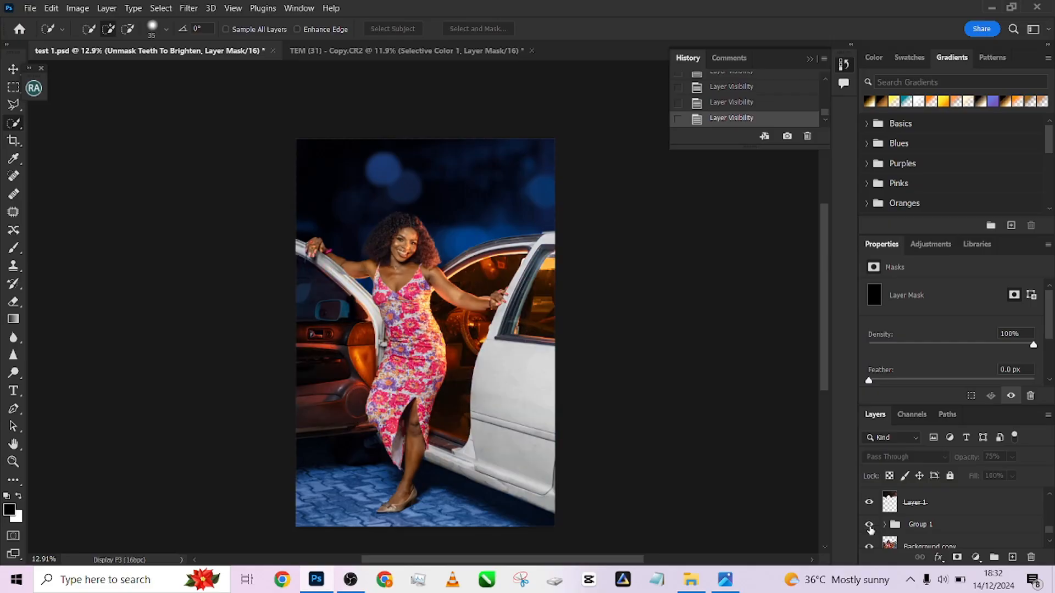
left_click(869, 526)
left_click(869, 526)
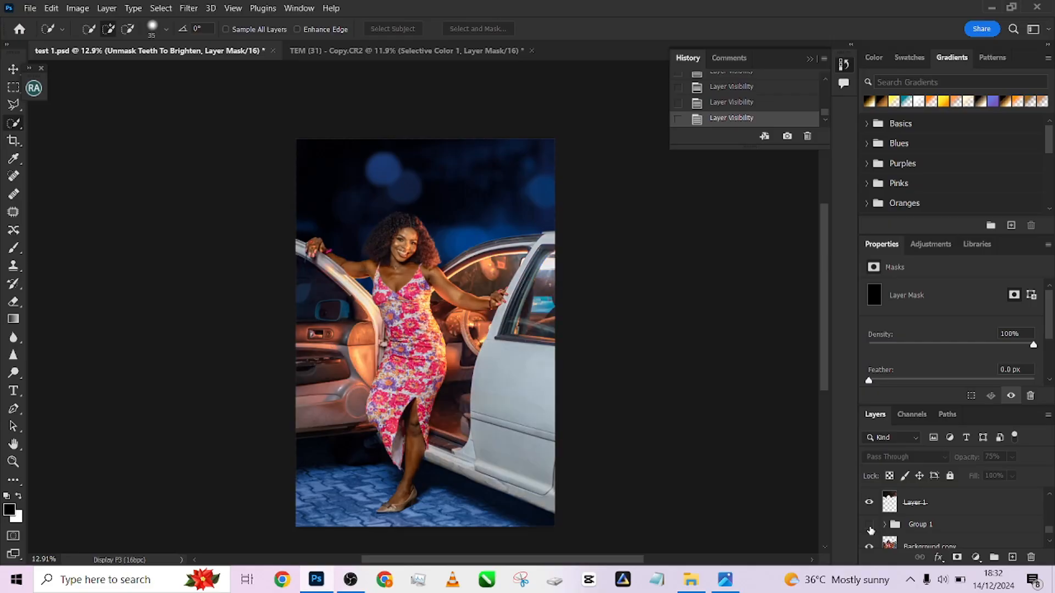
left_click(869, 526)
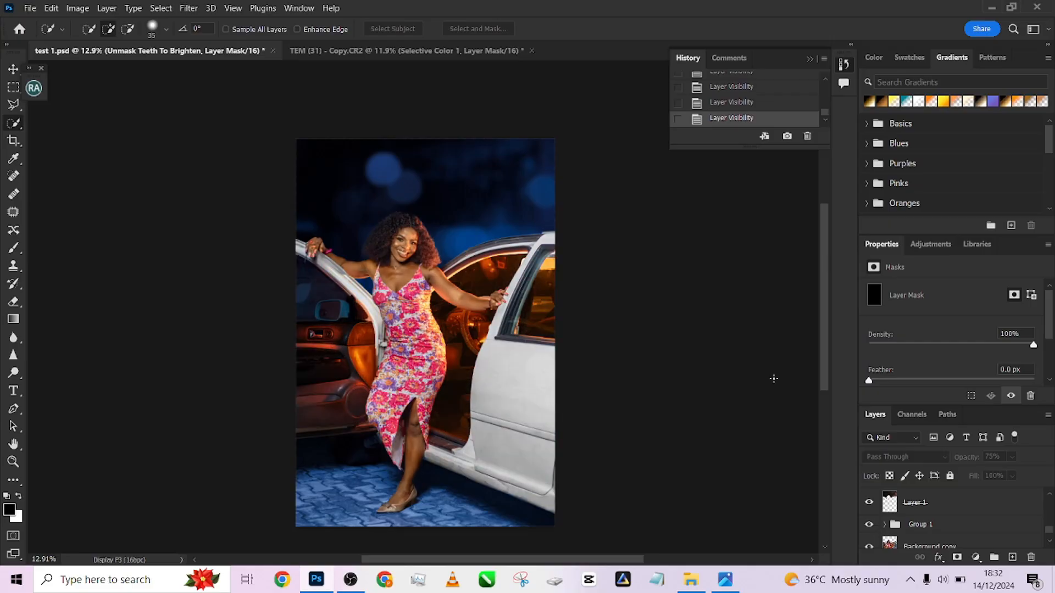
Compare with TEM (31) - Copy.CR2, then check the effect of test 1.psd's Color Lookup 1 and Layer 1 by toggling their visibility.
left_click(370, 52)
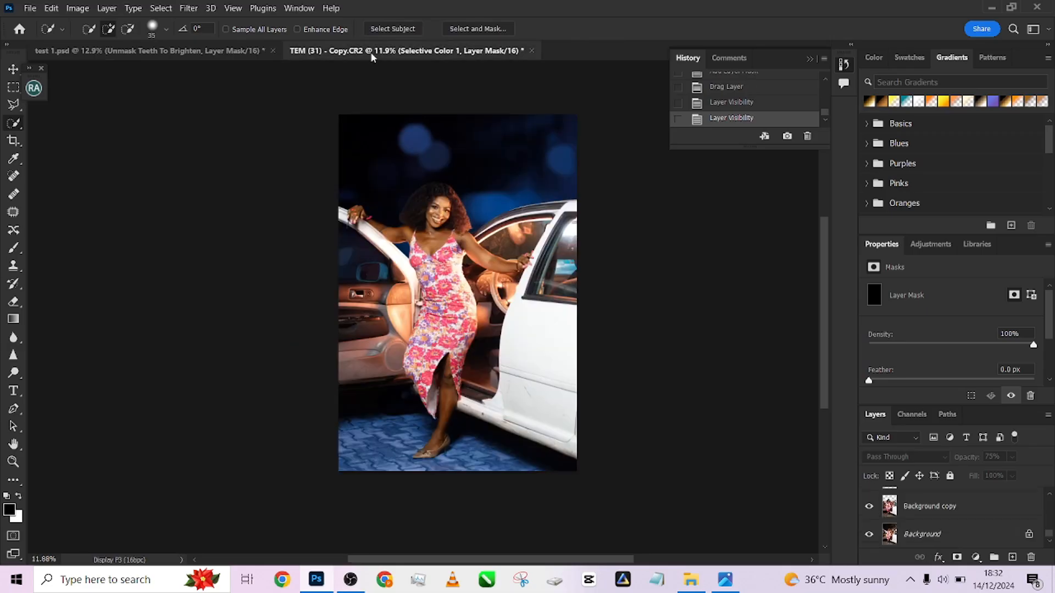
left_click(269, 48)
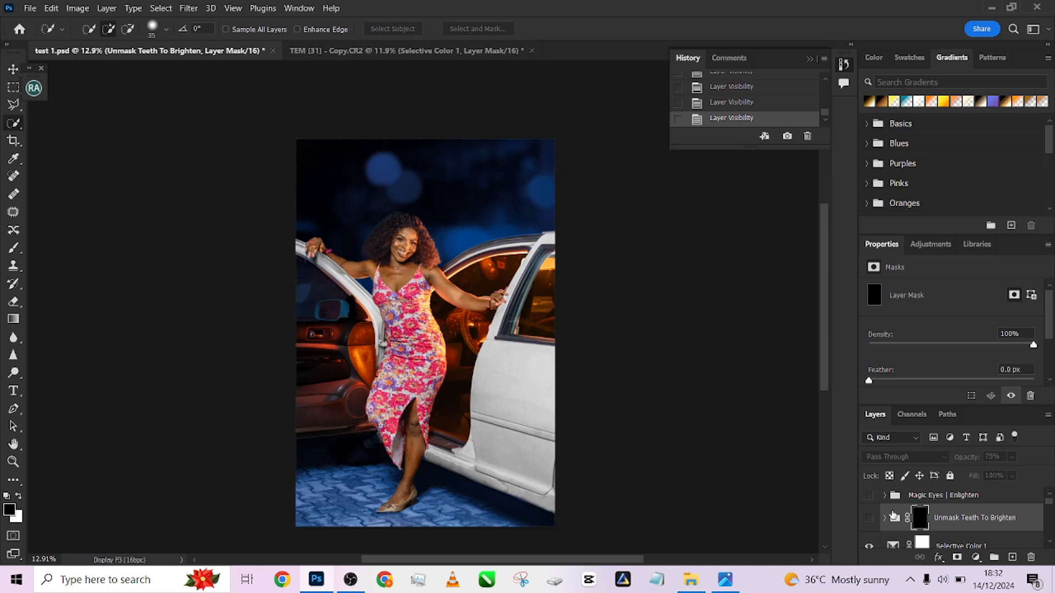
scroll(893, 515, "down", 4)
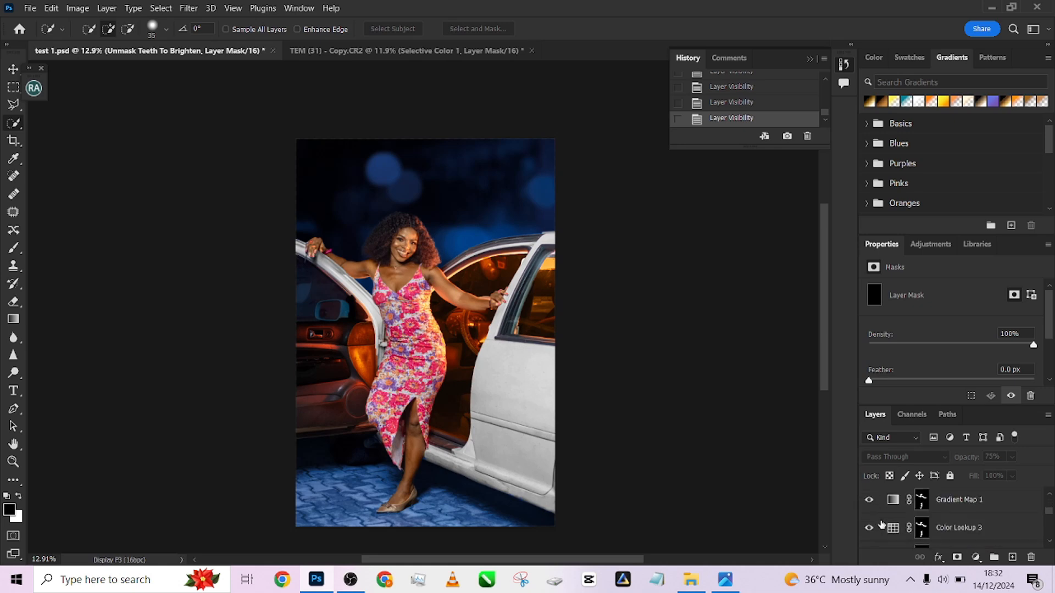
scroll(882, 525, "down", 5)
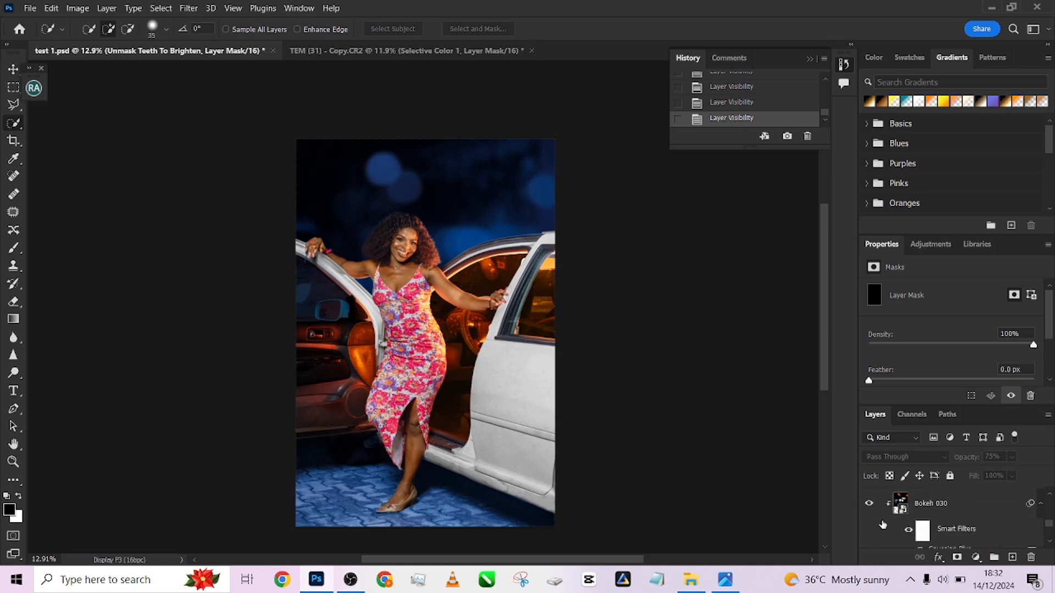
scroll(883, 524, "up", 1)
left_click(869, 508)
left_click(869, 509)
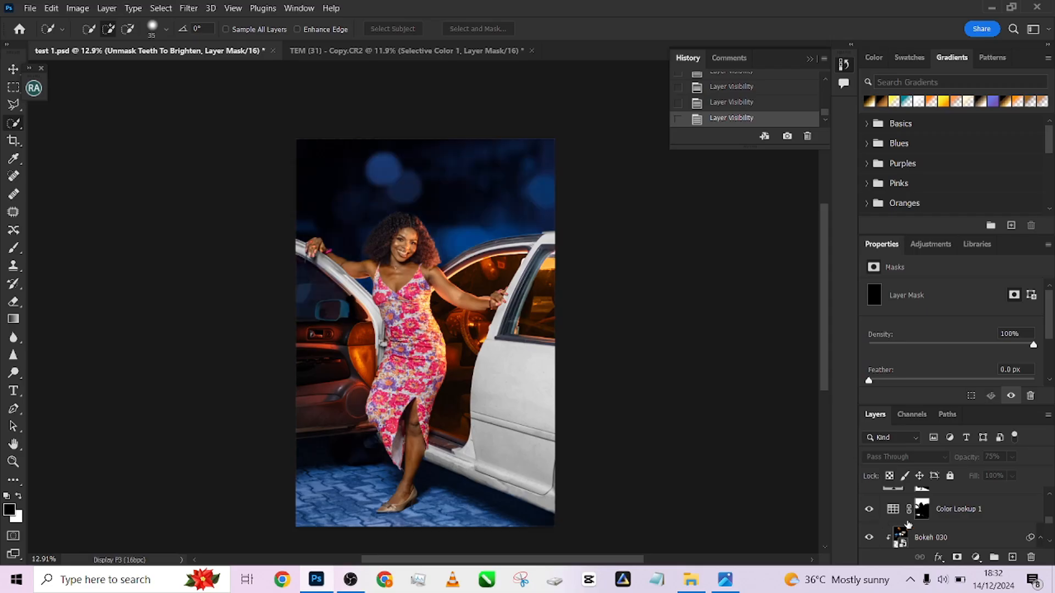
scroll(907, 525, "down", 3)
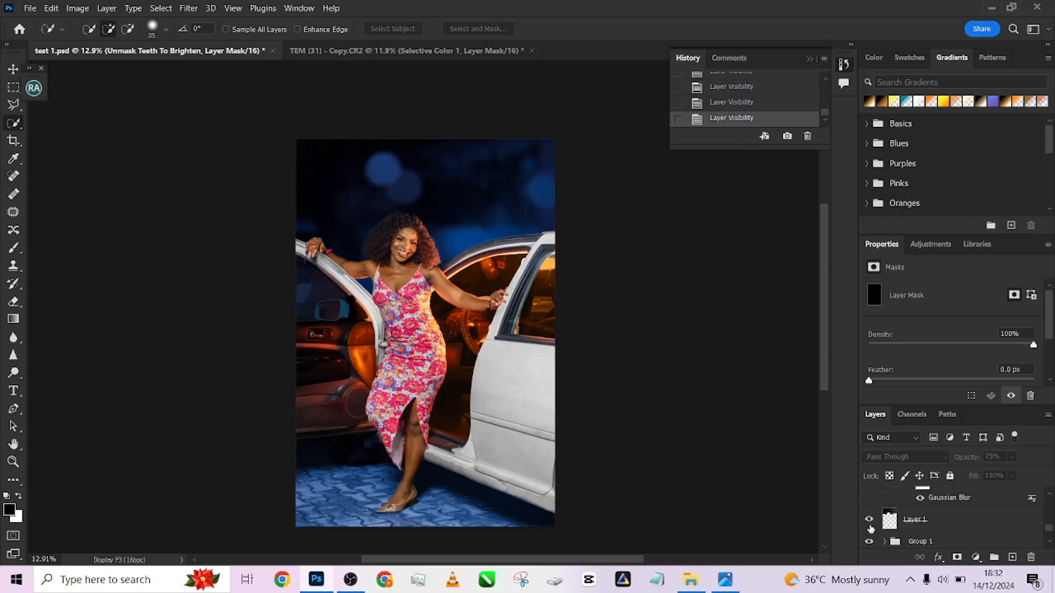
left_click(869, 519)
left_click(870, 520)
Switch to TEM (31) - Copy.CR2 and select the body of the woman's floral dress with the Quick Selection tool.
left_click(366, 50)
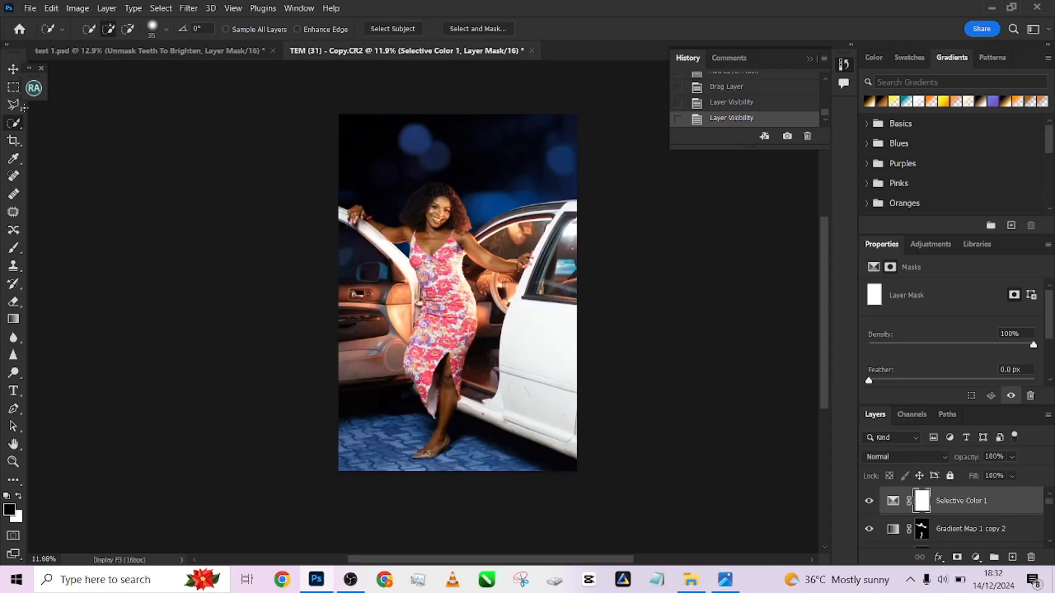
scroll(452, 300, "up", 2)
left_click_drag(434, 315, 440, 314)
mouse_move(433, 263)
left_mouse_down()
mouse_move(447, 329)
mouse_move(415, 385)
mouse_move(420, 461)
left_mouse_up()
mouse_move(395, 395)
left_mouse_down()
mouse_move(417, 341)
mouse_move(412, 308)
left_mouse_up()
mouse_move(406, 242)
left_mouse_down()
mouse_move(451, 242)
mouse_move(466, 329)
mouse_move(451, 385)
mouse_move(467, 384)
mouse_move(467, 406)
mouse_move(506, 433)
mouse_move(465, 407)
mouse_move(461, 463)
mouse_move(461, 409)
mouse_move(415, 414)
mouse_move(438, 534)
left_mouse_up()
scroll(465, 406, "up", 3)
Resize the selection brush and refine the dress selection along the hip and down to the hem.
right_click(461, 403, "alt")
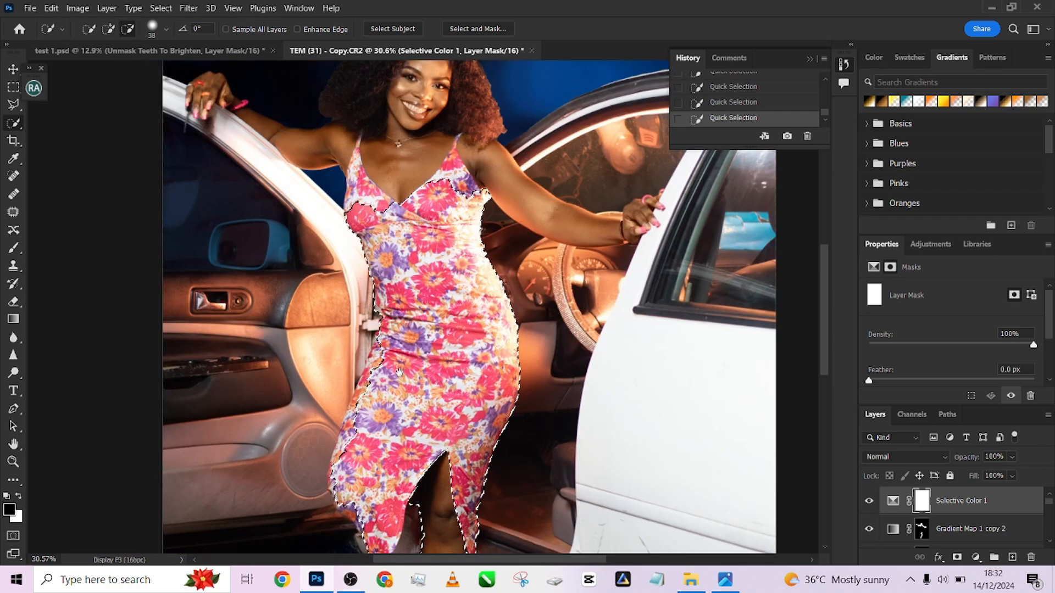
left_click_drag(356, 422, 343, 453)
left_click_drag(374, 363, 360, 401)
left_click_drag(368, 442, 370, 357)
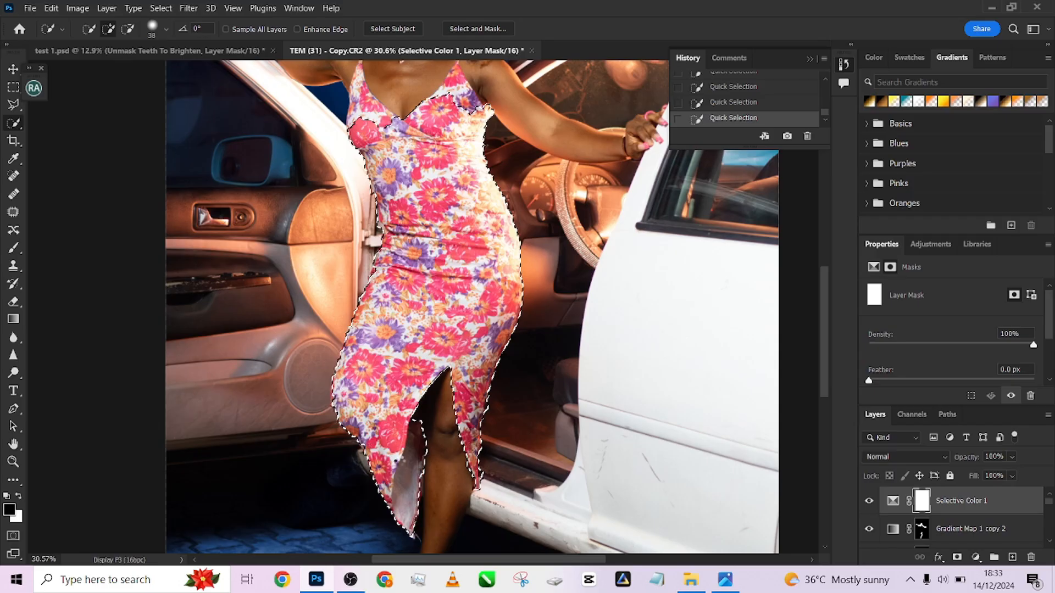
left_click_drag(407, 297, 400, 461)
left_click_drag(367, 285, 361, 266)
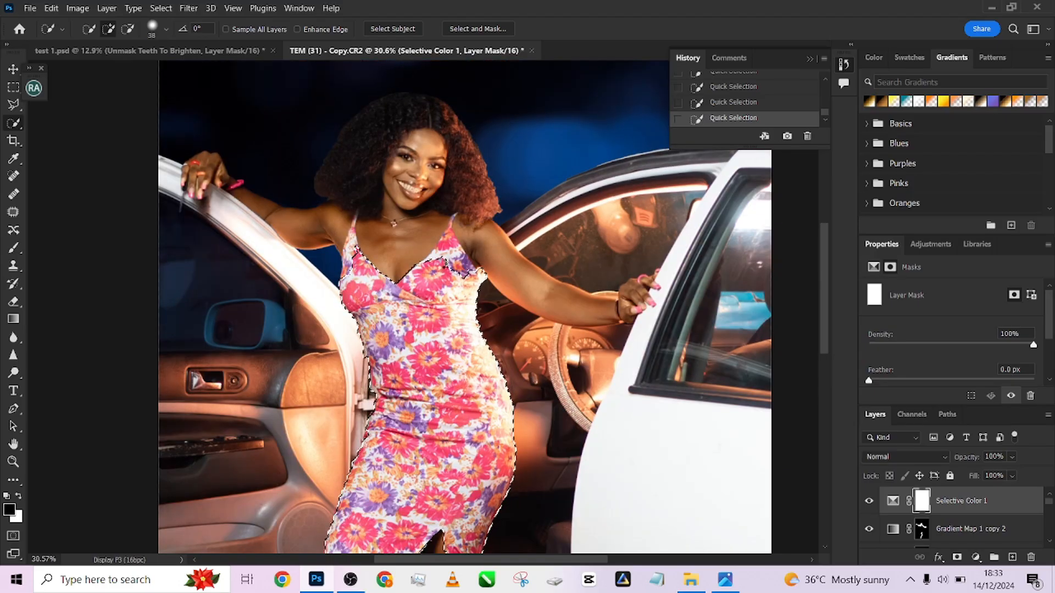
Extend the dress selection over the bodice and both shoulder straps, using a smaller brush for the thin straps.
left_click_drag(443, 265, 451, 250)
scroll(365, 225, "up", 8)
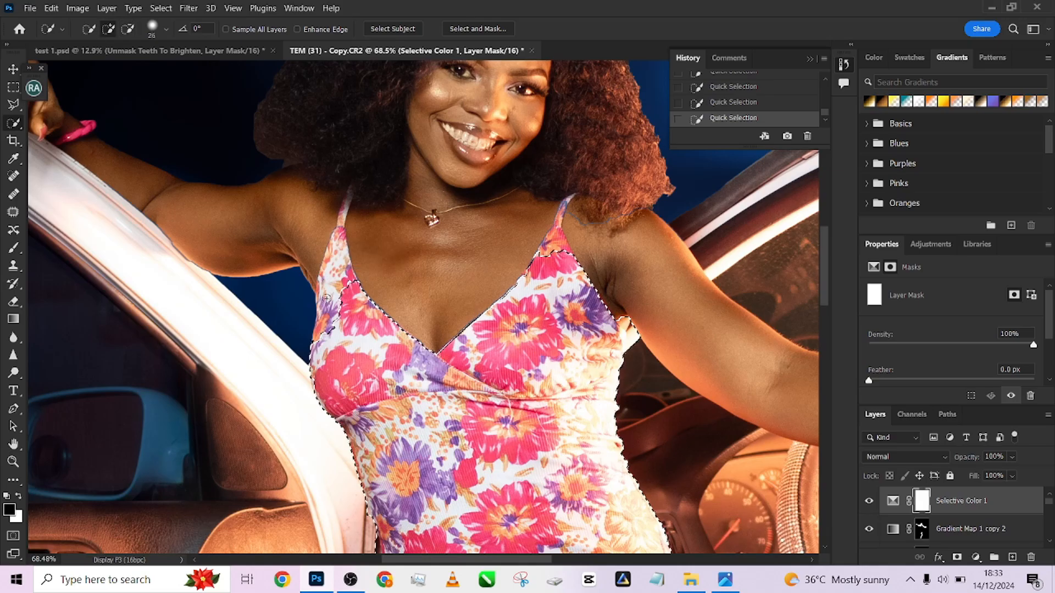
left_click_drag(326, 298, 336, 234)
key("alt")
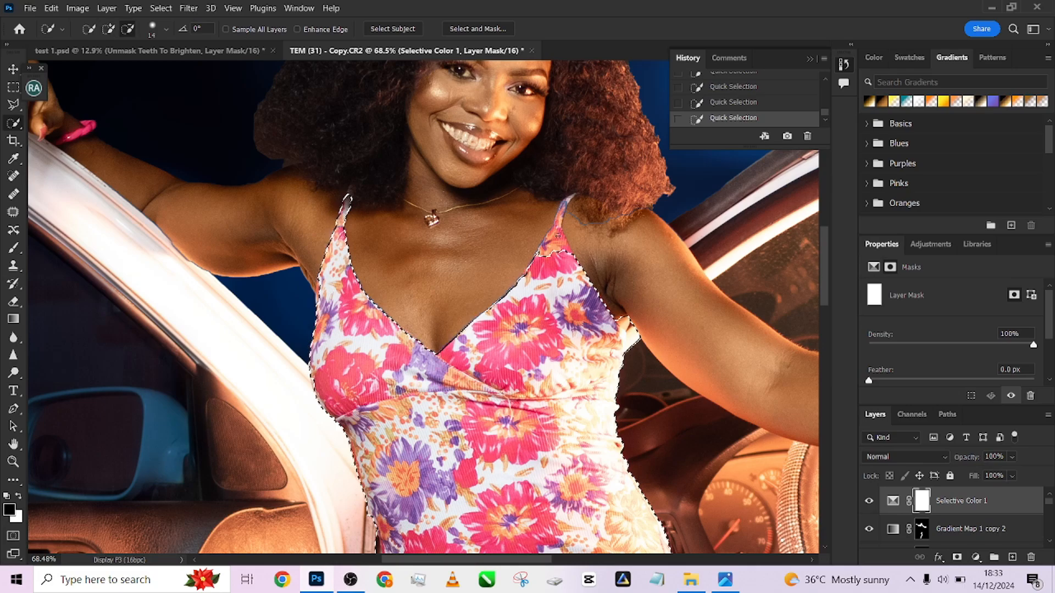
key("alt")
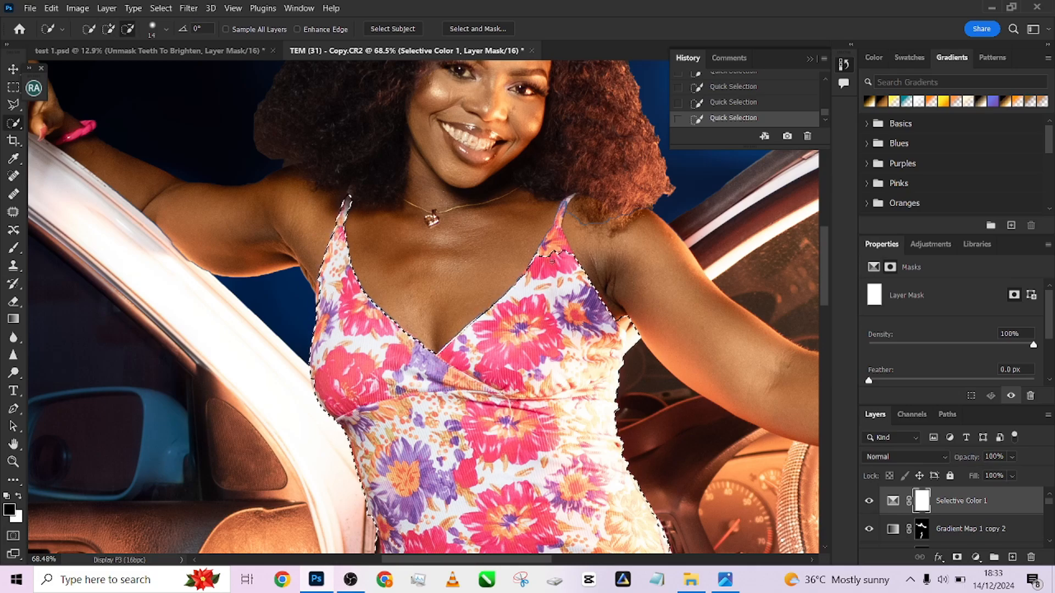
scroll(552, 259, "down", 3)
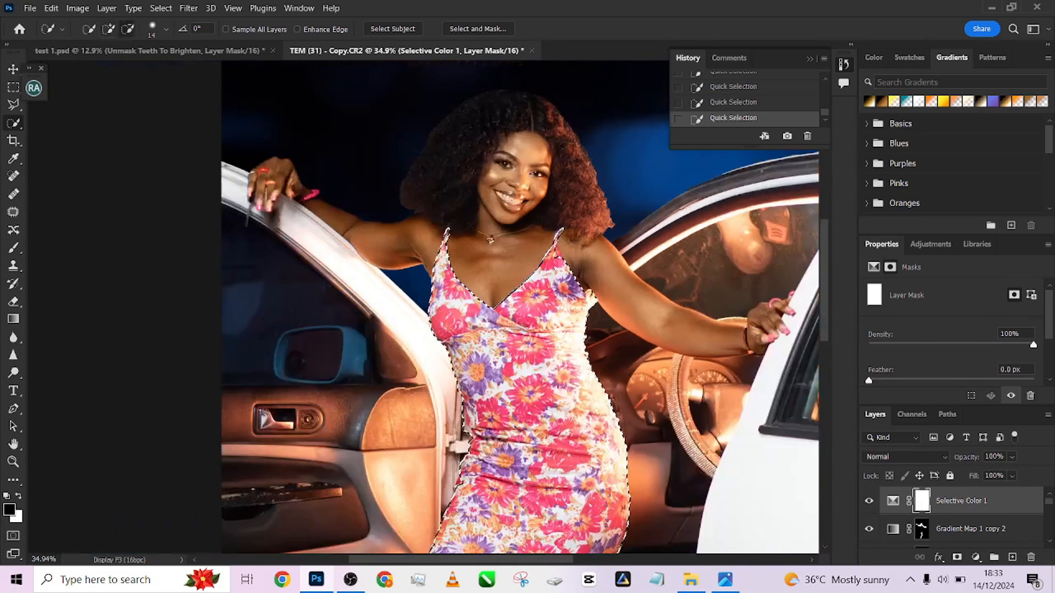
Add a Curves adjustment layer masked to the dress selection and pull its RGB curve down slightly to darken the dress.
scroll(621, 258, "down", 5)
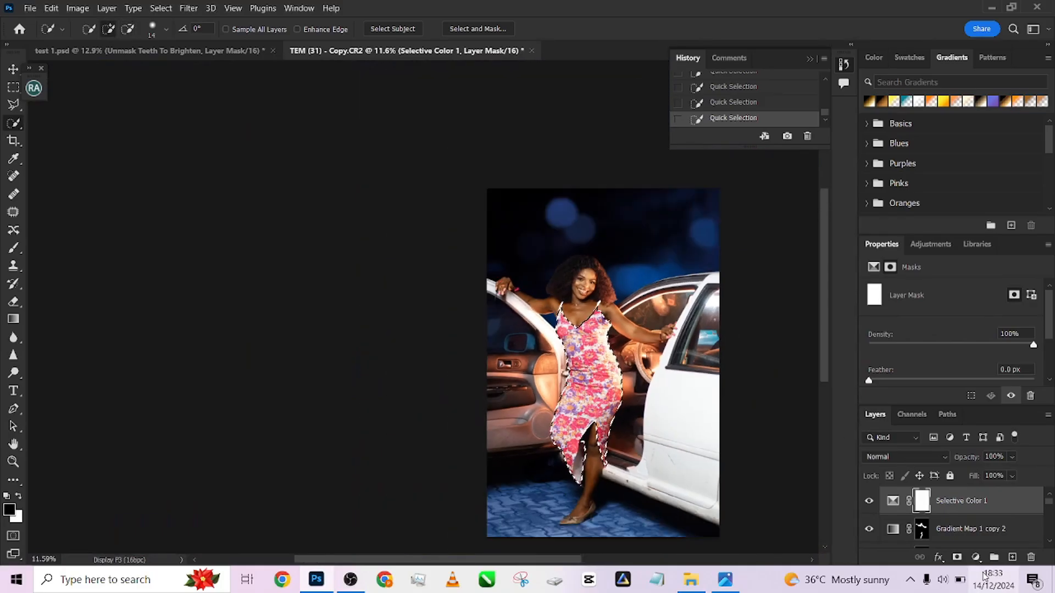
left_click(975, 557)
left_click(966, 384)
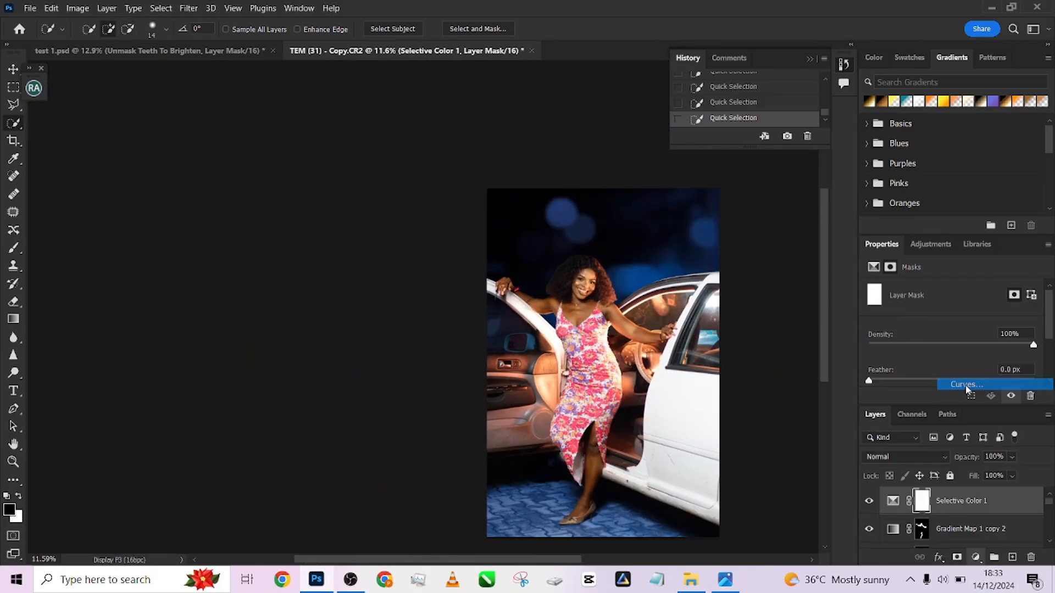
left_click(992, 373)
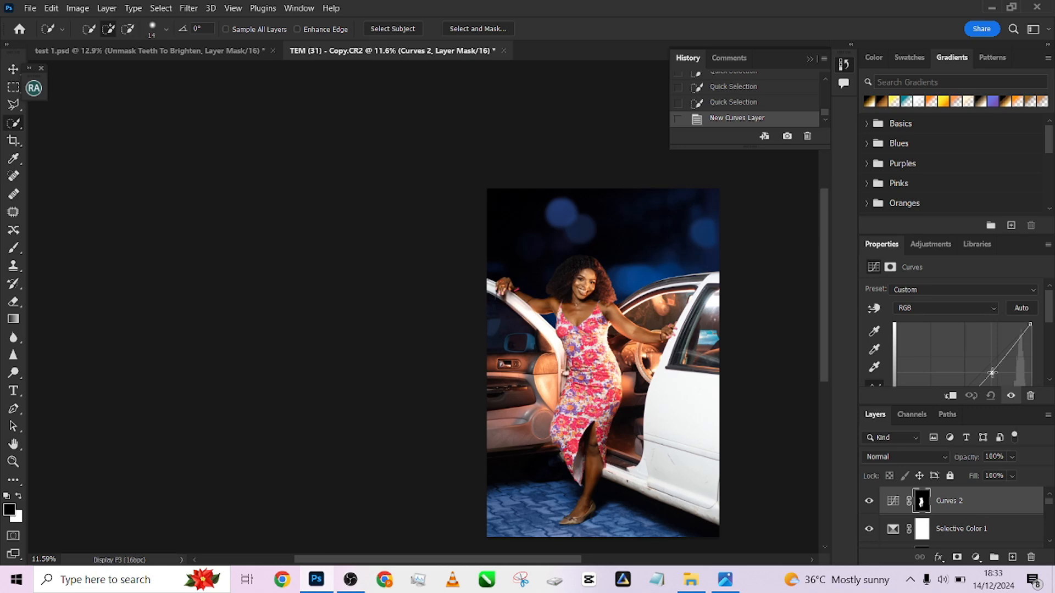
left_click_drag(992, 373, 995, 373)
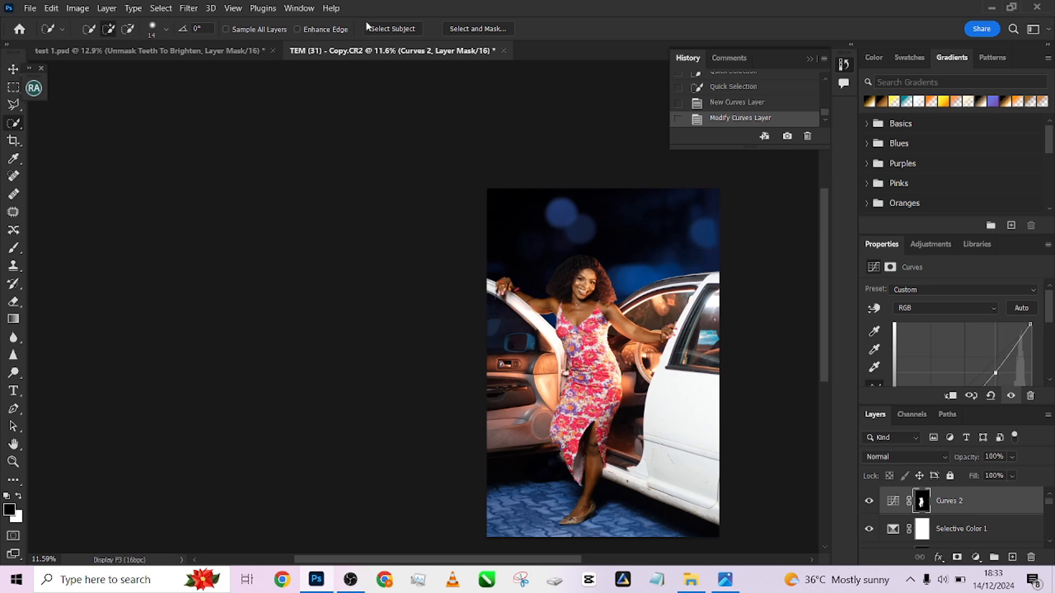
Return to test 1.psd, review its layer stack and toggle Group 1 off and on to compare its effect, leaving it shown.
left_click(225, 54)
scroll(944, 505, "down", 3)
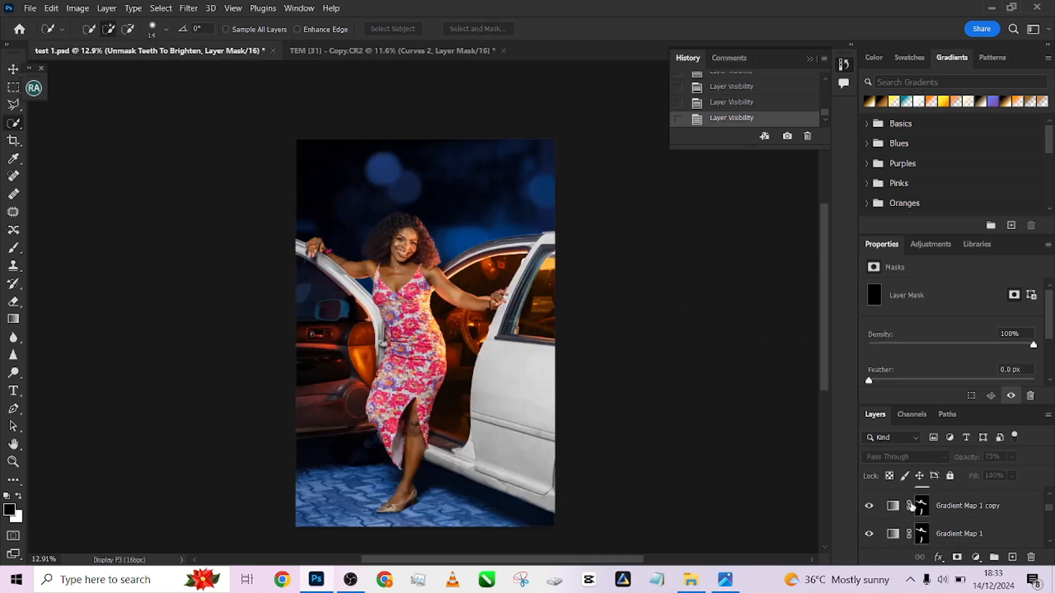
scroll(912, 509, "down", 5)
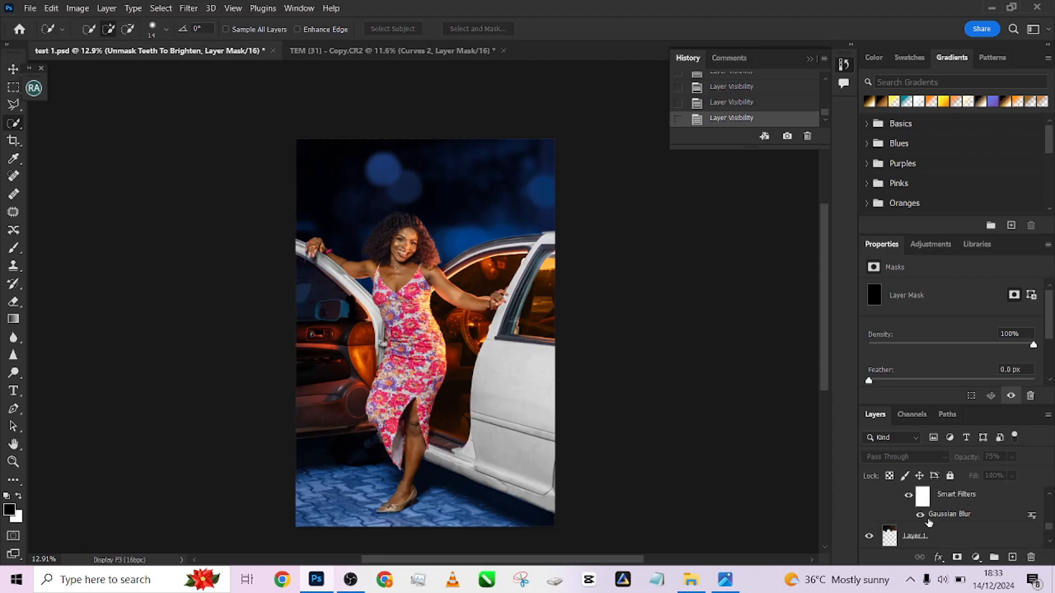
scroll(891, 530, "down", 2)
scroll(891, 524, "up", 4)
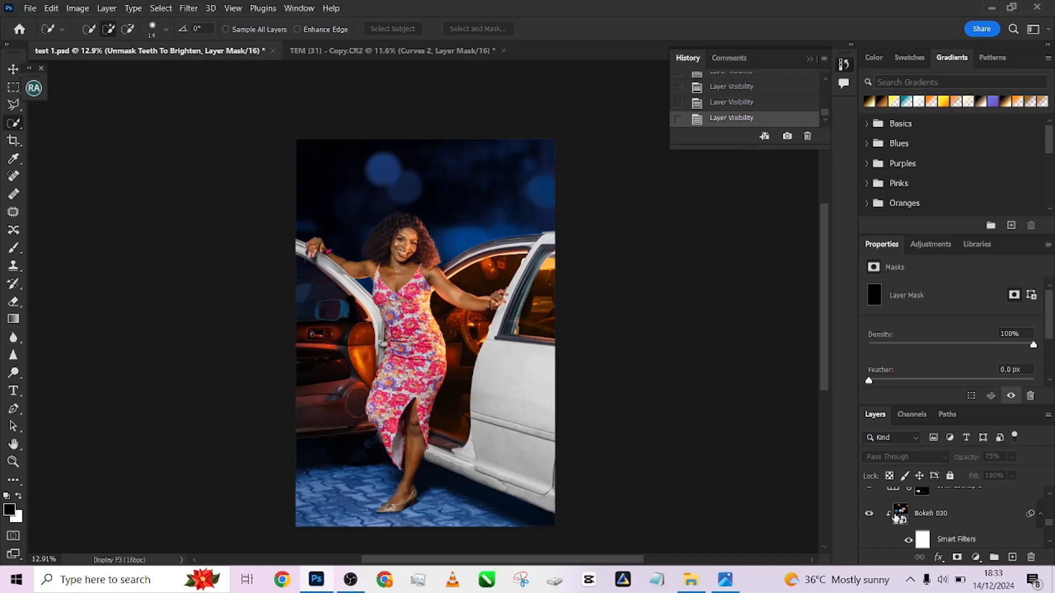
scroll(895, 516, "down", 3)
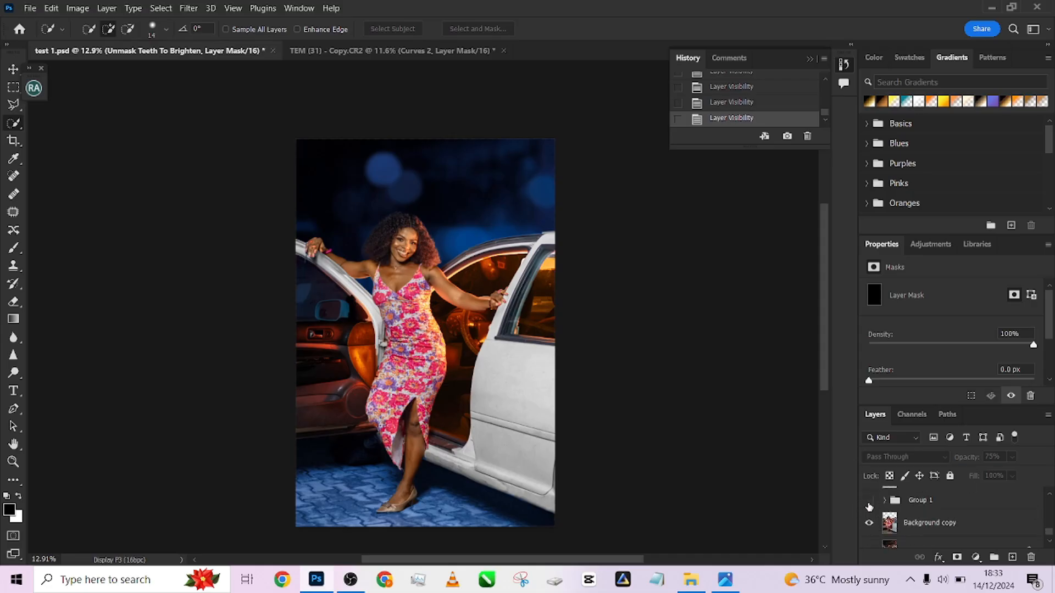
left_click(869, 502)
left_click(869, 502)
left_click(869, 503)
left_click(869, 502)
left_click(869, 503)
Group the layers from Layer 1 up to Selective Color 1 in test 1.psd, and hide Group 1 below them.
scroll(927, 509, "up", 1)
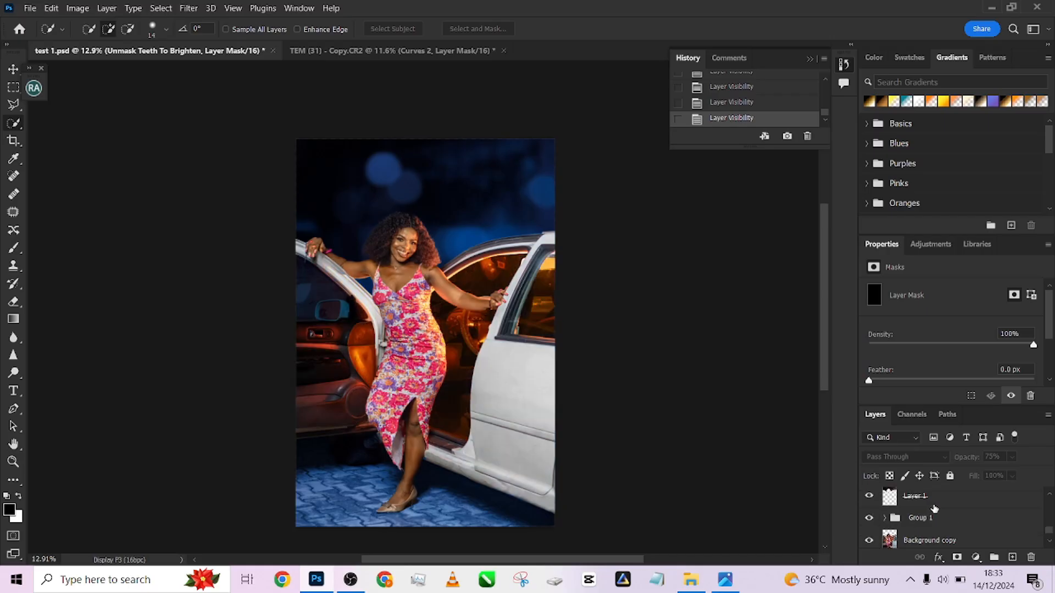
left_click(967, 501)
left_click_drag(1048, 530, 1052, 499)
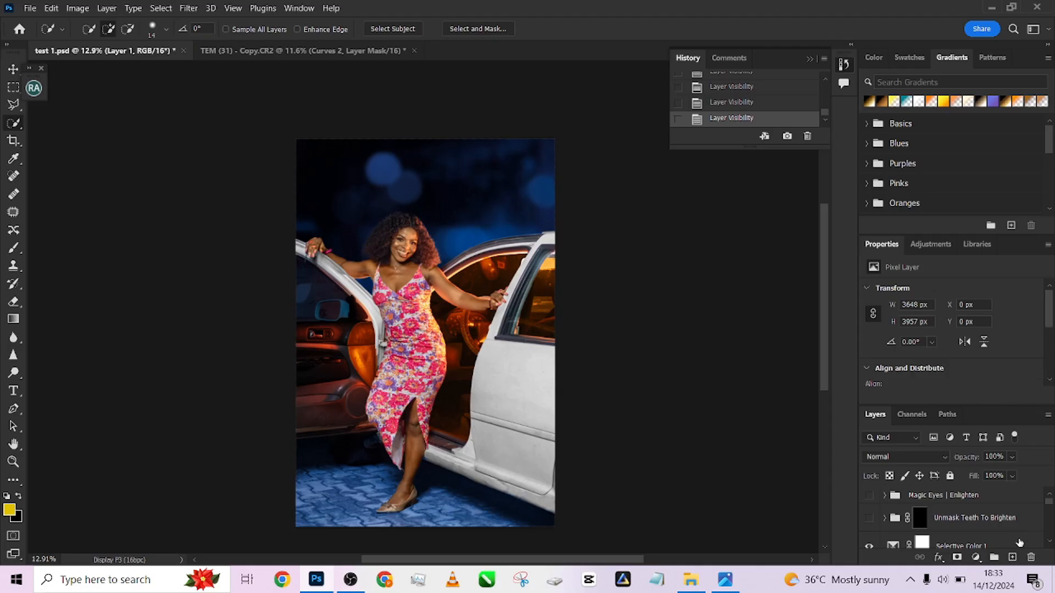
left_click(1019, 543)
key("ctrl+g")
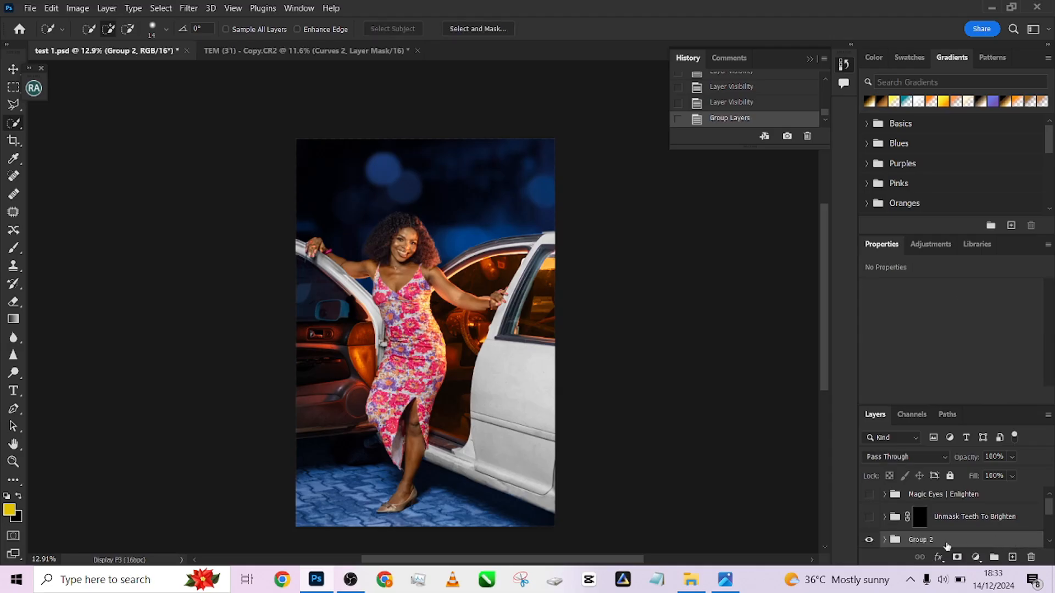
scroll(901, 529, "down", 2)
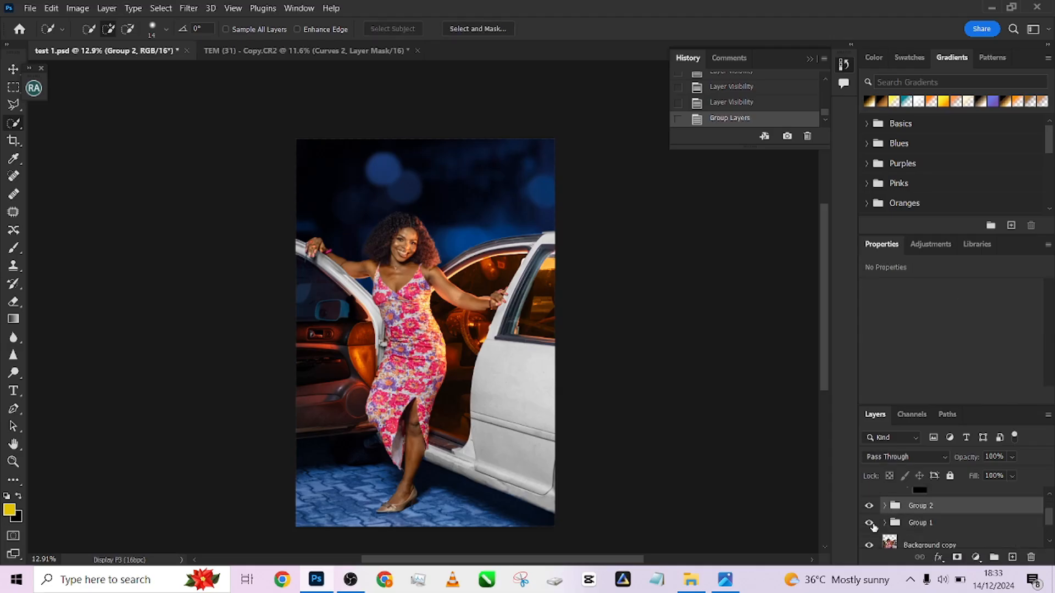
left_click(869, 524)
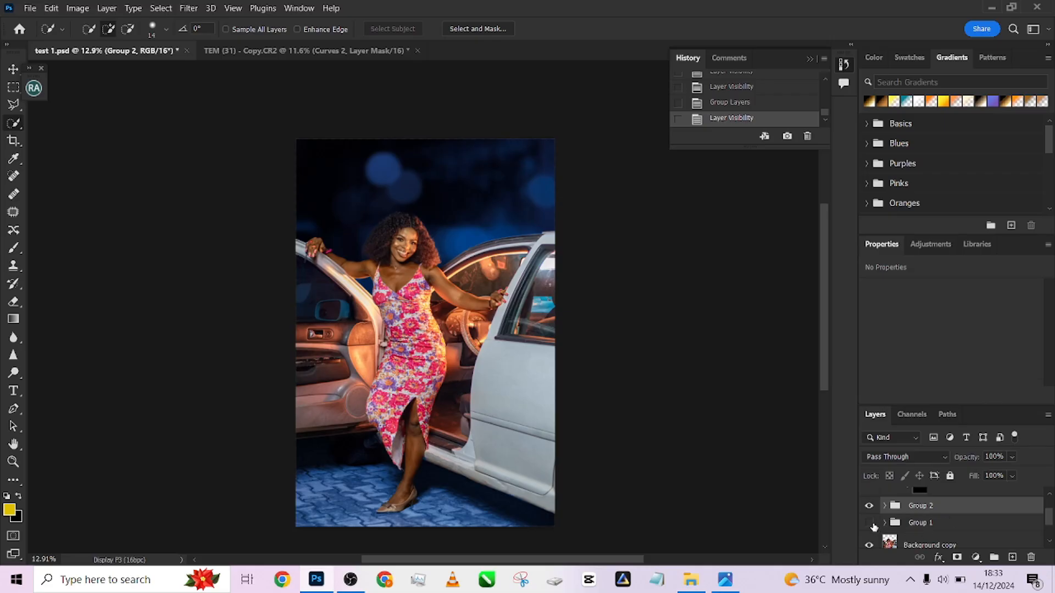
Show Group 1 again in test 1.psd and expand it to review the adjustment layers inside.
left_click(870, 523)
left_click(885, 523)
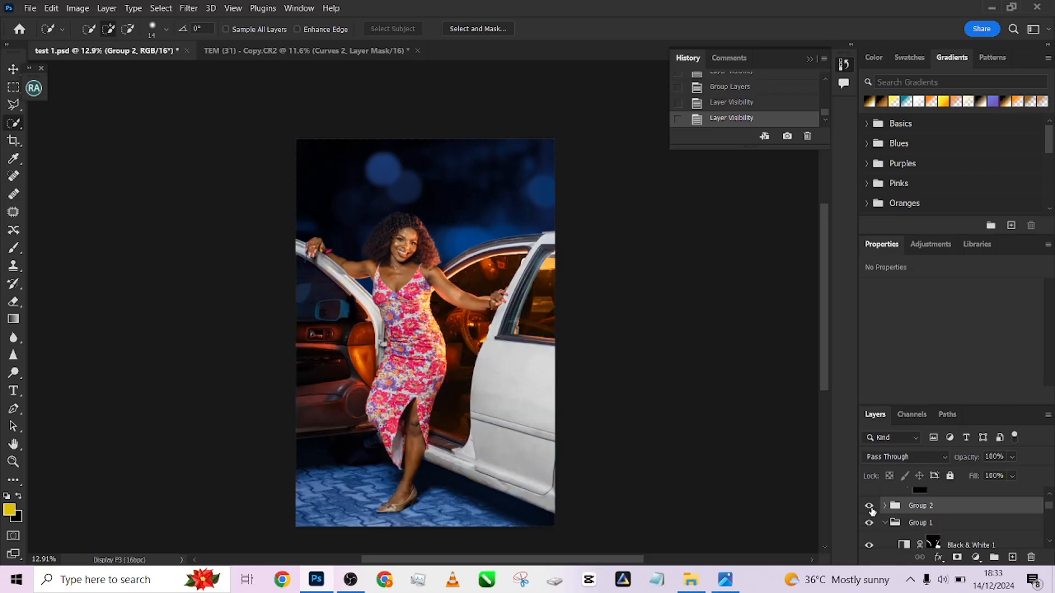
scroll(925, 522, "down", 5)
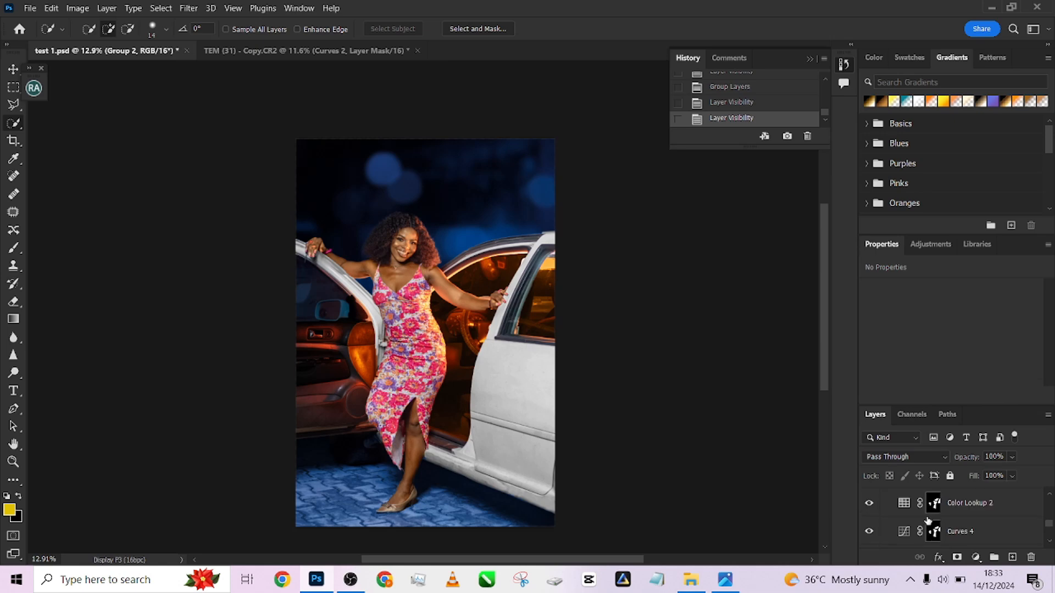
scroll(928, 521, "up", 3)
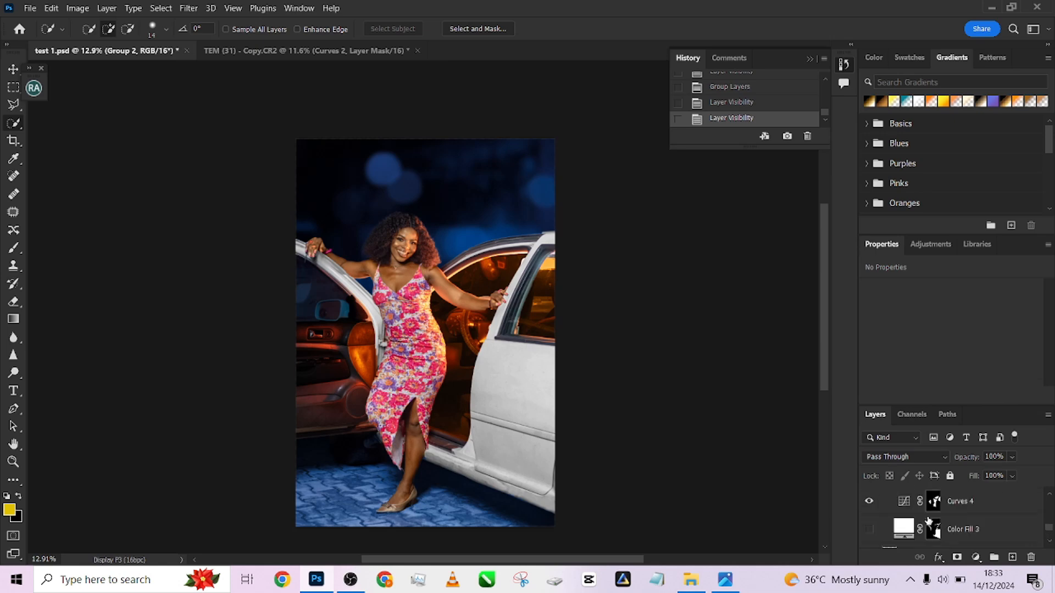
Toggle the Color Fill 3 layer on and off repeatedly to compare its effect on the white car, leaving it shown.
left_click(868, 531)
left_click(868, 531)
left_click(1012, 533)
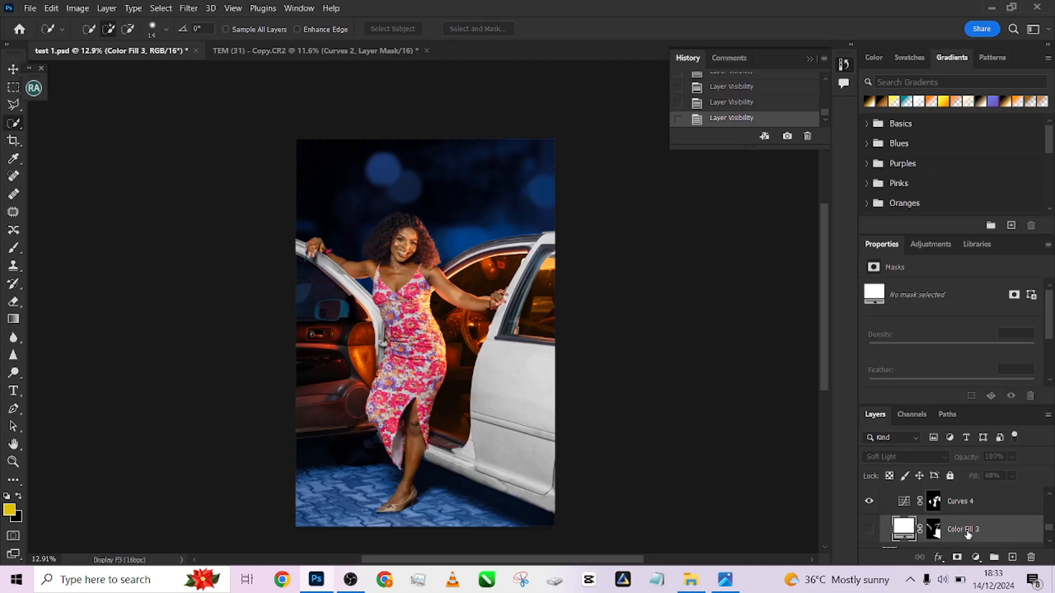
left_click(873, 531)
left_click(872, 530)
left_click(873, 530)
left_click(872, 530)
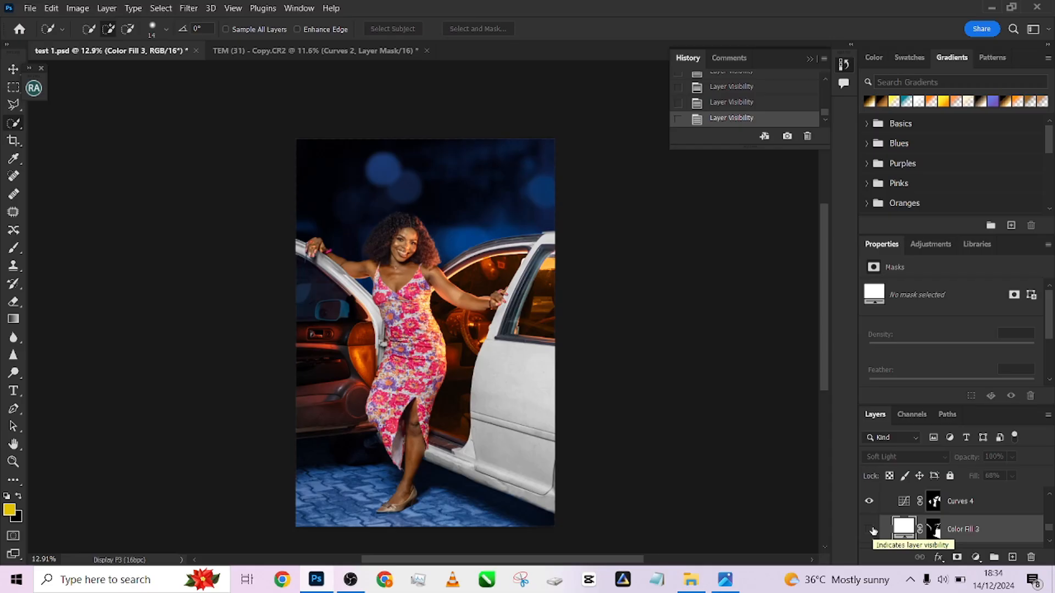
left_click(873, 530)
left_click(872, 530)
left_click(872, 530)
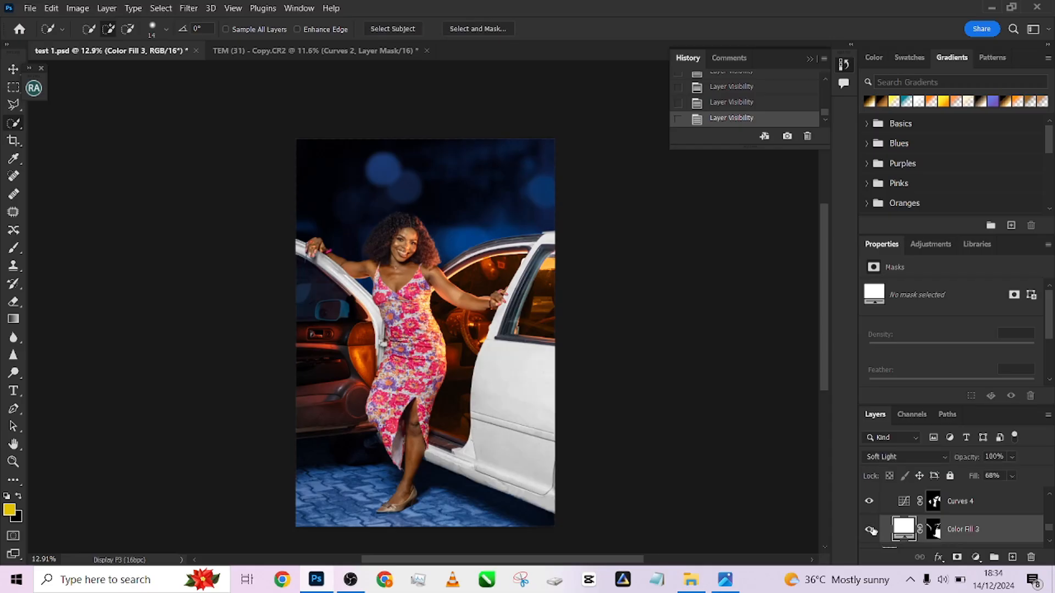
left_click(873, 530)
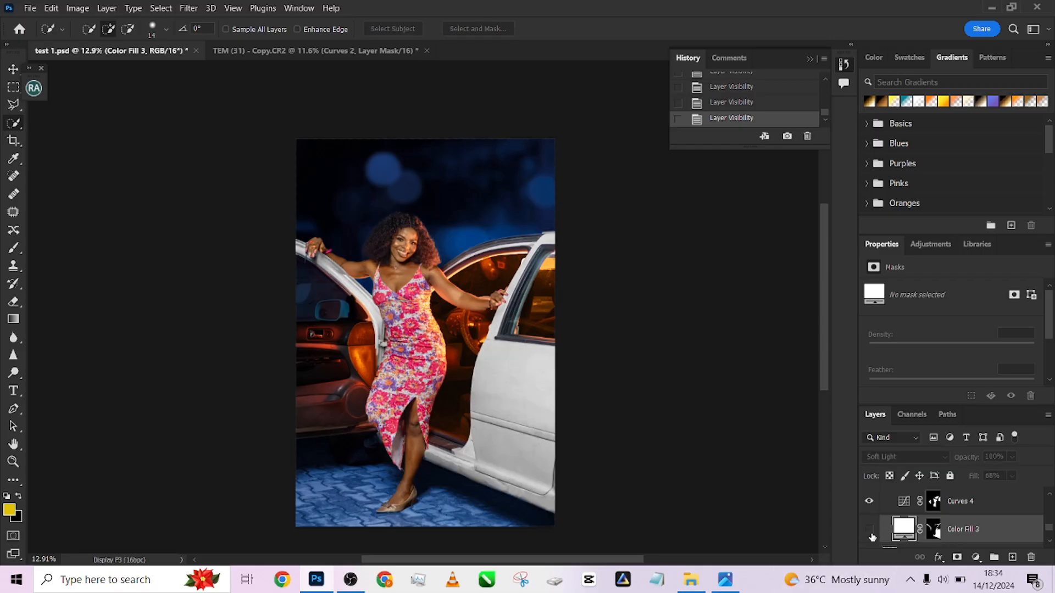
left_click(872, 531)
Switch to TEM (31) - Copy.CR2 and quick-select the white car body beside the woman on the Background copy layer.
left_click(353, 50)
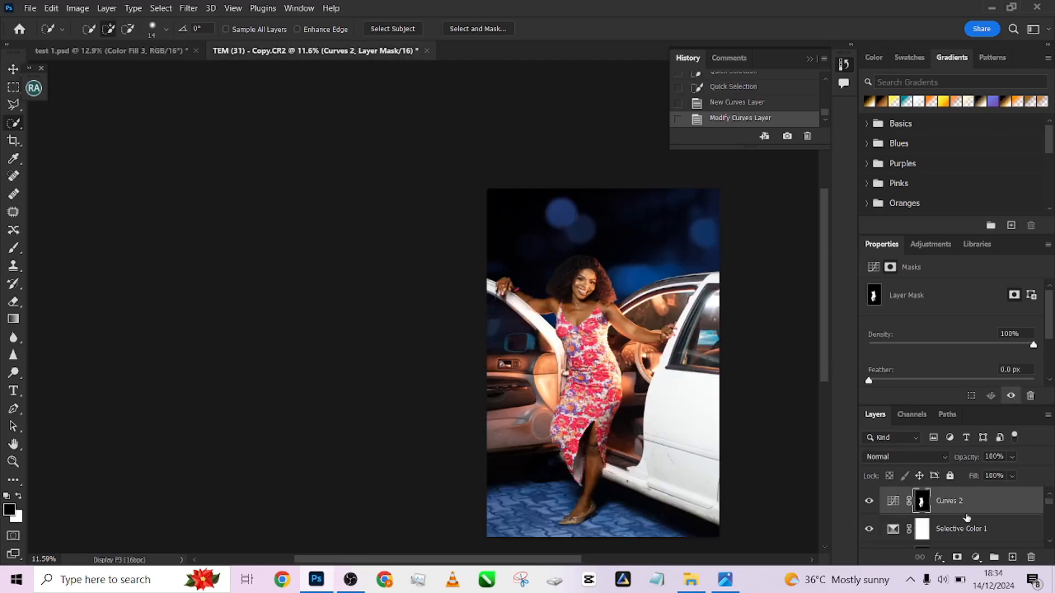
scroll(948, 521, "down", 5)
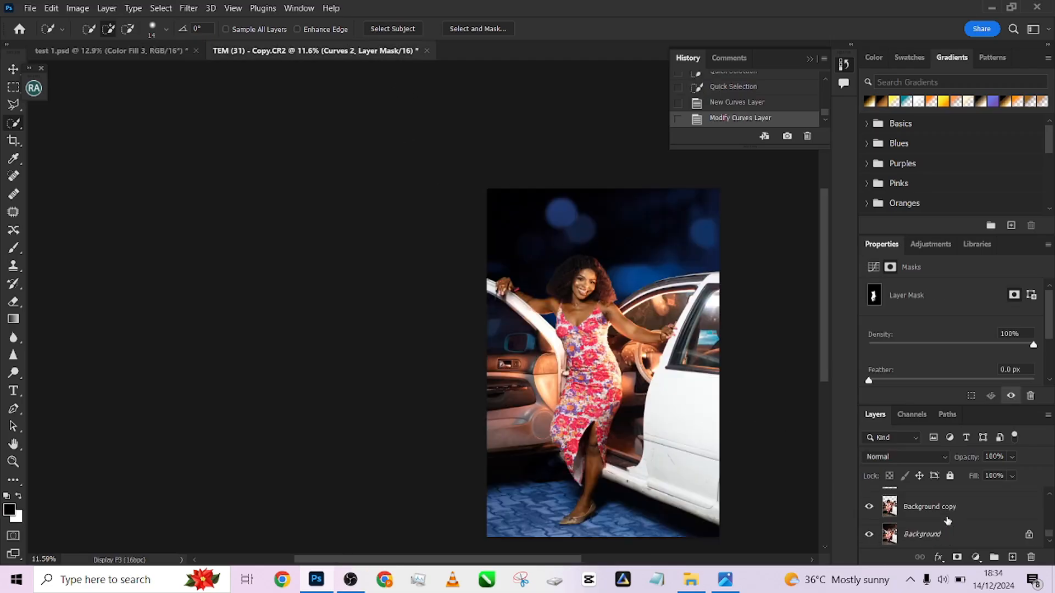
left_click(928, 517)
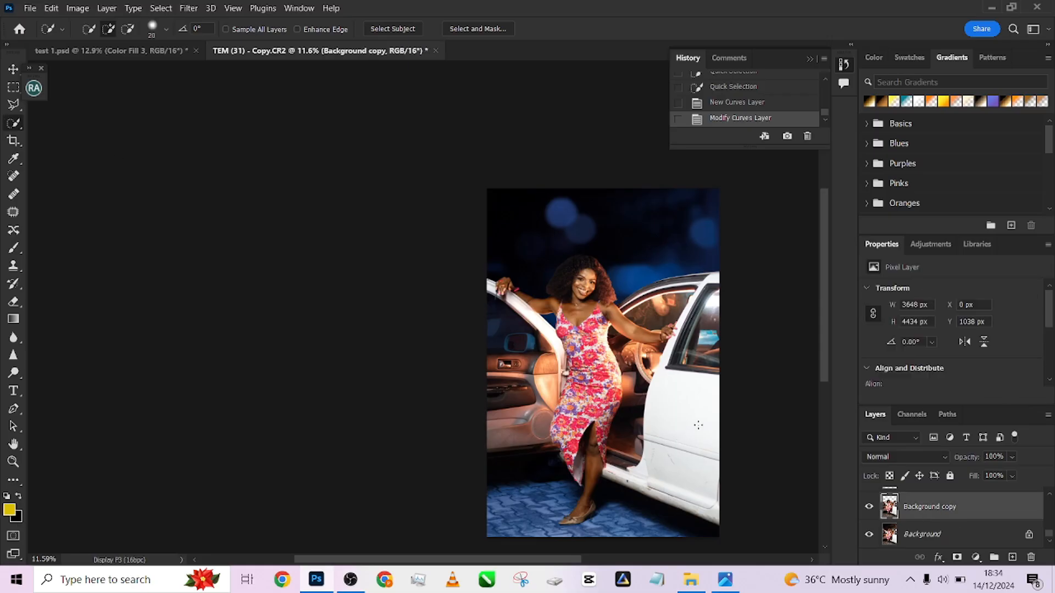
mouse_move(684, 418)
left_mouse_down()
mouse_move(672, 450)
mouse_move(671, 484)
left_mouse_up()
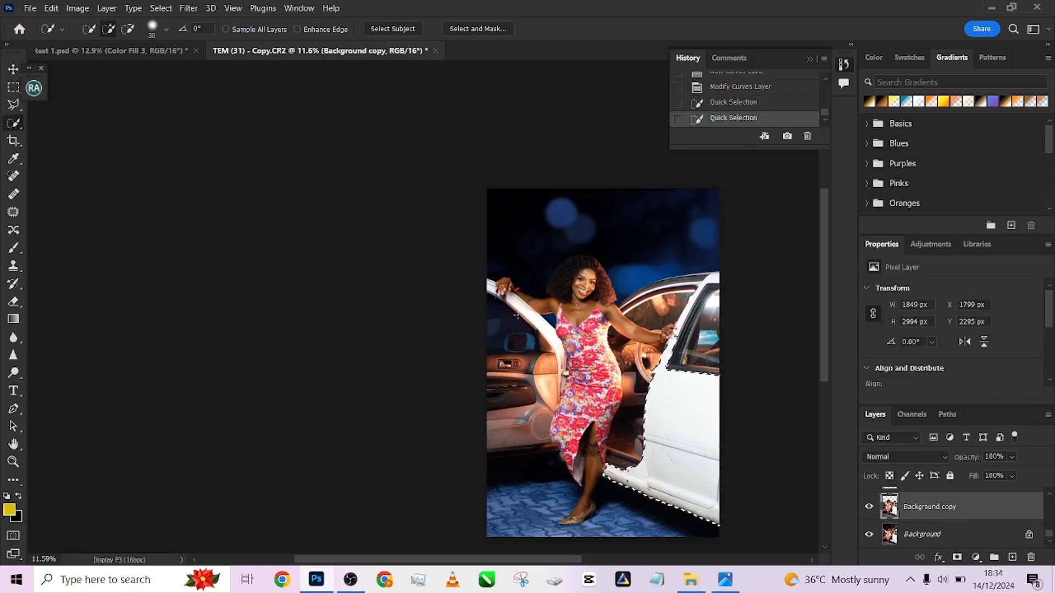
Extend the selection to the white frame of the open door and the car's roof edge.
left_click_drag(525, 310, 501, 298)
left_click(492, 283)
scroll(492, 281, "up", 3)
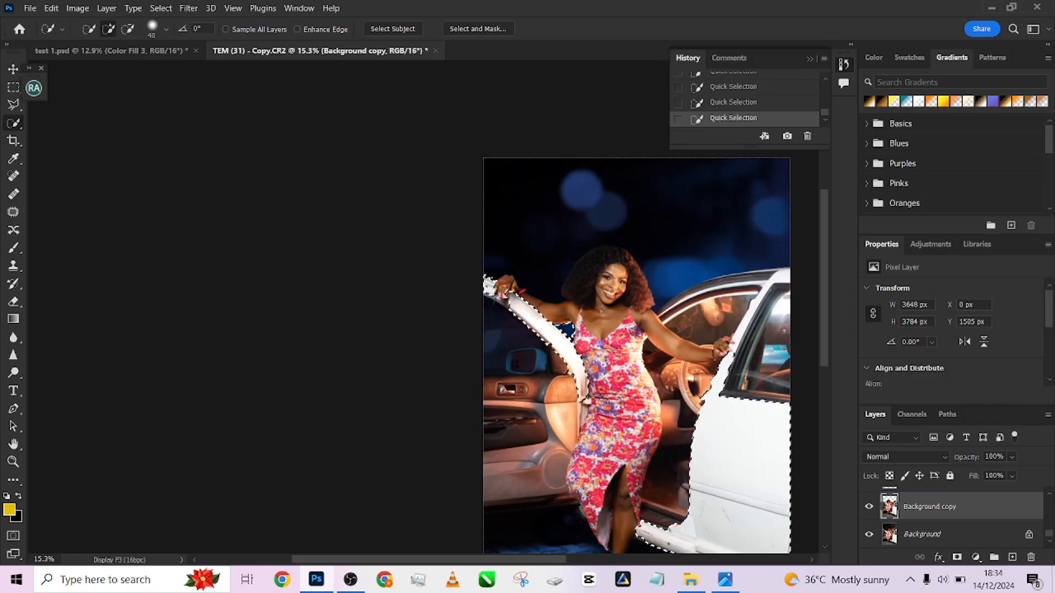
key("]")
left_click_drag(744, 331, 563, 273)
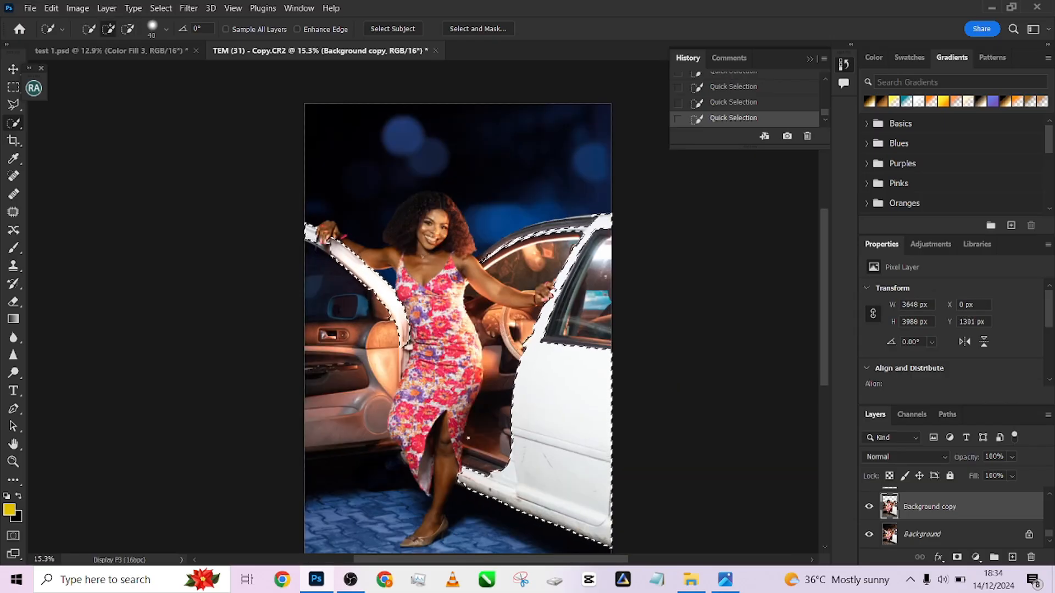
Refine the selection along the open door's white frame near the woman's hand and arm, using a smaller brush.
scroll(332, 269, "up", 14)
mouse_move(549, 449)
left_mouse_down()
mouse_move(431, 313)
mouse_move(330, 228)
left_mouse_up()
mouse_move(324, 220)
left_mouse_down()
mouse_move(508, 366)
mouse_move(454, 332)
left_mouse_up()
key("[")
key("[")
key("[")
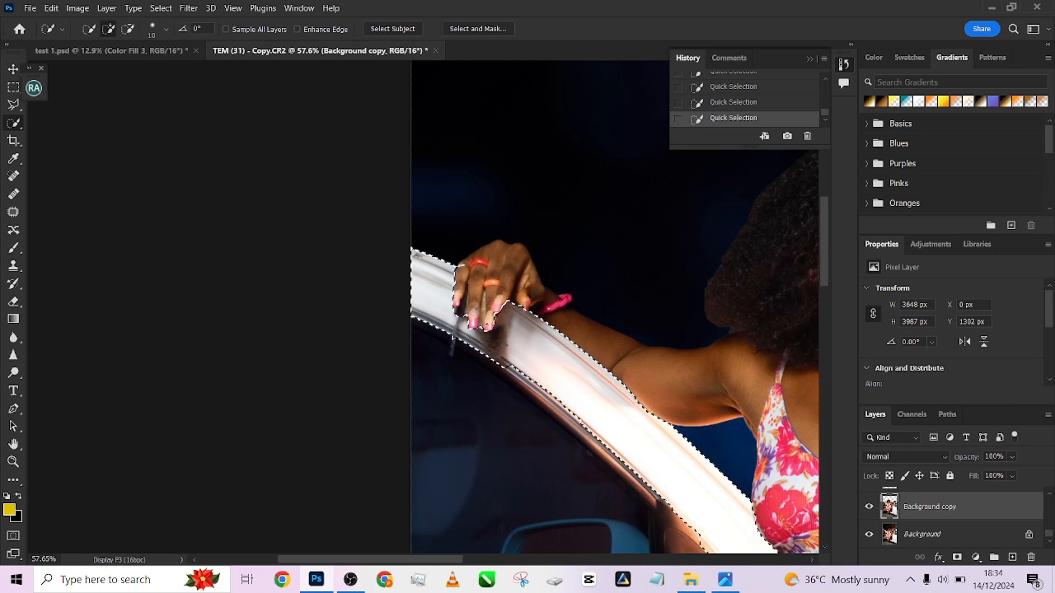
left_click(444, 291)
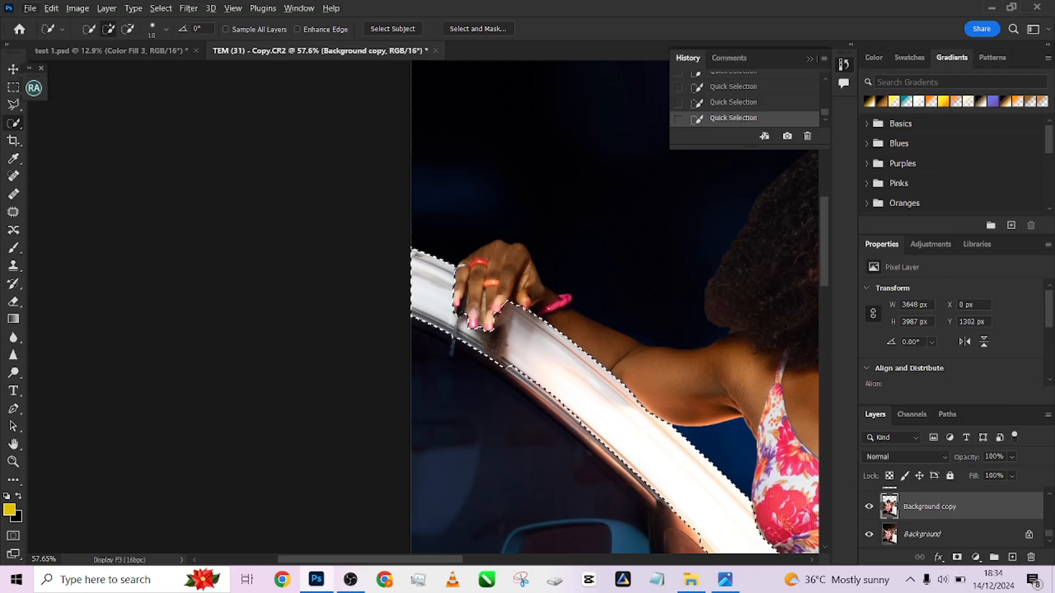
mouse_move(511, 369)
left_mouse_down()
mouse_move(572, 409)
mouse_move(566, 372)
mouse_move(370, 277)
left_mouse_up()
left_click_drag(464, 358, 377, 275)
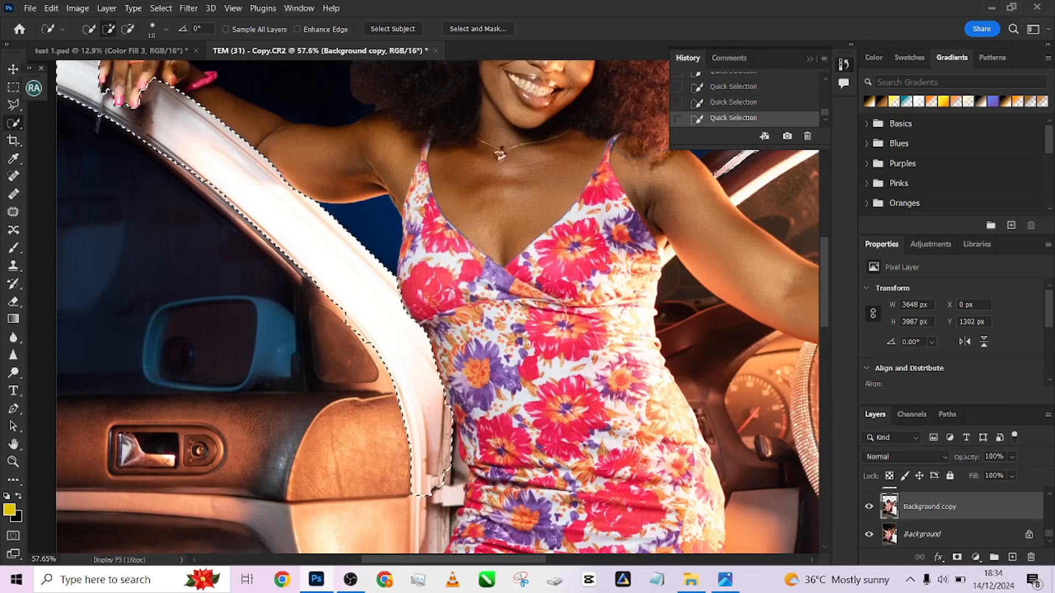
left_click(371, 348, "alt")
Refine the selection along the lower door frame and hinge beside the dress, keeping the blue background gap out of it.
scroll(367, 352, "down", 2)
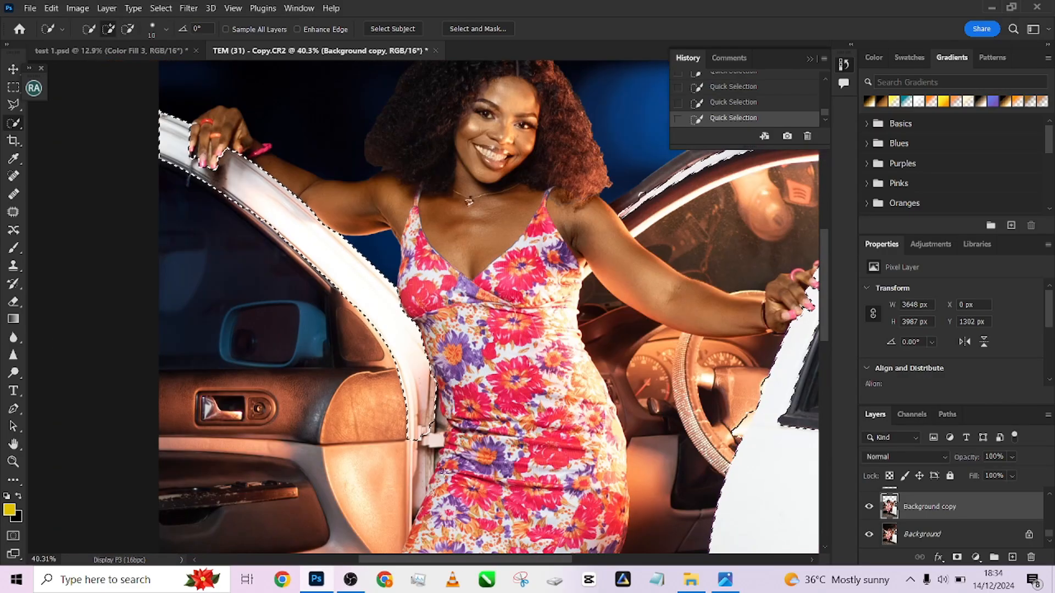
scroll(367, 352, "down", 3)
left_click_drag(400, 311, 401, 345)
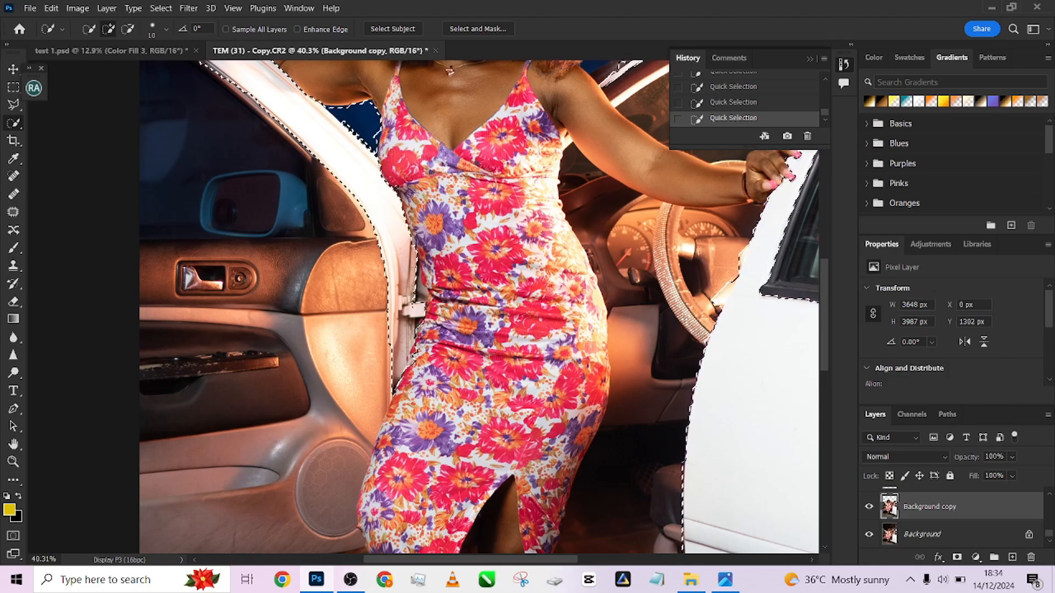
key("ctrl+z")
left_click_drag(413, 356, 410, 375)
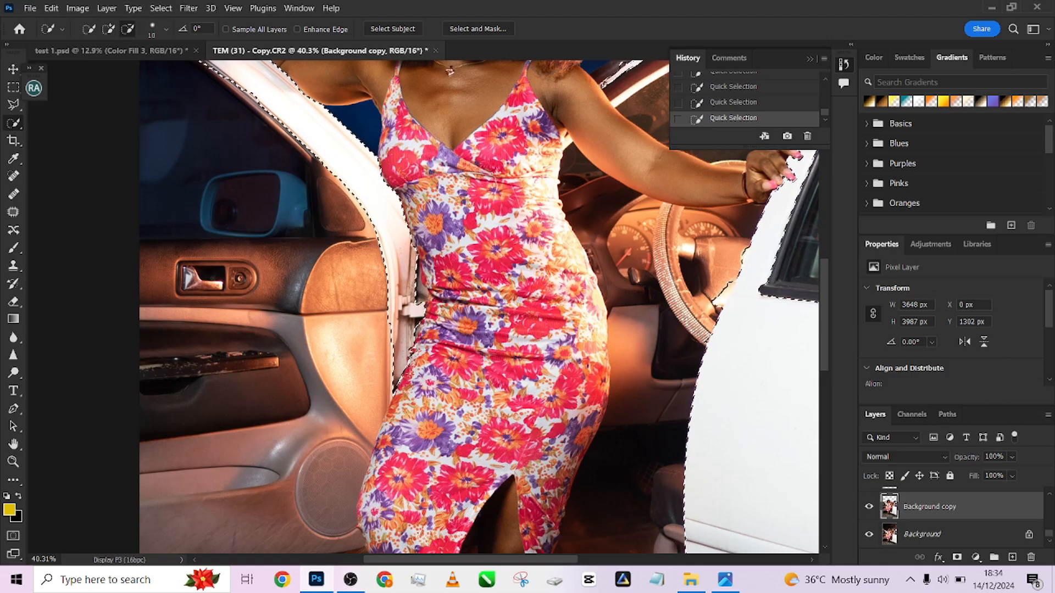
scroll(452, 299, "down", 5, "alt")
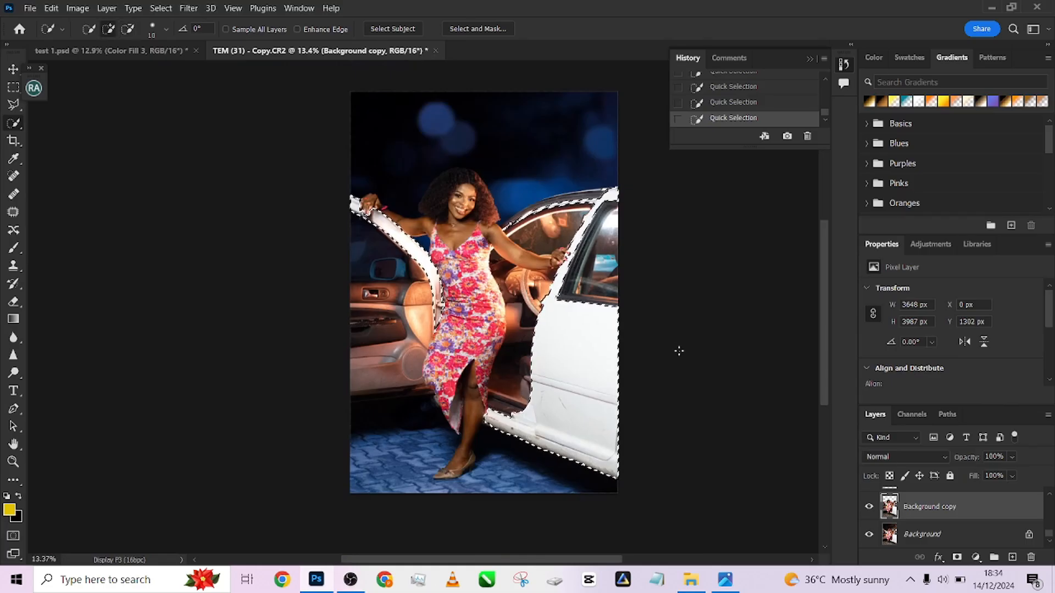
Add a Black & White adjustment layer masked to the car body selection and toggle it to compare.
left_click(976, 557)
left_click(976, 451)
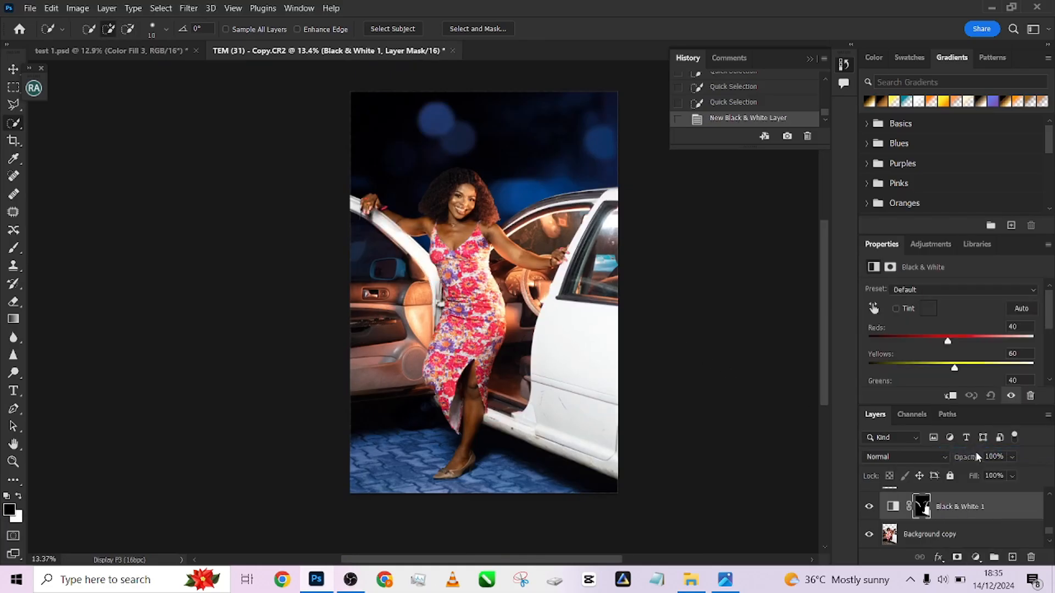
left_click(868, 508)
left_click(868, 507)
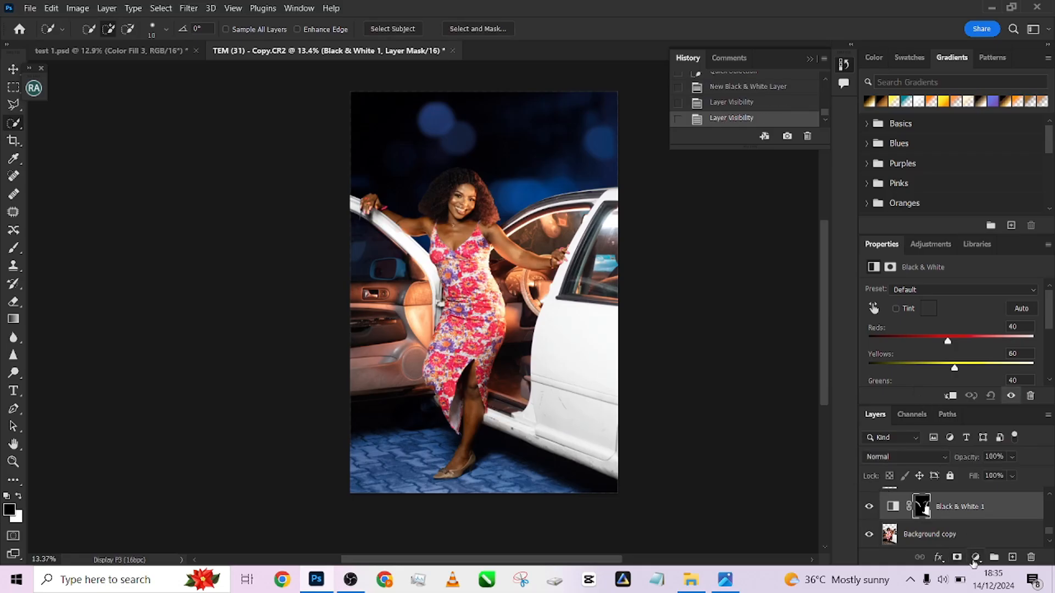
Add a white (ffffff) Solid Color fill layer above Black & White 1 and copy that layer's mask onto it.
left_click(974, 558)
left_click(967, 321)
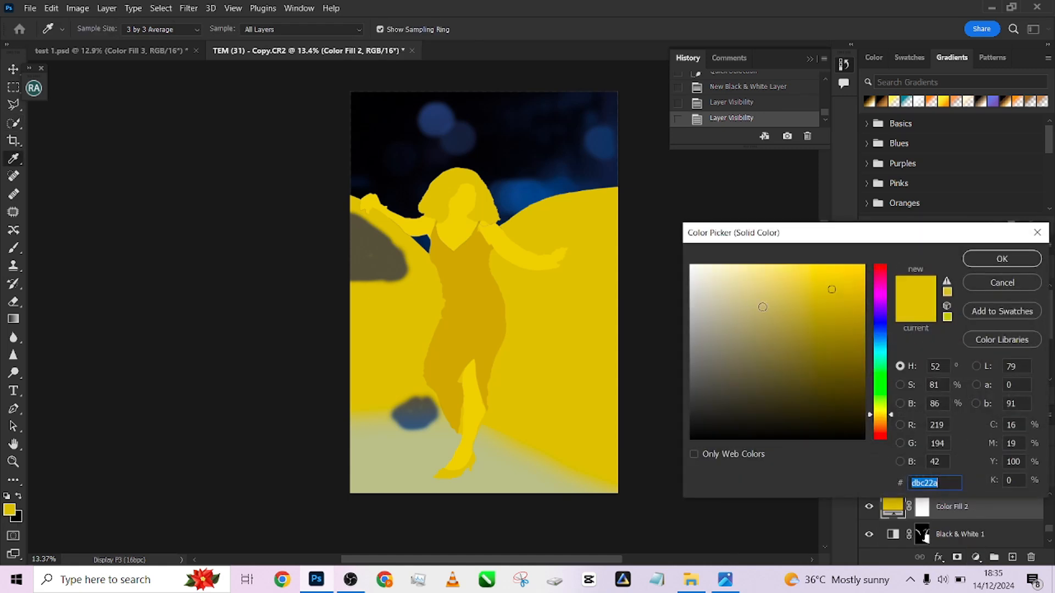
type("ffffff")
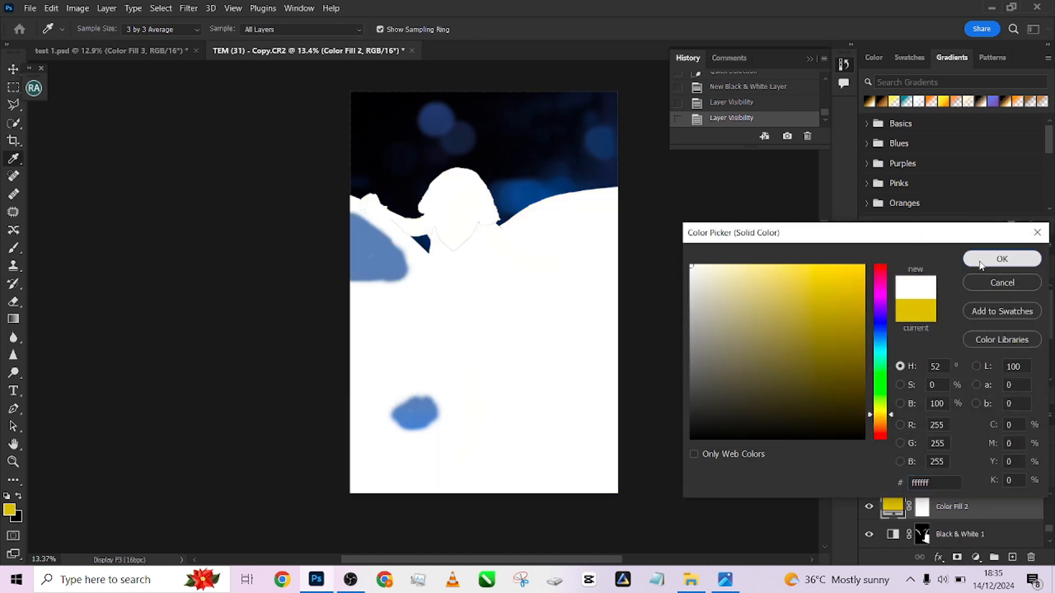
key("Return")
left_click_drag(925, 539, 922, 507)
Set the white fill layer to Color blending at 70% opacity and toggle it to compare.
left_click(908, 457)
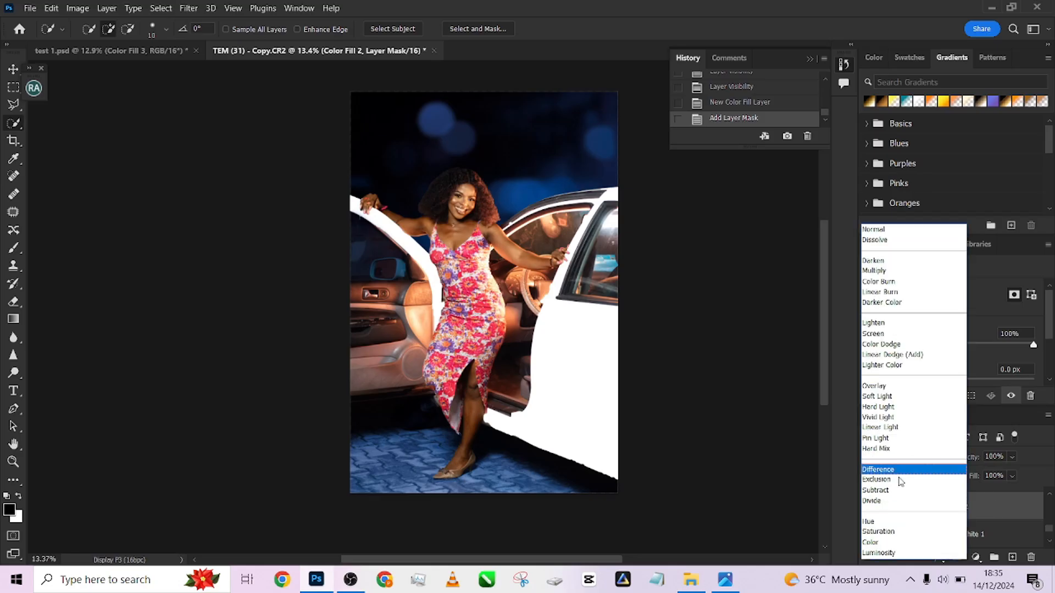
left_click(885, 543)
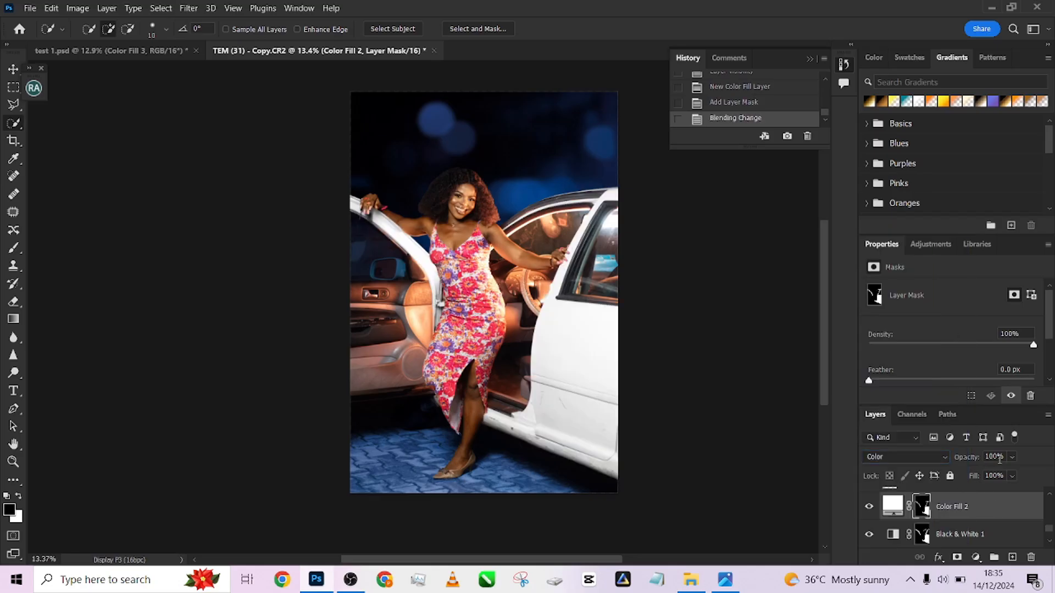
left_click_drag(1011, 457, 1008, 476)
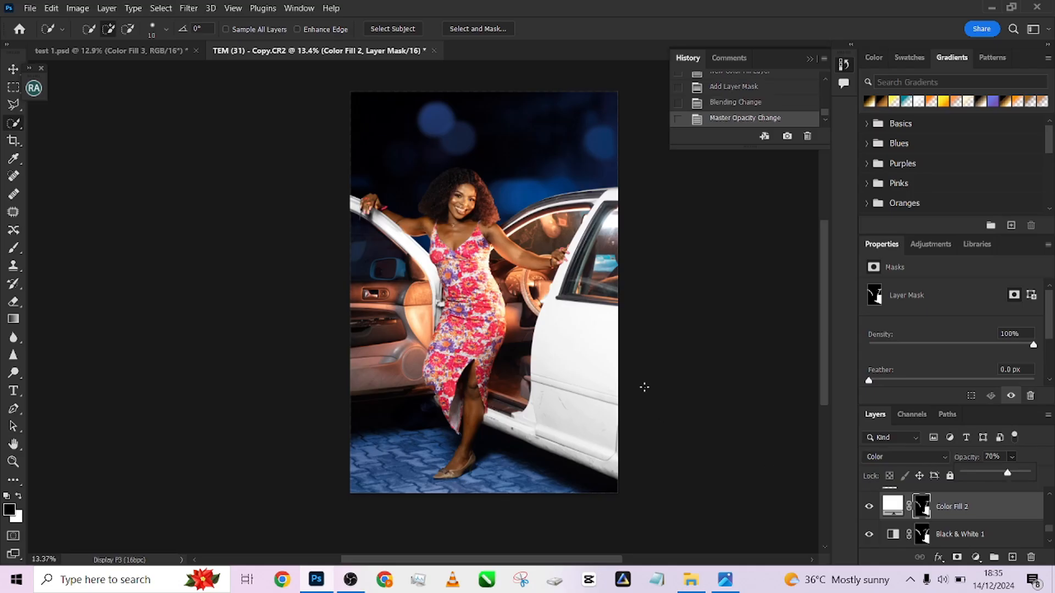
key("ctrl+minus")
left_click(868, 507)
left_click(868, 507)
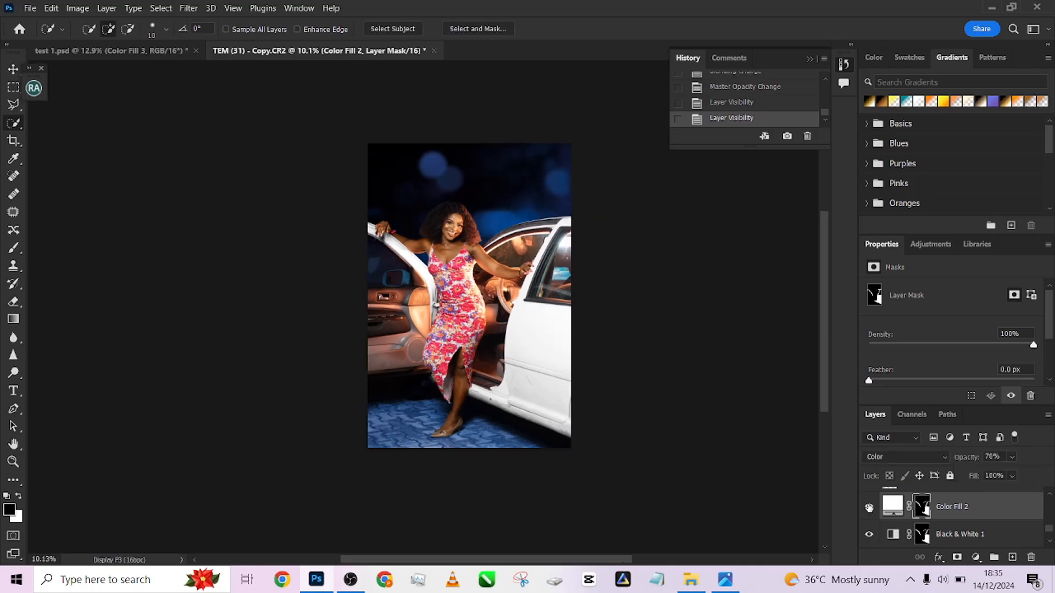
Return to test 1.psd and toggle the Curves 4 layer off and on to examine its effect on the car interior.
left_click(170, 50)
scroll(941, 519, "up", 2)
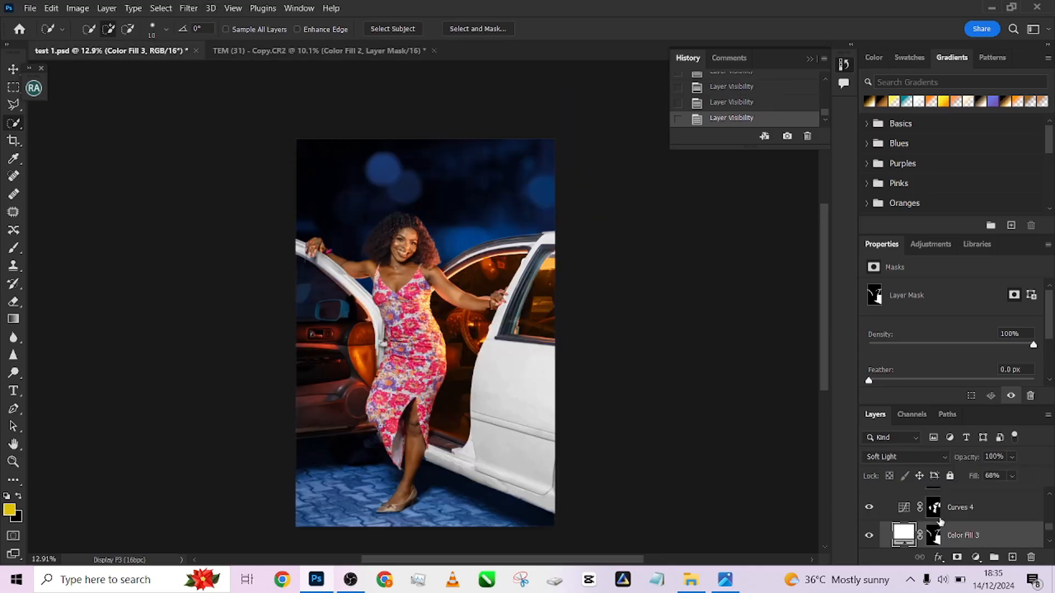
left_click(869, 507)
left_click(869, 508)
left_click(975, 518)
left_click(870, 507)
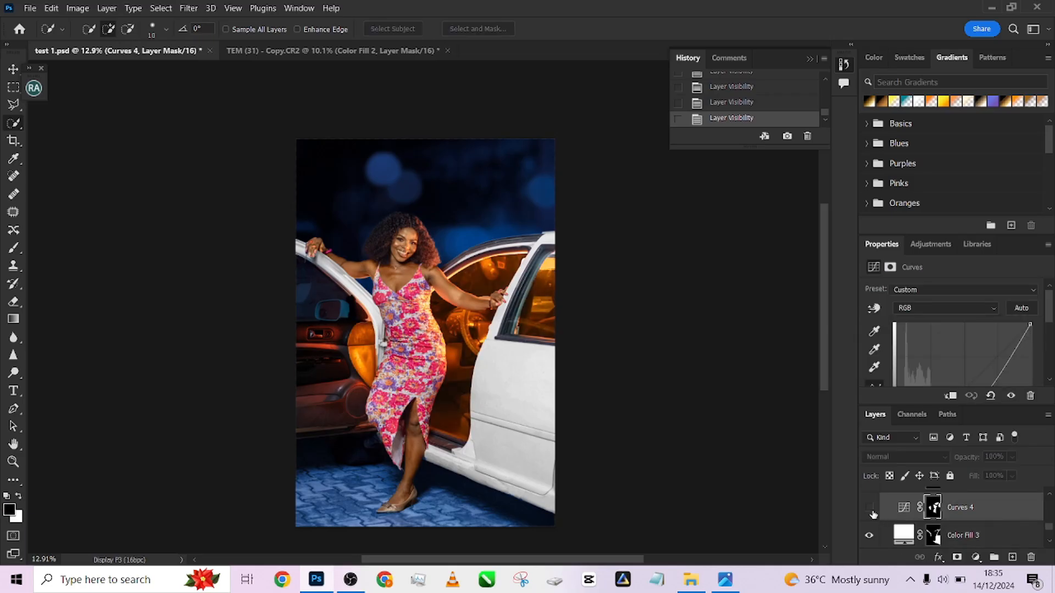
left_click(869, 509)
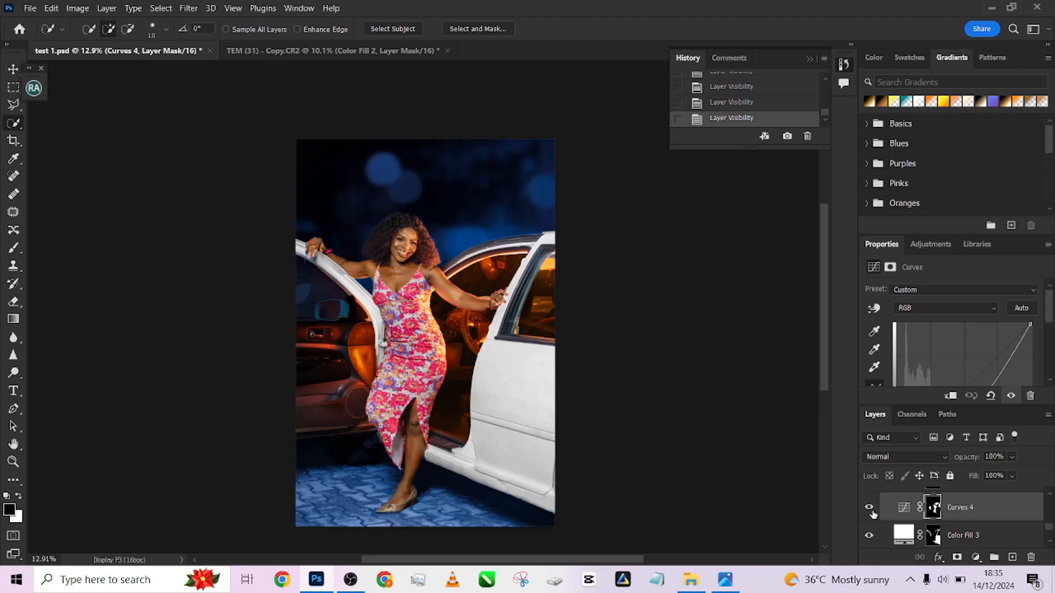
left_click(871, 511)
left_click(871, 511)
In TEM (31) - Copy.CR2, quick-select the car interior between the woman and the white body on the Background copy layer.
left_click(330, 50)
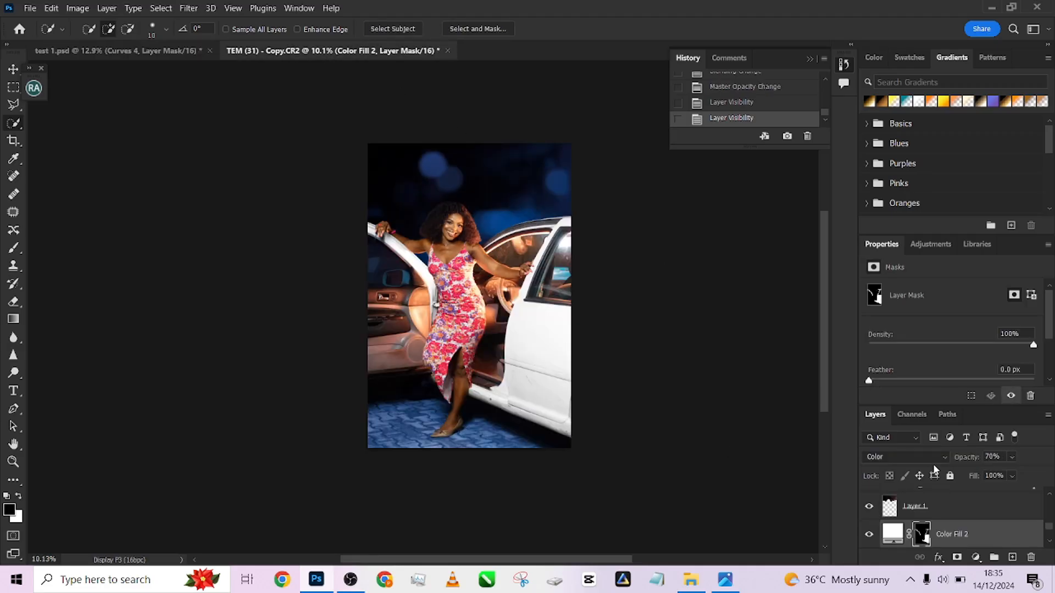
scroll(930, 507, "down", 4)
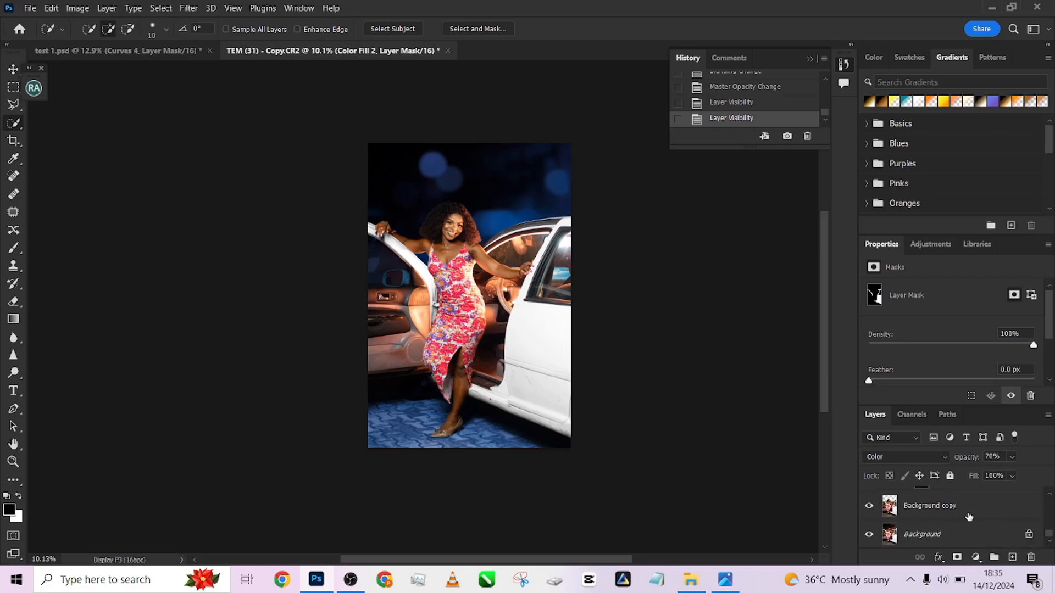
left_click(969, 517)
scroll(493, 214, "up", 5)
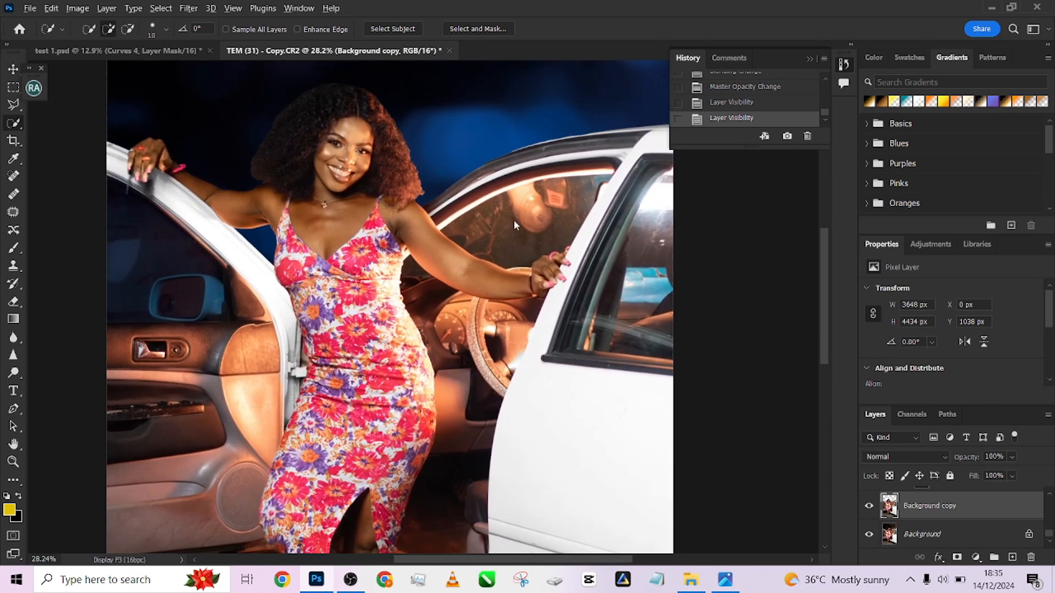
right_click(515, 221, "alt")
left_click_drag(530, 220, 468, 233)
mouse_move(440, 307)
left_mouse_down()
mouse_move(465, 455)
mouse_move(435, 356)
left_mouse_up()
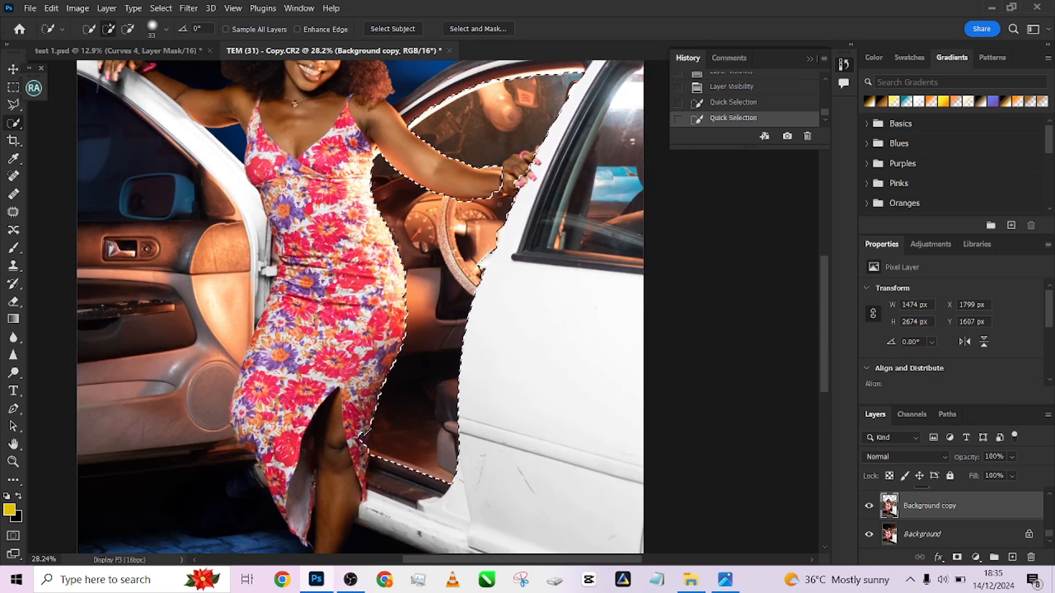
Refine the car interior selection along the steering wheel, the dress edge and the lower door opening.
left_click_drag(457, 230, 484, 220)
left_click(486, 246)
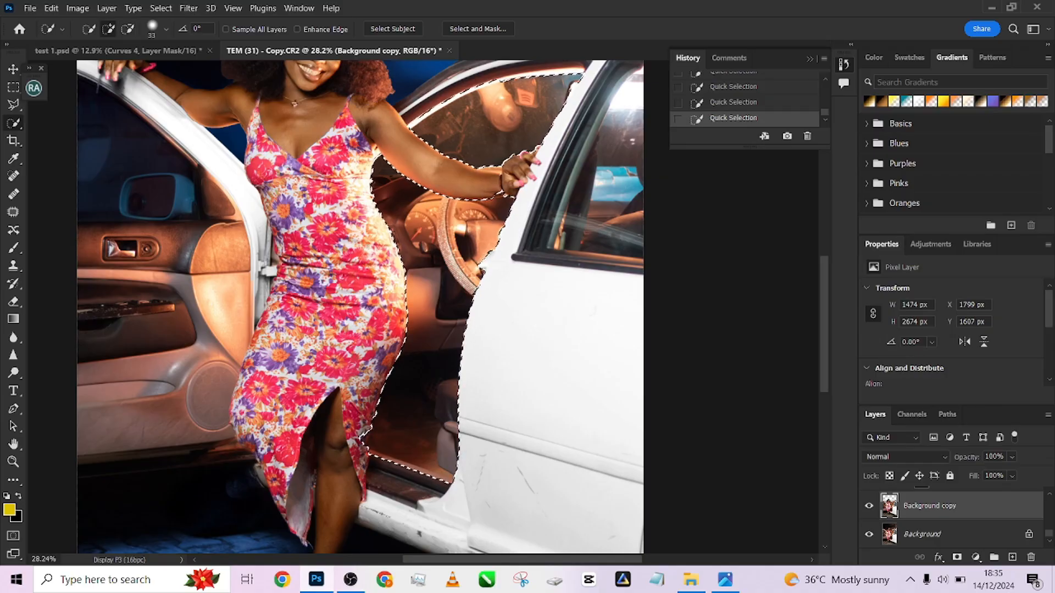
mouse_move(388, 423)
left_mouse_down()
mouse_move(448, 434)
mouse_move(423, 416)
left_mouse_up()
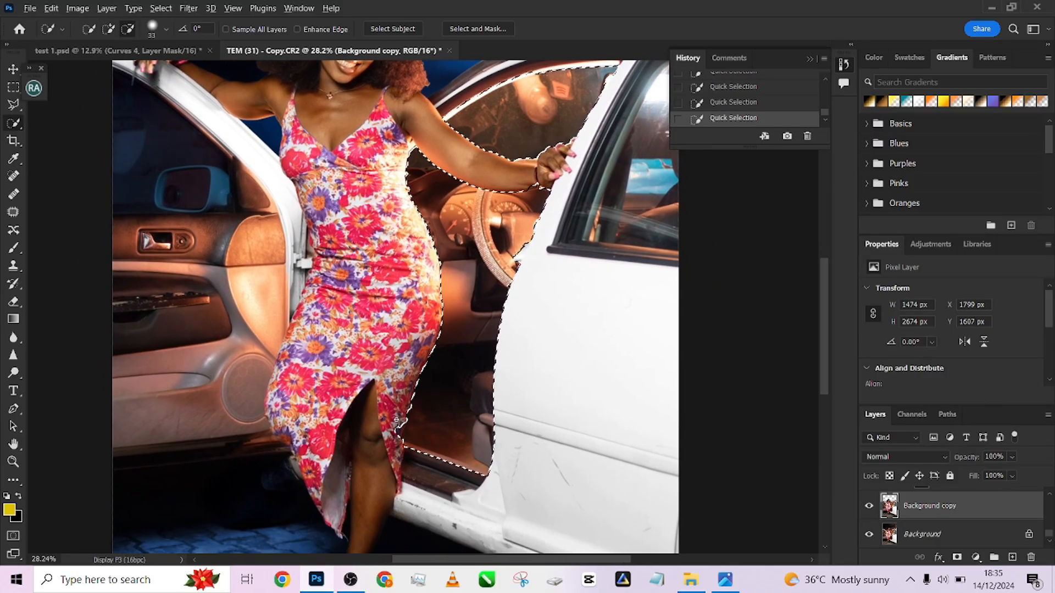
left_click(397, 432, "alt")
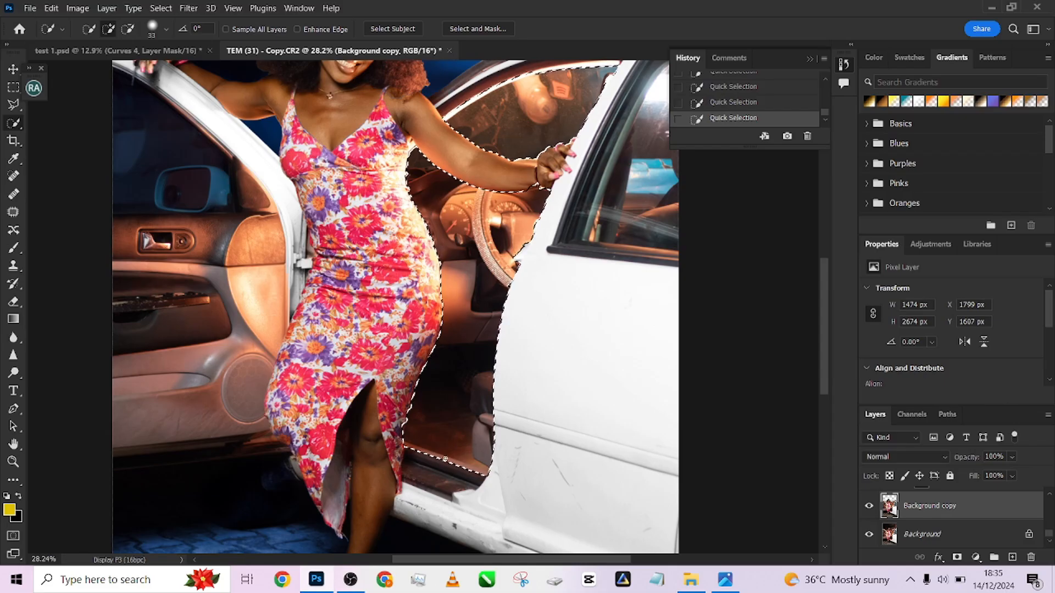
left_click_drag(464, 403, 440, 503)
scroll(447, 254, "down", 1)
scroll(447, 254, "down", 1)
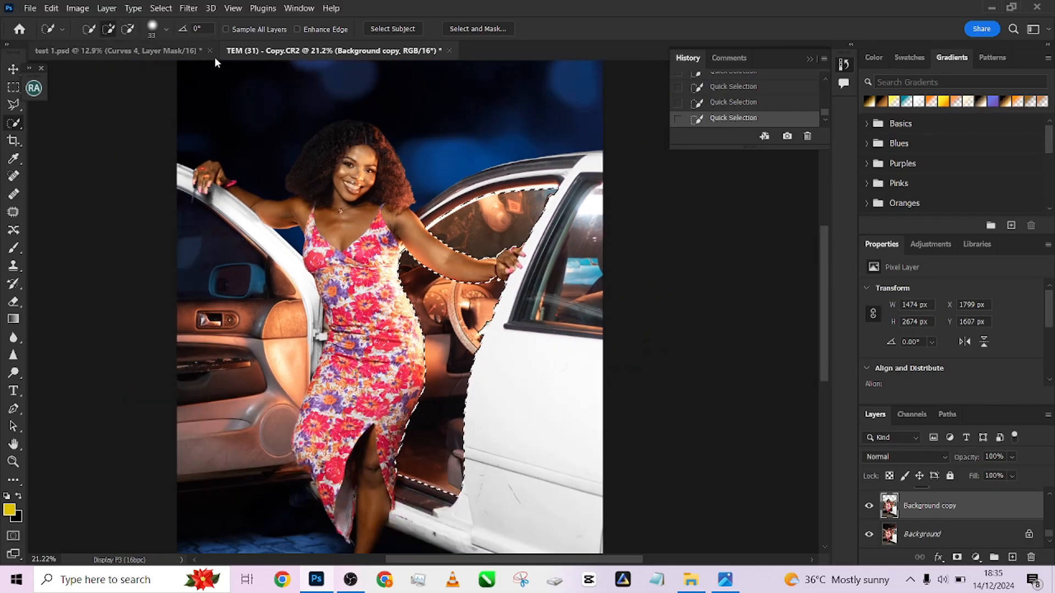
After checking test 1.psd, extend the selection to the rear side window and clean its edges around the hand and steering wheel.
left_click(163, 50)
left_click(323, 51)
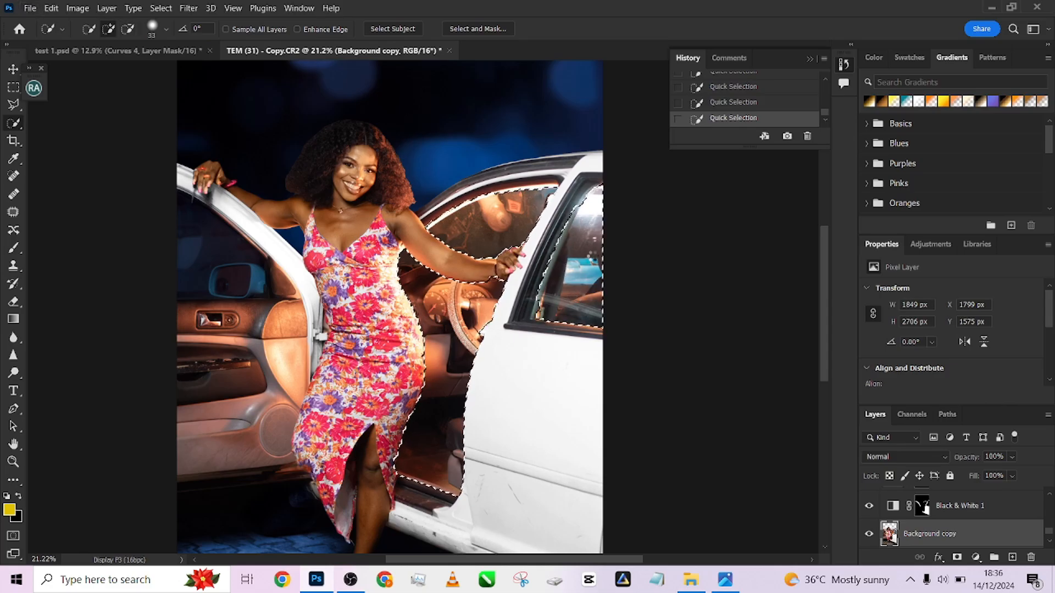
scroll(499, 274, "up", 4, "alt")
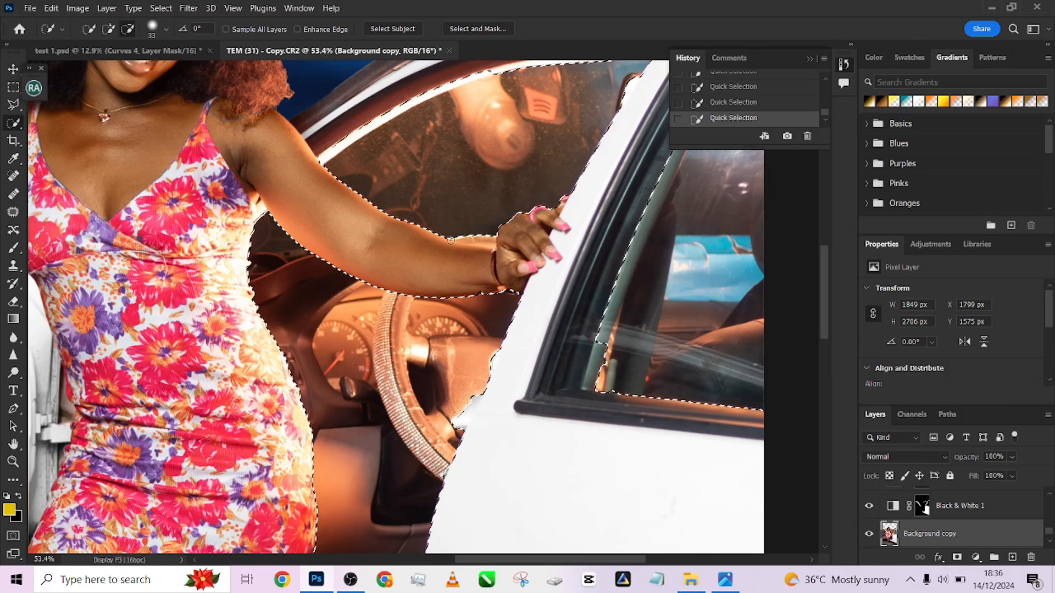
left_click_drag(451, 240, 481, 240)
scroll(450, 221, "up", 1, "alt")
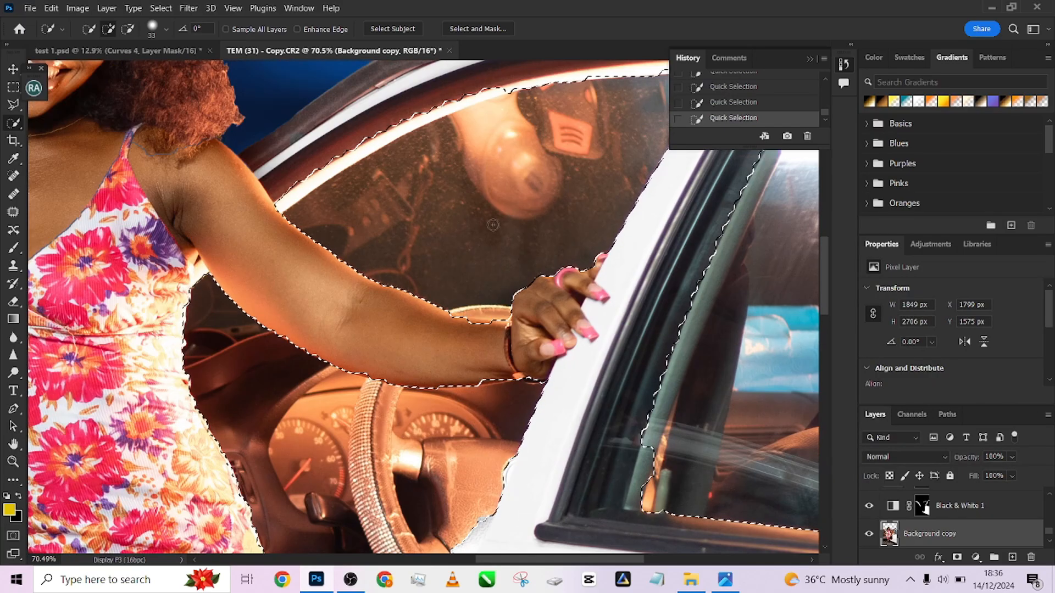
scroll(508, 357, "down", 1, "alt")
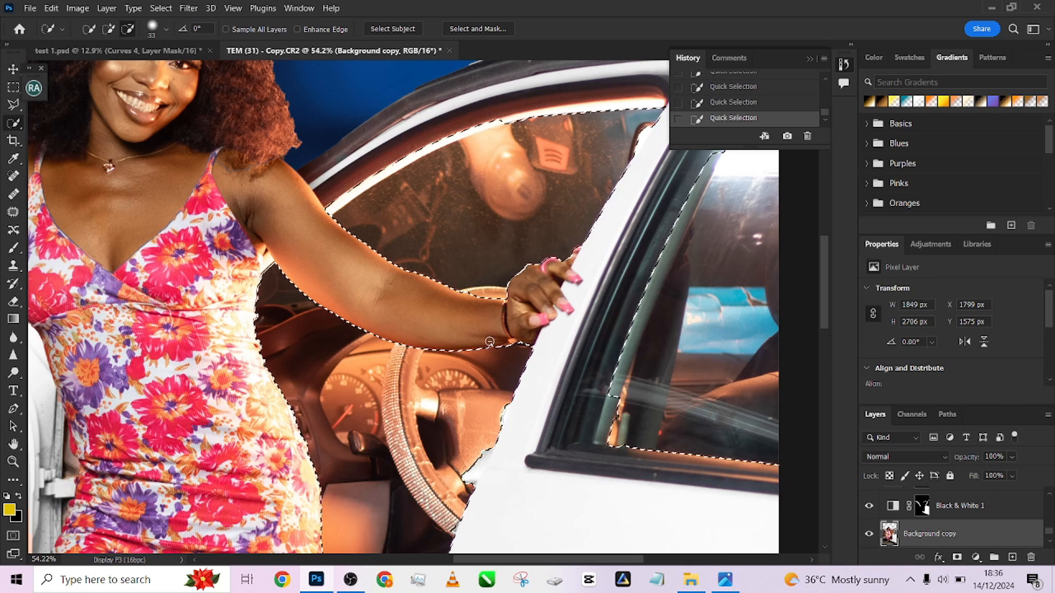
left_click_drag(444, 404, 460, 217)
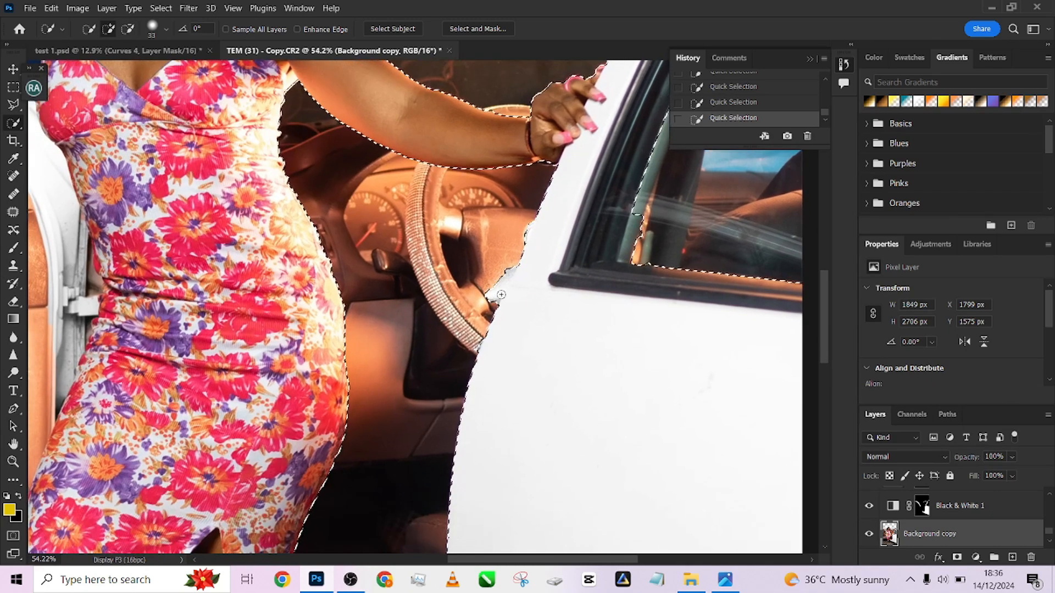
left_click(495, 290, "alt")
scroll(502, 256, "down", 5, "alt")
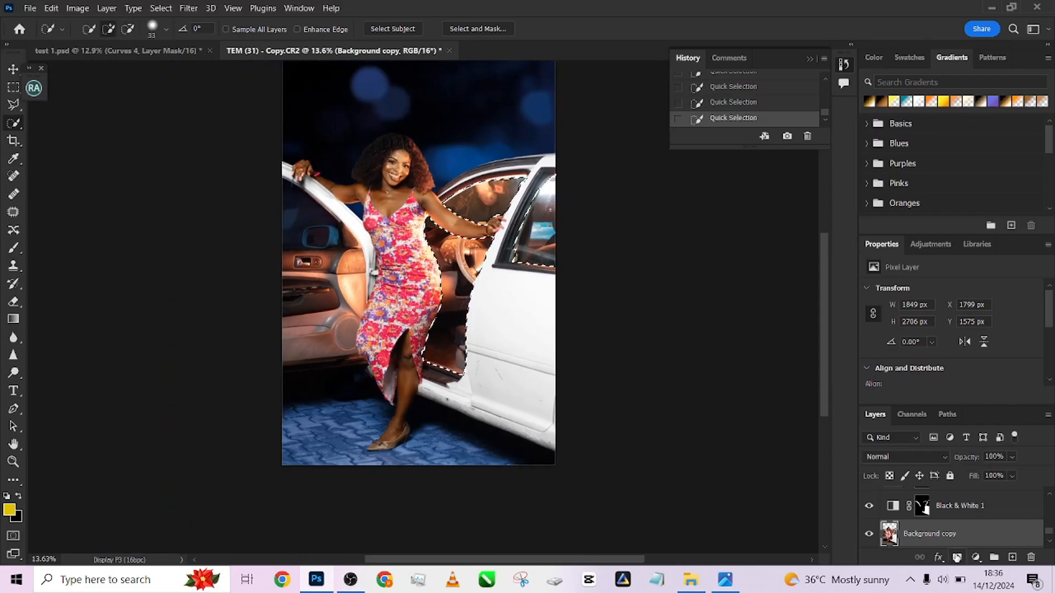
Add a Curves adjustment layer masked to the selected car interior and pull the RGB curve down to darken it.
left_click(976, 557)
left_click(950, 383)
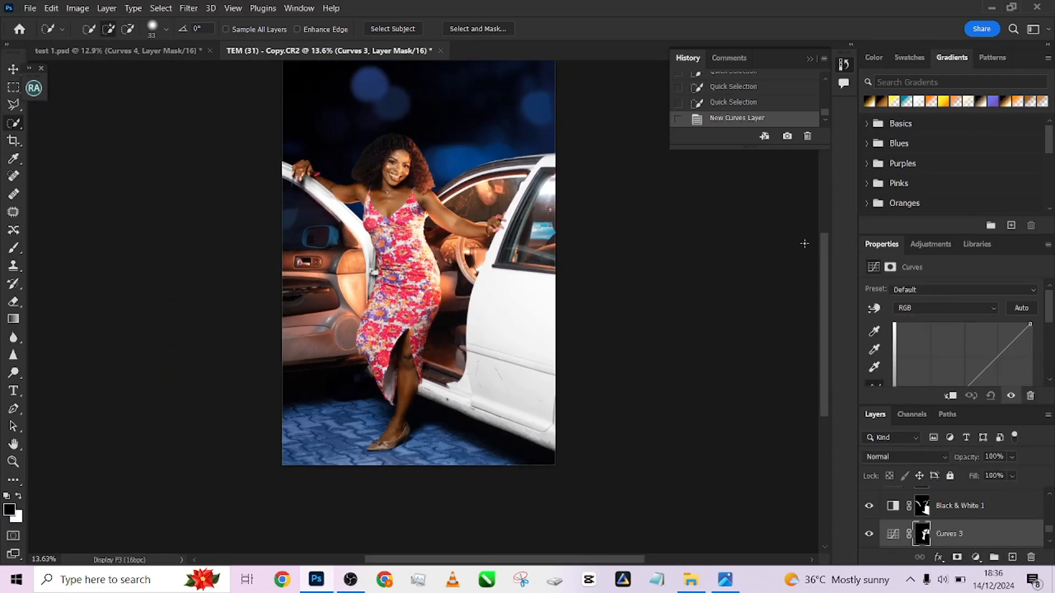
left_click_drag(993, 373, 1002, 377)
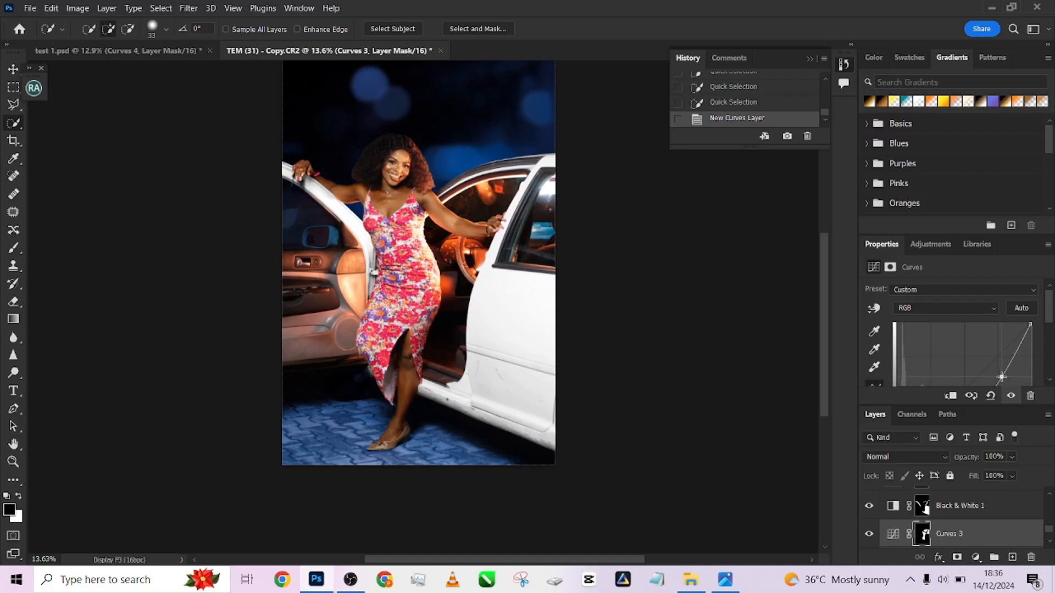
Switch to test 1.psd and toggle the Color Lookup 2 and Curves 4 layers off and on to examine their effects.
left_click(156, 52)
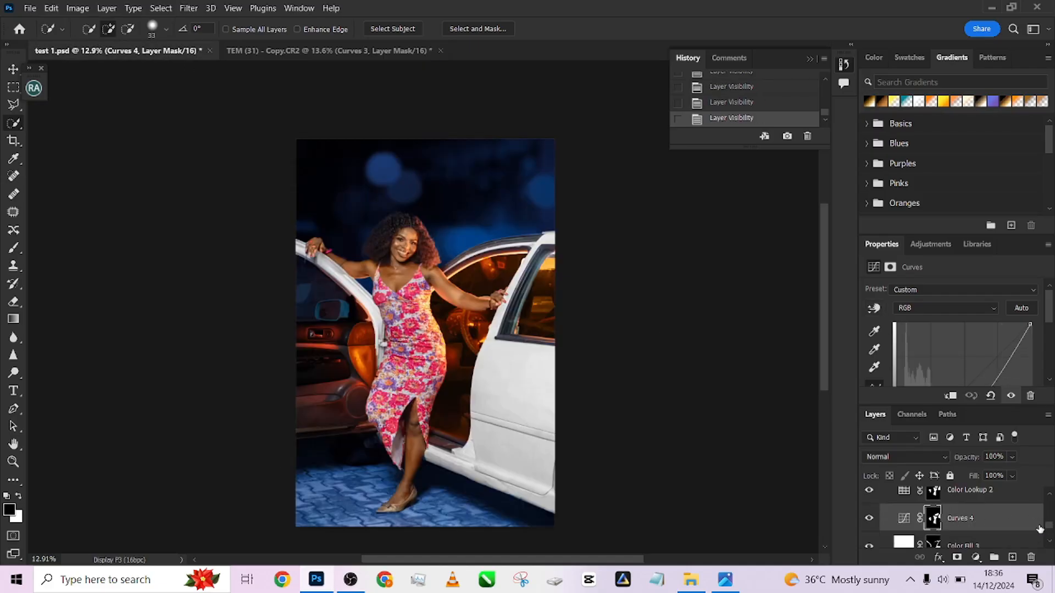
left_click(1015, 497)
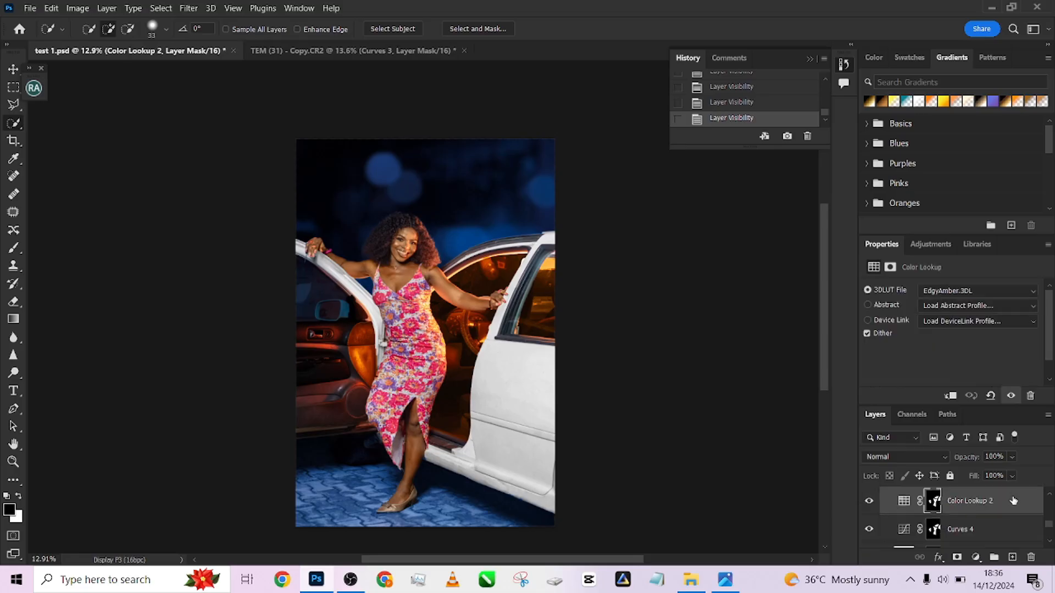
left_click(868, 502)
left_click(868, 502)
left_click(868, 502)
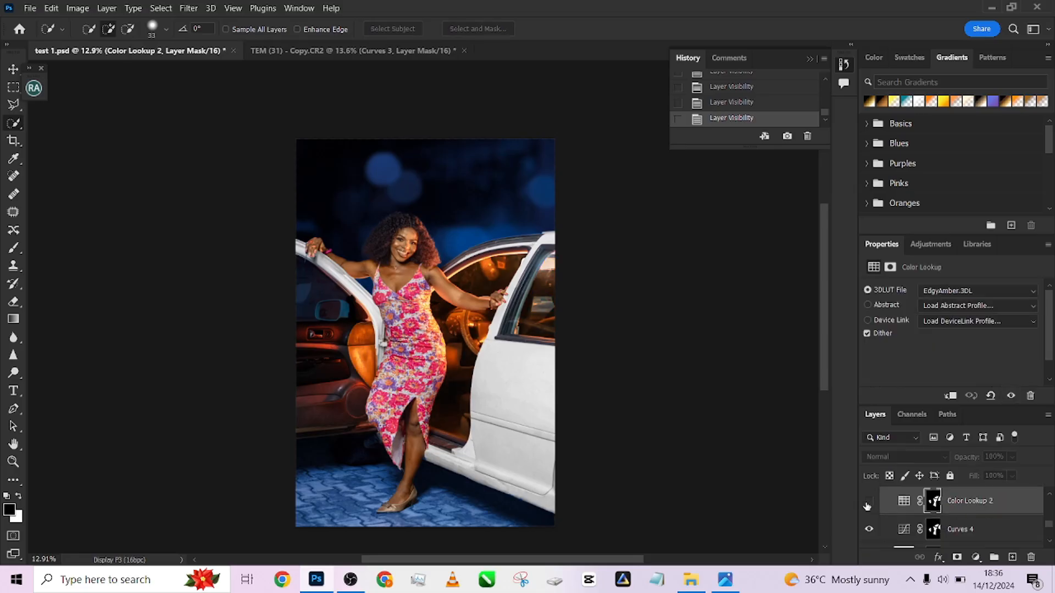
left_click(868, 502)
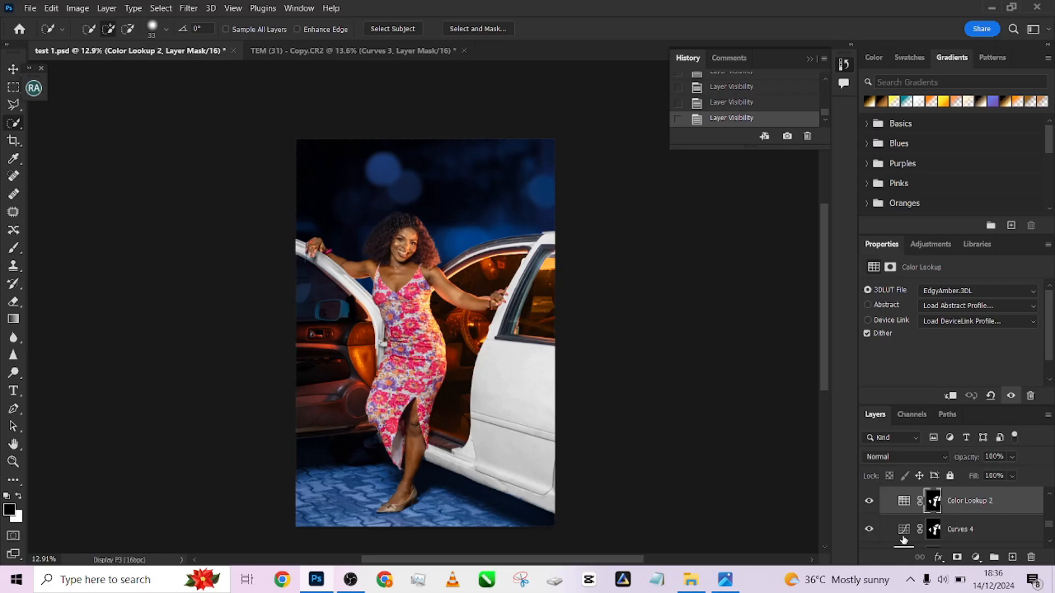
left_click(1018, 534)
left_click(868, 531)
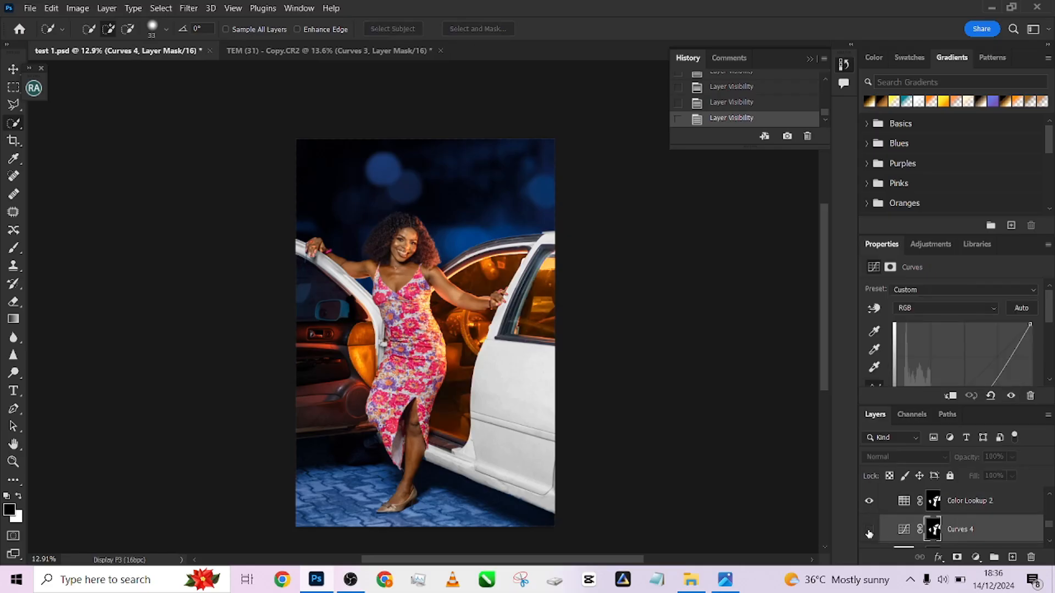
left_click(868, 531)
left_click(1018, 505)
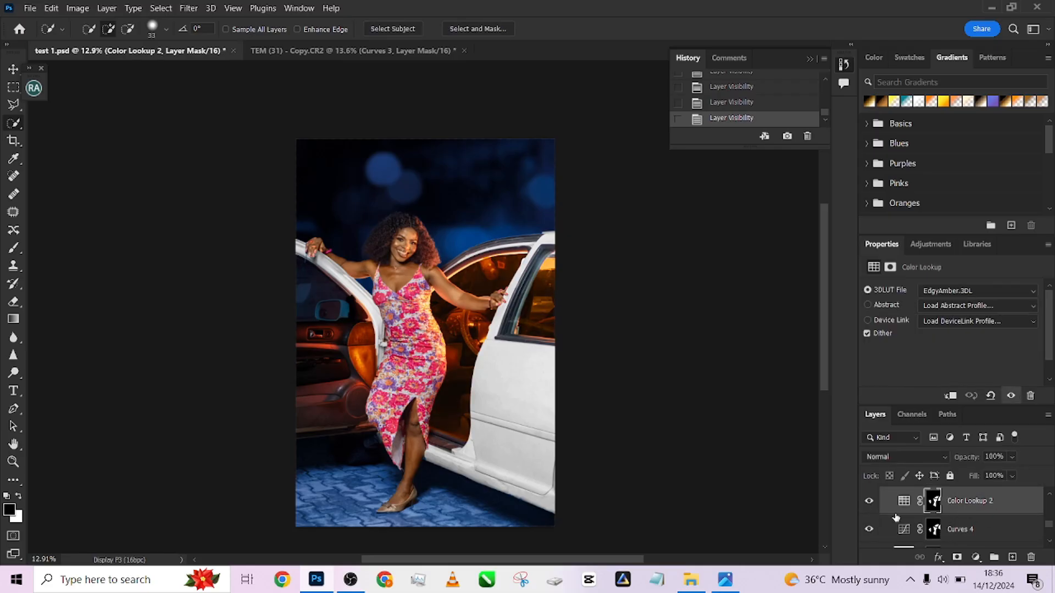
left_click(868, 502)
left_click(869, 501)
In TEM (31) - Copy.CR2, add a Color Lookup adjustment layer above Curves 3 with the EdgyAmber.3DL 3DLUT.
left_click(355, 50)
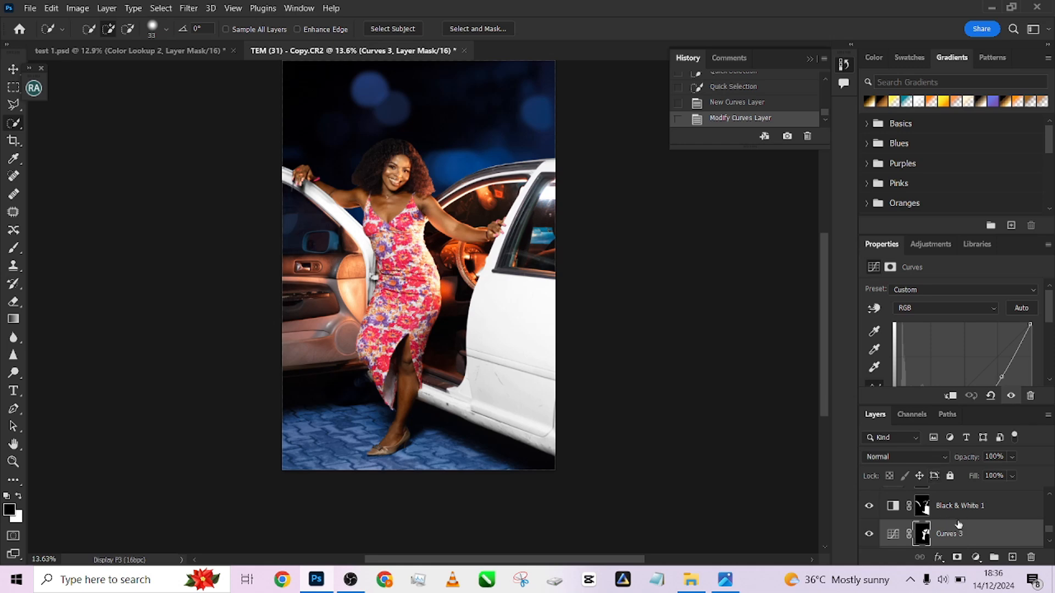
left_click(976, 557)
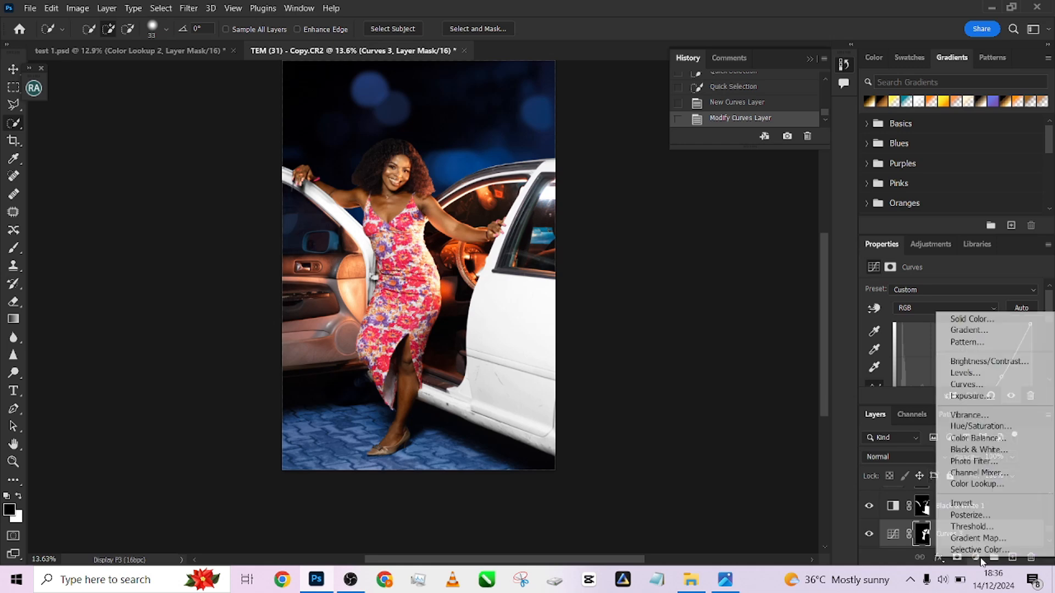
left_click(976, 483)
left_click(958, 290)
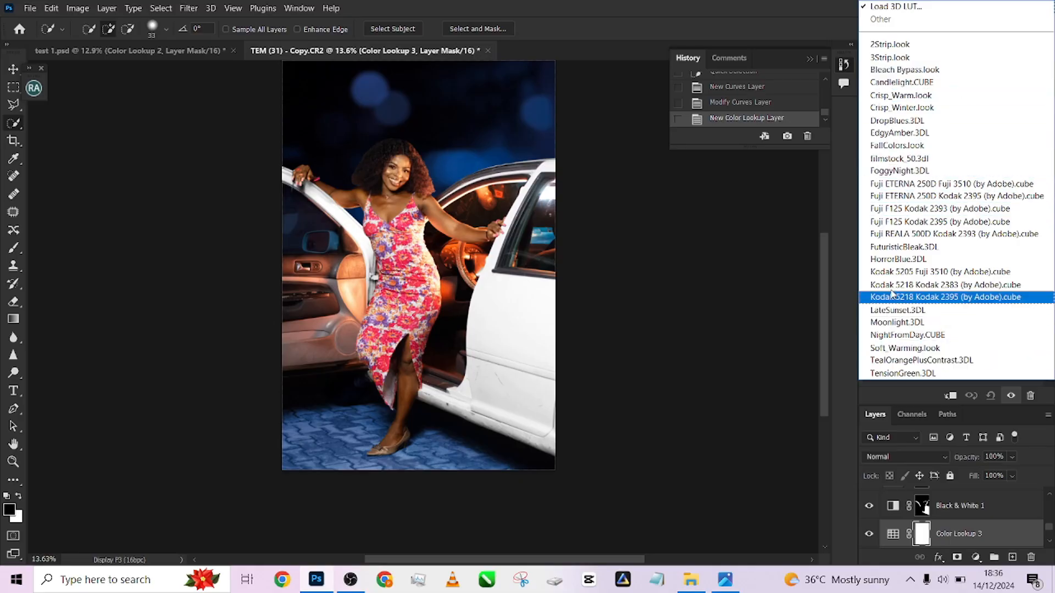
left_click(873, 135)
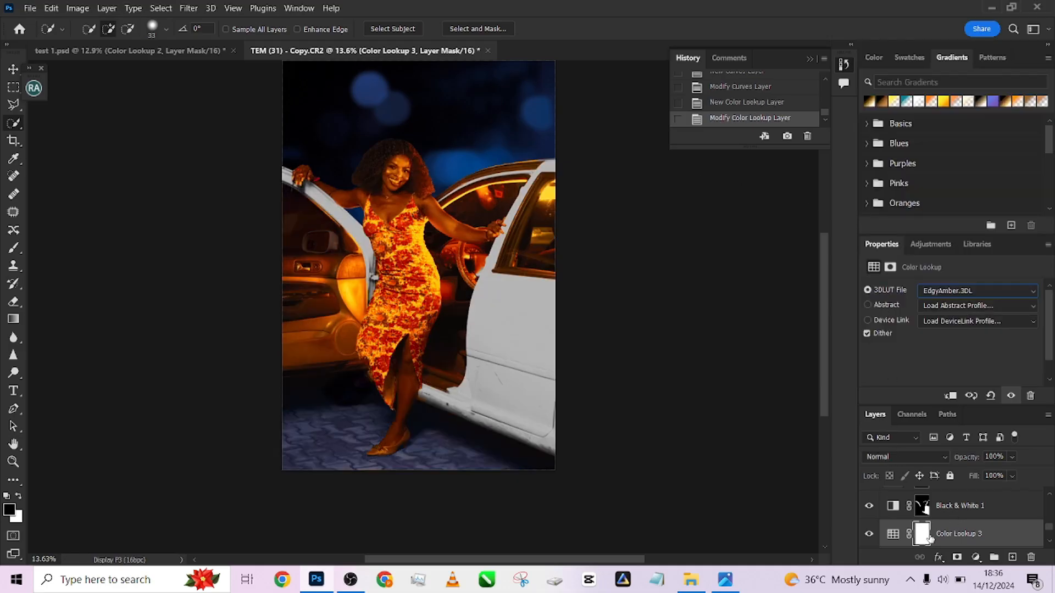
Copy the Curves 3 mask onto Color Lookup 3 and toggle the layer's visibility to compare.
scroll(930, 536, "down", 1)
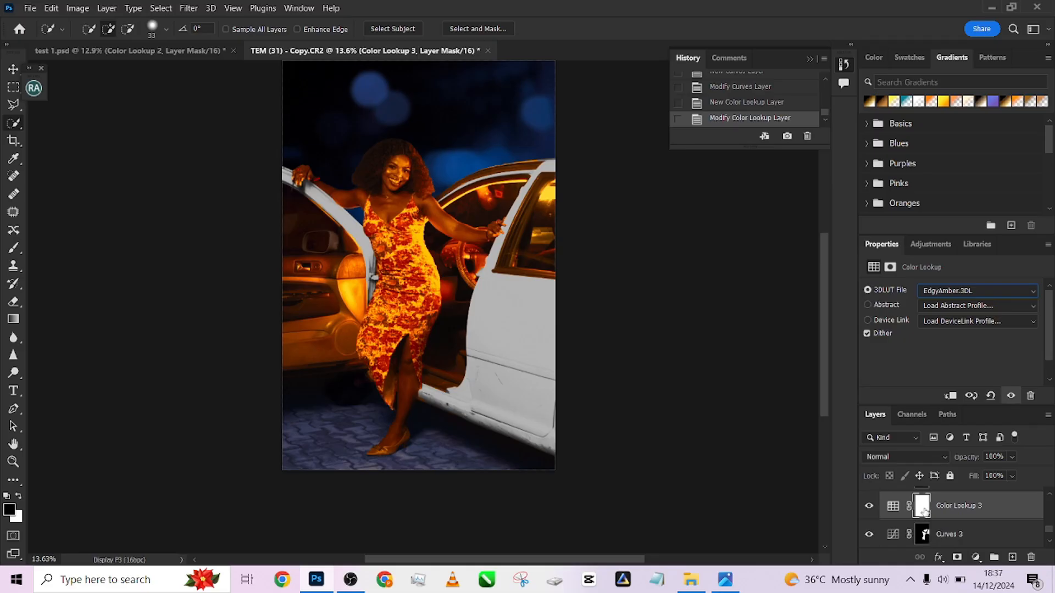
left_click_drag(922, 535, 923, 506)
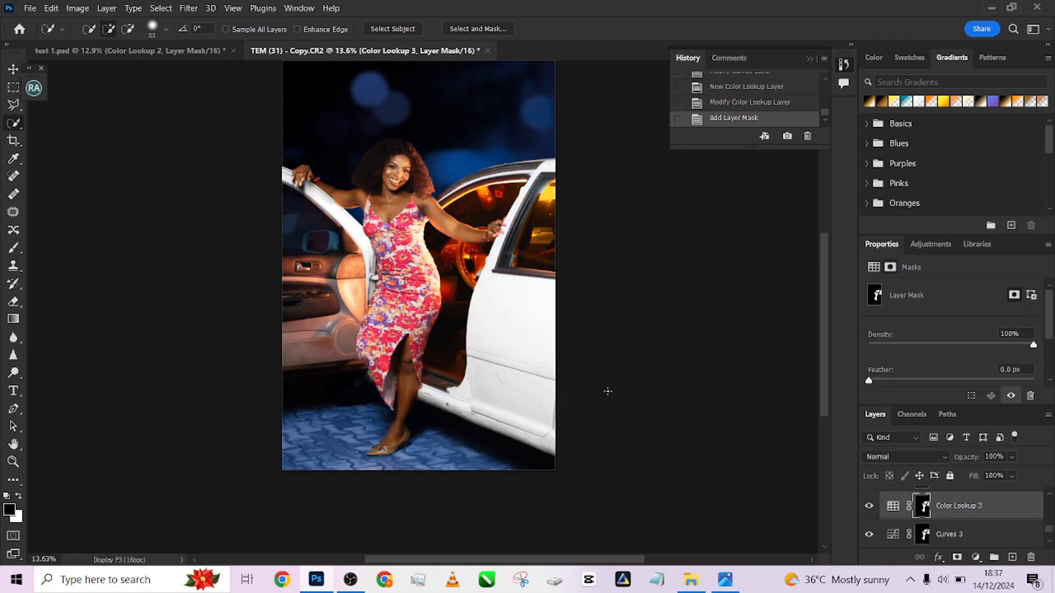
left_click(869, 506)
left_click(869, 506)
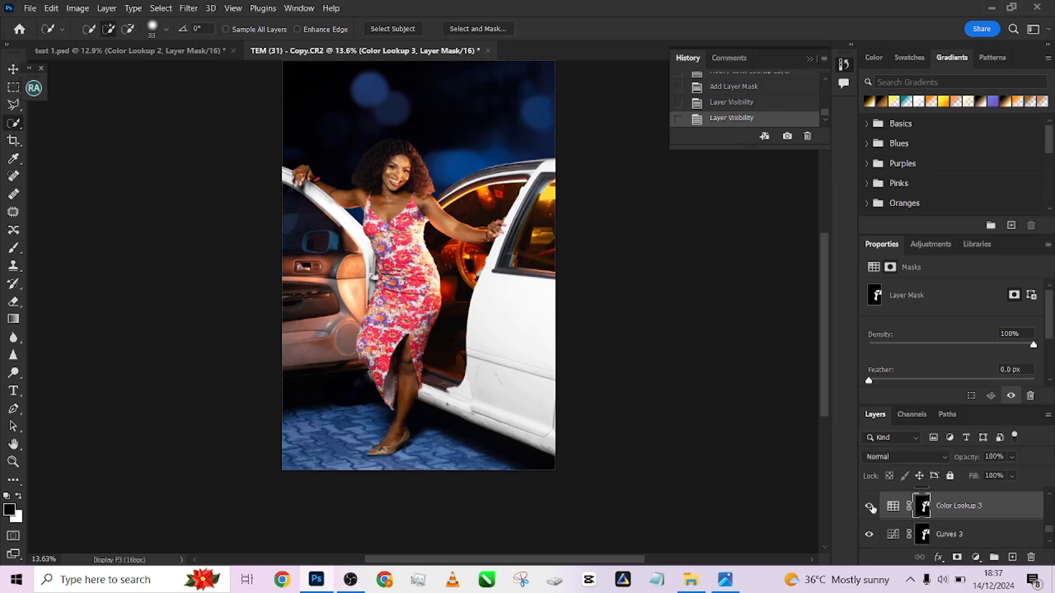
left_click(870, 507)
left_click(869, 507)
Return to test 1.psd and toggle Color Lookup 2 to examine its effect on the open door's interior panel.
left_click(191, 50)
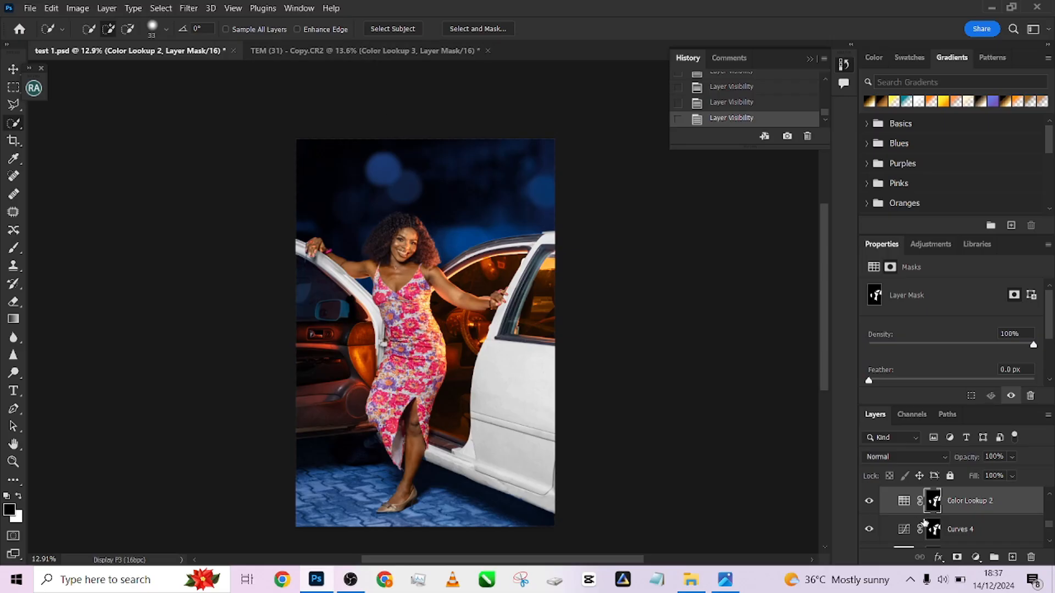
left_click(869, 502)
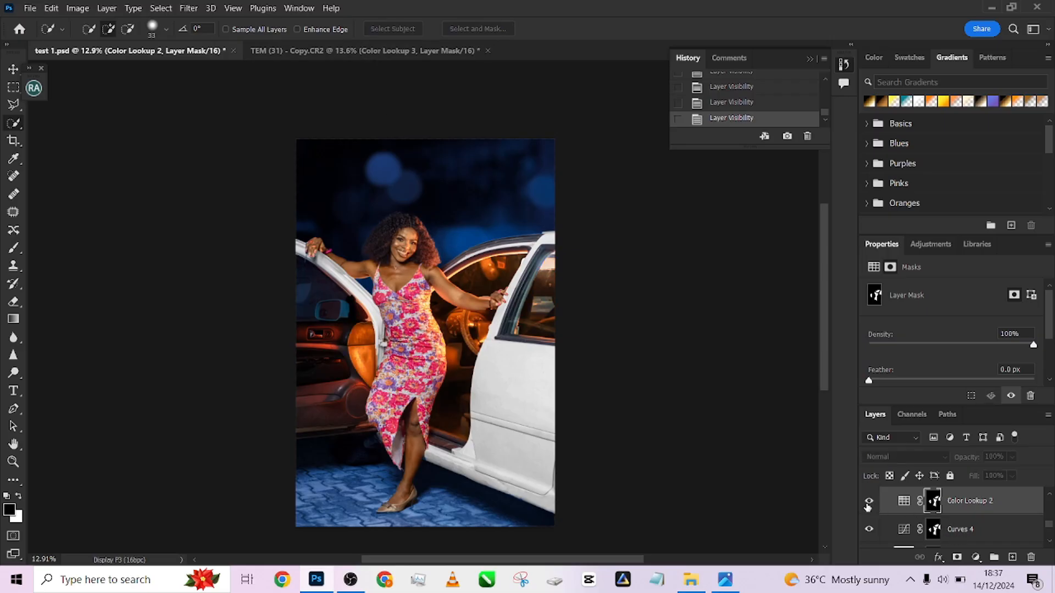
left_click(869, 501)
left_click(869, 502)
left_click(869, 503)
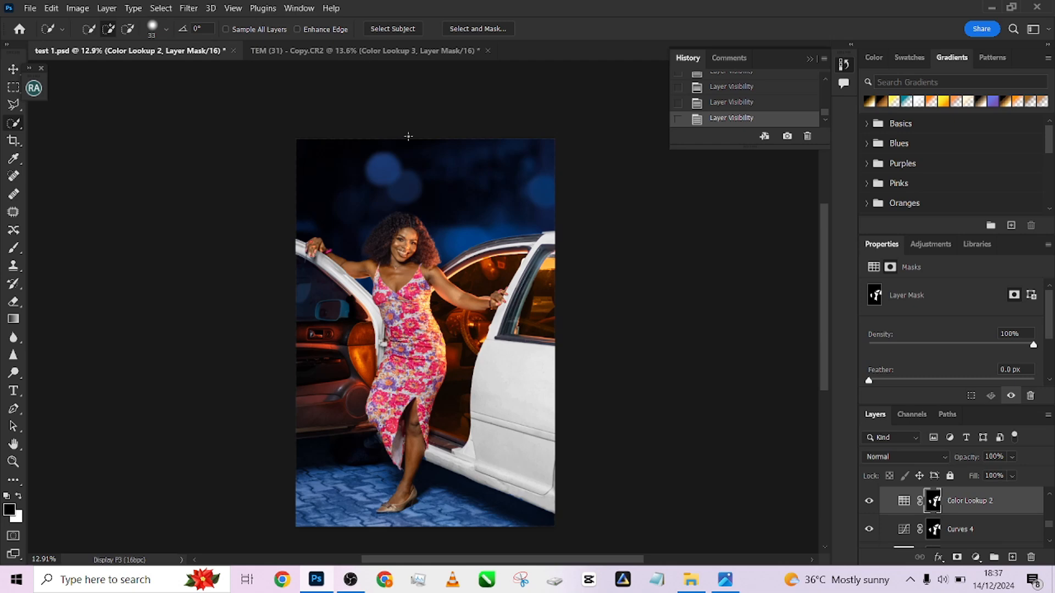
In TEM (31) - Copy.CR2, brush white on the Color Lookup 3 mask over the lit door panel beside the dress.
left_click(367, 51)
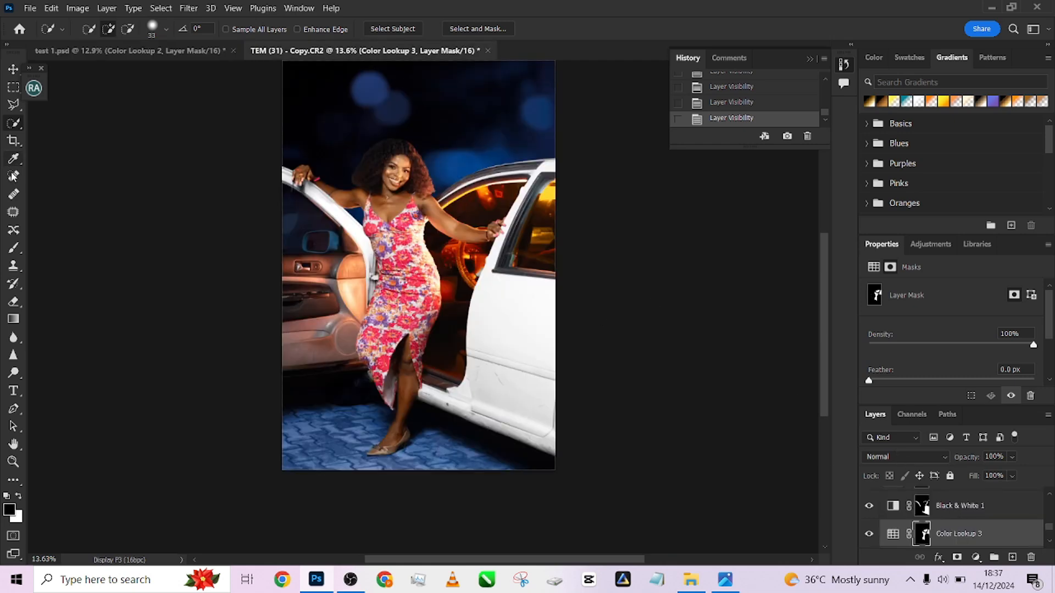
left_click(13, 247)
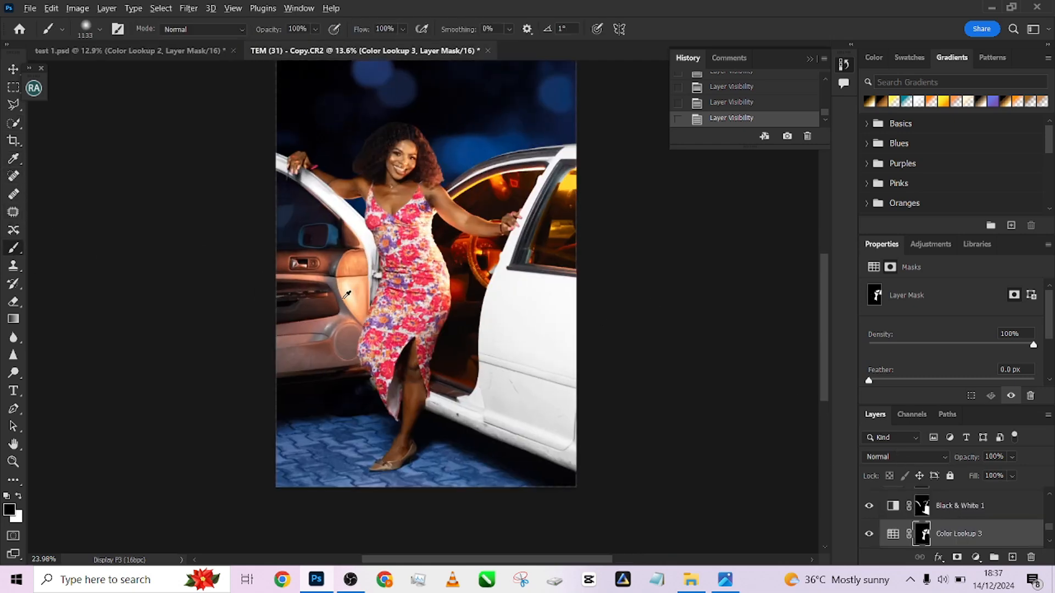
scroll(333, 272, "up", 5)
mouse_move(395, 232)
left_mouse_down()
mouse_move(328, 239)
mouse_move(208, 217)
mouse_move(376, 240)
left_mouse_up()
key("x")
mouse_move(351, 181)
left_mouse_down()
mouse_move(377, 302)
mouse_move(365, 306)
mouse_move(404, 404)
mouse_move(422, 391)
mouse_move(426, 242)
mouse_move(406, 138)
mouse_move(363, 121)
mouse_move(335, 149)
mouse_move(330, 129)
mouse_move(422, 236)
mouse_move(439, 299)
mouse_move(416, 421)
mouse_move(349, 235)
left_mouse_up()
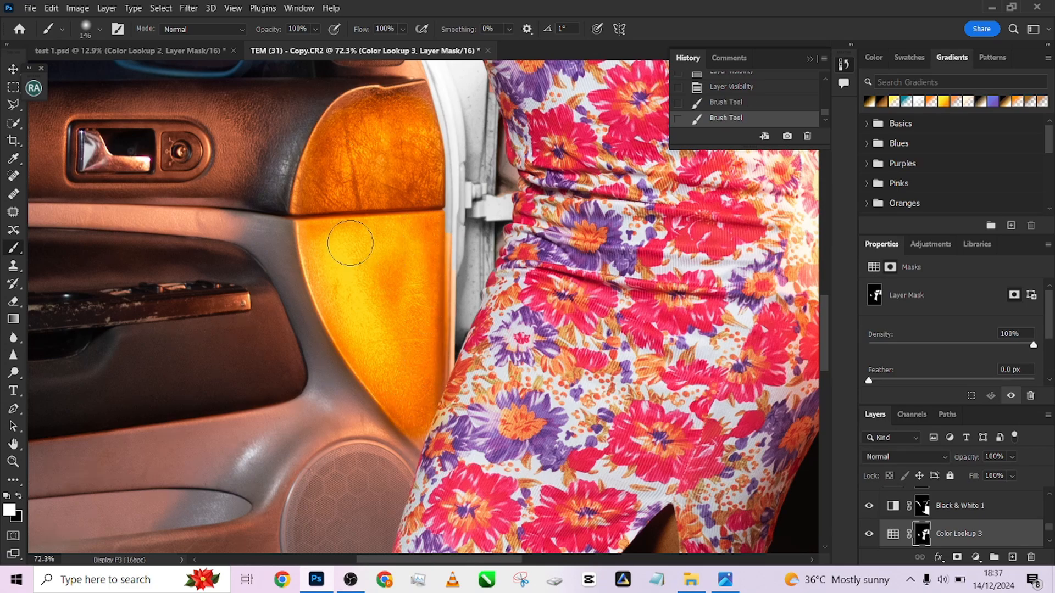
Inspect the Color Lookup 3 mask and copy it onto Curves 3, replacing that layer's mask.
mouse_move(924, 537)
left_mouse_down()
mouse_move(929, 516)
mouse_move(936, 530)
left_mouse_up()
left_click(922, 505, "alt")
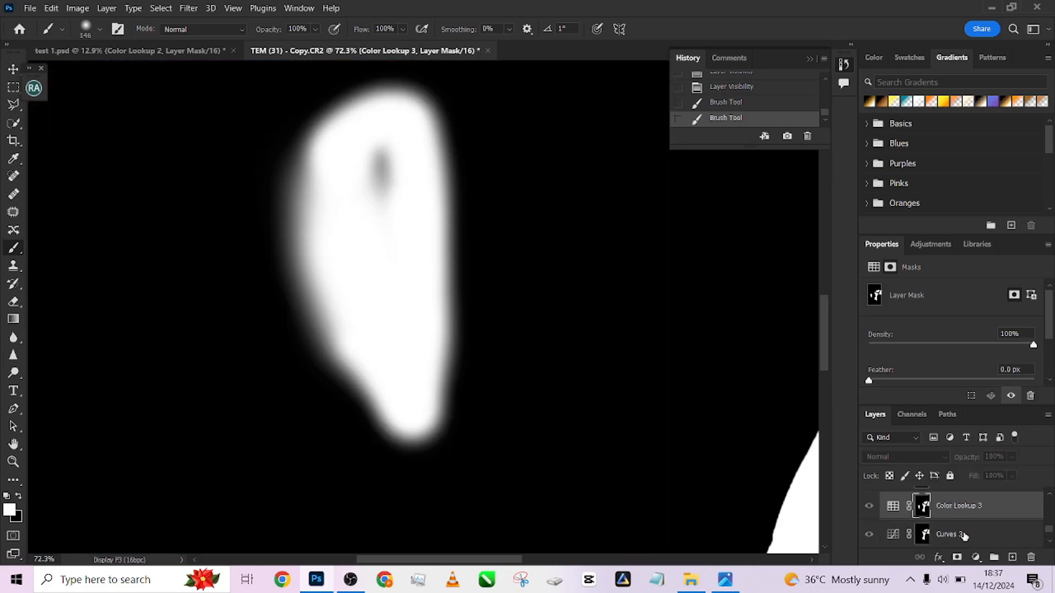
left_click(923, 505, "alt")
scroll(946, 524, "down", 3)
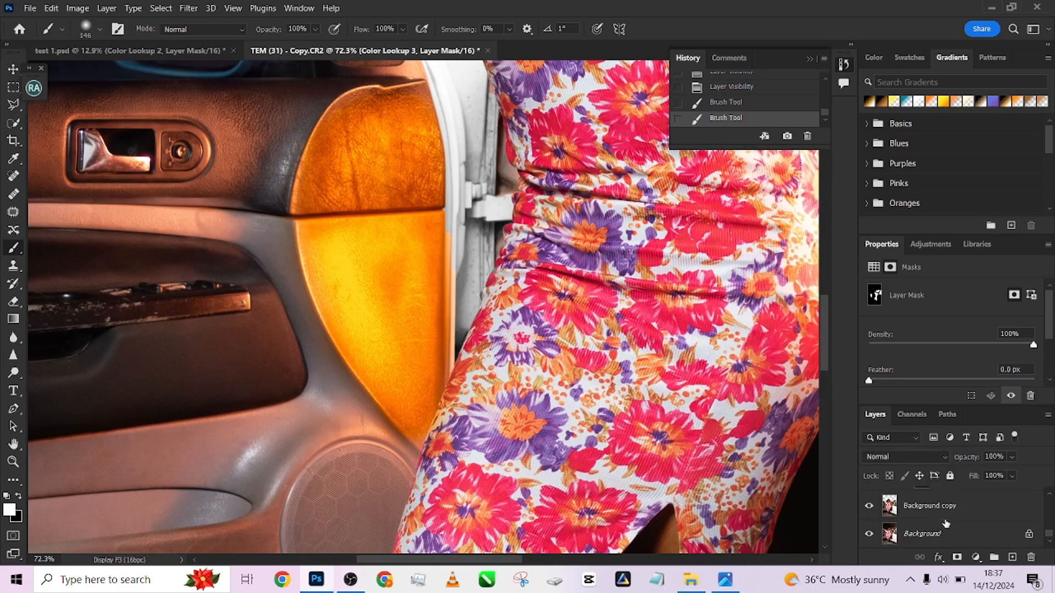
scroll(946, 523, "up", 3)
left_click_drag(928, 511, 926, 535)
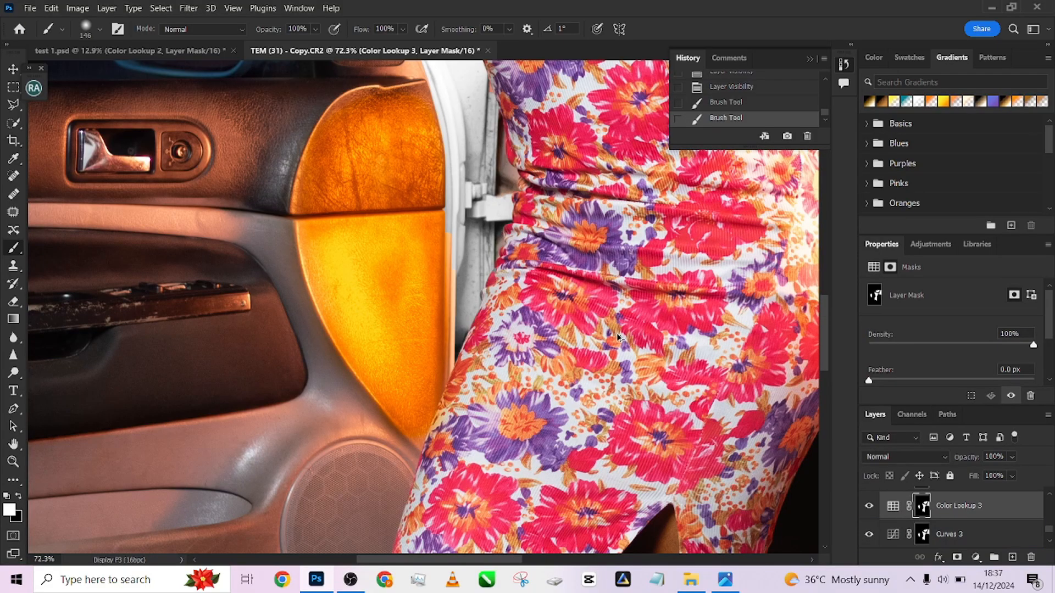
scroll(616, 332, "down", 8)
scroll(687, 387, "down", 2)
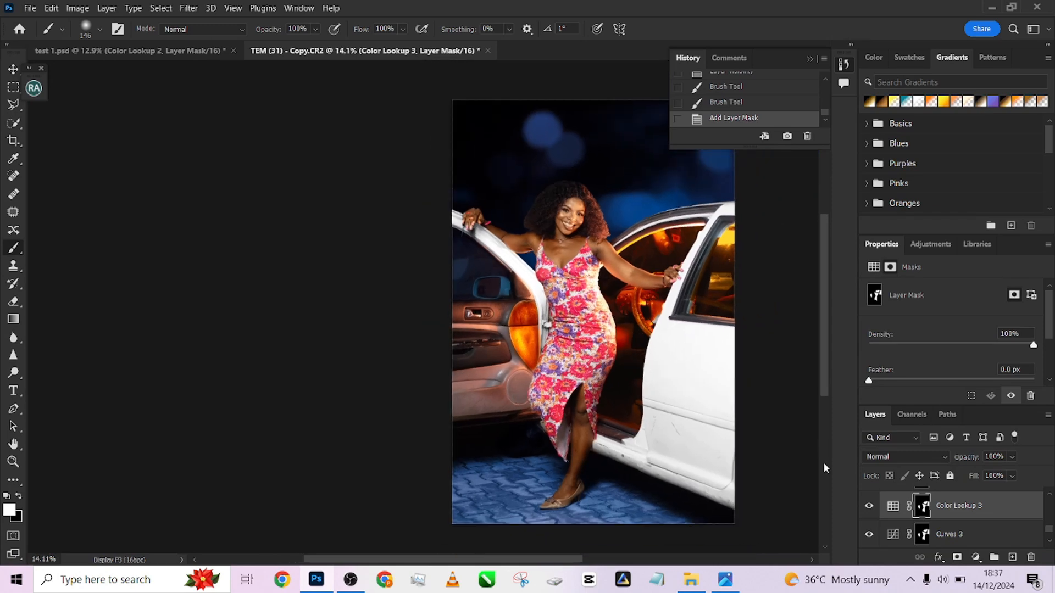
Toggle Color Lookup 3 and Curves 3 separately and together to compare the car interior's glow, and check it against test 1.psd.
left_click(868, 508)
left_click(868, 508)
left_click(868, 508)
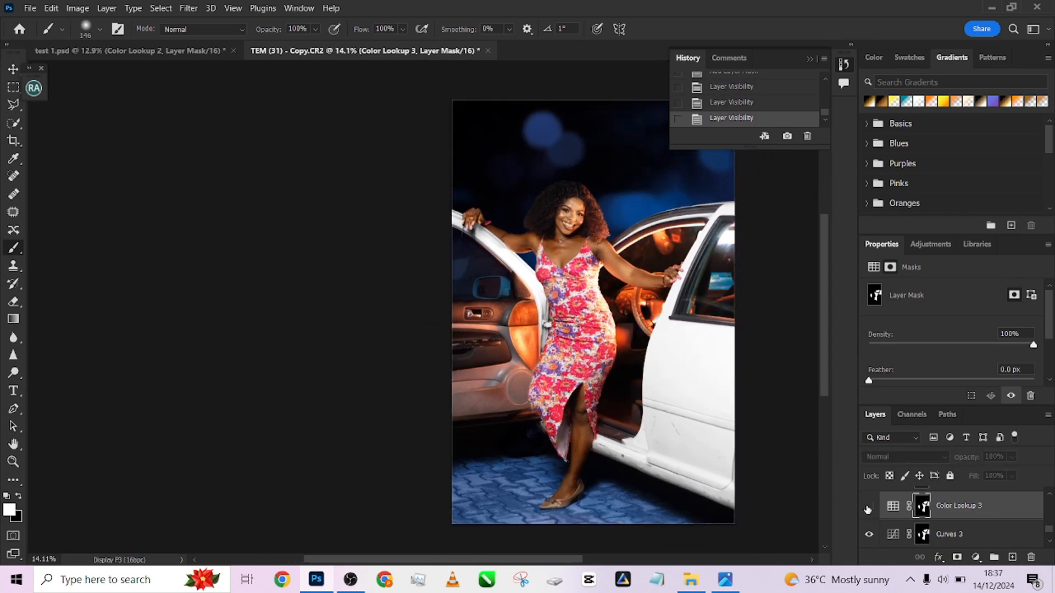
left_click(868, 508)
left_click(870, 534)
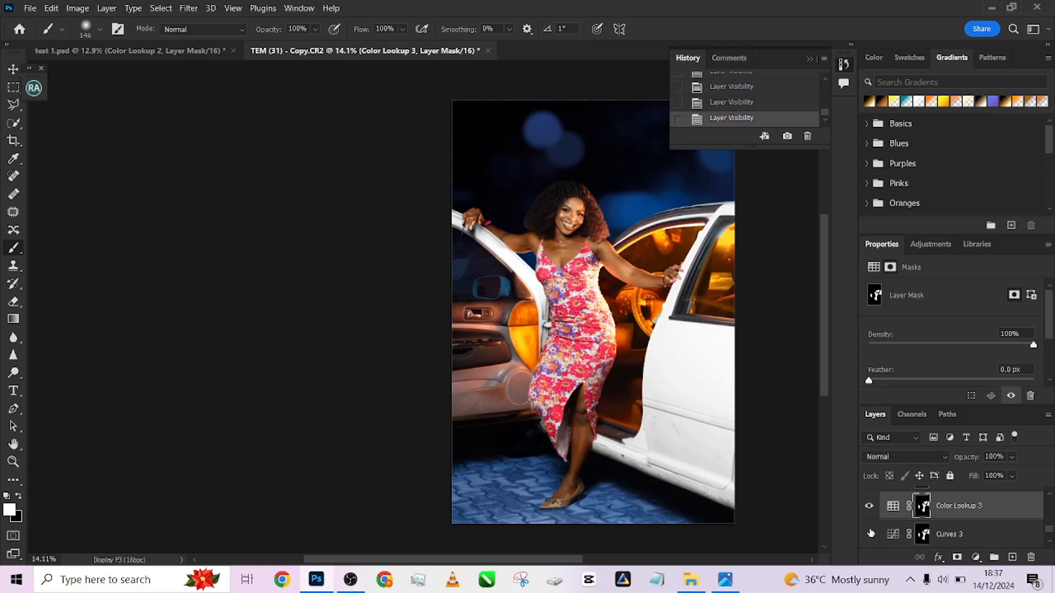
left_click(870, 507)
left_click(868, 535)
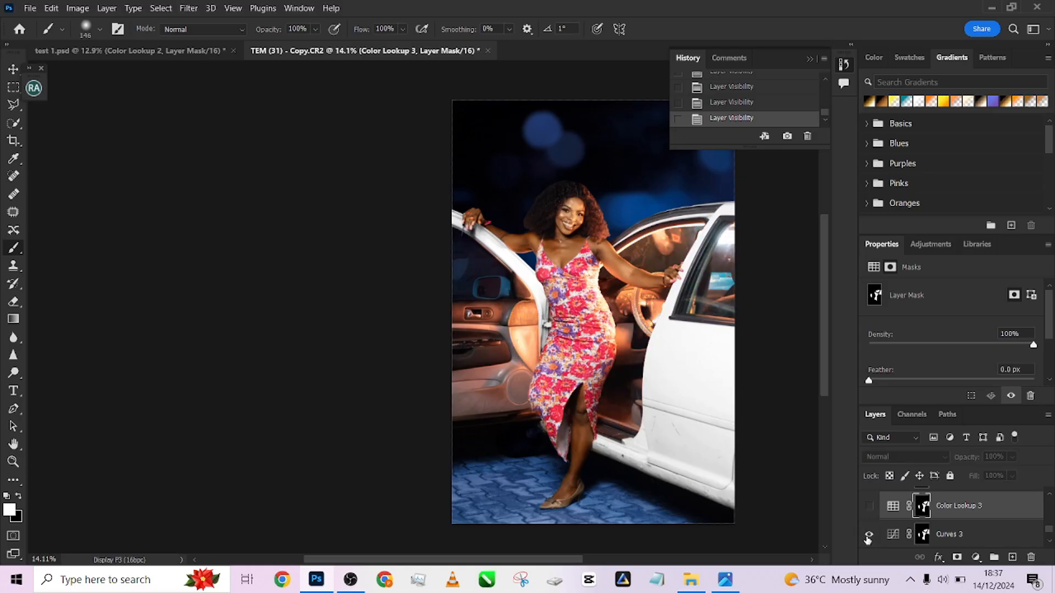
left_click(869, 507)
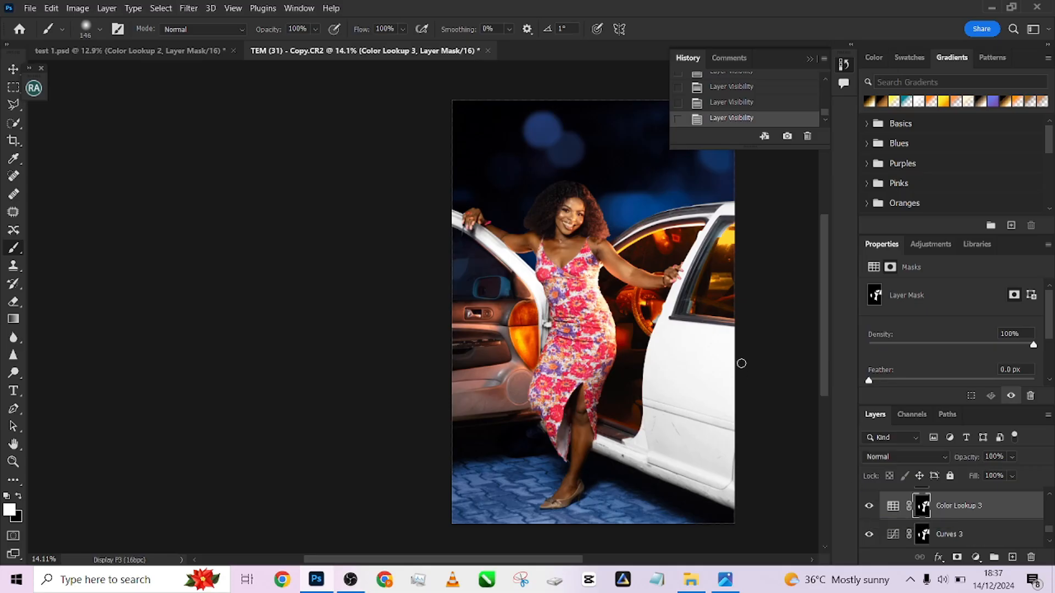
left_click(869, 506)
left_click(869, 534)
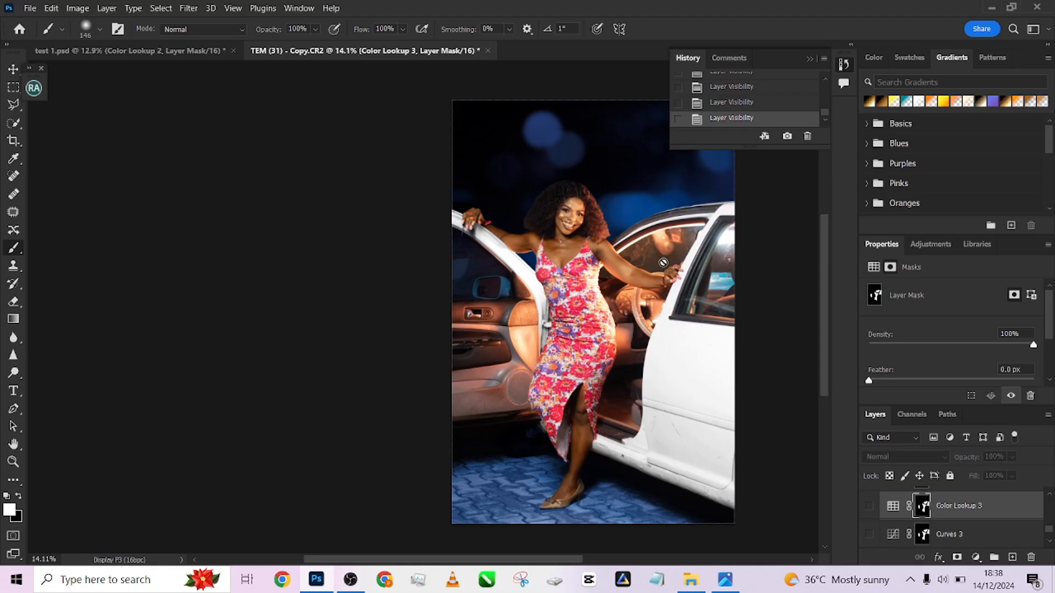
left_click(869, 506)
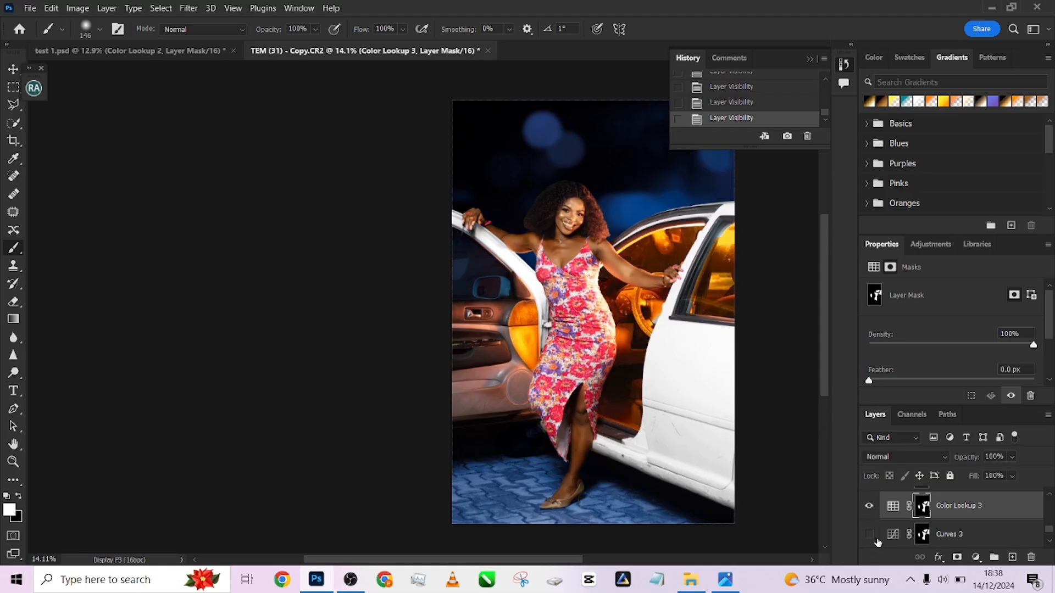
left_click(869, 534)
left_click(192, 50)
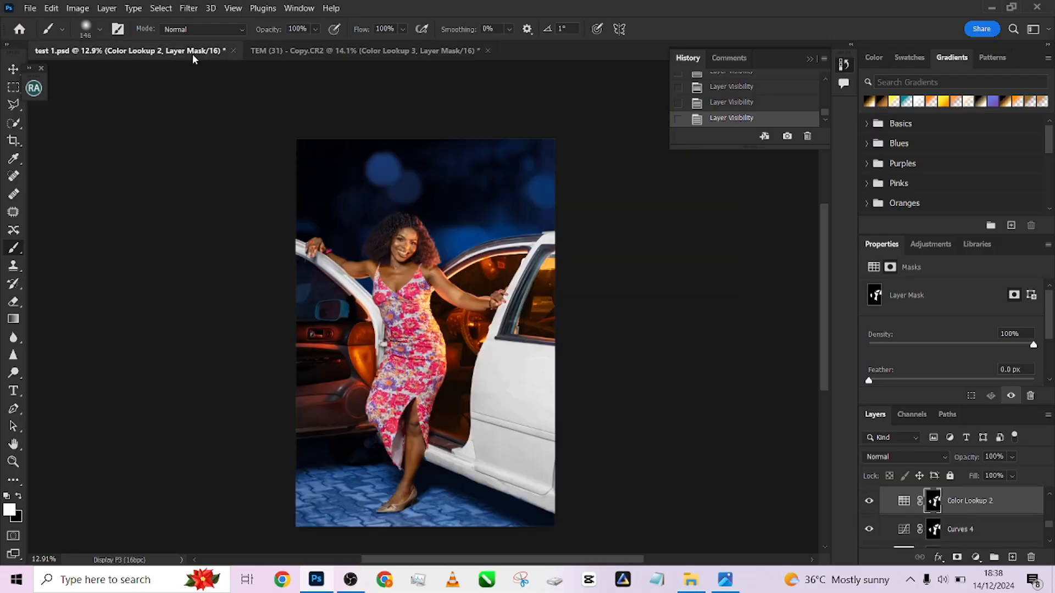
left_click(351, 50)
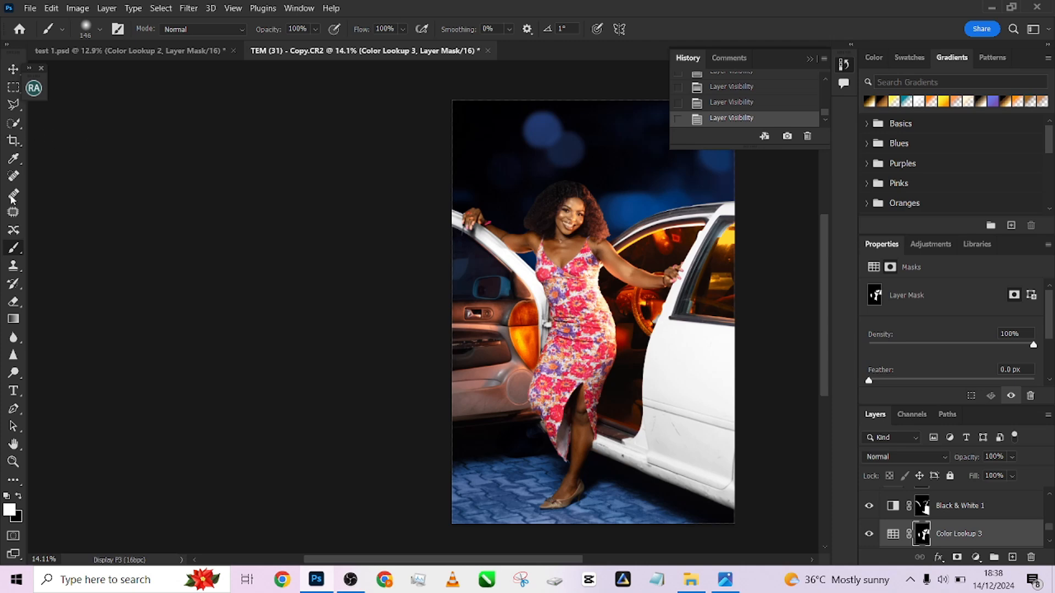
With brush flow at 5%, paint white on the Color Lookup 3 mask along the dress edge facing the car interior.
left_click(401, 29)
left_click_drag(365, 46, 357, 44)
scroll(607, 335, "up", 3)
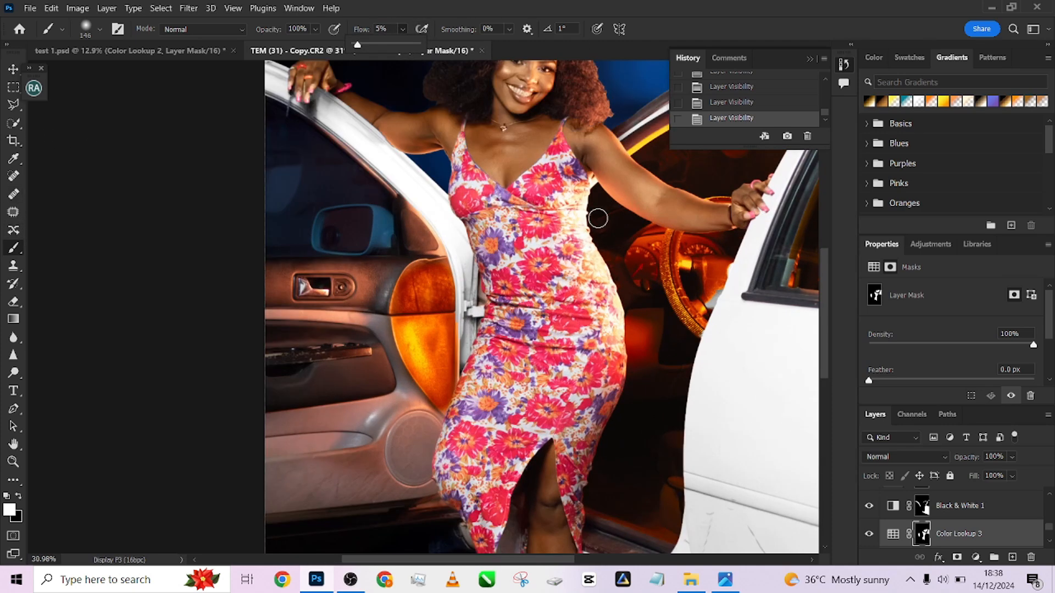
mouse_move(601, 223)
left_mouse_down()
mouse_move(612, 226)
mouse_move(606, 250)
mouse_move(638, 372)
left_mouse_up()
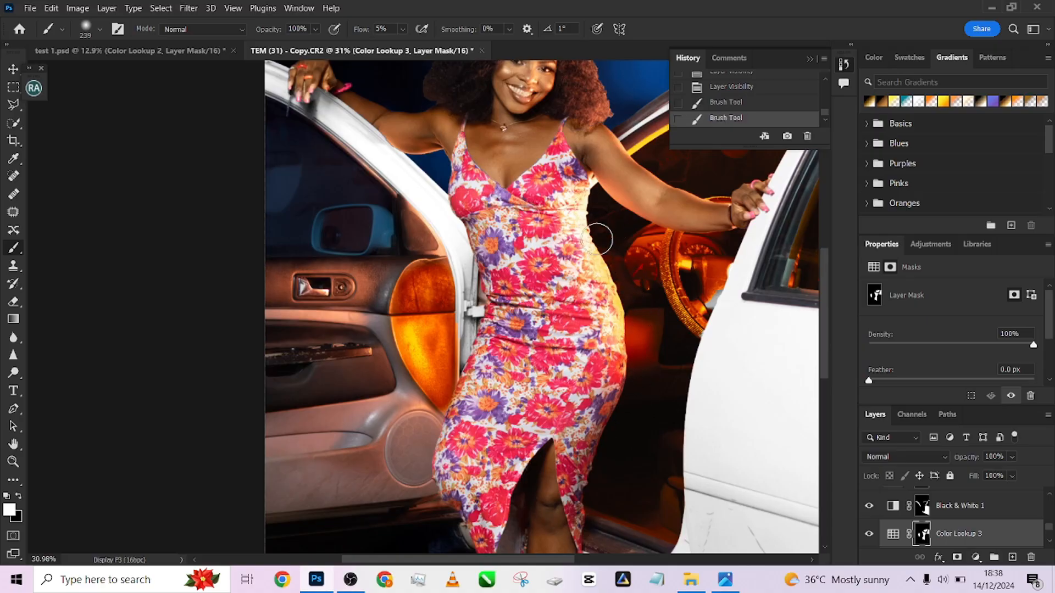
mouse_move(591, 197)
left_mouse_down()
mouse_move(631, 334)
mouse_move(627, 440)
left_mouse_up()
scroll(589, 317, "down", 2)
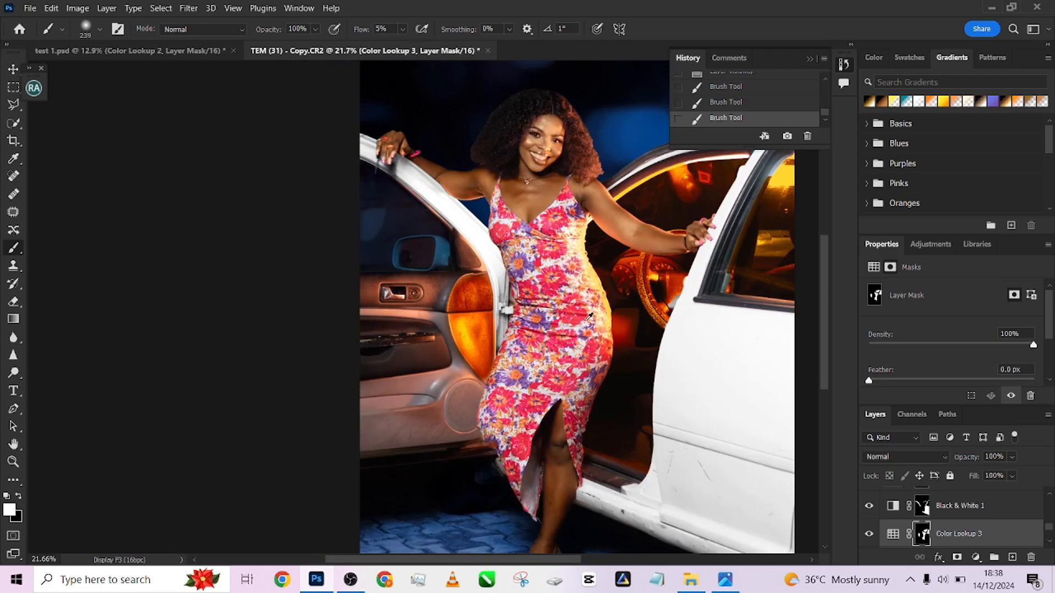
scroll(590, 317, "down", 2)
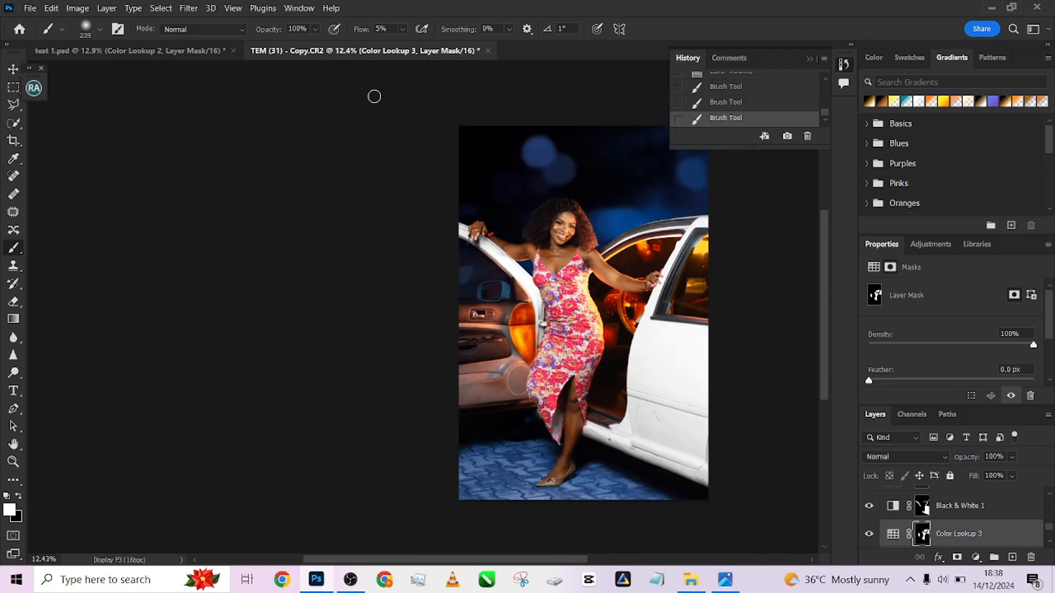
Switch to test 1.psd and toggle the Curves 2 layer to examine its effect on the woman.
left_click(187, 48)
scroll(984, 516, "up", 1)
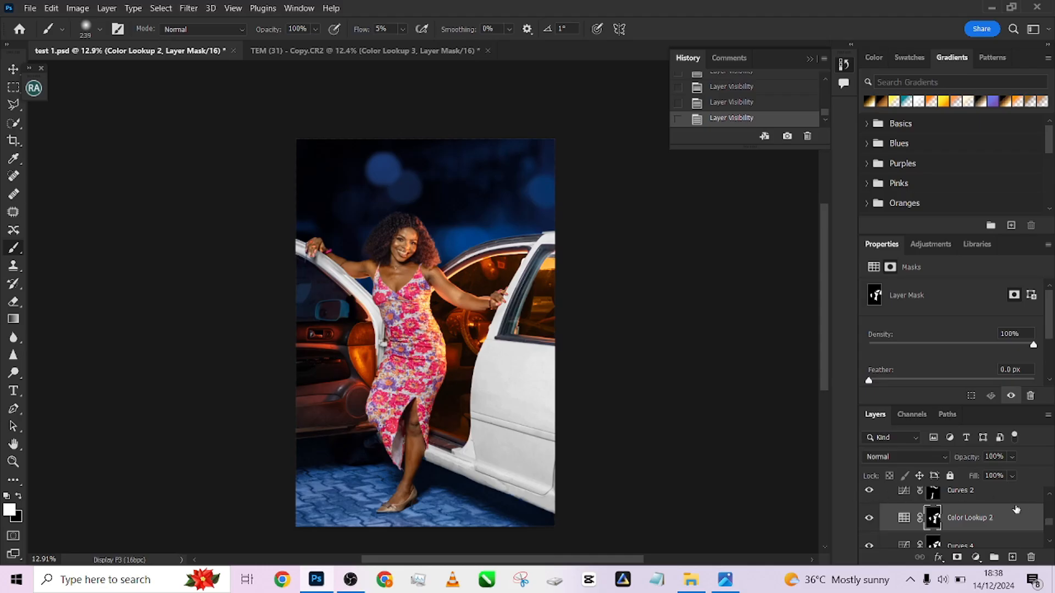
scroll(1050, 526, "up", 1)
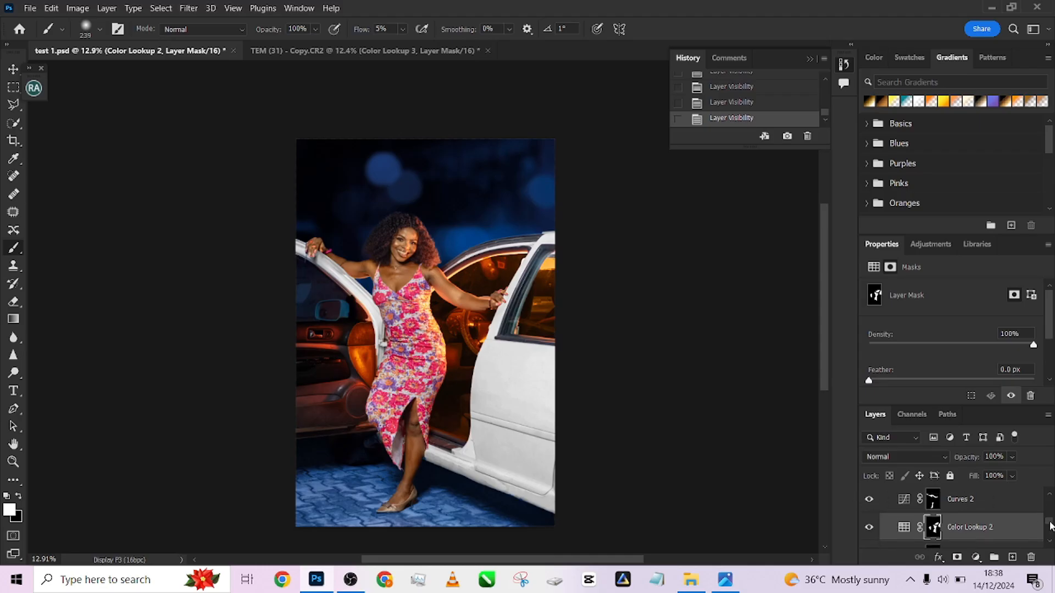
left_click(868, 501)
left_click(870, 501)
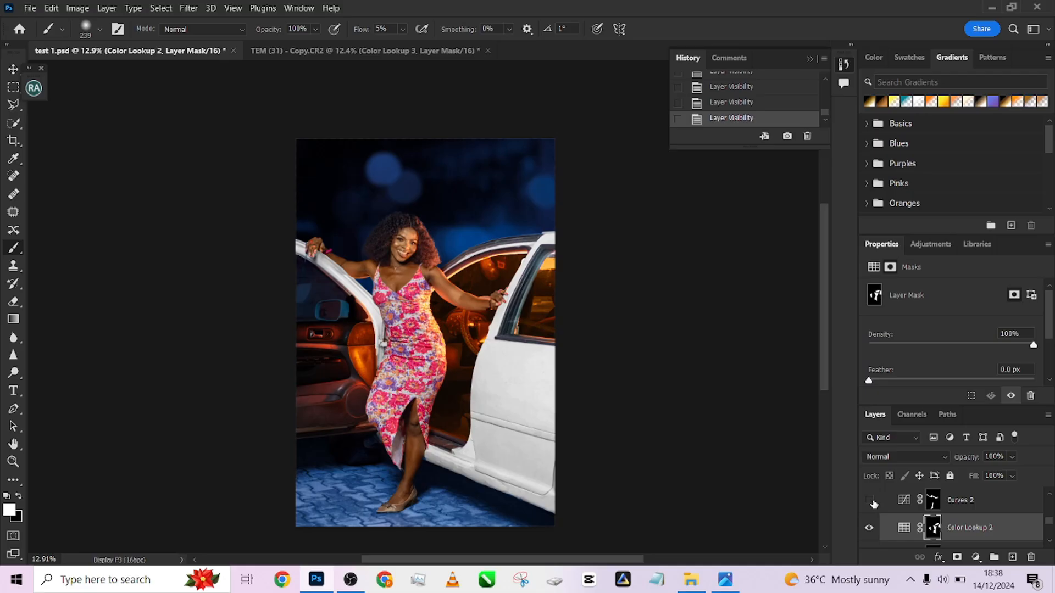
left_click(870, 501)
left_click(869, 502)
left_click(1000, 509)
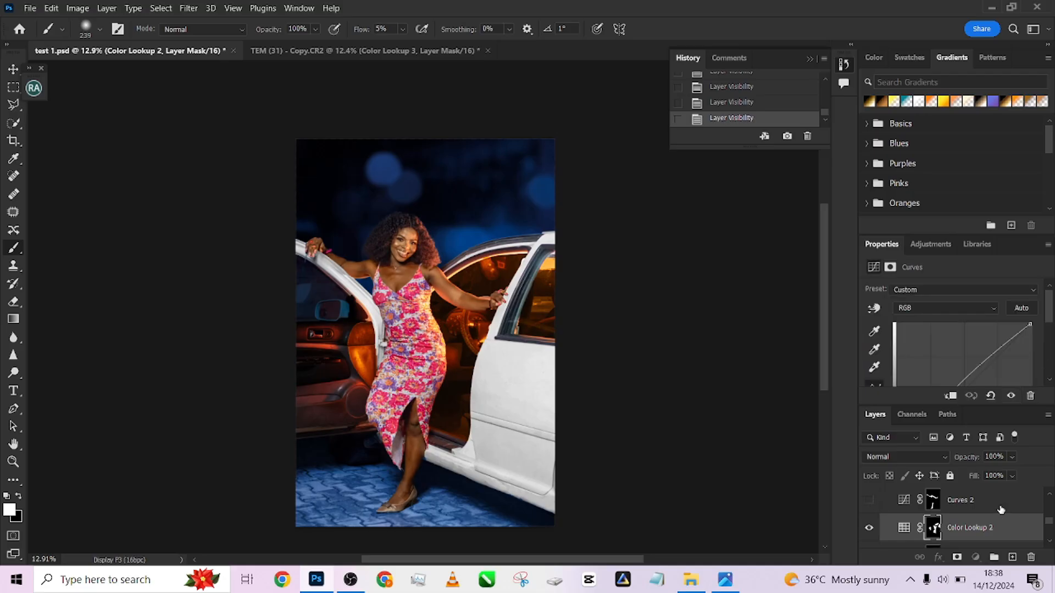
scroll(1000, 511, "up", 2)
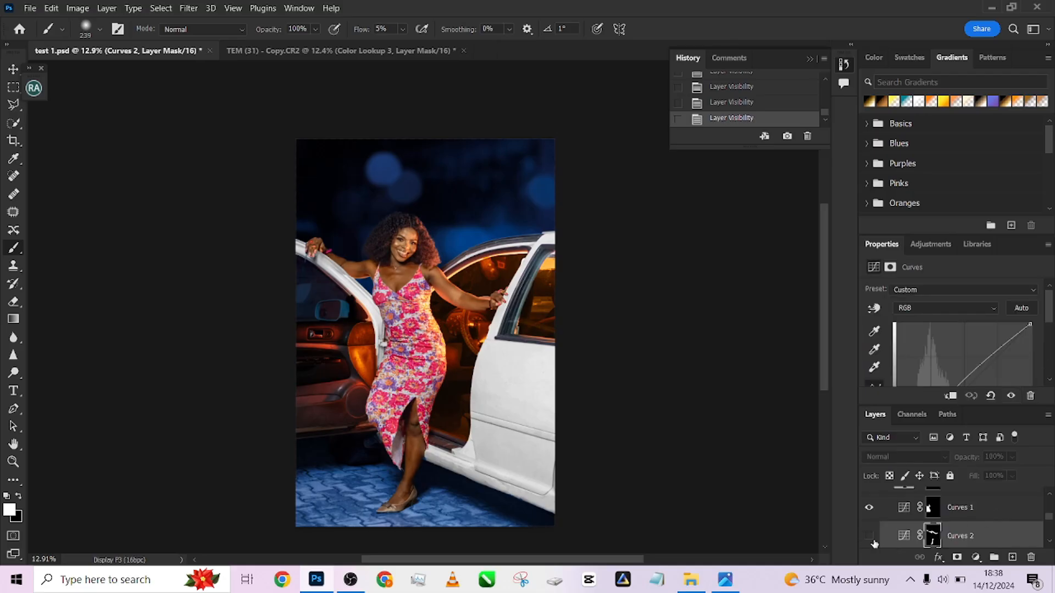
left_click(872, 540)
left_click(871, 541)
left_click(870, 539)
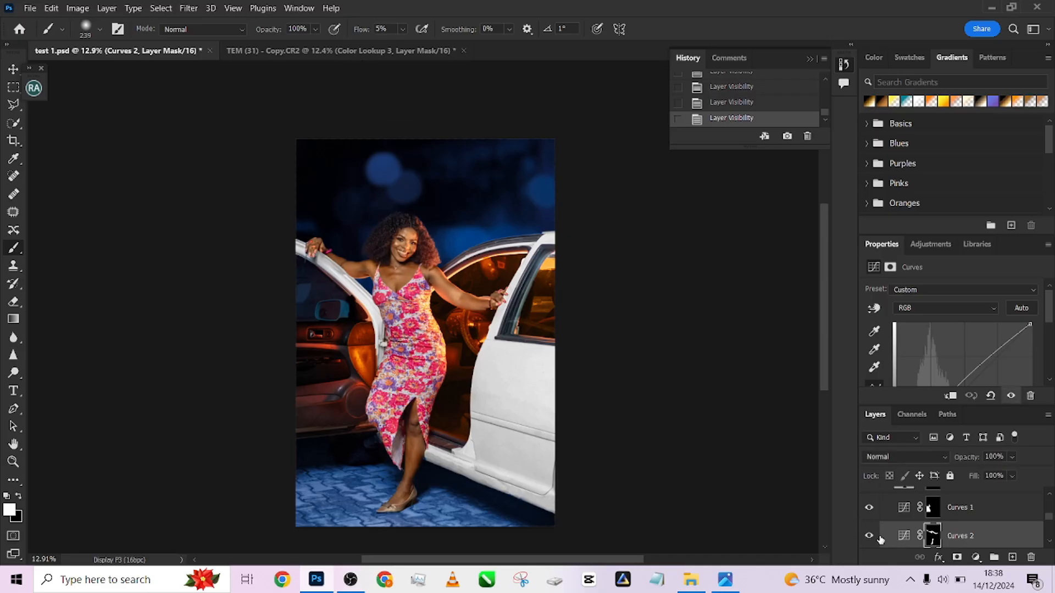
left_click(869, 538)
left_click(868, 538)
left_click(868, 539)
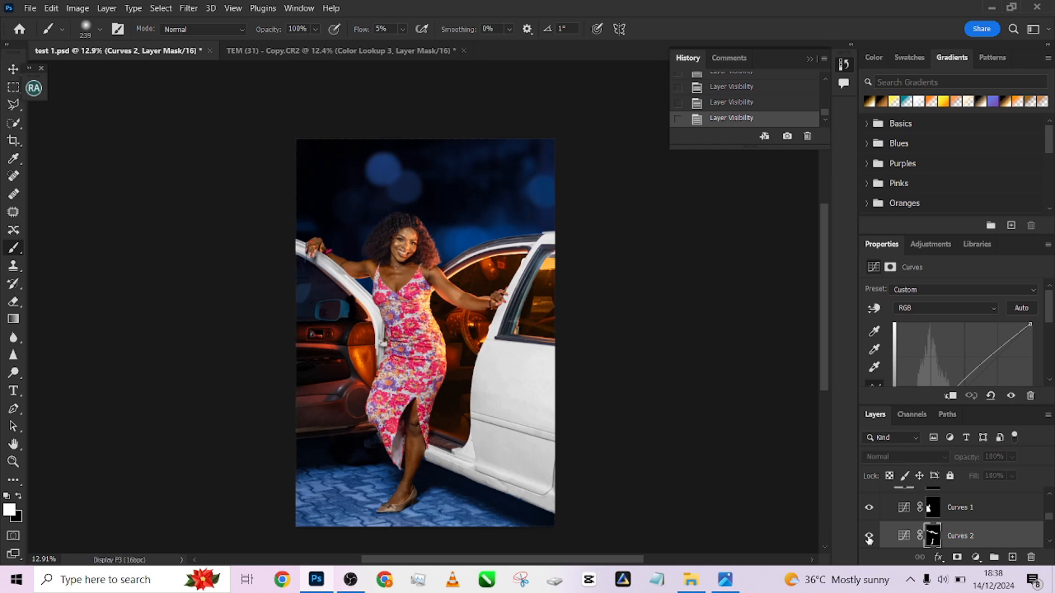
left_click(868, 538)
Look through the test 1.psd layer stack and toggle Black & White 1 to examine its effect on the car body.
scroll(978, 526, "down", 4)
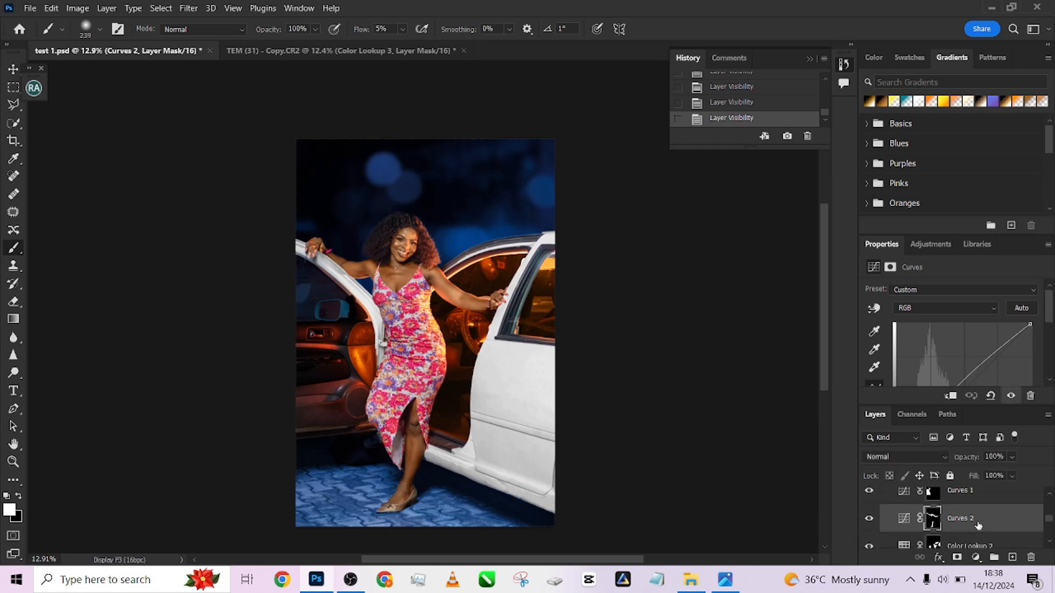
scroll(979, 526, "up", 1)
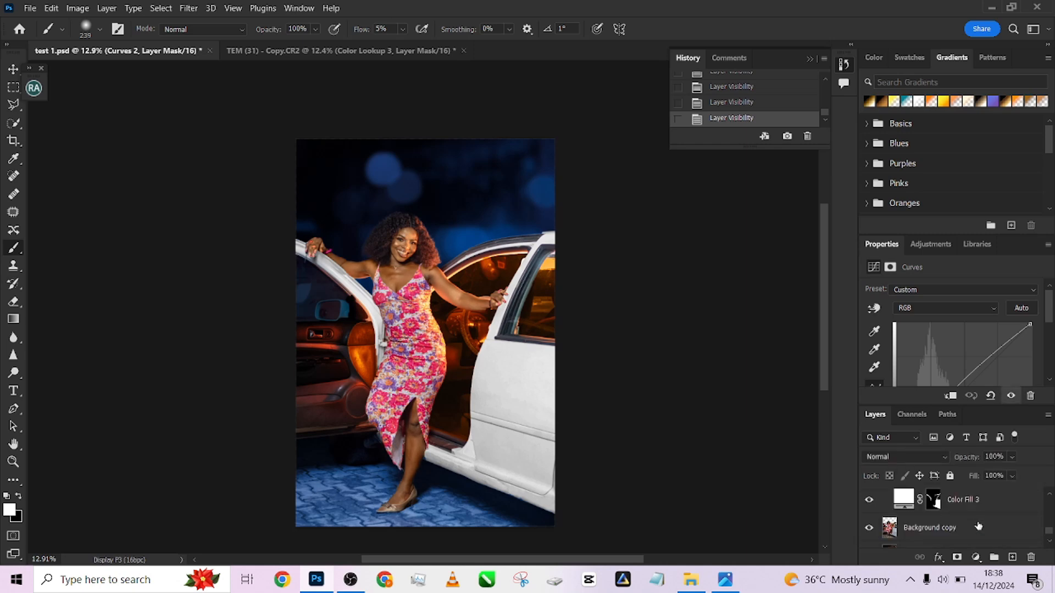
scroll(977, 526, "up", 3)
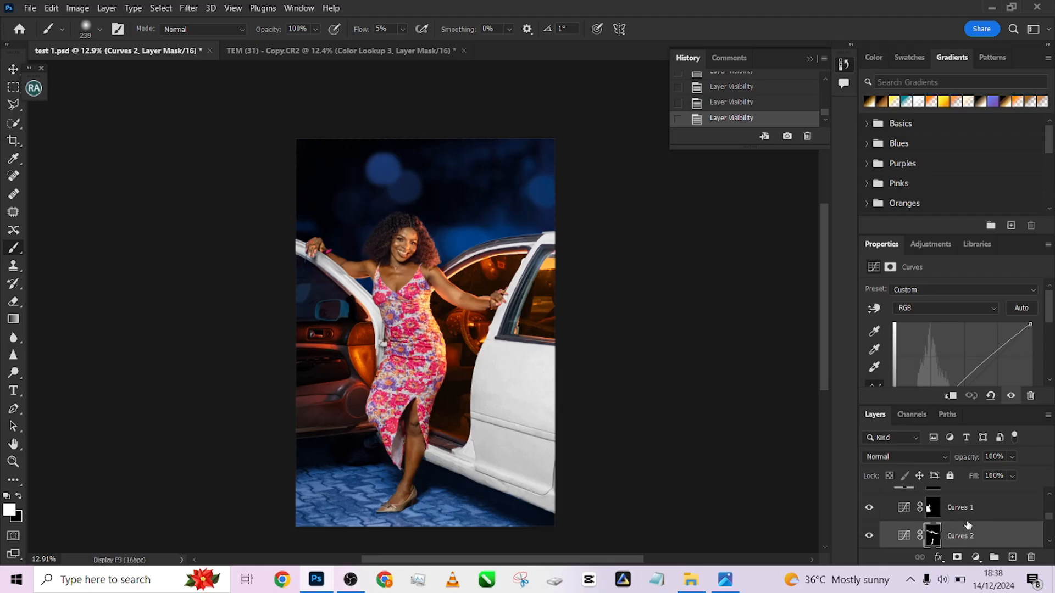
scroll(968, 525, "up", 4)
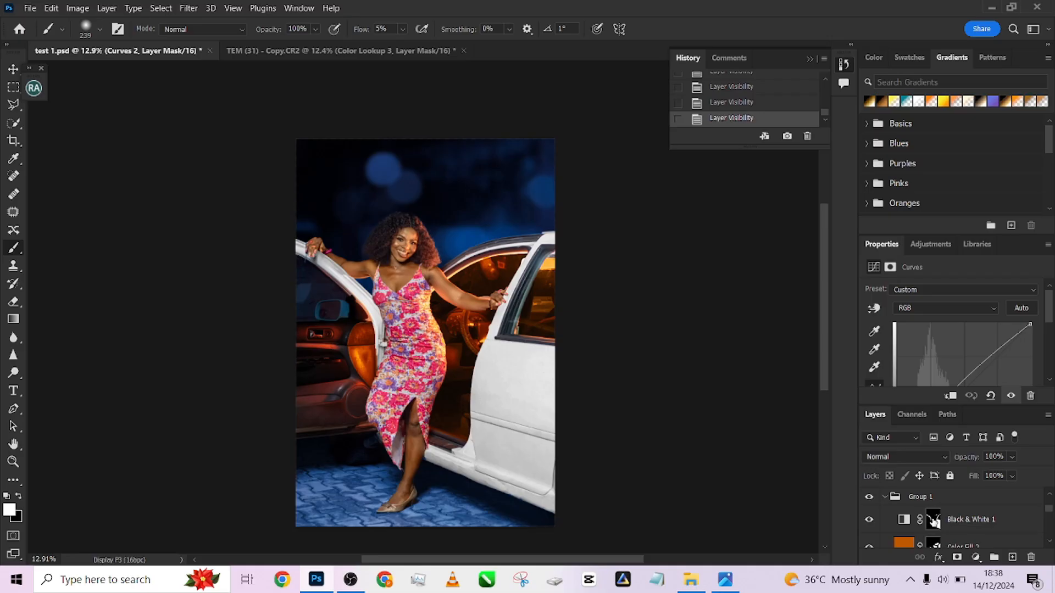
left_click(869, 520)
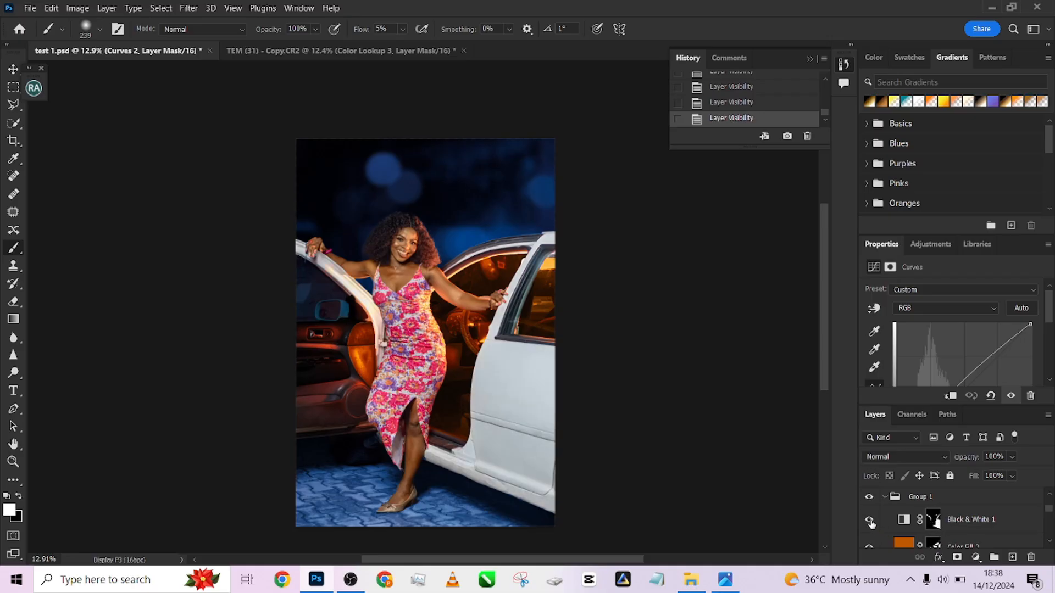
left_click(869, 520)
Toggle the orange Color Fill 2 layer to compare the color of the car interior.
left_click(907, 545)
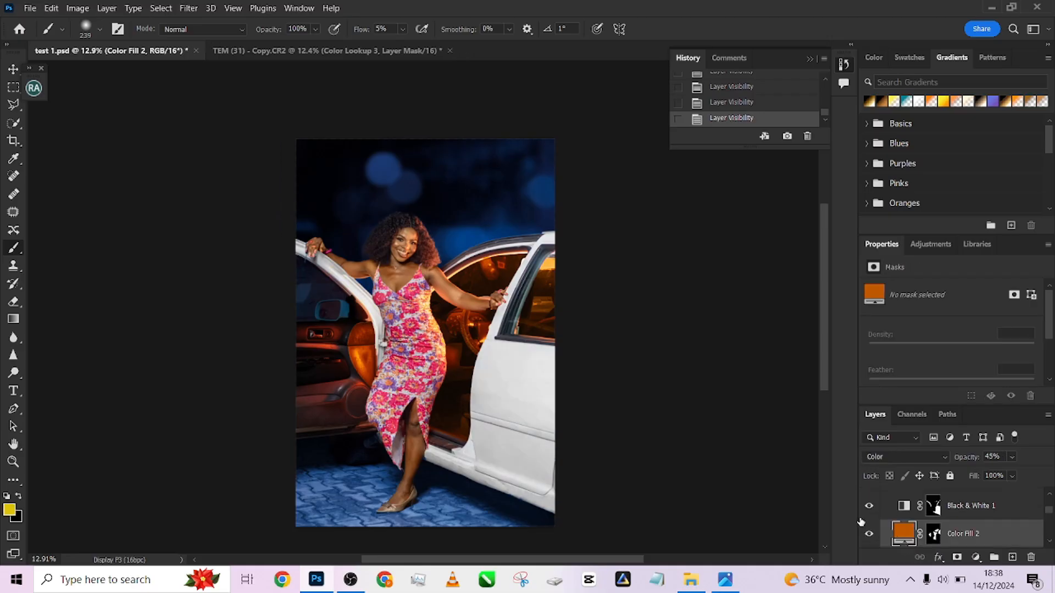
scroll(460, 314, "up", 5)
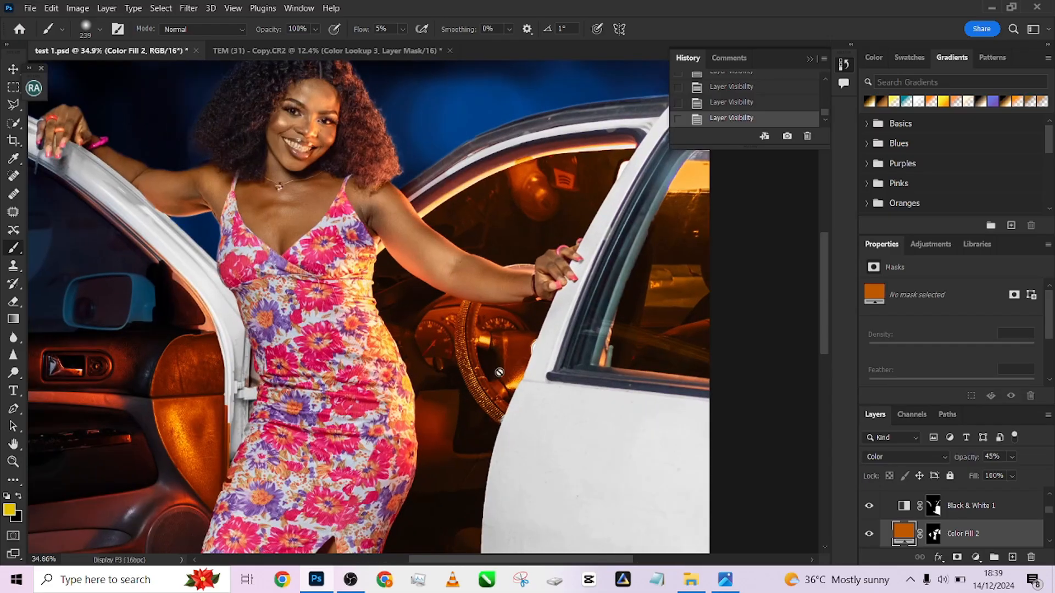
left_click(869, 536)
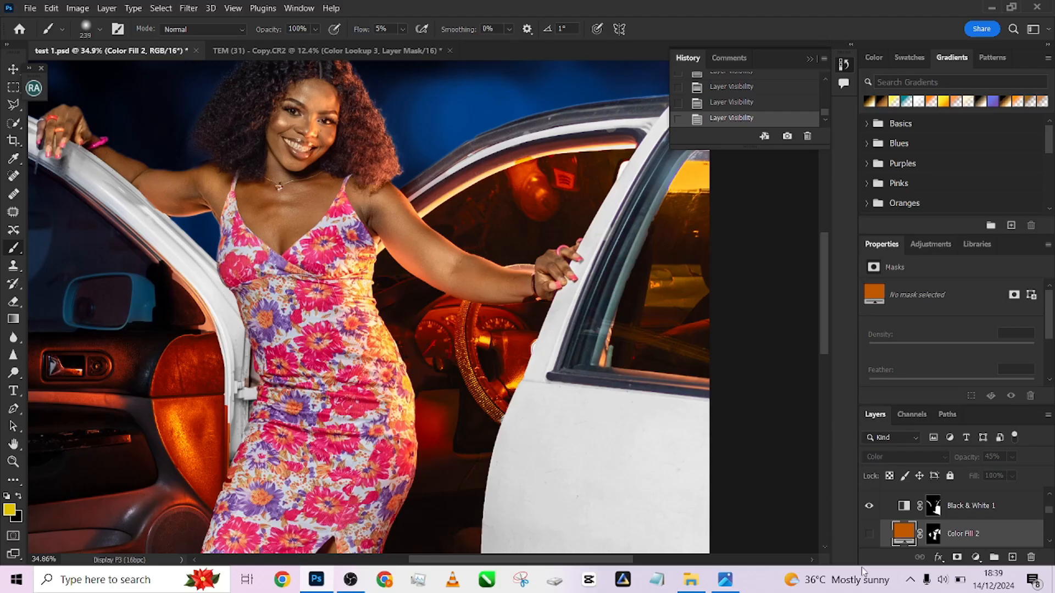
left_click(869, 534)
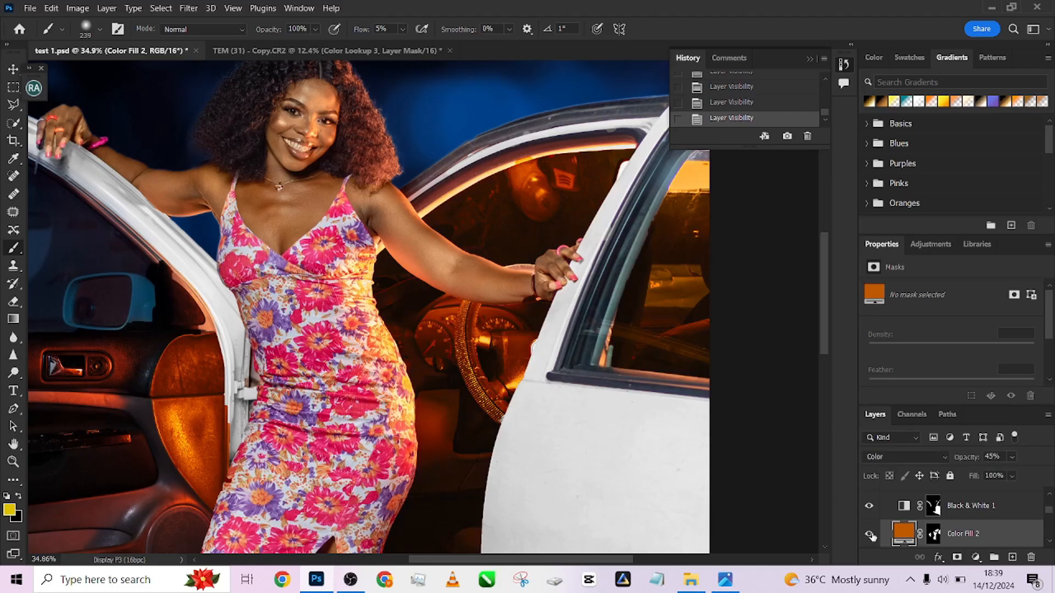
Switch to TEM (31) - Copy.CR2 and select the Background copy layer.
left_click(268, 53)
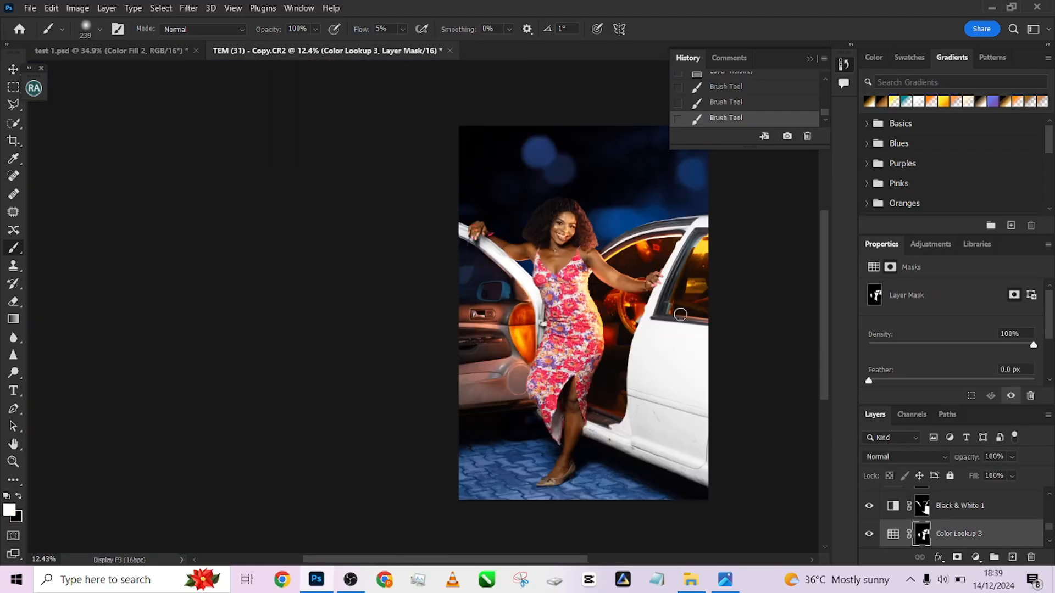
scroll(935, 530, "up", 2)
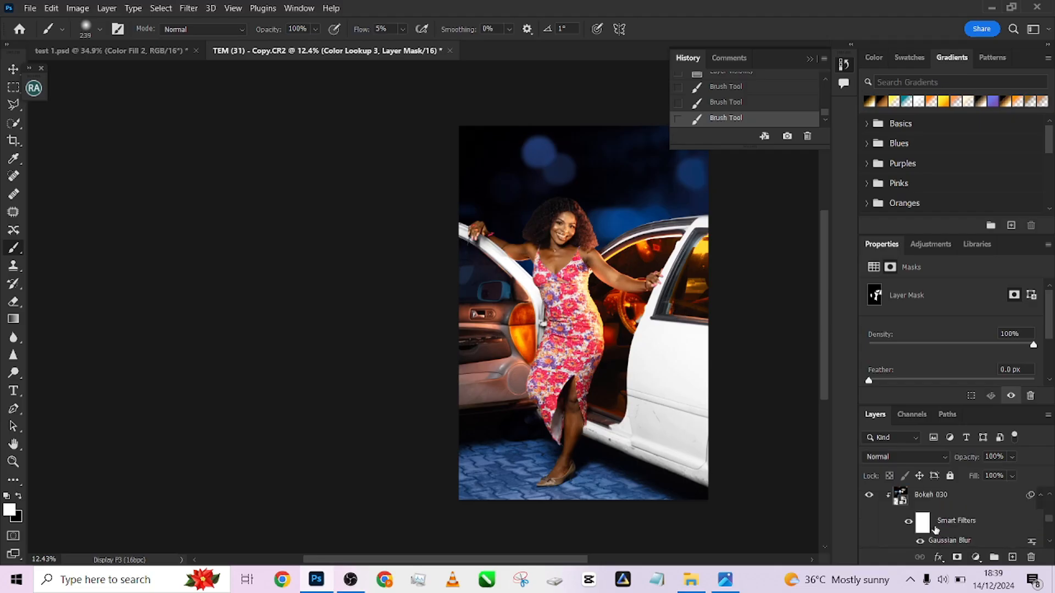
scroll(933, 529, "down", 2)
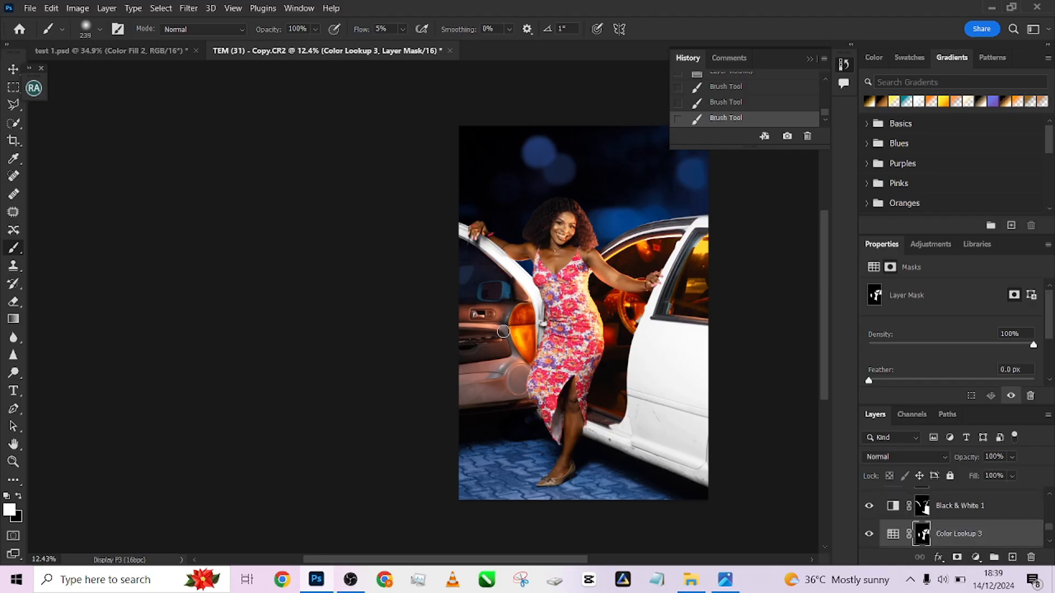
scroll(922, 521, "down", 2)
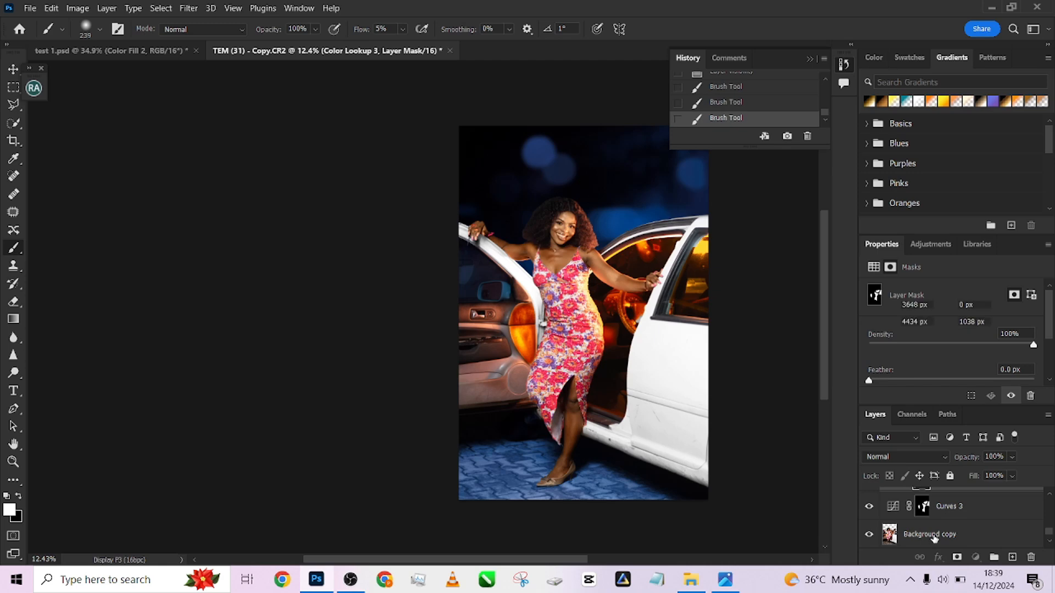
left_click(934, 535)
With an enlarged Quick Selection brush, select the open door's brown inner panel, leaving out the orange side section and the dress edge.
key("w")
scroll(487, 412, "up", 4)
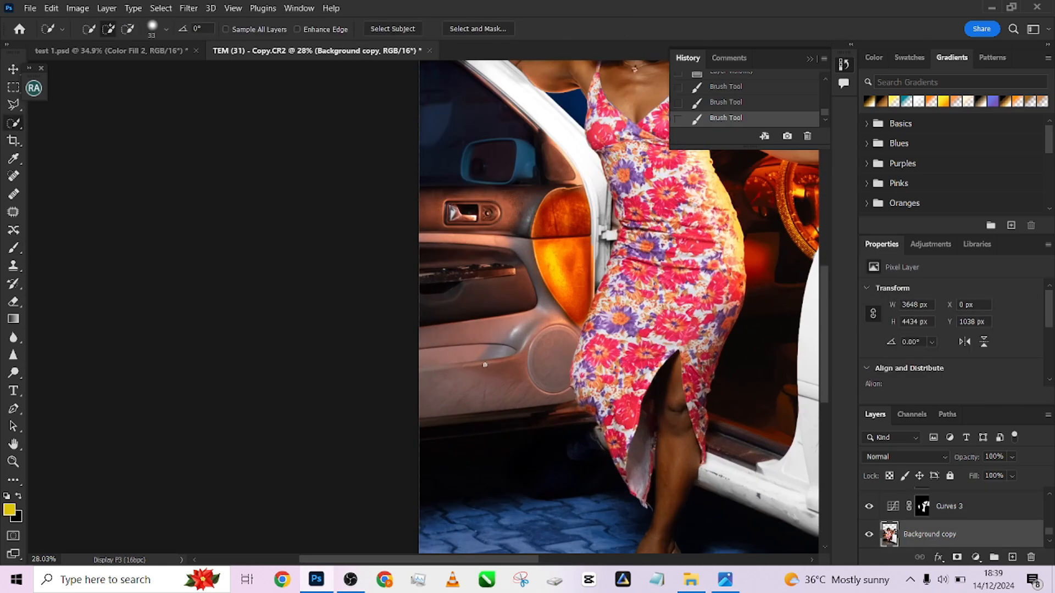
key("]")
key("]")
key("]")
key("]")
key("]")
mouse_move(518, 372)
left_mouse_down()
mouse_move(453, 232)
mouse_move(494, 219)
mouse_move(478, 132)
mouse_move(549, 148)
mouse_move(522, 141)
mouse_move(545, 149)
mouse_move(548, 176)
left_mouse_up()
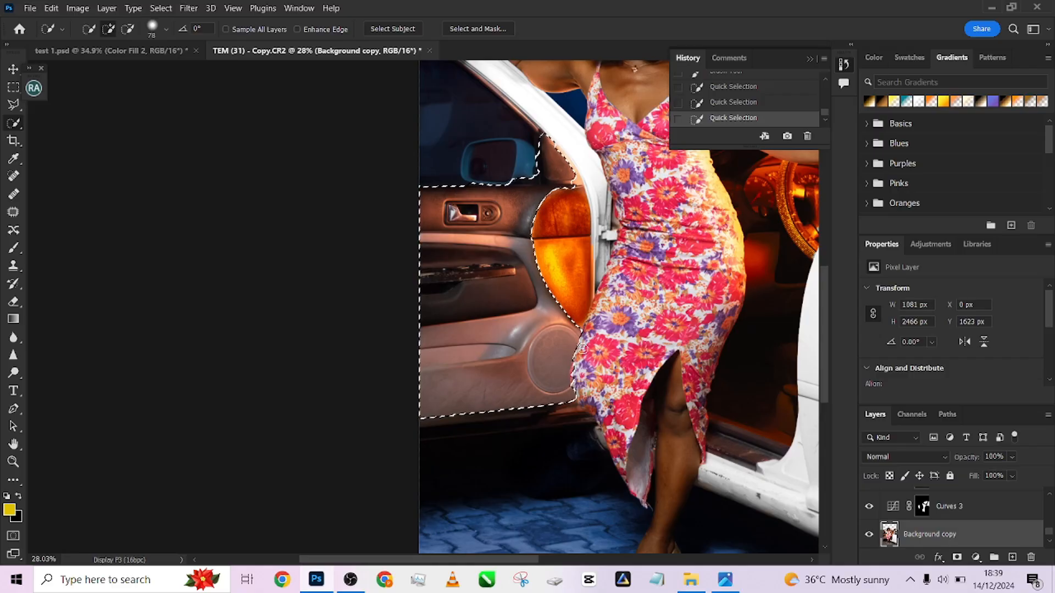
left_click(580, 381, "alt")
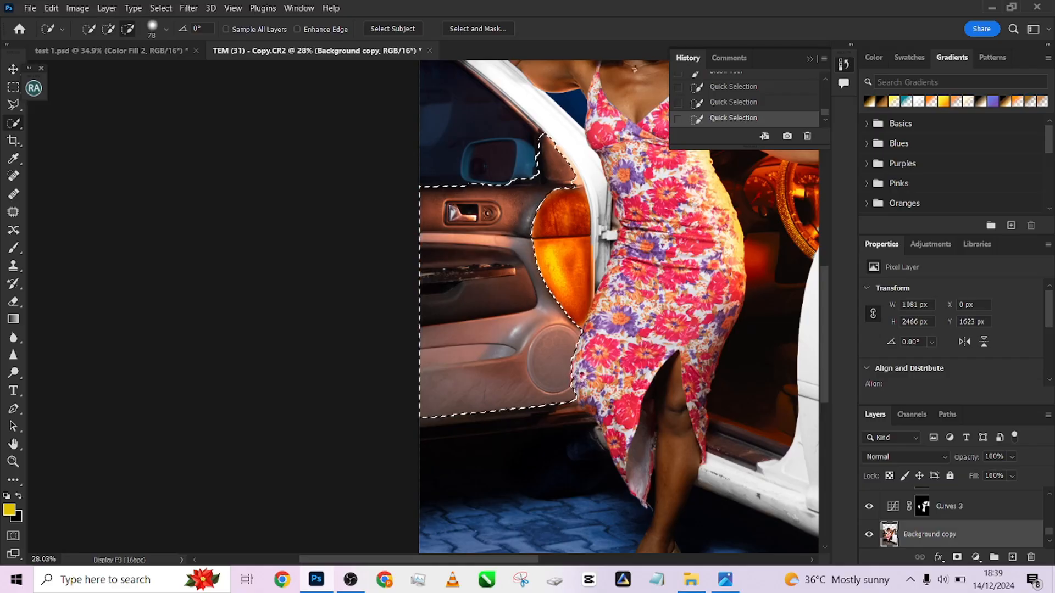
Add a Curves adjustment masked to the selected door panel and pull its RGB curve down to darken the panel.
left_click(976, 557)
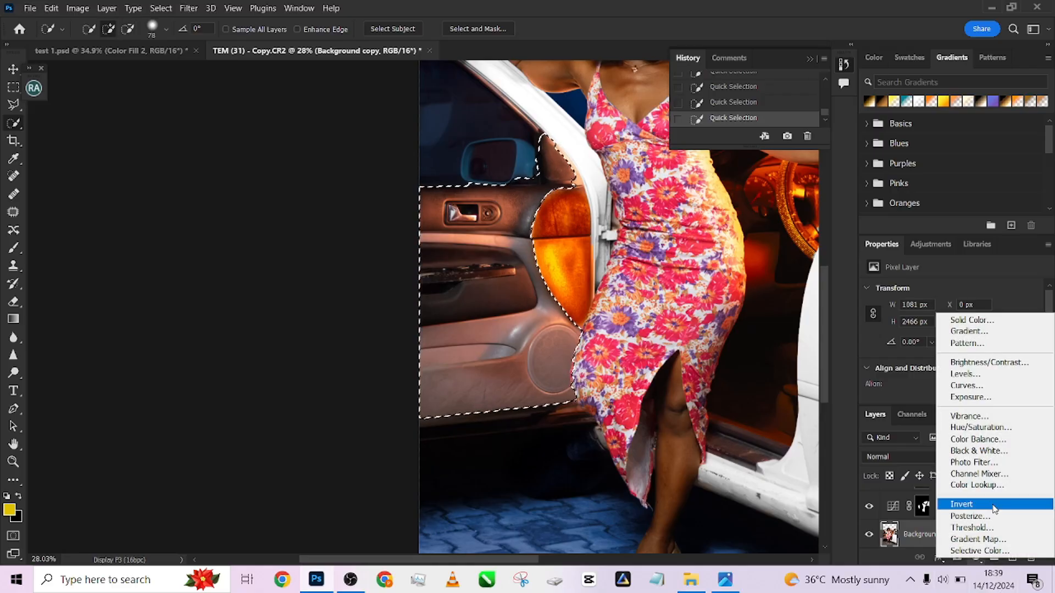
left_click(967, 395)
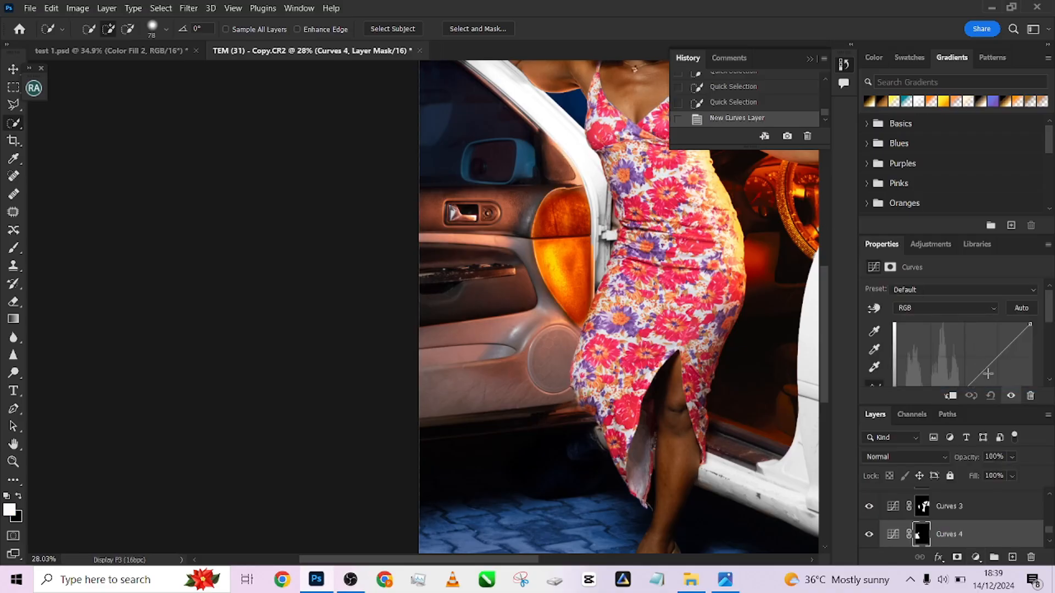
left_click_drag(988, 374, 1001, 380)
scroll(520, 214, "down", 3)
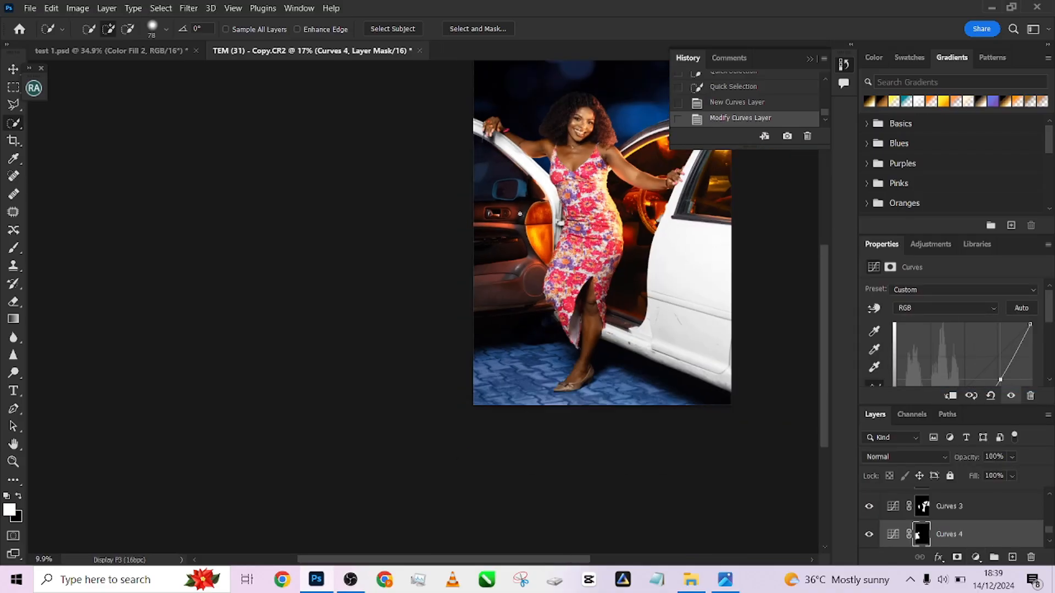
left_click_drag(523, 267, 375, 301)
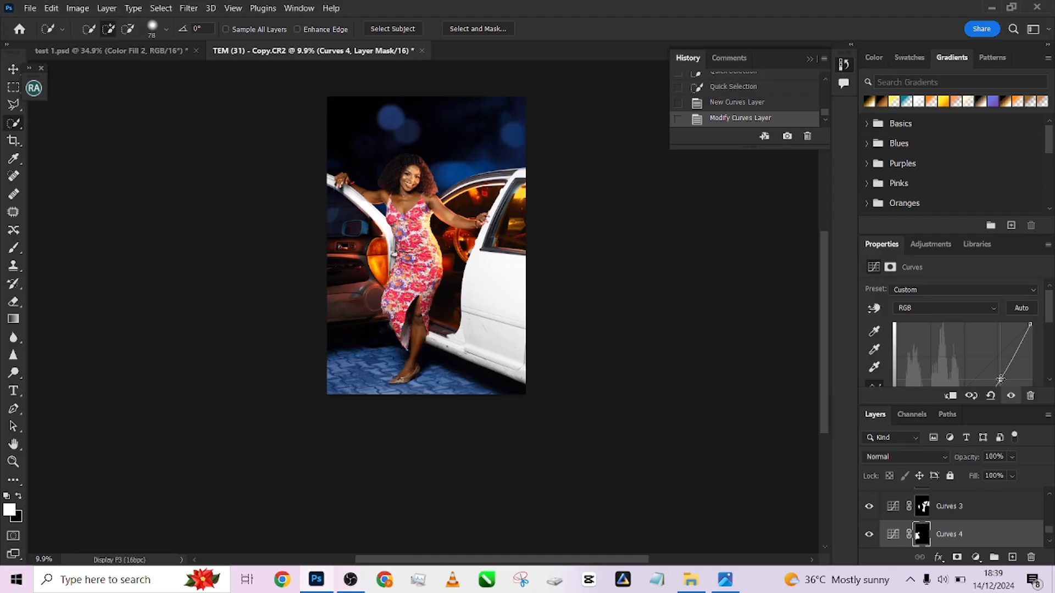
left_click_drag(1000, 379, 999, 381)
scroll(227, 88, "up", 3)
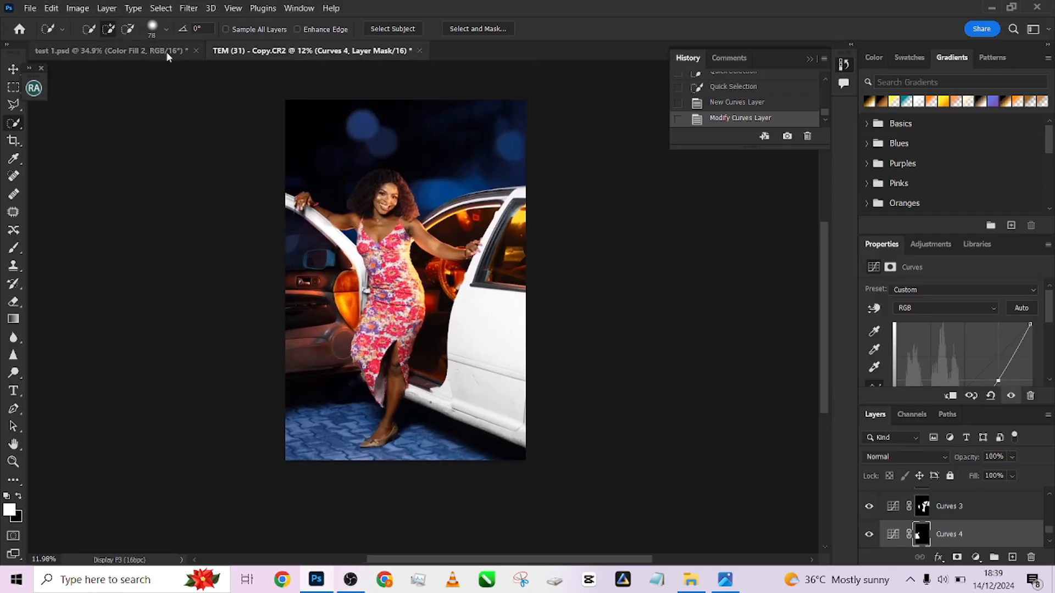
Switch to test 1.psd and toggle Black & White 1 to compare its effect on the car body.
left_click(109, 50)
scroll(926, 506, "up", 2)
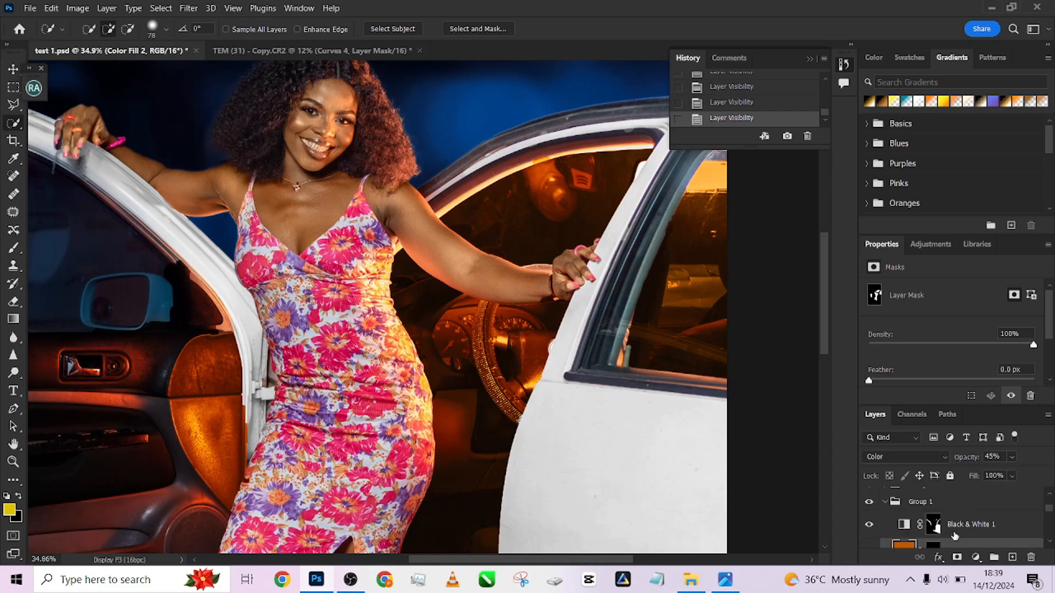
left_click(870, 525)
left_click(870, 525)
Collapse Group 1 in test 1.psd and toggle it repeatedly to examine its overall effect on the car.
left_click(885, 502)
left_click(869, 502)
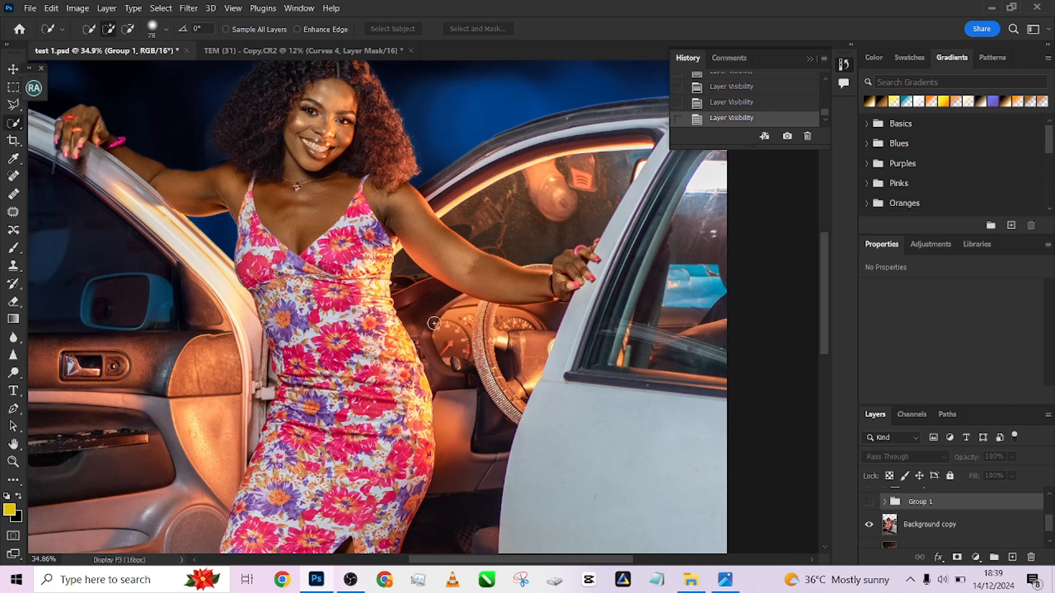
scroll(434, 323, "down", 5)
left_click(869, 501)
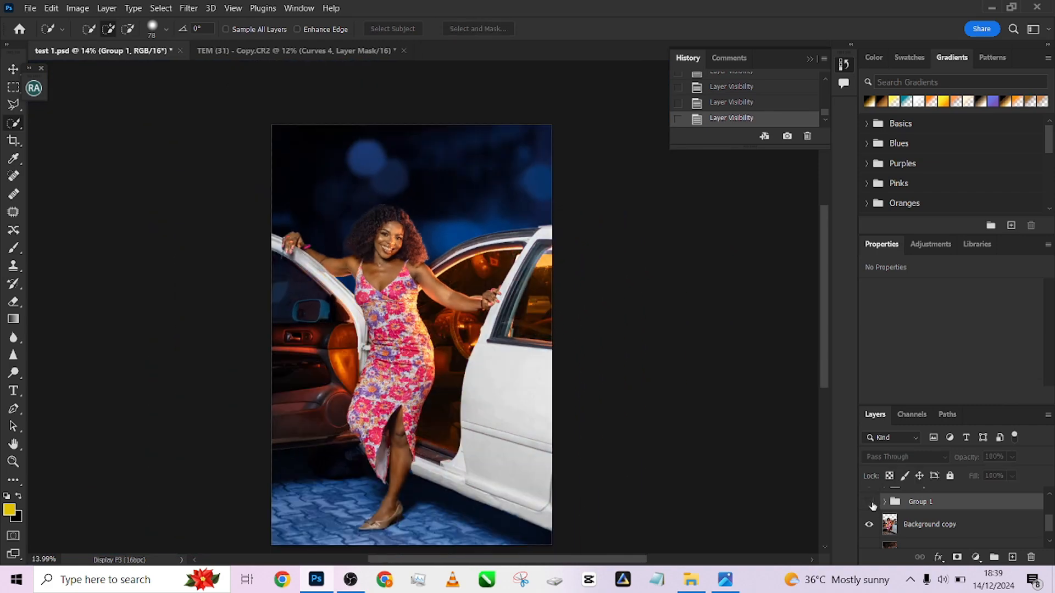
left_click(871, 503)
left_click(870, 503)
left_click(870, 503)
left_click(871, 503)
left_click(870, 503)
left_click(870, 502)
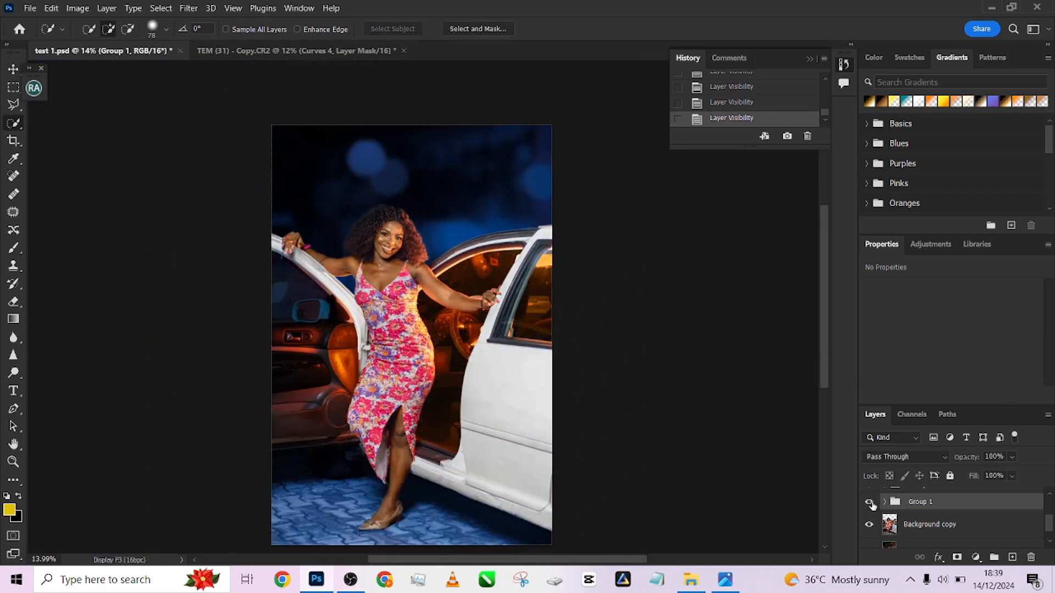
Switch back to TEM (31) - Copy.CR2 and group the layers from Curves 4 up to Color Fill 2.
left_click(328, 47)
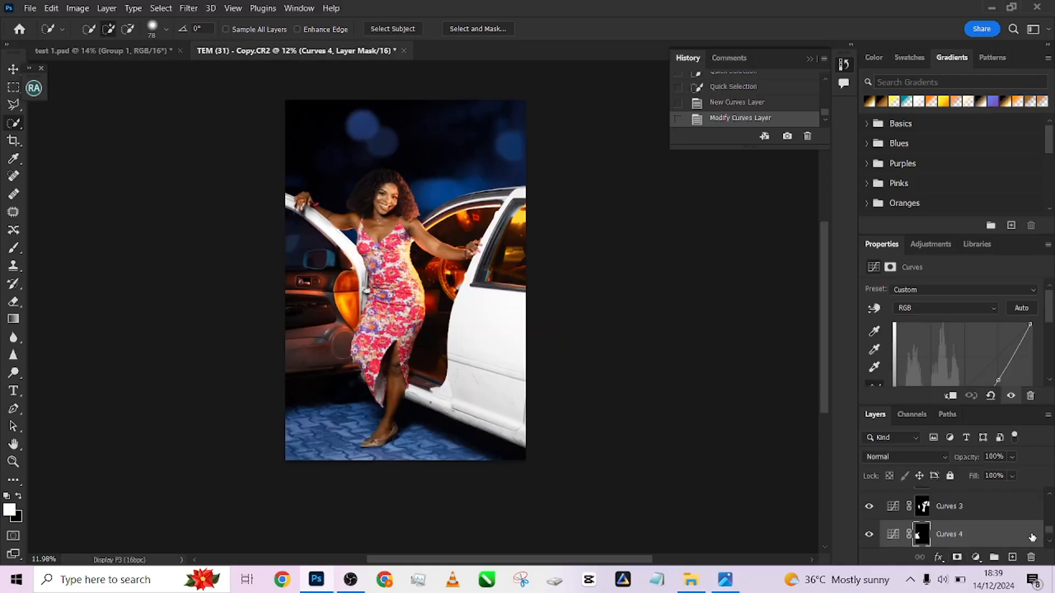
scroll(967, 527, "down", 1)
scroll(967, 527, "up", 1)
scroll(967, 528, "up", 2)
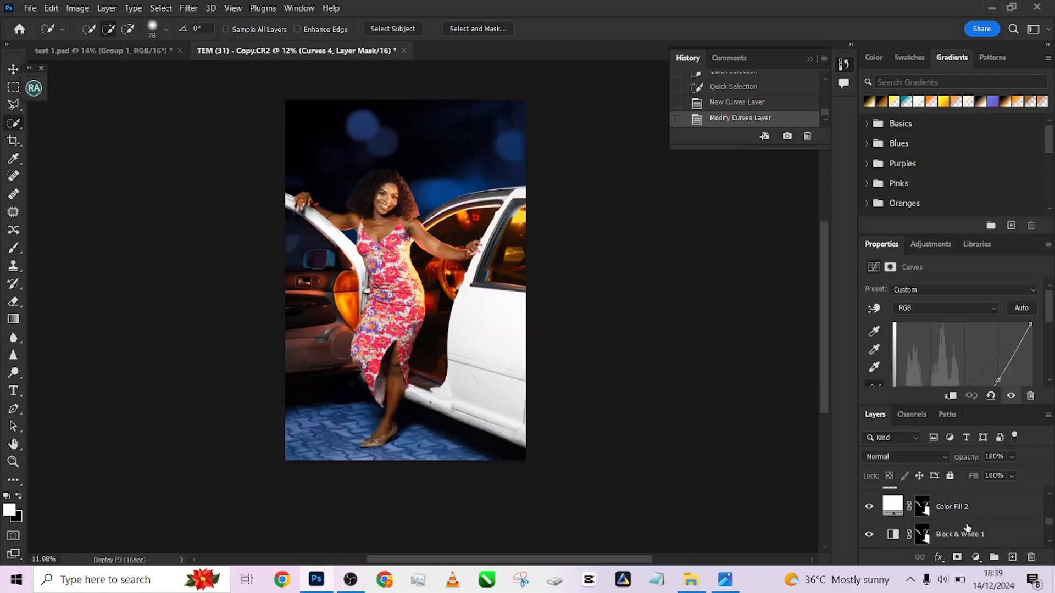
scroll(967, 528, "down", 3)
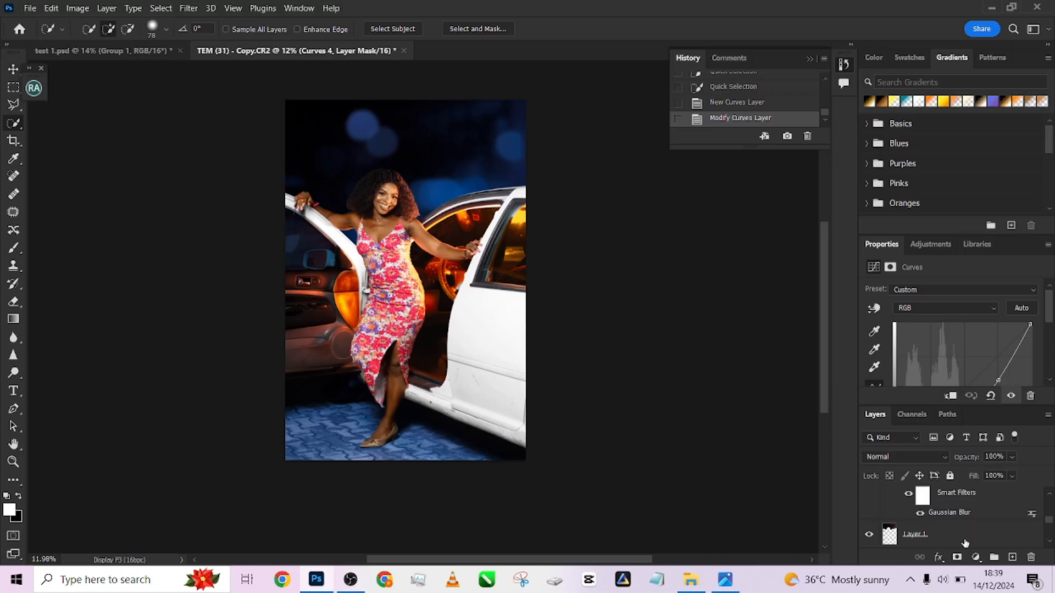
scroll(965, 543, "down", 1)
left_click(999, 541)
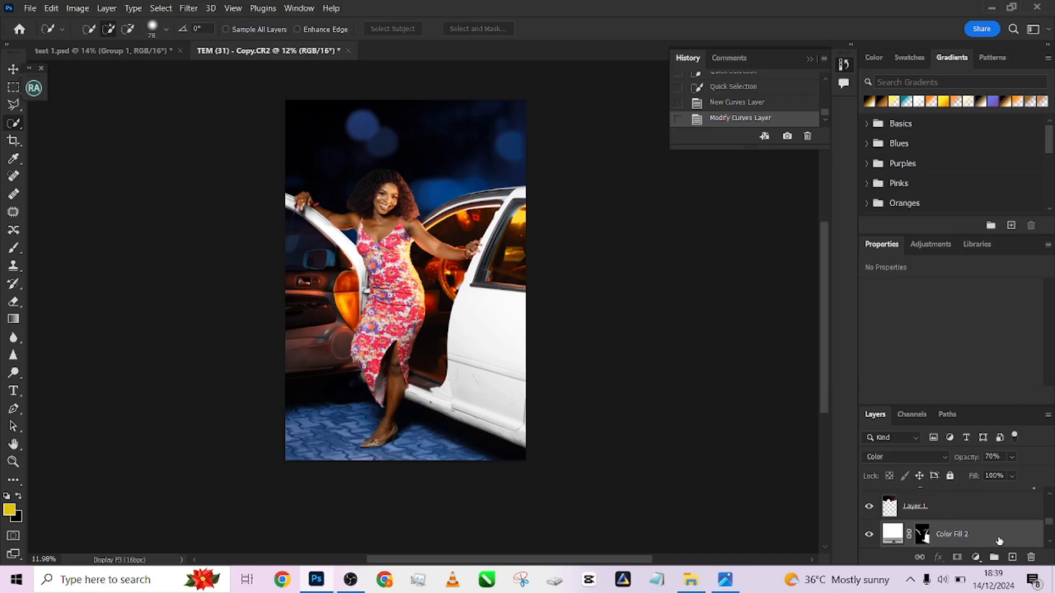
key("ctrl+g")
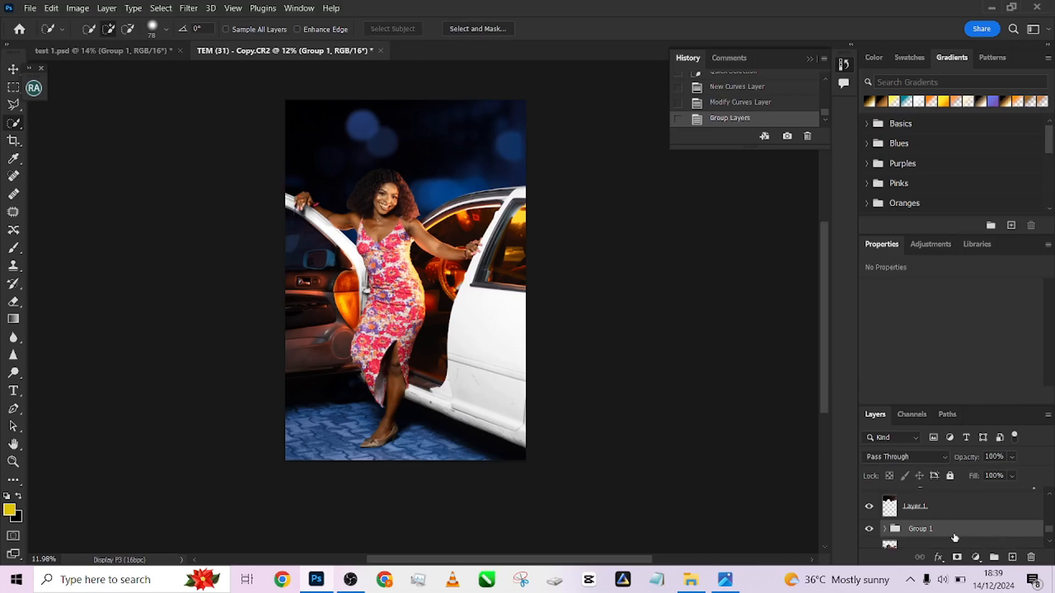
Toggle Group 1 off and on to compare the car before and after its adjustments.
left_click(868, 529)
left_click(868, 529)
left_click(868, 530)
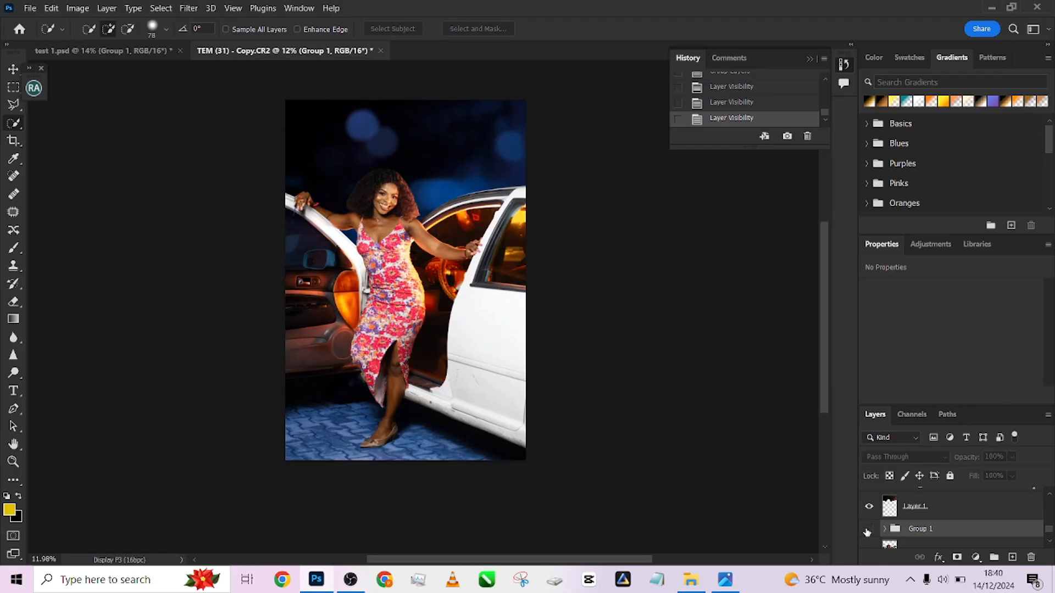
left_click(868, 530)
left_click(868, 530)
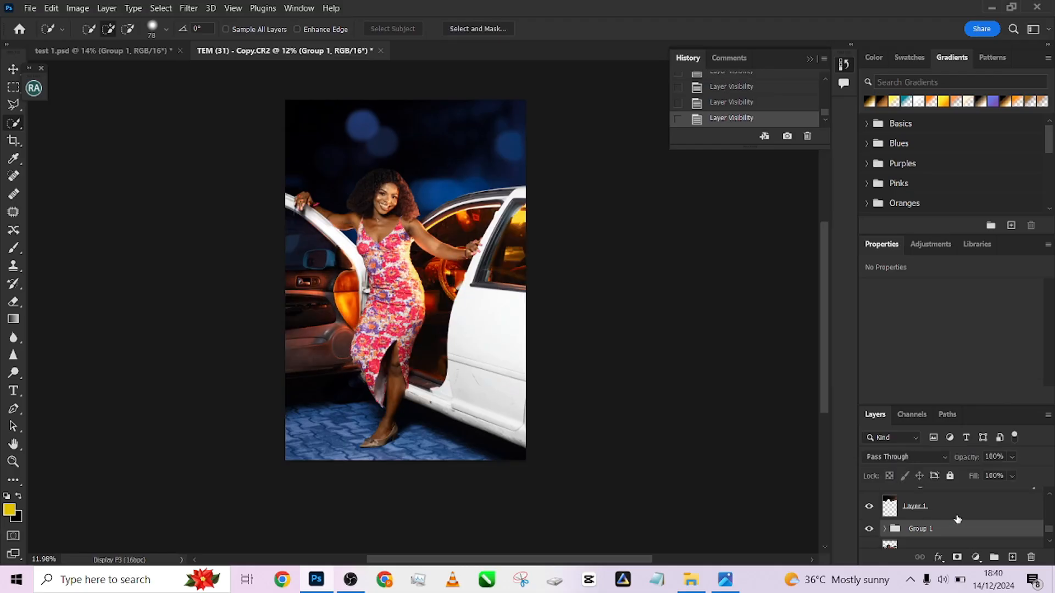
Group the layers from Layer 1 up to Curves 2 at the top of the stack.
scroll(963, 517, "up", 3)
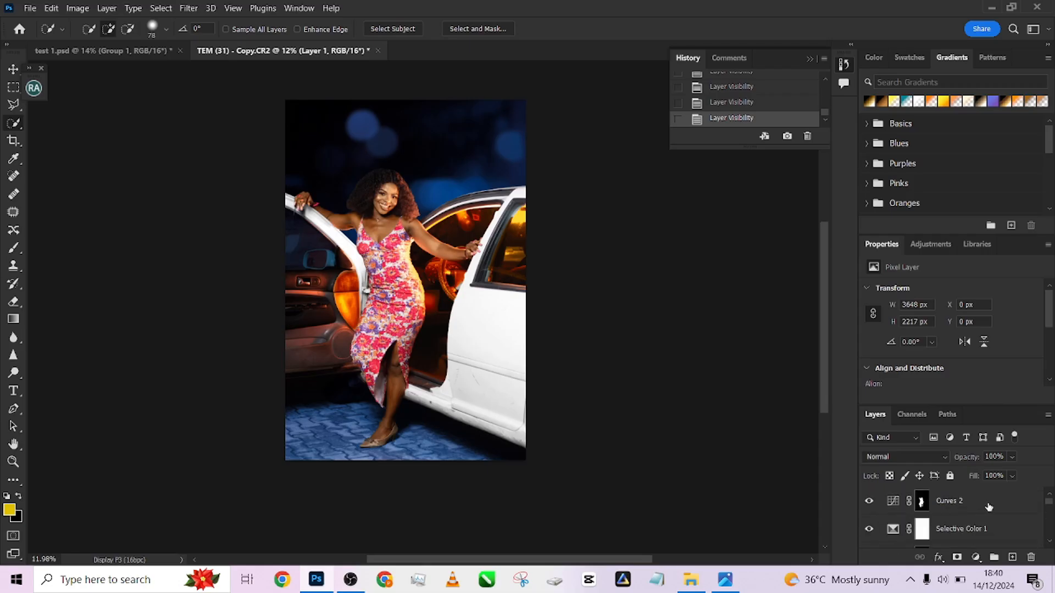
left_click(989, 507, "shift")
key("ctrl+g")
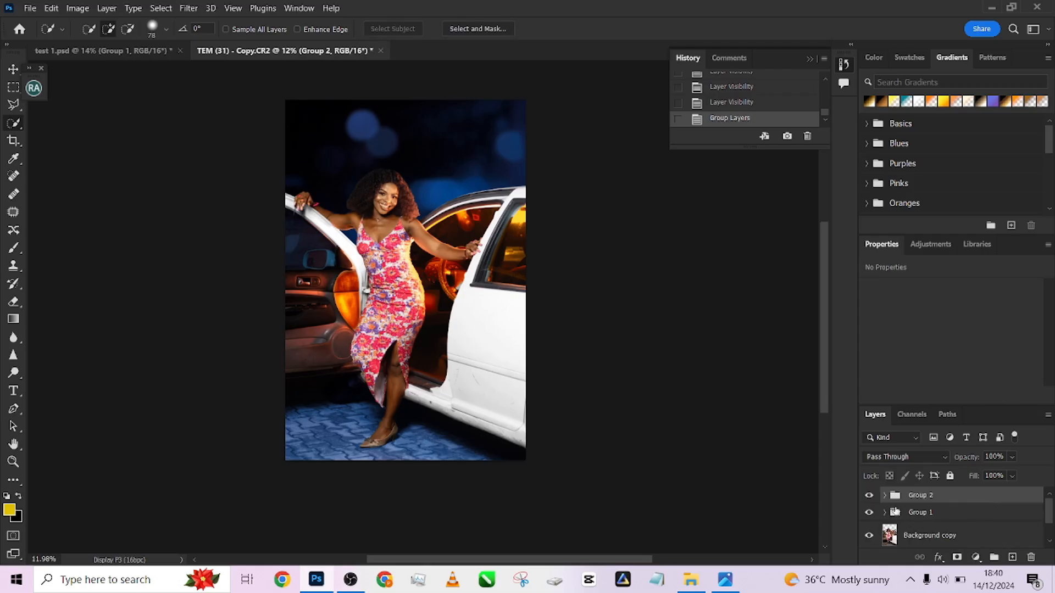
Toggle Group 2 off and on to compare the background and skin before and after its adjustments.
left_click(868, 496)
left_click(868, 496)
left_click(868, 496)
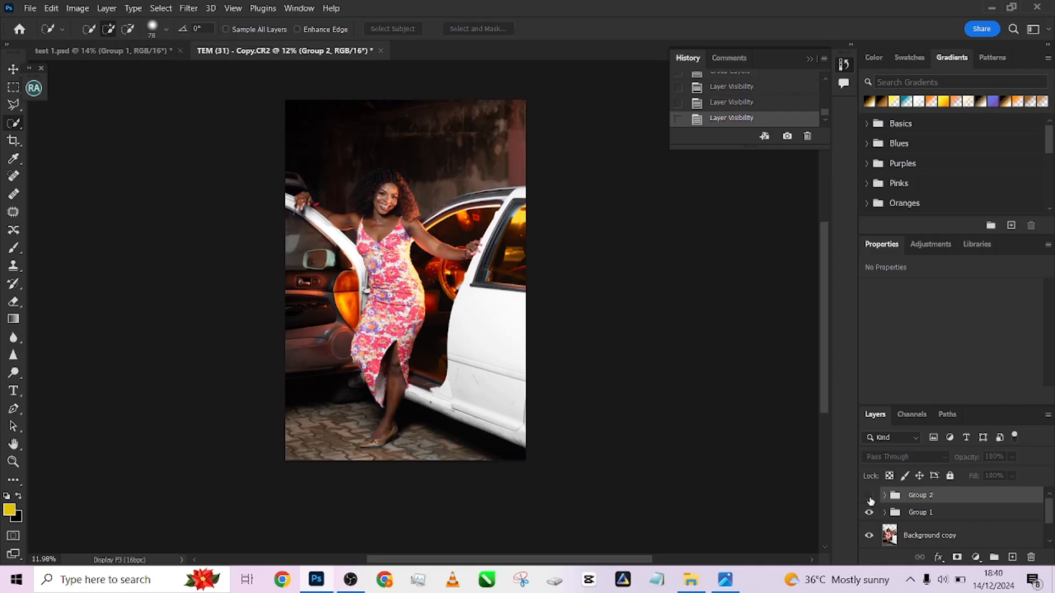
left_click(869, 496)
Alternate between test 1.psd and TEM (31) - Copy.CR2 to compare the two color grades.
left_click(104, 51)
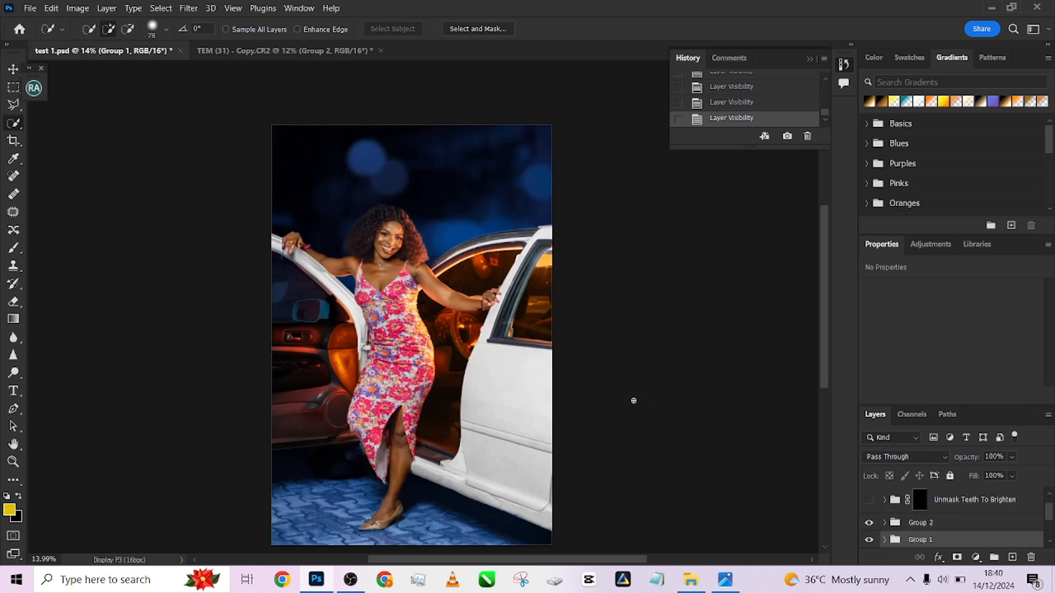
left_click(285, 51)
left_click(125, 50)
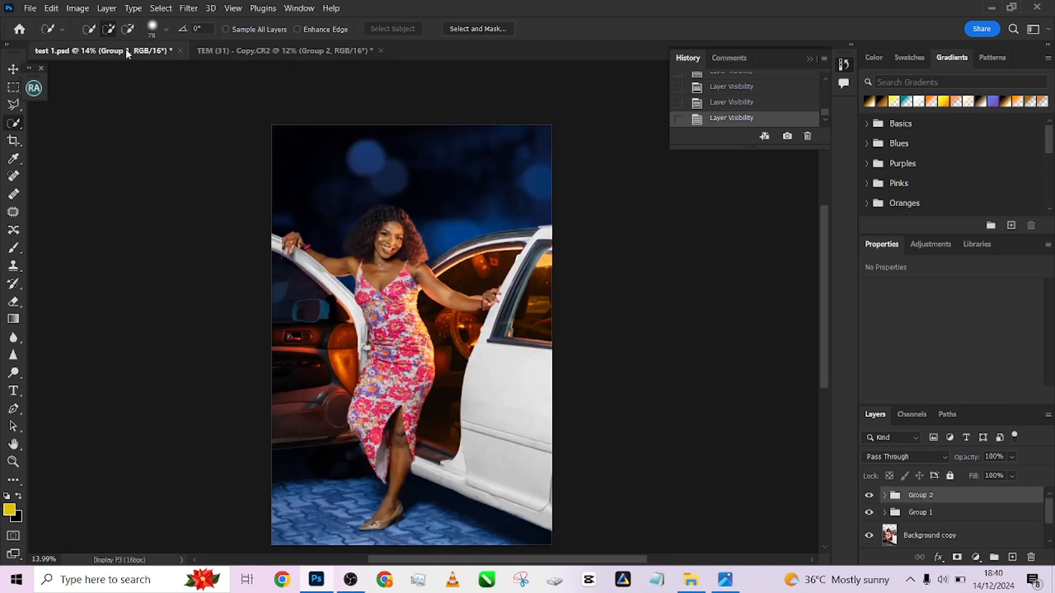
left_click(281, 52)
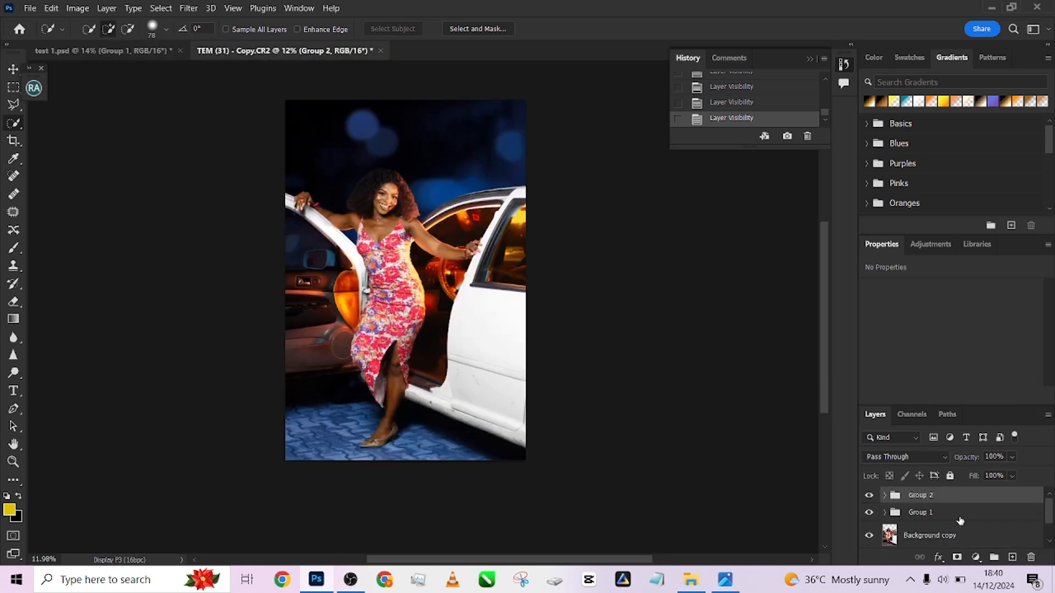
left_click(104, 55)
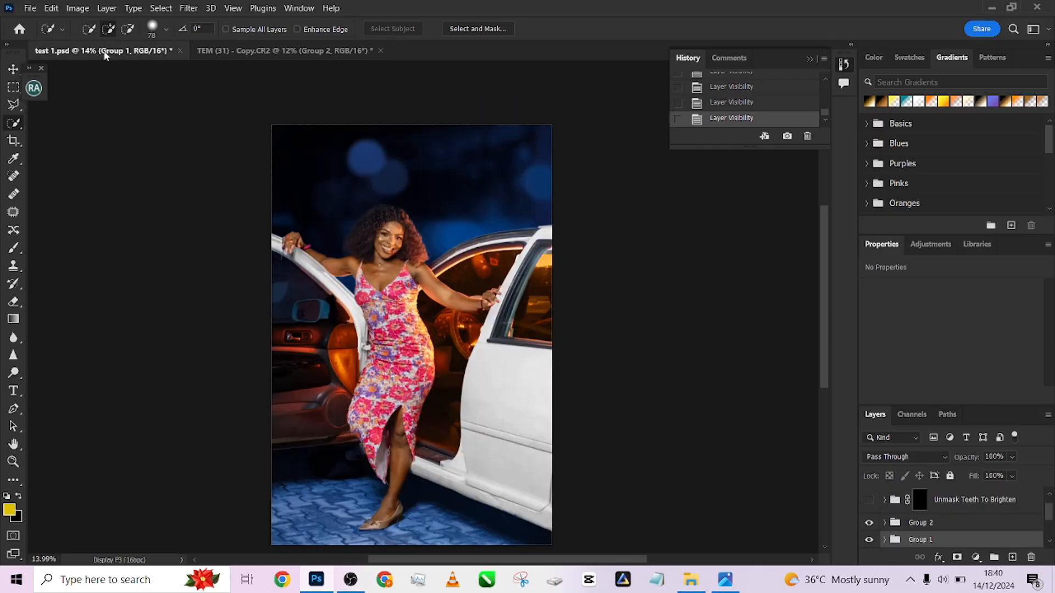
left_click(266, 51)
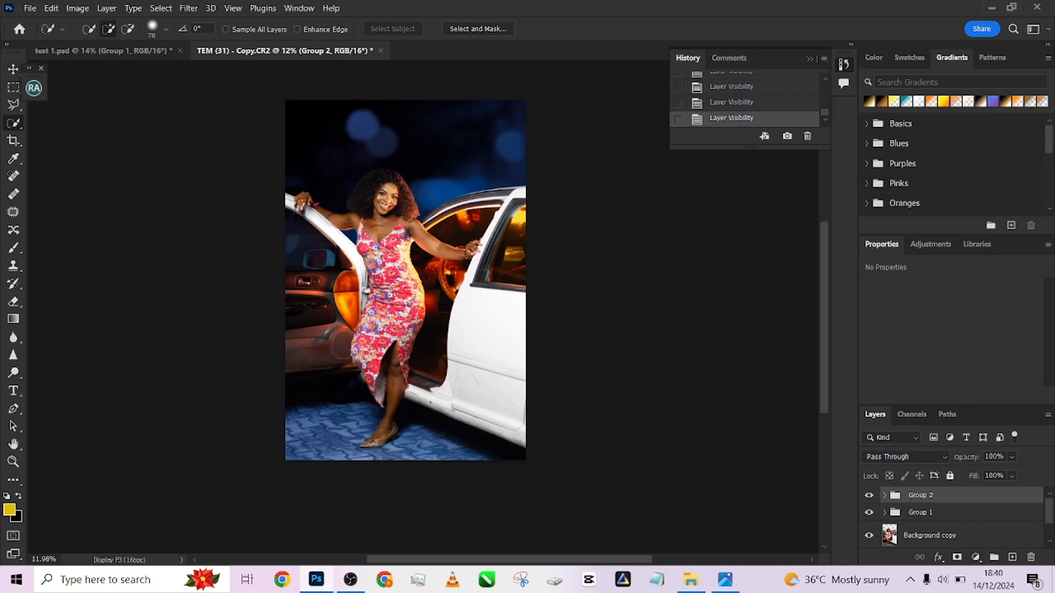
Select the woman's exposed leg on the Background copy layer with Quick Selection, subtracting the inside of the dress slit.
left_click(882, 514)
scroll(928, 528, "down", 5)
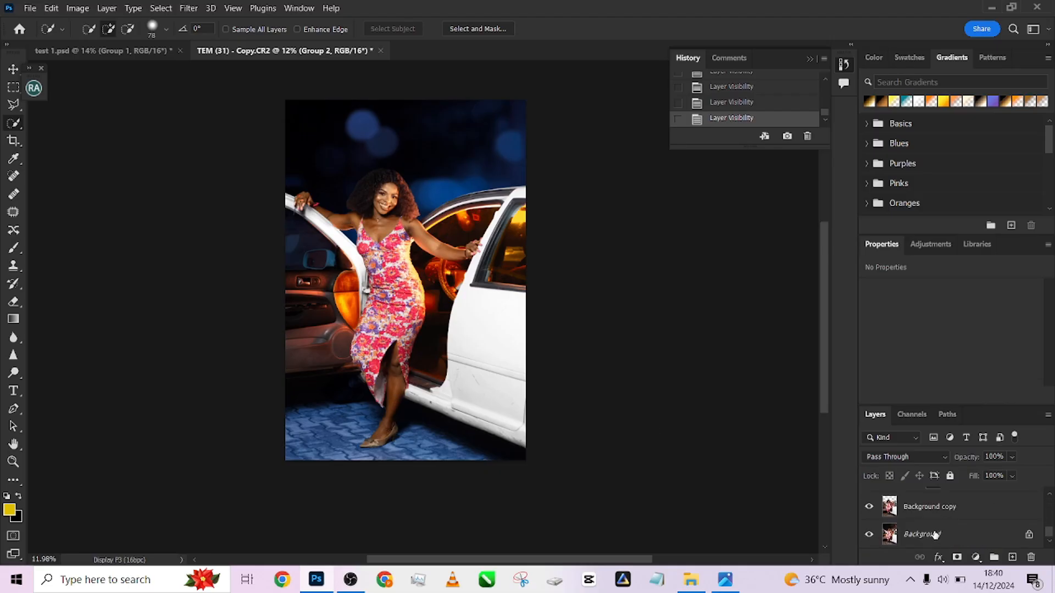
left_click(914, 514)
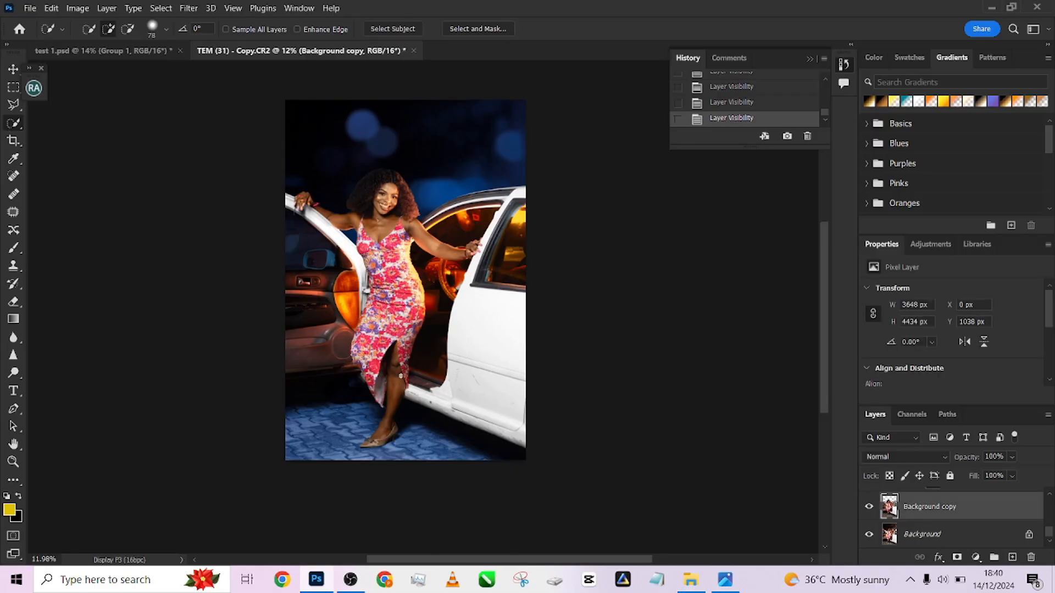
scroll(401, 375, "up", 4)
left_click_drag(372, 412, 353, 468)
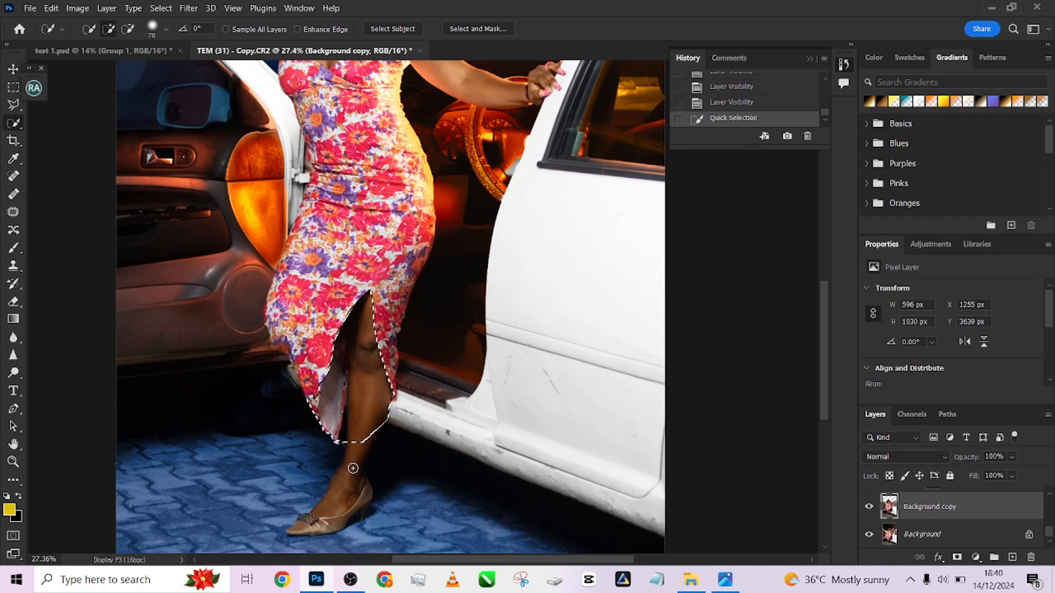
mouse_move(329, 435)
left_mouse_down()
mouse_move(330, 353)
mouse_move(347, 438)
mouse_move(376, 392)
mouse_move(337, 329)
left_mouse_up()
scroll(357, 404, "down", 1)
left_click_drag(362, 384, 344, 504)
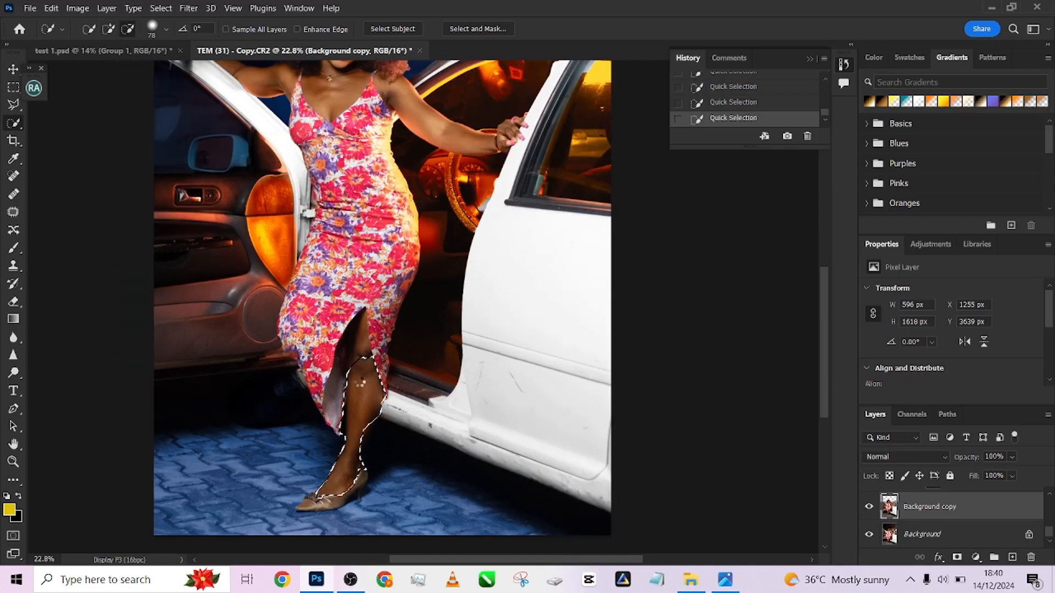
left_click_drag(359, 383, 356, 313)
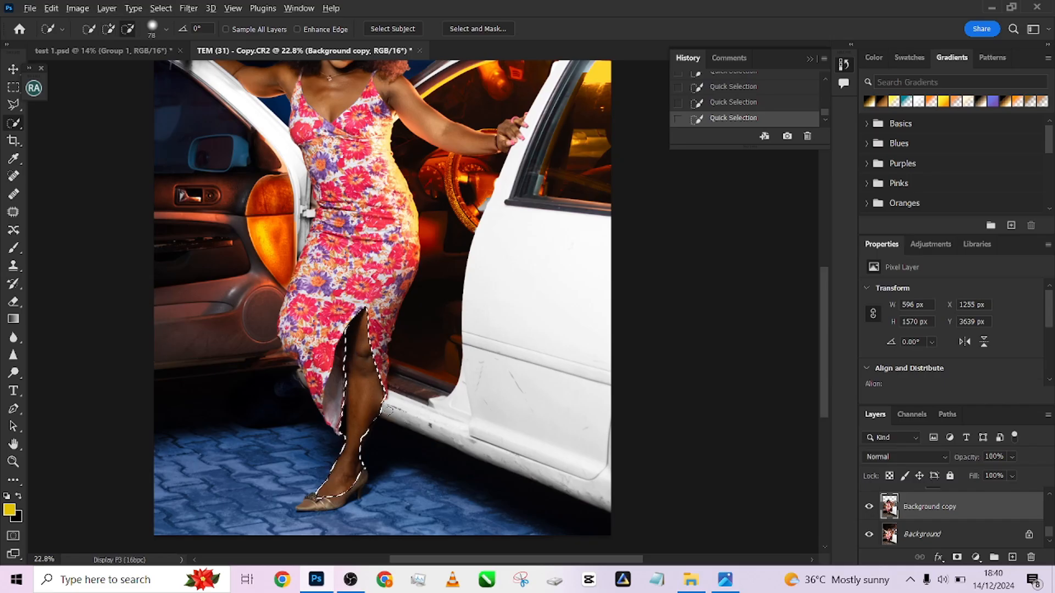
scroll(374, 458, "up", 2)
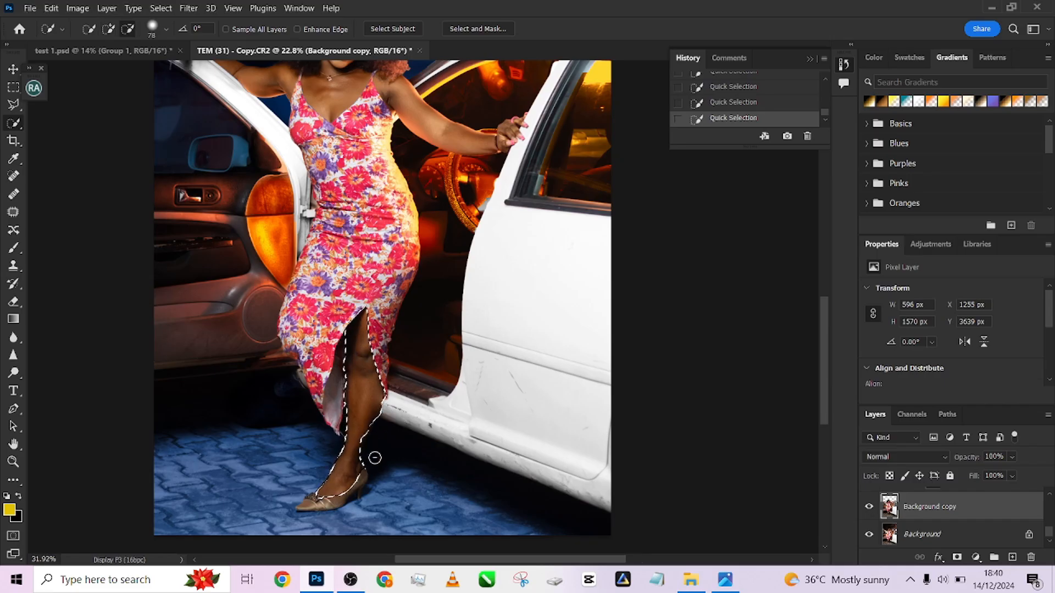
scroll(375, 457, "up", 3)
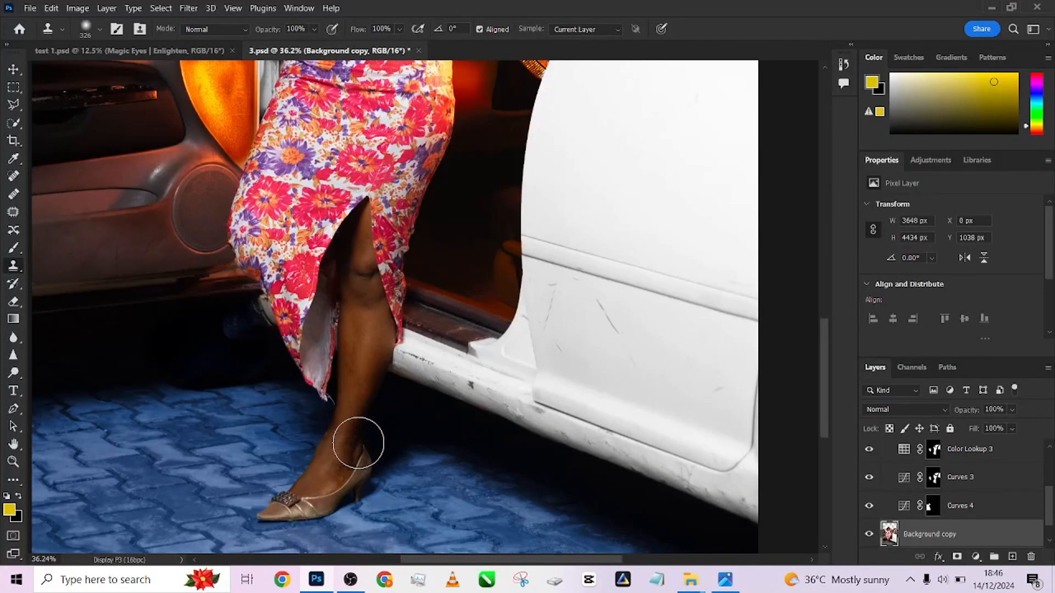
Use a 38 px Quick Selection brush in 3.psd to select the leg from slit to foot, excluding the dress lining.
left_click(14, 125)
scroll(361, 343, "up", 2)
key("bracketleft")
key("bracketleft")
key("bracketleft")
key("bracketleft")
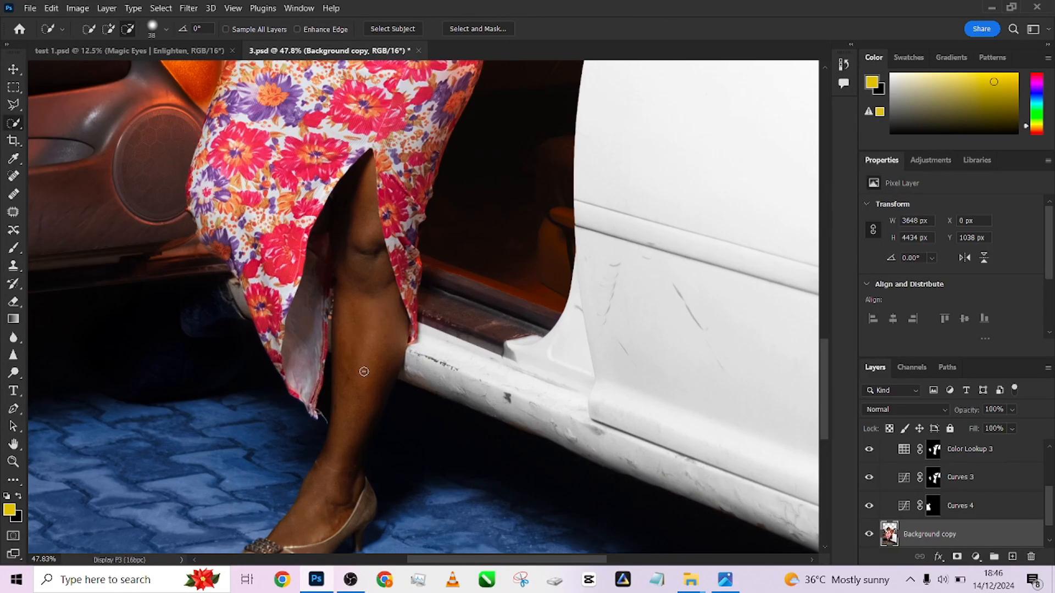
left_click_drag(364, 371, 341, 440)
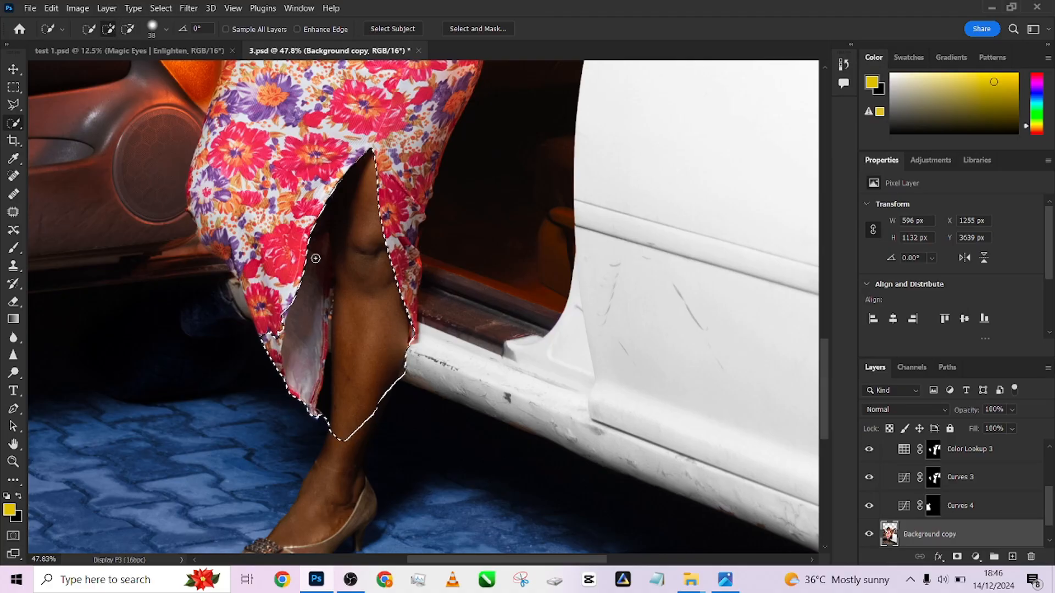
left_click_drag(299, 373, 312, 221)
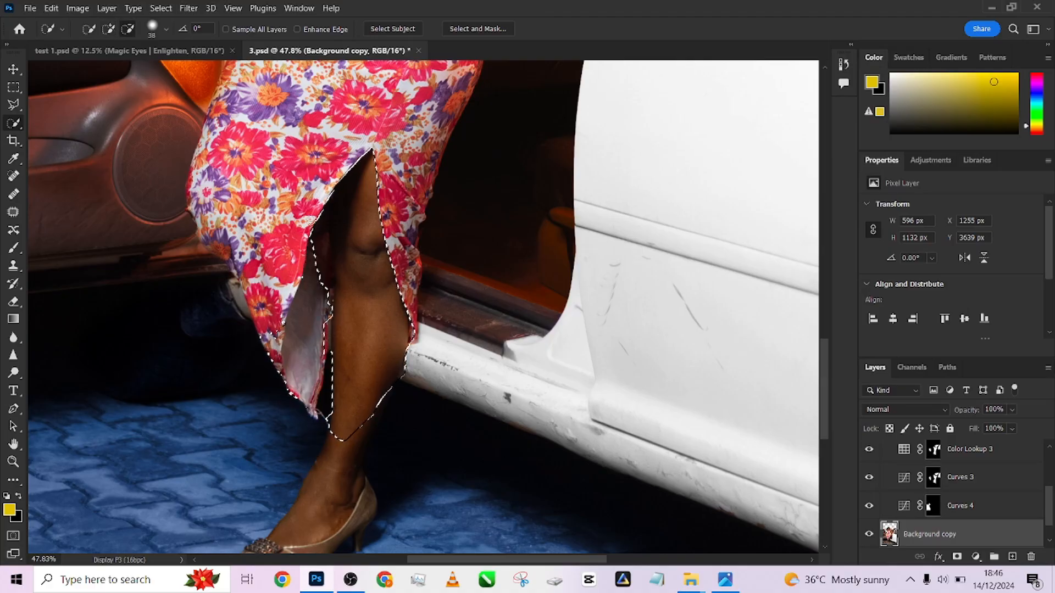
mouse_move(343, 488)
left_mouse_down()
mouse_move(299, 522)
mouse_move(335, 456)
mouse_move(375, 311)
left_mouse_up()
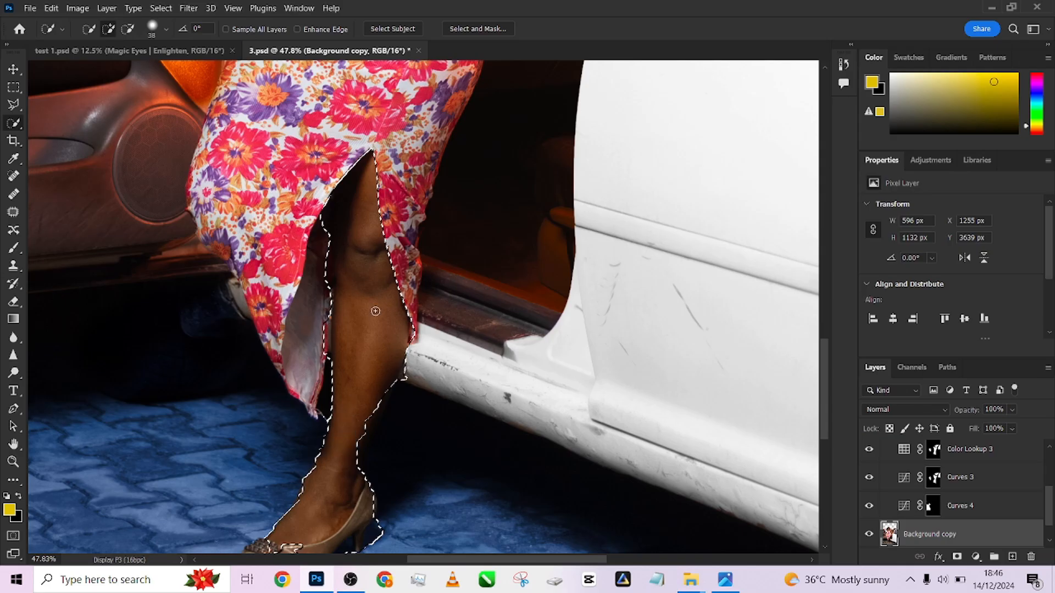
left_click(318, 233, "alt")
left_click_drag(326, 353, 322, 316)
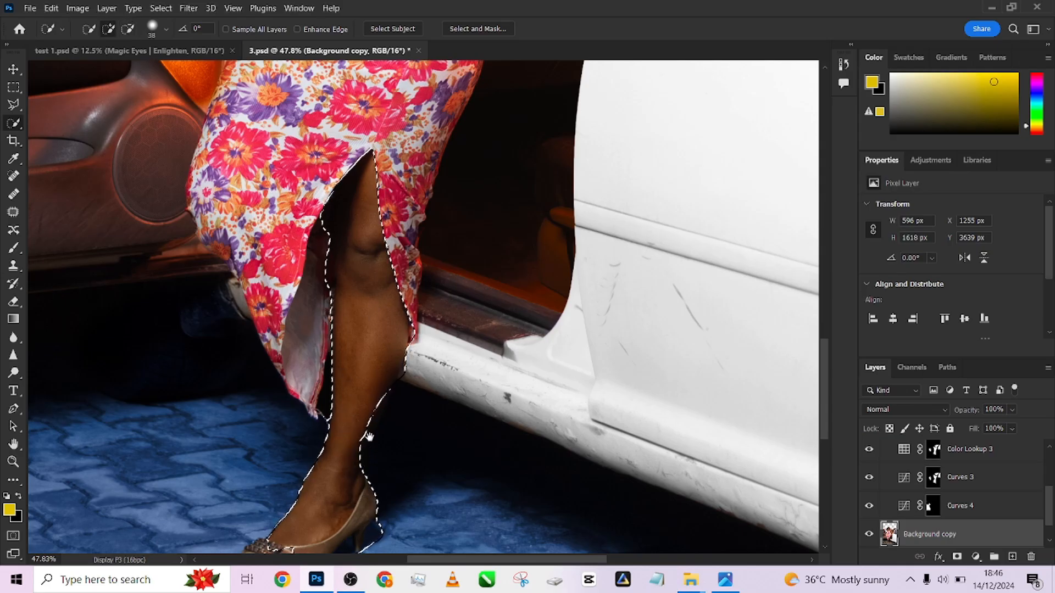
Refine the leg selection around the ankle and calf, removing the pavement behind the heel.
scroll(374, 402, "down", 3)
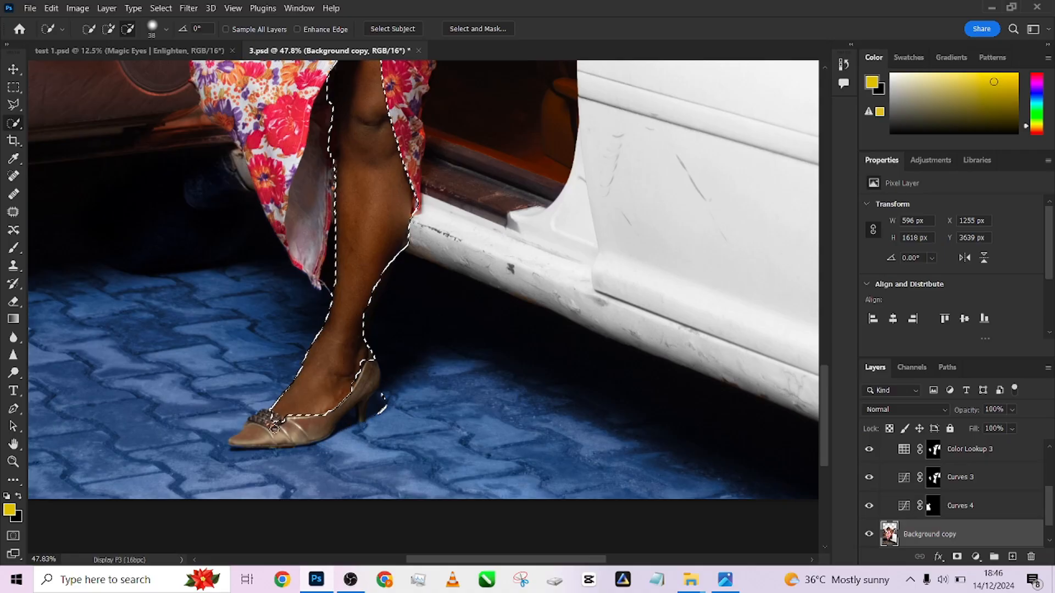
left_click_drag(391, 405, 391, 377)
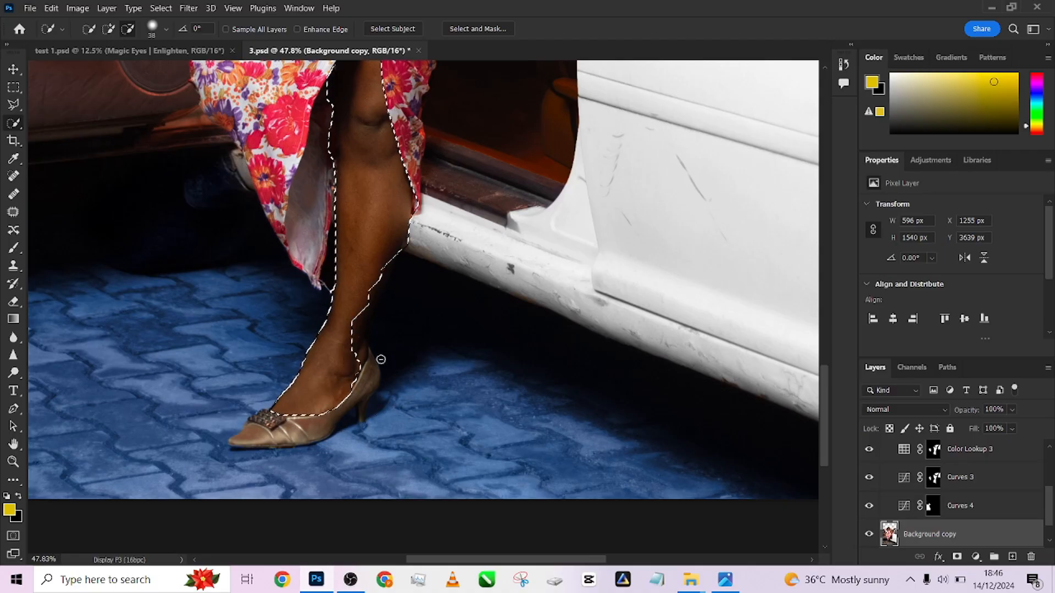
mouse_move(346, 333)
left_mouse_down()
mouse_move(354, 317)
mouse_move(354, 337)
left_mouse_up()
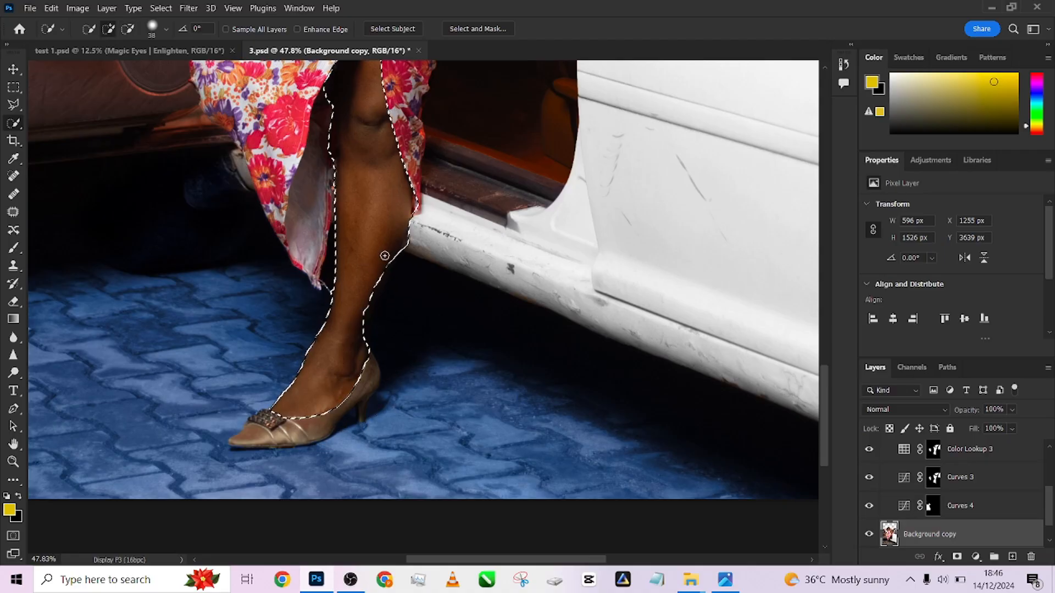
left_click_drag(365, 180, 377, 251)
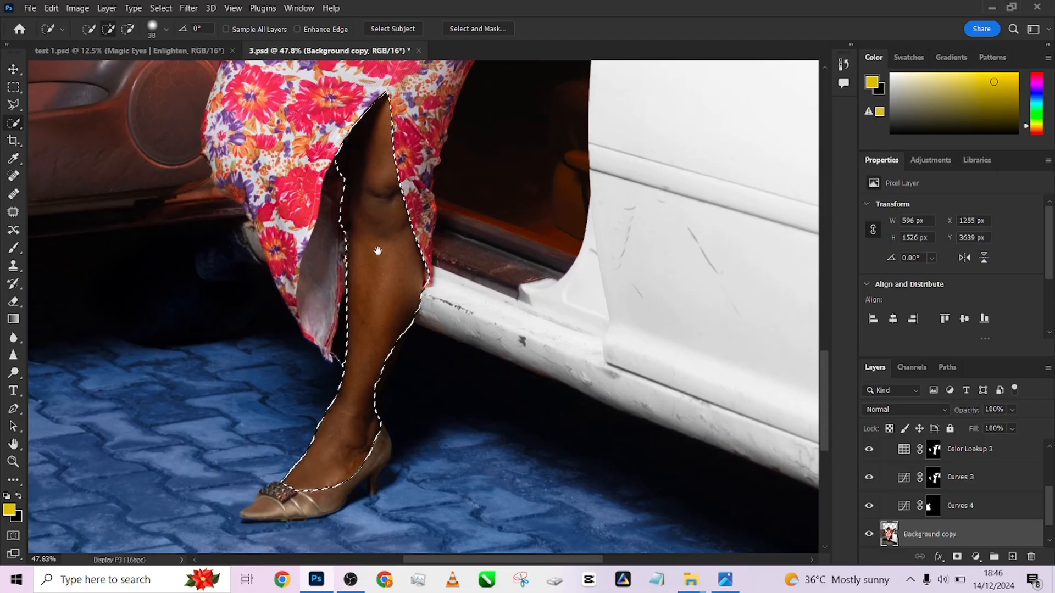
Feather the leg selection with a radius of 11 pixels.
scroll(326, 362, "down", 5)
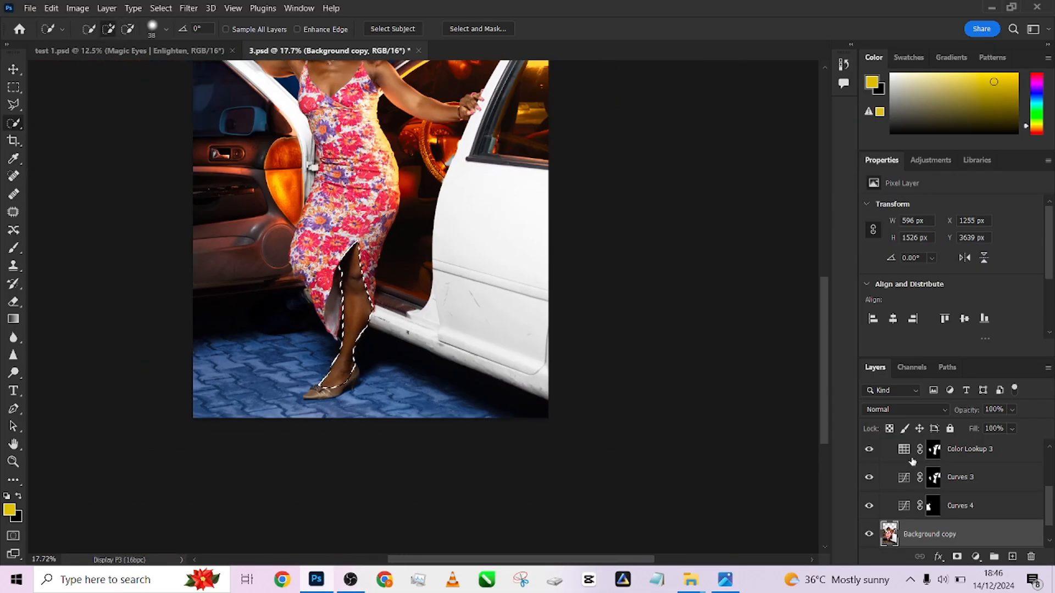
right_click(385, 275)
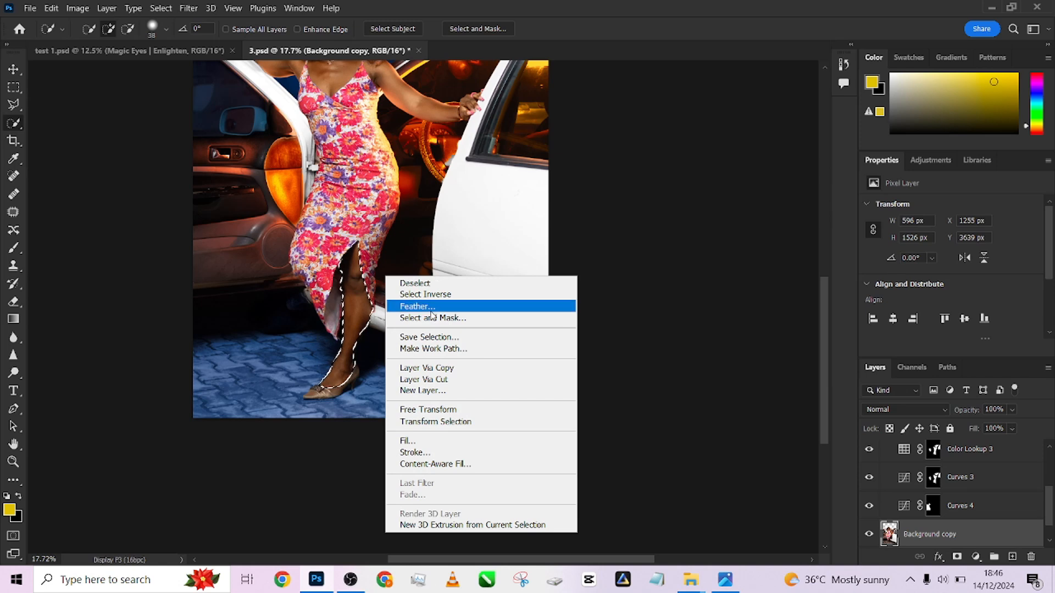
left_click(409, 304)
type("11")
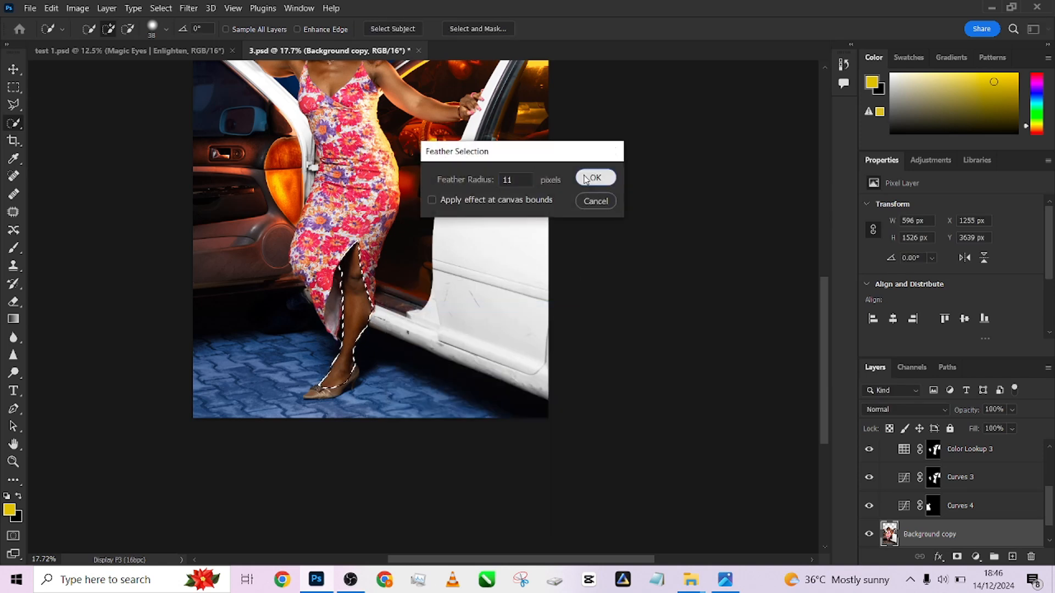
left_click(595, 178)
Add a Curves adjustment masked to the leg and raise the lower part of the RGB curve to brighten the skin.
left_click(976, 557)
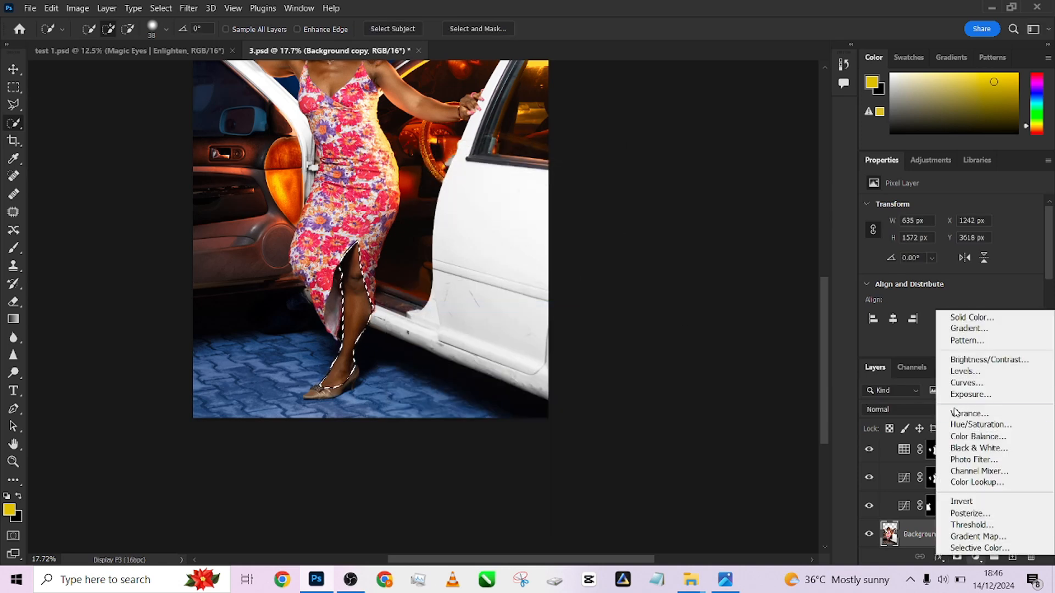
left_click(965, 392)
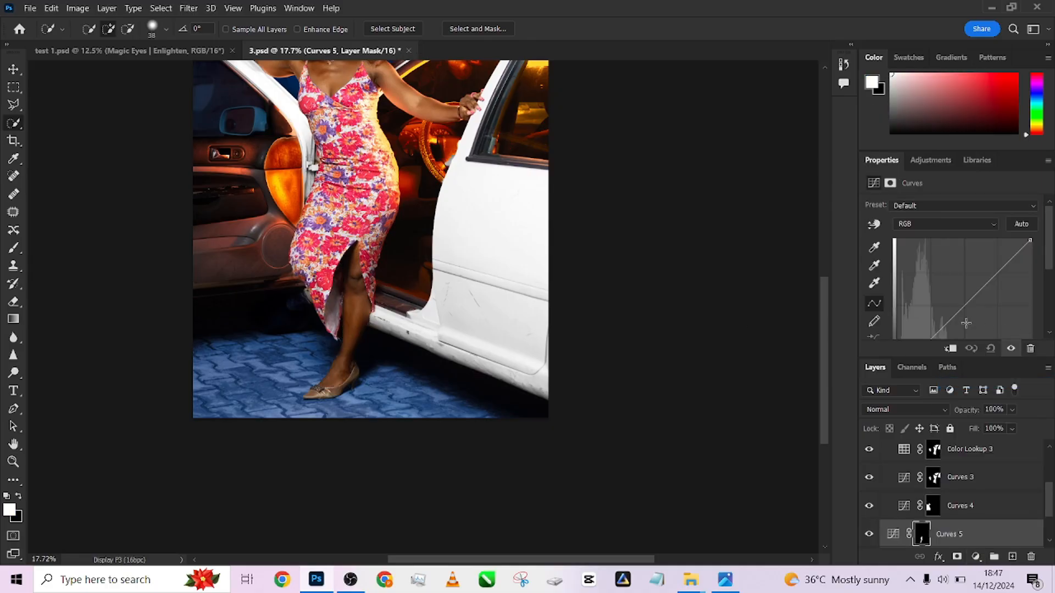
left_click(939, 325)
scroll(648, 315, "down", 2)
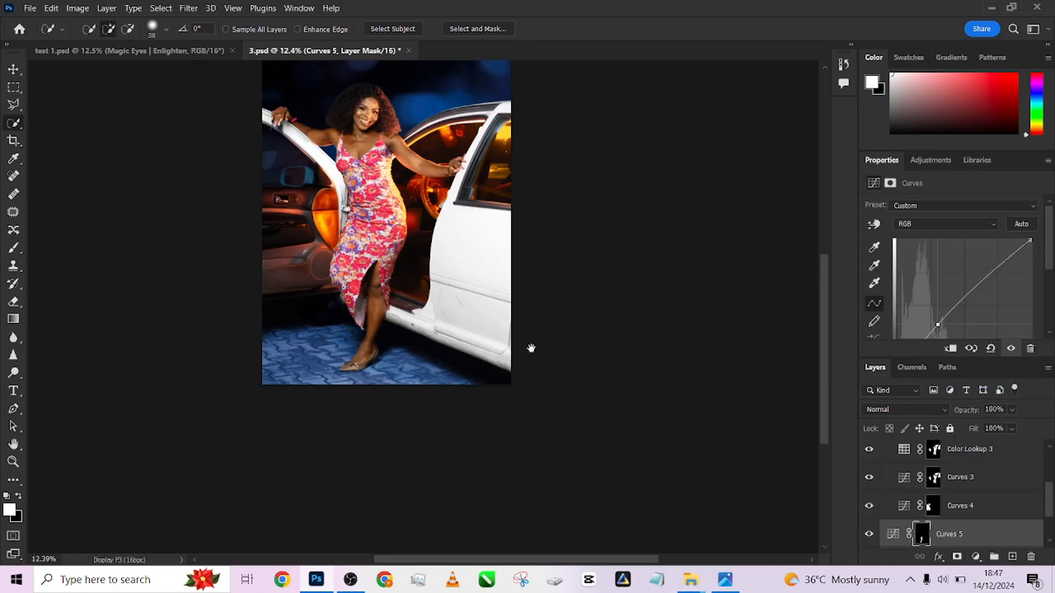
Make Group 2 the active layer and collapse Group 1.
left_click_drag(482, 314, 481, 396)
scroll(1017, 494, "up", 3)
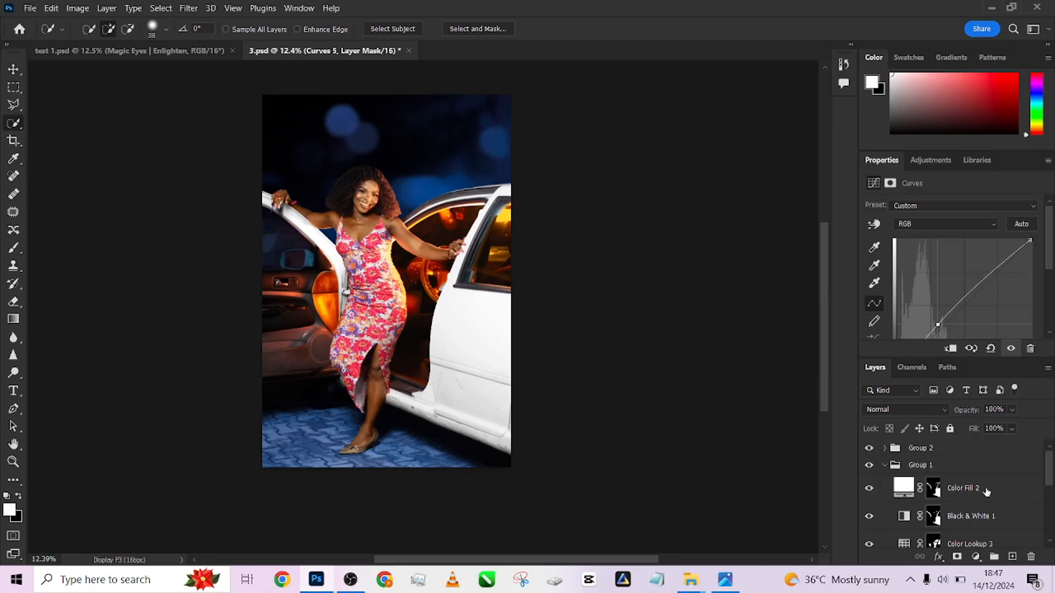
left_click(955, 449)
left_click(884, 466)
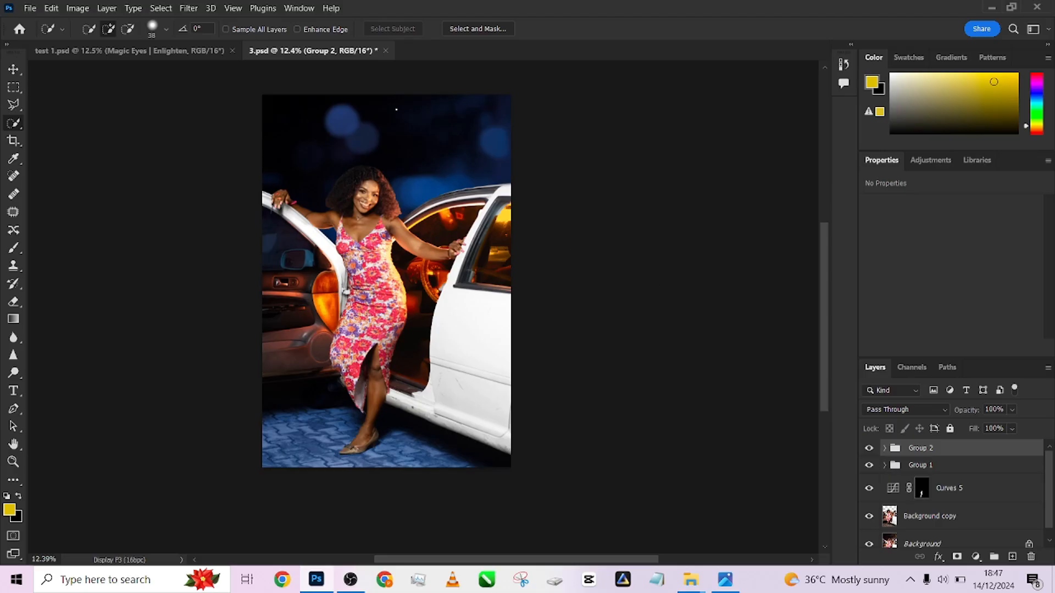
Open the BEAUTY RETOUCH v3 extension and dock it beside the tools.
left_click(316, 8)
mouse_move(440, 59)
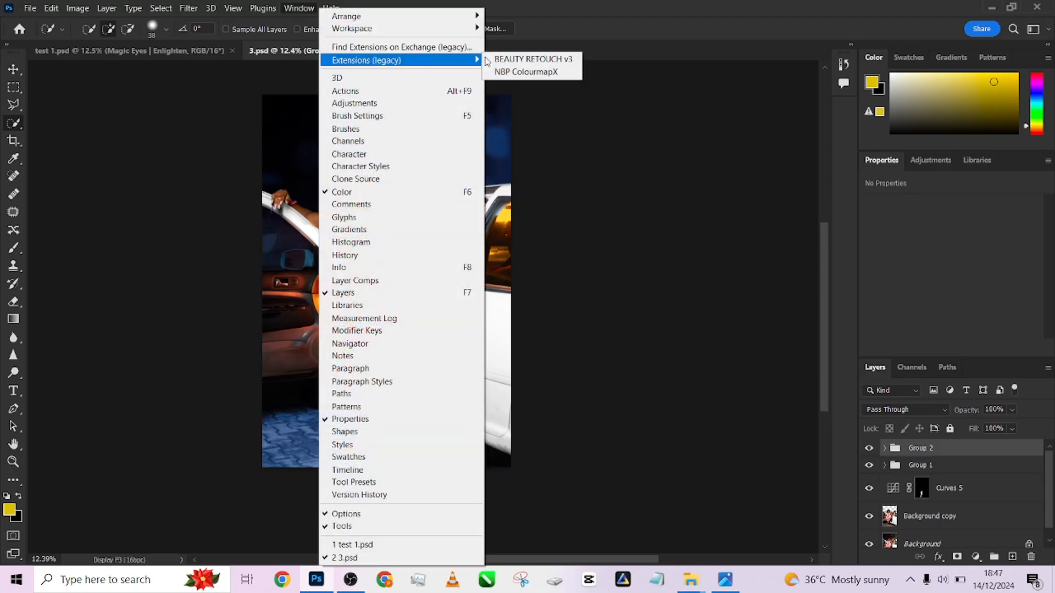
left_click(494, 59)
left_click_drag(730, 71, 134, 70)
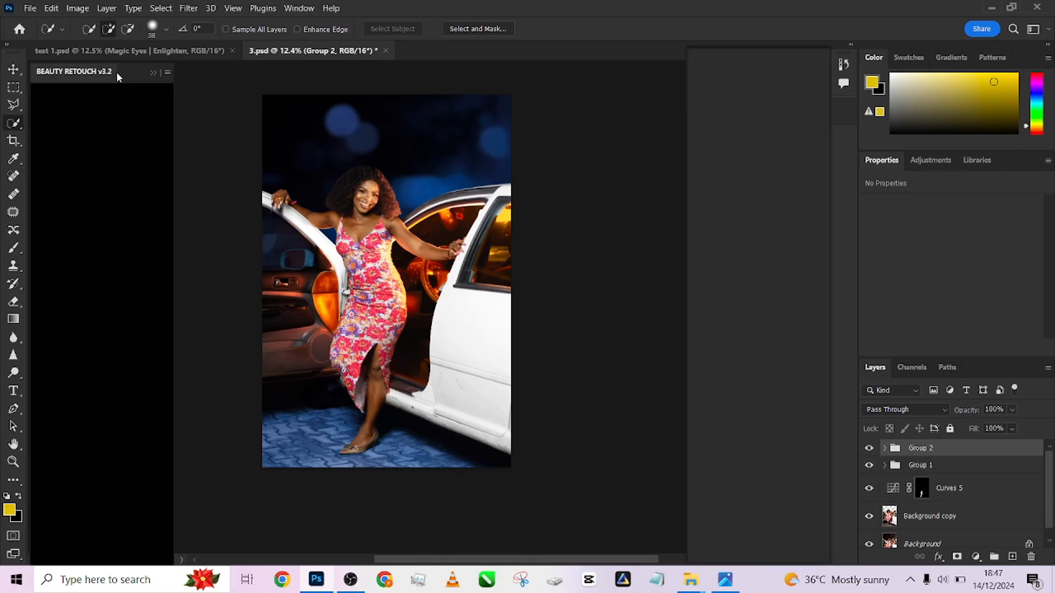
Run the Magic Smile retouch above Group 2 to add a masked teeth-brightening group.
scroll(539, 320, "up", 5)
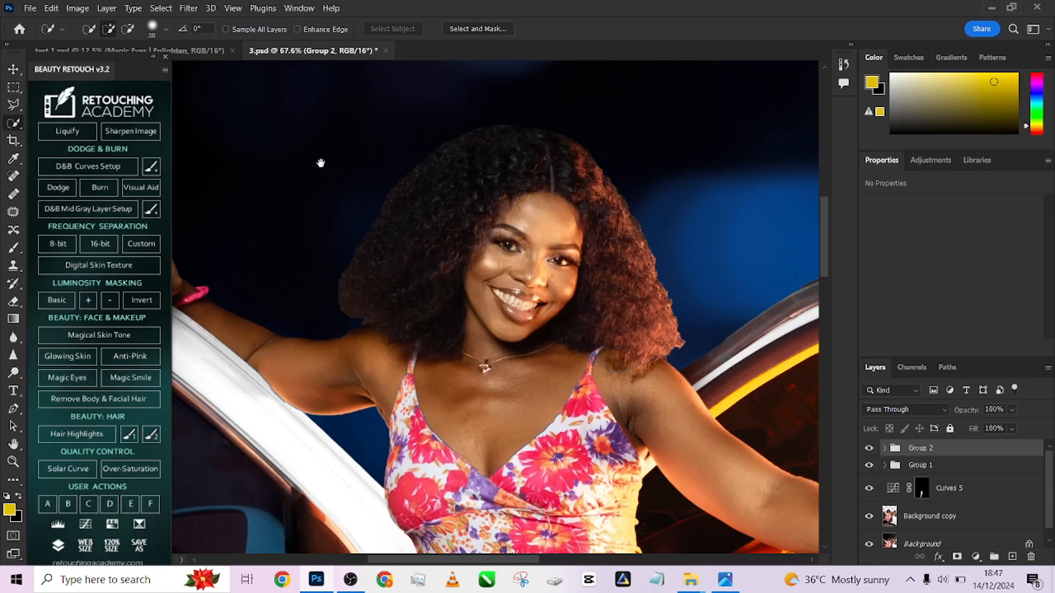
left_click_drag(371, 199, 344, 193)
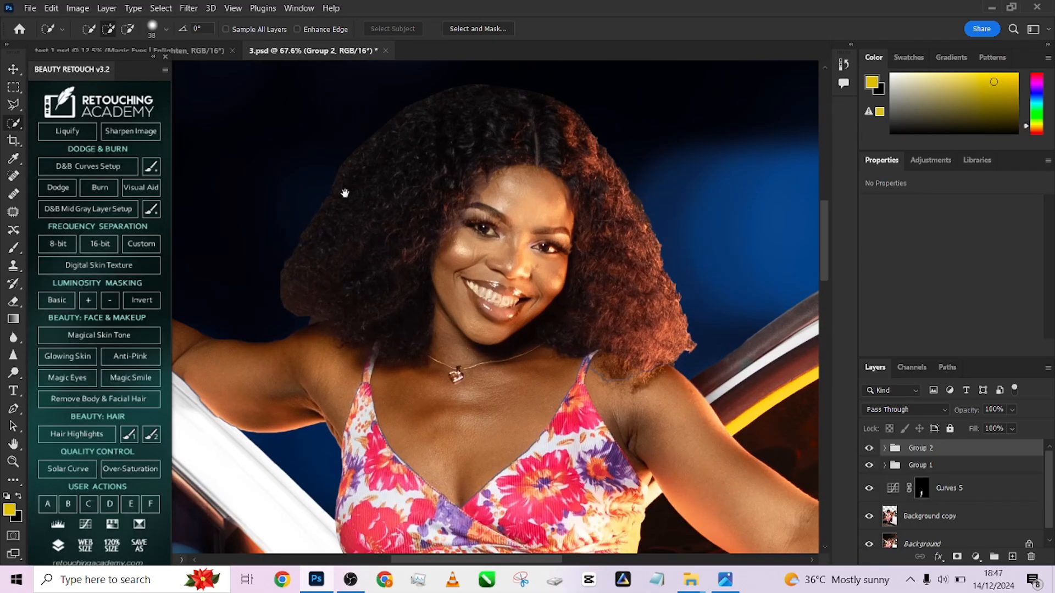
left_click_drag(699, 484, 383, 216)
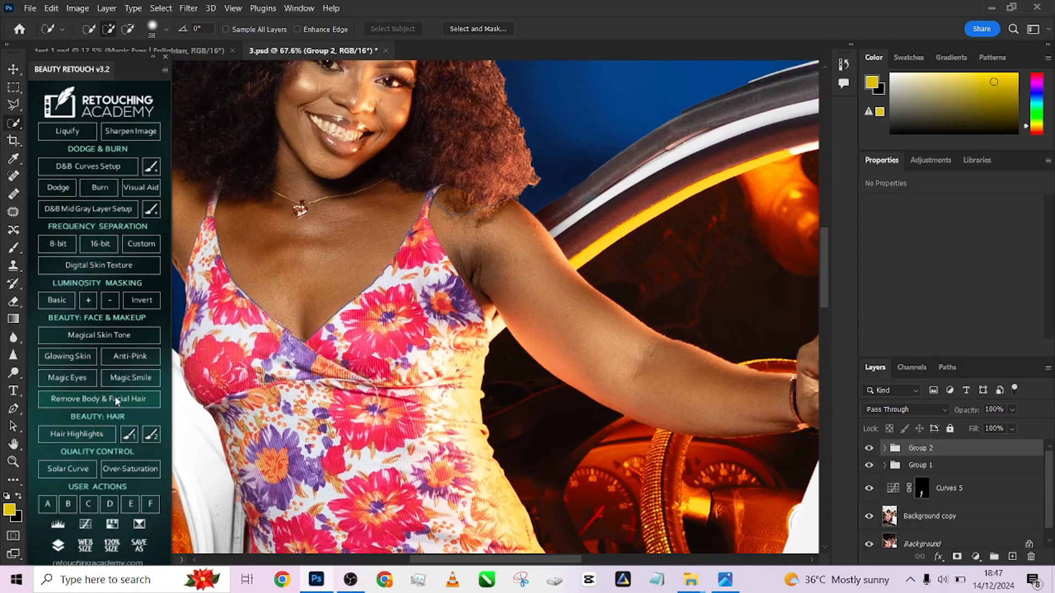
left_click(131, 377)
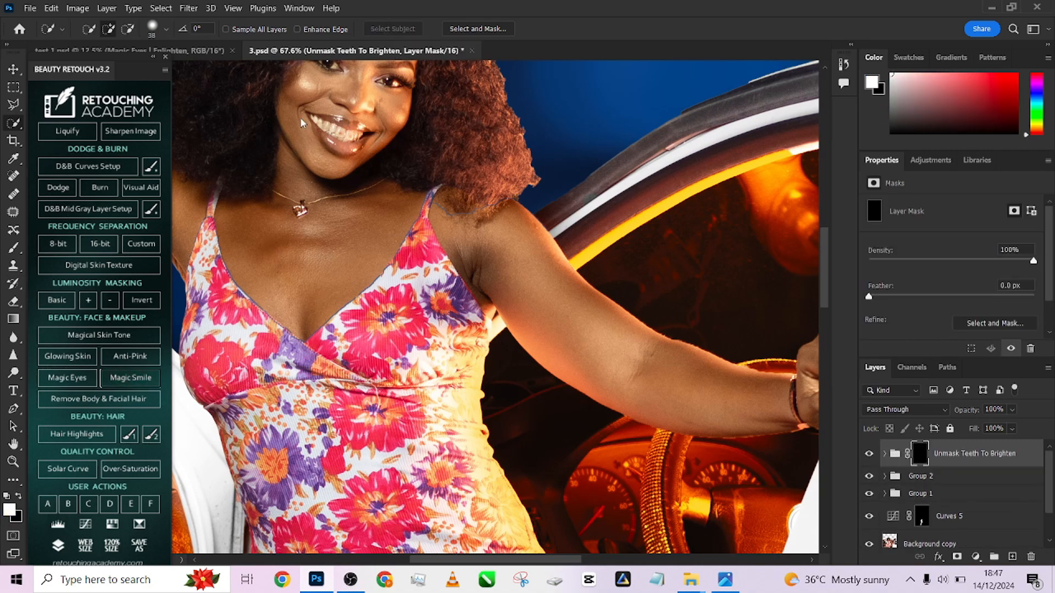
Paint white over the woman's teeth on the Unmask Teeth To Brighten mask with a 16 px brush at 100% flow.
key("b")
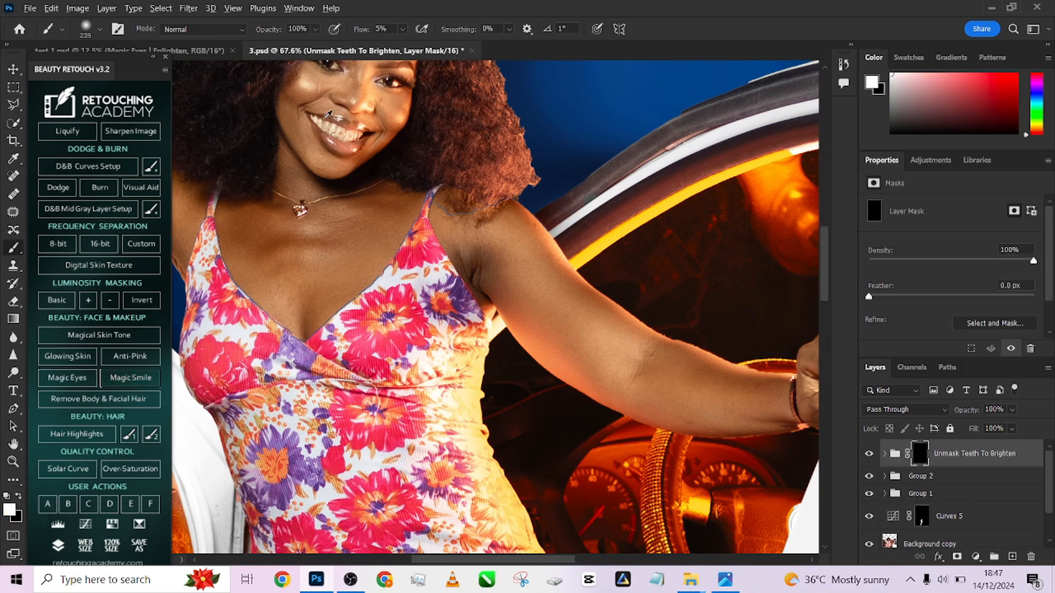
scroll(328, 127, "up", 5)
mouse_move(343, 151)
left_mouse_down()
mouse_move(418, 241)
mouse_move(465, 360)
mouse_move(325, 338)
mouse_move(334, 341)
left_mouse_up()
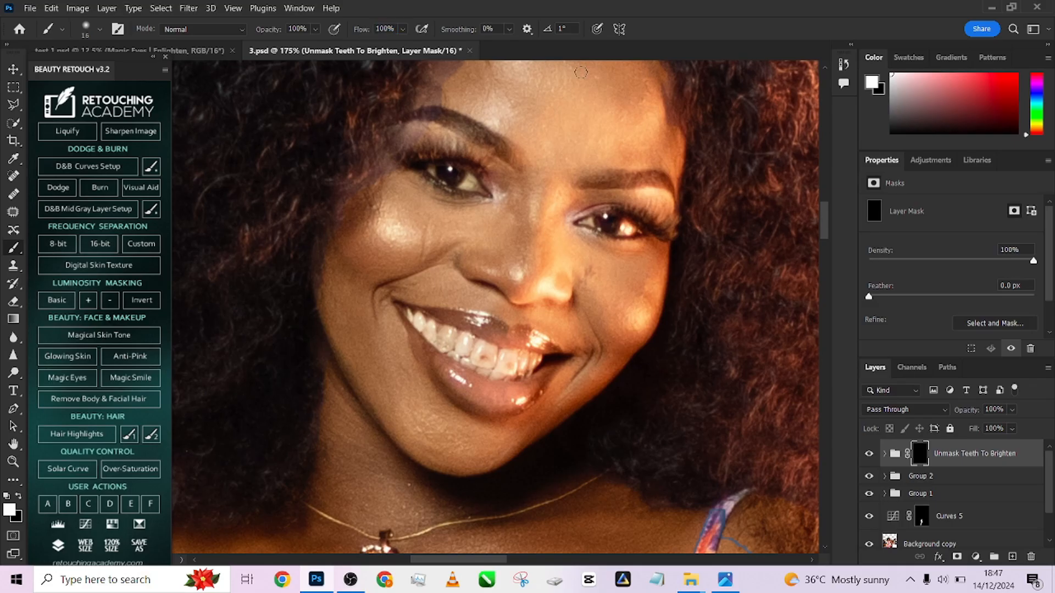
left_click_drag(423, 324, 494, 353)
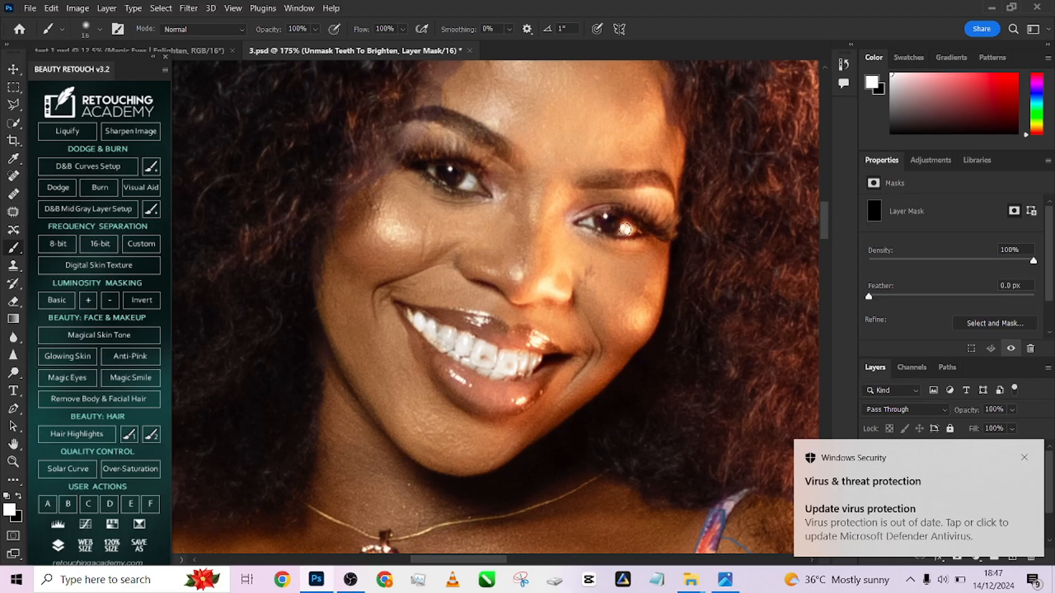
scroll(544, 211, "down", 10)
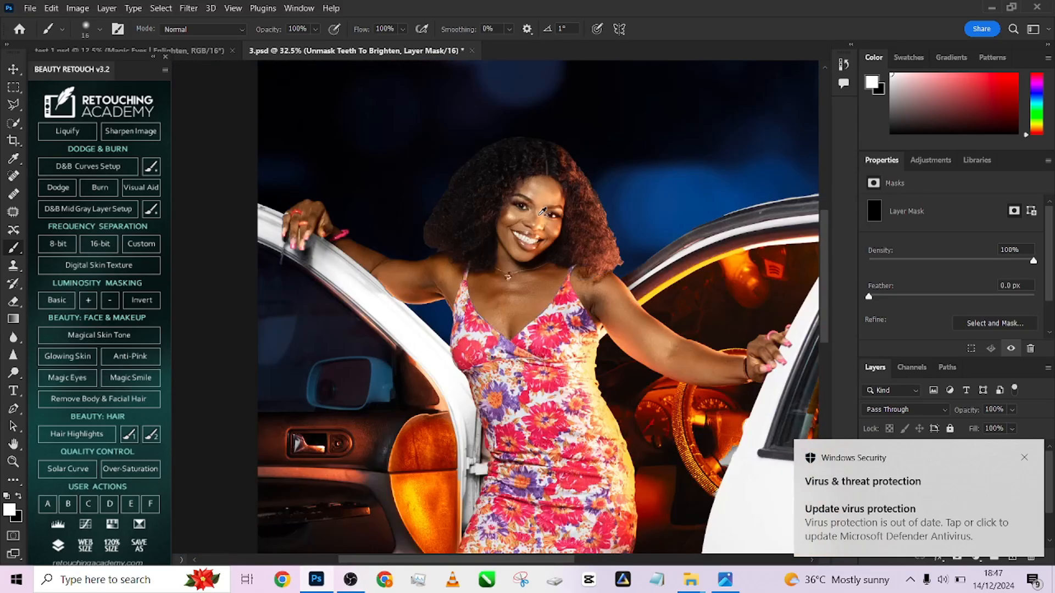
scroll(505, 256, "down", 1)
scroll(529, 288, "up", 2)
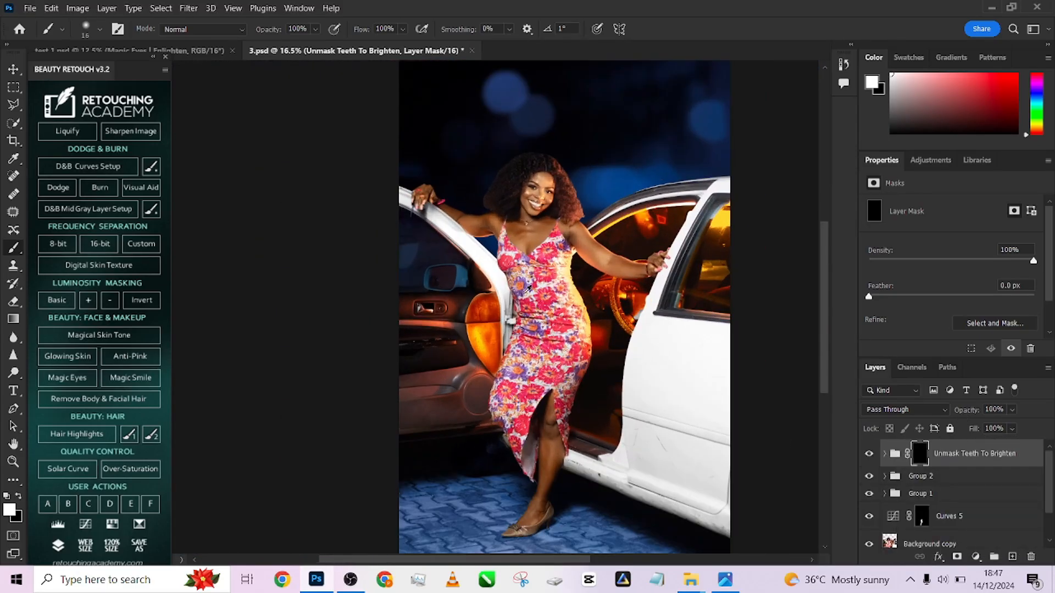
Stamp all visible layers into a new layer above the Unmask Teeth To Brighten group and open it in Liquify.
scroll(561, 347, "down", 1)
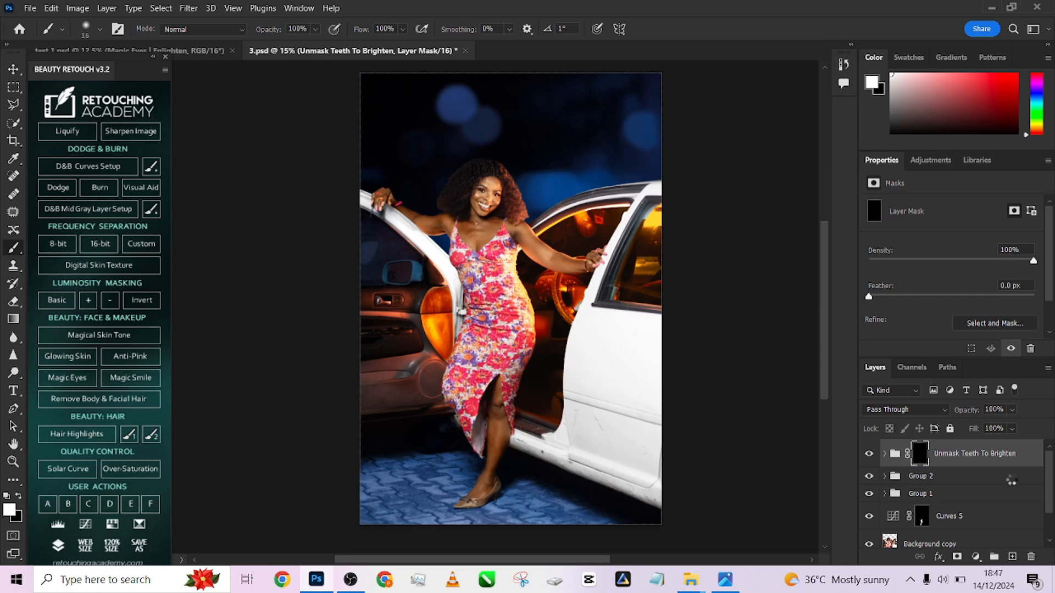
key("ctrl+alt+shift+e")
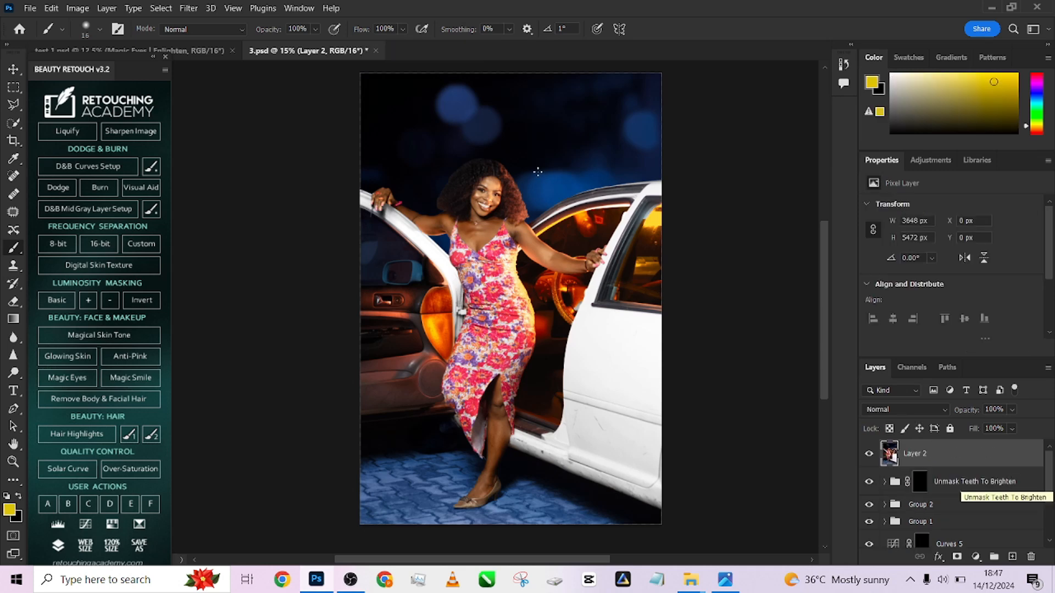
left_click(188, 9)
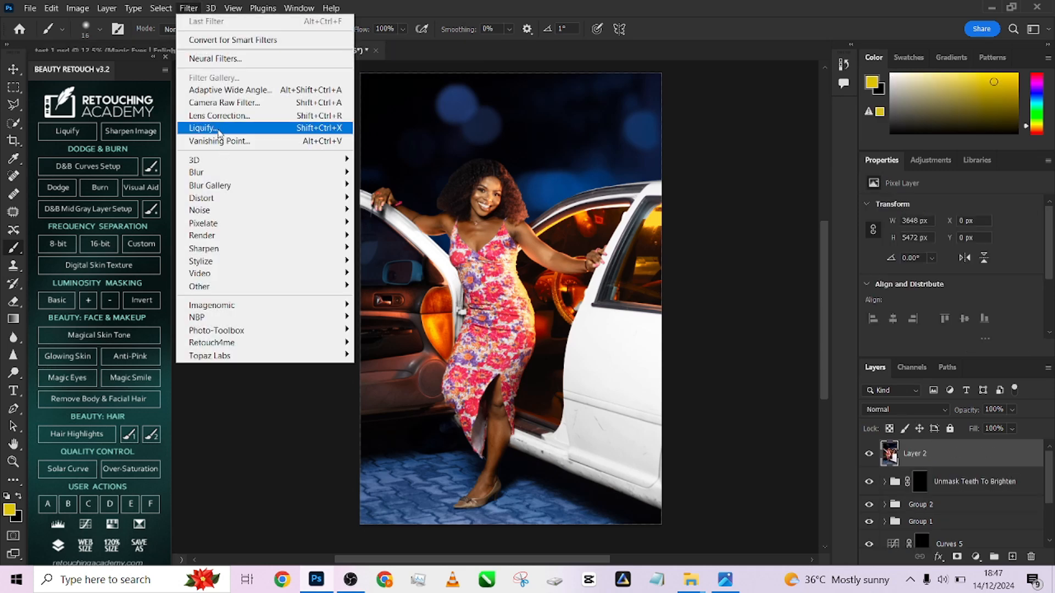
left_click(218, 128)
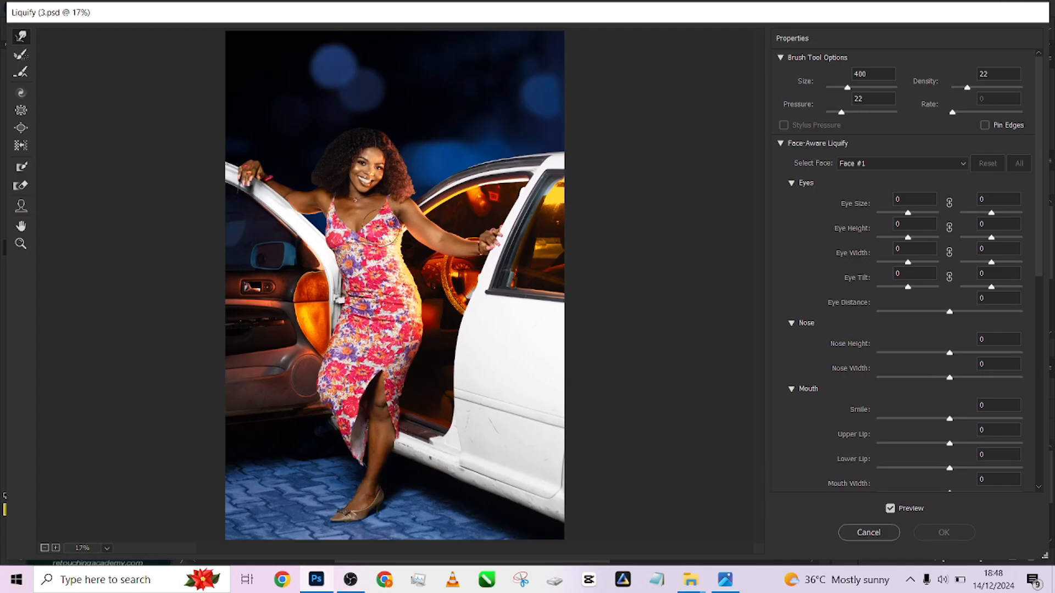
Freeze the woman's head, chest, steering-wheel-side arm, dress centre and the nearby car interior with a size 300 Freeze Mask brush.
left_click(22, 166)
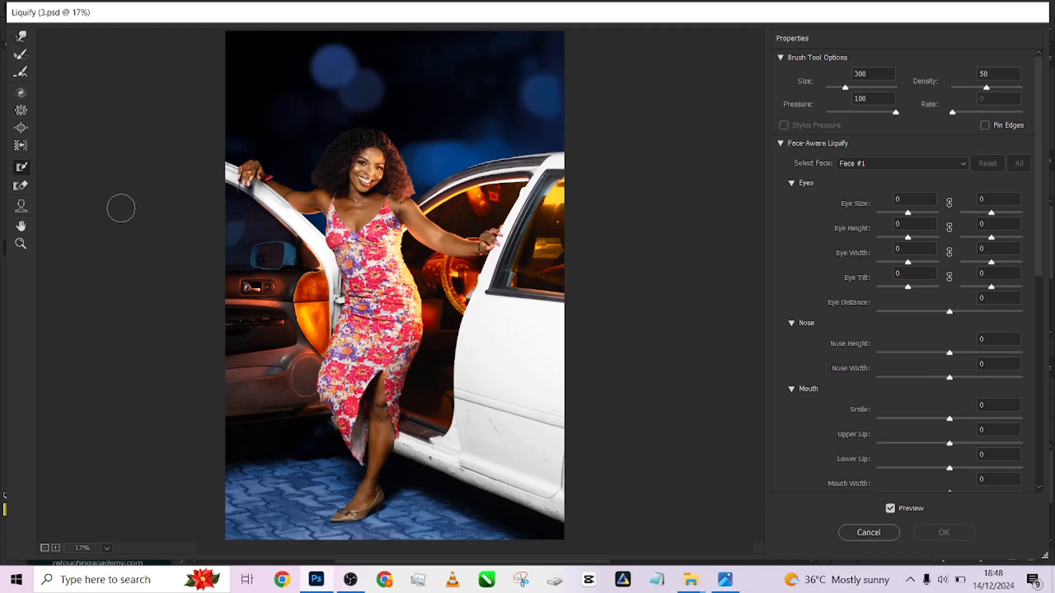
scroll(420, 327, "up", 4)
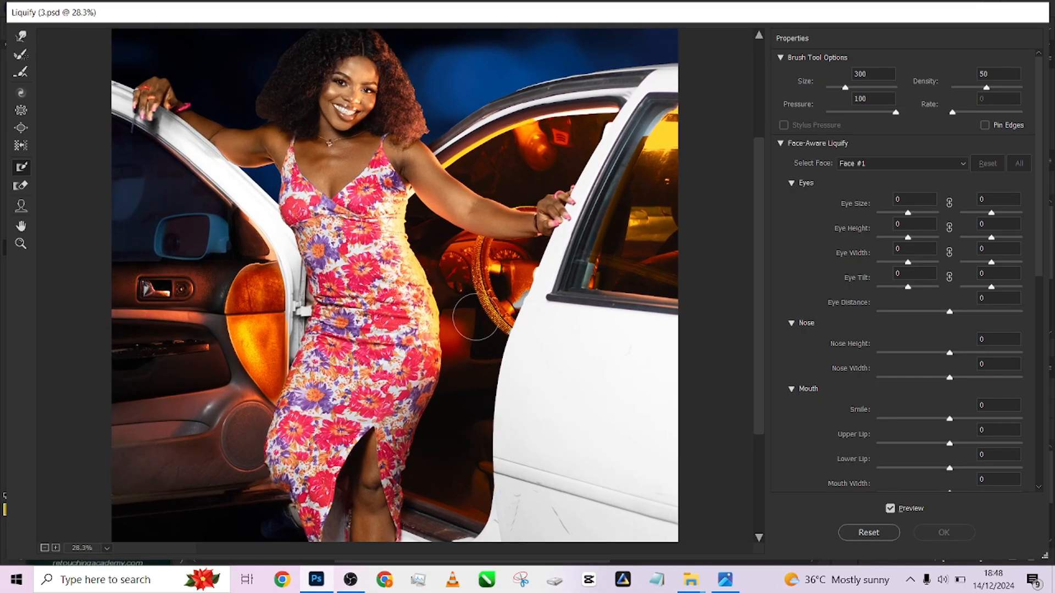
mouse_move(424, 184)
left_mouse_down()
mouse_move(553, 229)
mouse_move(459, 179)
mouse_move(509, 216)
mouse_move(513, 245)
mouse_move(493, 259)
mouse_move(512, 323)
mouse_move(498, 330)
mouse_move(465, 261)
mouse_move(475, 252)
mouse_move(505, 278)
mouse_move(434, 226)
mouse_move(450, 205)
mouse_move(500, 314)
mouse_move(502, 369)
mouse_move(499, 348)
mouse_move(482, 421)
mouse_move(447, 480)
mouse_move(419, 506)
mouse_move(375, 516)
mouse_move(334, 180)
mouse_move(345, 155)
mouse_move(346, 174)
mouse_move(367, 118)
mouse_move(373, 130)
mouse_move(461, 140)
mouse_move(437, 151)
mouse_move(379, 62)
mouse_move(269, 63)
mouse_move(266, 91)
mouse_move(385, 59)
mouse_move(349, 77)
mouse_move(316, 131)
mouse_move(304, 106)
mouse_move(336, 178)
left_mouse_up()
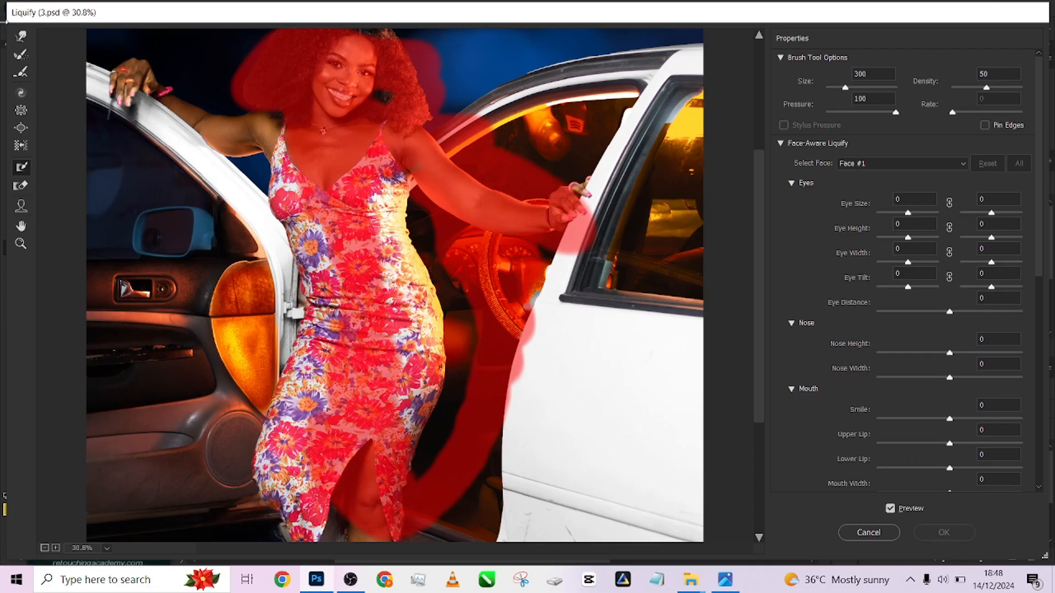
Reshape the dress's hip edge on the steering wheel side using the Forward Warp tool at size 300 and pressure 22.
left_click(21, 36)
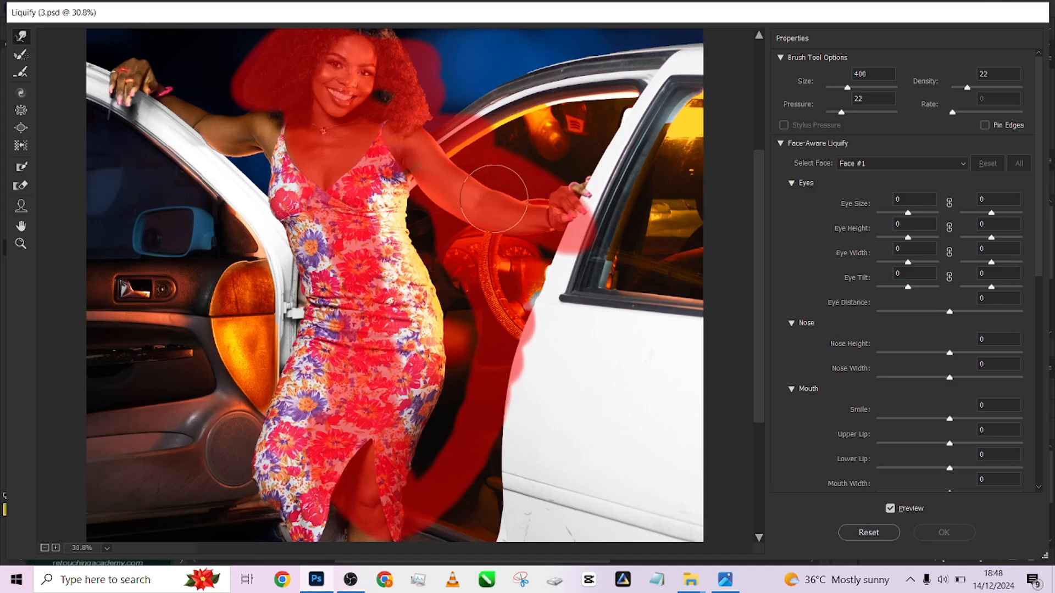
mouse_move(493, 199)
left_mouse_down()
mouse_move(484, 200)
mouse_move(498, 266)
left_mouse_up()
scroll(455, 309, "up", 1)
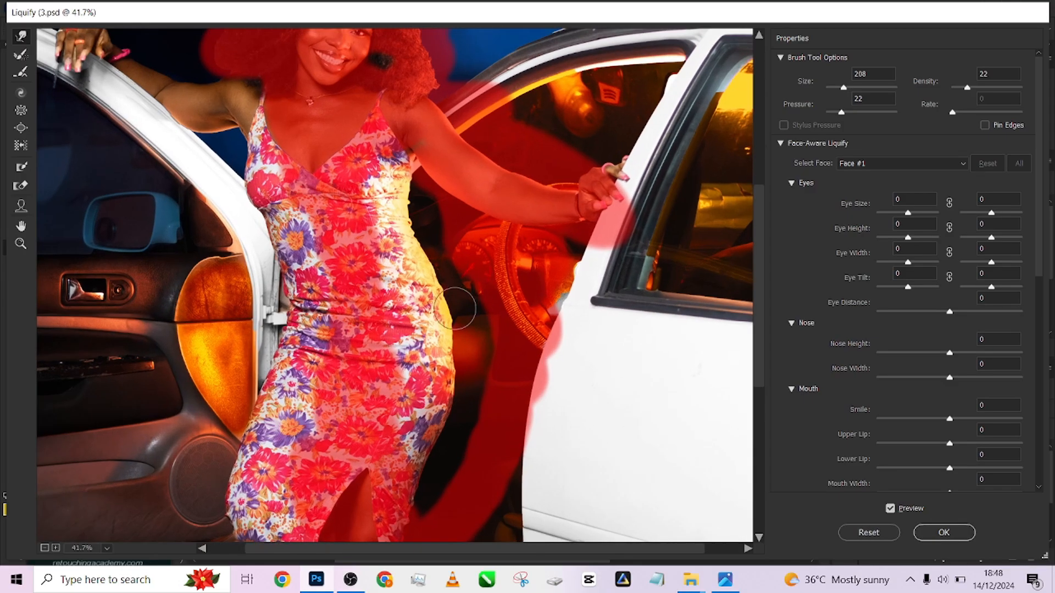
scroll(454, 309, "up", 2)
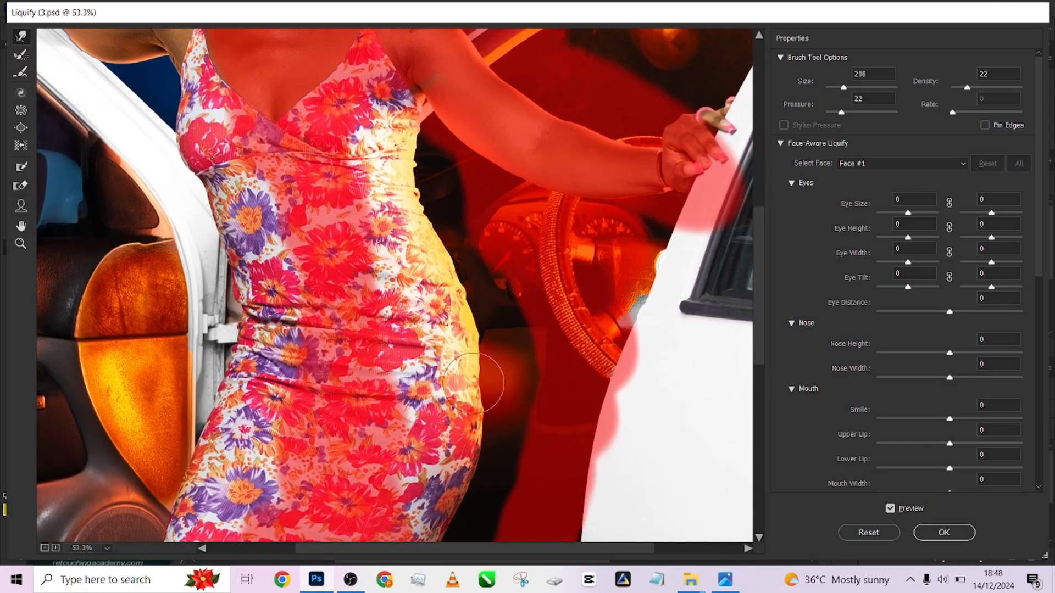
left_click_drag(474, 383, 392, 250)
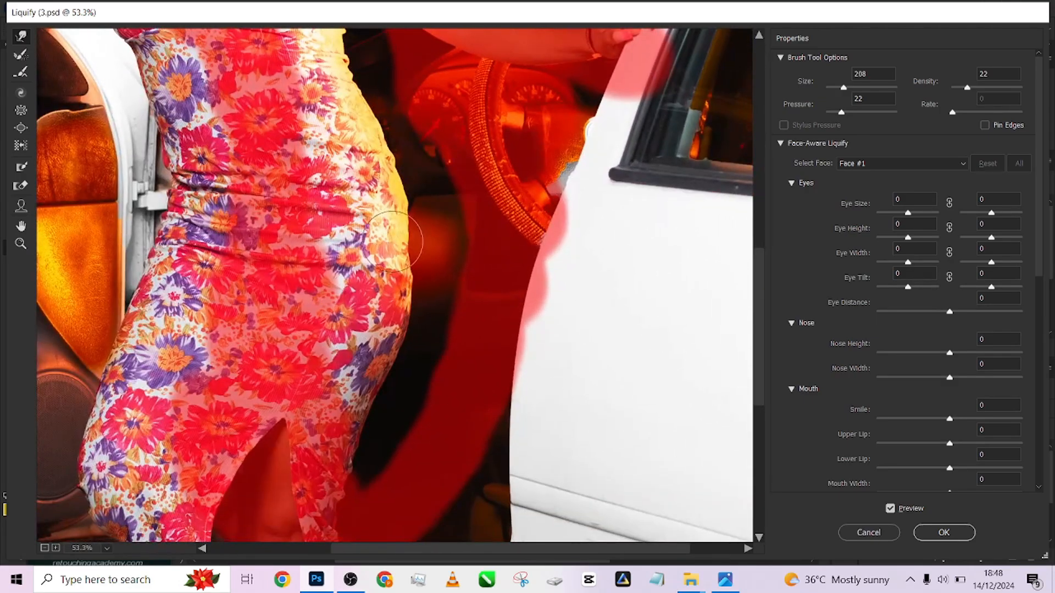
key("bracketright")
key("bracketright")
key("bracketright")
key("bracketright")
key("bracketright")
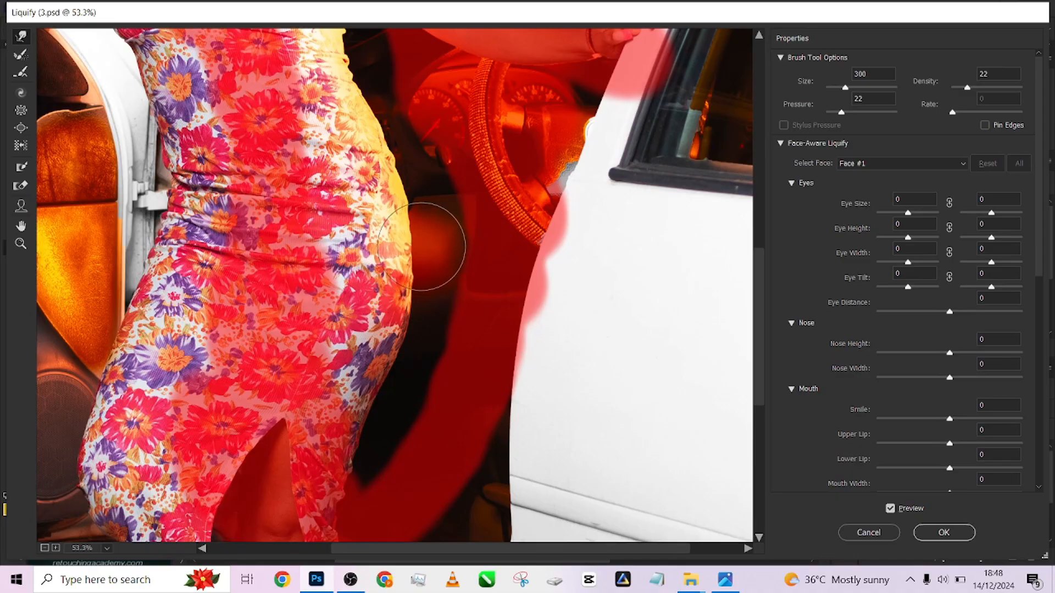
mouse_move(422, 256)
left_mouse_down()
mouse_move(412, 213)
mouse_move(412, 260)
left_mouse_up()
key("ctrl+alt+space")
left_click(413, 260, "alt")
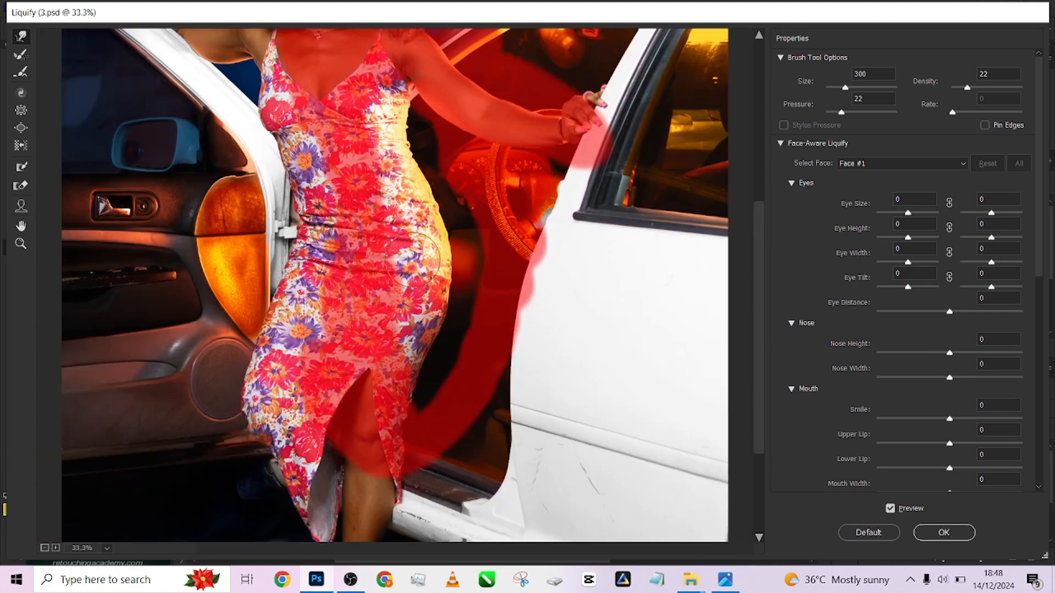
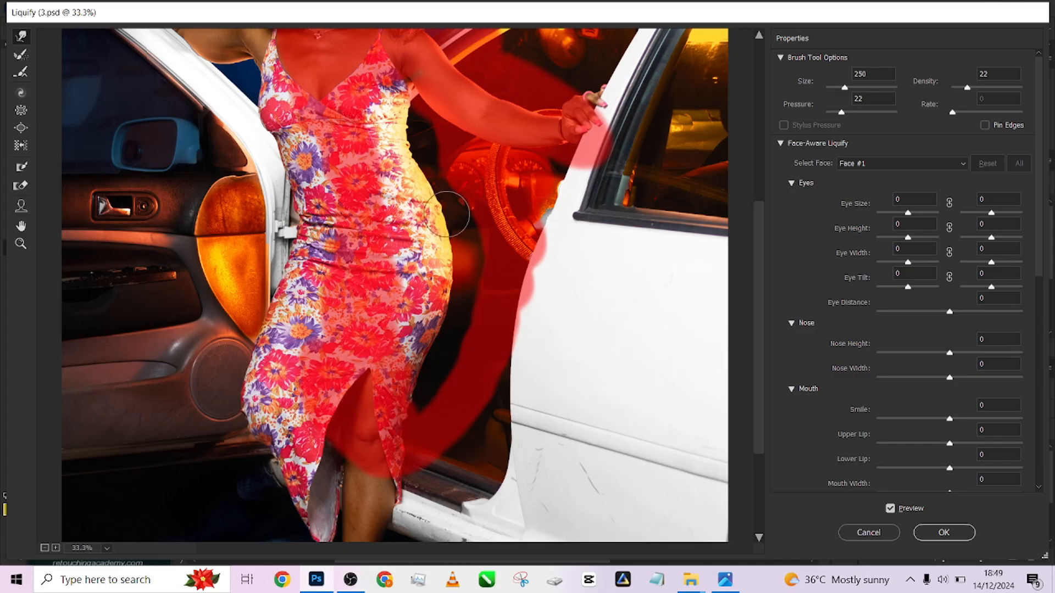
Refine the same hip curve with a size 400 warp brush, apply Liquify, and compare the layer before and after.
key("bracketright")
key("bracketright")
key("bracketright")
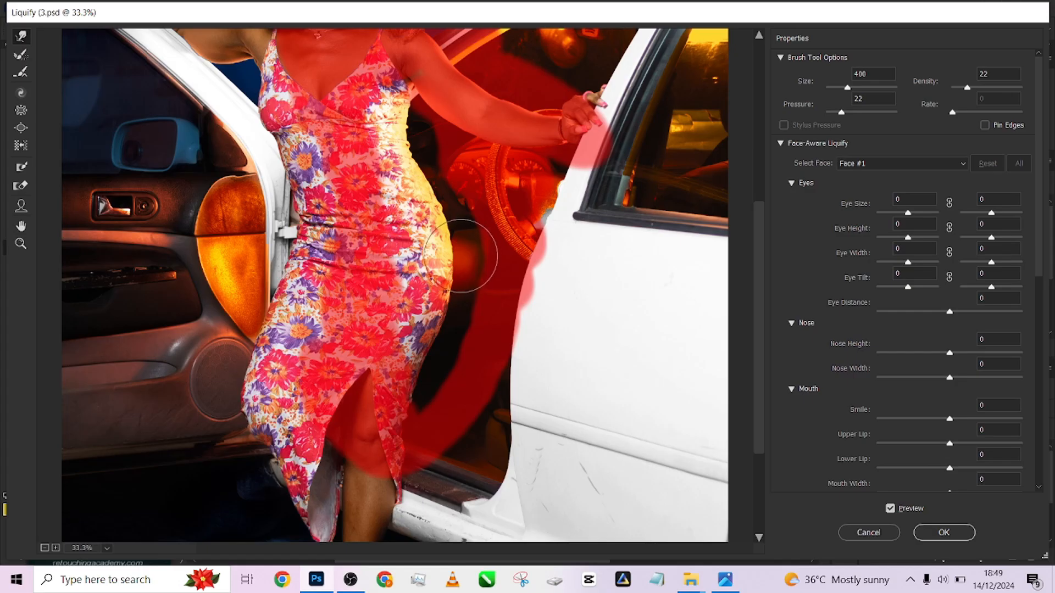
mouse_move(461, 256)
left_mouse_down()
mouse_move(469, 264)
mouse_move(459, 232)
mouse_move(456, 265)
left_mouse_up()
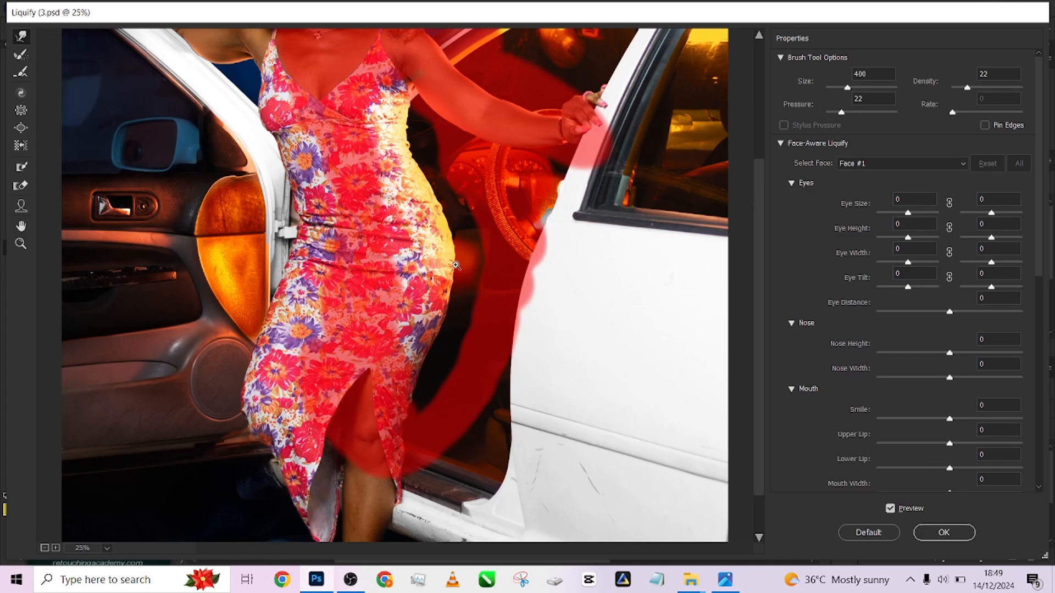
scroll(456, 264, "down", 3)
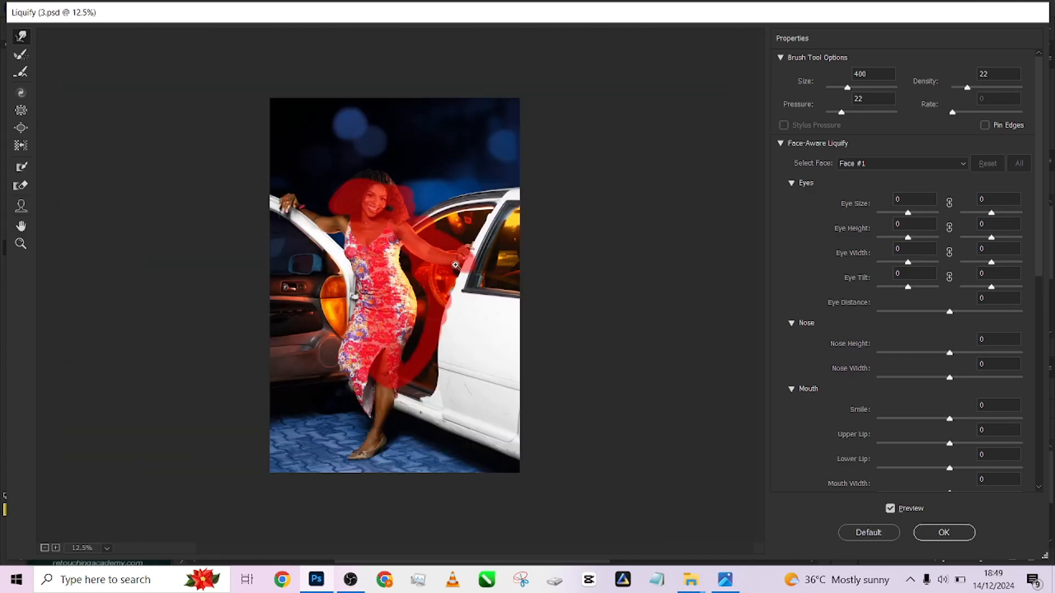
scroll(456, 266, "up", 2)
scroll(446, 293, "down", 1)
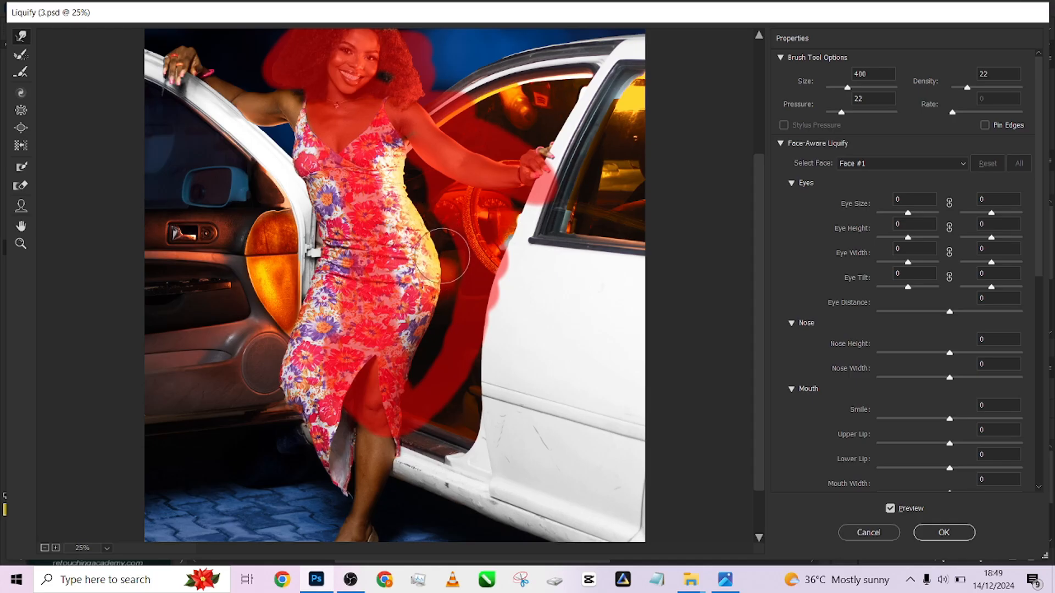
left_click(932, 532)
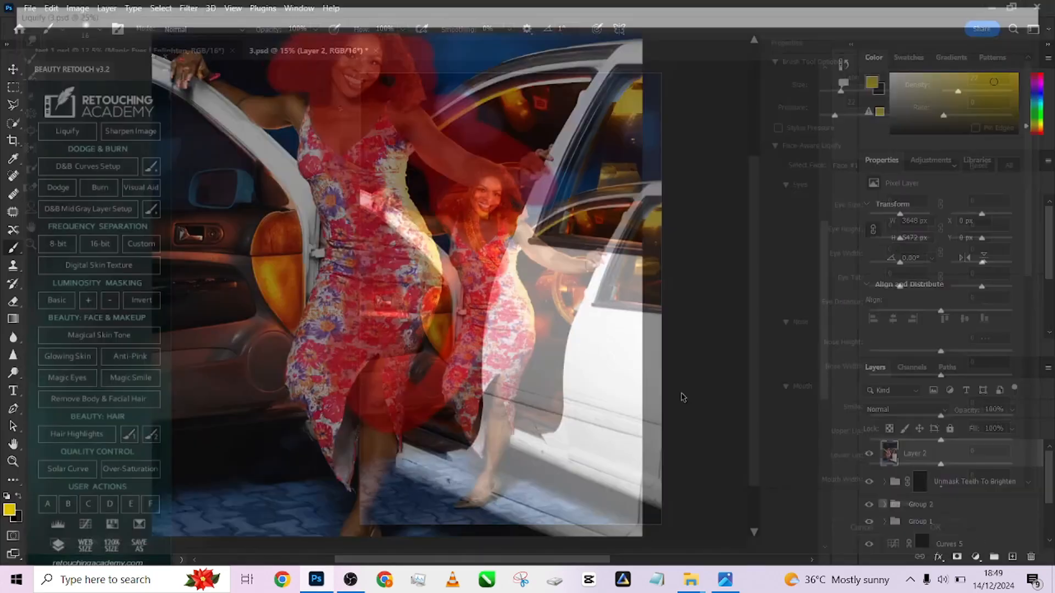
left_click(868, 454)
left_click(868, 454)
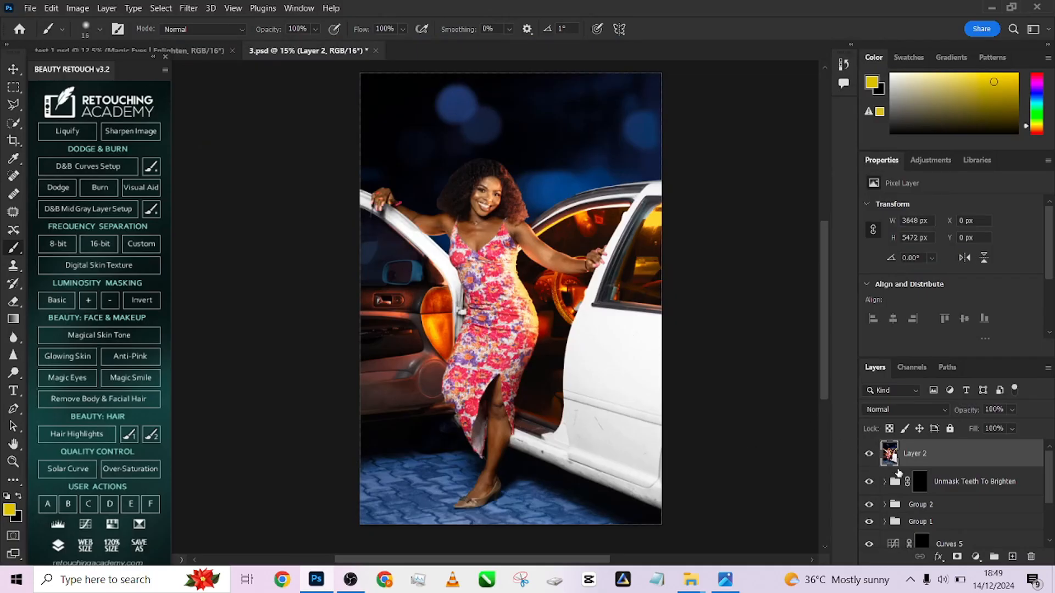
left_click_drag(898, 473, 897, 466)
Stamp the visible result into another new layer and open it in the Camera Raw Filter.
key("ctrl+shift+alt+e")
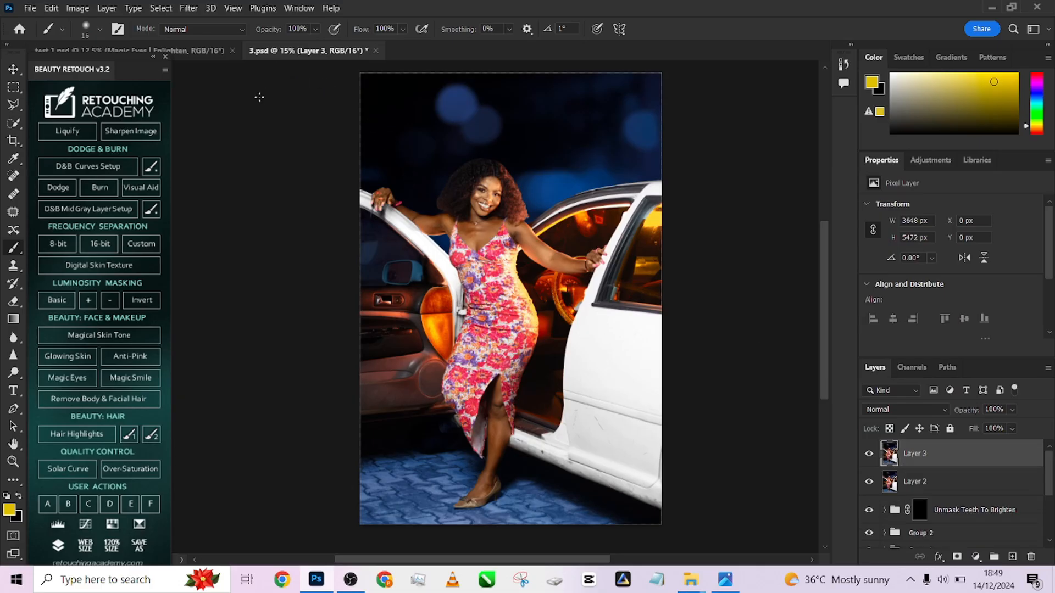
left_click(189, 9)
left_click(220, 102)
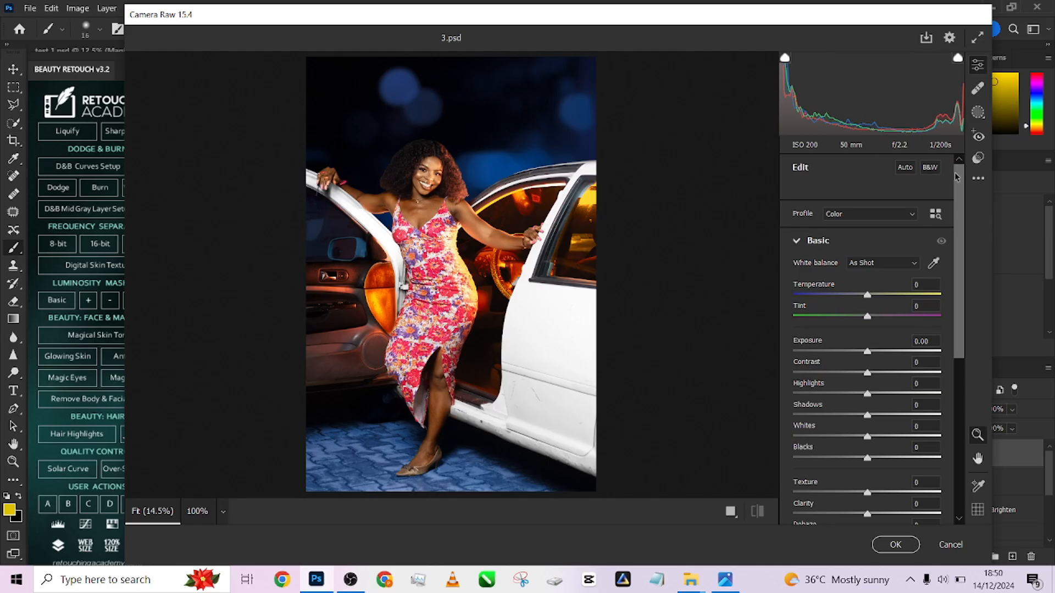
Load the Untitled Camera Raw settings from New folder (4) in Pictures and apply the filter to the stamped layer.
left_click(977, 181)
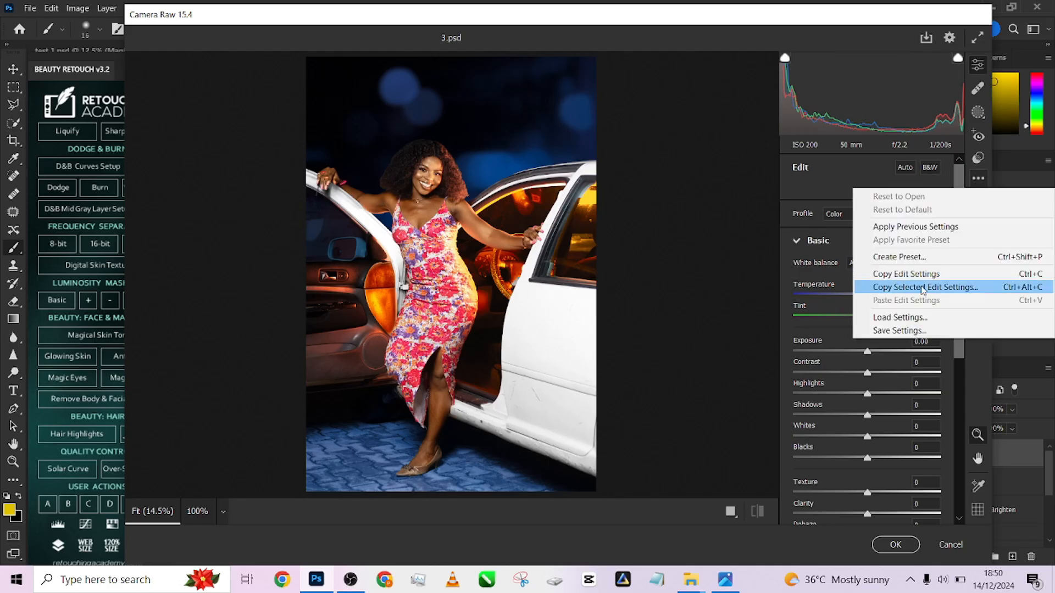
left_click(917, 318)
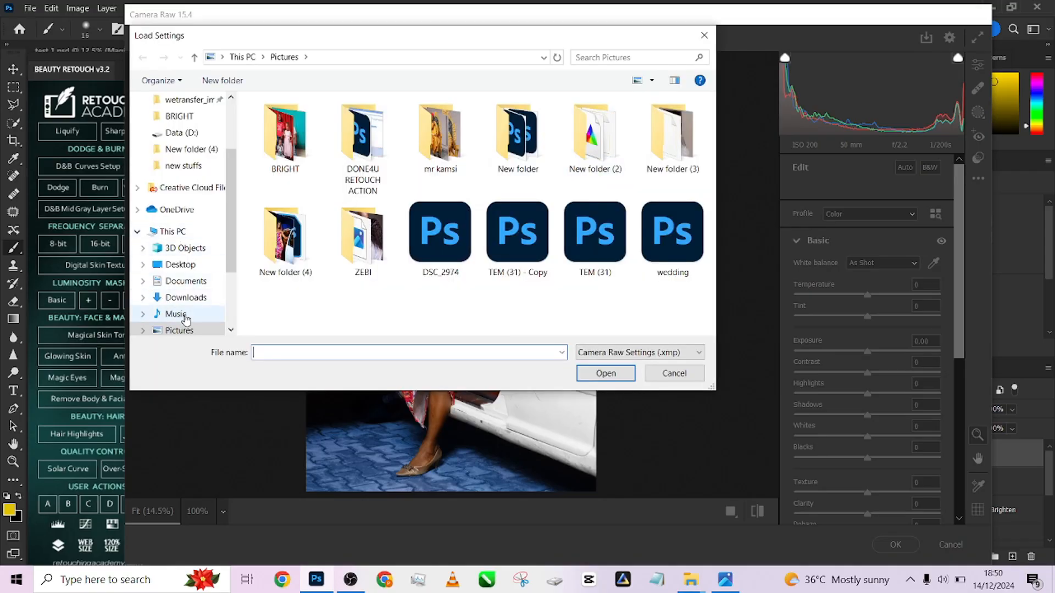
double_click(289, 245)
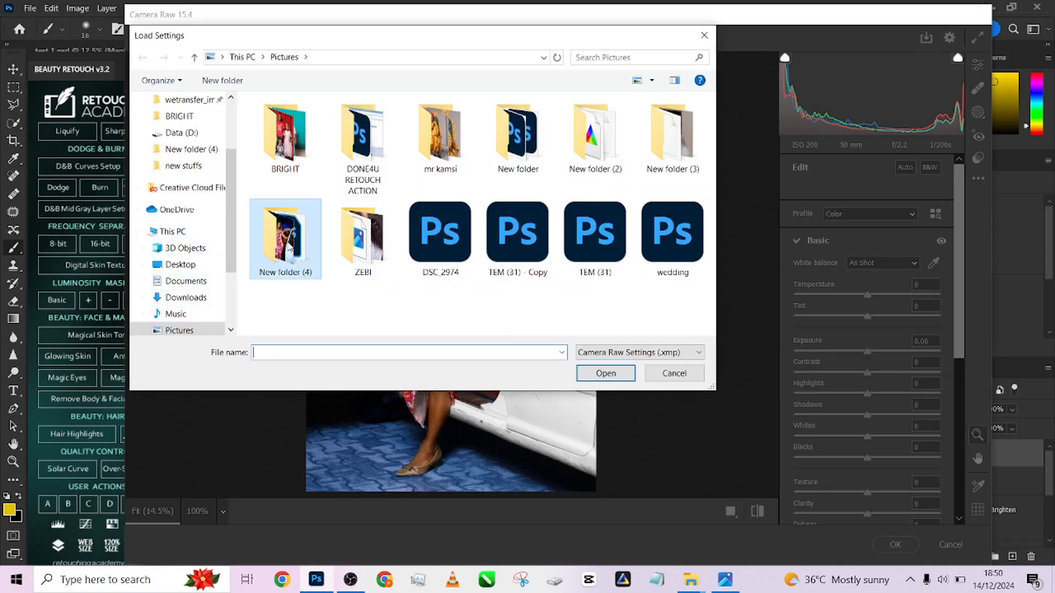
left_click(296, 137)
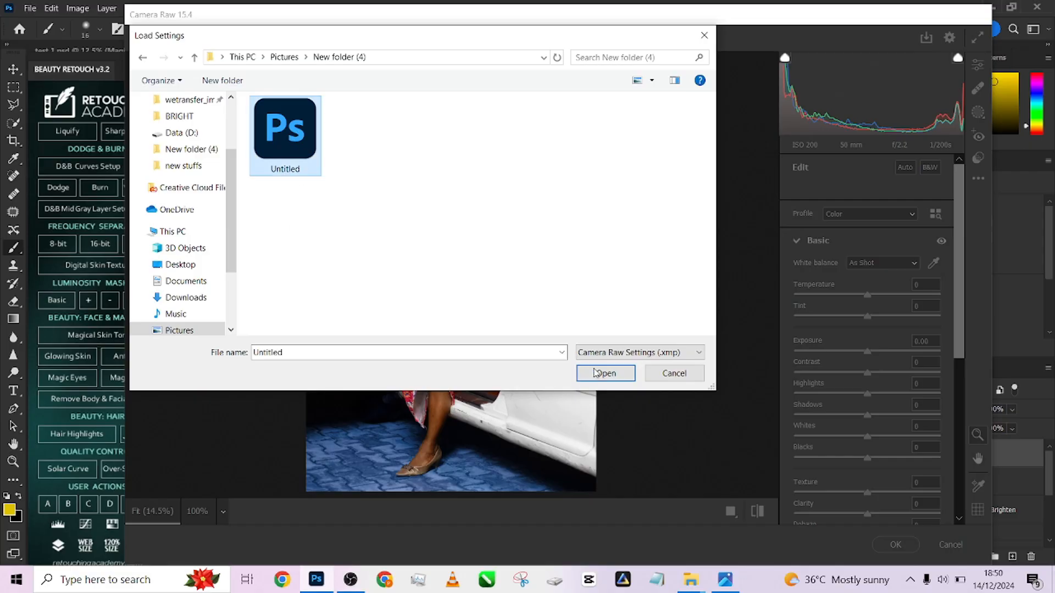
left_click(599, 373)
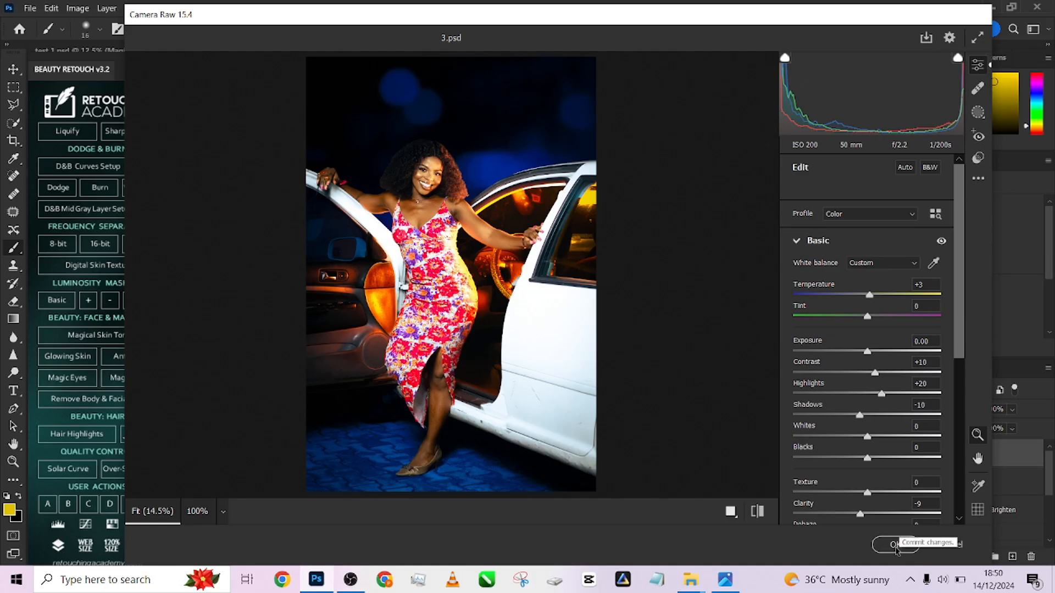
left_click(895, 545)
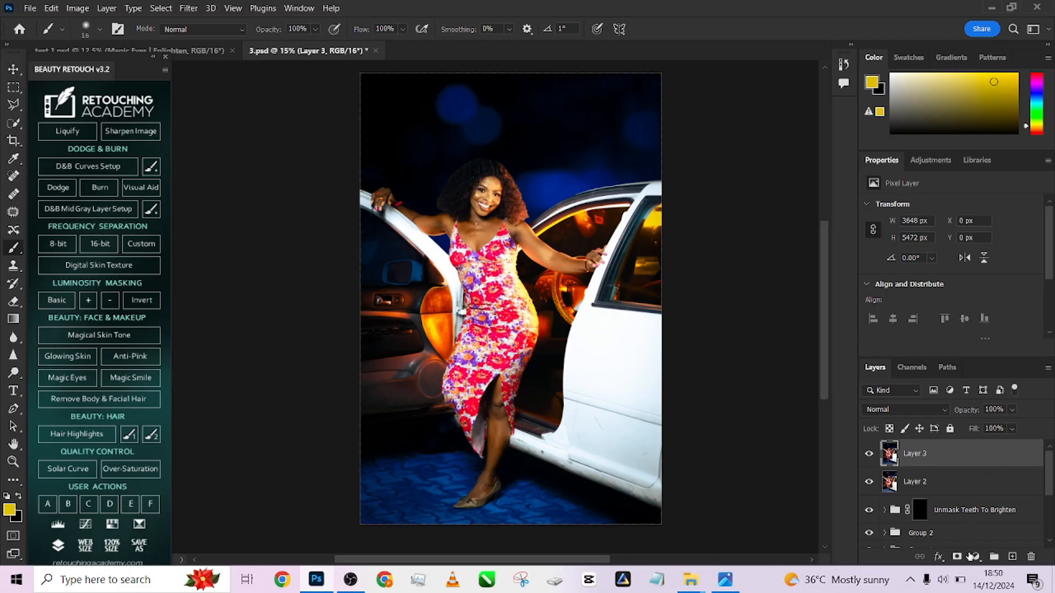
Add a Curves adjustment above Layer 3, raise the RGB curve to brighten, and invert its mask to black.
left_click(972, 556)
left_click(962, 383)
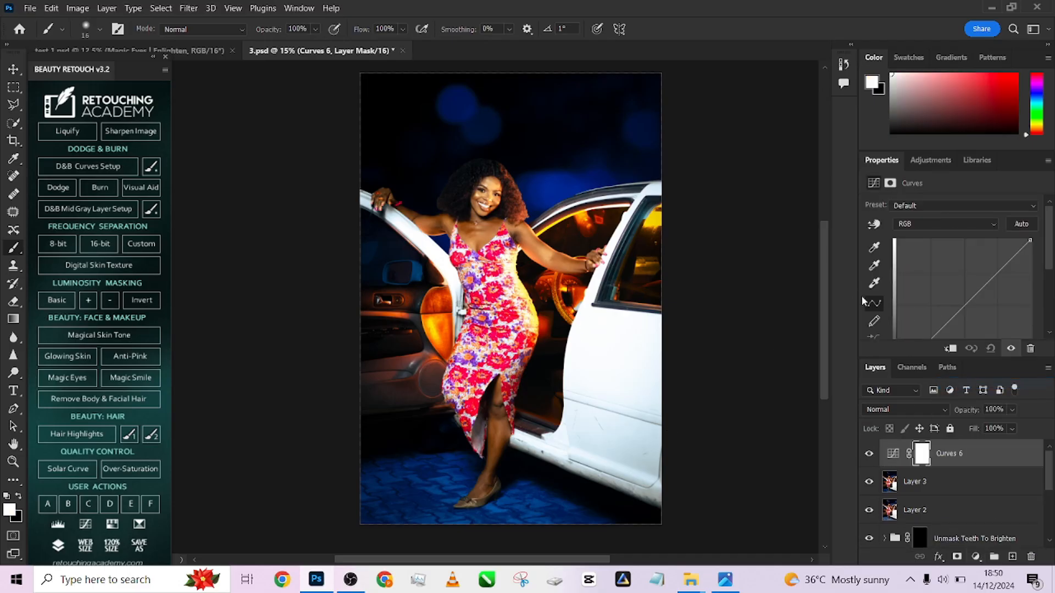
left_click_drag(936, 326, 929, 325)
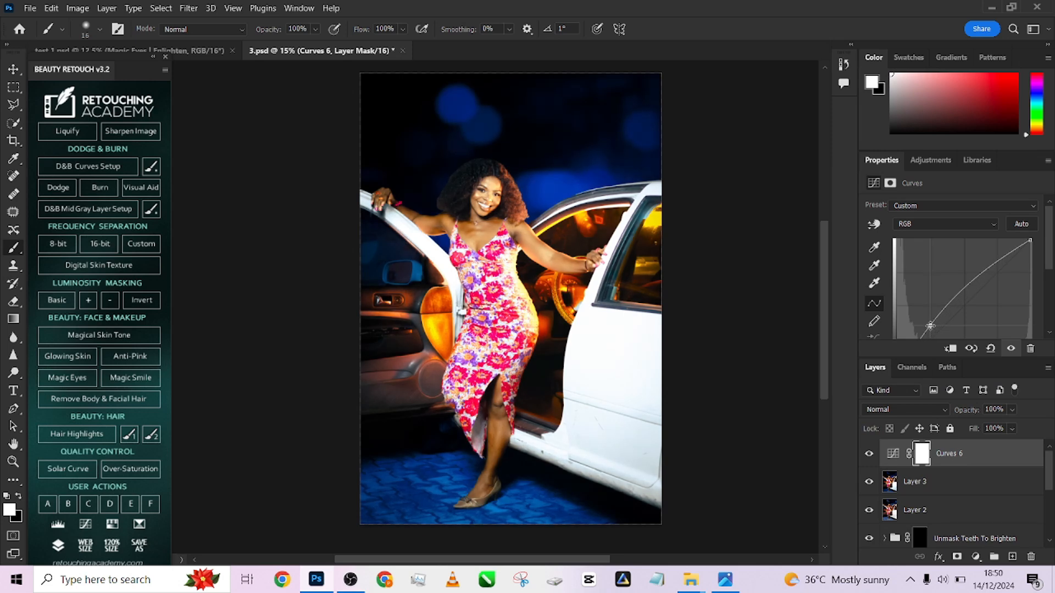
key("ctrl+i")
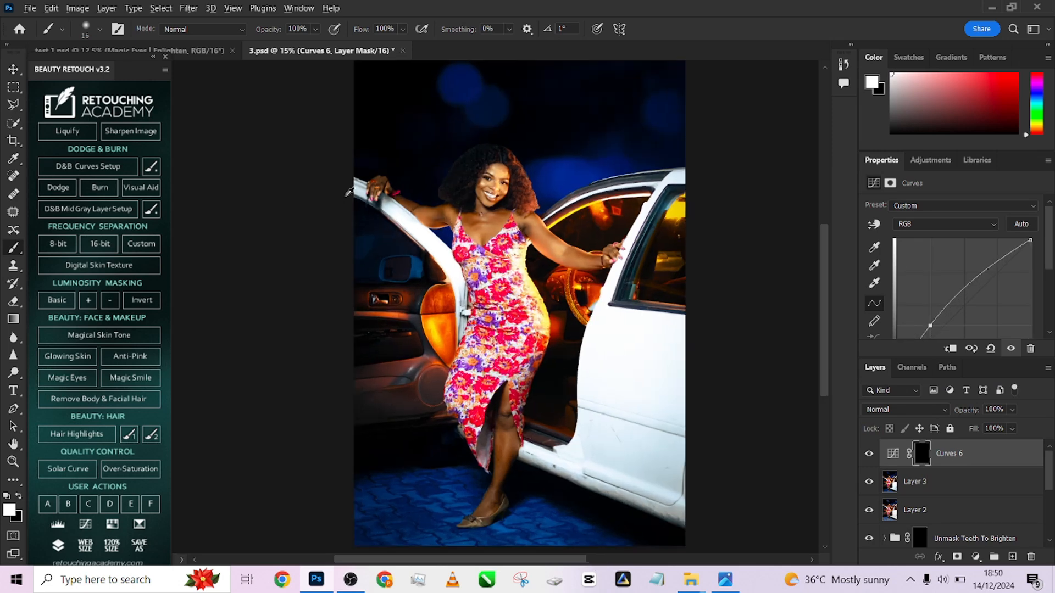
Paint white on the Curves 6 mask over the woman's hand and arm resting on the open door with a 191 px brush.
scroll(401, 258, "up", 5)
left_click_drag(415, 166, 460, 320)
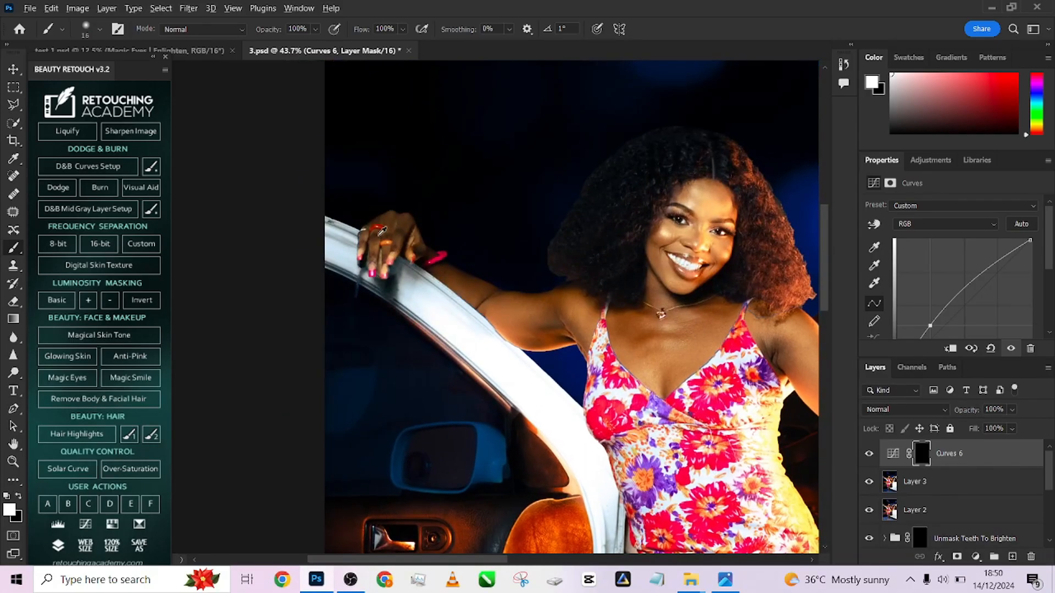
scroll(384, 237, "up", 2)
mouse_move(384, 238)
left_mouse_down()
mouse_move(379, 258)
mouse_move(387, 225)
mouse_move(419, 237)
left_mouse_up()
mouse_move(492, 309)
left_mouse_down()
mouse_move(463, 291)
mouse_move(512, 309)
mouse_move(432, 257)
mouse_move(519, 321)
mouse_move(561, 330)
left_mouse_up()
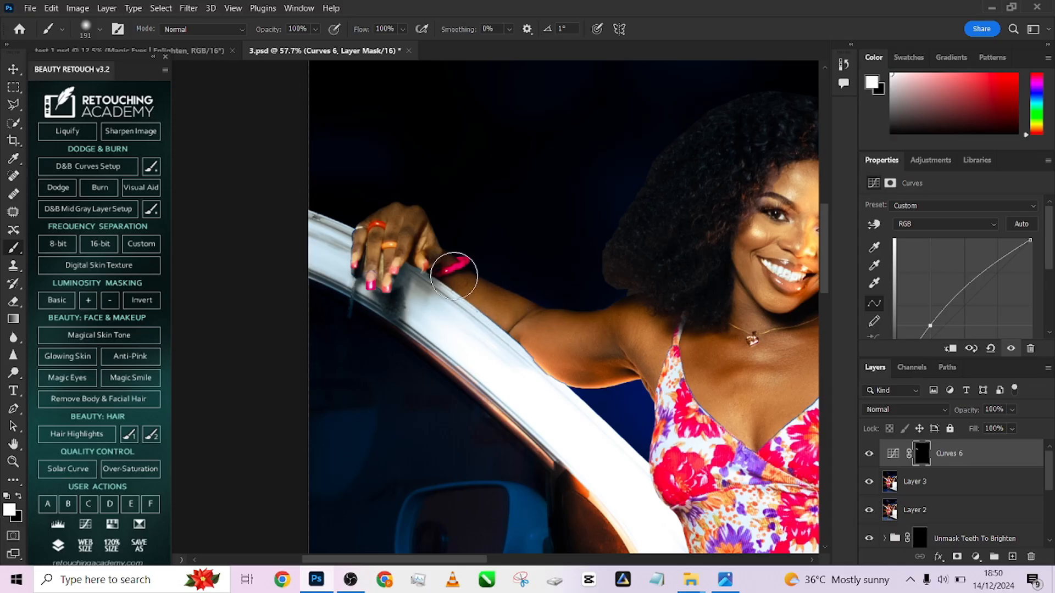
Reduce the brush to 109 px and paint white on the Curves 6 mask over the woman's arm beside the steering wheel.
scroll(416, 264, "down", 5)
scroll(527, 314, "up", 4)
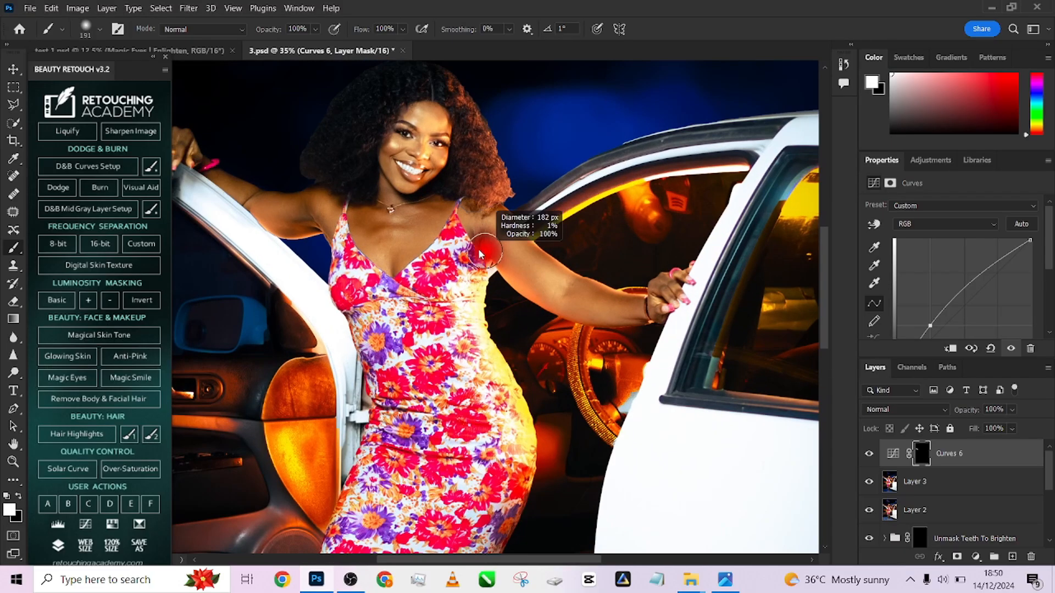
left_click_drag(480, 253, 484, 241)
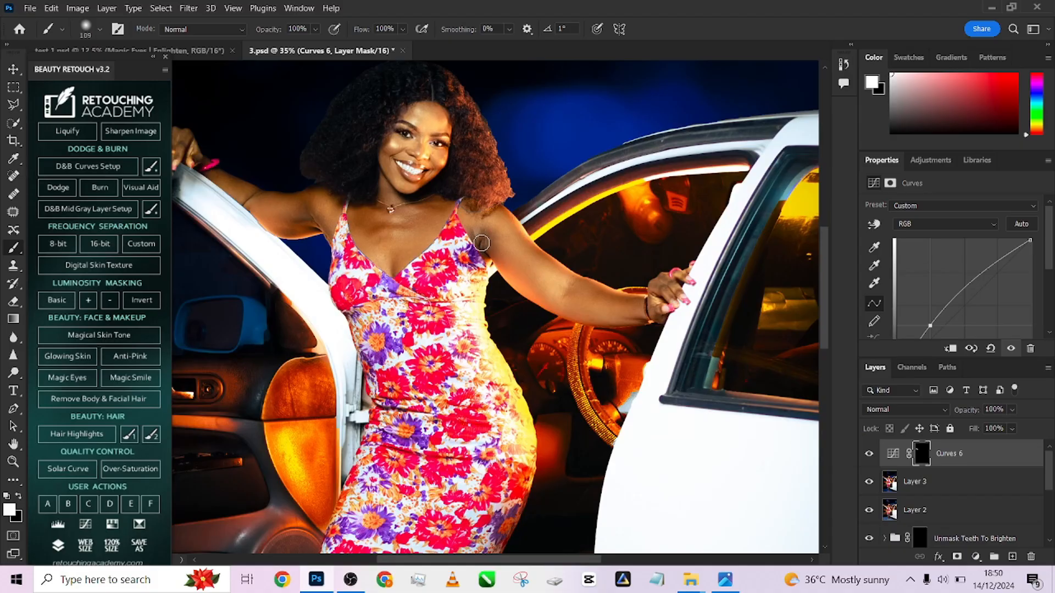
scroll(484, 241, "down", 4)
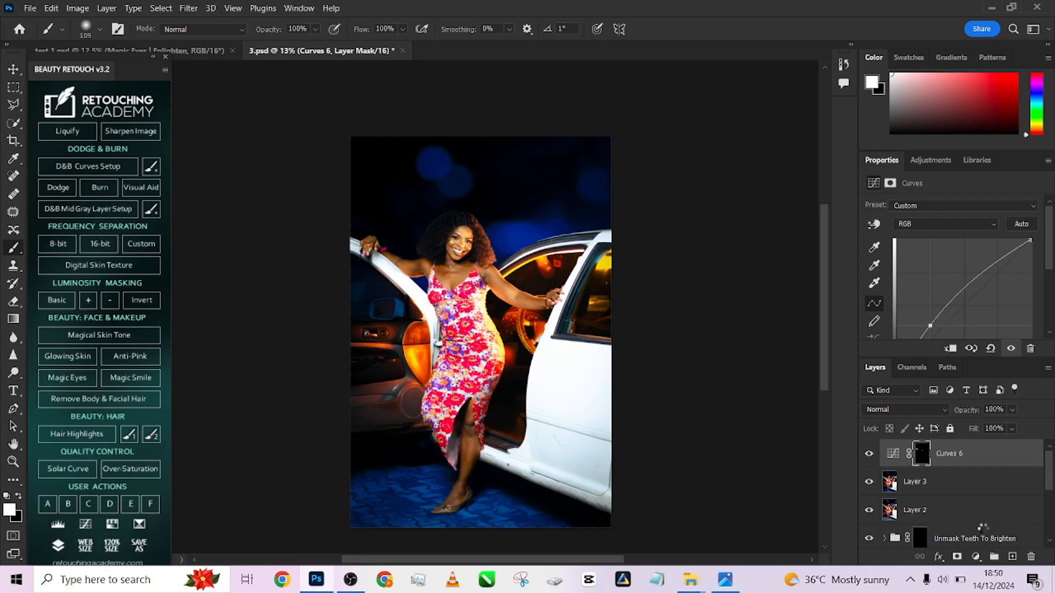
Stamp the visible result into a new layer and run the 8-bit frequency separation with a 3 px Gaussian Blur radius.
key("ctrl+shift+alt+e")
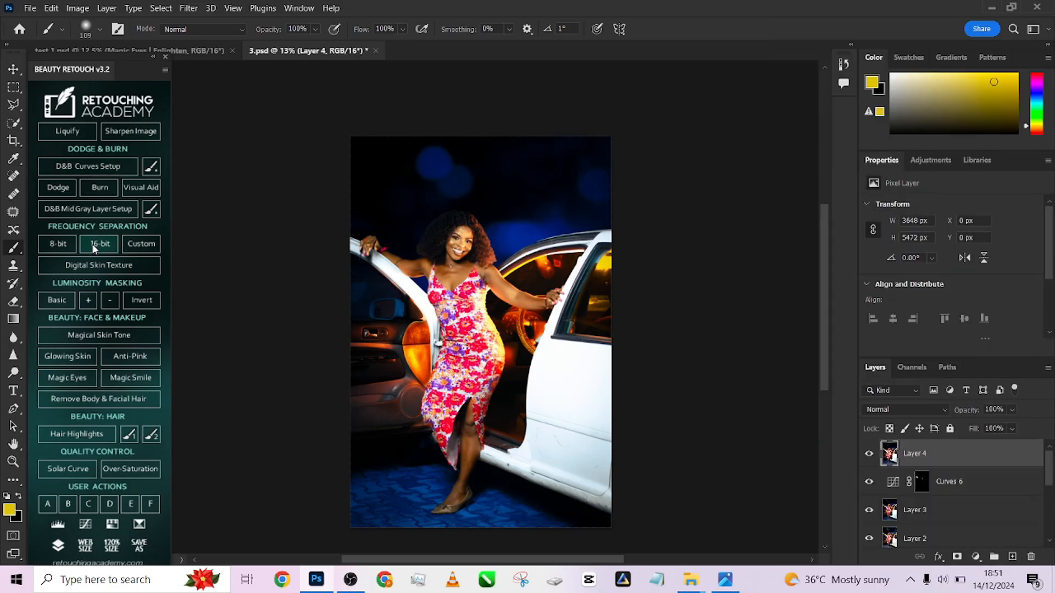
left_click(94, 248)
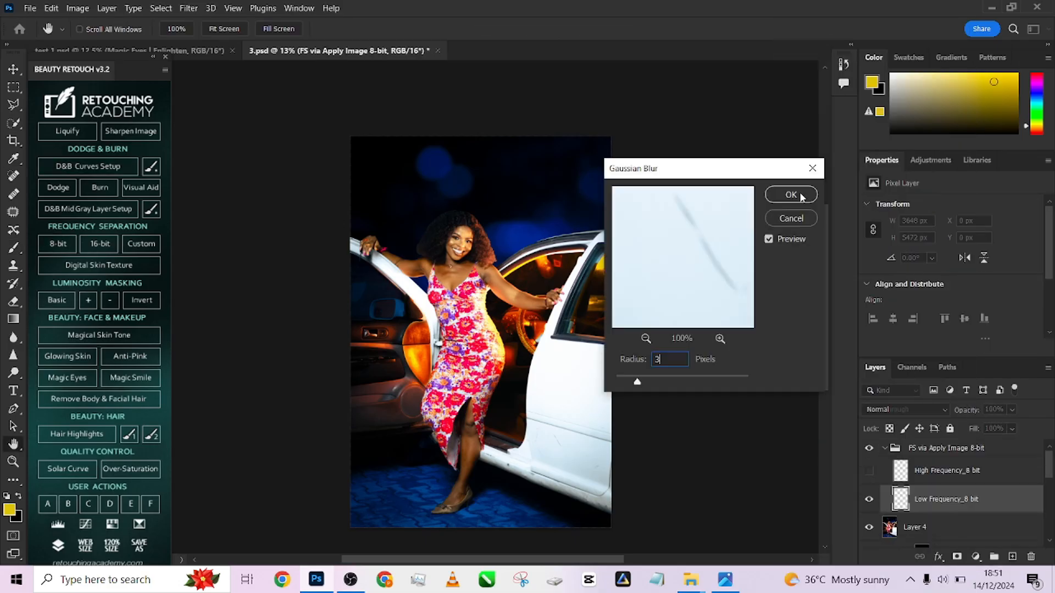
Smooth the skin of the woman's arms and leg on the Low Frequency: Colors & Tones layer with the Mixer Brush.
key("bracketleft")
key("bracketleft")
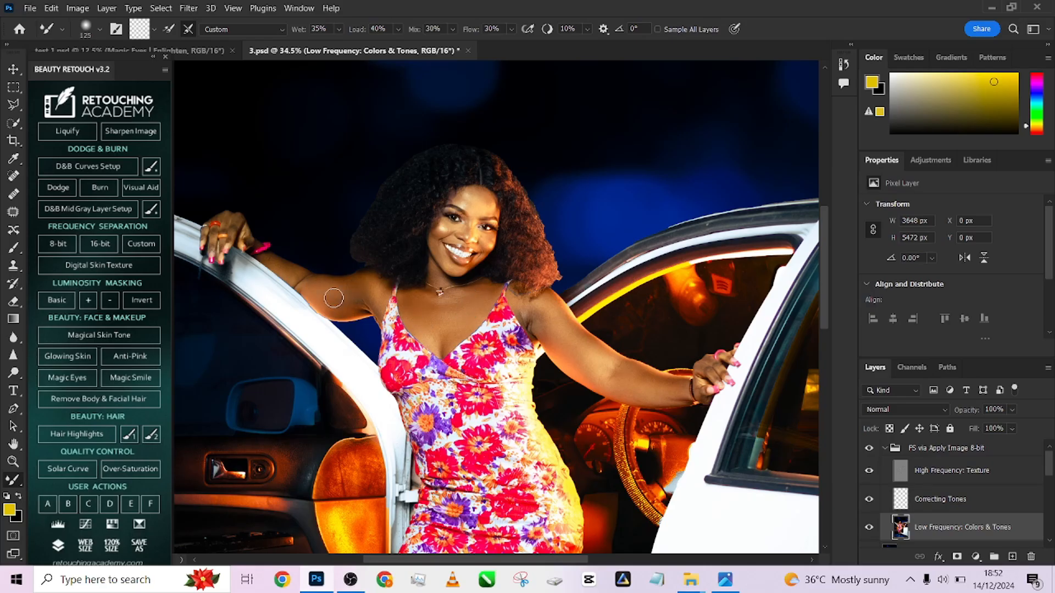
key("bracketright")
key("bracketright")
scroll(588, 351, "down", 10)
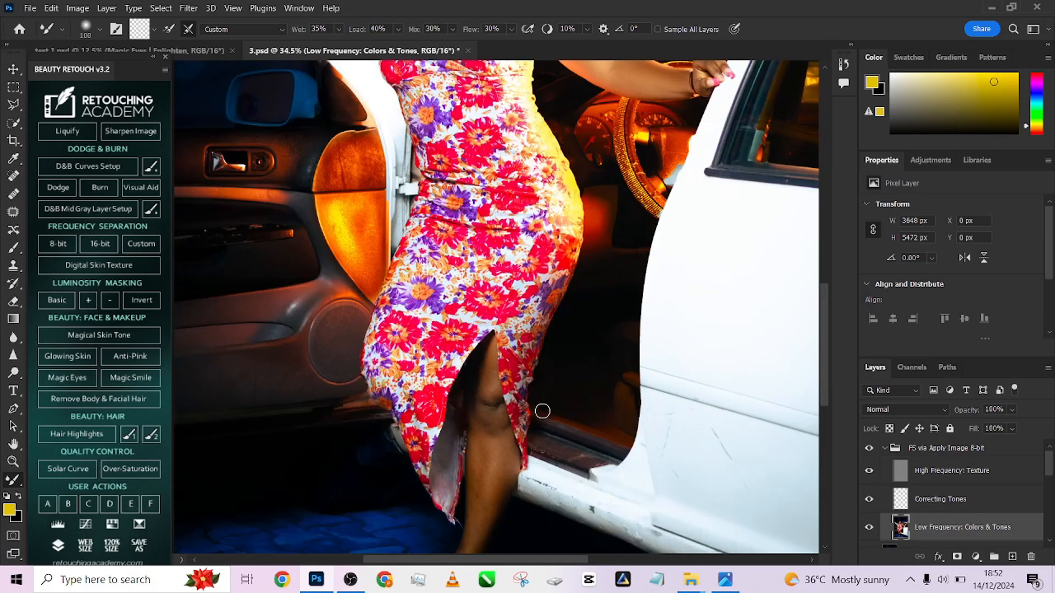
key("bracketright")
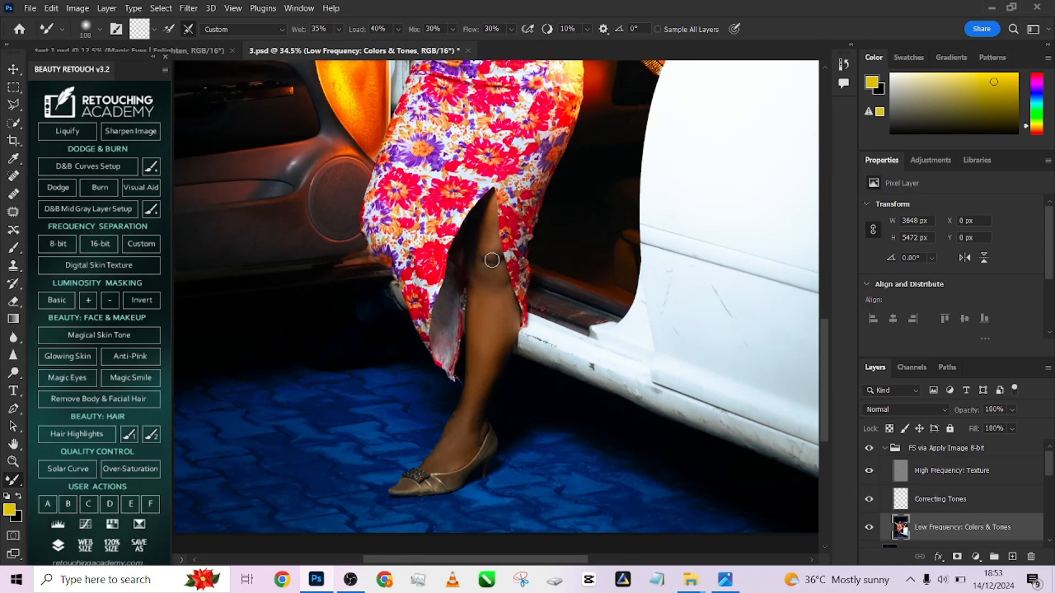
key("bracketright")
scroll(500, 348, "down", 8)
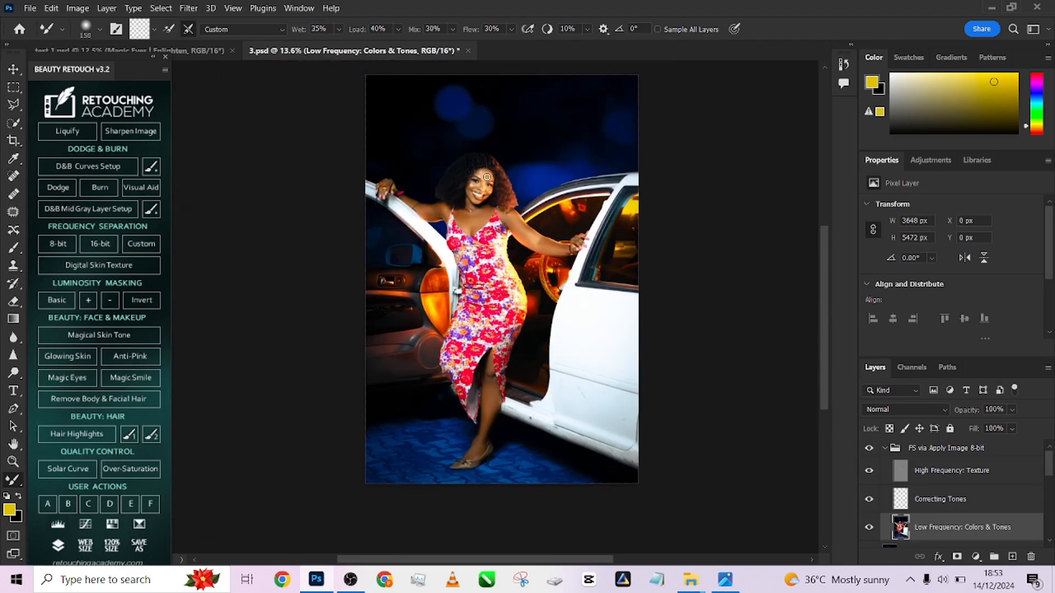
Blend the skin tones on the woman's face on the low-frequency layer using a smaller Mixer Brush of about 68 px.
scroll(511, 236, "up", 8)
scroll(408, 271, "up", 5)
key("bracketleft")
key("bracketleft")
key("bracketleft")
key("bracketleft")
key("bracketleft")
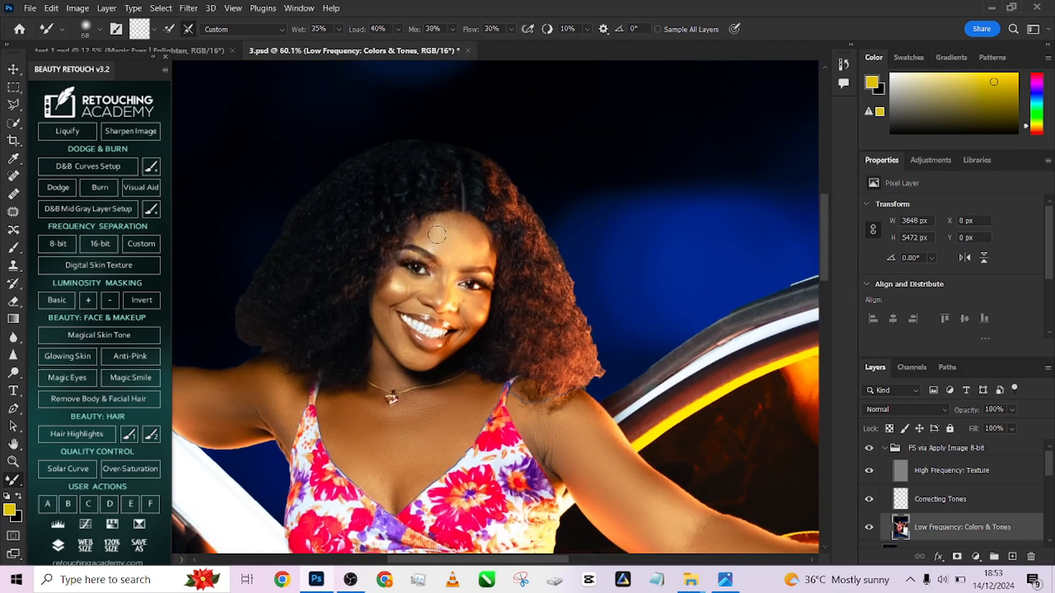
key("bracketleft")
Collapse the frequency separation group and add the Dodge & Burn curves setup with its black-and-white visual aid above it.
scroll(465, 392, "down", 14)
left_click(946, 448)
left_click(884, 448)
left_click(88, 167)
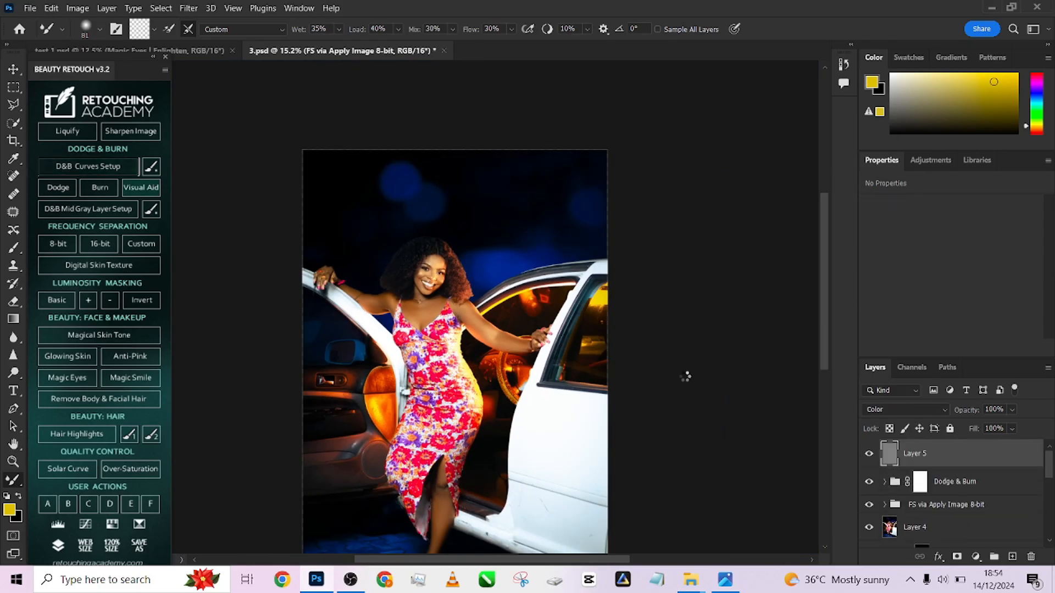
Set the brush flow to 5% and paint white on the Dodge Curve mask over the woman's arms and leg.
key("b")
left_click_drag(394, 29, 334, 31)
type("5")
key("Return")
scroll(406, 308, "up", 8)
left_click_drag(403, 299, 442, 309)
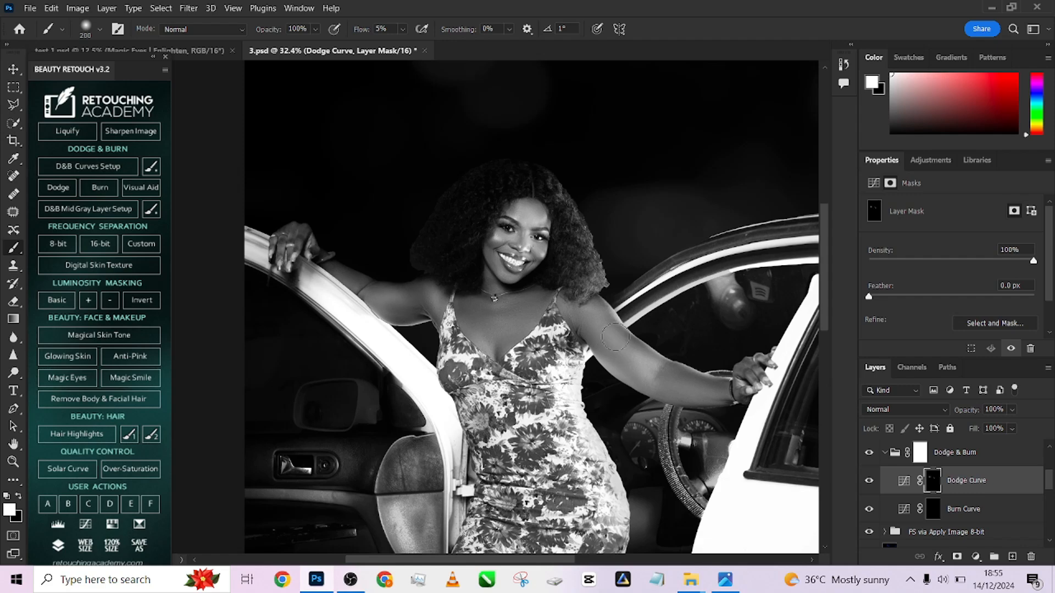
left_click_drag(617, 342, 663, 371)
scroll(531, 446, "down", 6)
mouse_move(531, 445)
left_mouse_down()
mouse_move(548, 407)
mouse_move(545, 371)
mouse_move(515, 312)
left_mouse_up()
Paint white on the Dodge Curve mask over the highlights of the woman's face with a 96 px brush.
scroll(545, 371, "up", 10)
scroll(451, 289, "up", 4)
key("bracketleft")
key("bracketleft")
key("bracketleft")
key("bracketleft")
scroll(501, 297, "up", 3)
scroll(579, 256, "up", 3)
left_click_drag(514, 247, 582, 290)
scroll(541, 252, "up", 2)
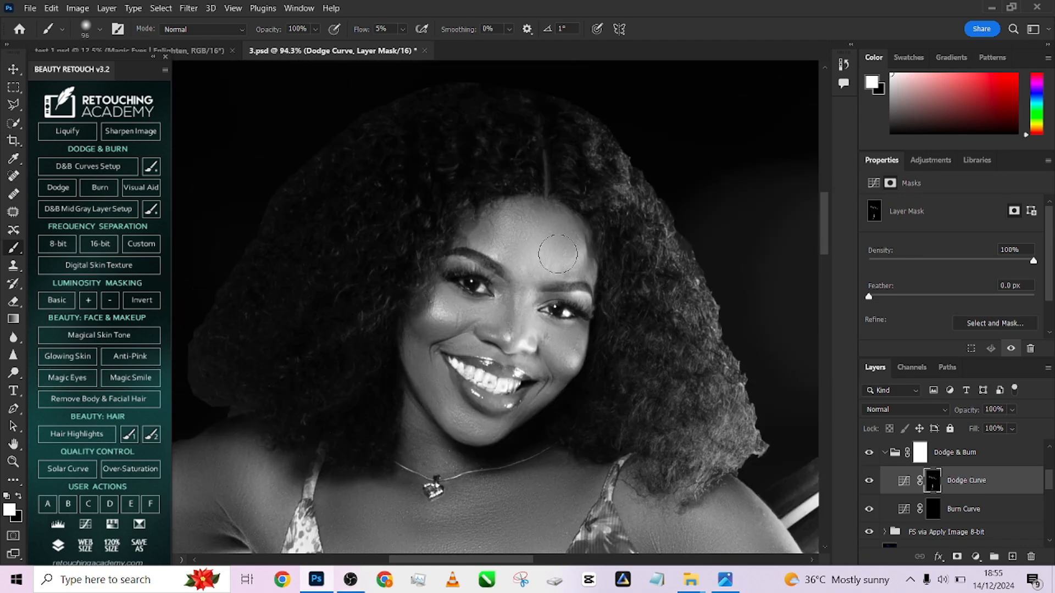
Paint white on the Burn Curve mask over the shaded areas of the face at 4% flow, enlarging the brush from 18 px.
scroll(536, 253, "down", 7)
left_click(933, 509)
scroll(489, 235, "up", 8)
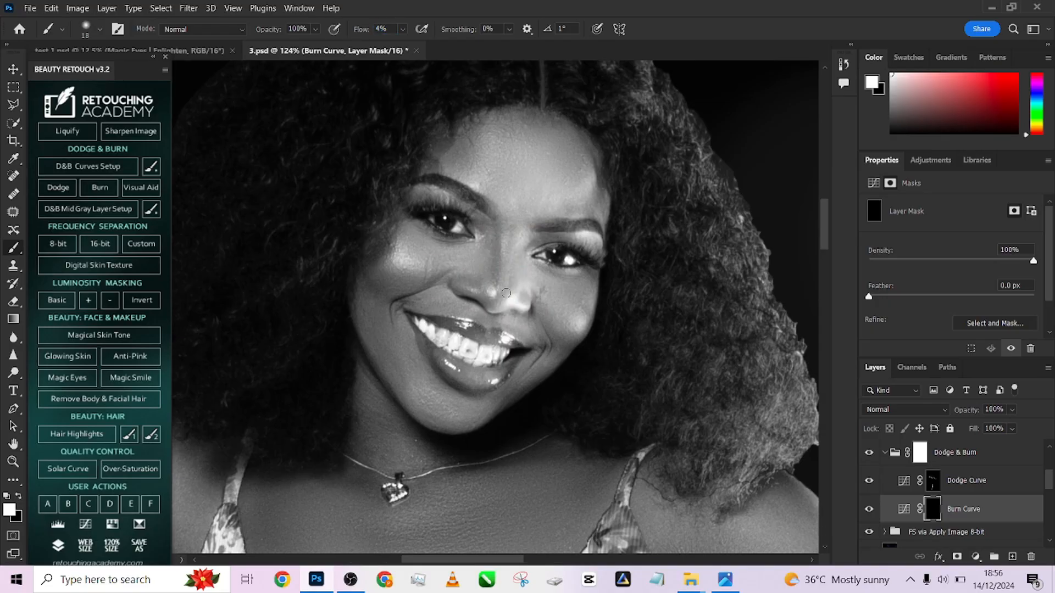
key("bracketright")
key("bracketright")
key("bracketright")
key("bracketright")
scroll(496, 391, "down", 3)
Set the flow to 10% and paint on the Dodge Curve mask over the cheek and lips, starting with a 9 px brush.
left_click_drag(391, 29, 366, 40)
type("10")
left_click(932, 485)
scroll(500, 220, "up", 3)
key("bracketleft")
key("bracketleft")
key("bracketleft")
key("bracketleft")
left_click_drag(437, 245, 457, 251)
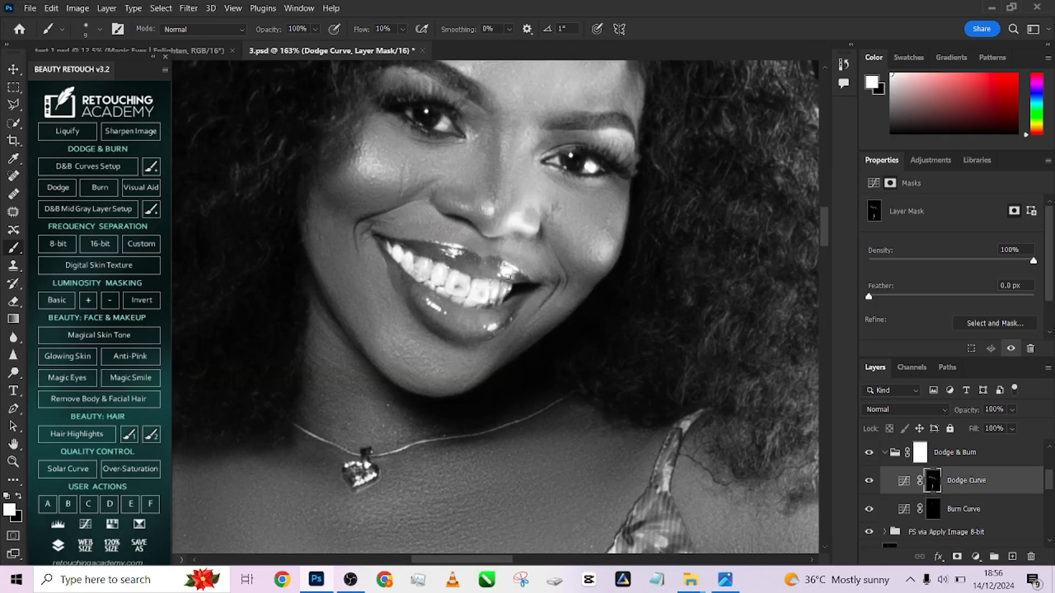
left_click_drag(428, 301, 498, 326)
scroll(275, 269, "down", 3)
key("bracketright")
key("bracketright")
key("bracketright")
key("bracketright")
key("bracketright")
Delete the black-and-white visual aid from the layer stack and collapse the Dodge & Burn group.
scroll(453, 212, "down", 15)
scroll(956, 484, "up", 5)
left_click(868, 448)
left_click_drag(988, 446, 1030, 557)
scroll(427, 258, "down", 2)
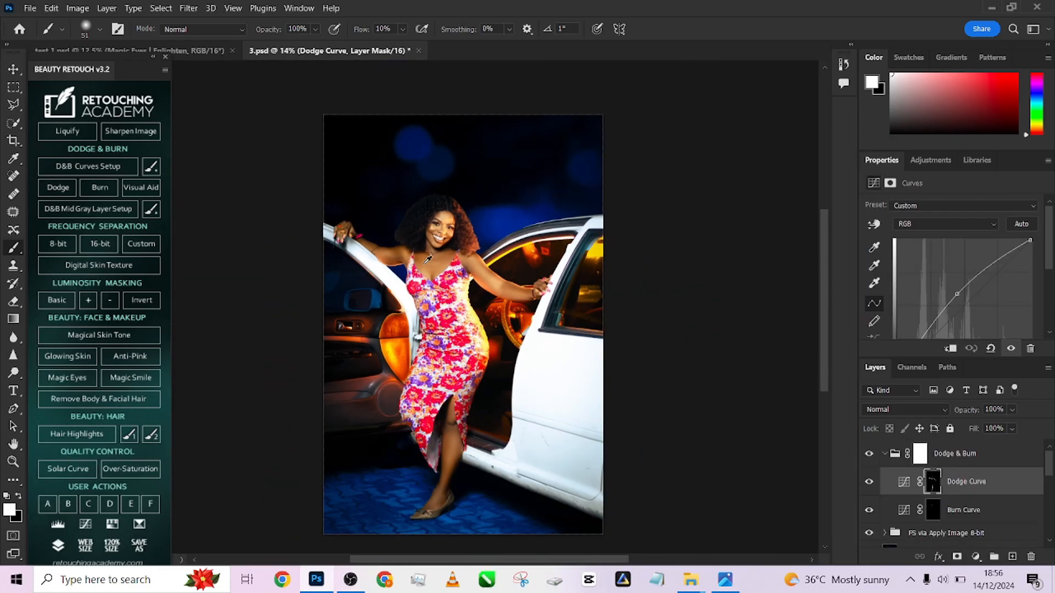
left_click(904, 455)
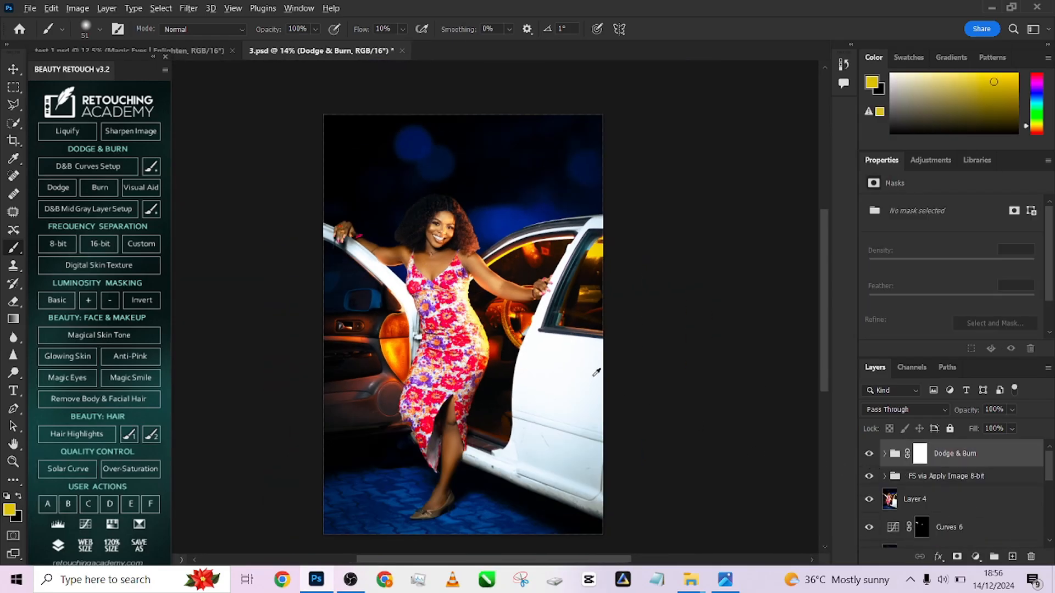
Toggle the visibility of the Dodge & Burn and FS via Apply Image 8-bit groups to compare the retouch before and after.
scroll(591, 379, "up", 2)
left_click_drag(479, 384, 536, 334)
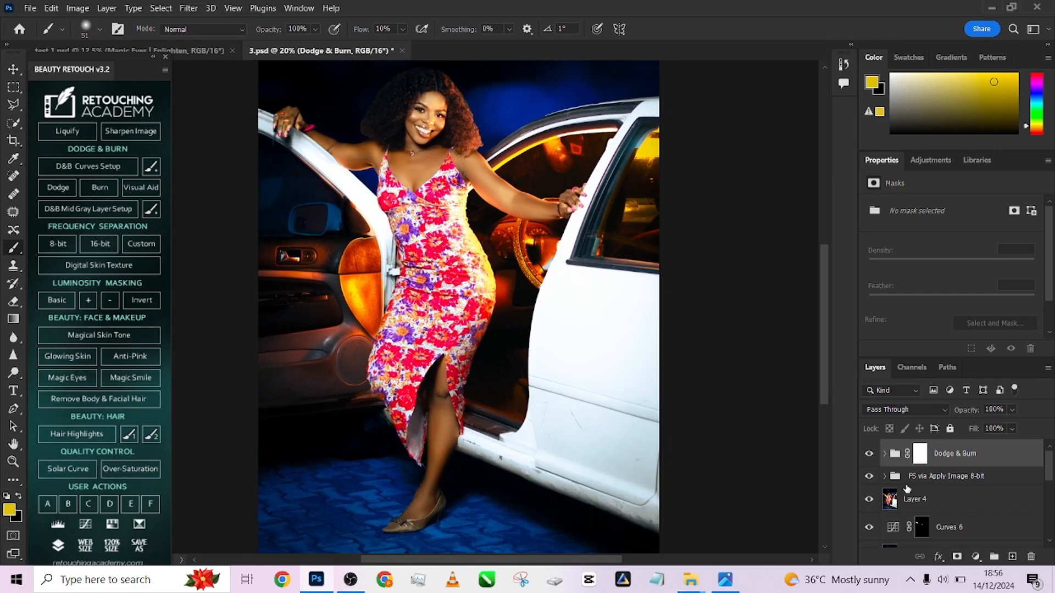
left_click(869, 454)
left_click(871, 476)
left_click(870, 476)
left_click(870, 476)
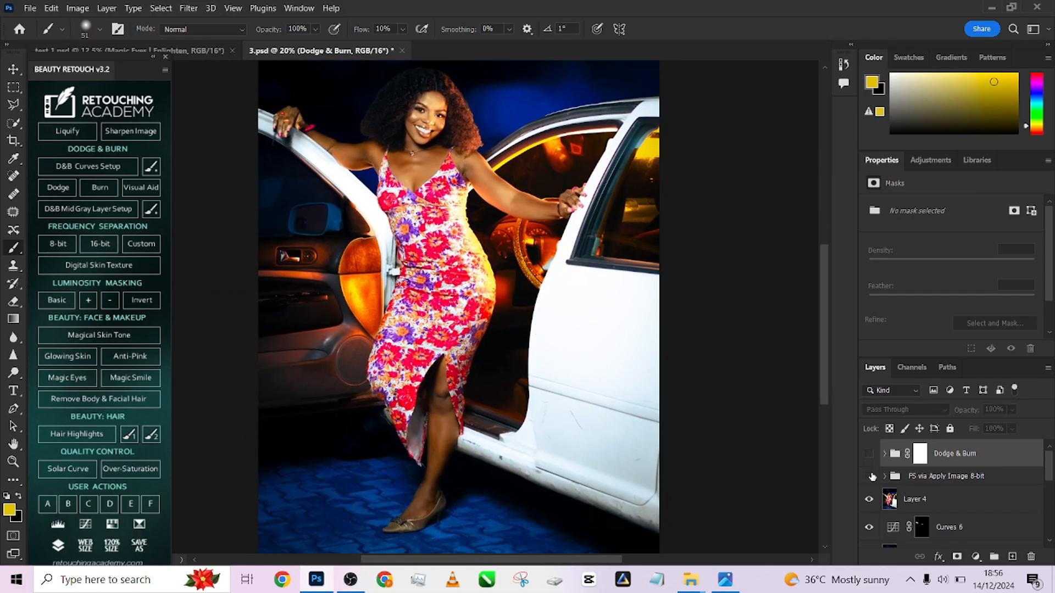
left_click(870, 475)
left_click(870, 476)
left_click(871, 476)
left_click(872, 454)
scroll(606, 391, "up", 3)
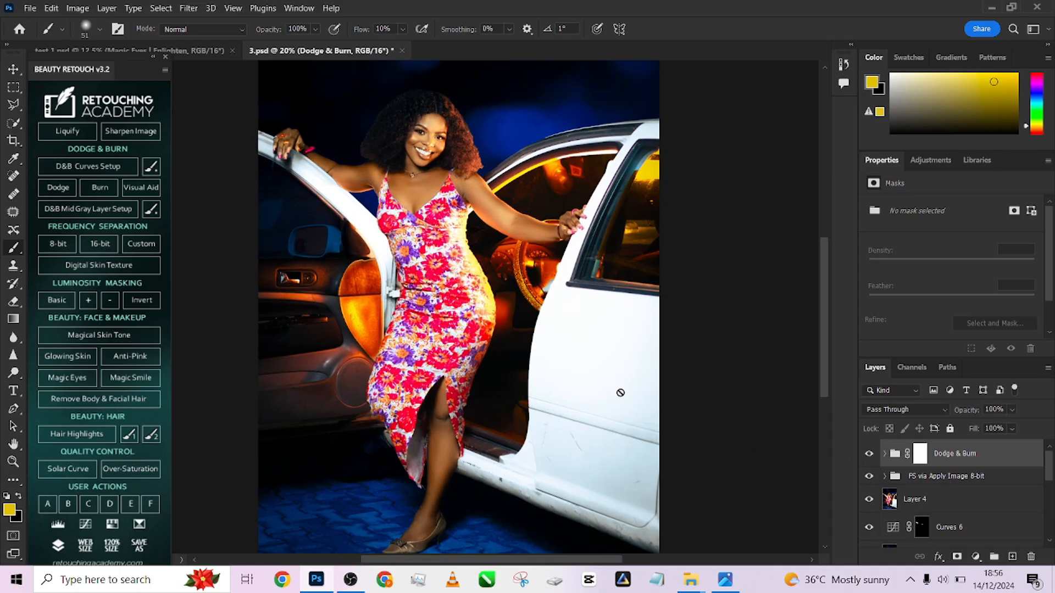
left_click(870, 453)
left_click(869, 453)
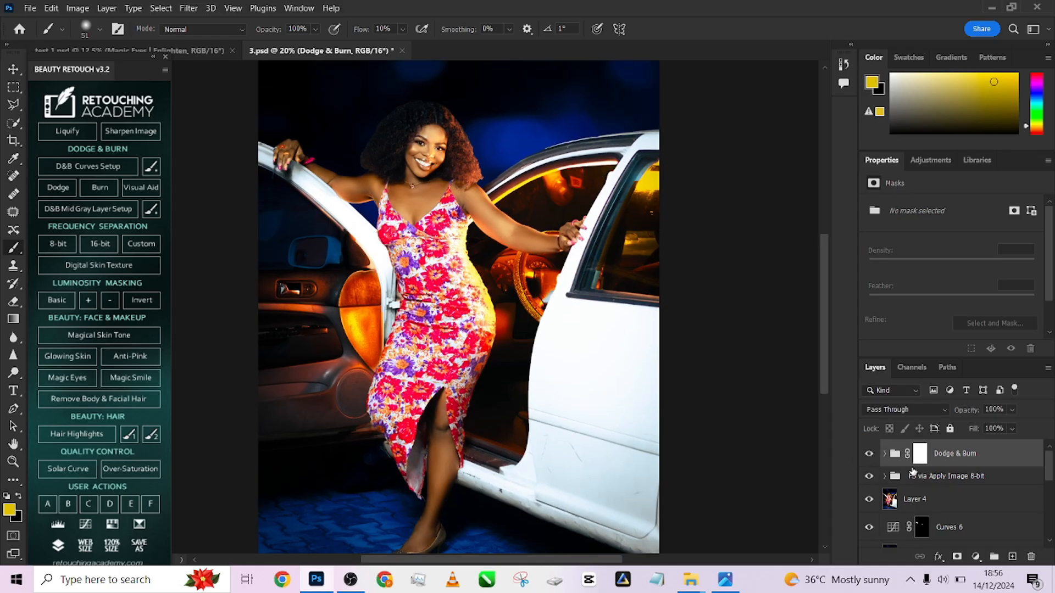
Set the brush flow to 2% and paint white on the Dodge Curve mask over the leg, enlarging the brush to 175 px.
left_click(885, 454)
left_click(932, 483)
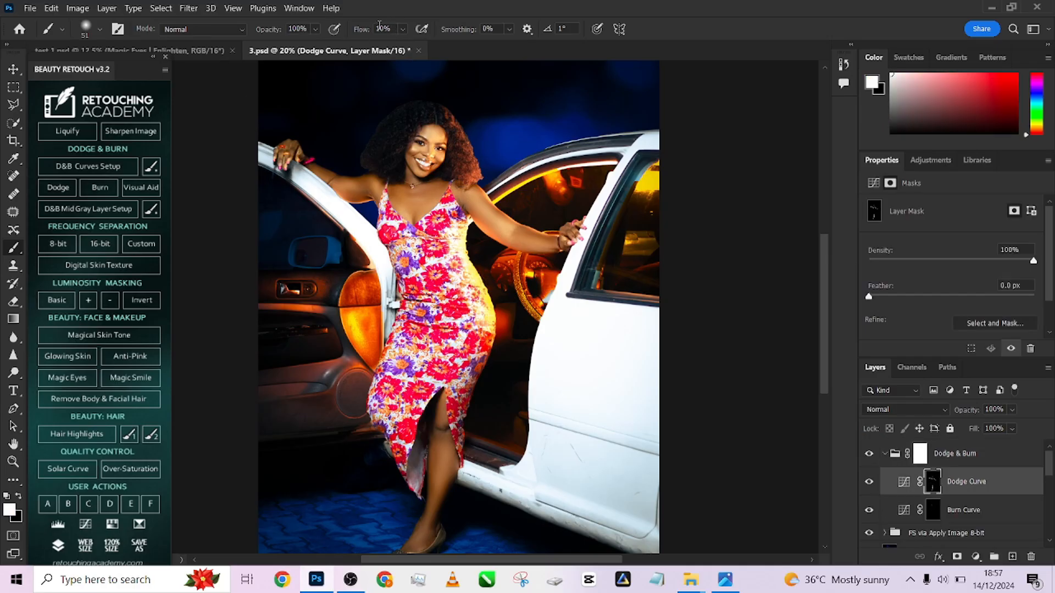
left_click(395, 27)
type("2")
key("Return")
scroll(459, 308, "down", 3)
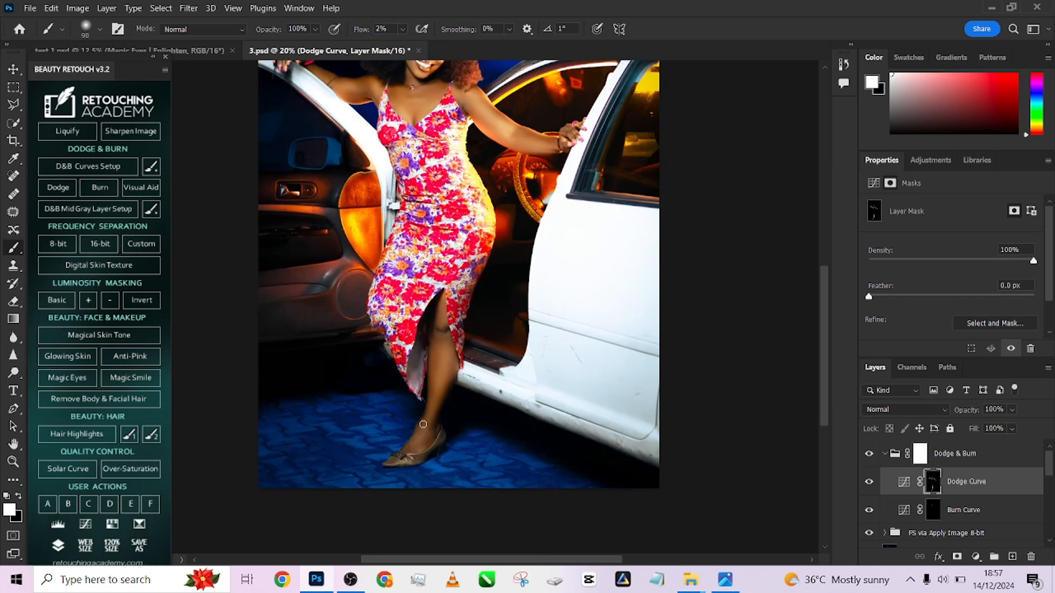
key("bracketright")
key("bracketright")
key("bracketright")
key("bracketright")
scroll(412, 440, "down", 2)
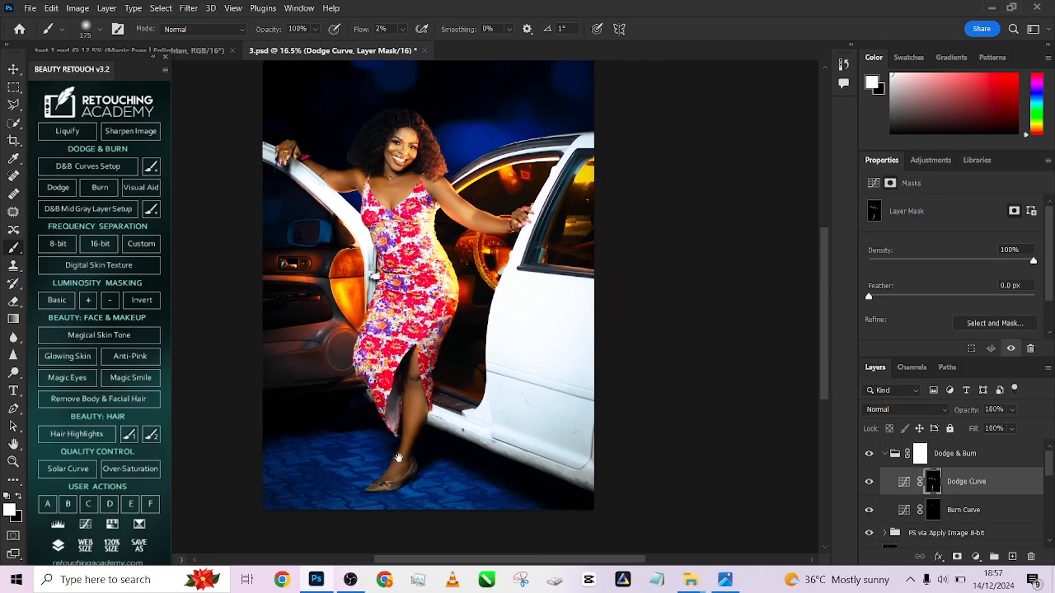
Switch the Dodge & Burn group and the frequency separation group off and on to check their effect on the full figure.
left_click_drag(398, 458, 369, 502)
left_click(870, 454)
left_click(870, 455)
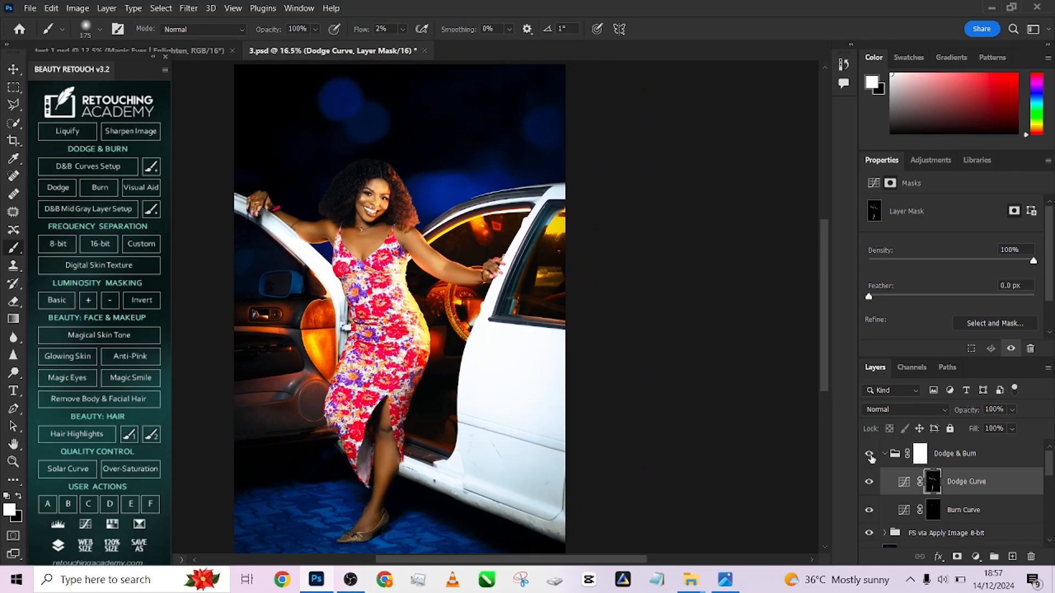
left_click(870, 455)
left_click(871, 455)
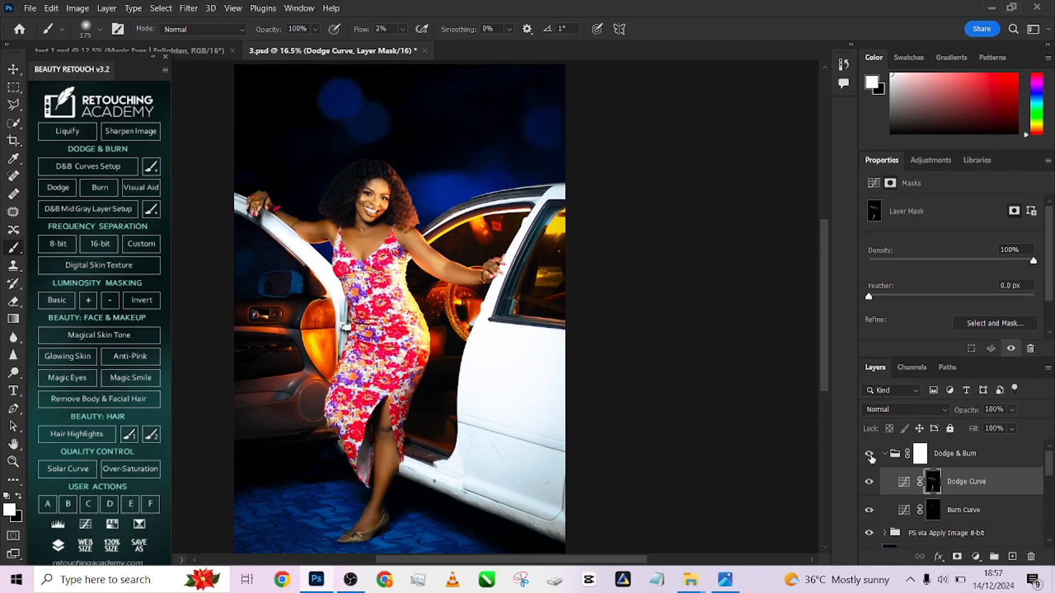
left_click(869, 534)
left_click(869, 533)
left_click(869, 534)
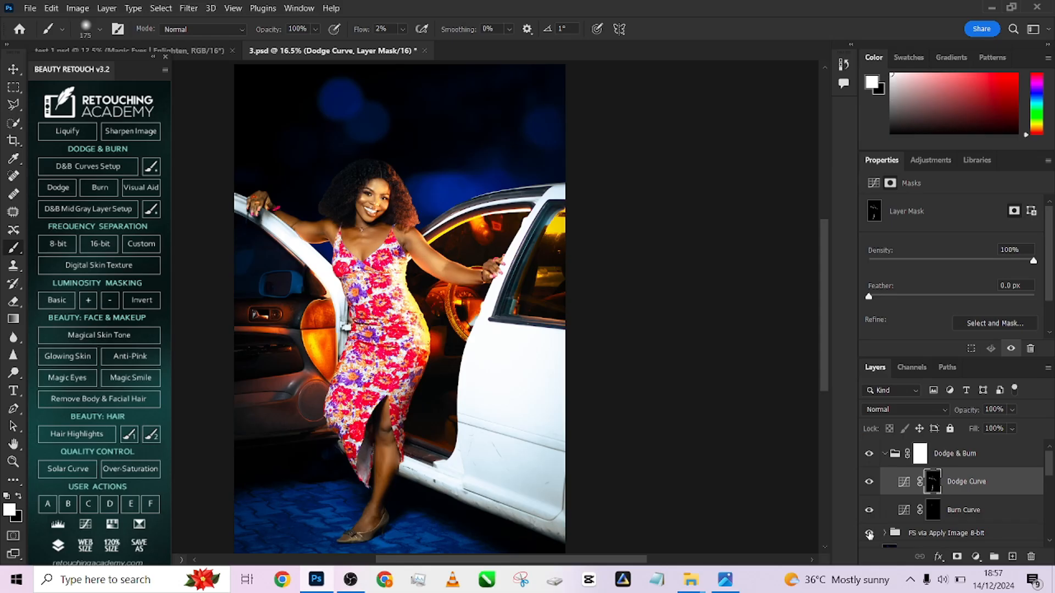
left_click(869, 534)
Show only the original Background layer and restore all layers to compare the final grade with the unedited photo.
scroll(921, 519, "down", 3)
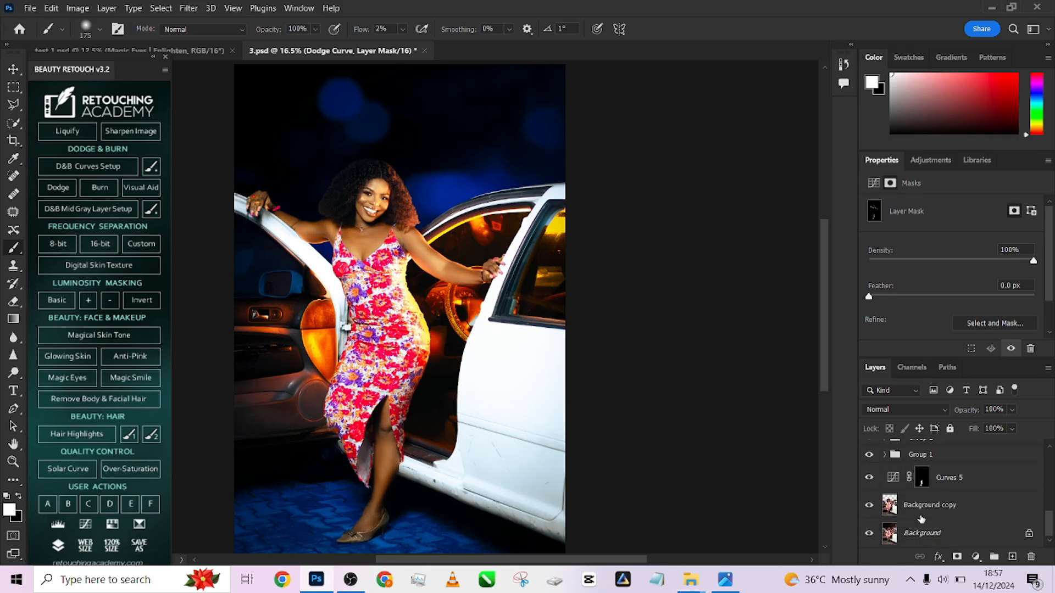
left_click(870, 534, "alt")
scroll(485, 339, "down", 1)
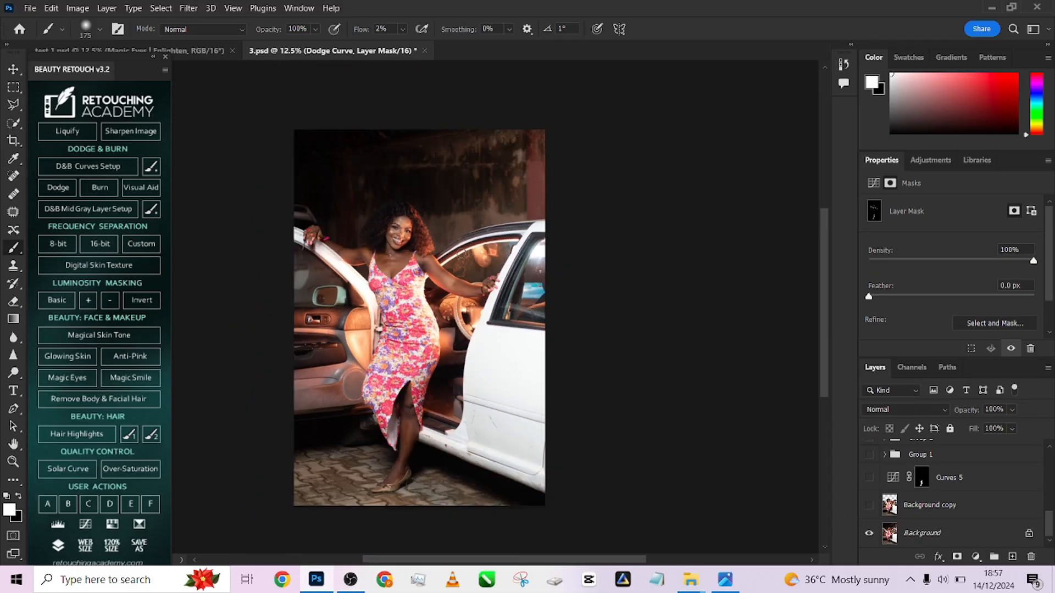
left_click(870, 534, "alt")
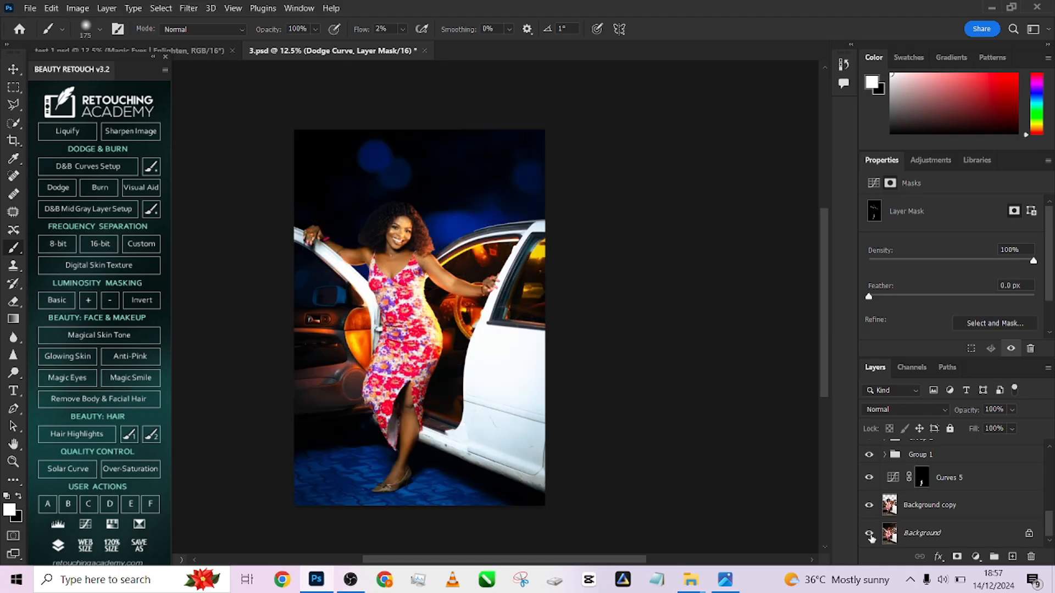